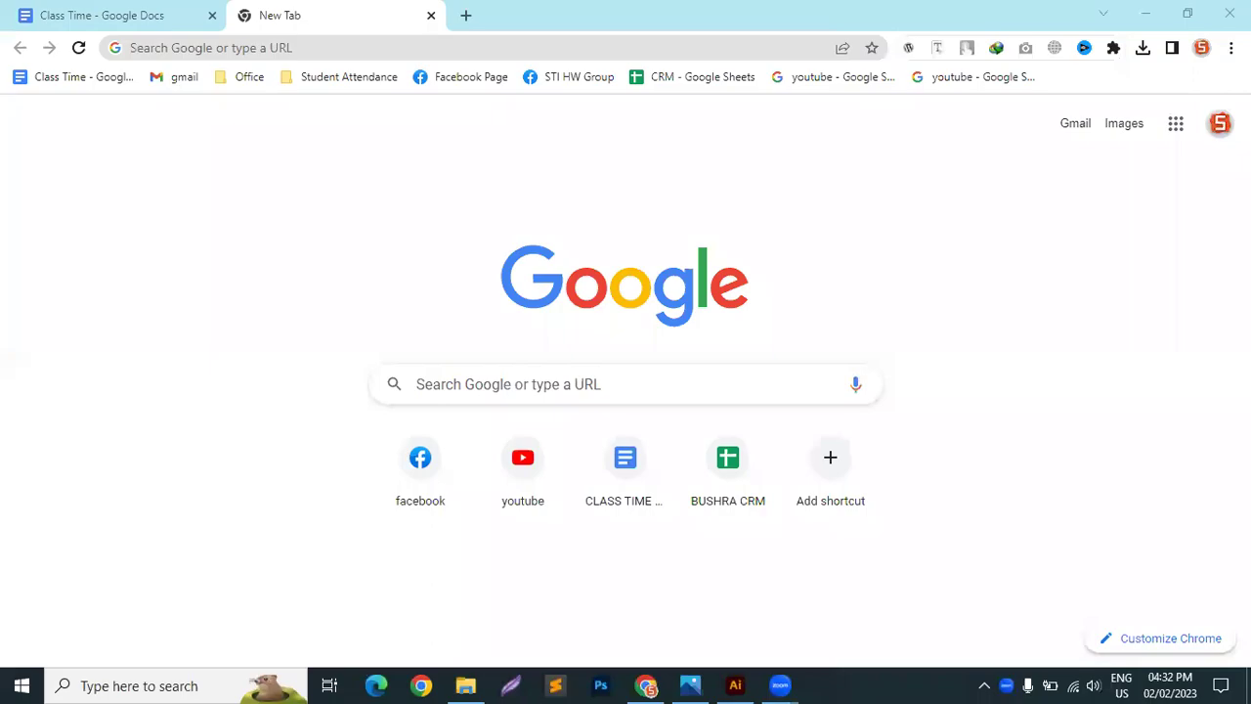
Run a Google search for 'flyer design' from the Chrome address bar.
click(418, 47)
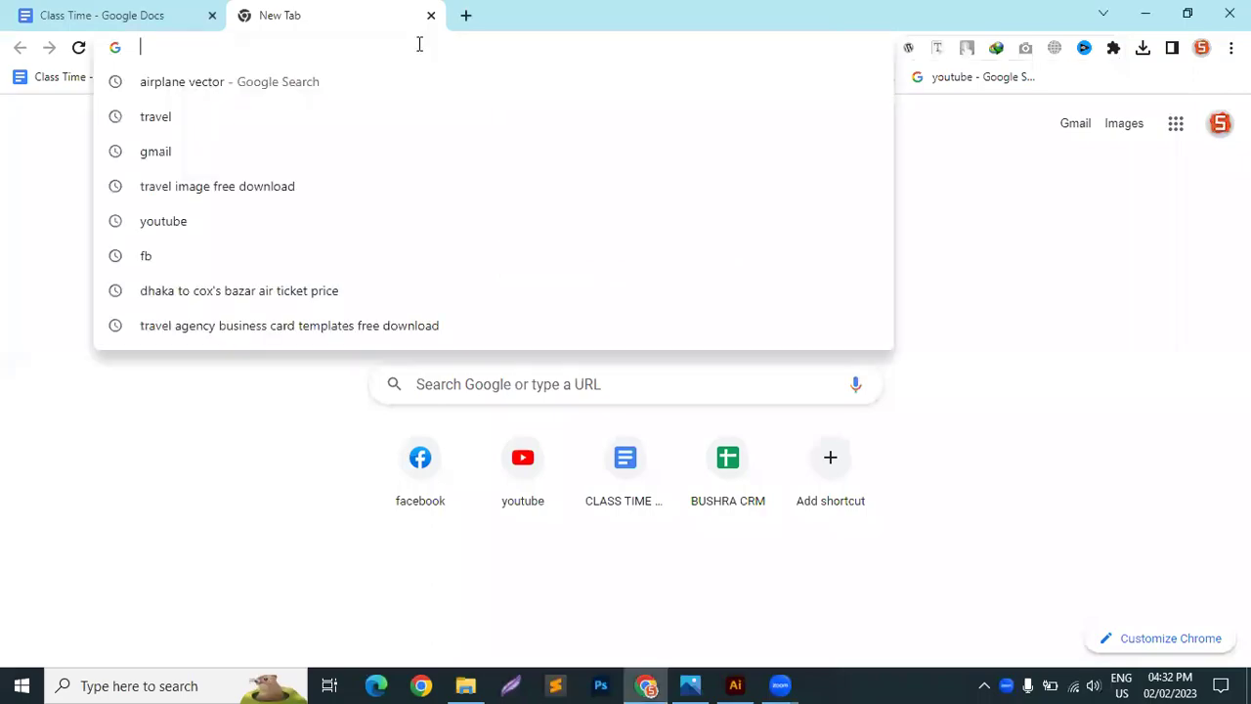
text(fly)
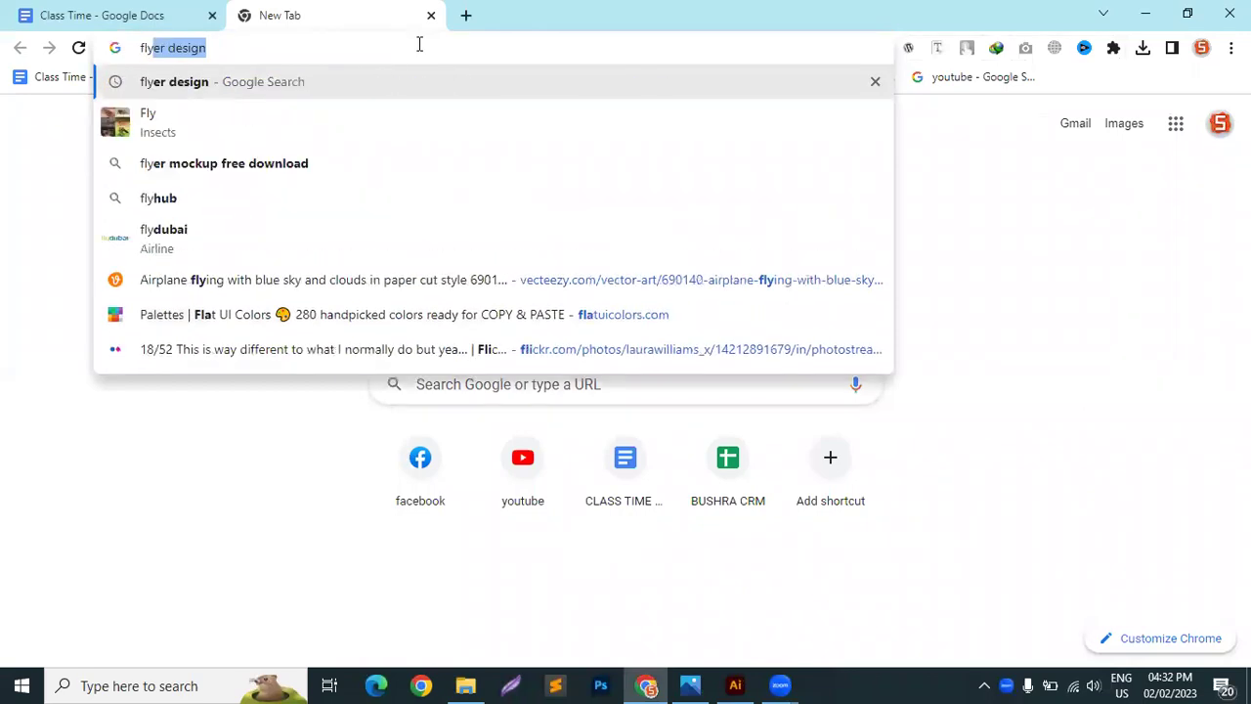
text(er)
key(Return)
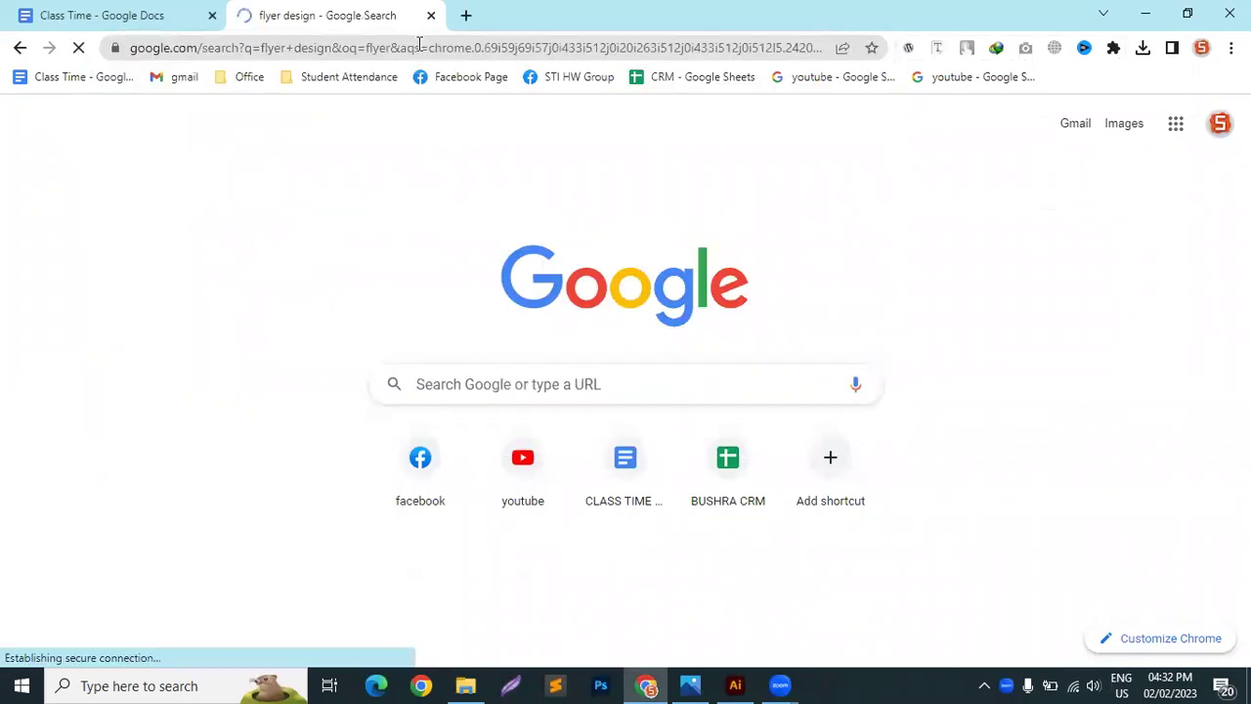
Switch the 'flyer design' results to the Images view.
key(Tab)
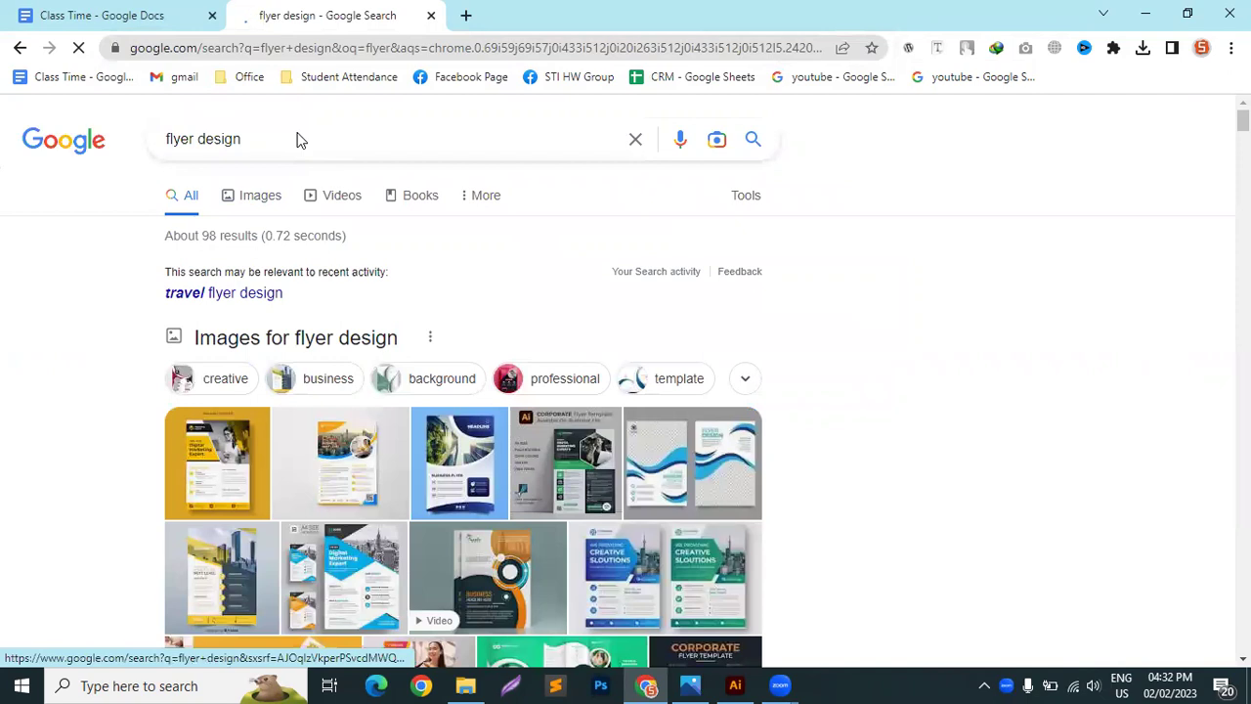
key(Return)
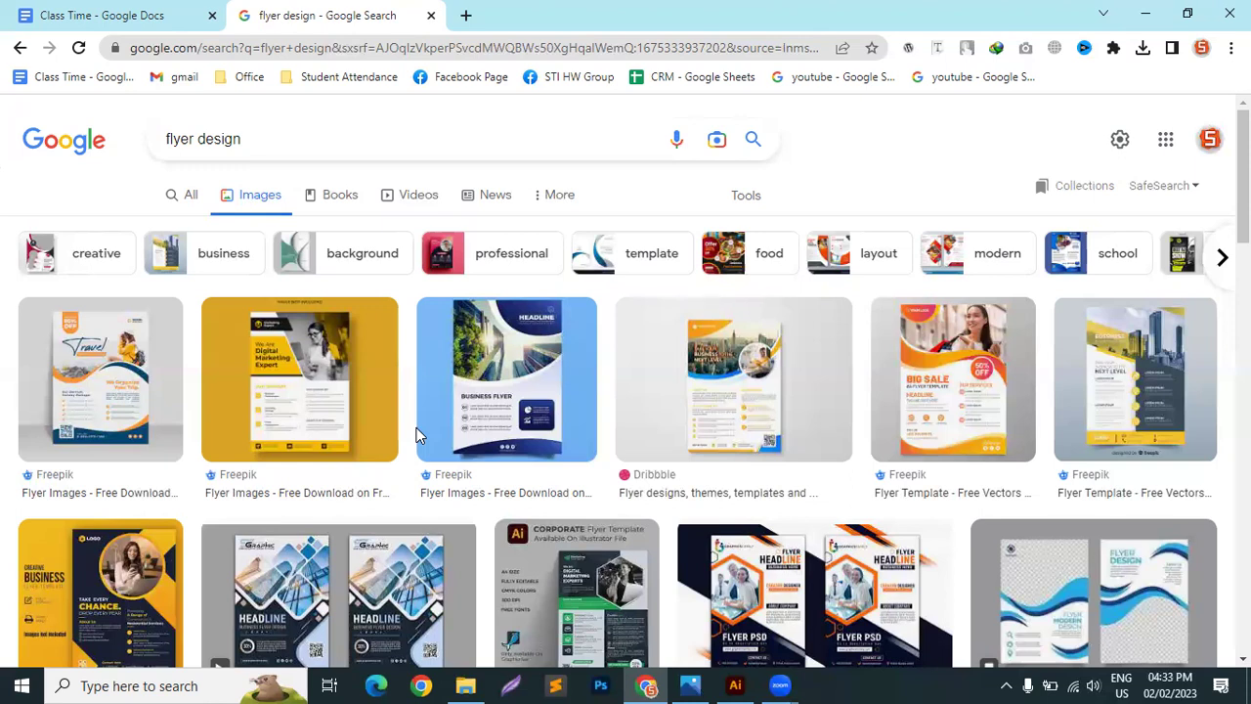
Preview the Travel flyer and the Big Sale flyer template.
click(89, 390)
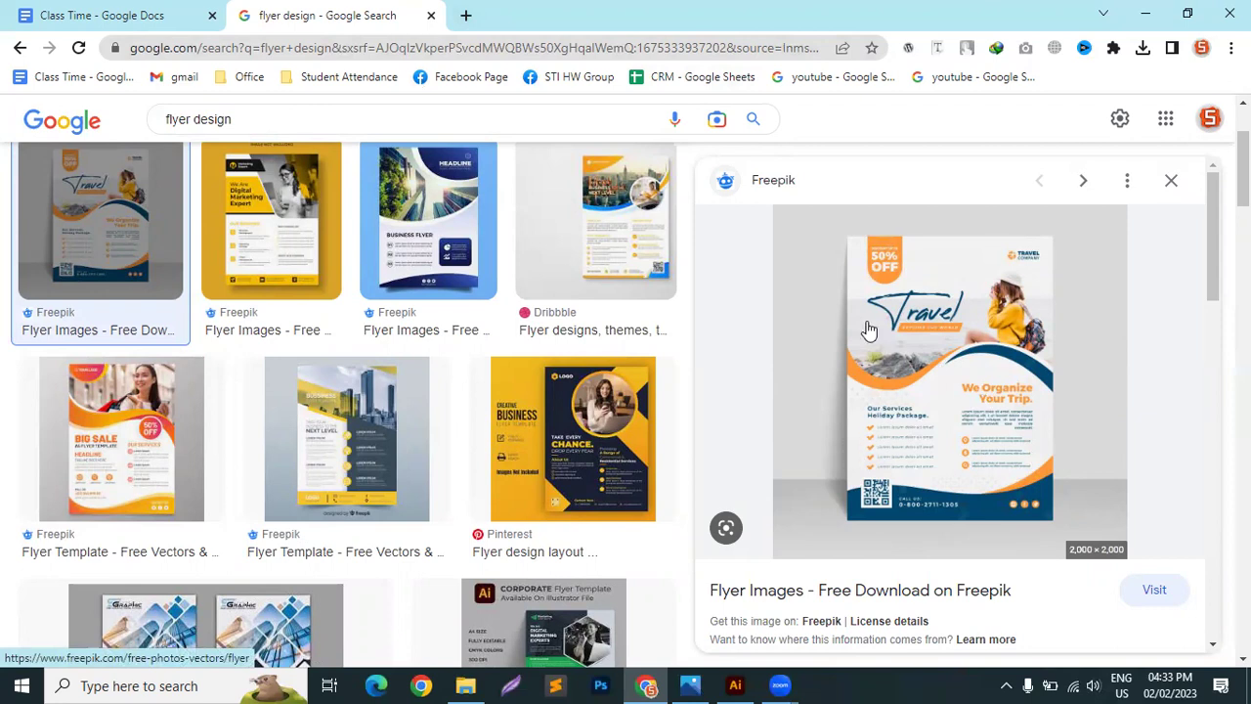
click(137, 426)
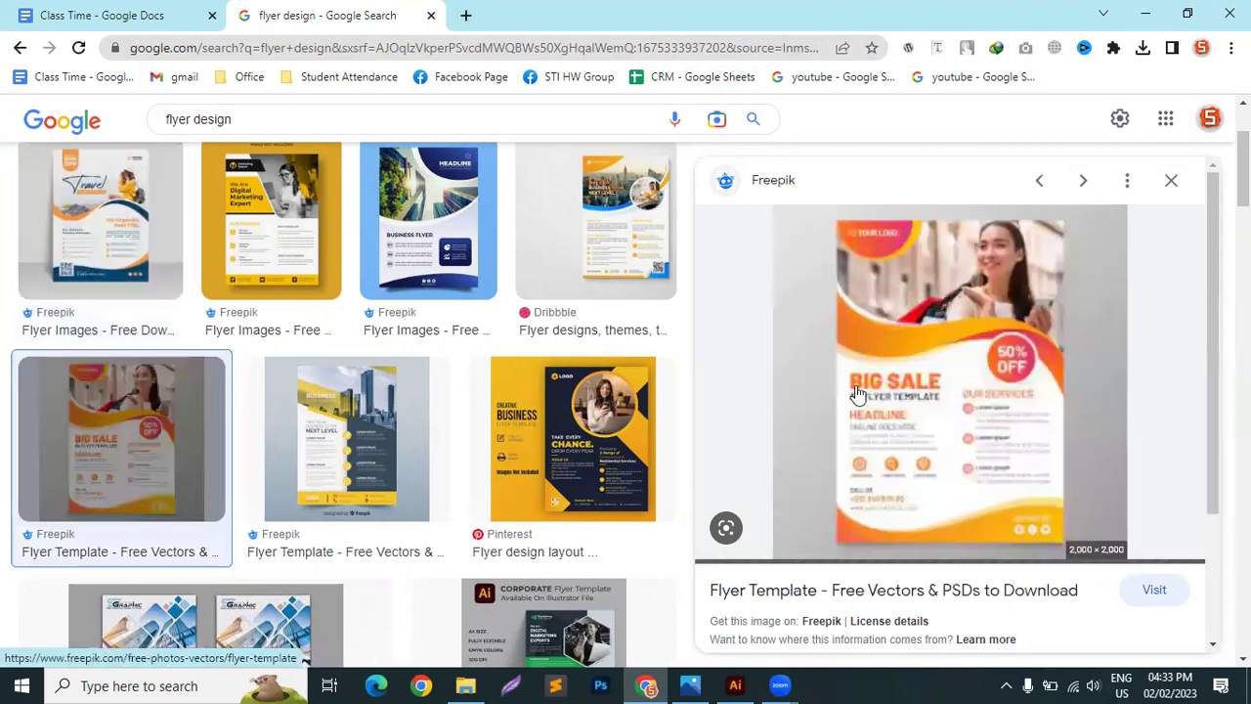
scroll(535, 466, down, 1)
scroll(535, 466, down, 2)
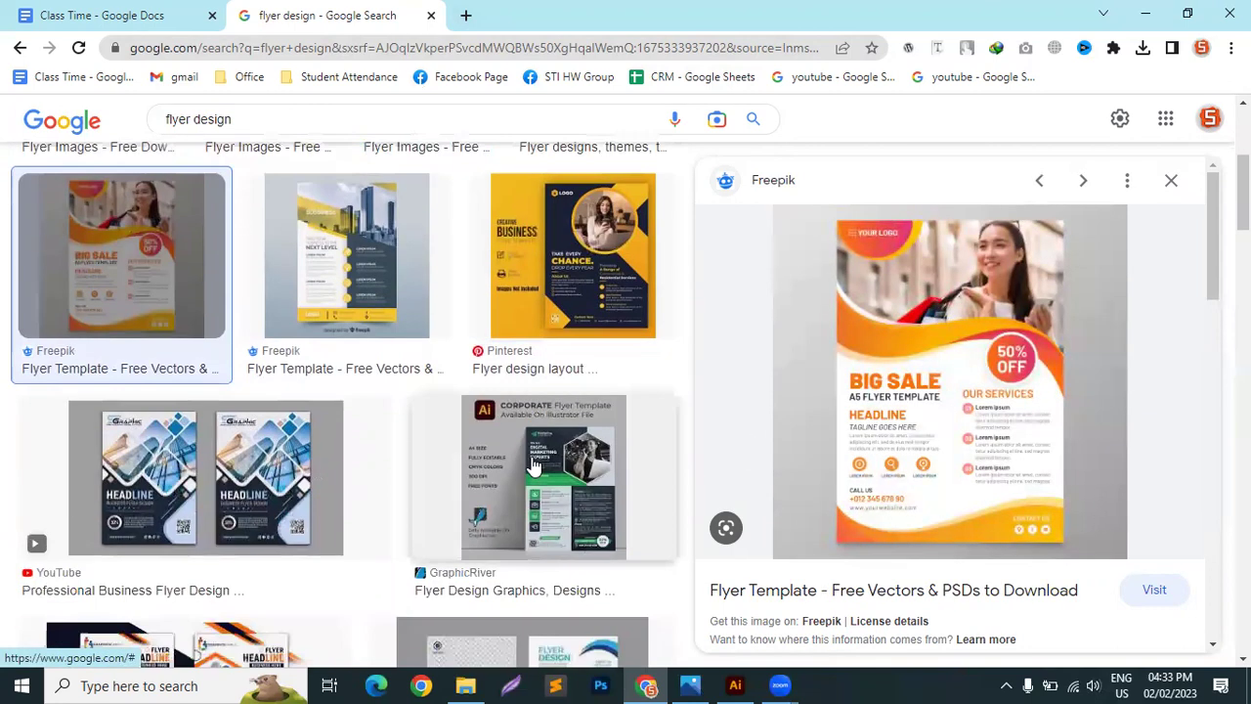
scroll(536, 466, down, 1)
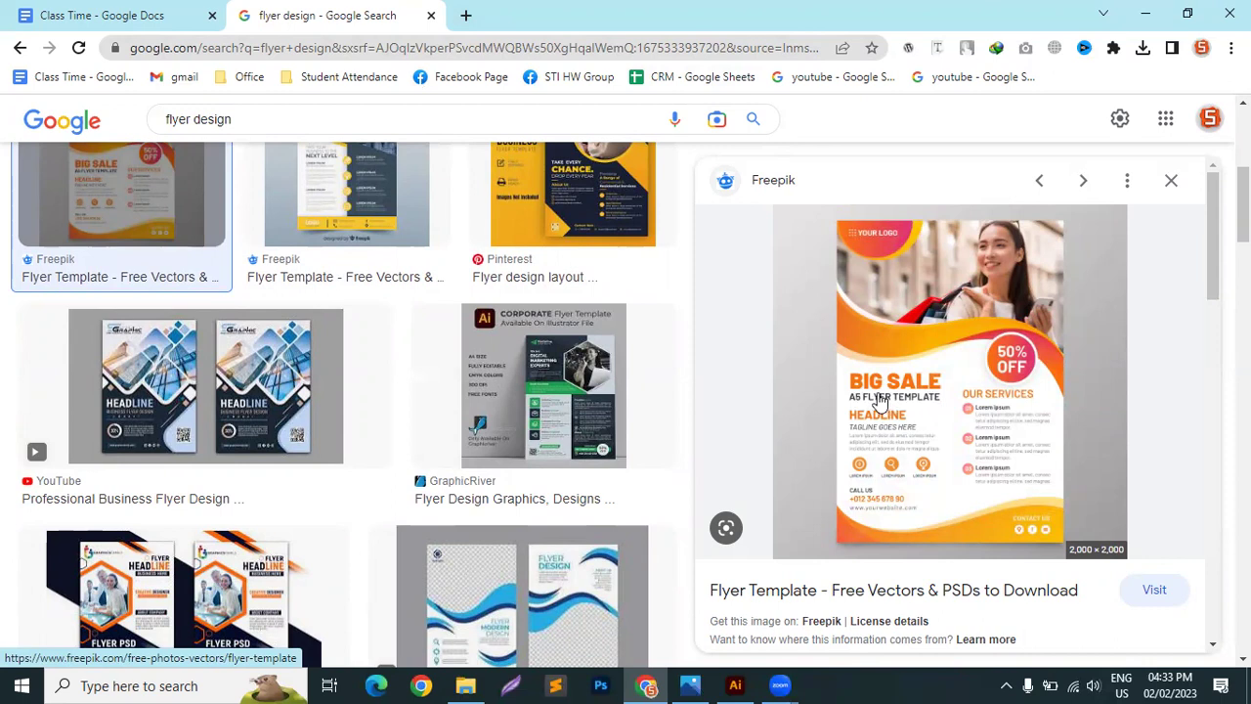
Preview the Pinterest Creative Business flyer and GraphicsFamily template, then the previous result.
click(567, 168)
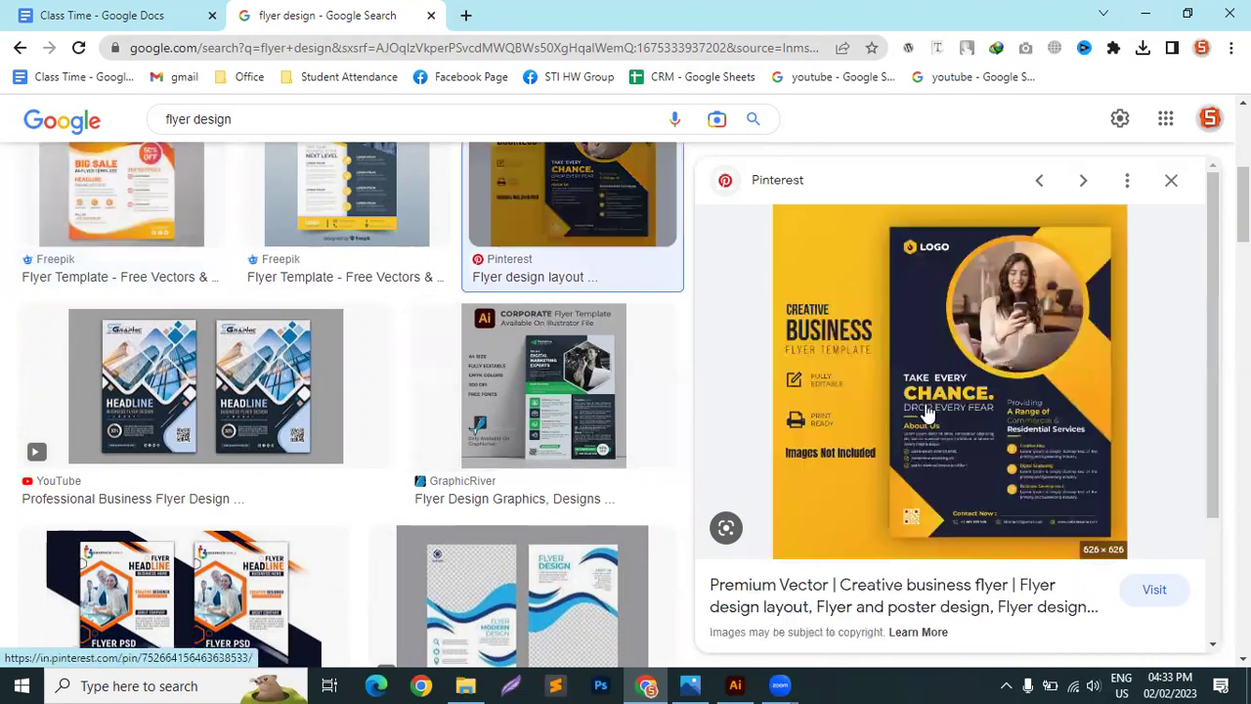
scroll(420, 438, down, 5)
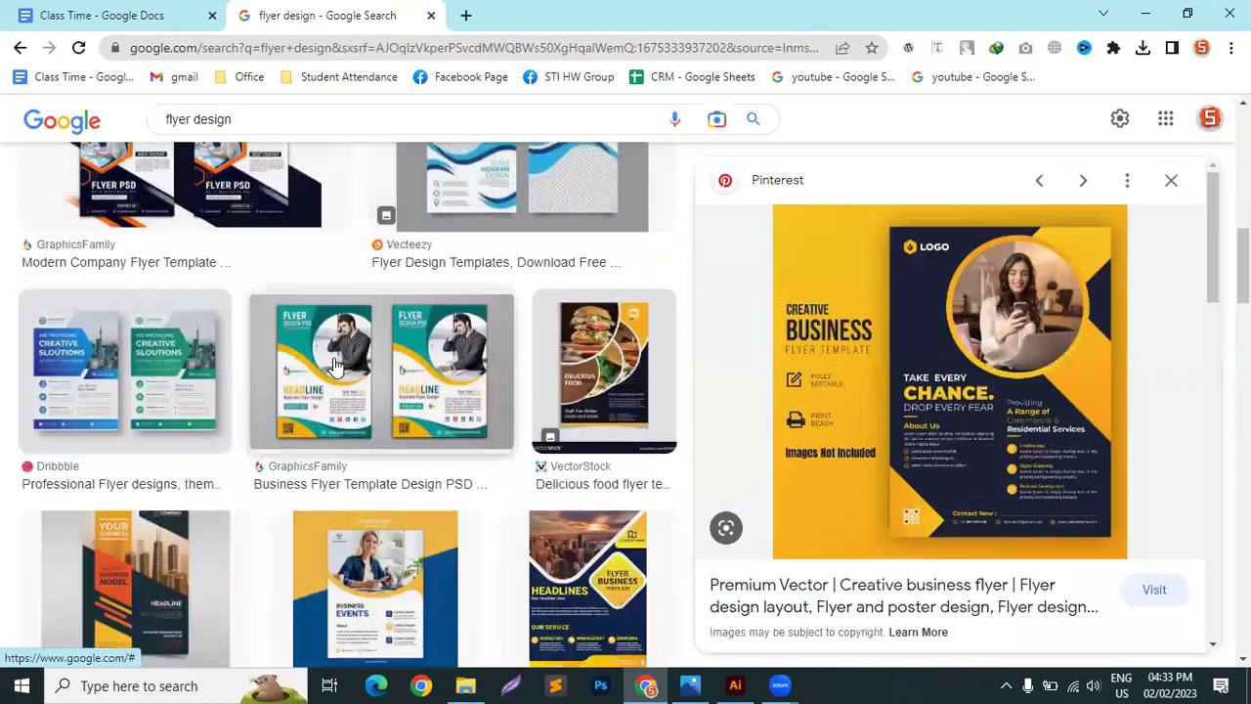
click(328, 360)
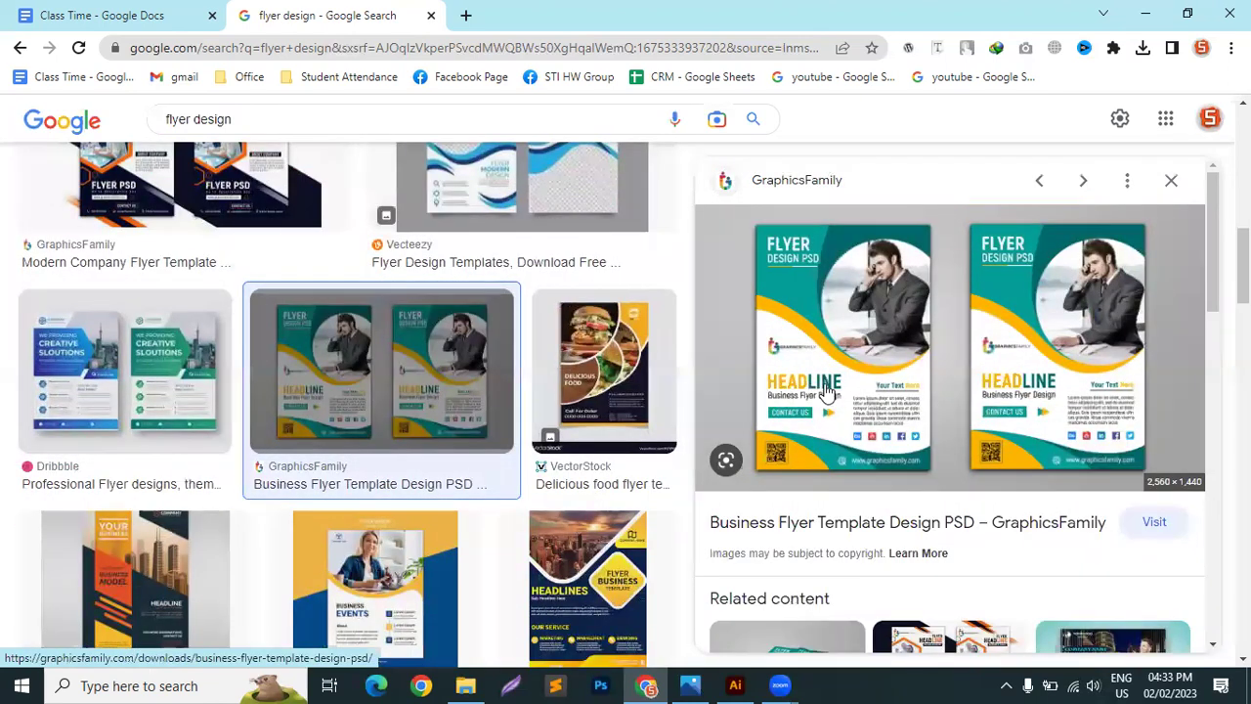
key(Left)
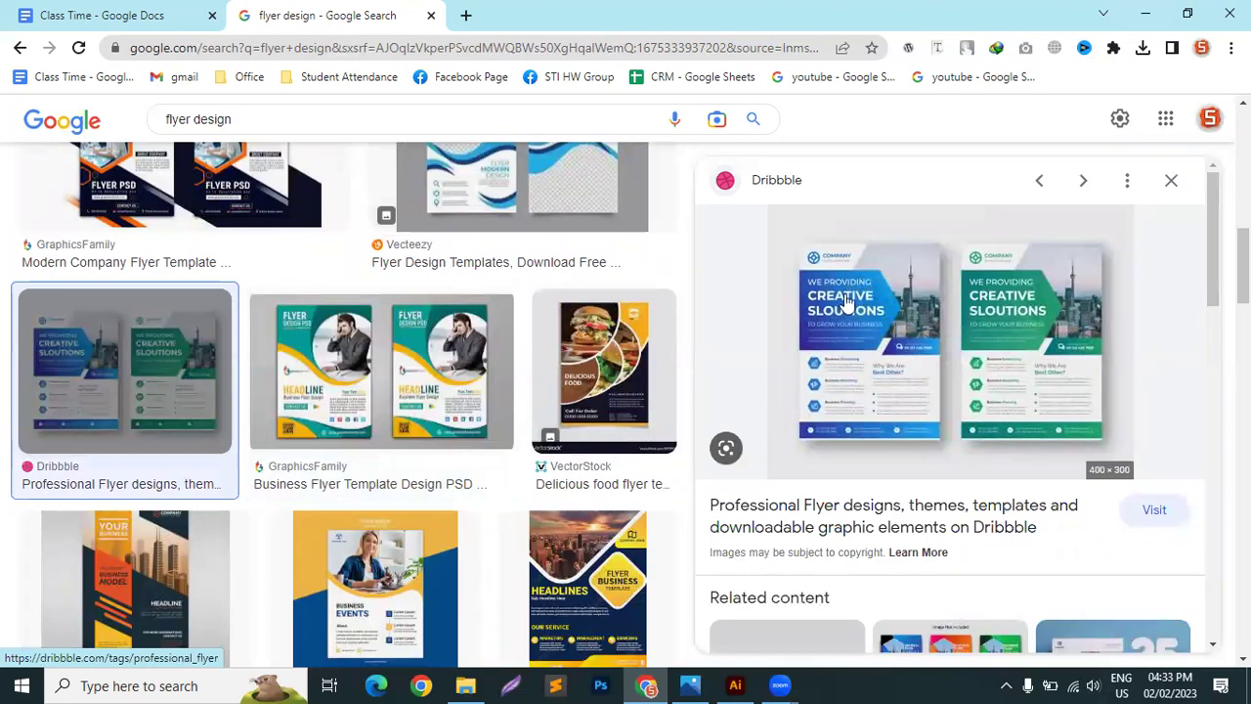
scroll(378, 496, up, 5)
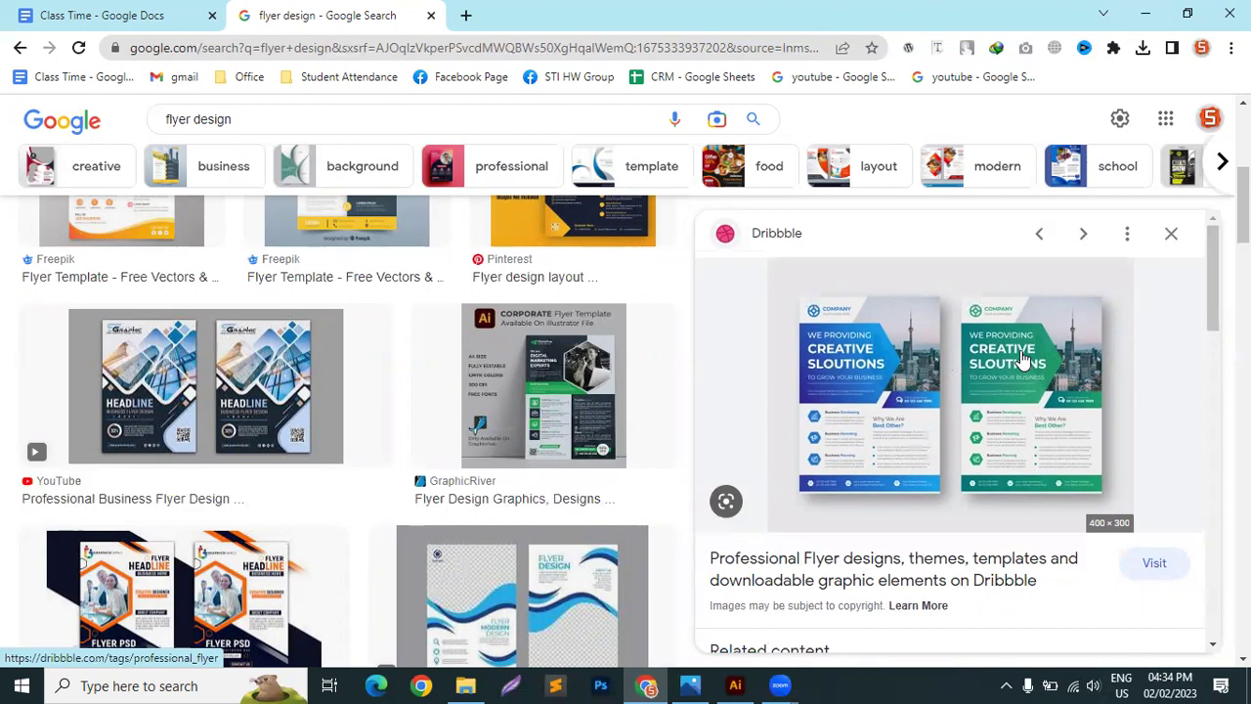
Preview the business flyer tutorial, the Vecteezy wave flyer, and its purple Flyer Template.
click(252, 415)
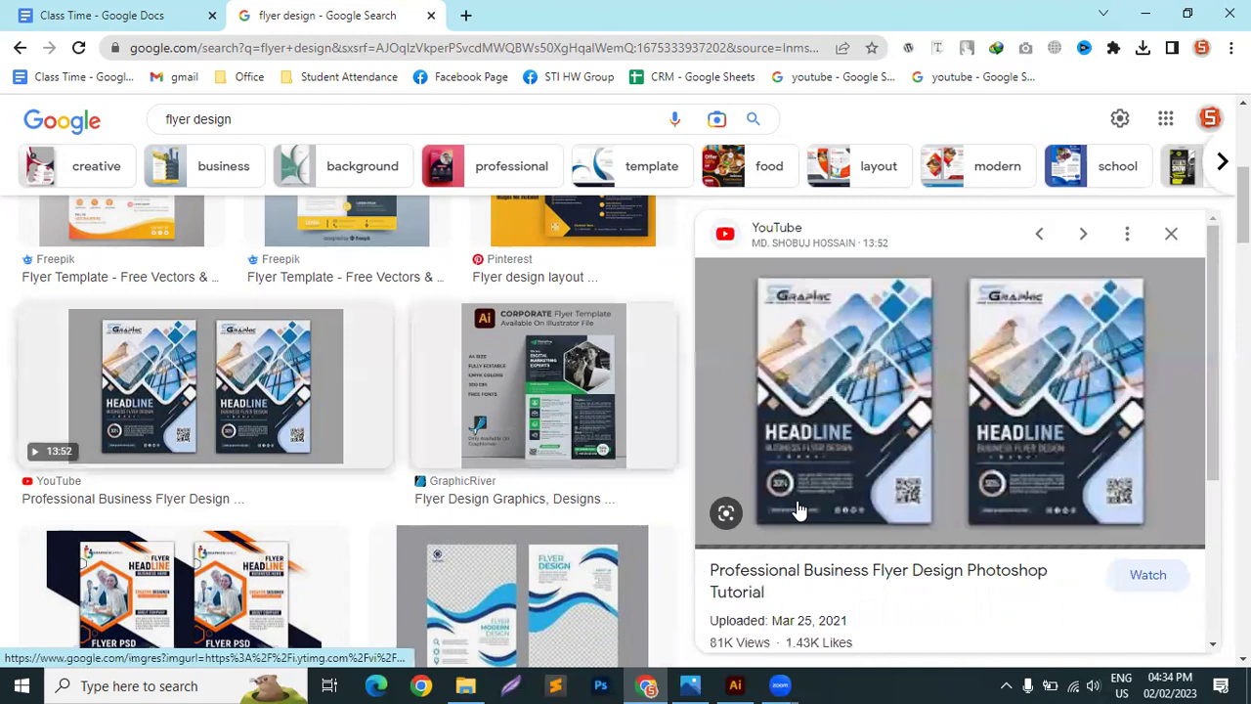
scroll(796, 508, down, 3)
scroll(574, 459, down, 2)
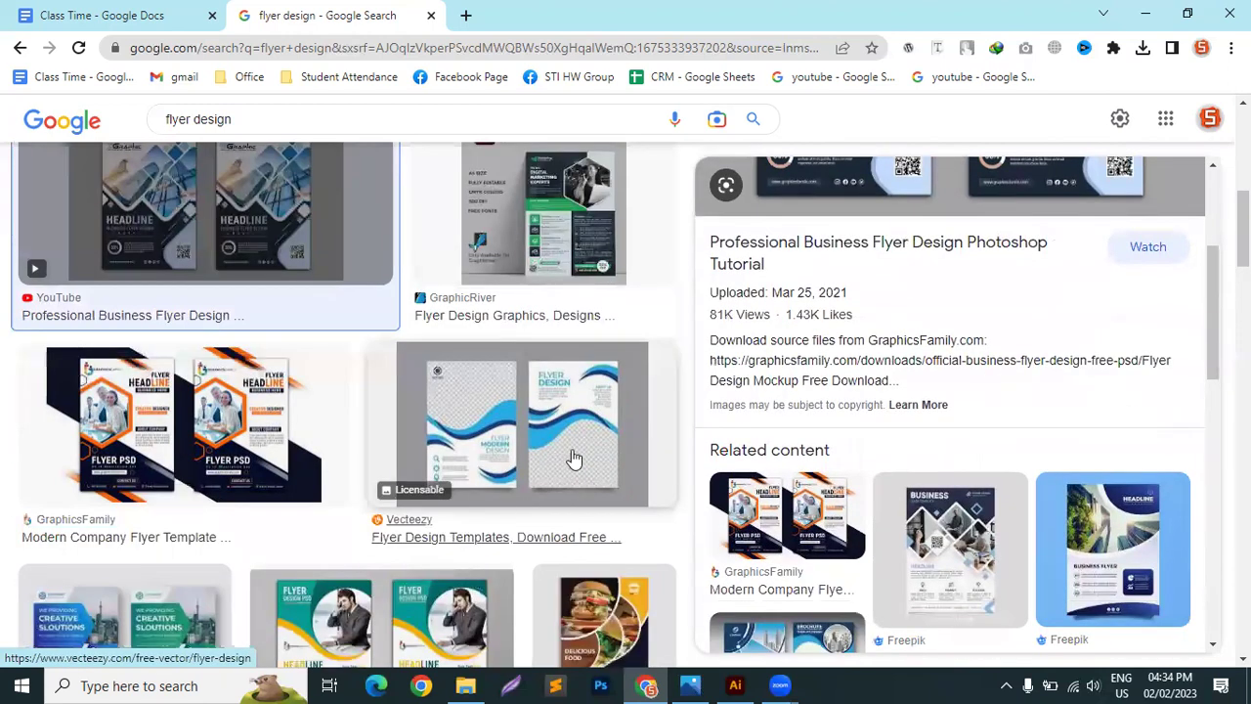
click(574, 459)
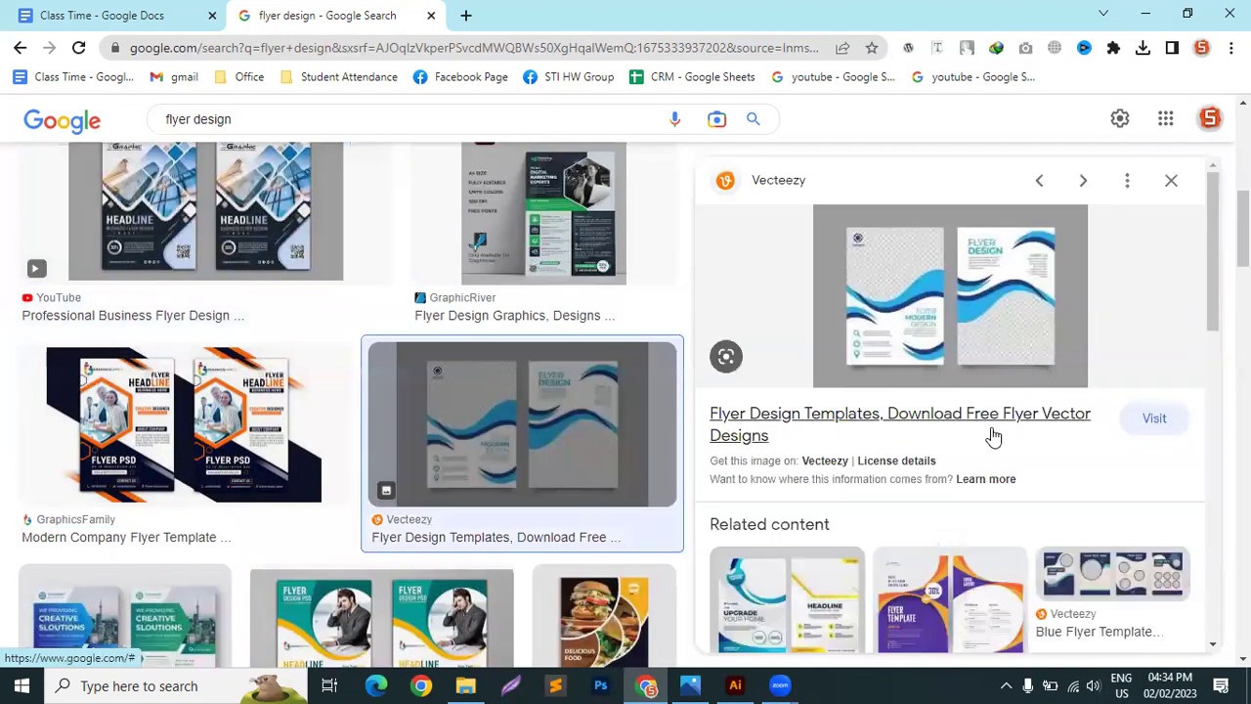
click(922, 647)
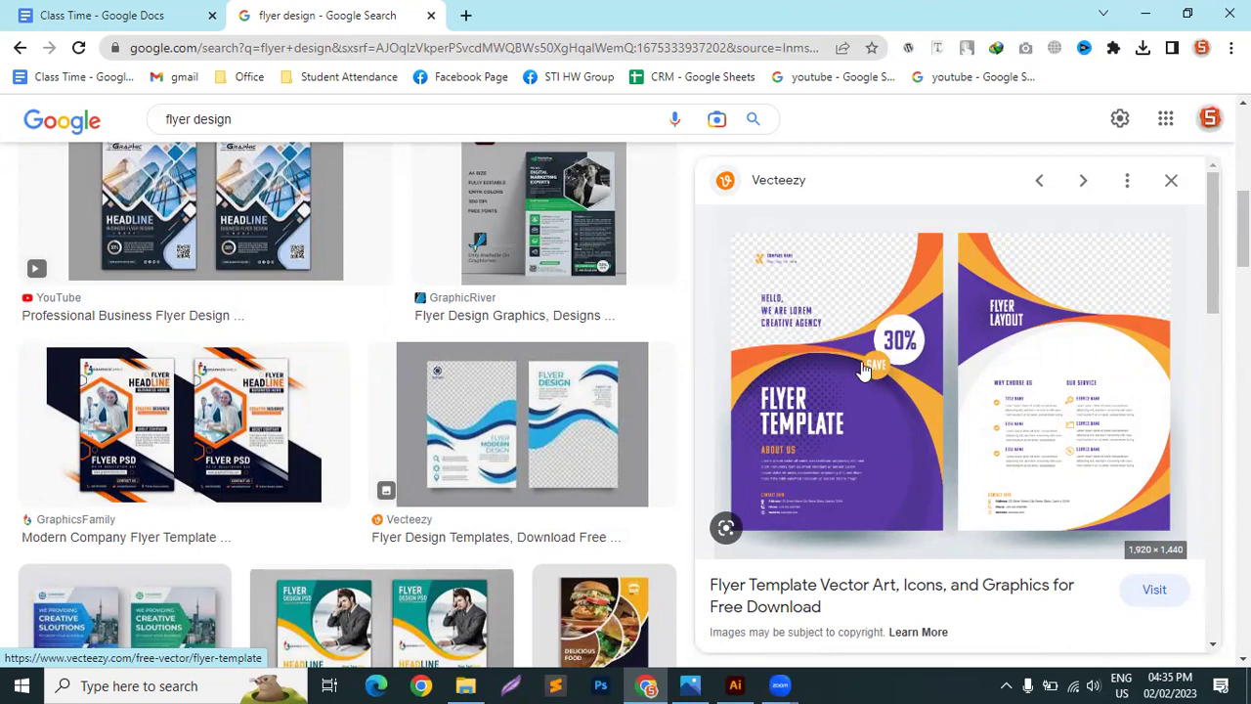
Search Google Images for 'offer vector' in a new tab and browse the badges.
click(467, 16)
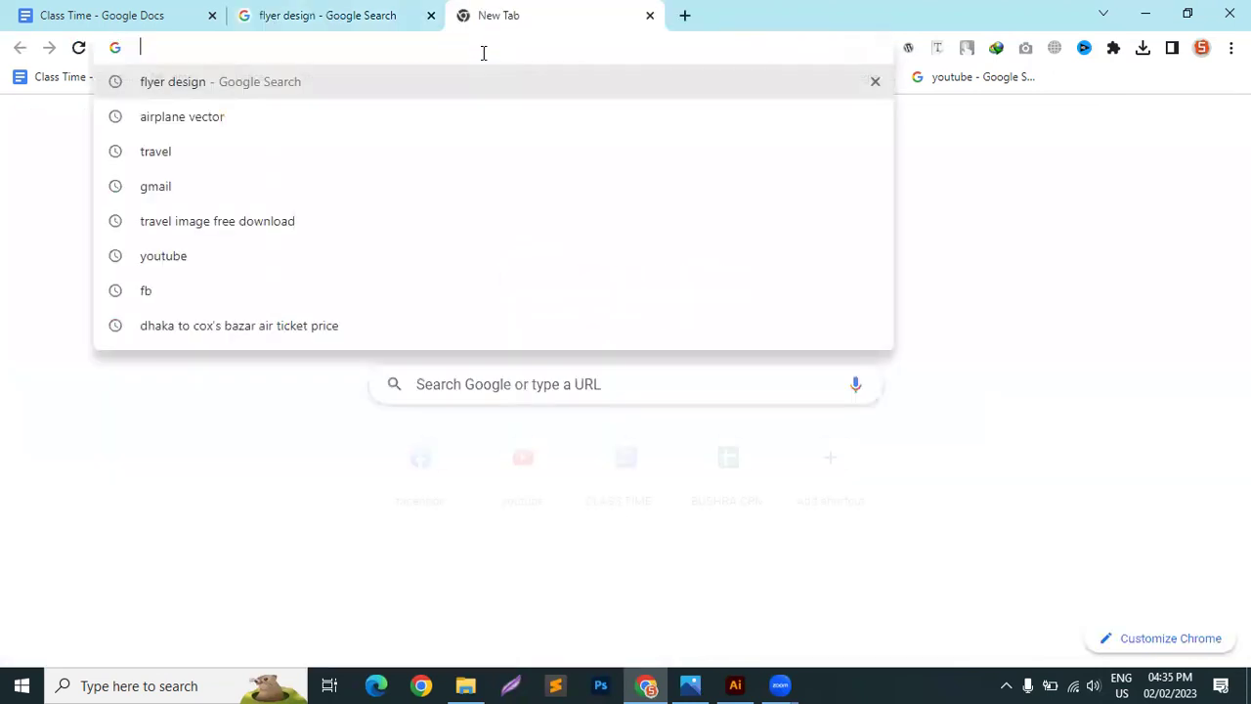
text(off)
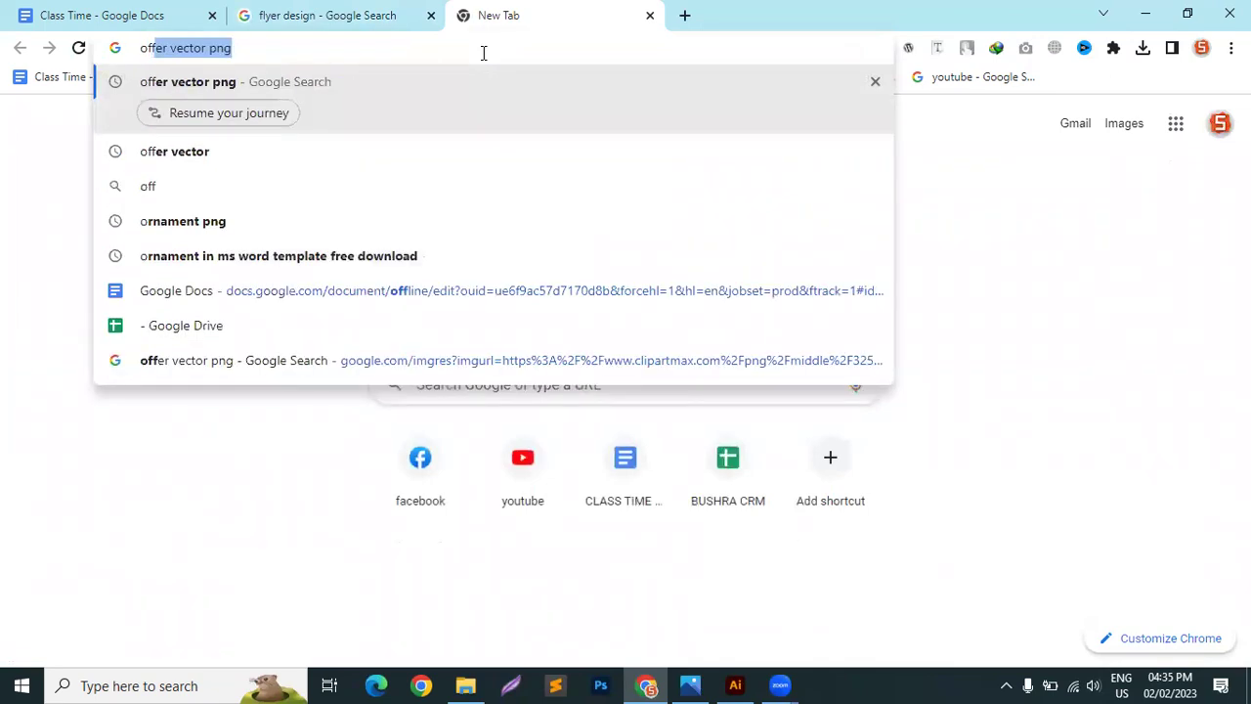
text(er vector)
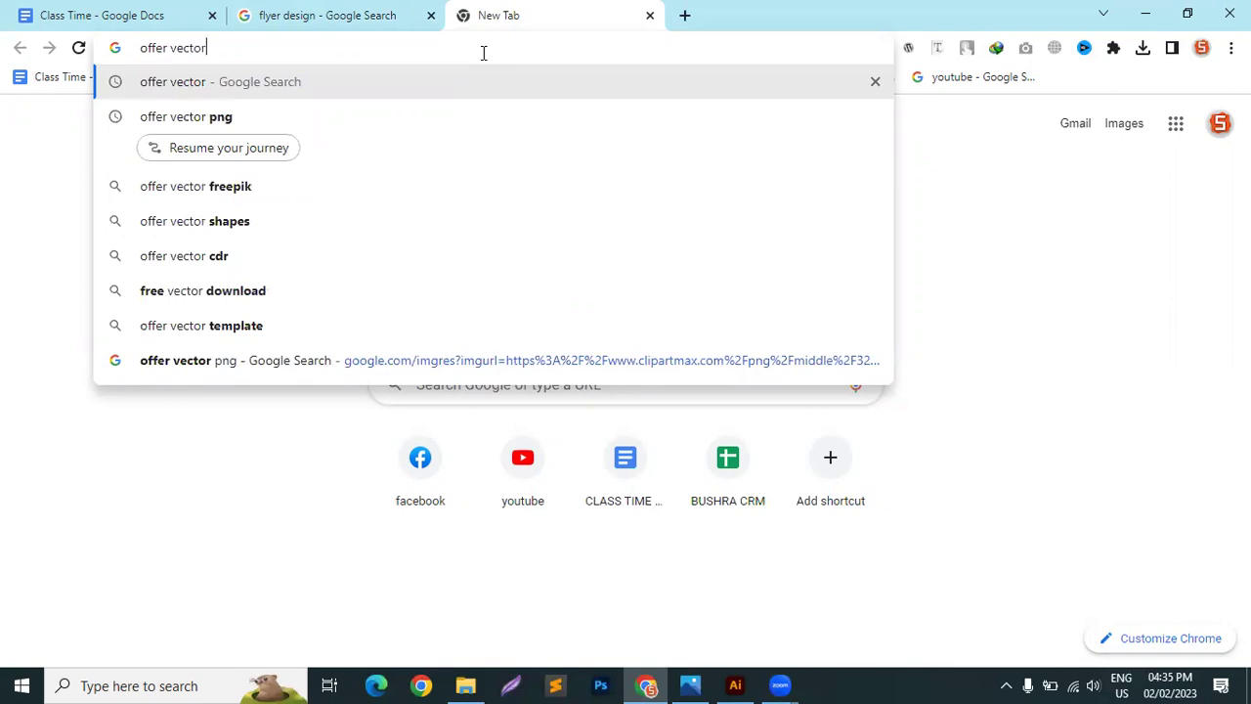
key(Return)
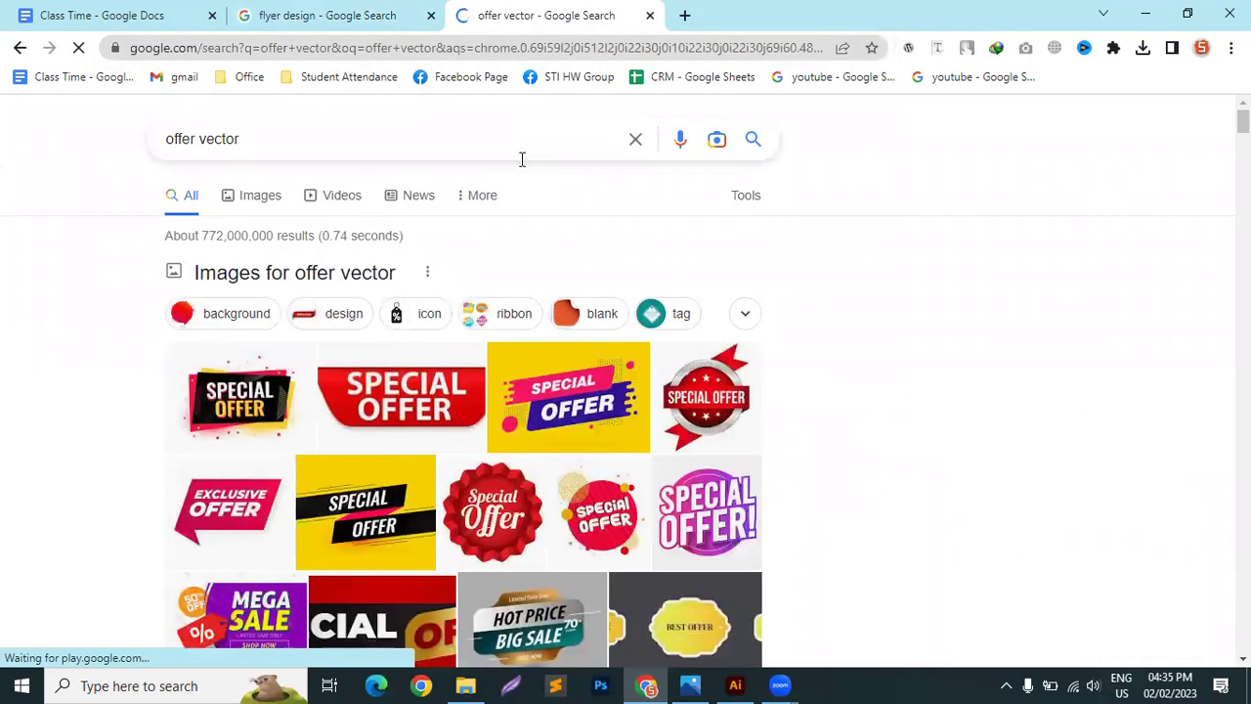
click(270, 174)
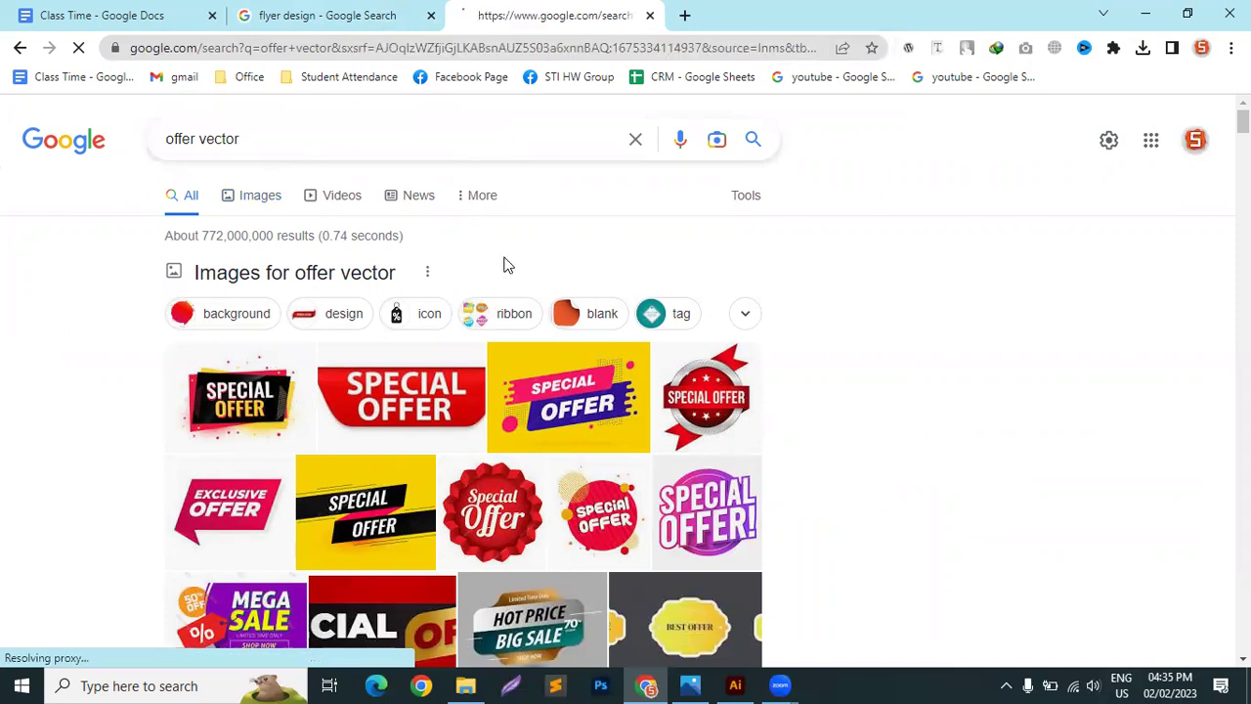
scroll(427, 293, down, 3)
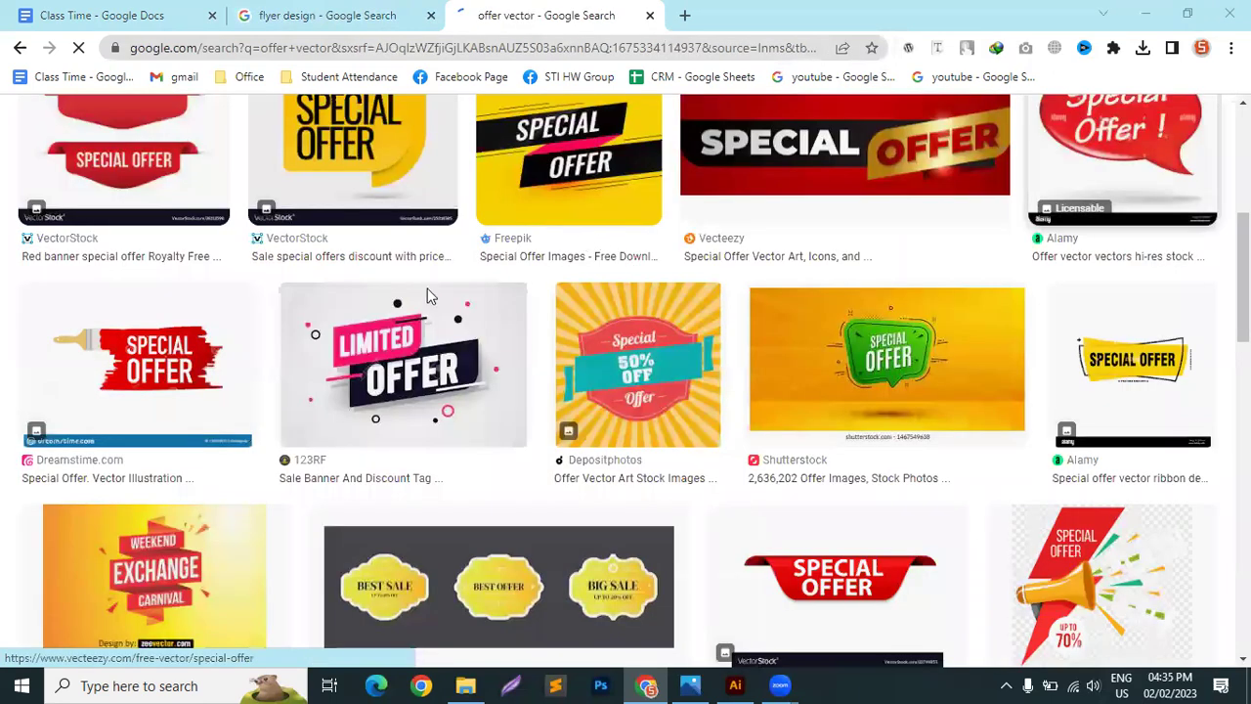
scroll(883, 424, down, 3)
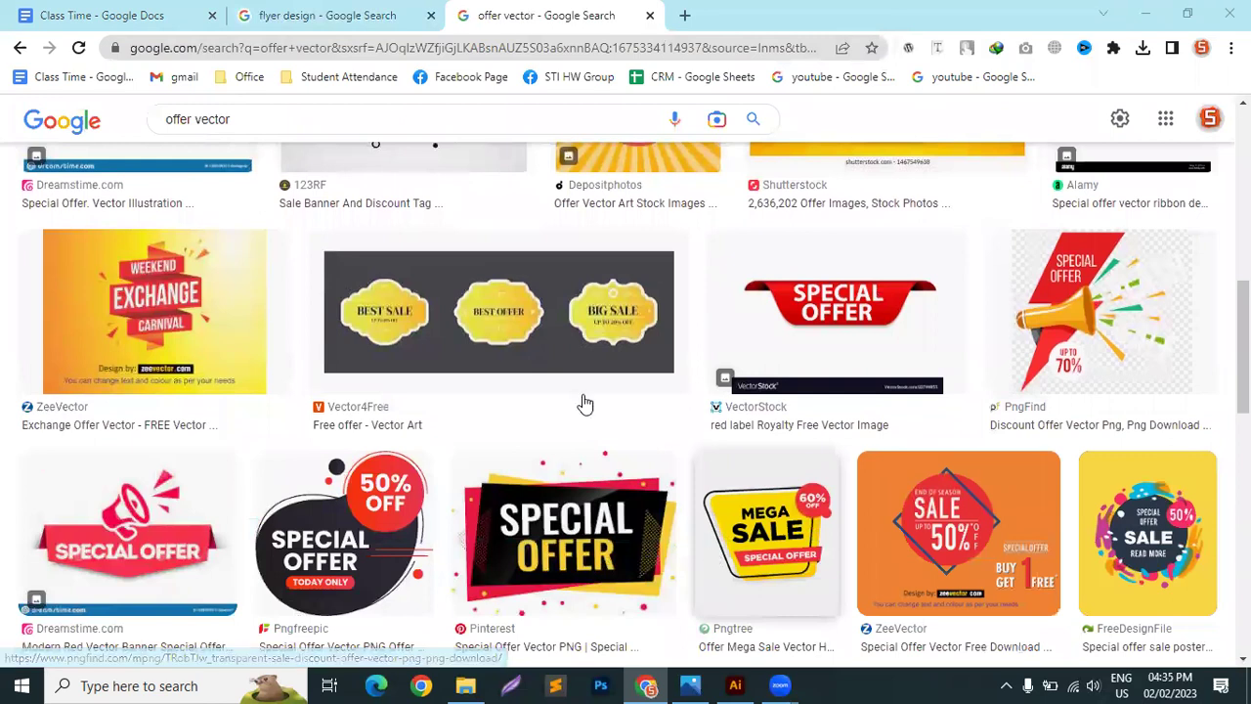
Close the 'offer vector' tab to return to the flyer design results.
key(ctrl+w)
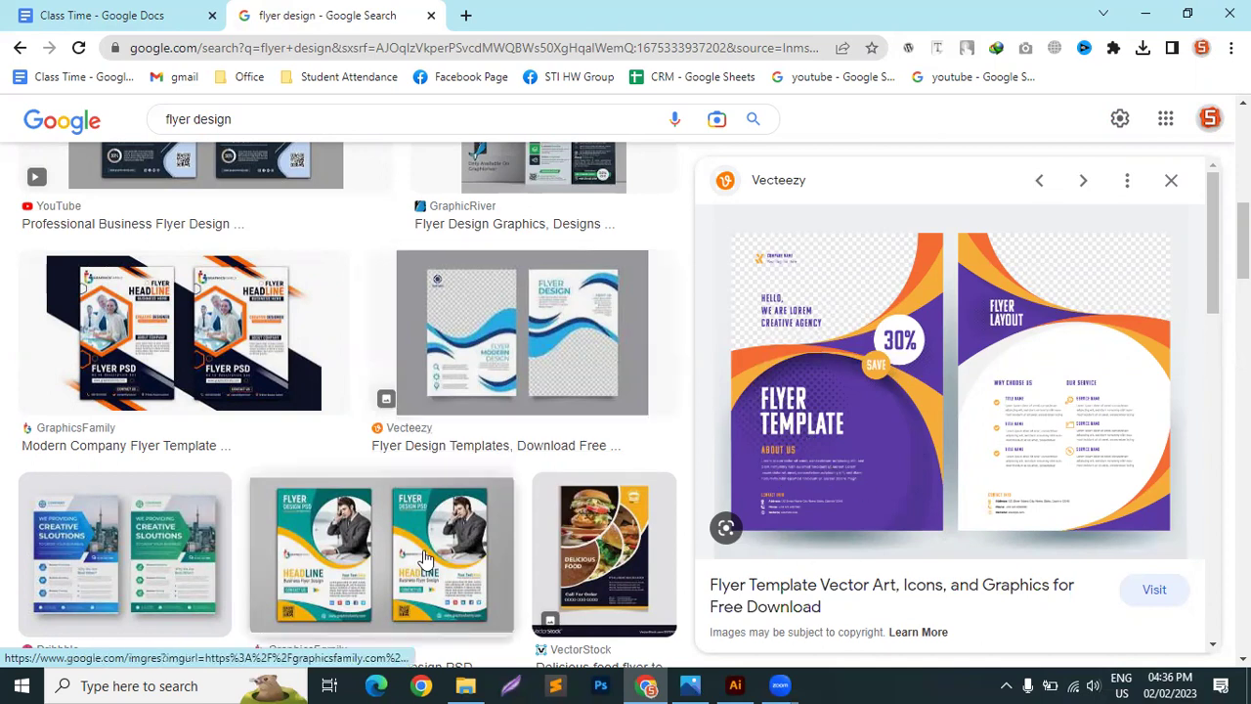
Preview the Pinterest 'Flyer design layout' result.
scroll(421, 410, down, 5)
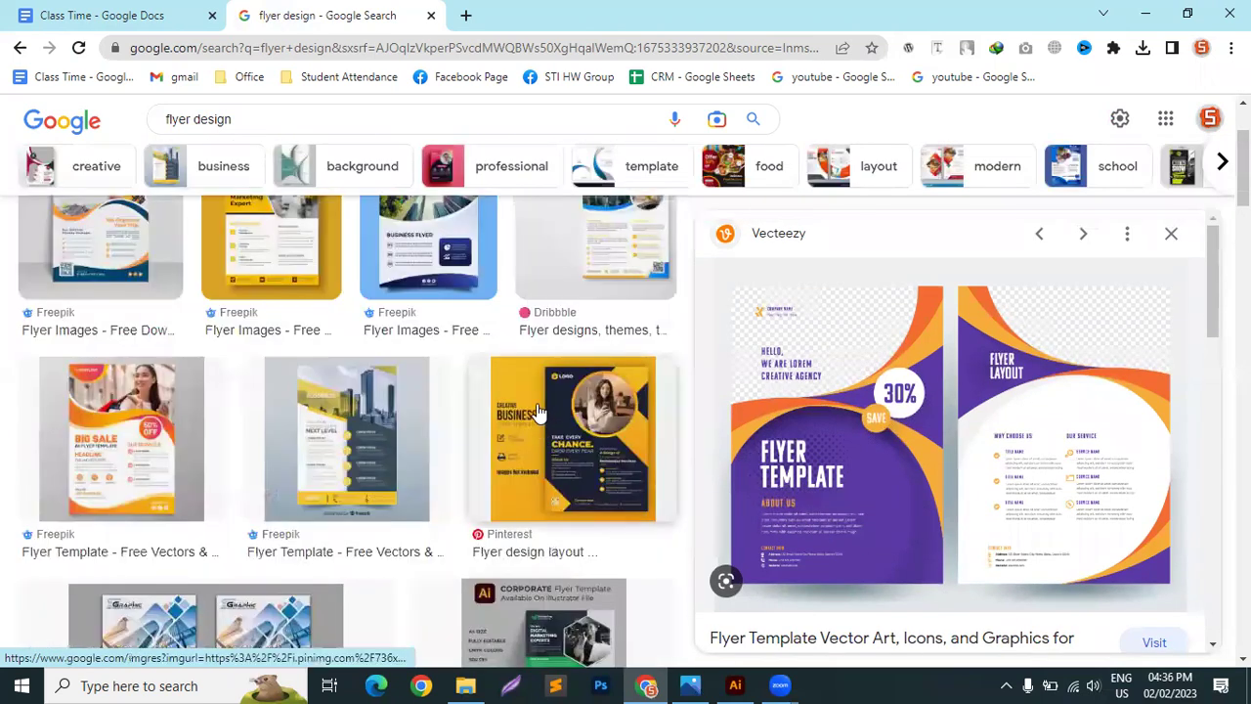
click(537, 411)
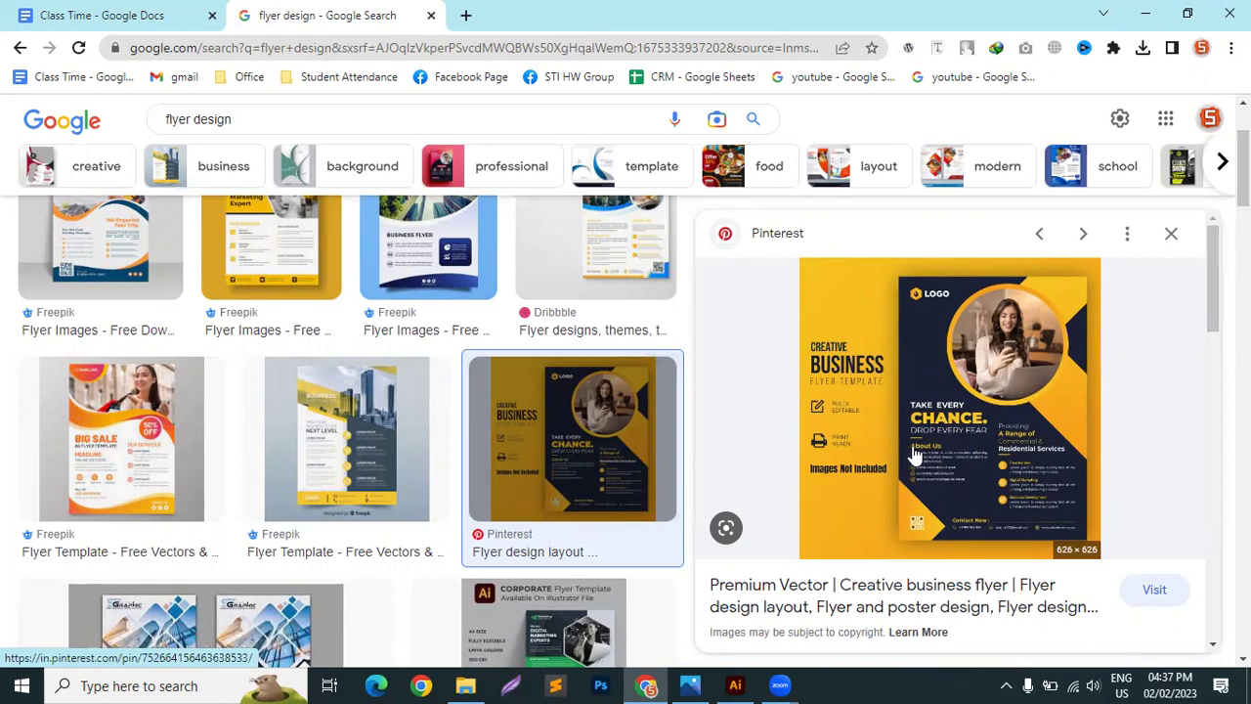
Preview the Digital Marketing Expert, Business Events and Pikbest business flyers.
scroll(189, 469, up, 2)
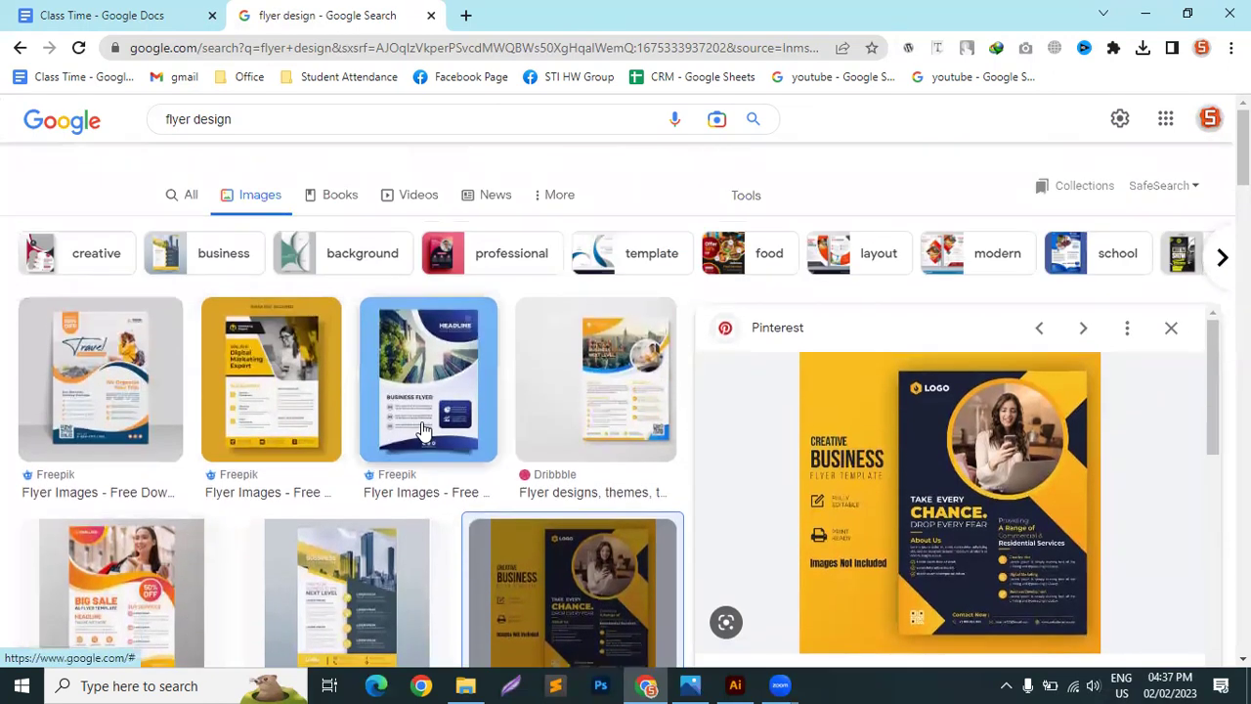
click(266, 388)
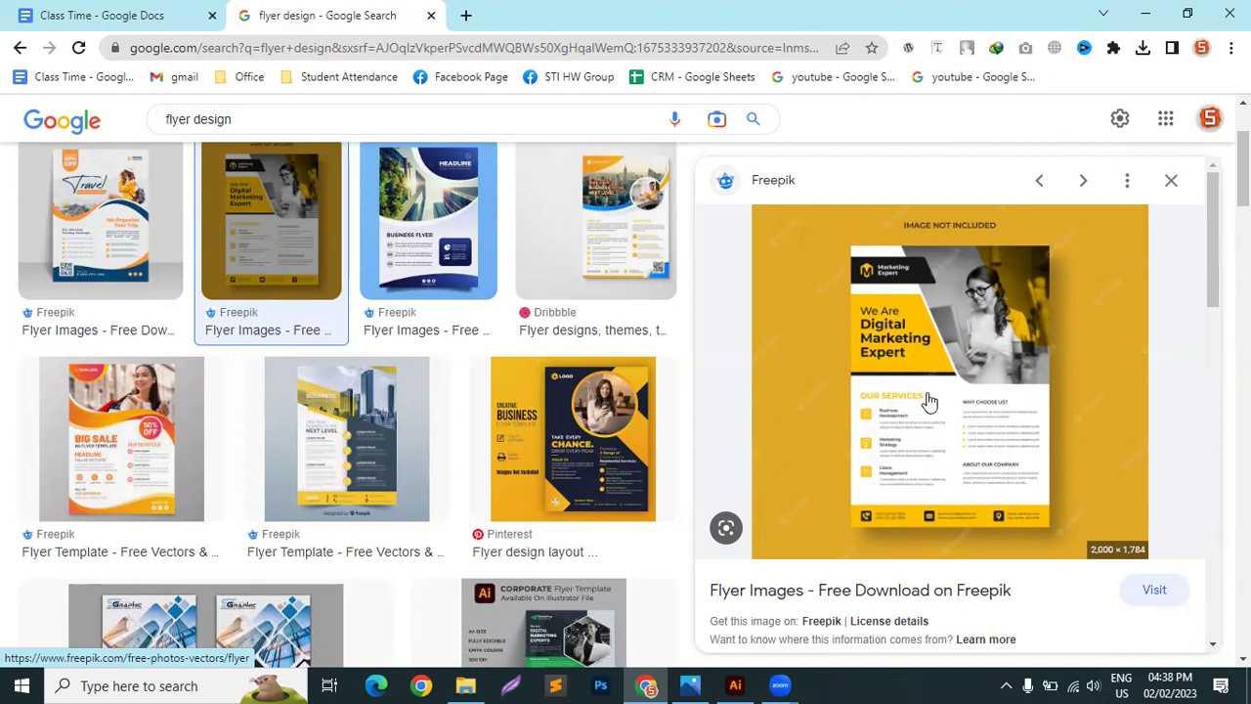
scroll(323, 348, down, 6)
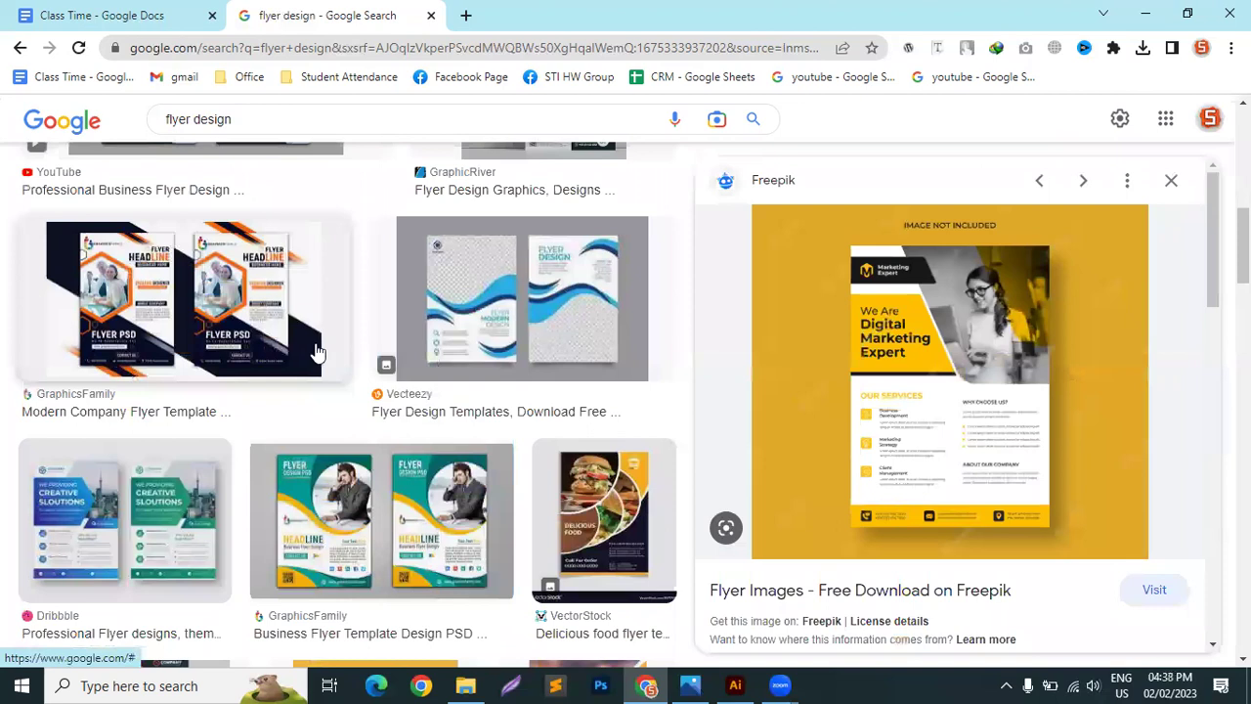
scroll(332, 356, down, 7)
click(375, 171)
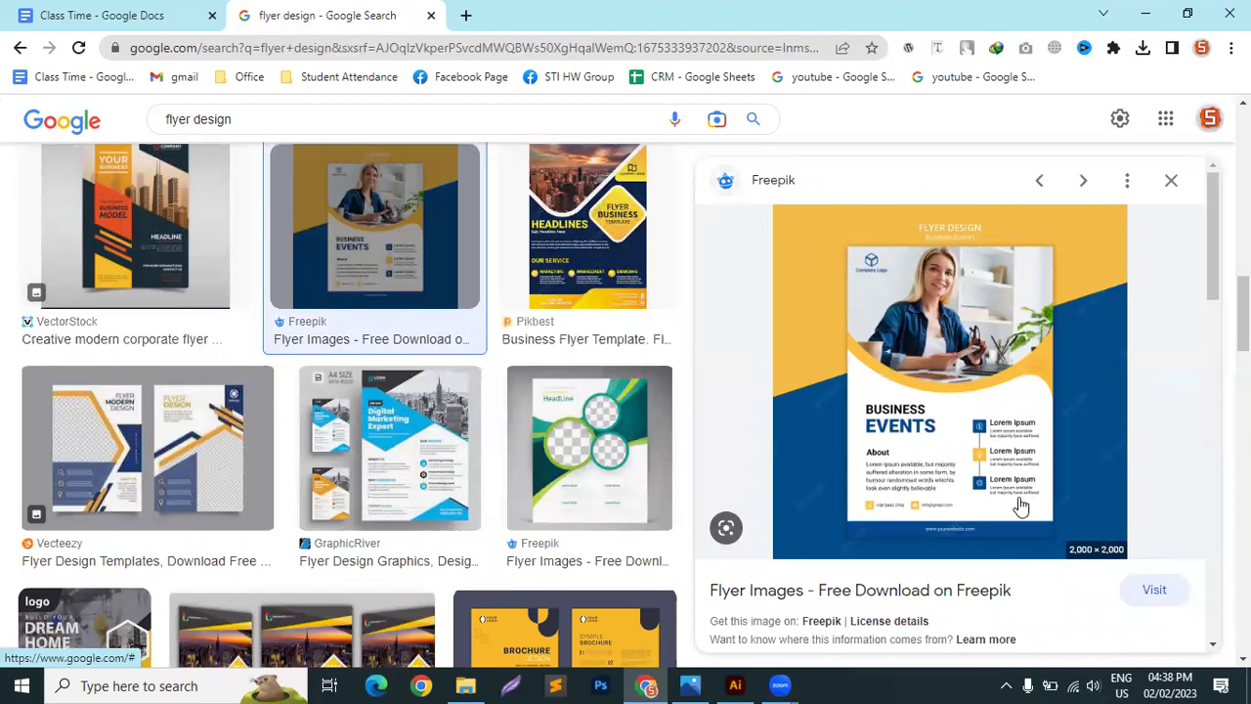
click(598, 256)
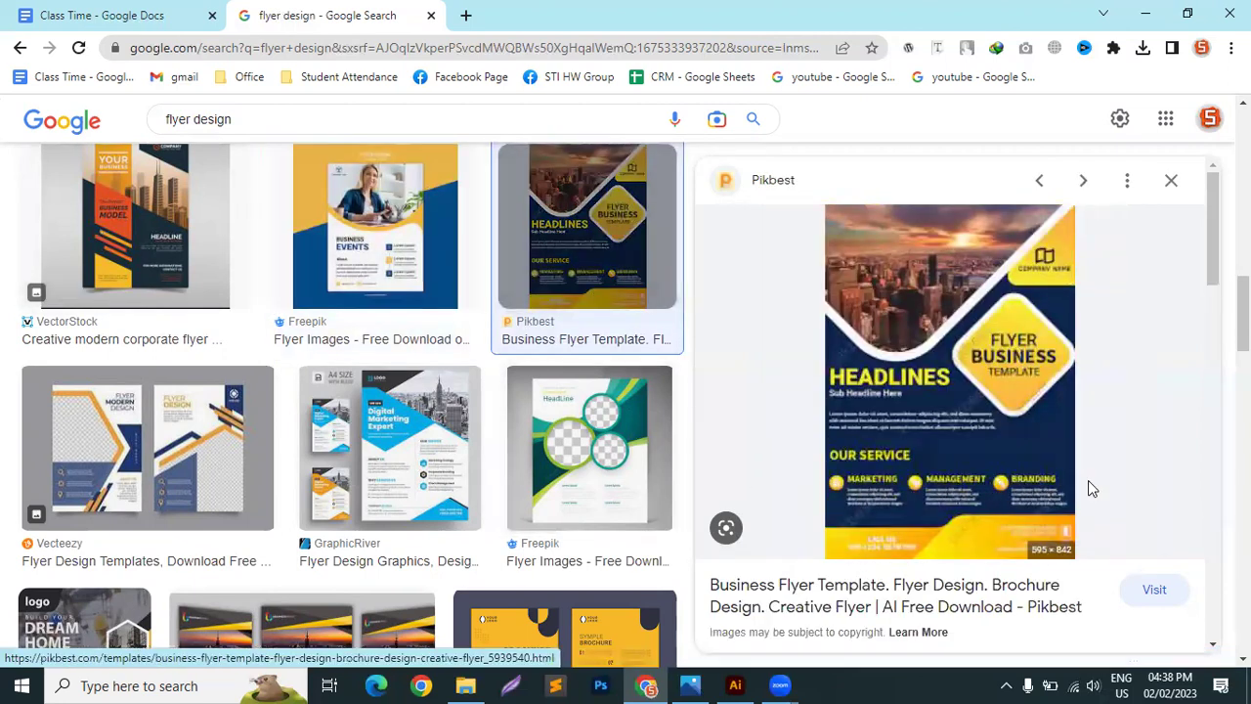
click(389, 450)
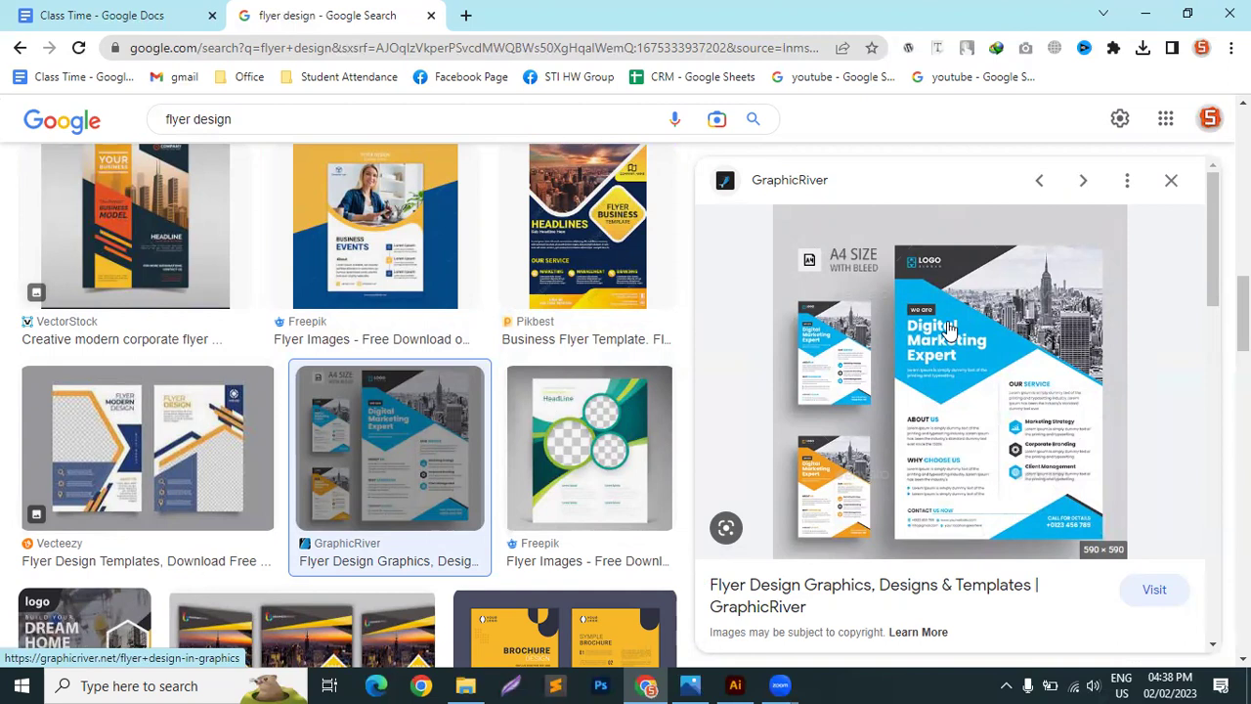
Preview a customizable marketing flyer, then return to Illustrator's Business Card document.
scroll(948, 333, down, 4)
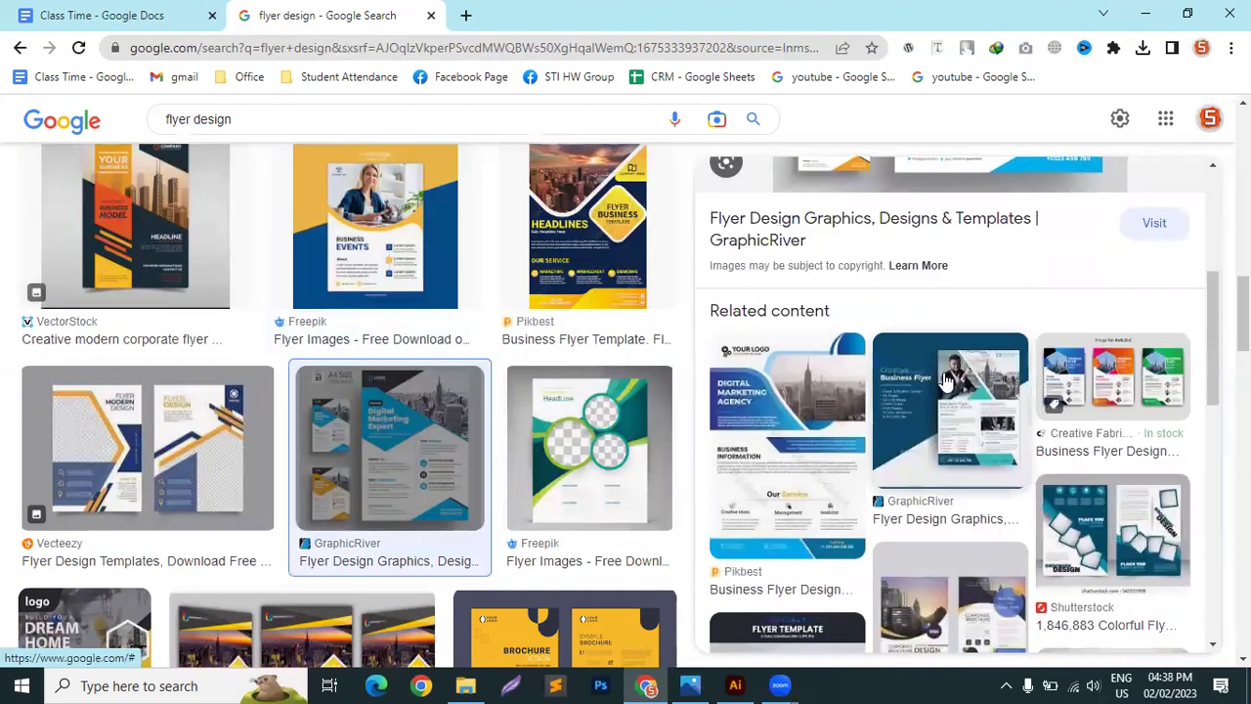
scroll(381, 472, down, 3)
scroll(381, 472, down, 2)
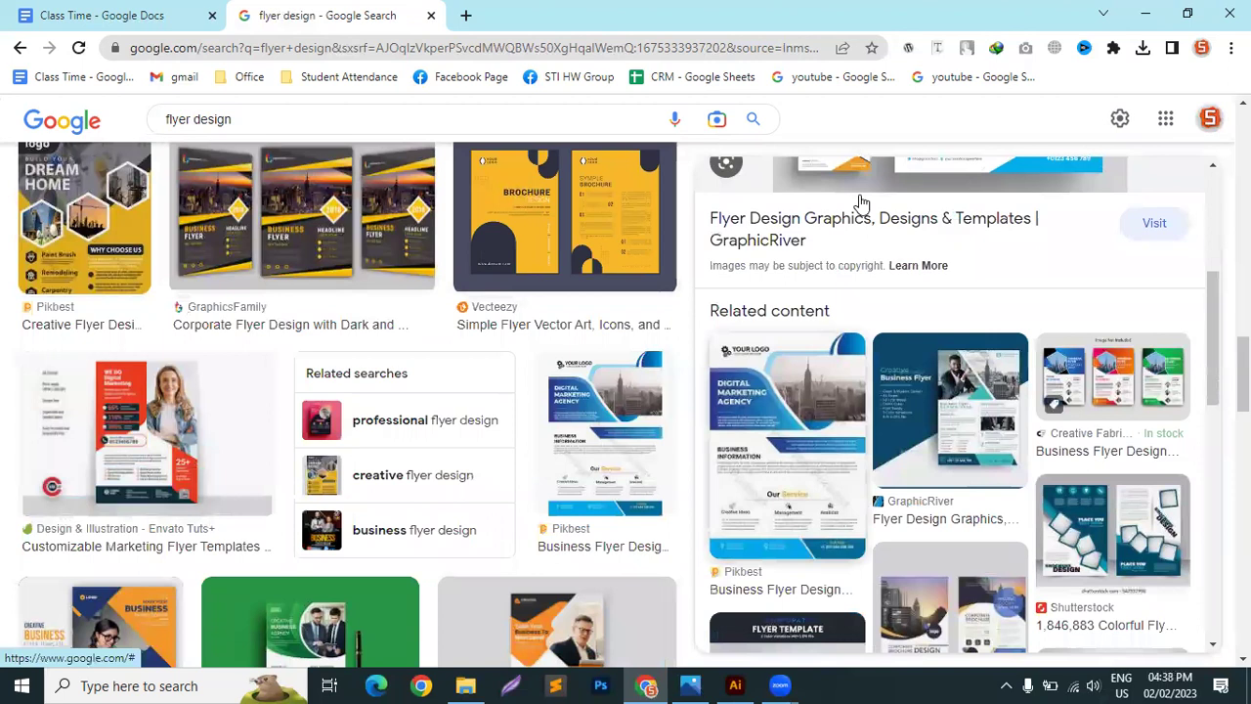
click(115, 421)
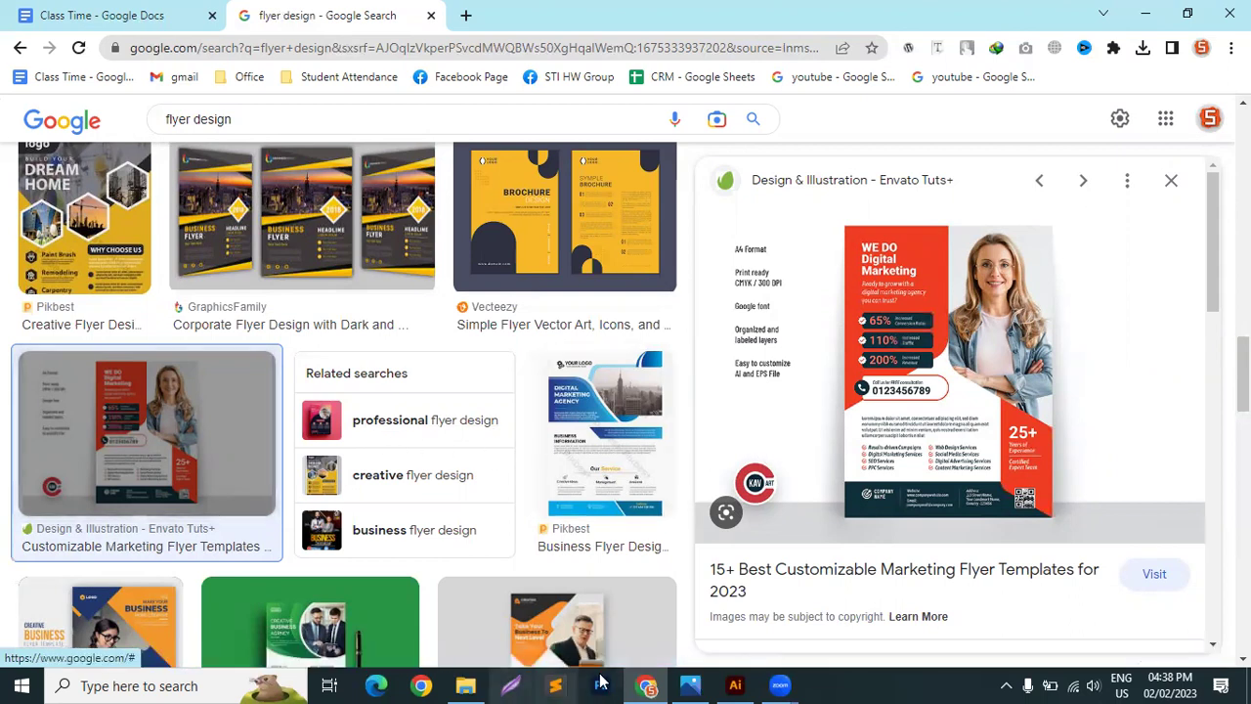
click(735, 684)
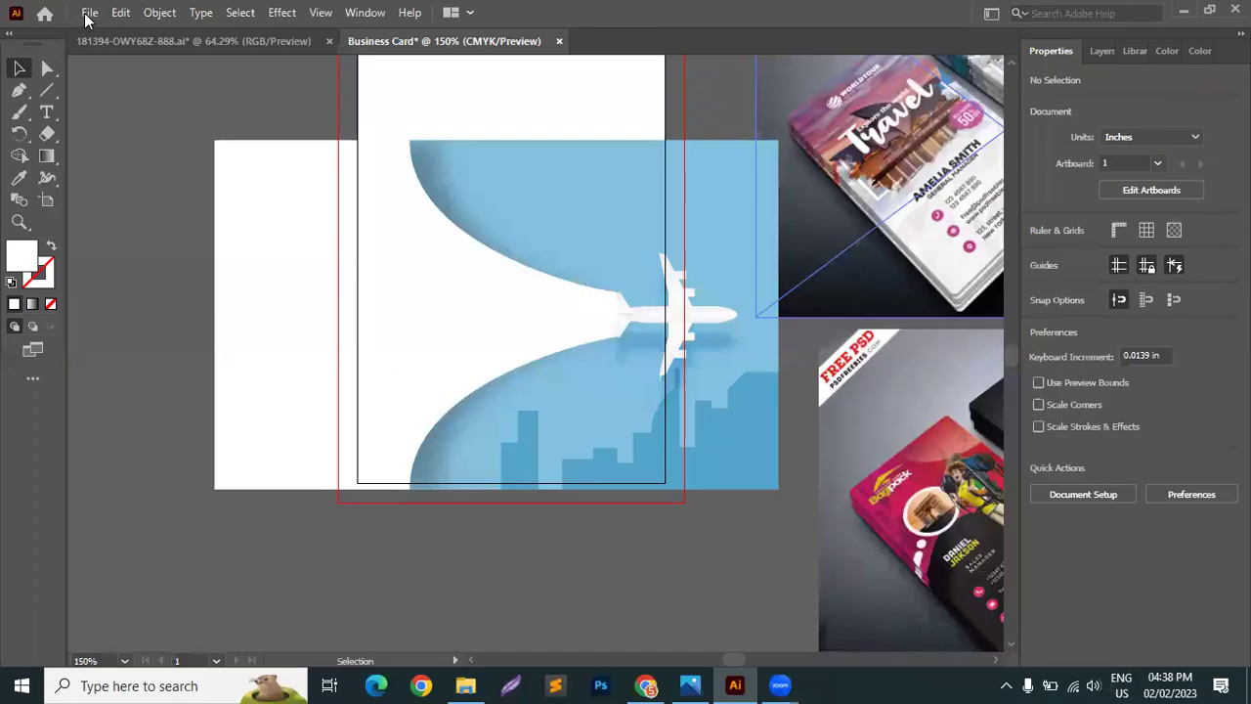
Start a new Illustrator document from the A4 preset.
click(89, 12)
click(118, 28)
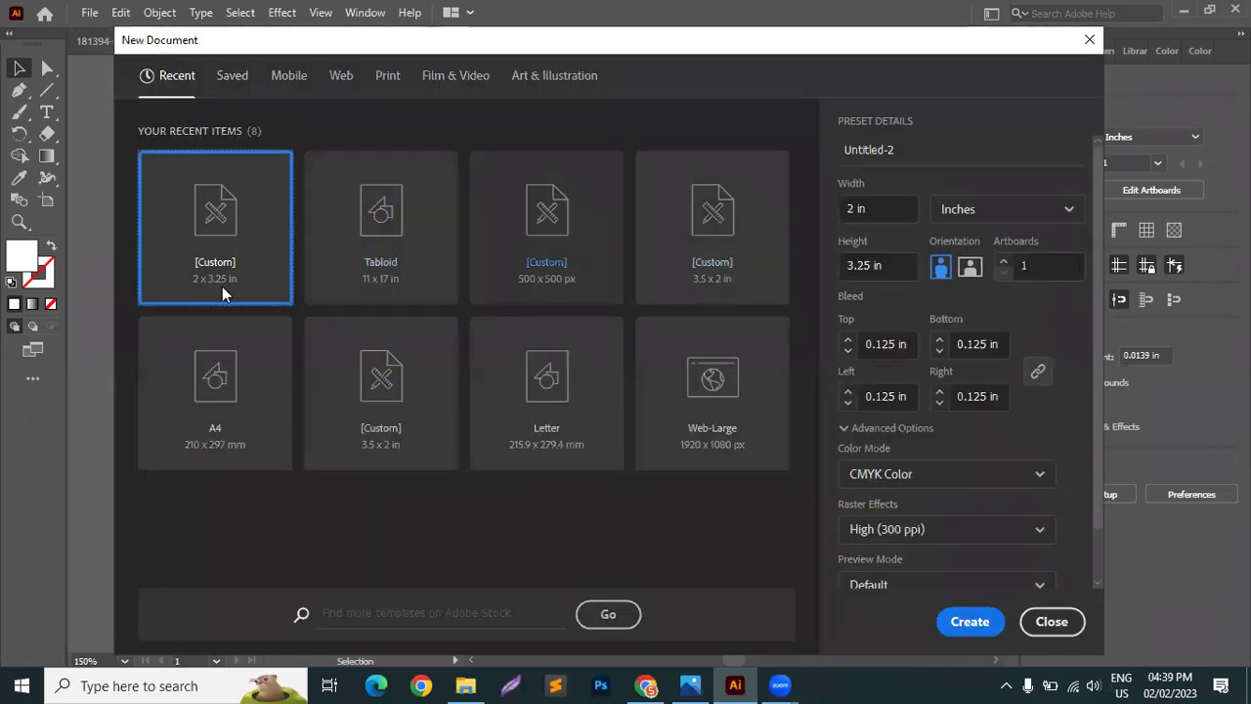
click(225, 380)
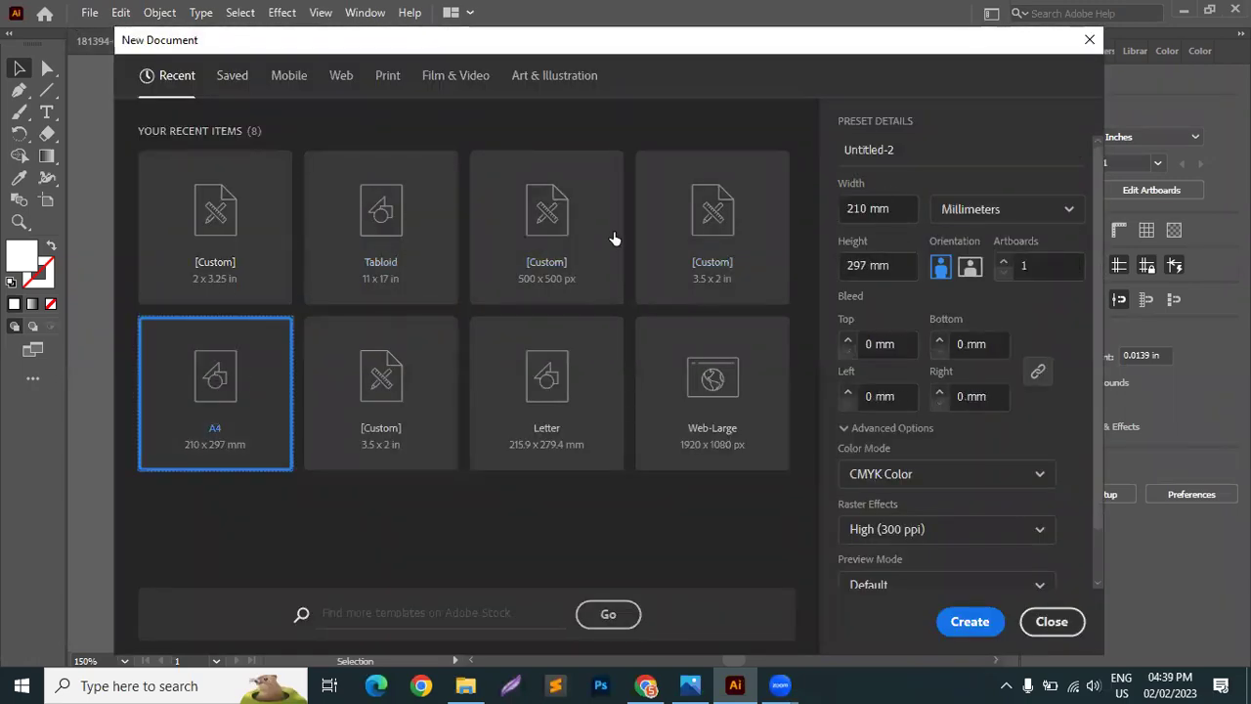
Set the page to 148.5 mm wide by 210 mm high and create it.
click(838, 206)
click(888, 265)
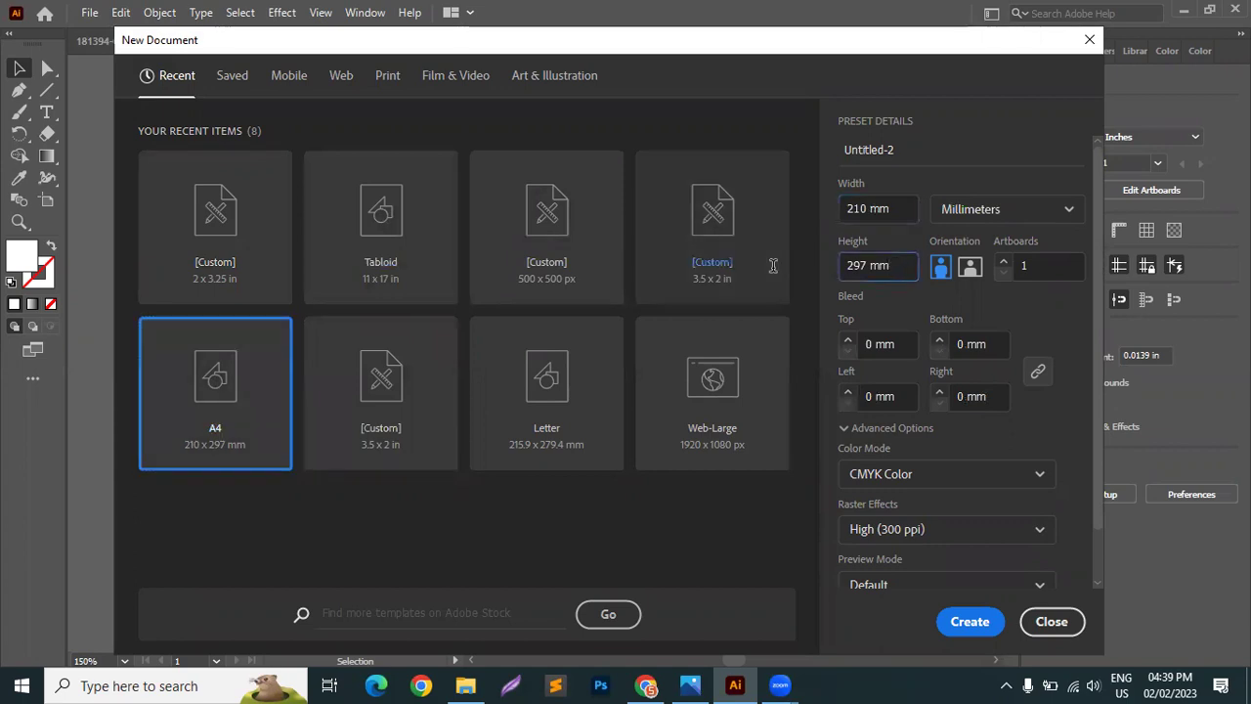
drag(844, 266, 937, 272)
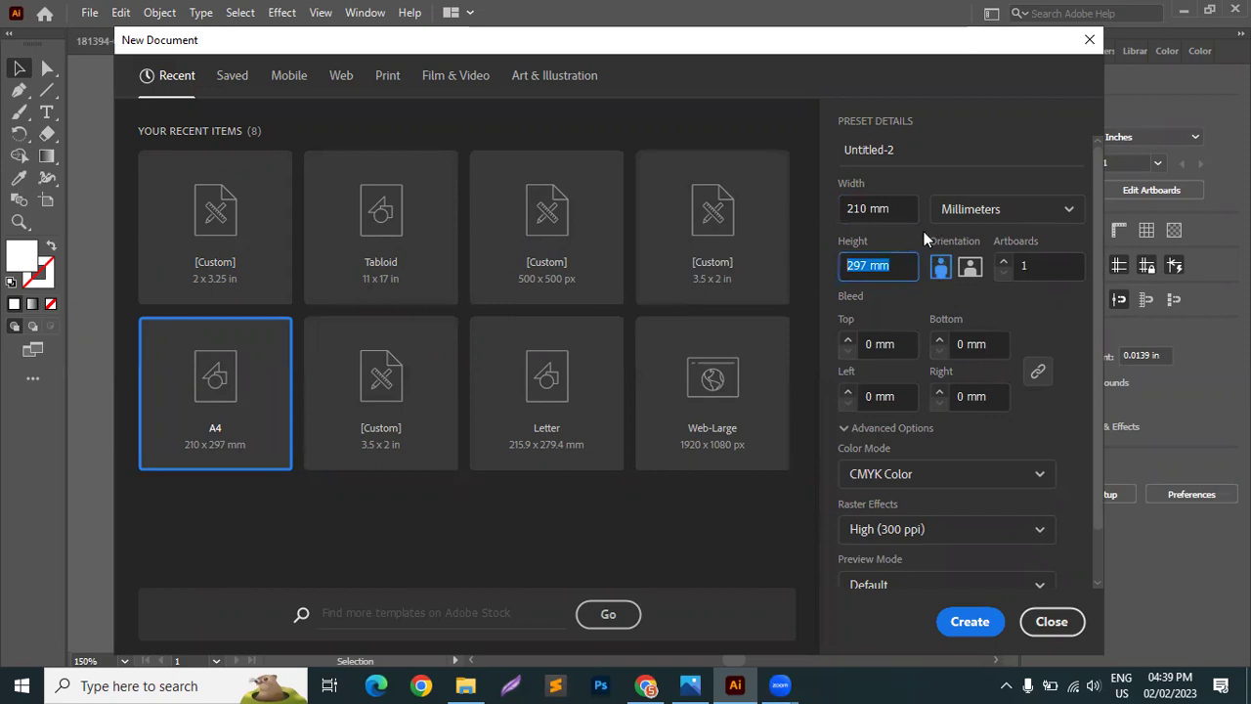
click(969, 268)
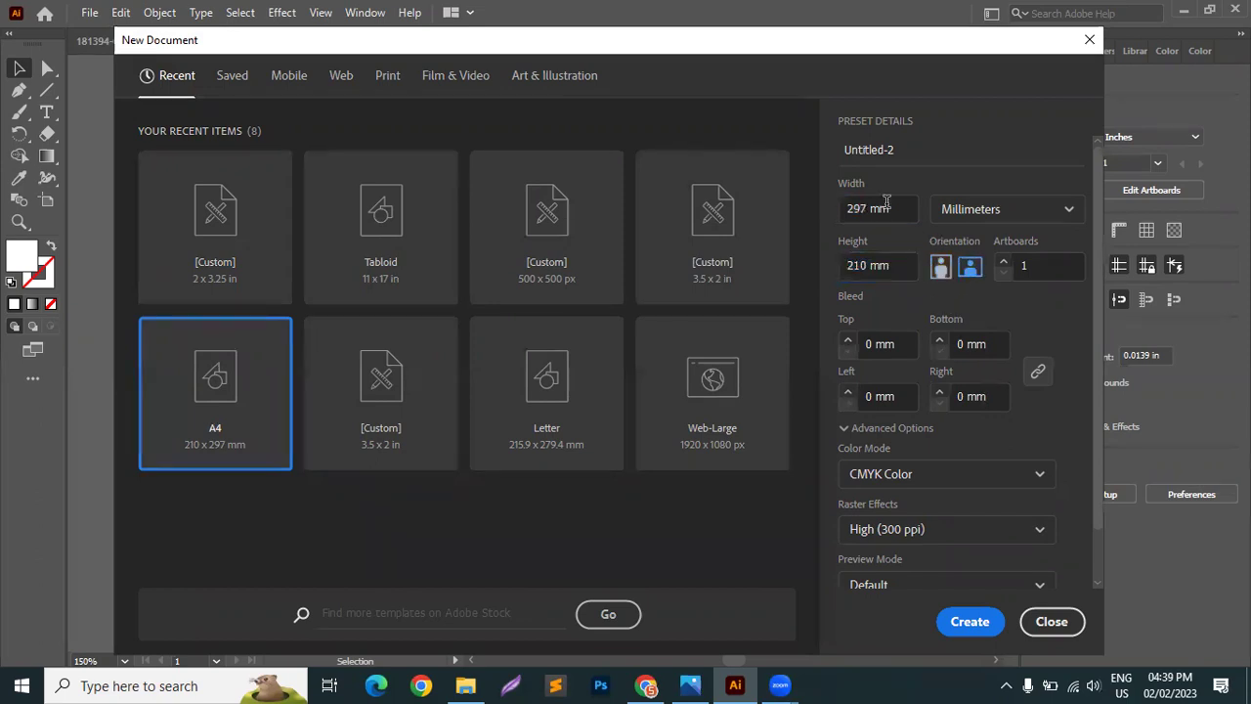
key(Tab)
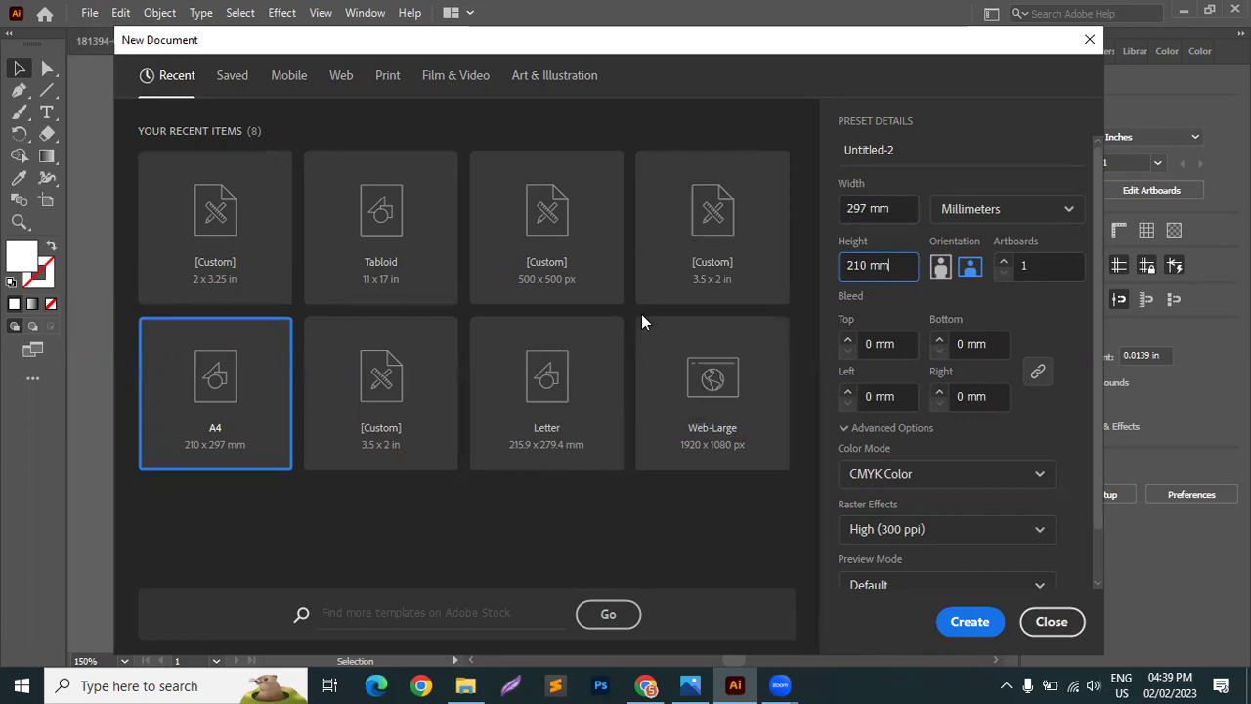
key(shift+Tab)
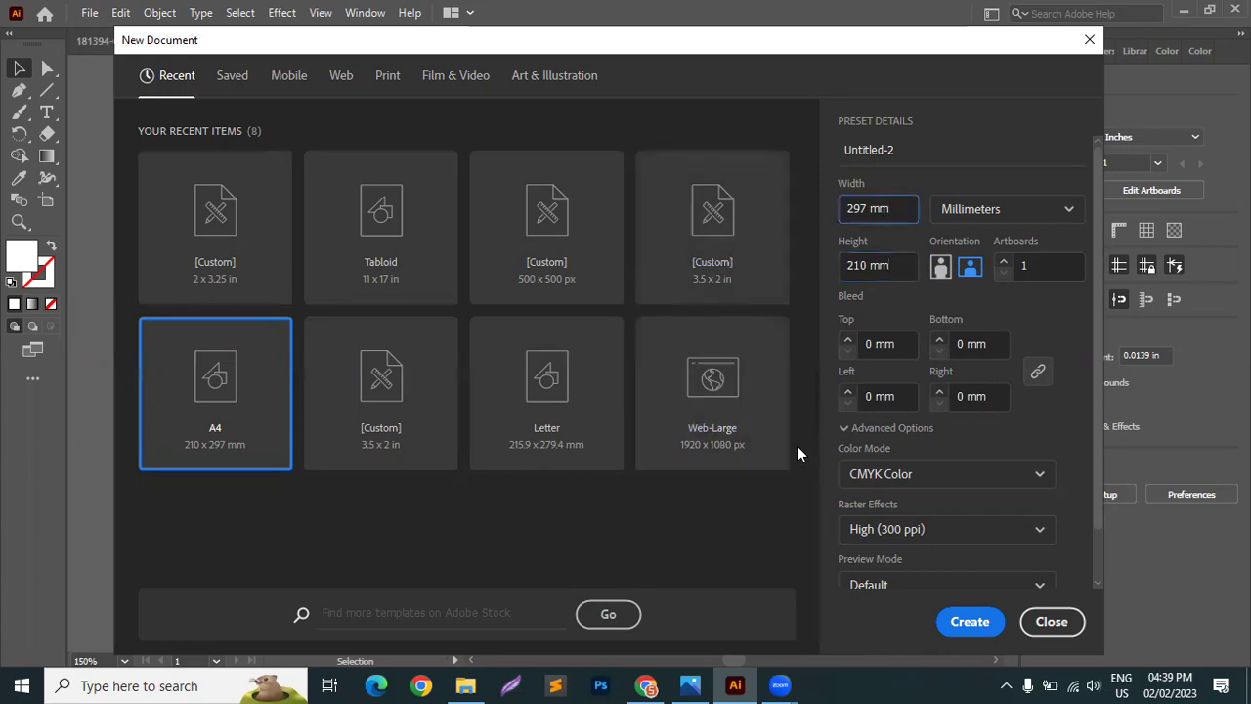
click(941, 267)
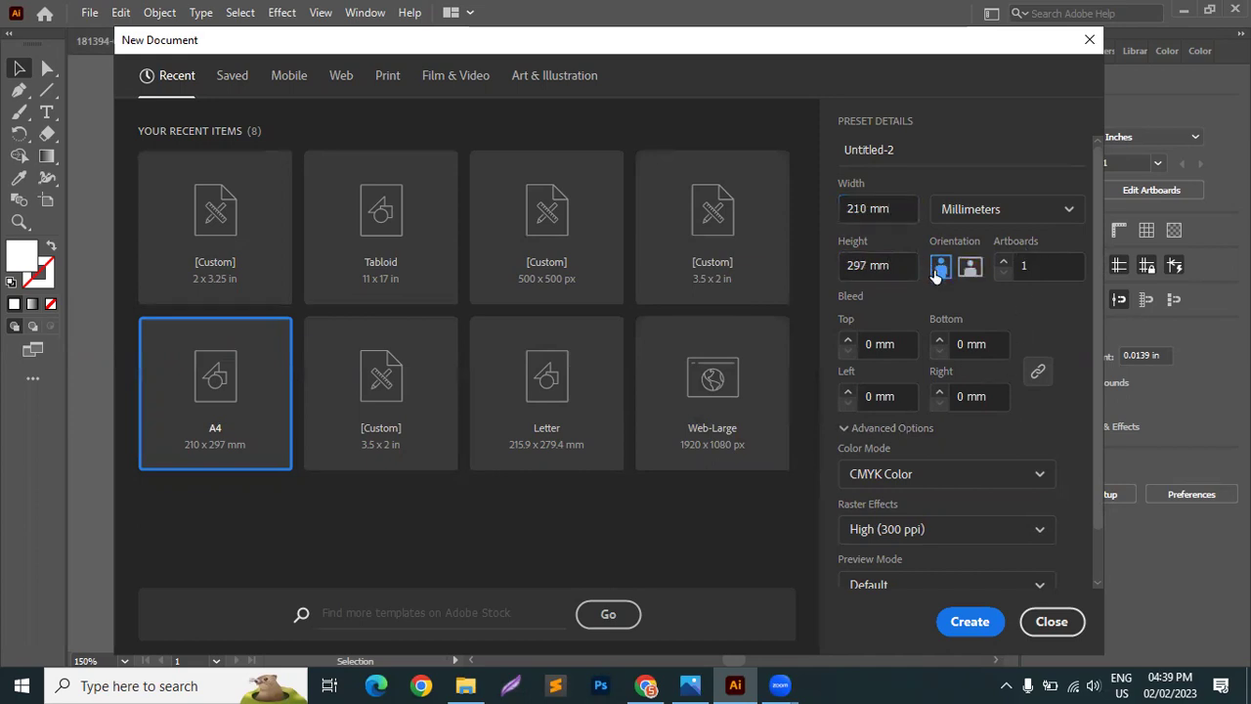
click(873, 205)
click(892, 265)
click(971, 264)
click(891, 263)
click(880, 200)
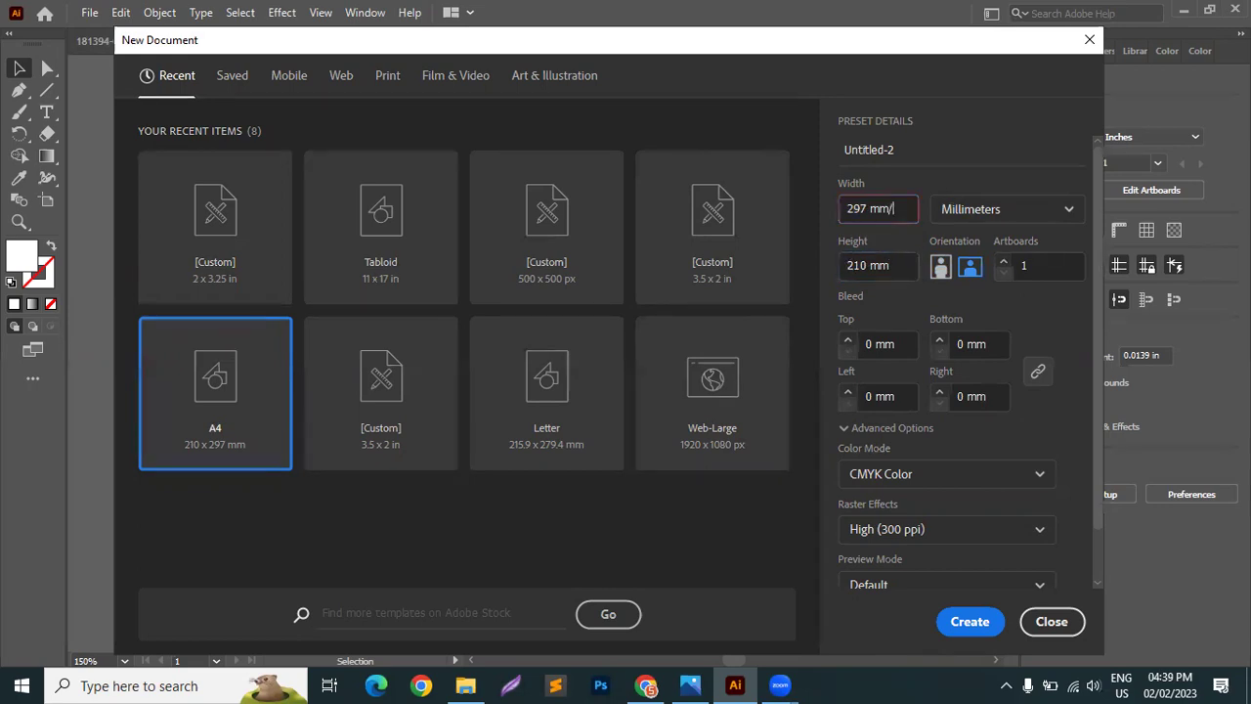
click(895, 259)
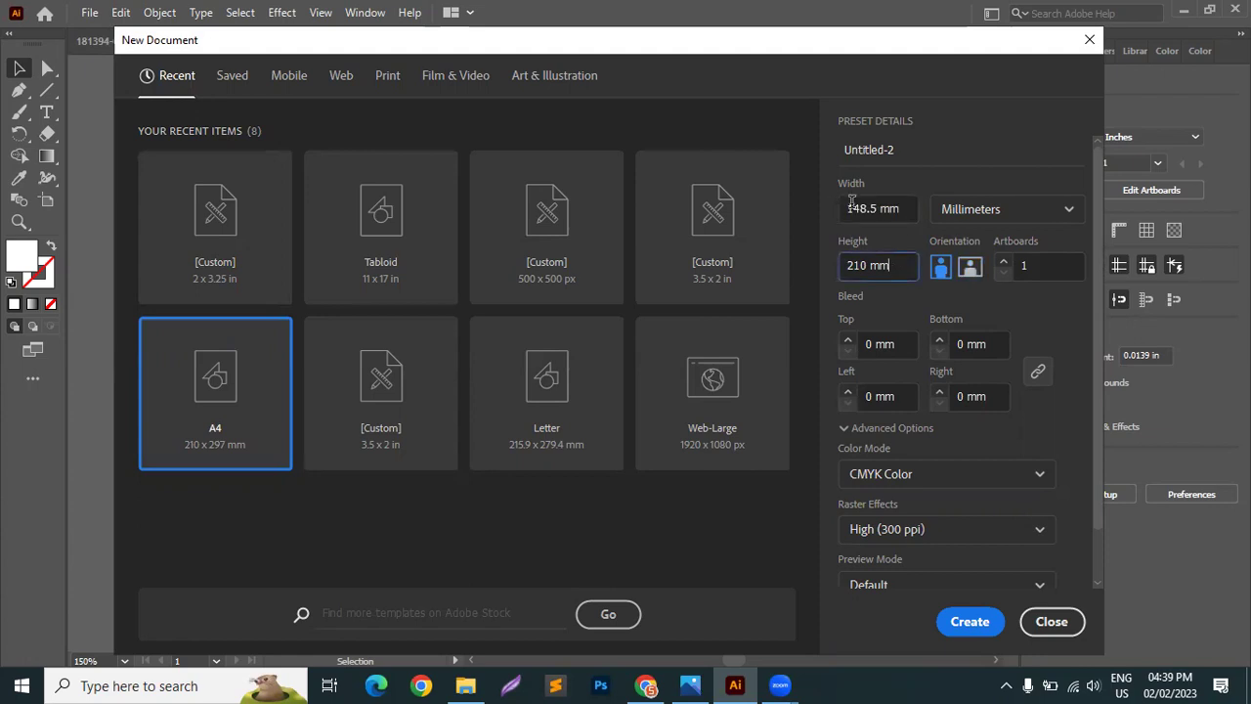
click(903, 208)
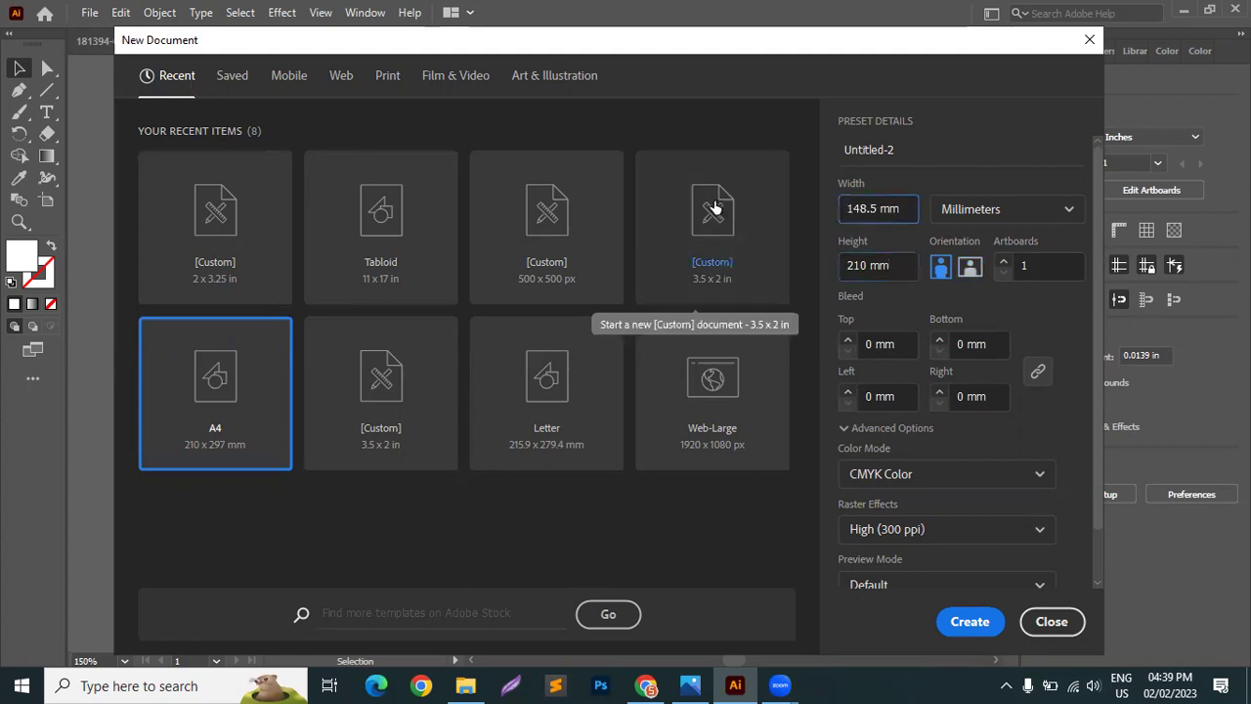
click(969, 621)
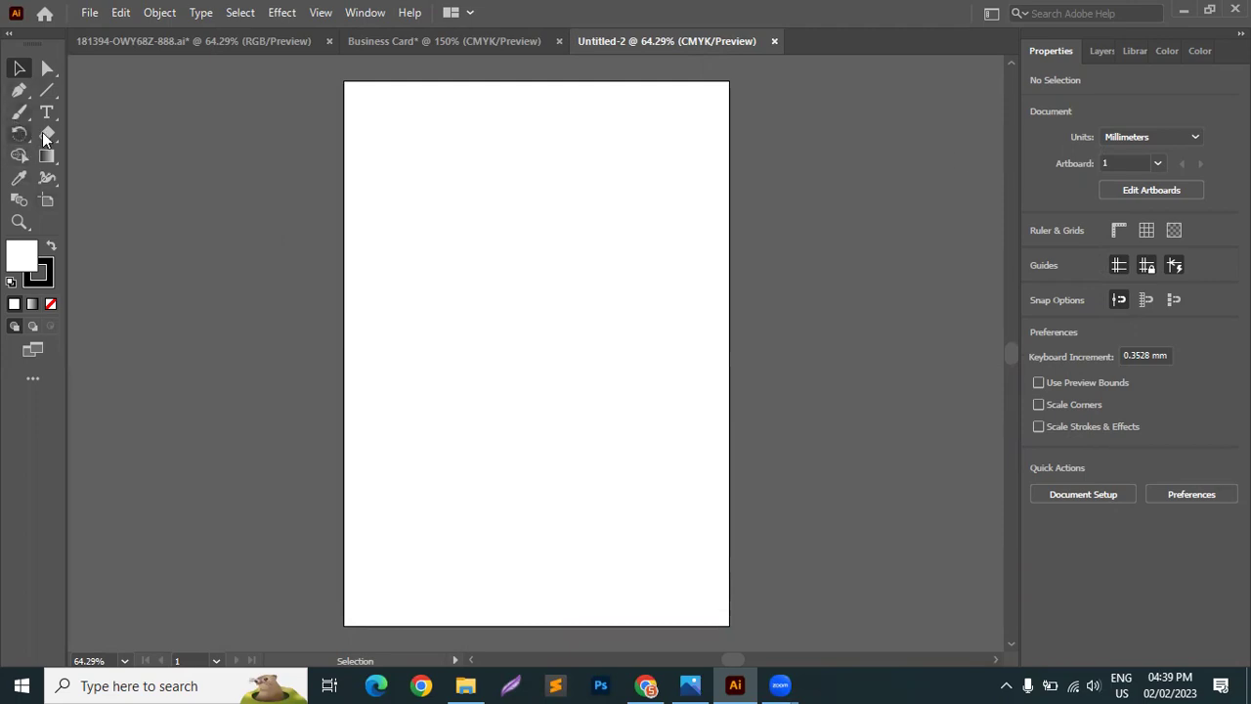
Draw a 210 × 297 mm rectangle with the Rectangle tool.
right_click(46, 90)
click(85, 91)
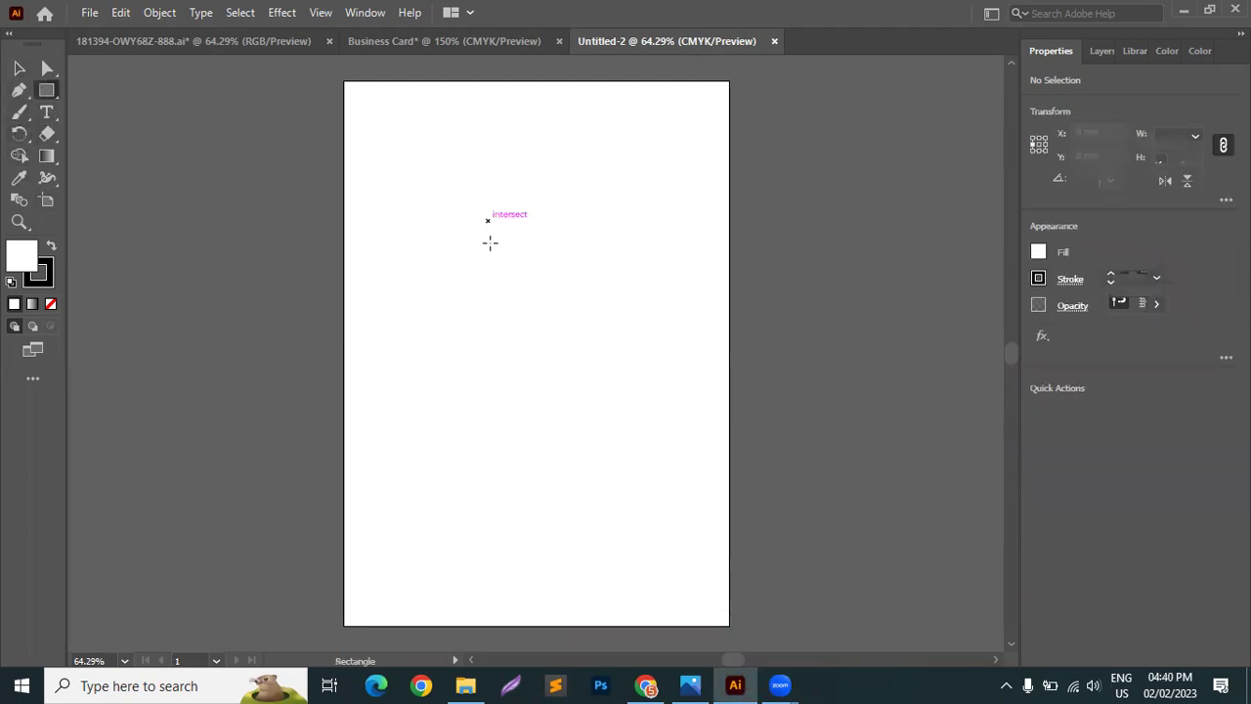
click(489, 242)
text(210)
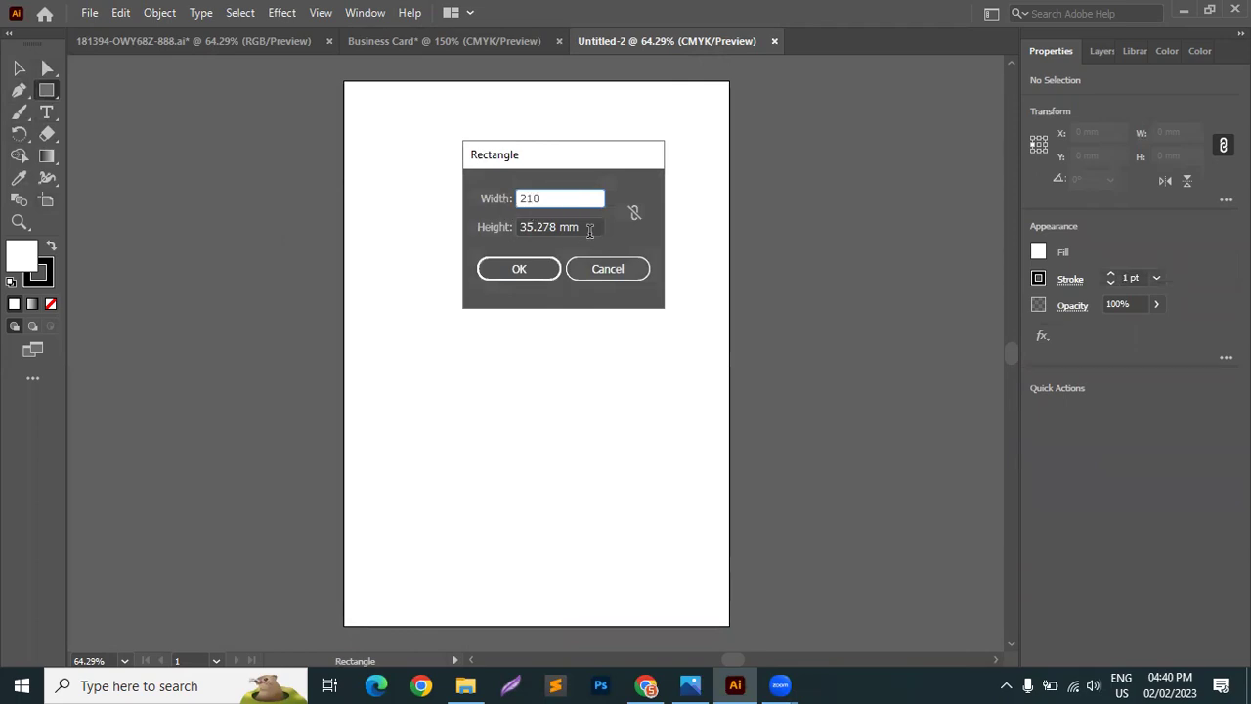
key(Tab)
text(2)
key(Return)
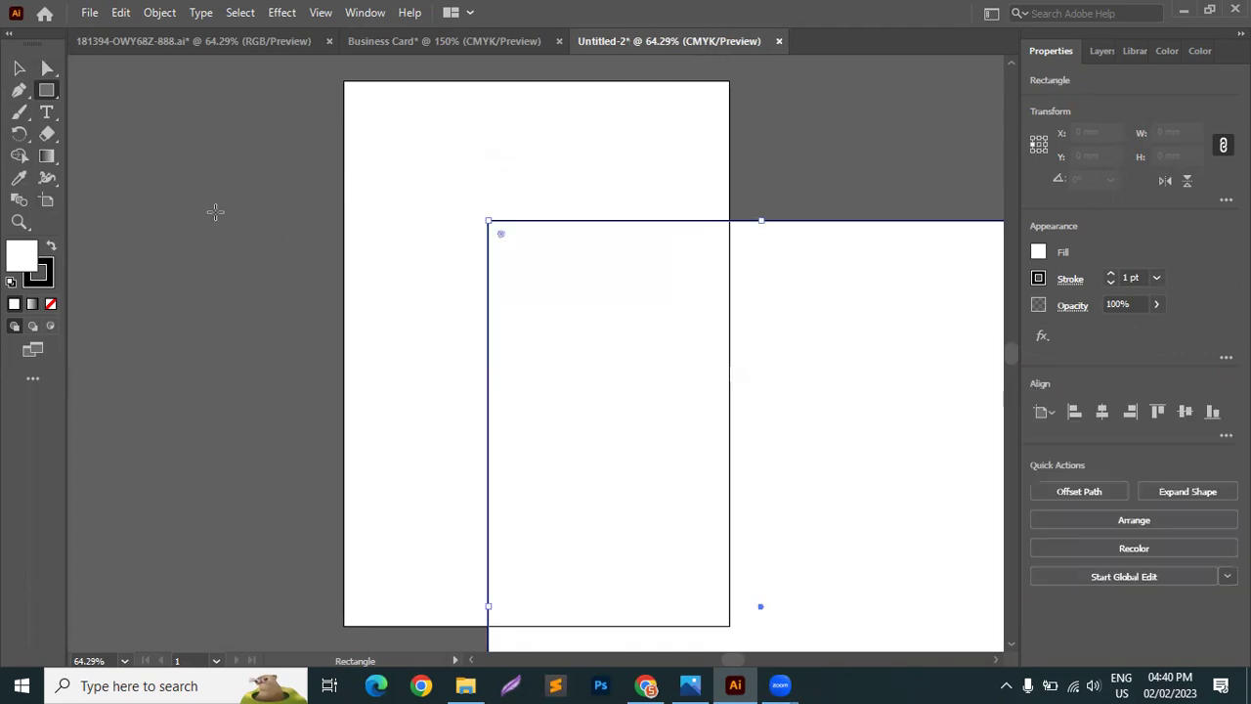
Move the rectangle right of the artboard and drag out a copy beside it.
key(v)
alt+scroll(210, 220, down, 2)
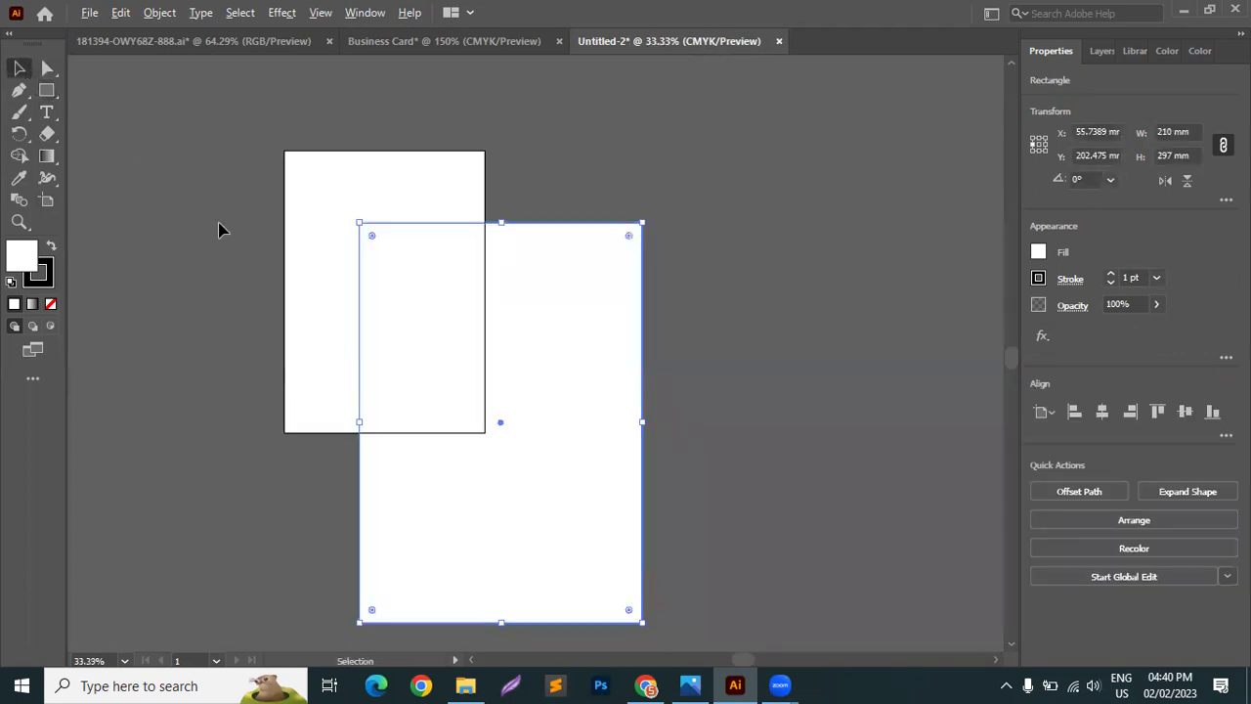
drag(563, 362, 731, 266)
drag(731, 410, 693, 323)
scroll(687, 352, up, 3)
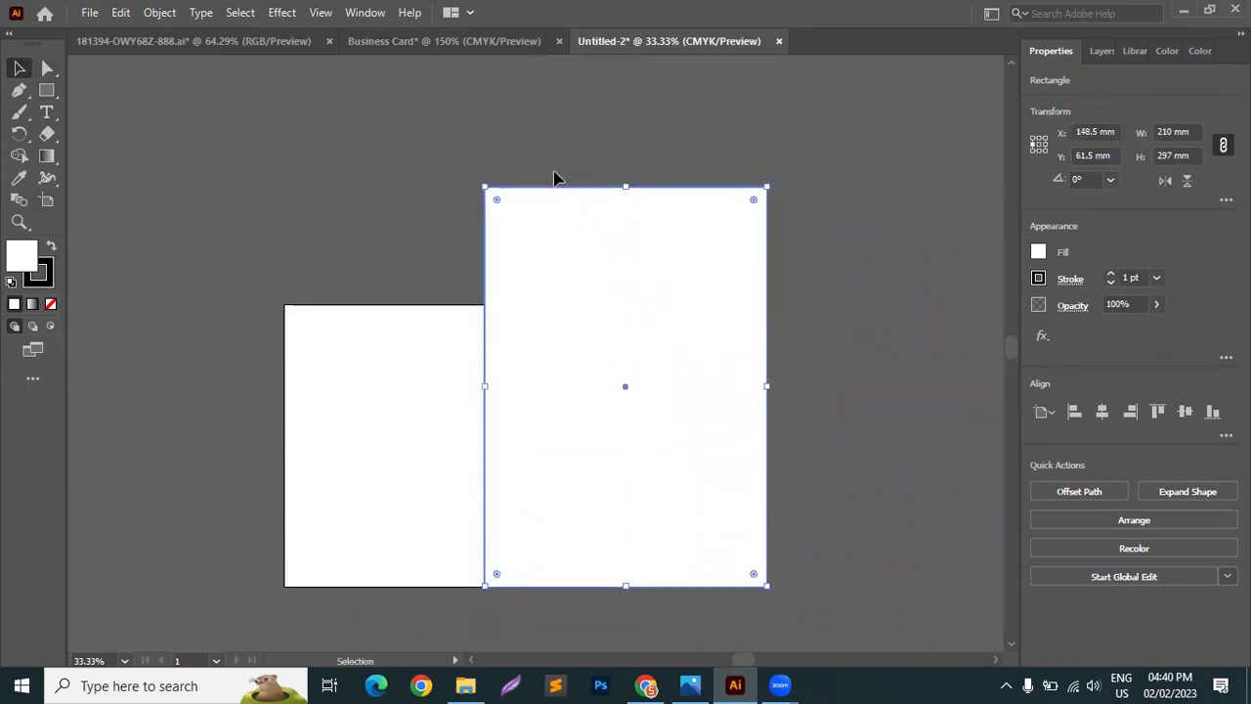
alt+scroll(418, 374, down, 1)
click(844, 398)
drag(544, 413, 660, 374)
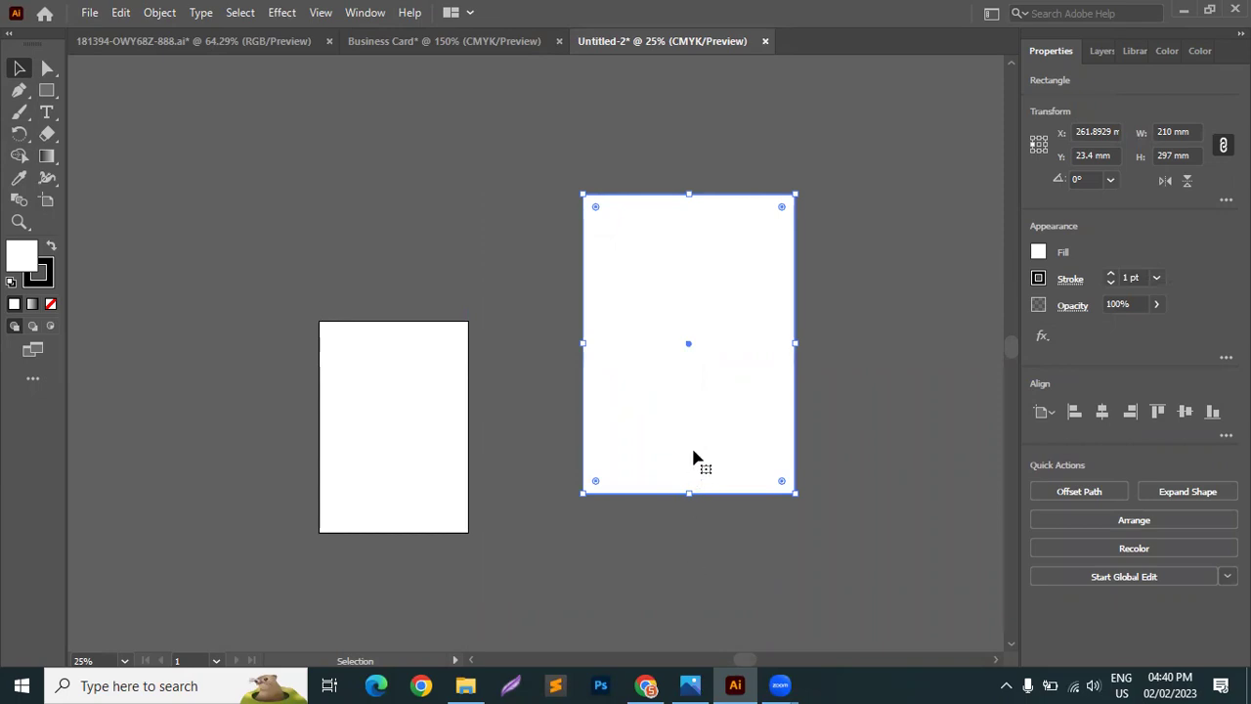
click(818, 186)
click(626, 357)
scroll(622, 344, down, 2)
scroll(622, 346, right, 3)
scroll(612, 346, down, 1)
drag(626, 342, 891, 334)
Shorten the middle rectangle from the top to half-A4 height.
click(627, 246)
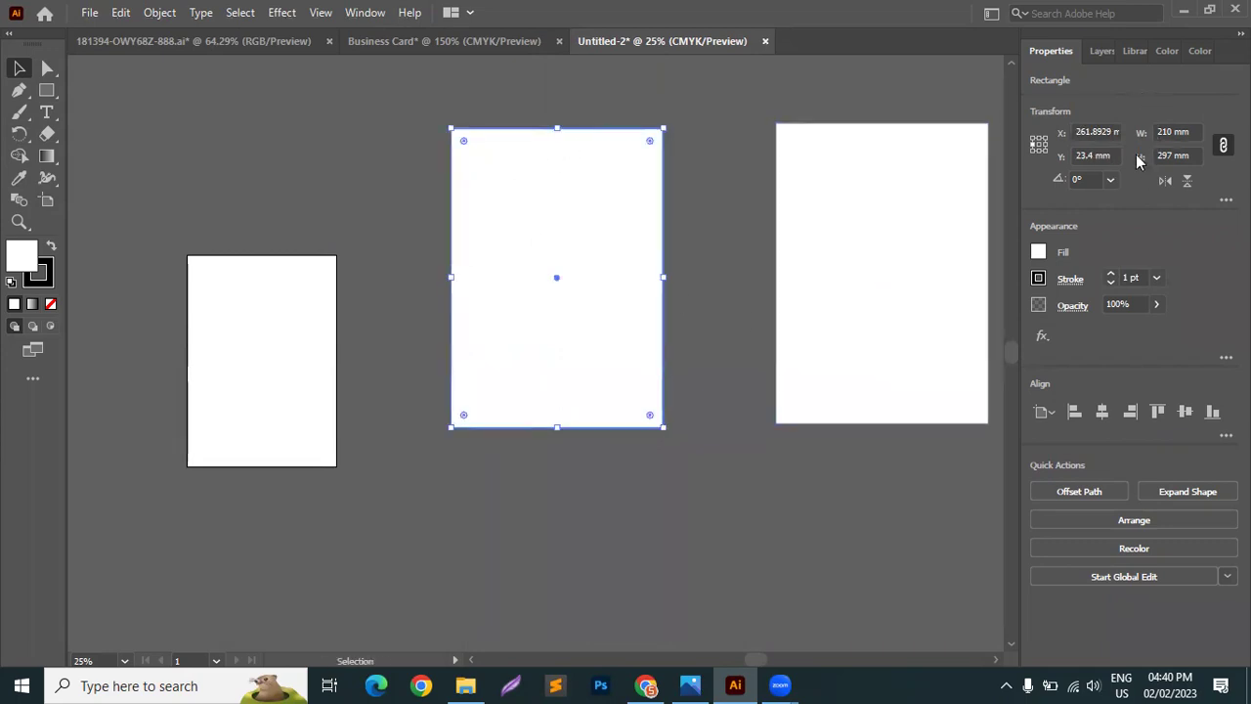
click(1186, 156)
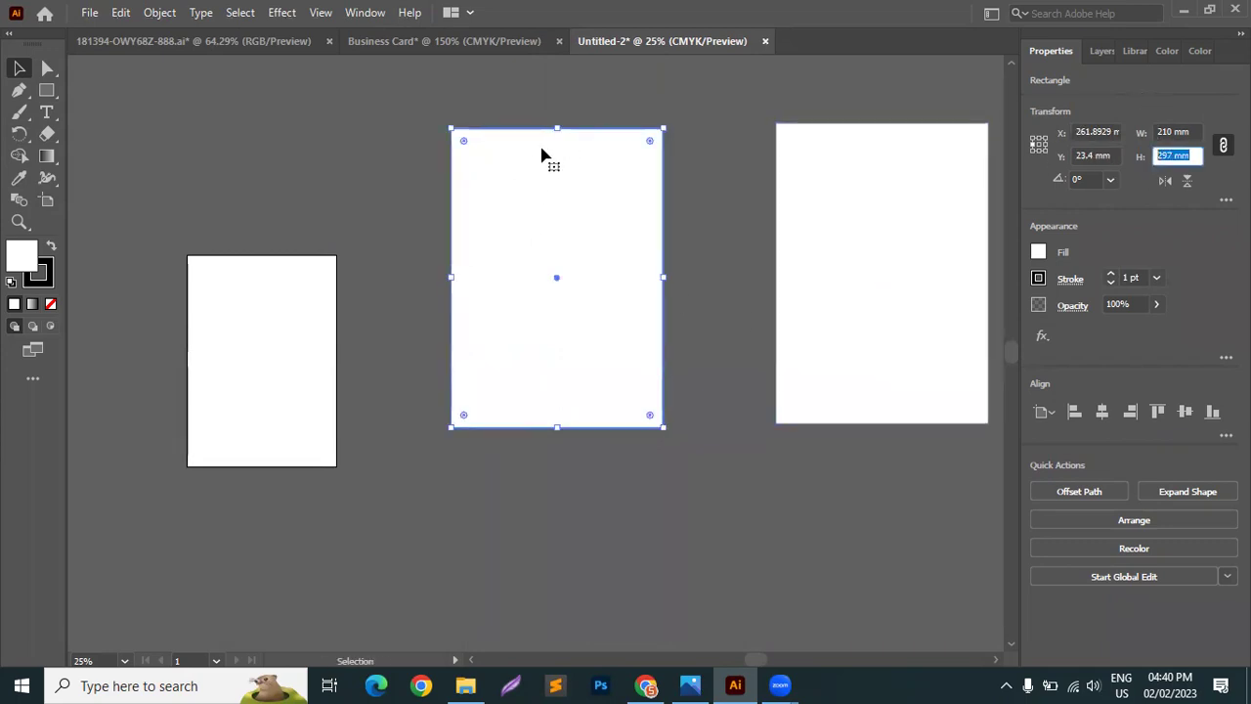
drag(556, 128, 503, 371)
Rotate the right rectangle to landscape and cut it to half width.
drag(832, 294, 675, 316)
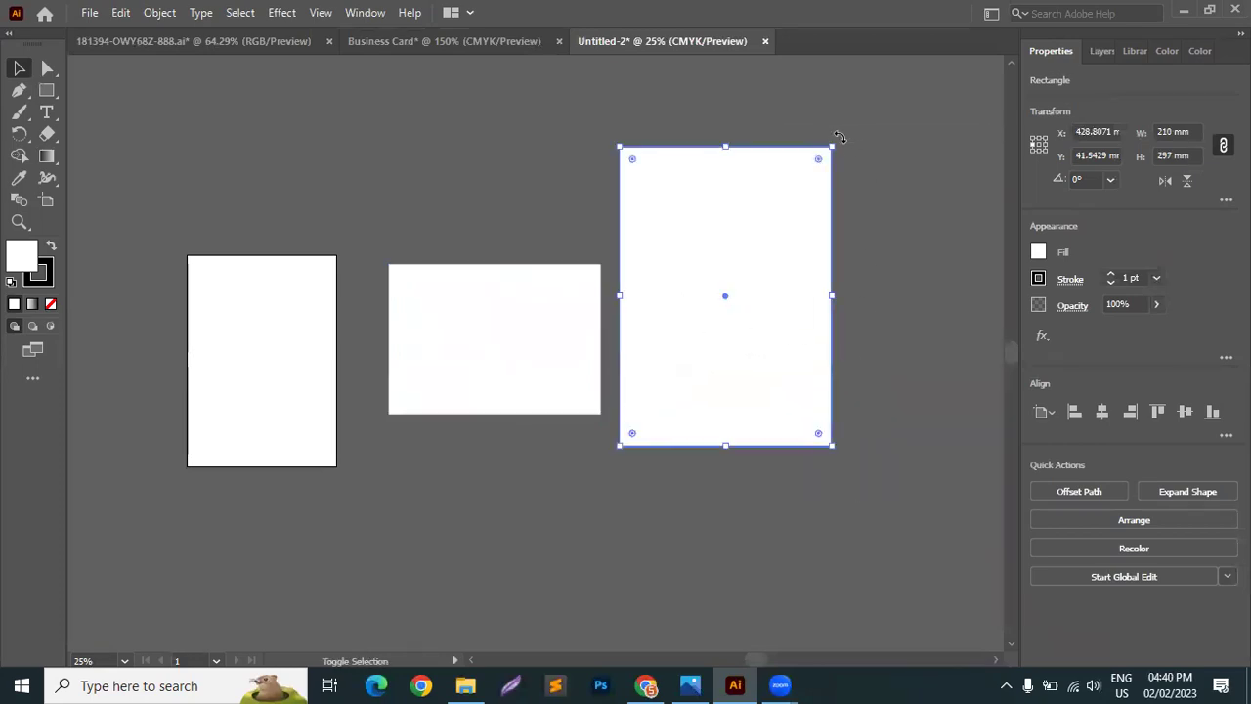
drag(831, 295, 720, 301)
key(ctrl+z)
drag(840, 141, 909, 391)
drag(812, 318, 879, 313)
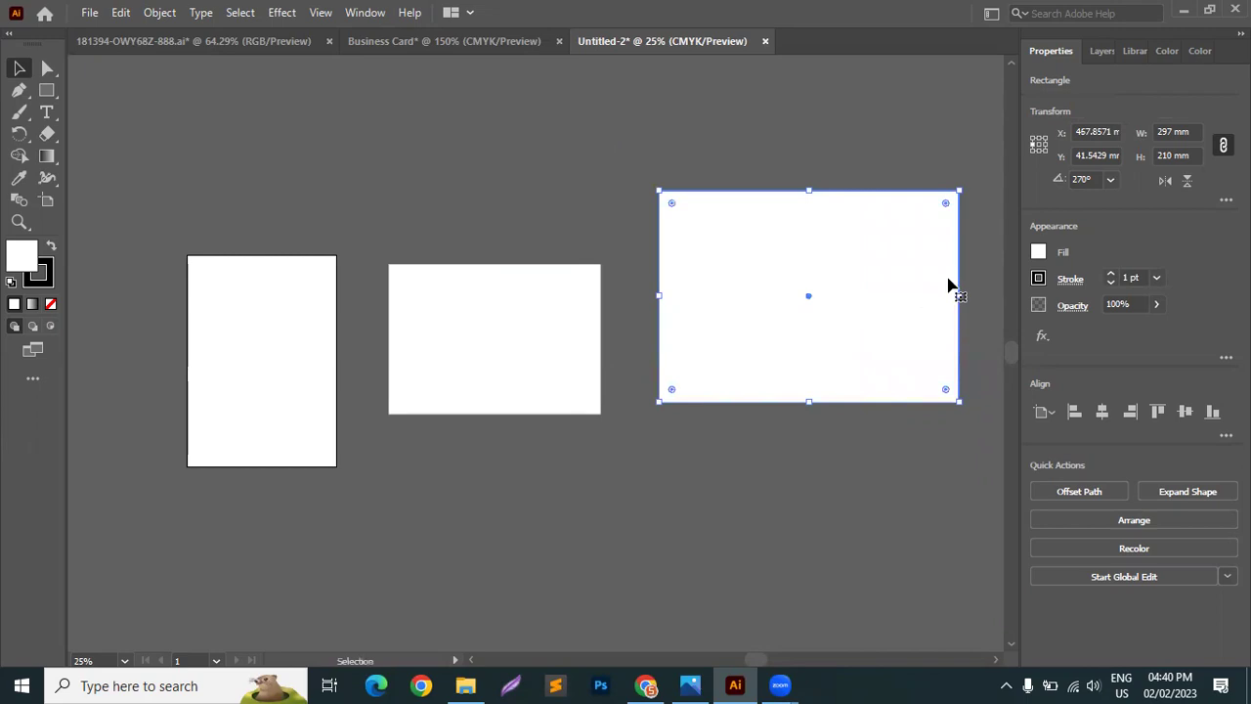
drag(957, 296, 795, 306)
click(853, 312)
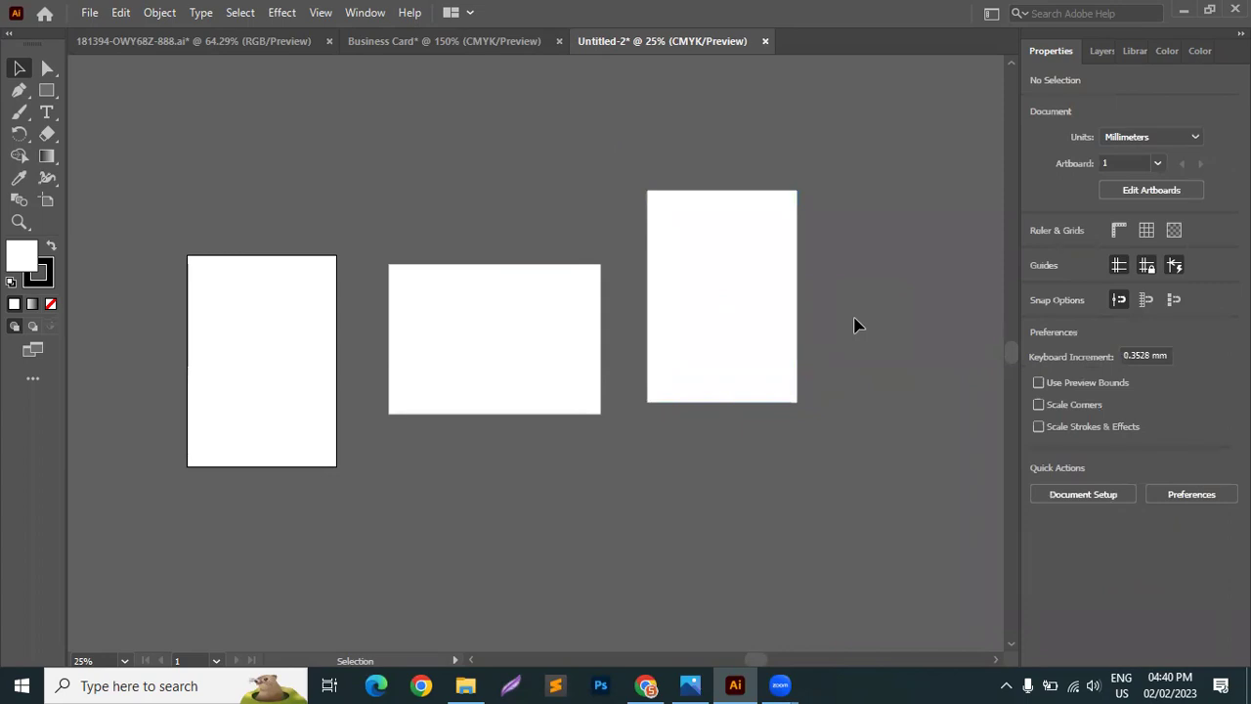
Rotate the middle and right rectangles 90° and move the middle one onto the left page.
click(524, 358)
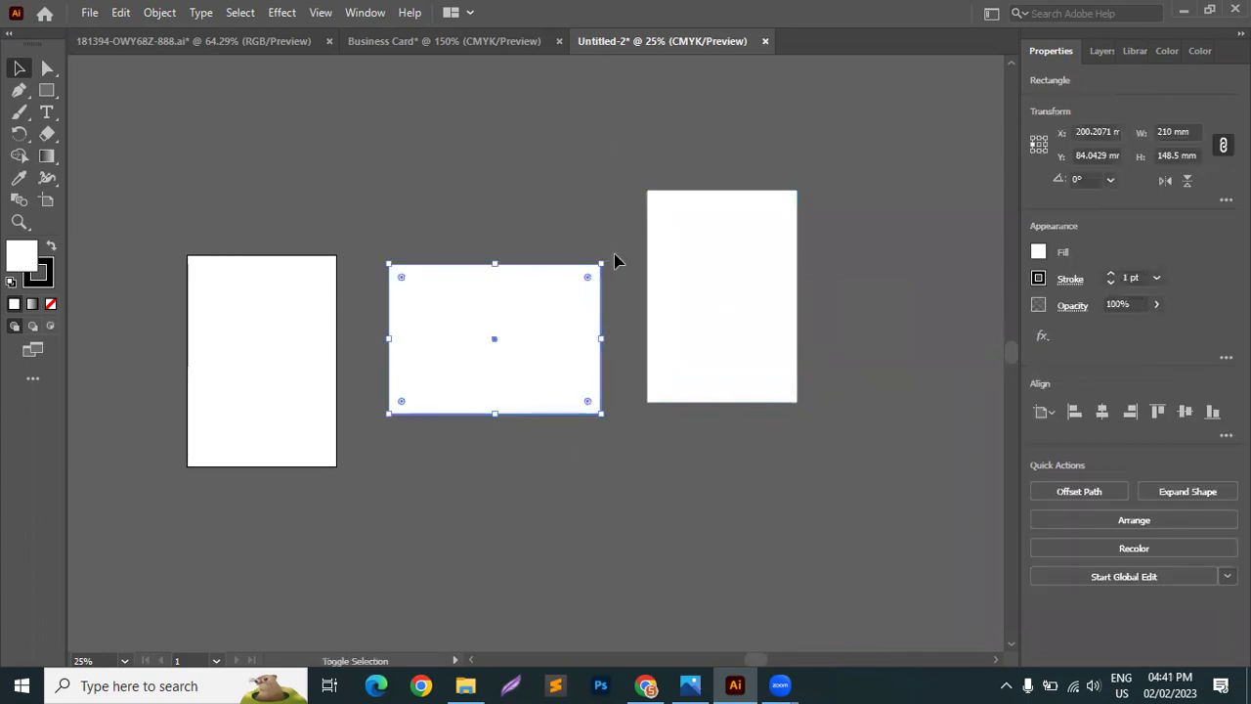
drag(603, 260, 427, 158)
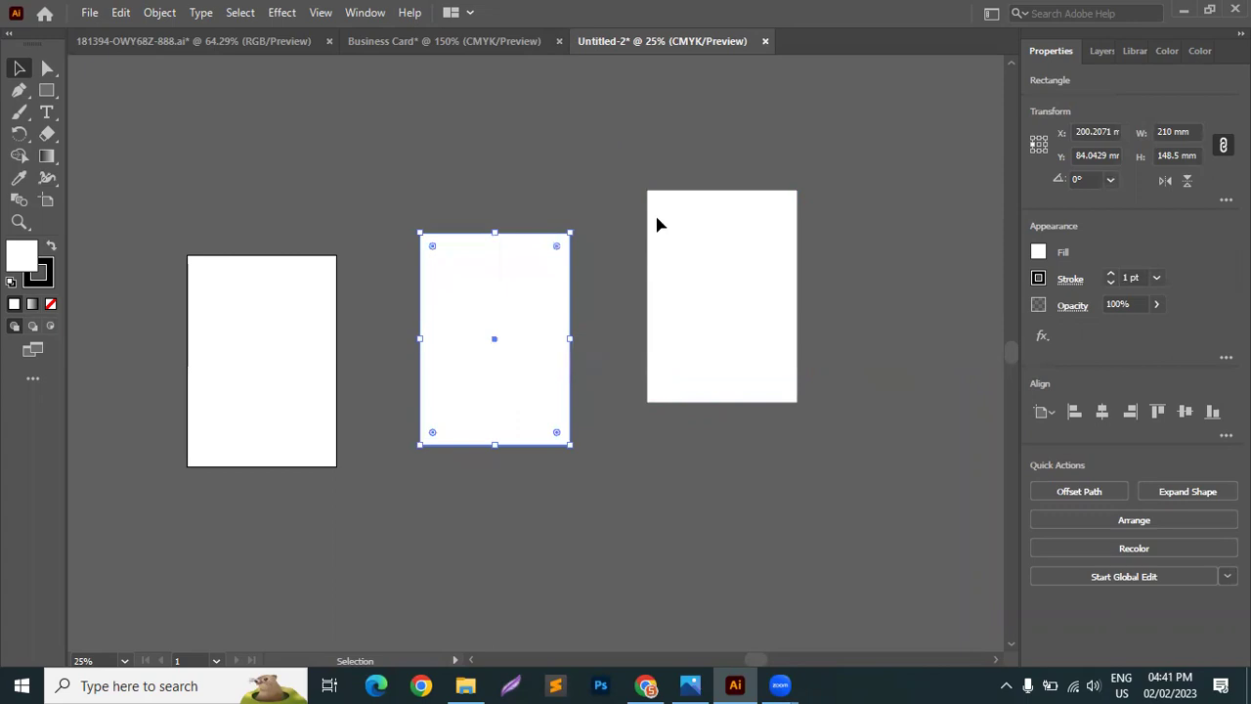
click(787, 200)
drag(811, 187, 934, 383)
drag(540, 350, 616, 358)
Delete the right rectangle, duplicate the middle one beside itself, then rotate the pair and shift it left.
click(735, 286)
key(Delete)
drag(525, 364, 670, 357)
click(659, 162)
drag(458, 517, 544, 209)
drag(620, 444, 452, 407)
click(547, 547)
Rotate the right-hand rectangle pair 90°, undoing an accidental scale.
drag(640, 153, 430, 484)
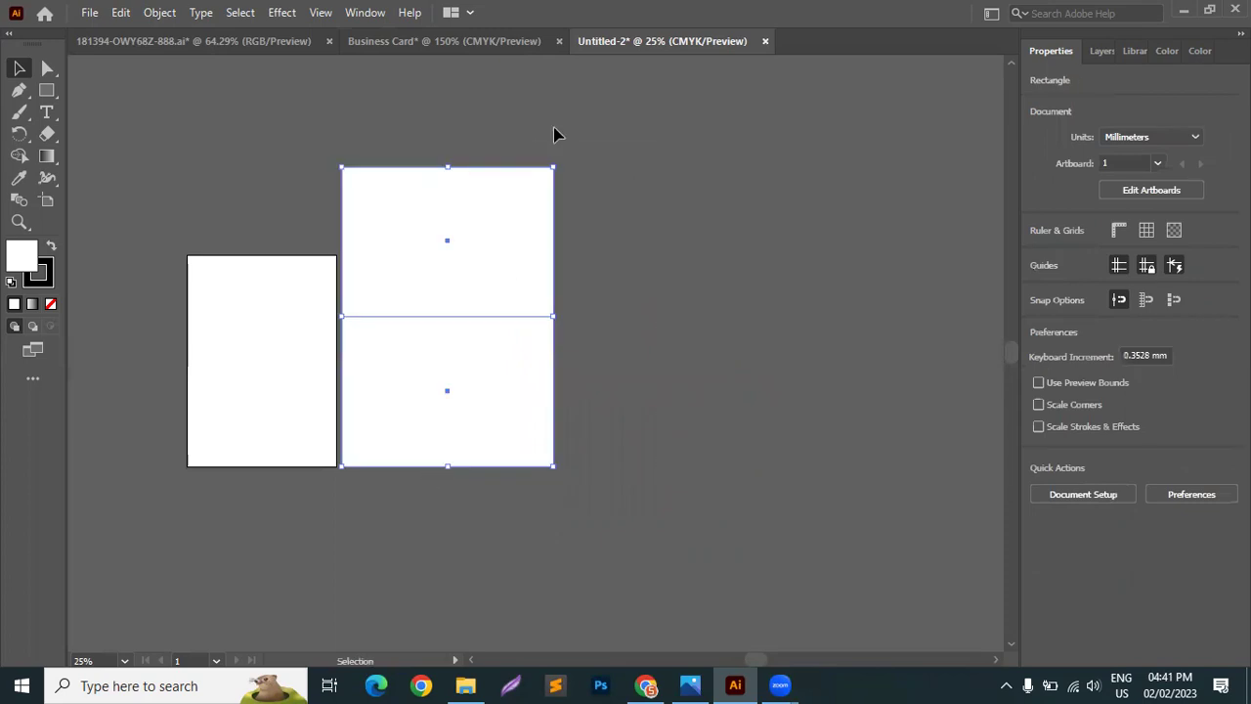
drag(557, 163, 683, 324)
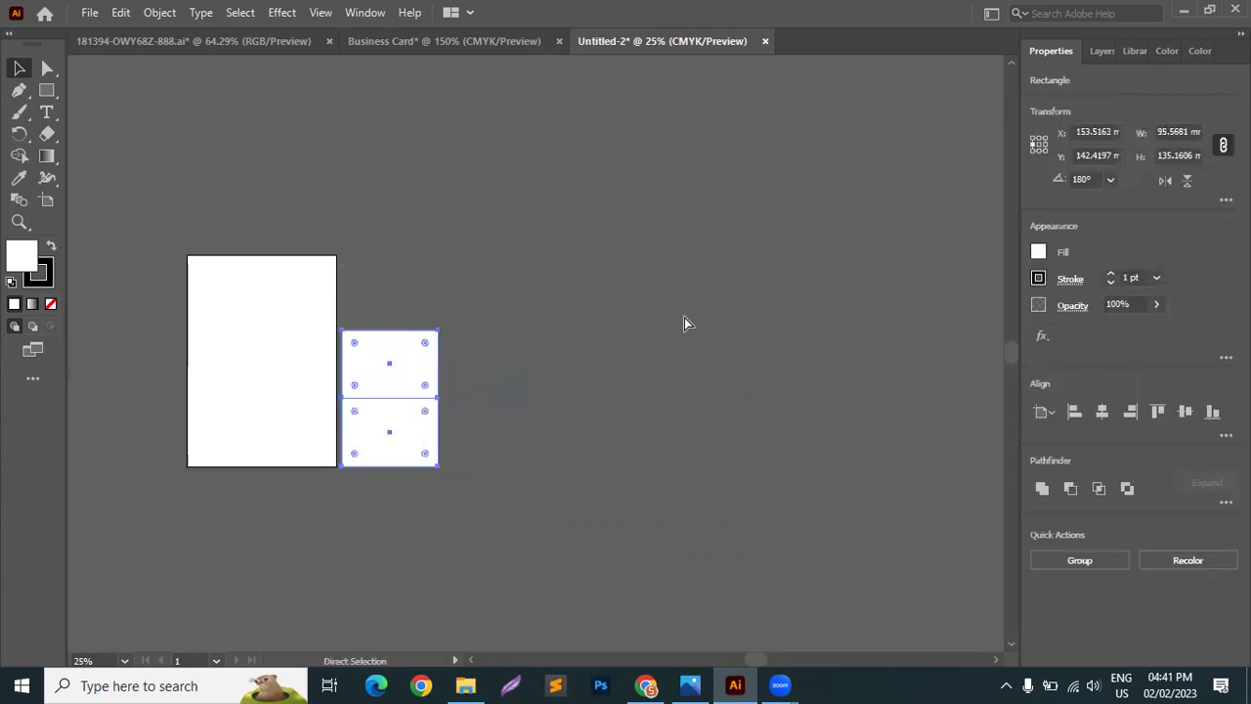
key(ctrl+z)
drag(569, 167, 782, 474)
click(782, 475)
Reposition the rectangles so one sits beside the left page and another far right.
drag(489, 349, 321, 358)
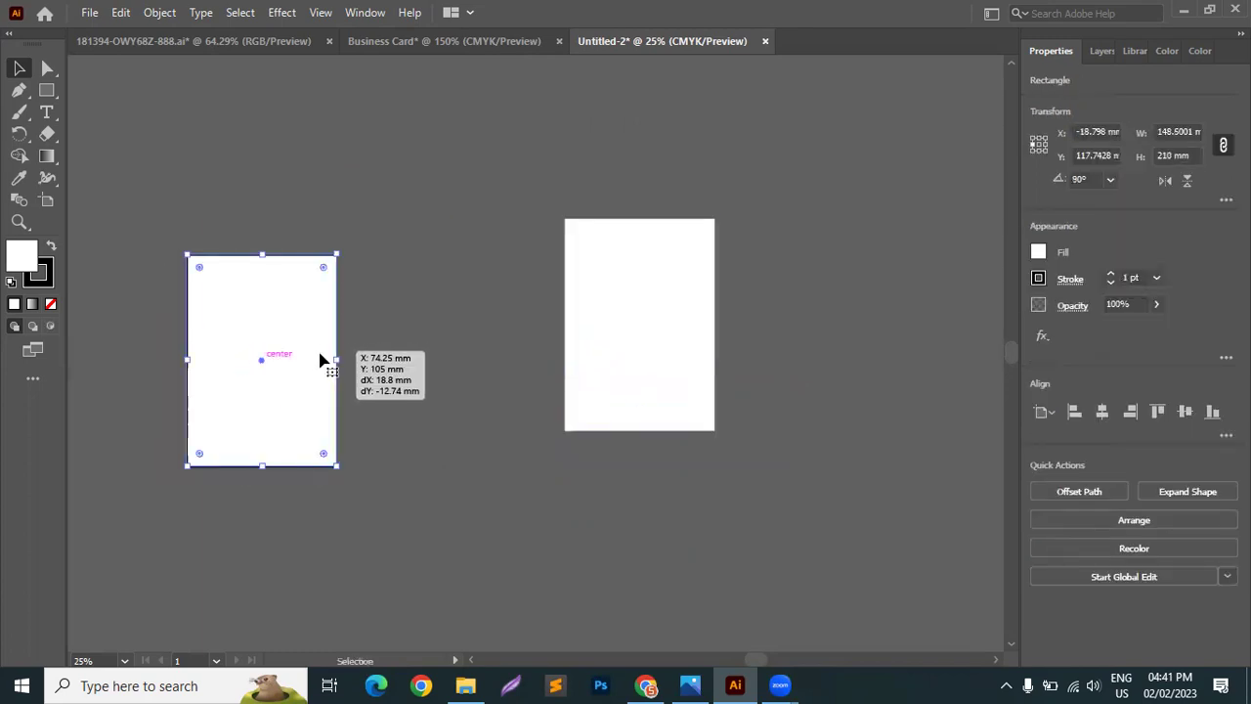
drag(566, 319, 344, 349)
click(563, 553)
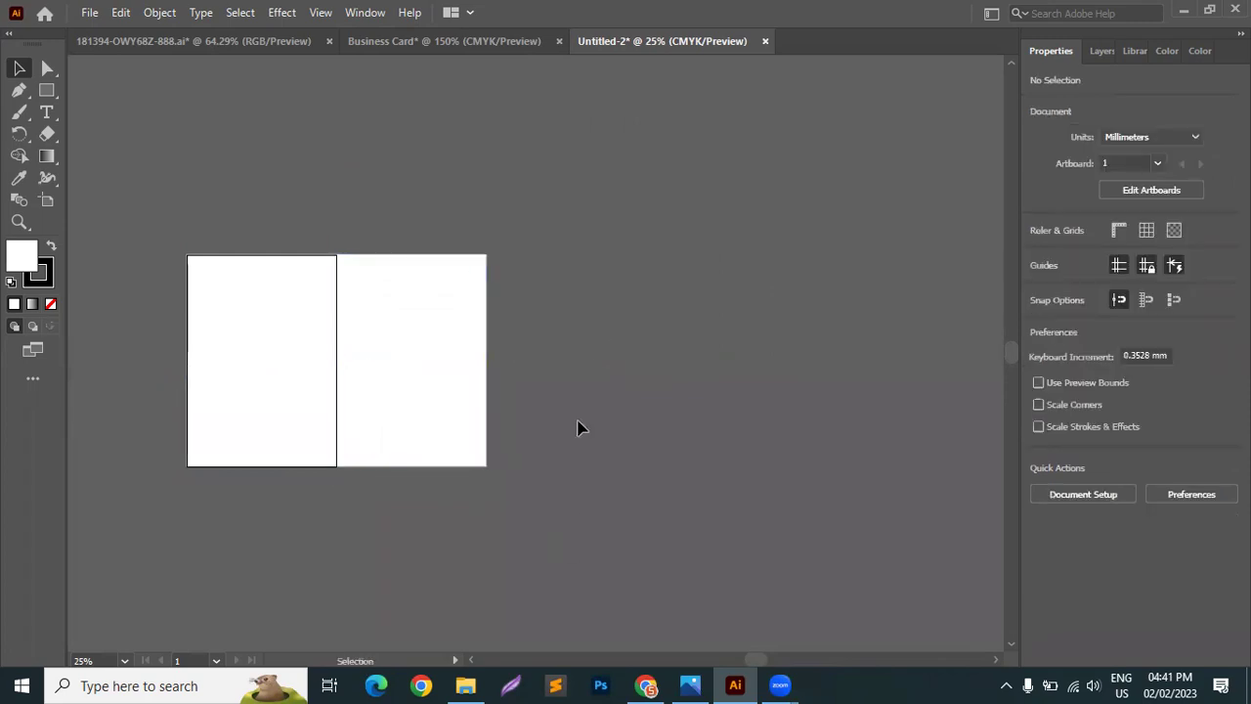
drag(225, 562, 631, 304)
drag(793, 288, 857, 334)
drag(683, 273, 464, 341)
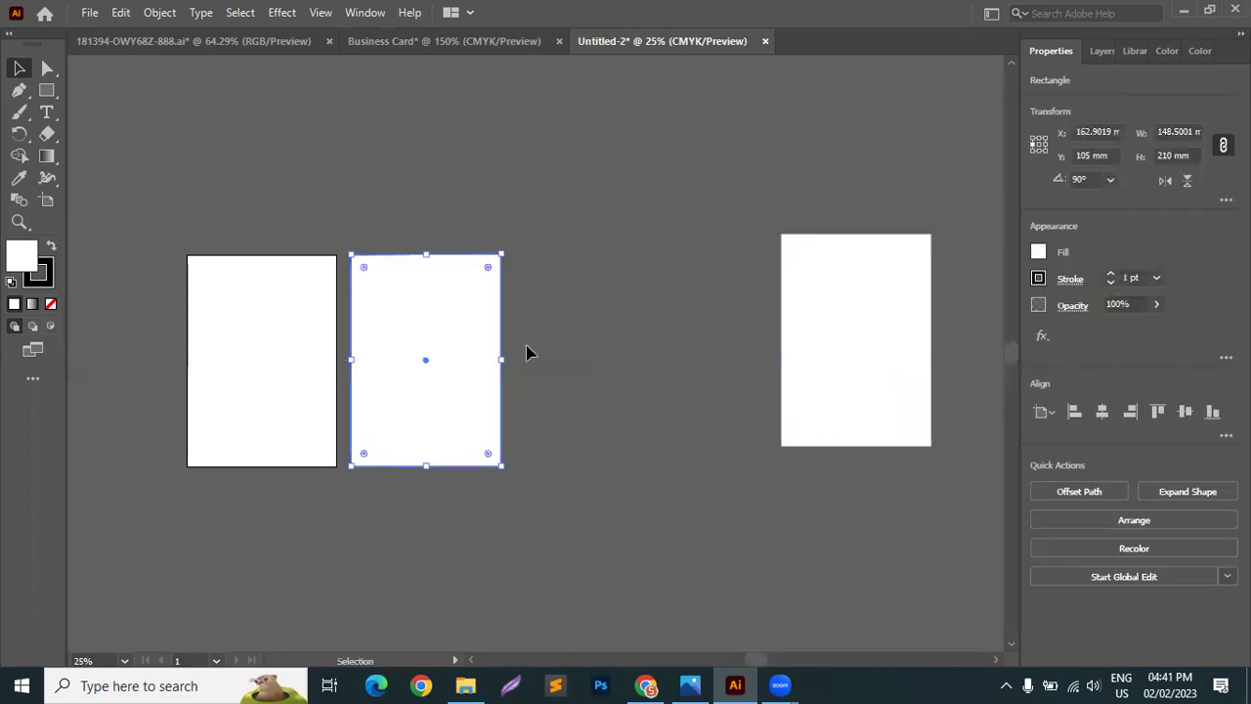
Minimize Illustrator and scroll through the flyer design image results in Chrome.
click(1183, 9)
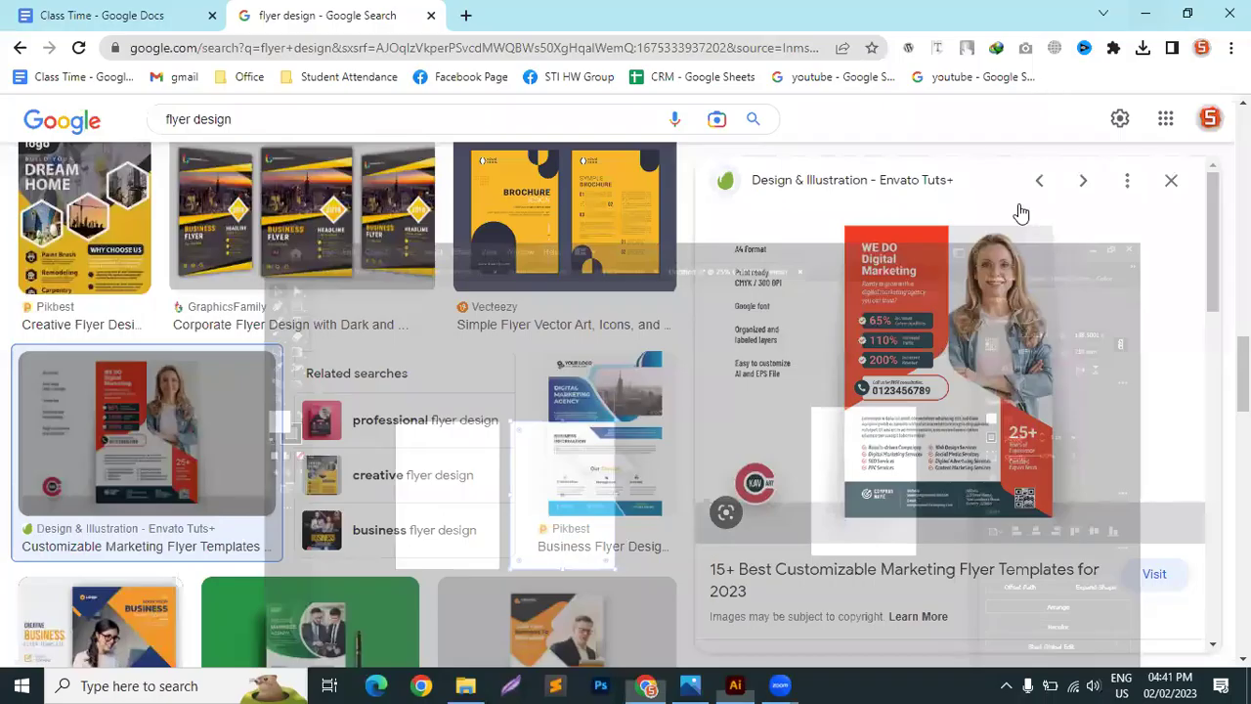
scroll(846, 421, down, 1)
scroll(261, 572, down, 1)
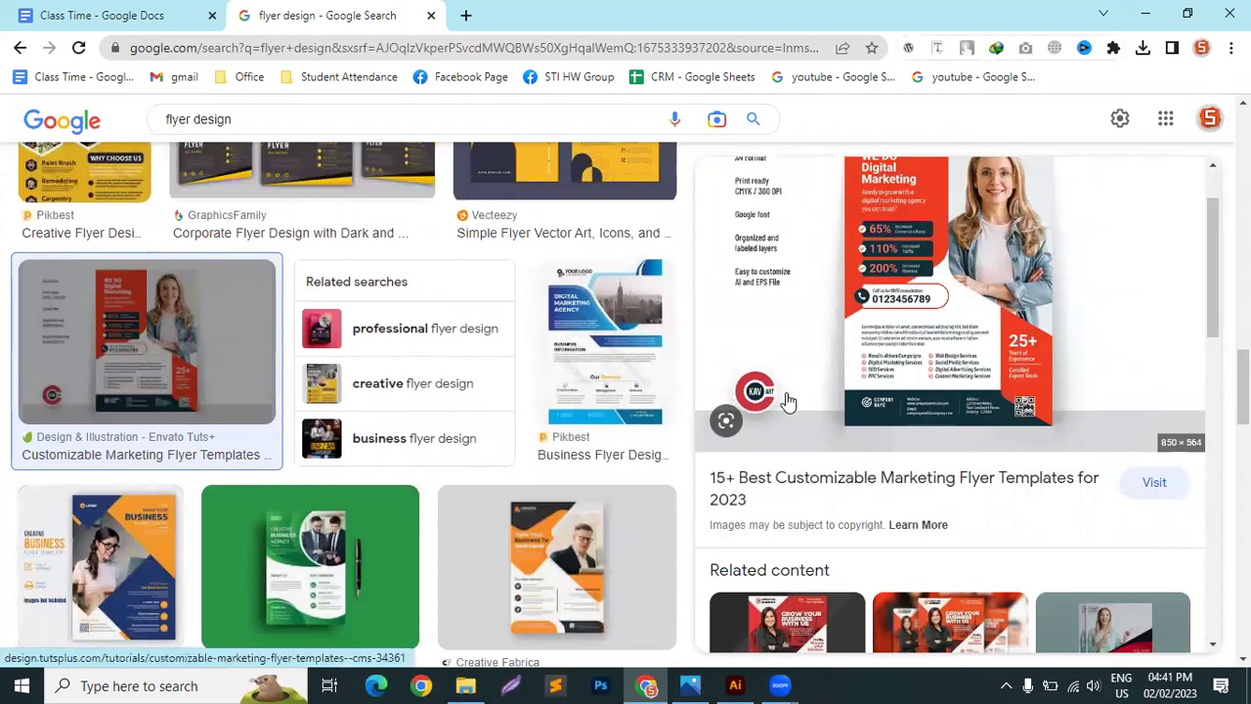
triple_click(151, 121)
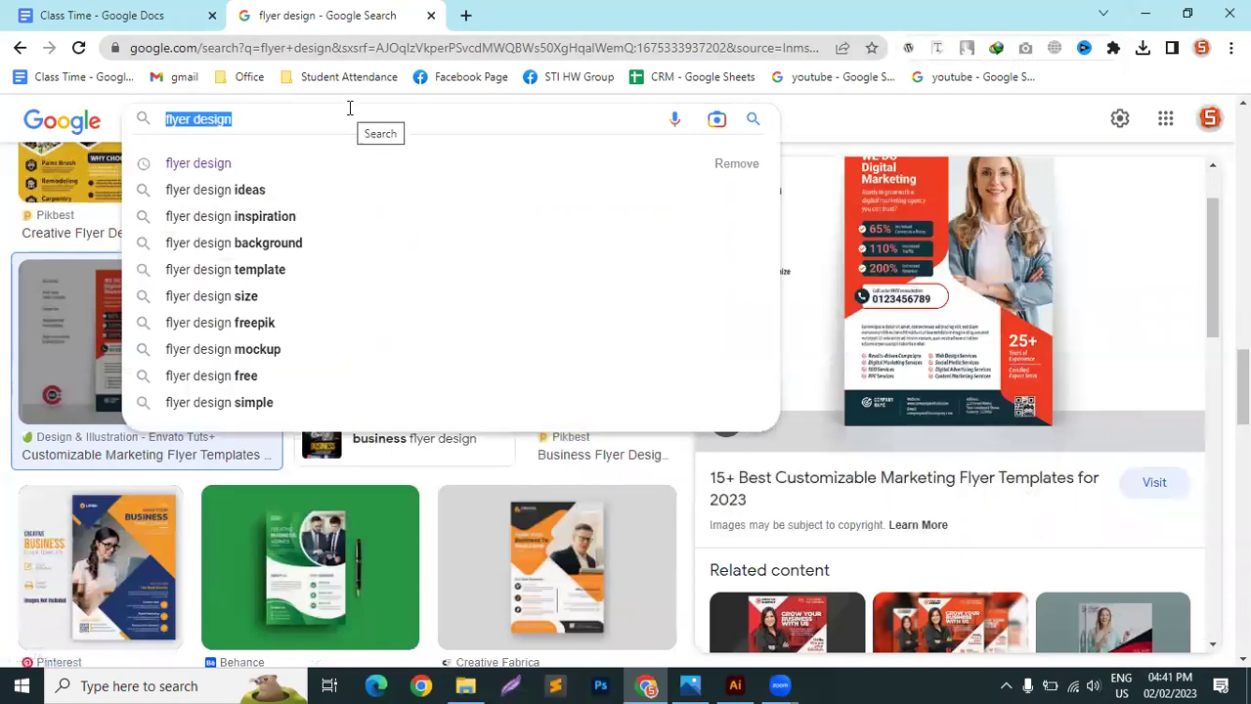
click(1048, 113)
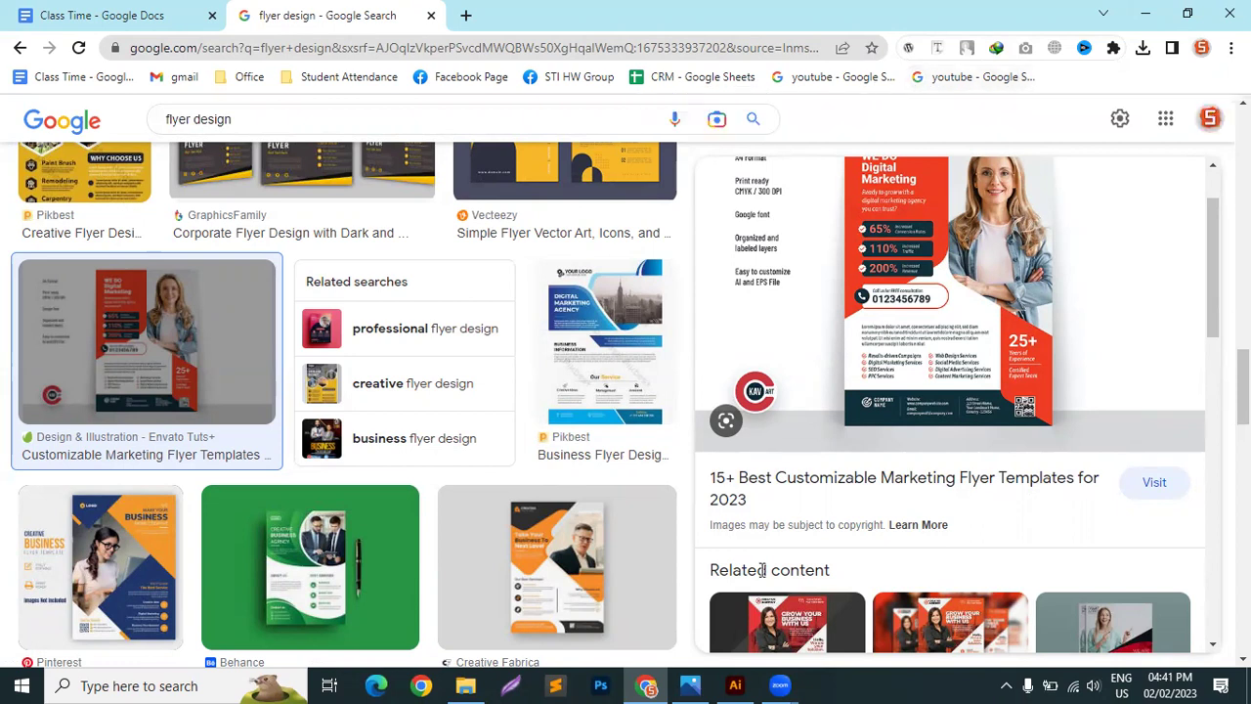
Return to Illustrator and place a text object above the pages with the Type tool.
click(735, 684)
click(46, 111)
click(570, 201)
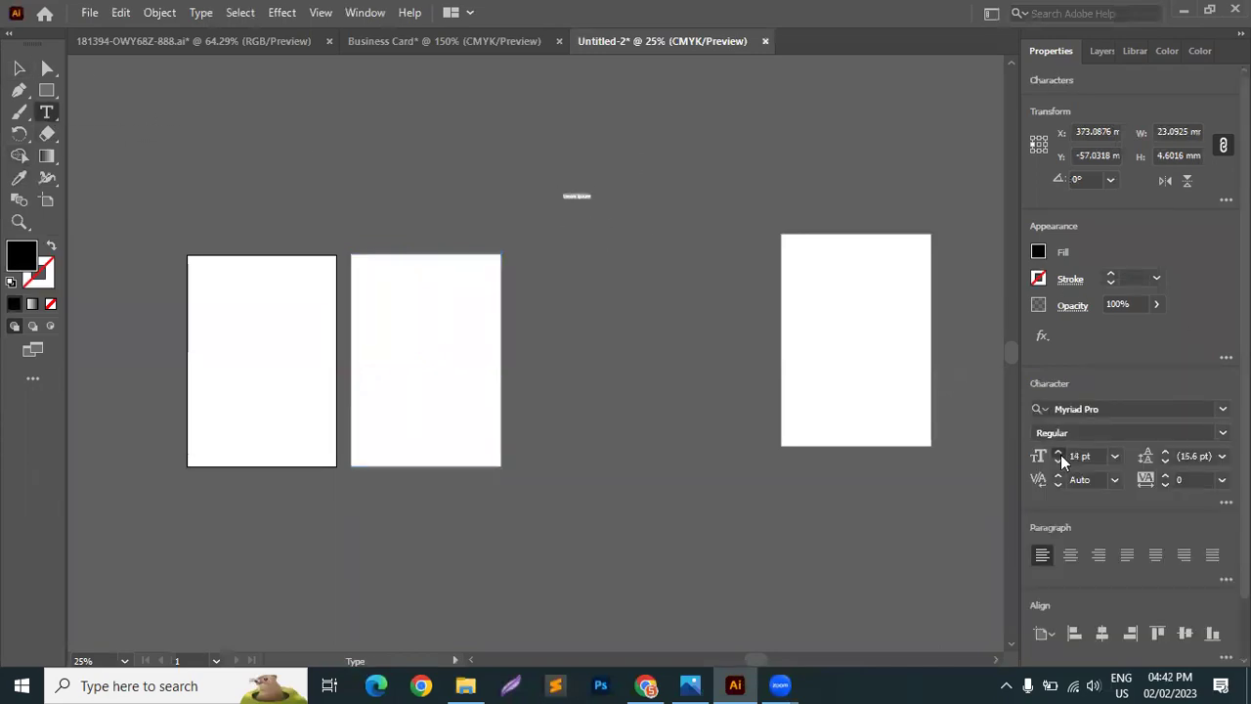
Set the Lorem ipsum text to 46 pt Montserrat Medium in the Character panel.
click(1057, 456)
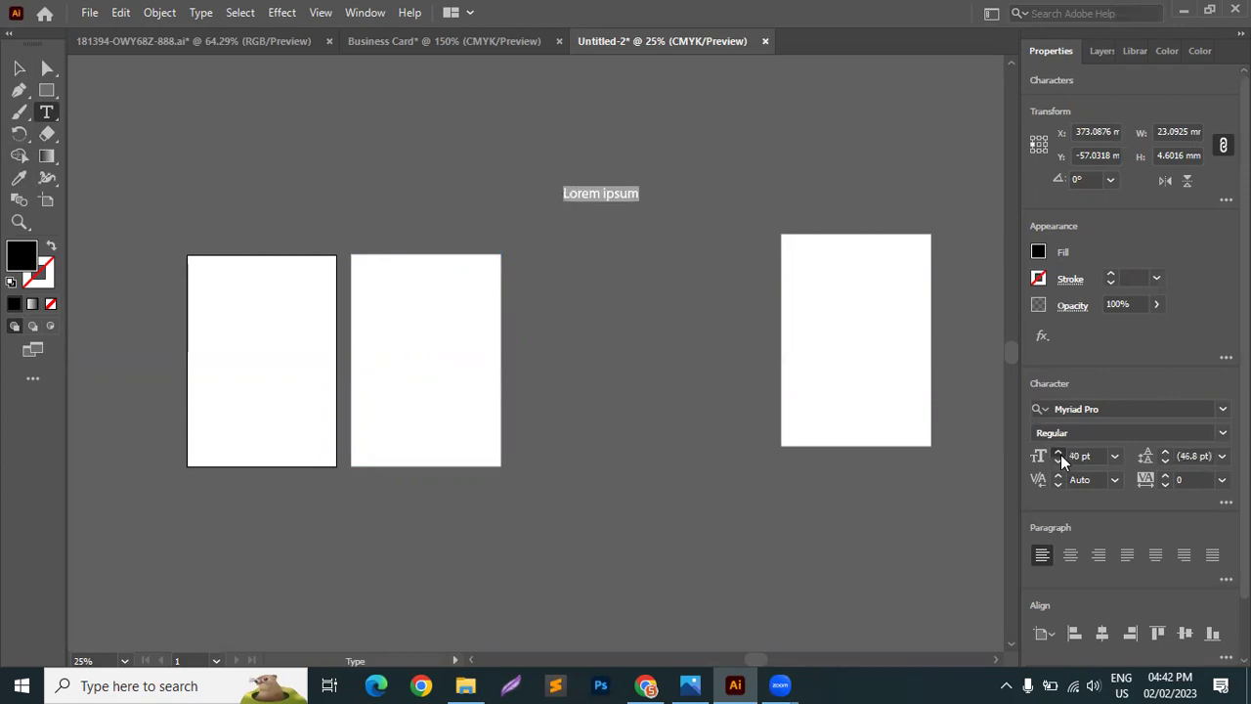
click(1158, 409)
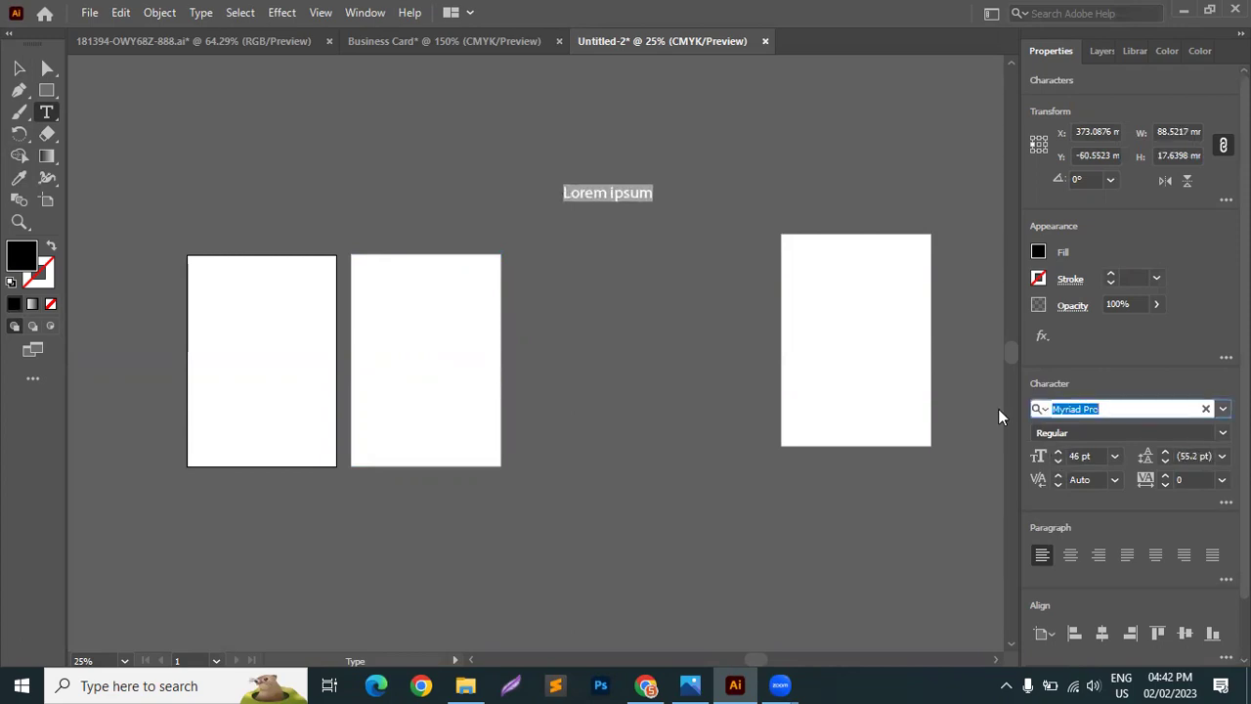
key(Tab)
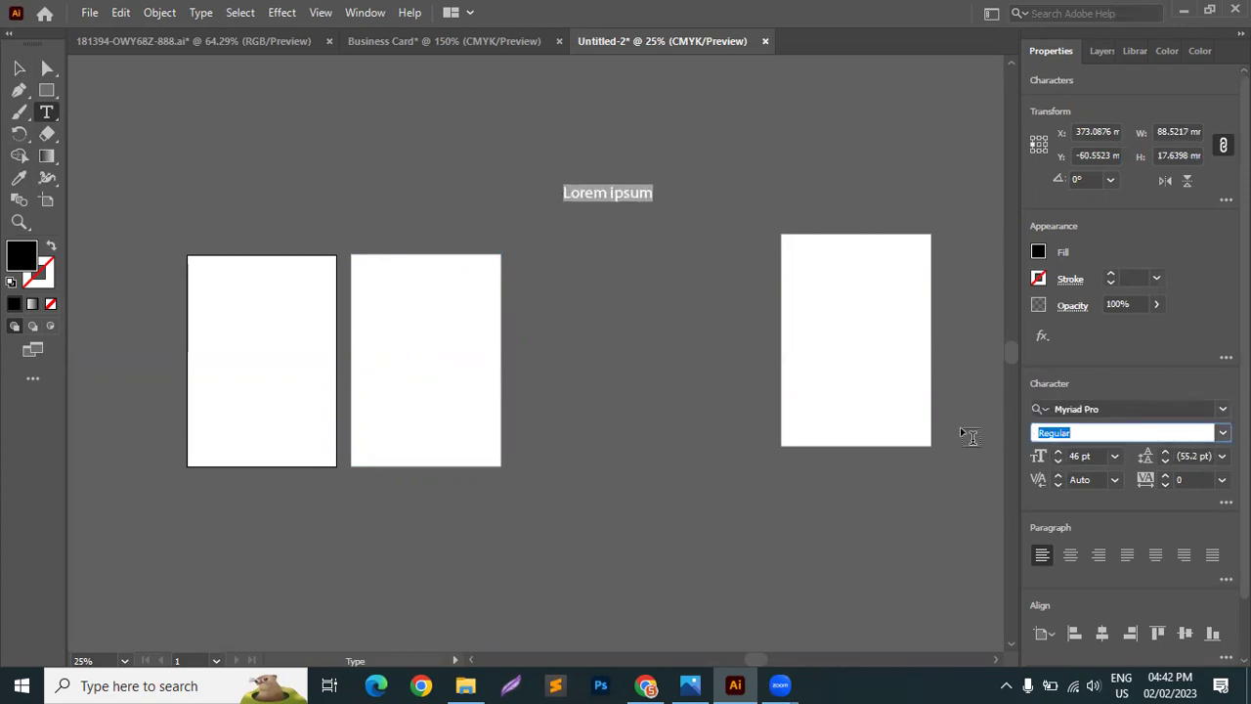
click(1104, 438)
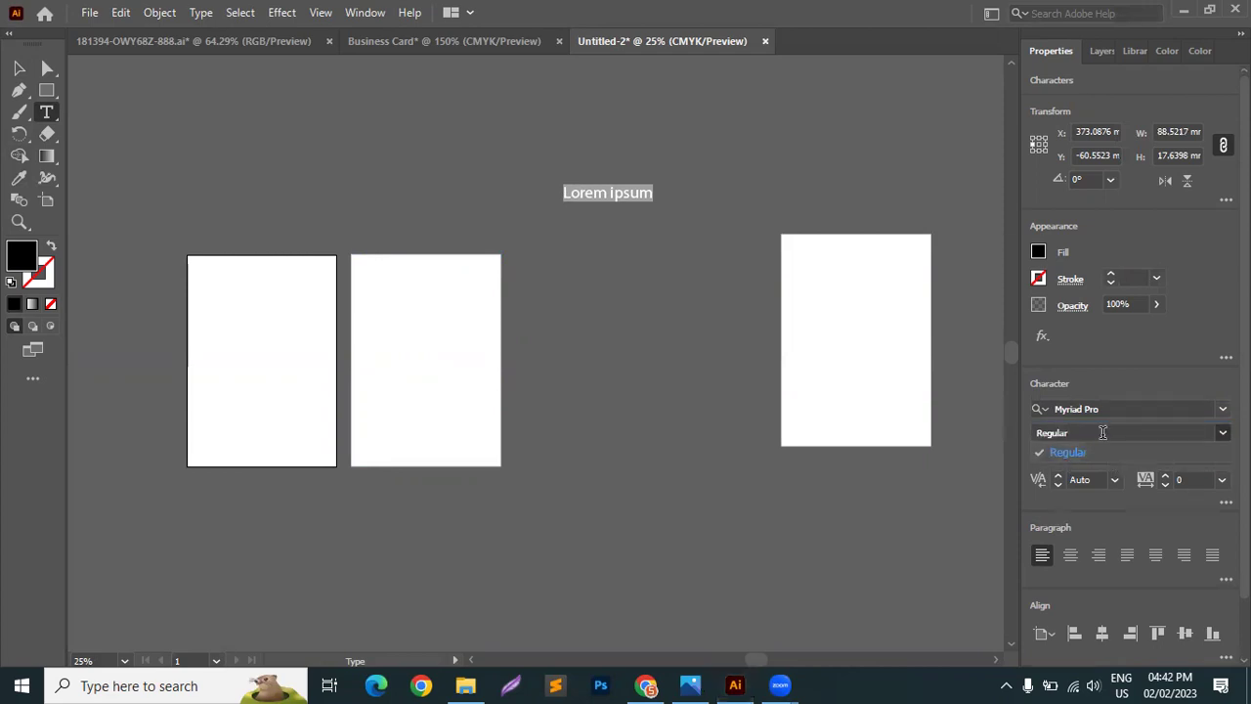
click(1154, 251)
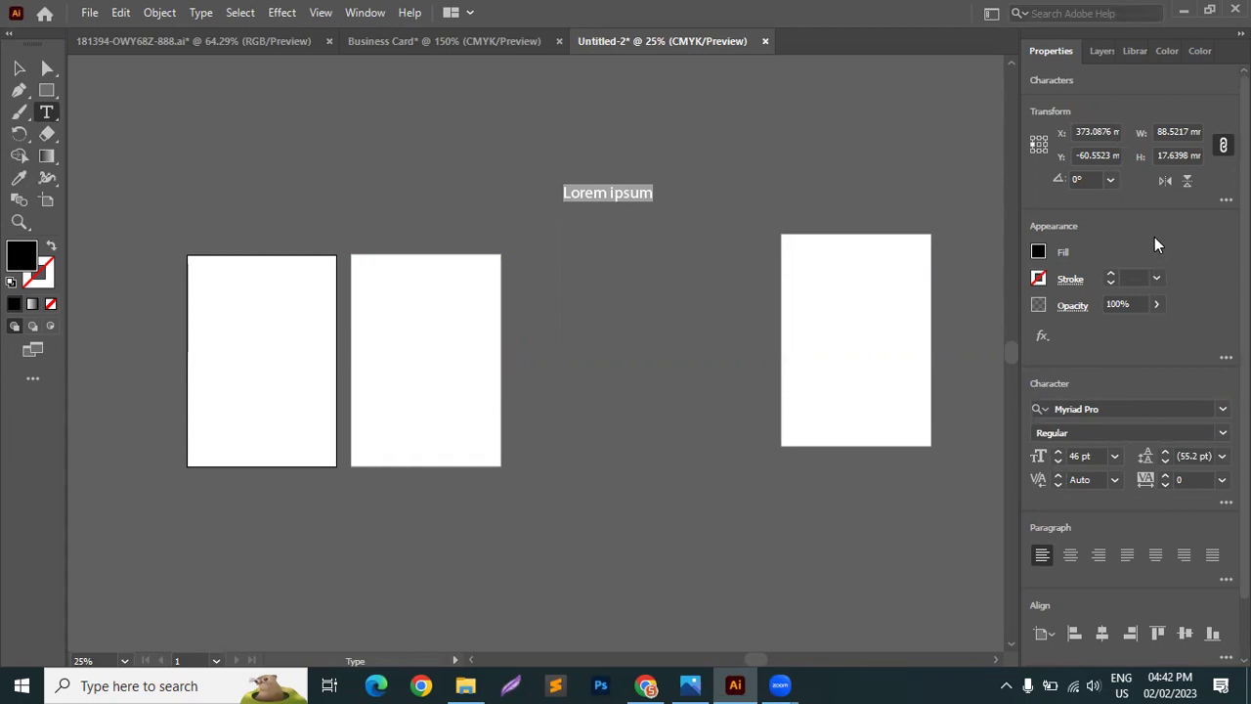
click(1123, 408)
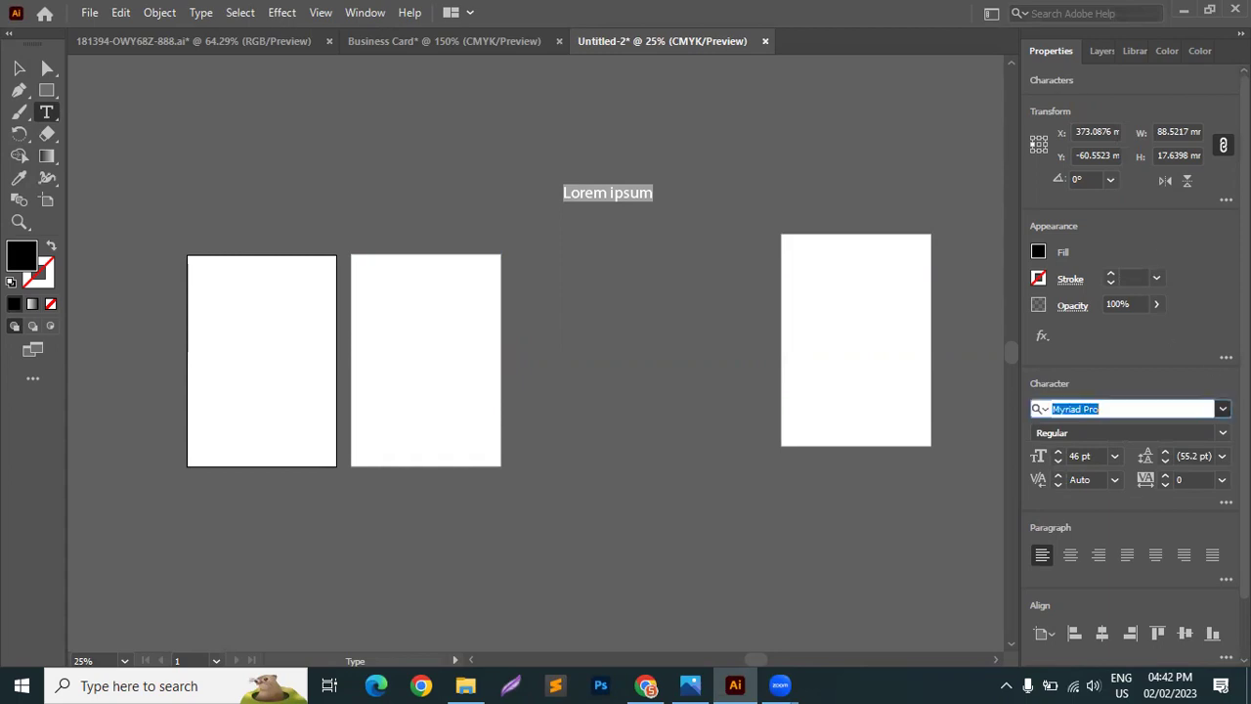
click(922, 553)
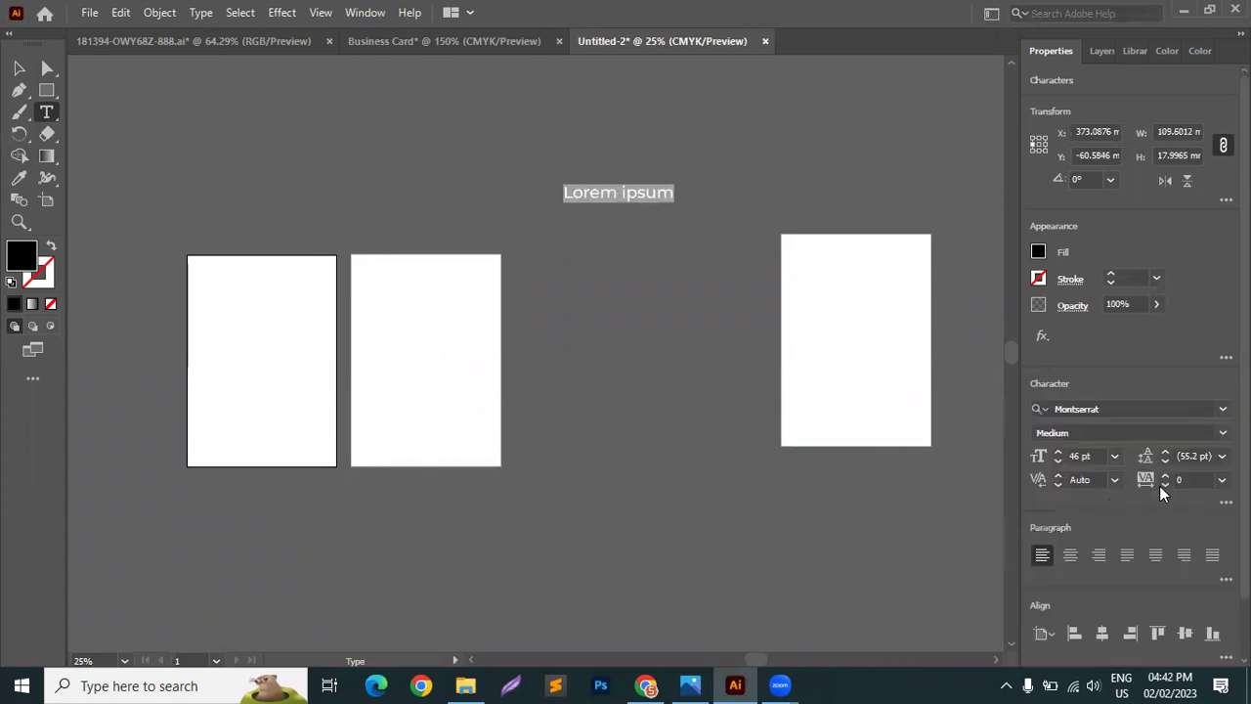
click(1222, 431)
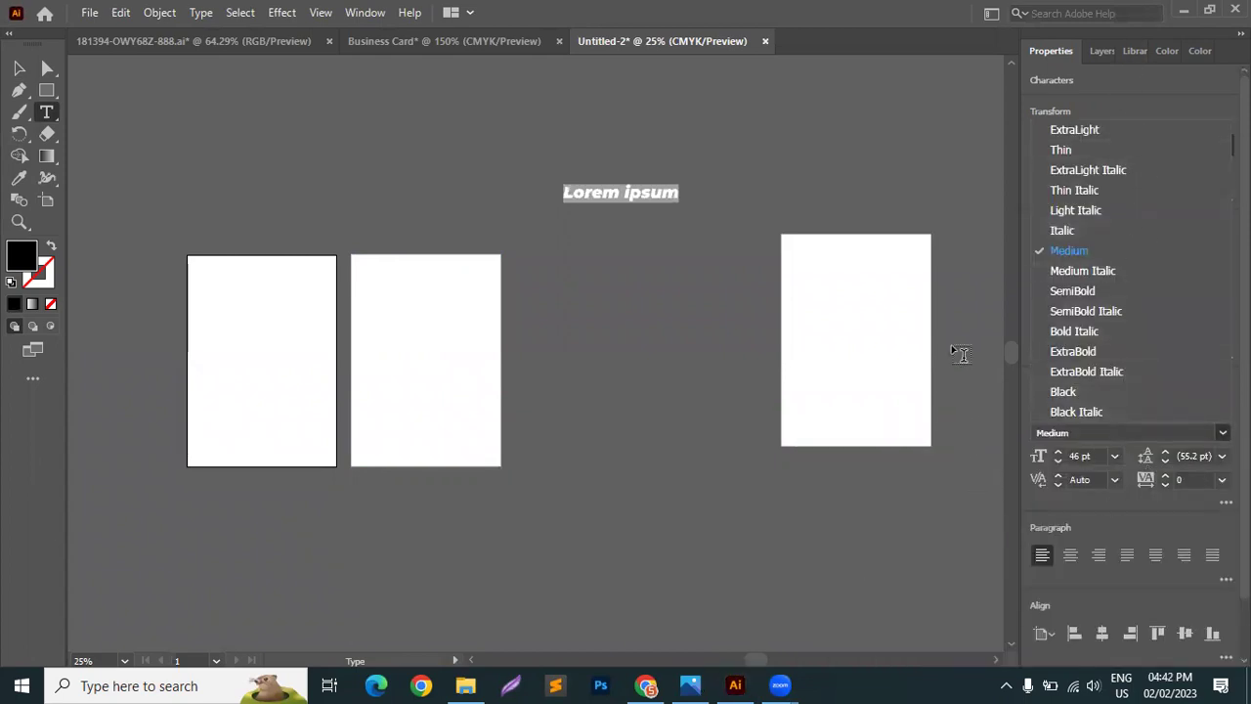
click(81, 86)
Delete the text together with the two right-hand rectangles.
click(552, 137)
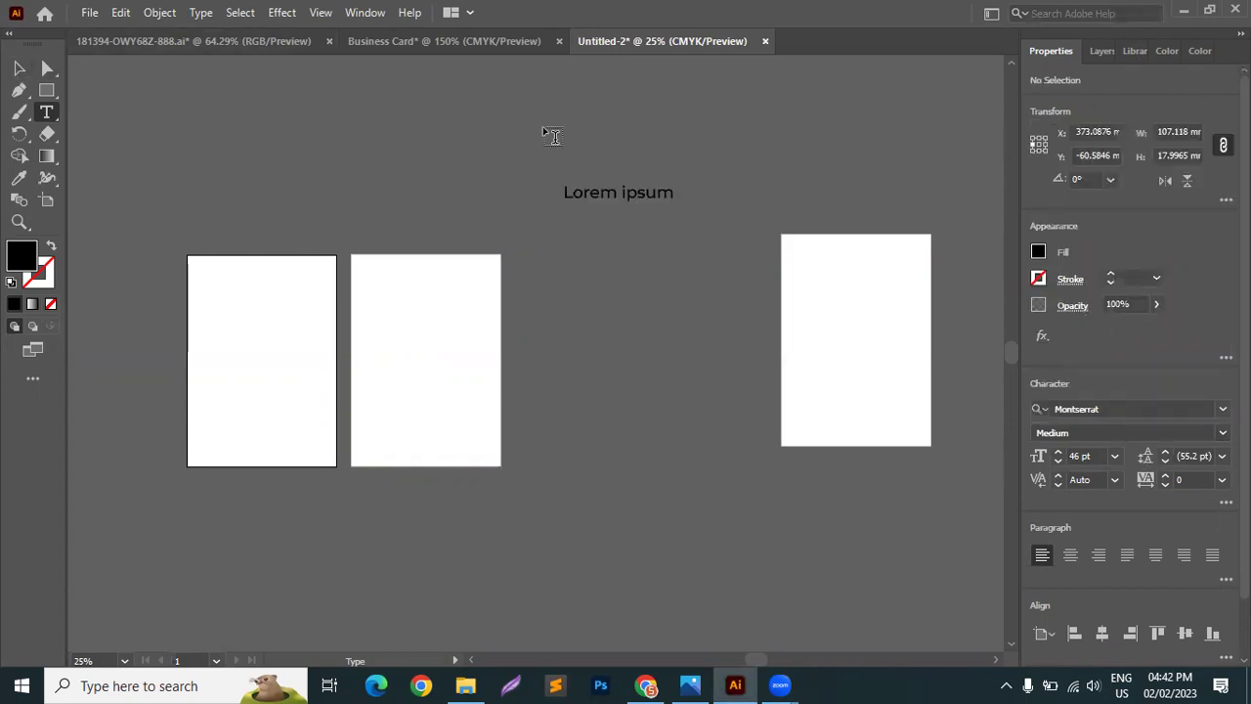
click(18, 68)
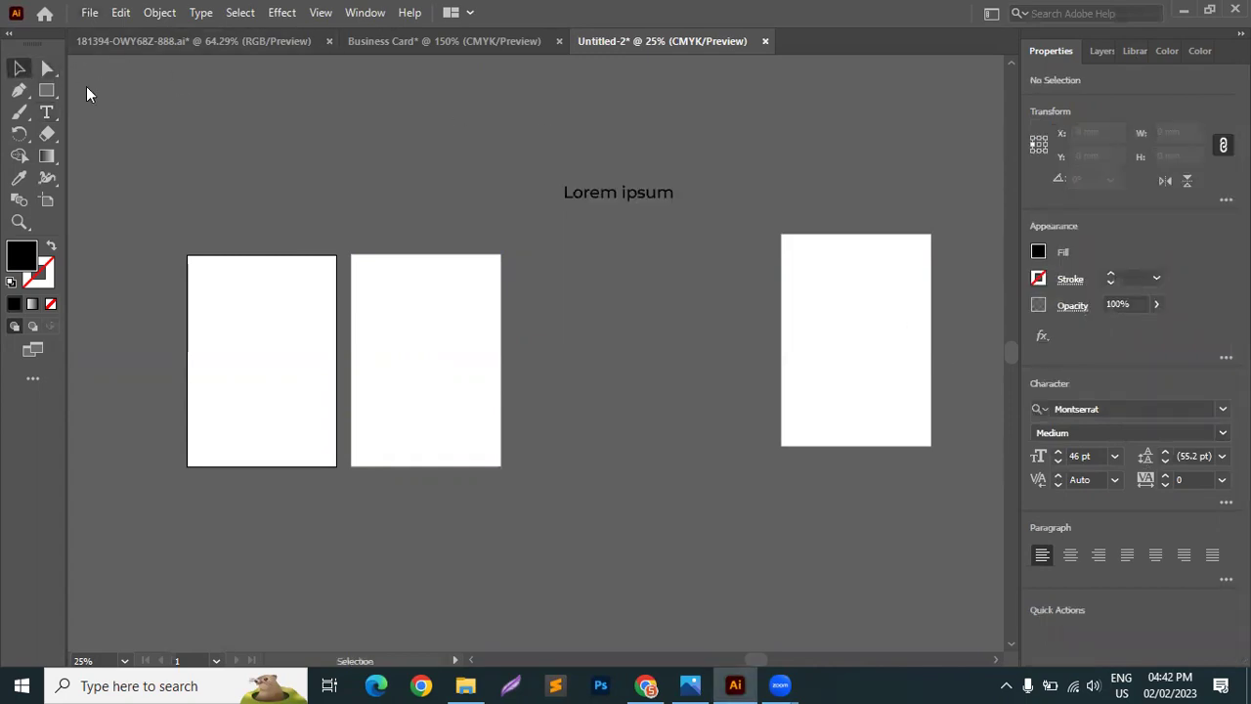
click(871, 364)
key(Delete)
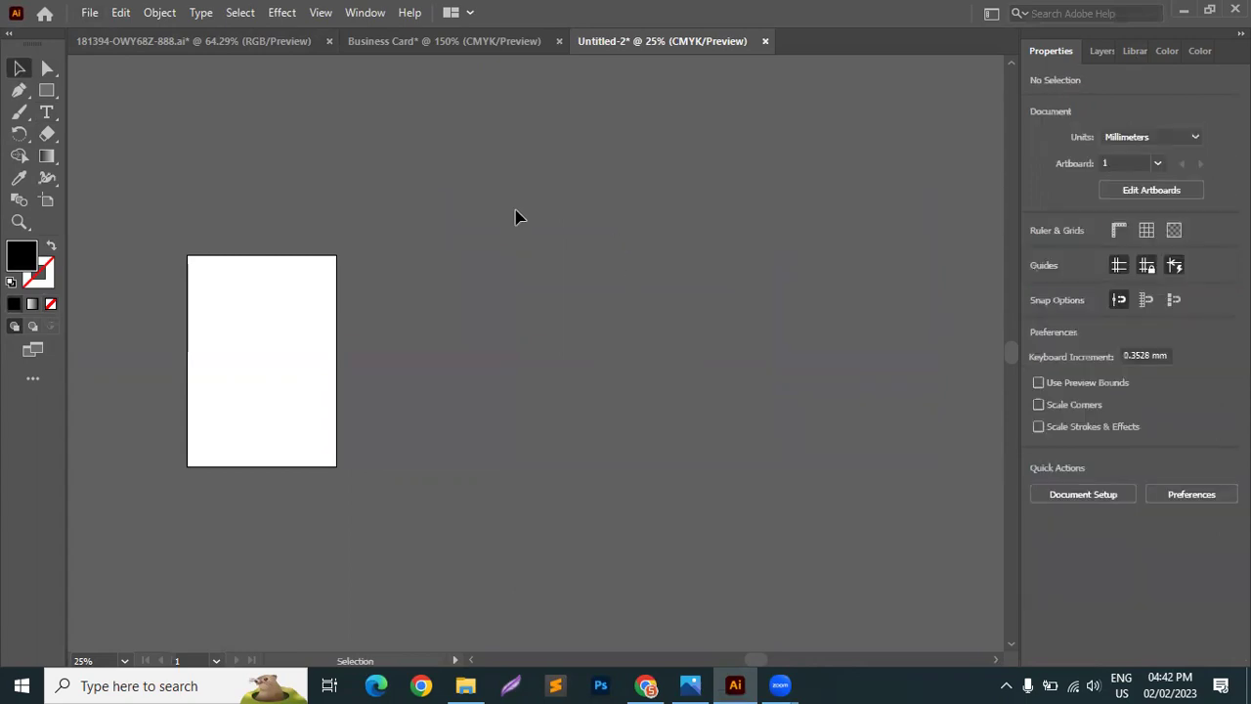
key(ctrl+z)
click(795, 361)
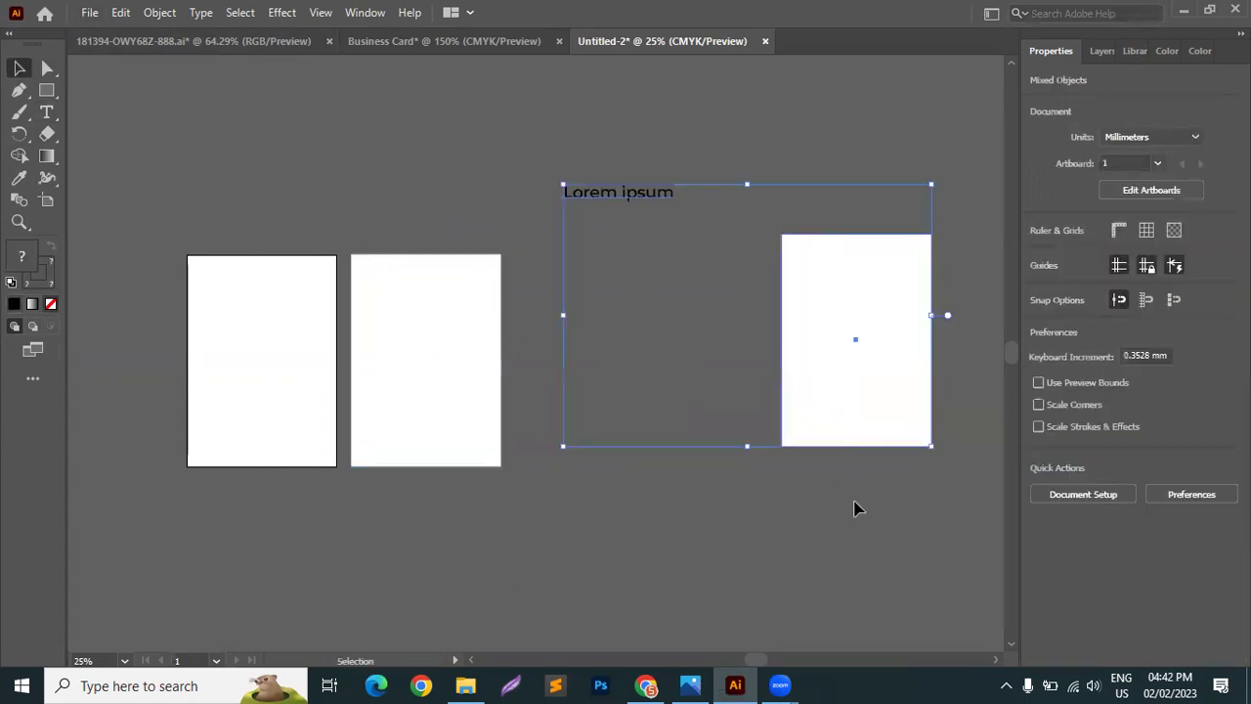
key(Delete)
click(645, 685)
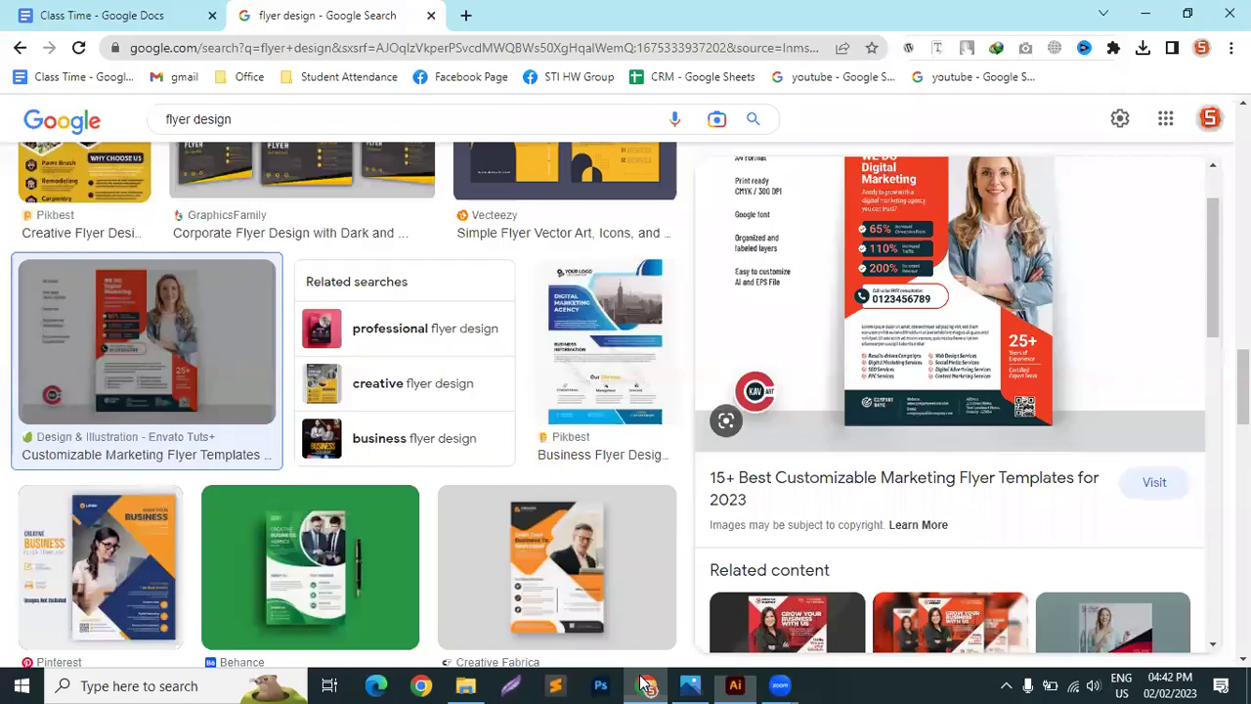
right_click(935, 283)
click(978, 496)
click(735, 685)
key(ctrl+v)
drag(609, 304, 888, 237)
drag(405, 404, 734, 333)
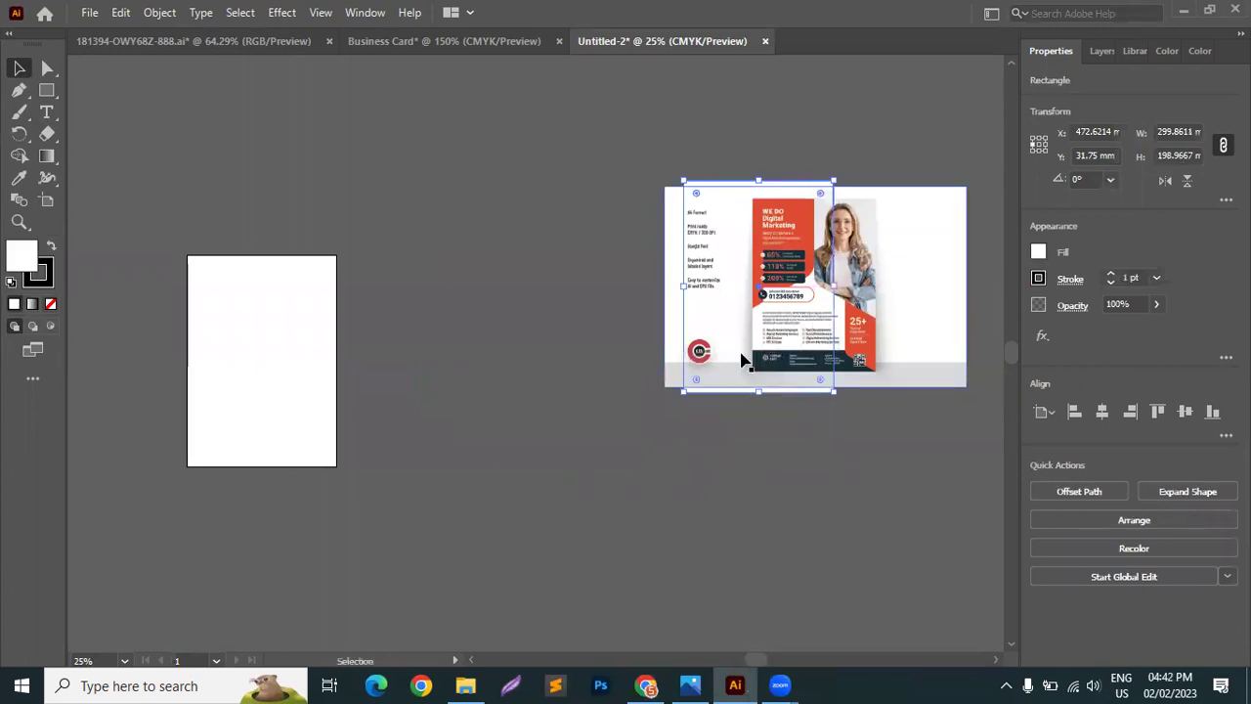
drag(900, 331, 854, 355)
right_click(784, 194)
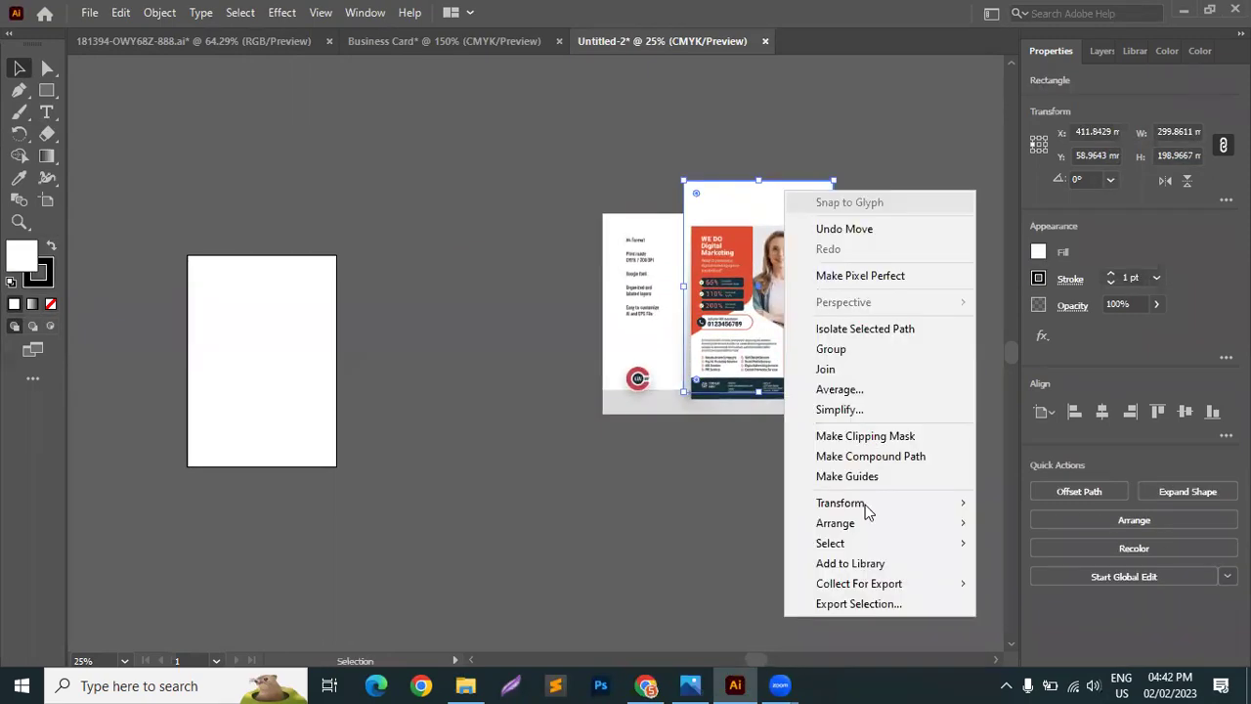
mouse_move(874, 525)
click(987, 522)
mouse_move(787, 347)
mouse_down()
mouse_move(770, 361)
mouse_move(784, 355)
mouse_up()
drag(715, 160, 779, 438)
right_click(767, 301)
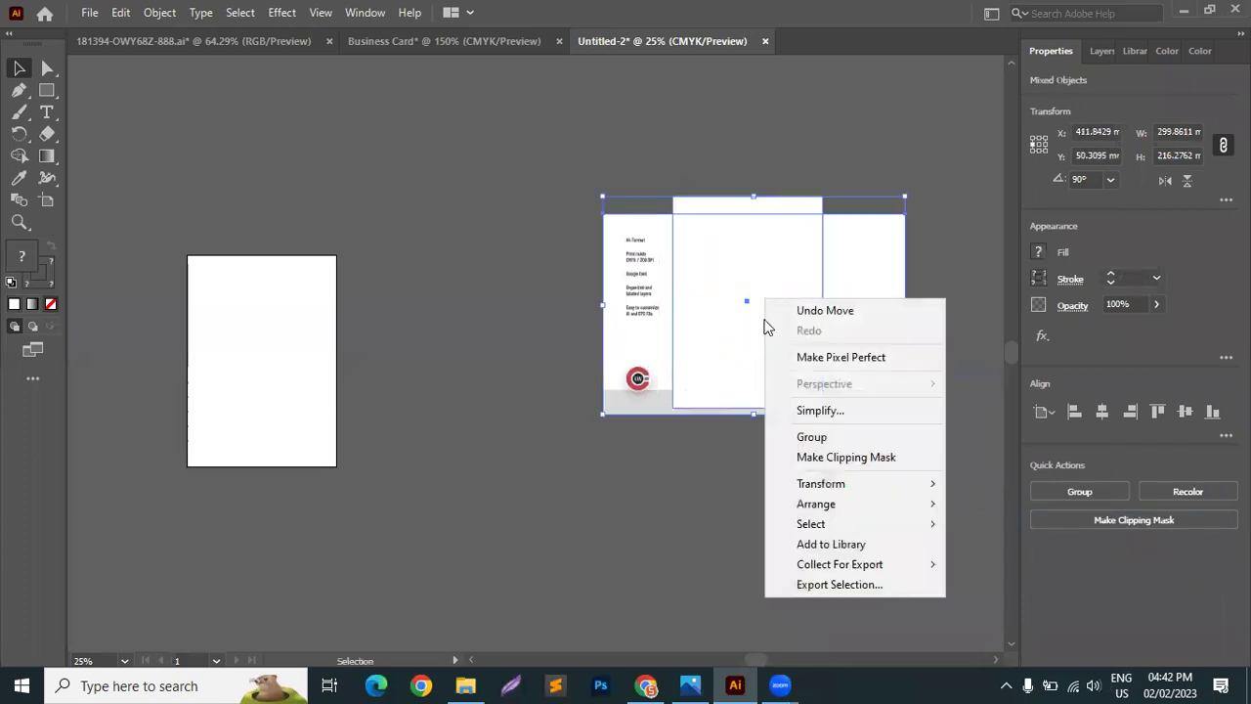
click(835, 467)
click(832, 466)
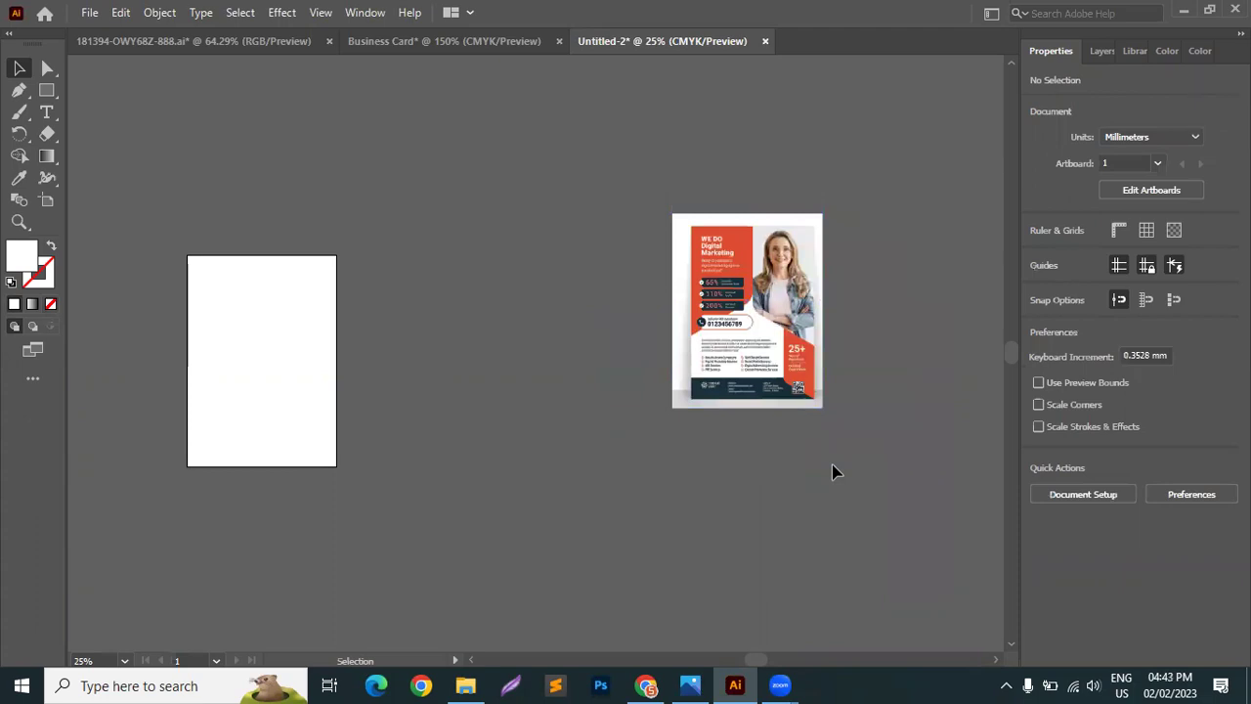
drag(832, 472, 684, 186)
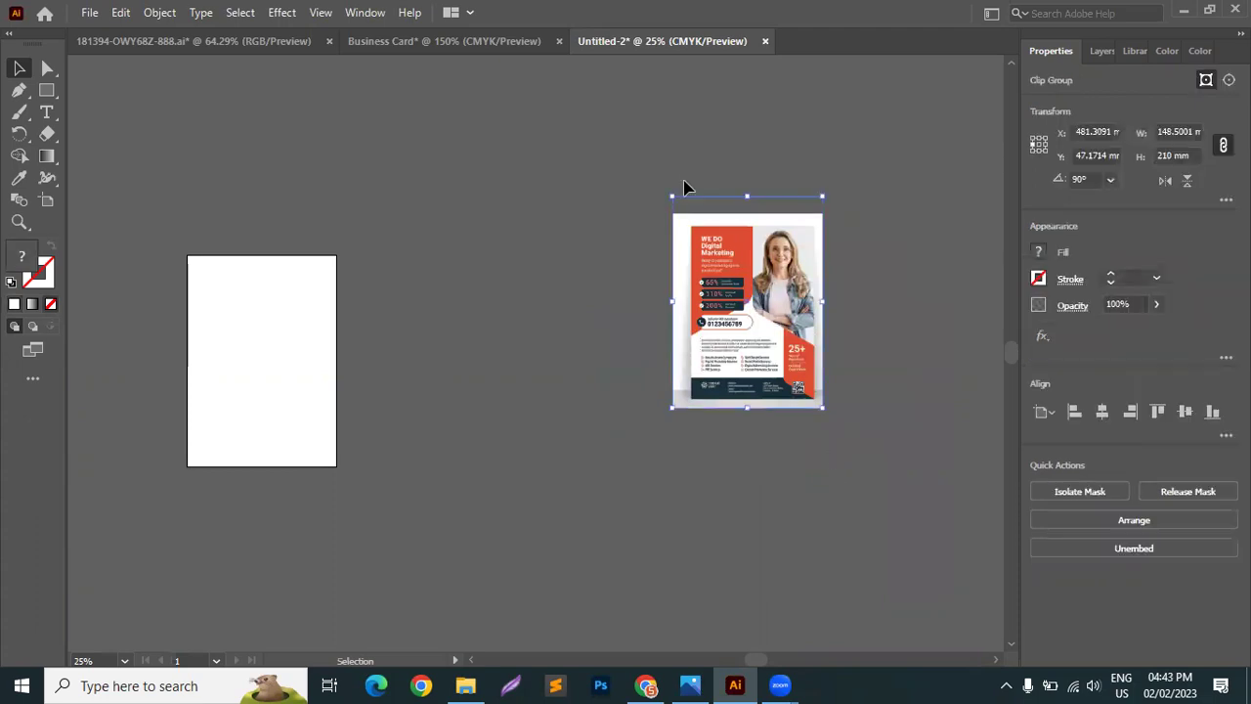
key(Delete)
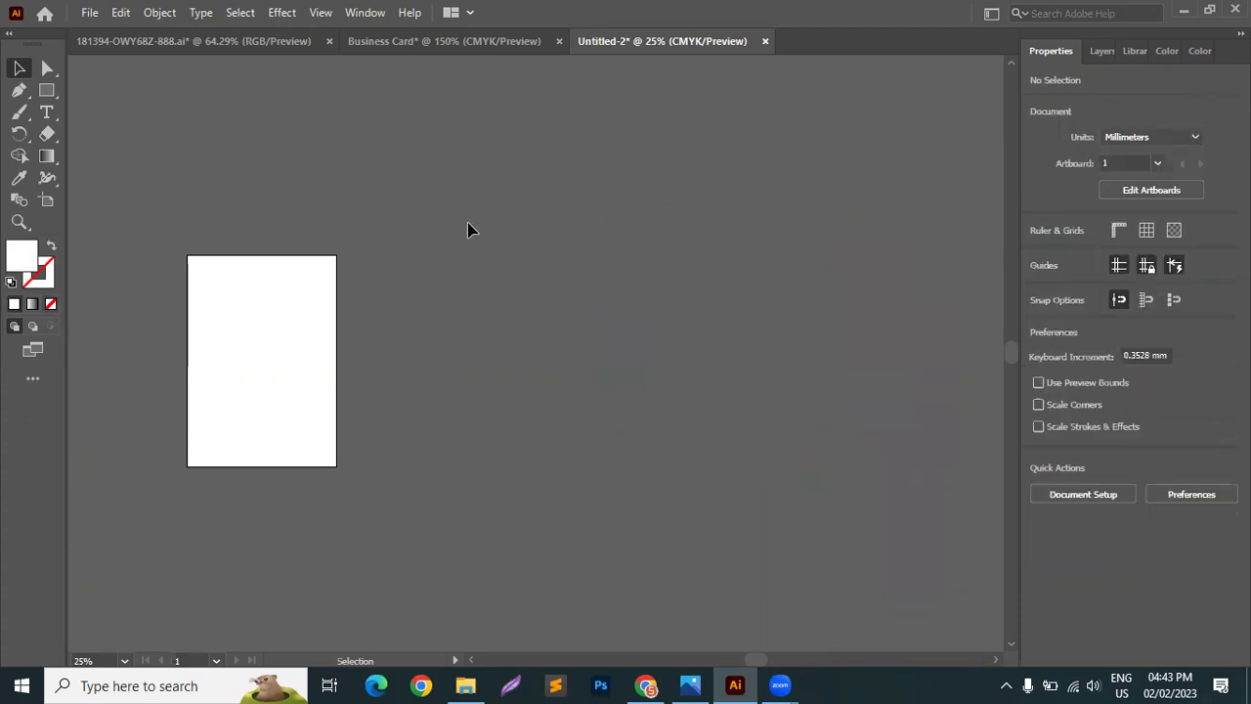
Close Untitled-2 without saving and start a new document from File > New.
click(764, 42)
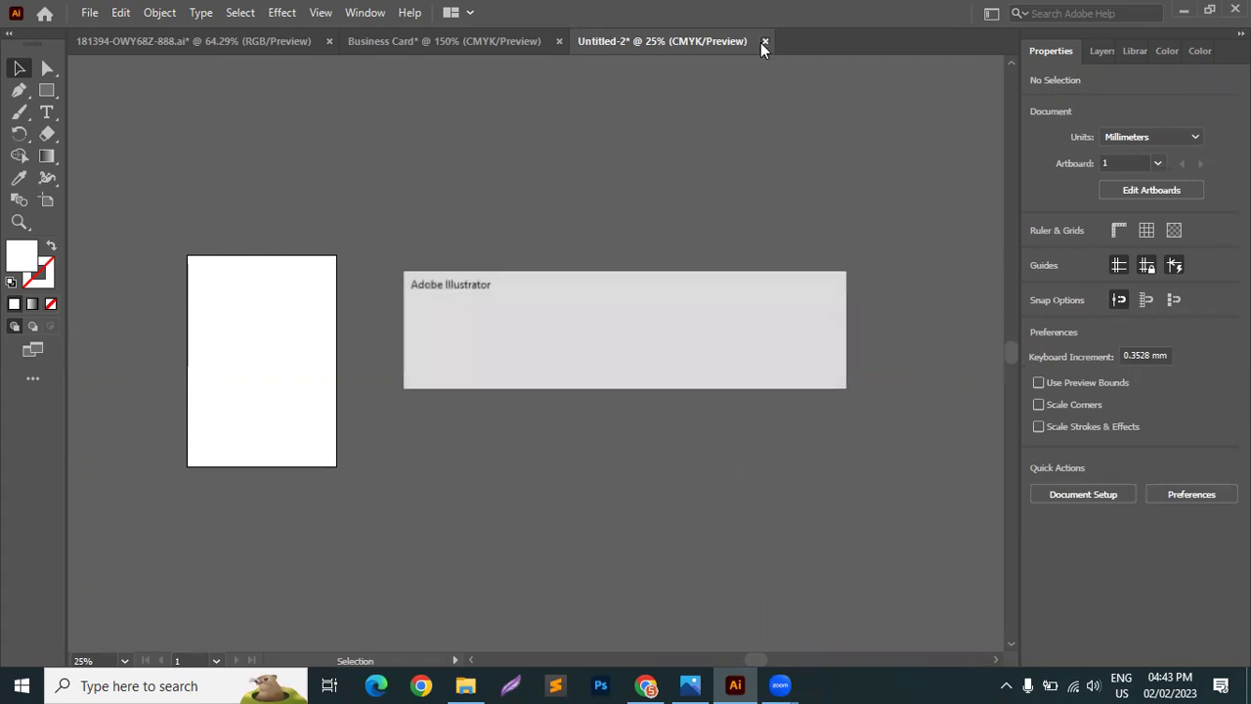
click(744, 368)
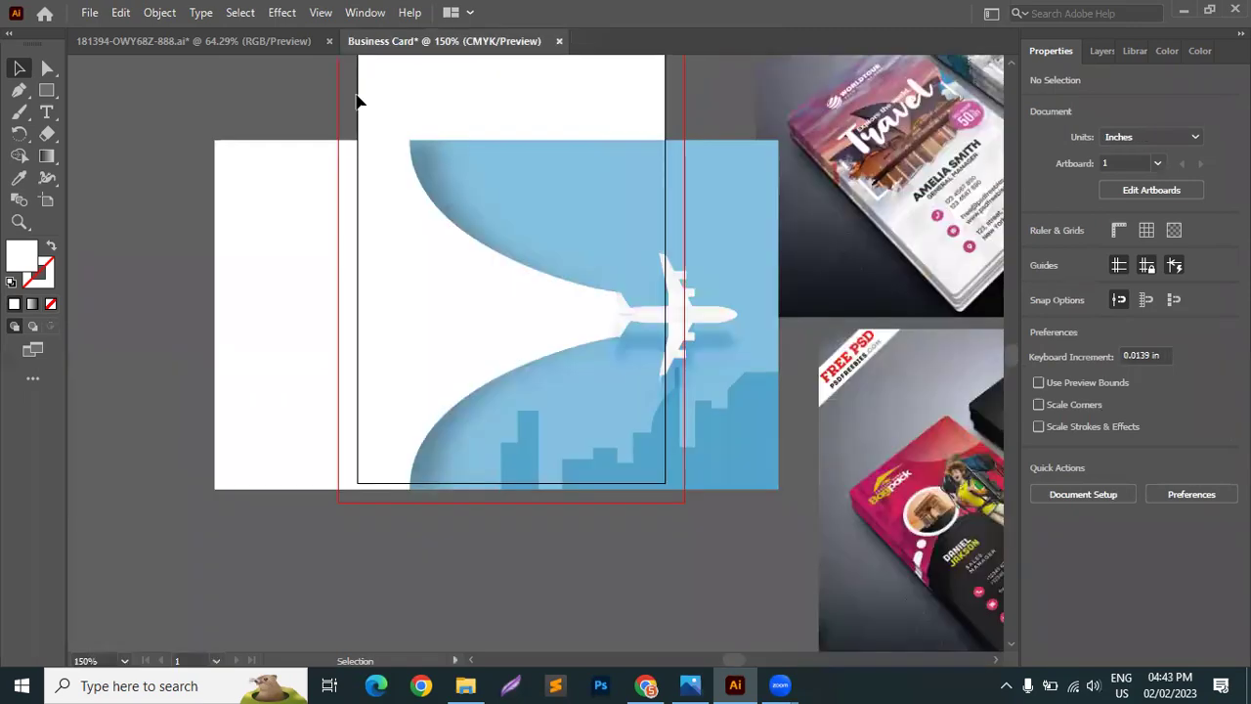
click(89, 13)
click(105, 39)
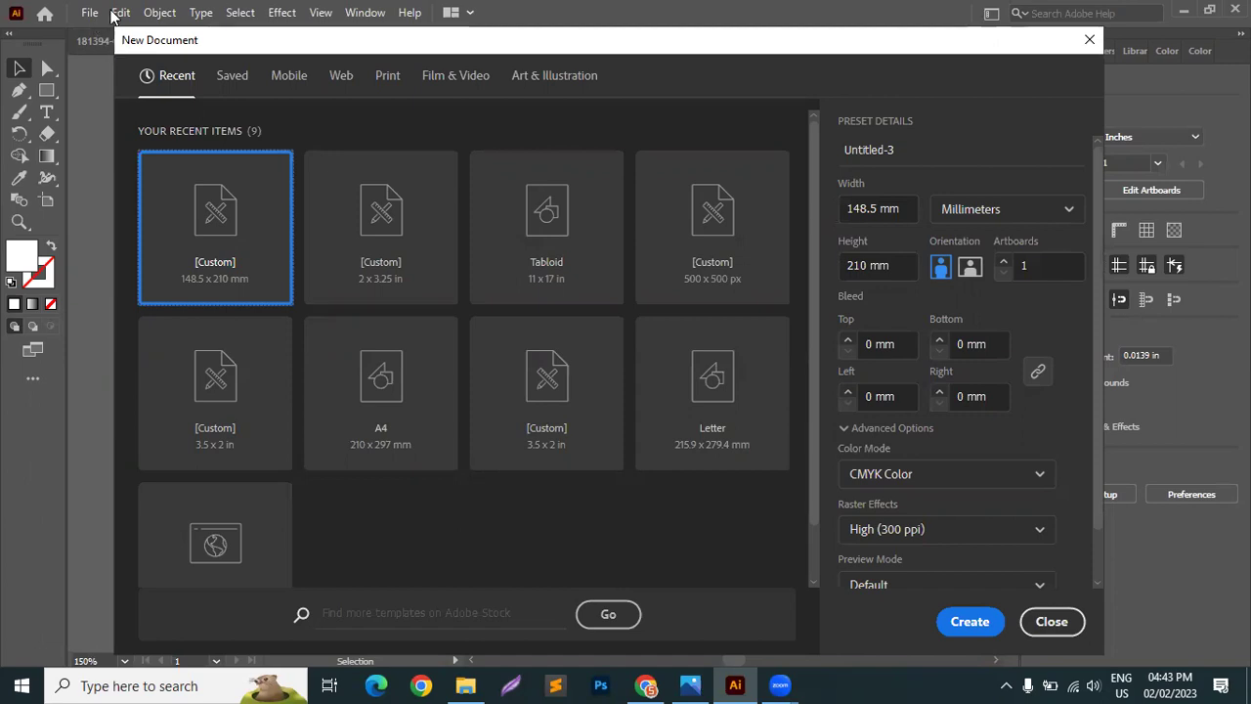
Create an 11 × 17 in document in inches with a 0.25 in bleed on all sides.
click(897, 206)
click(1020, 212)
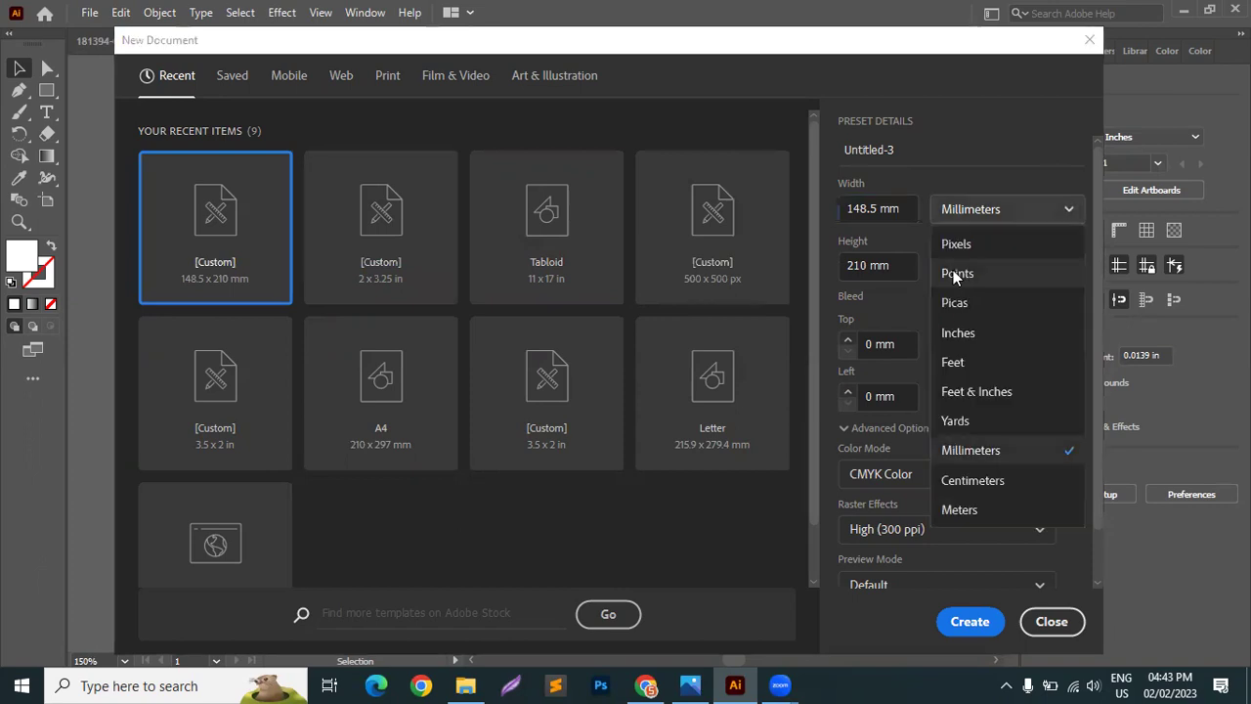
click(956, 333)
click(897, 209)
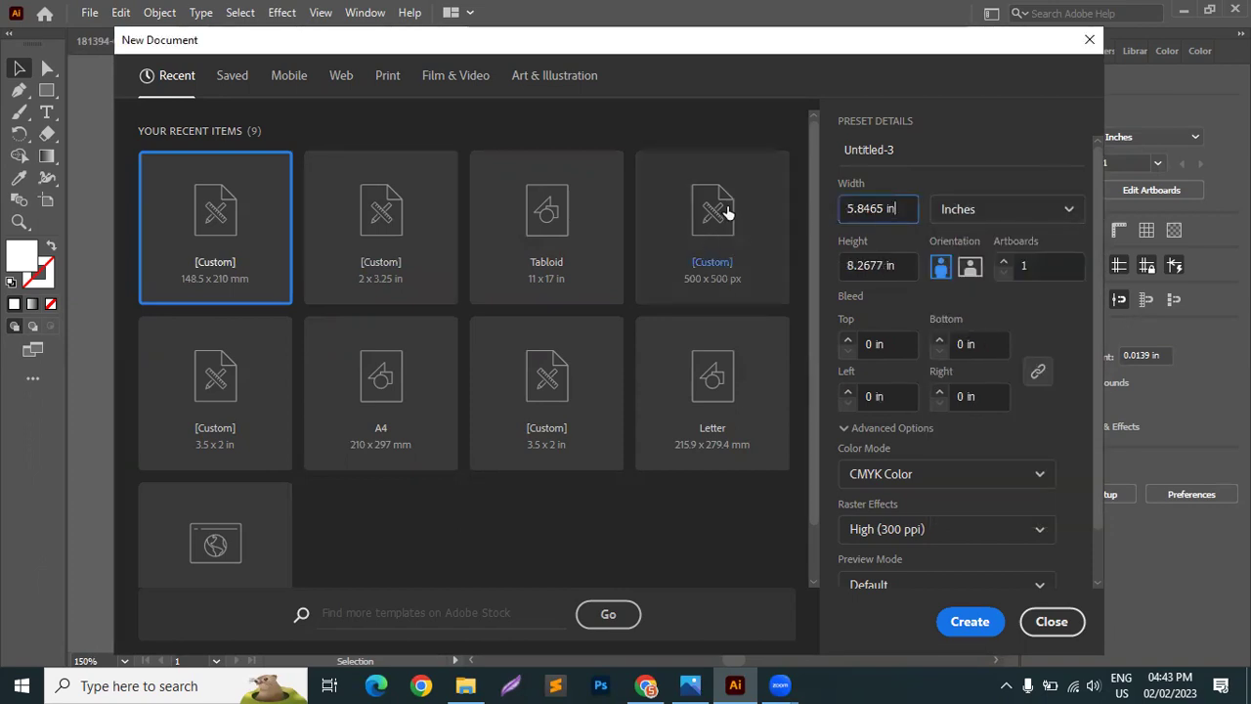
key(BackSpace)
key(BackSpace)
key(BackSpace)
key(BackSpace)
key(BackSpace)
key(BackSpace)
key(BackSpace)
key(BackSpace)
key(BackSpace)
text(11)
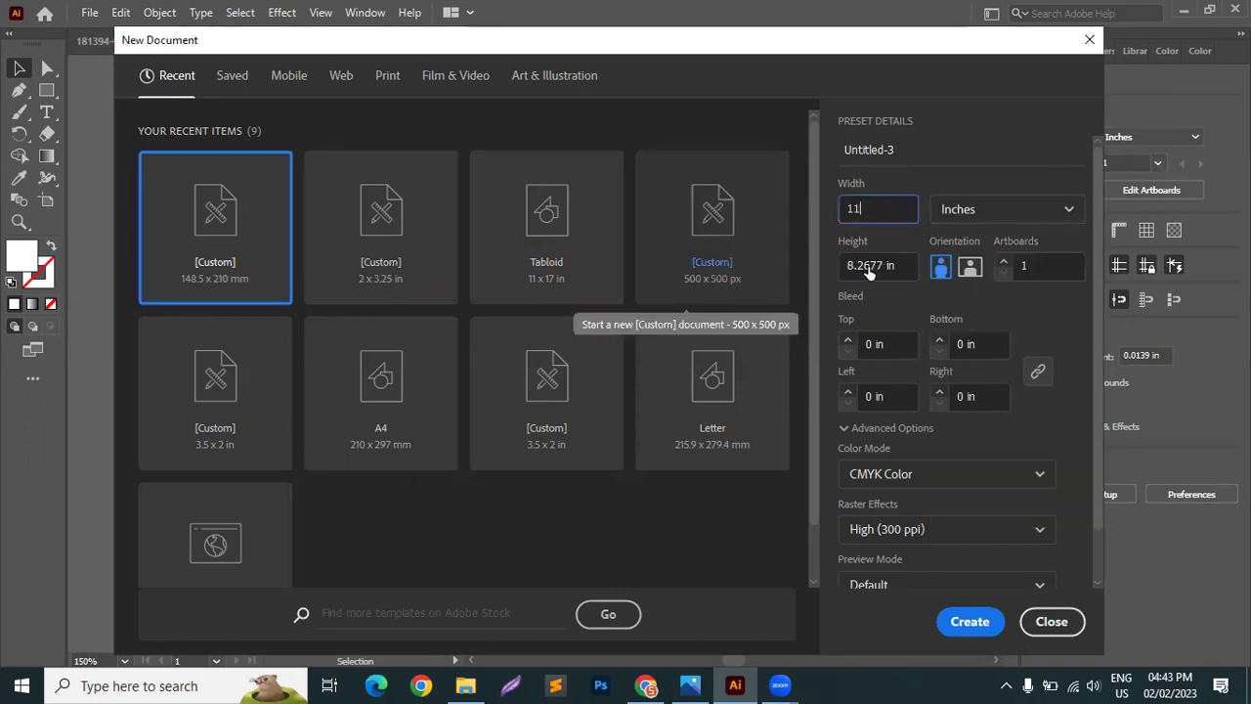
key(Tab)
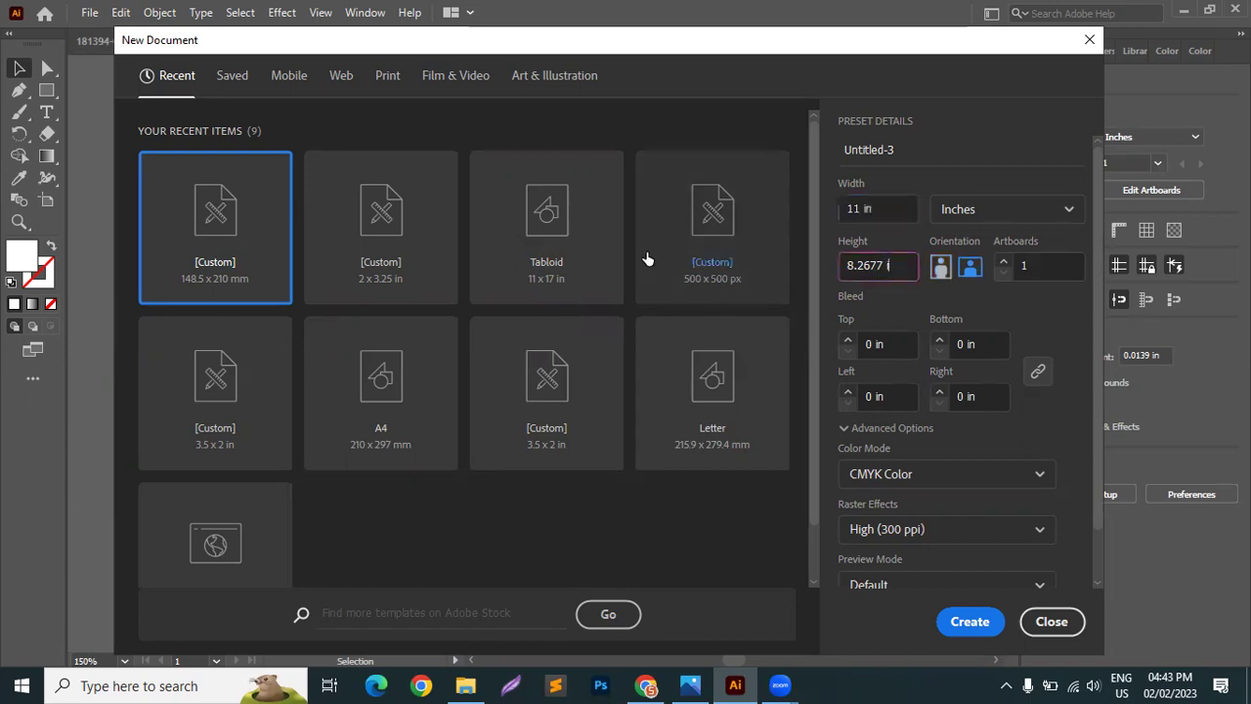
key(BackSpace)
key(BackSpace)
key(BackSpace)
key(BackSpace)
key(BackSpace)
key(BackSpace)
key(BackSpace)
key(BackSpace)
key(BackSpace)
text(17)
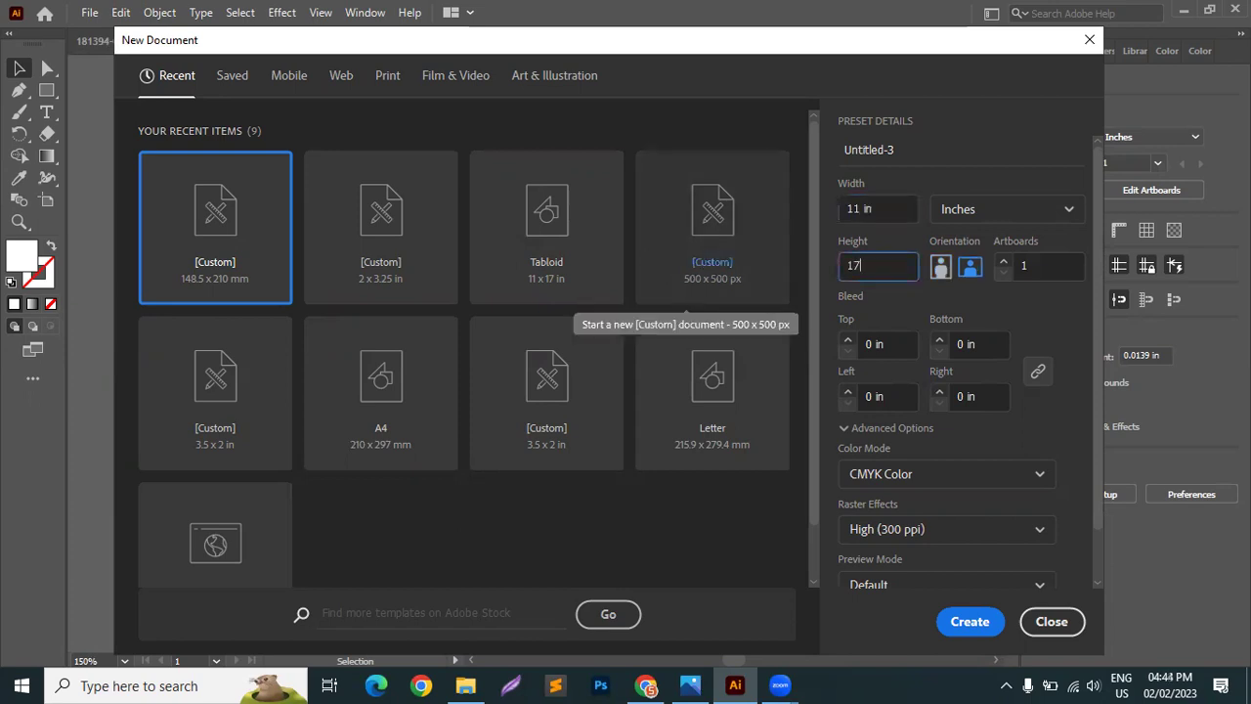
click(848, 343)
click(848, 343)
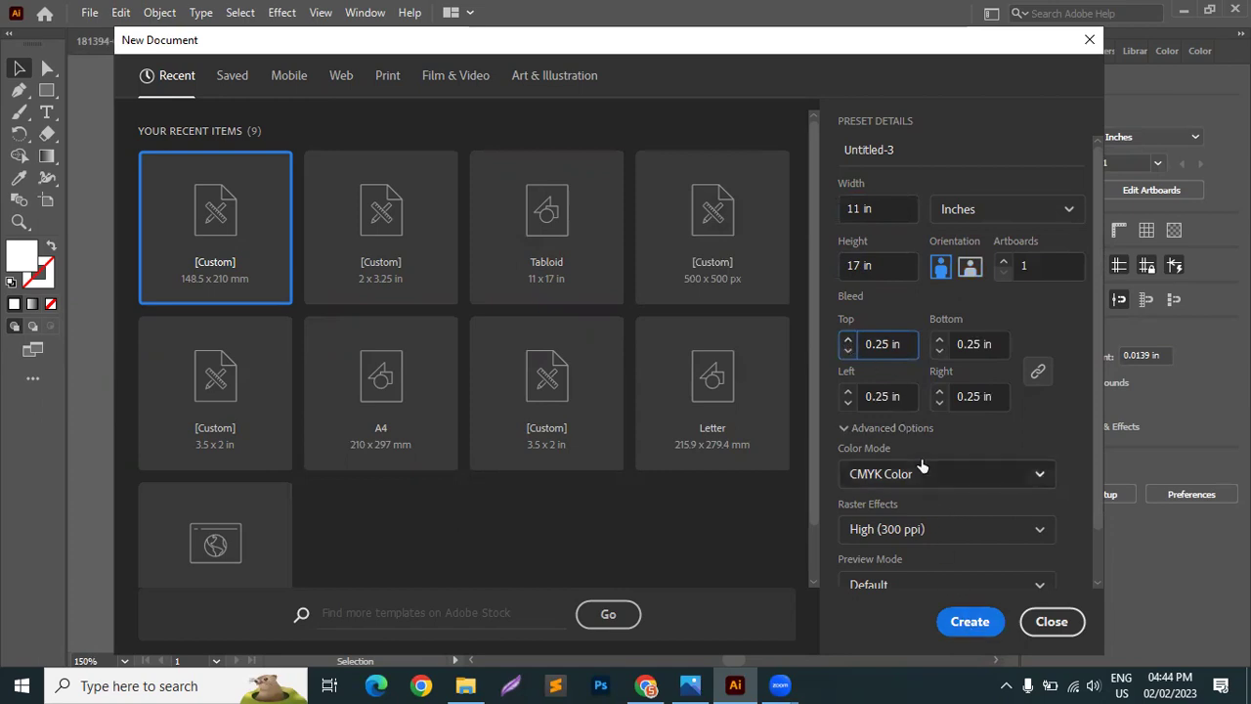
click(967, 621)
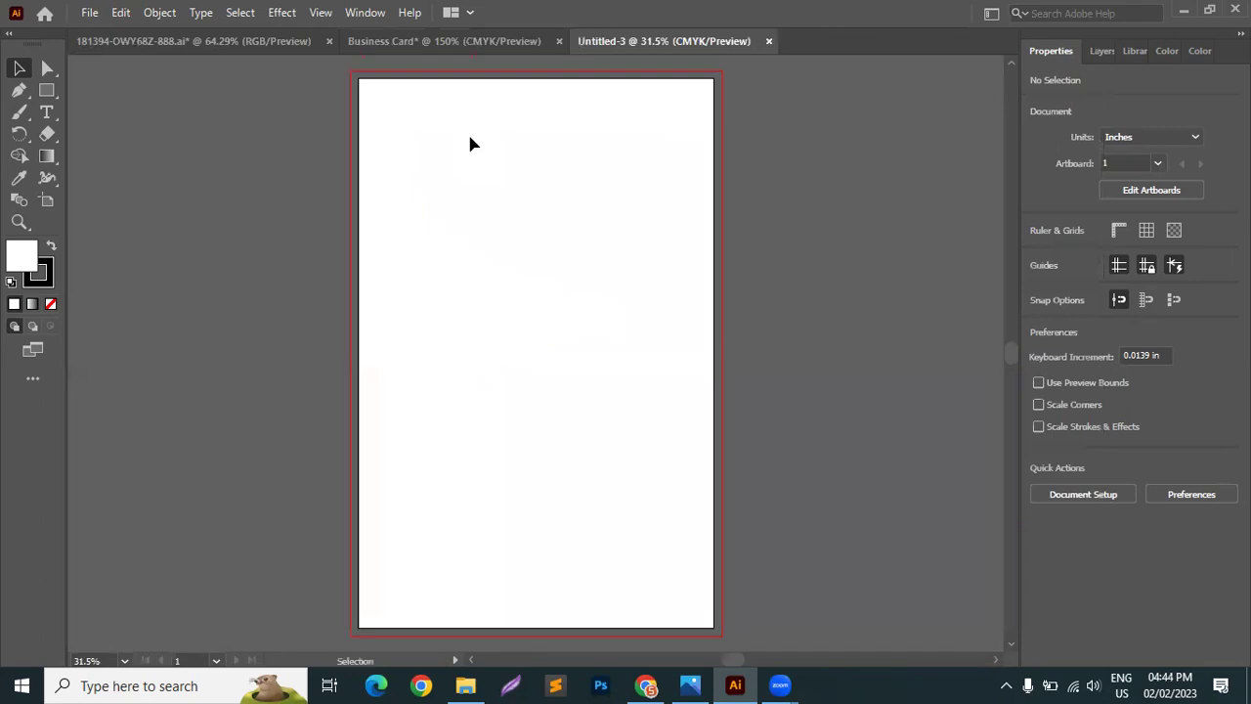
Draw a rectangle of exactly 10 in width and 16 in height via the Rectangle dialog.
key(ctrl+minus)
key(space)
drag(776, 147, 746, 225)
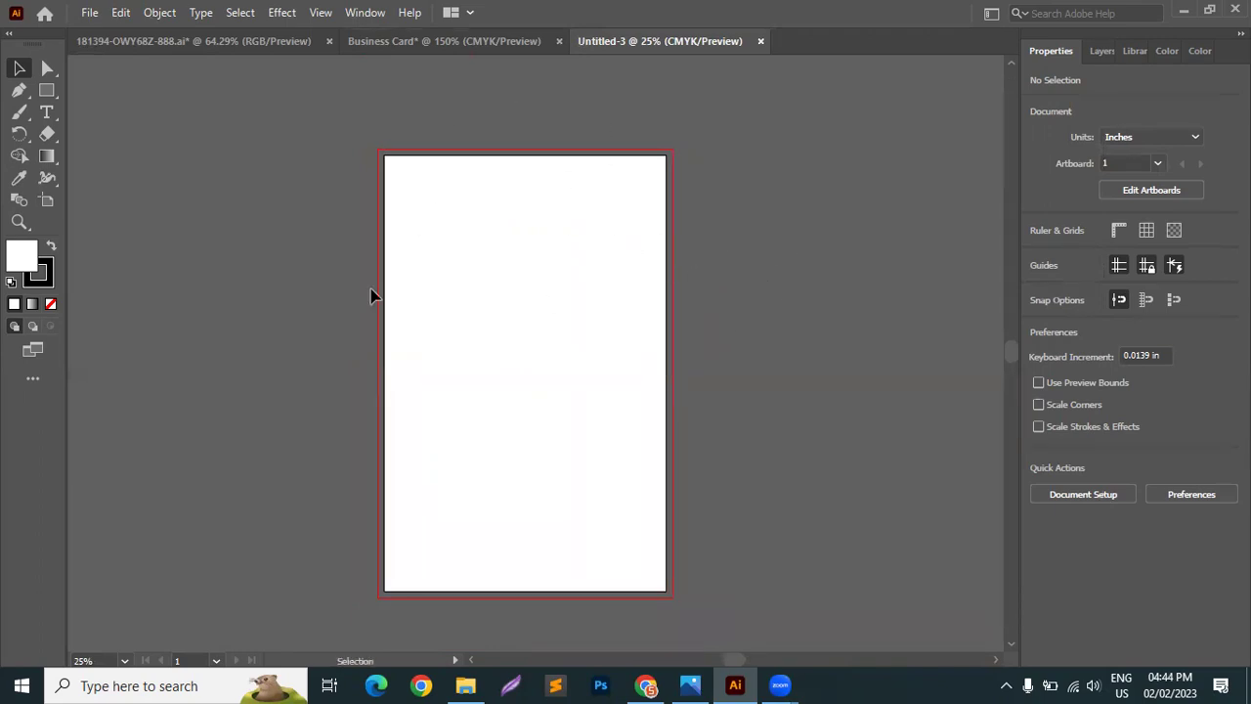
click(46, 90)
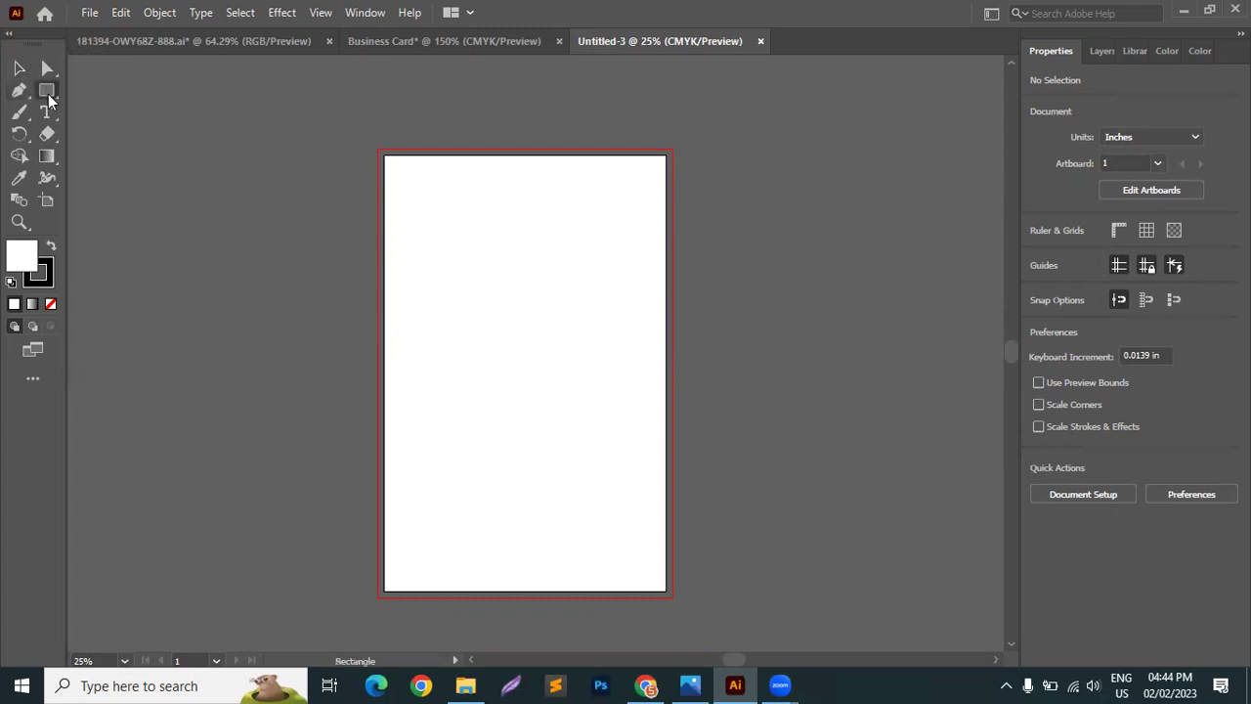
click(637, 307)
text(11)
key(Tab)
text(17)
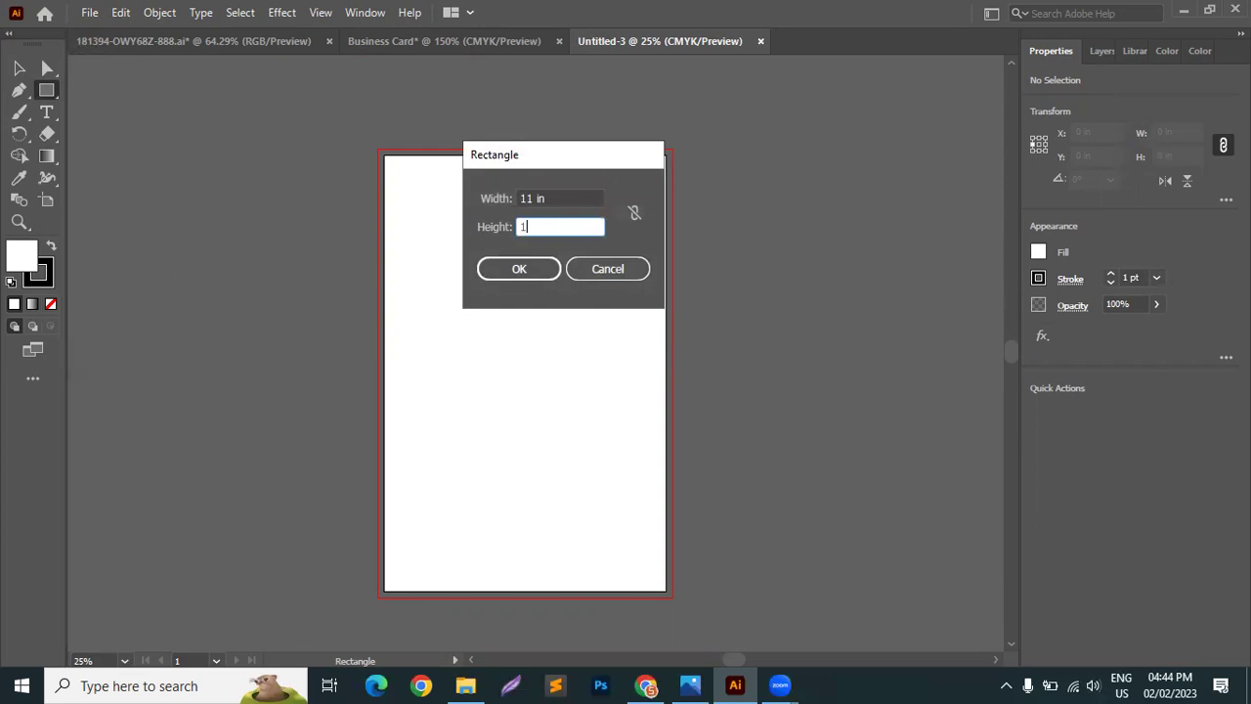
click(546, 198)
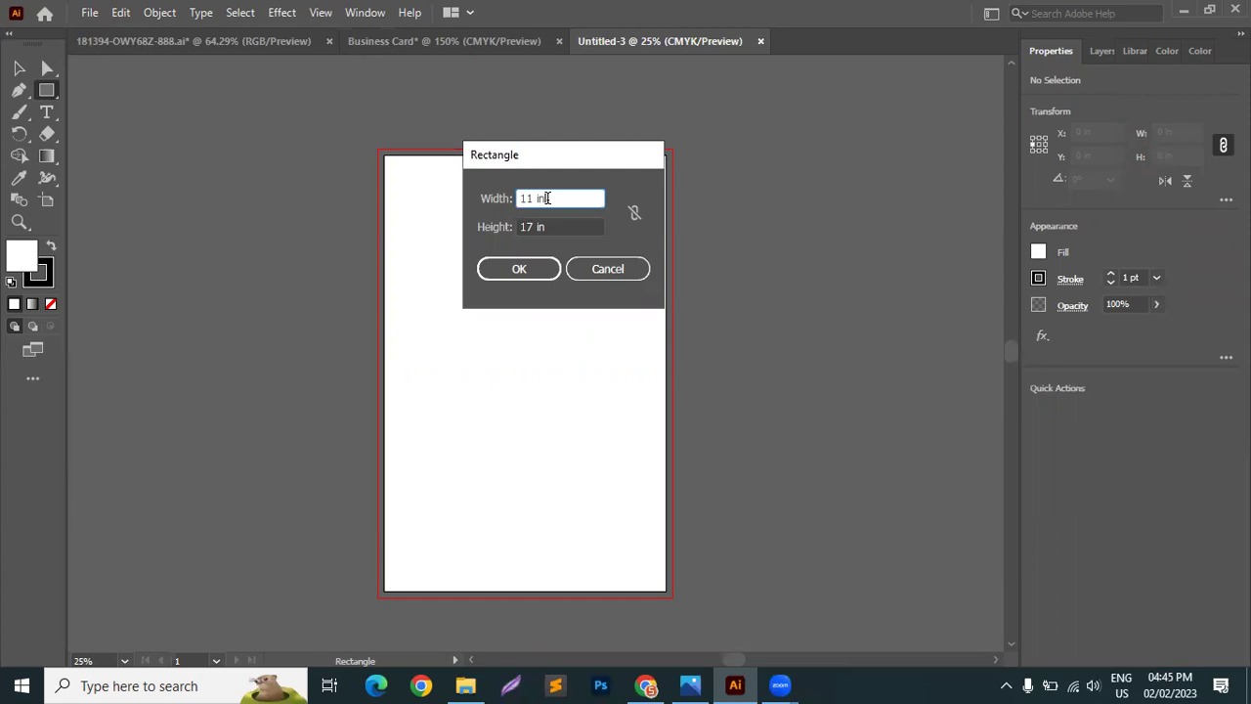
text(-1)
click(551, 234)
text(-)
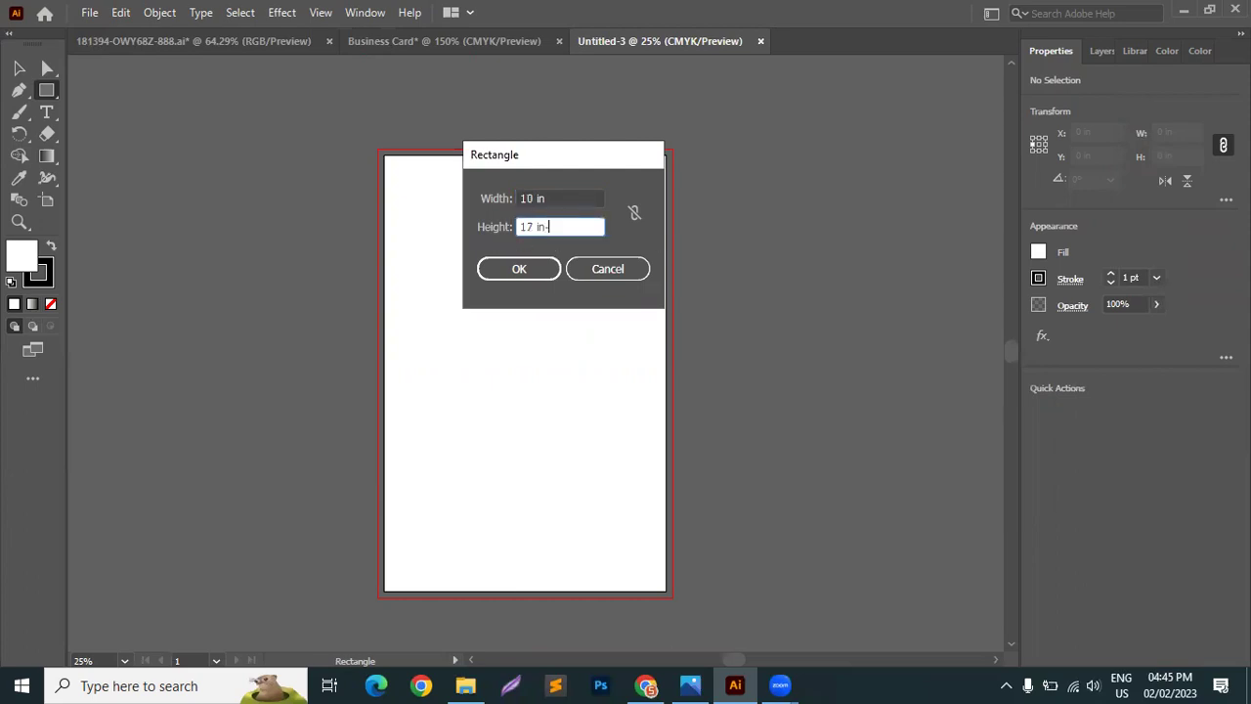
text(1)
click(557, 198)
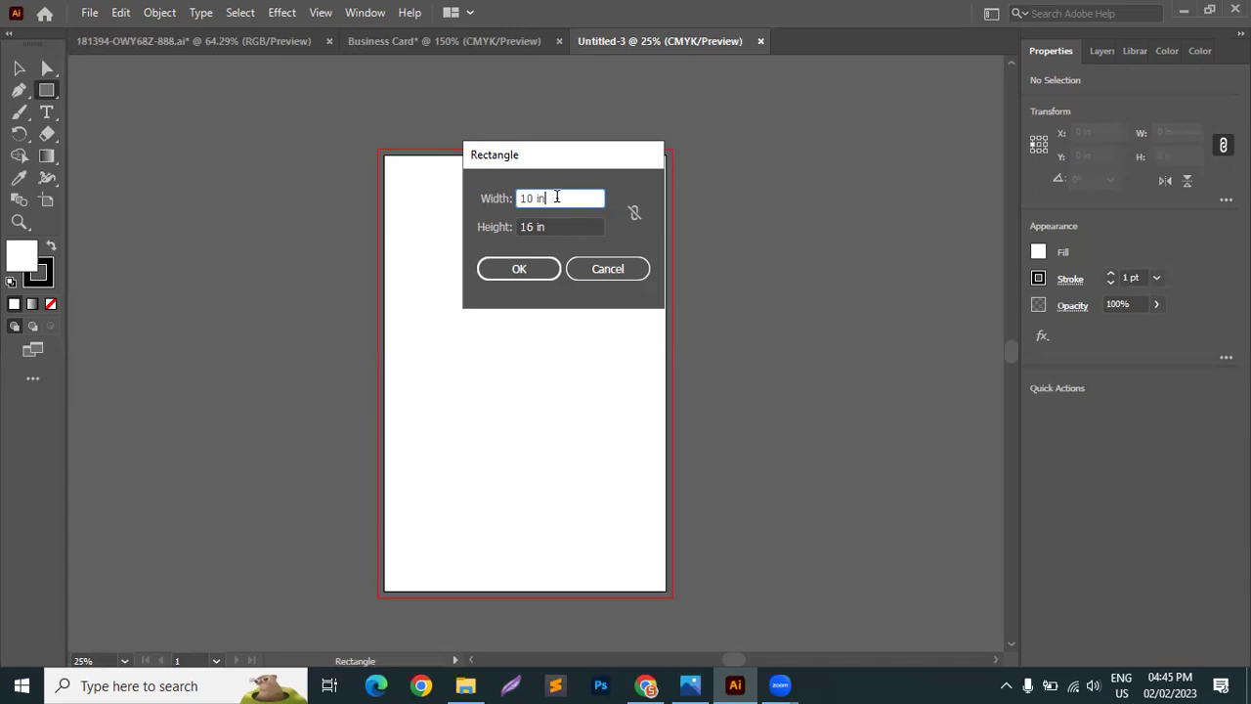
click(519, 269)
Remove the rectangle's stroke and unlock the guides.
key(v)
drag(565, 406, 602, 253)
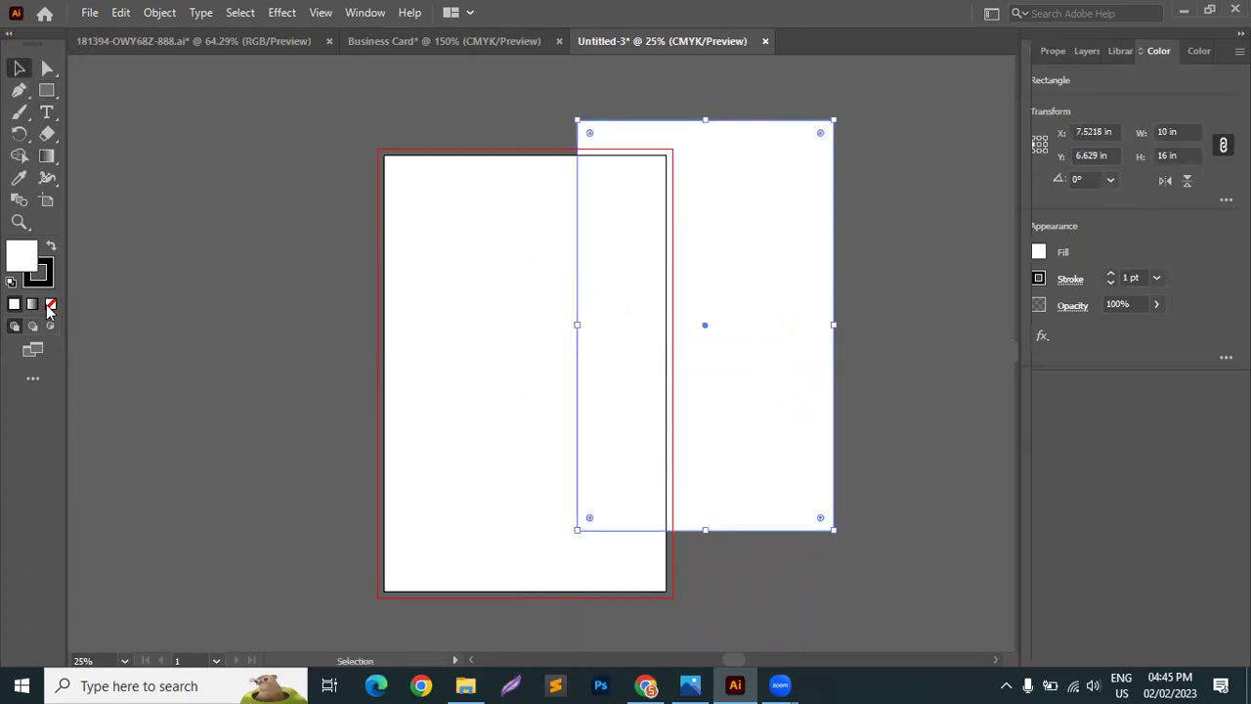
click(50, 304)
right_click(109, 244)
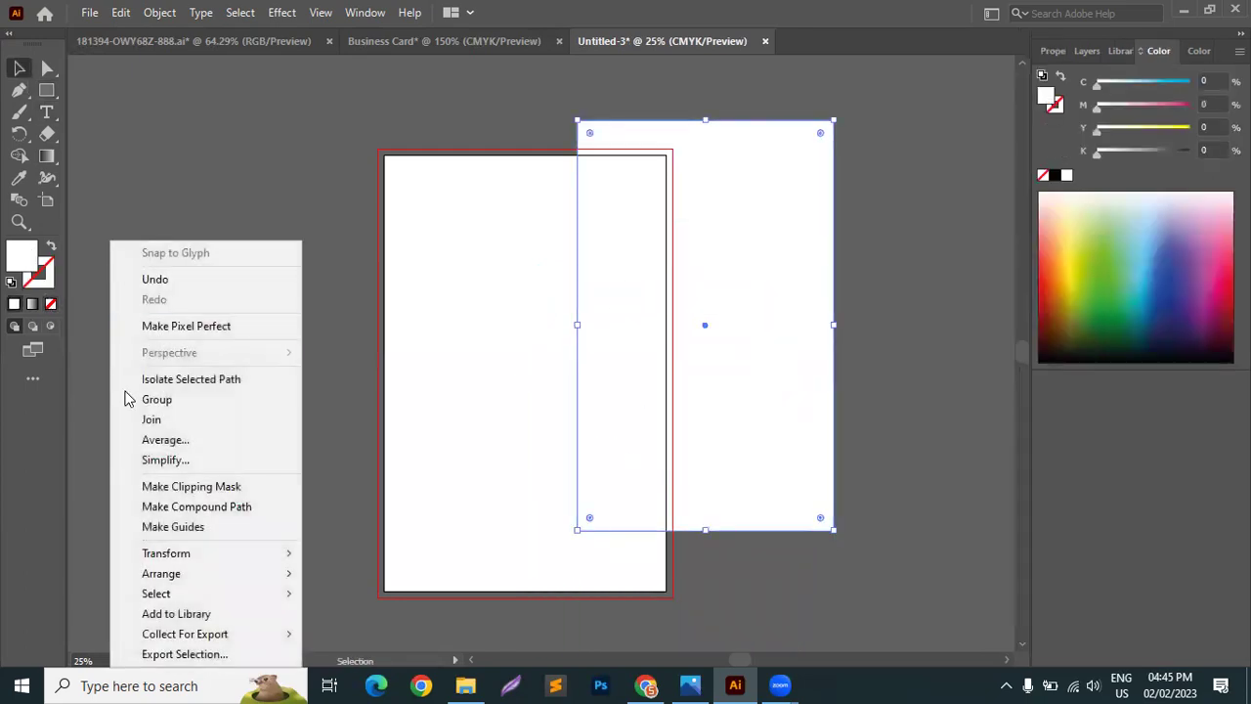
click(78, 457)
right_click(115, 446)
click(163, 321)
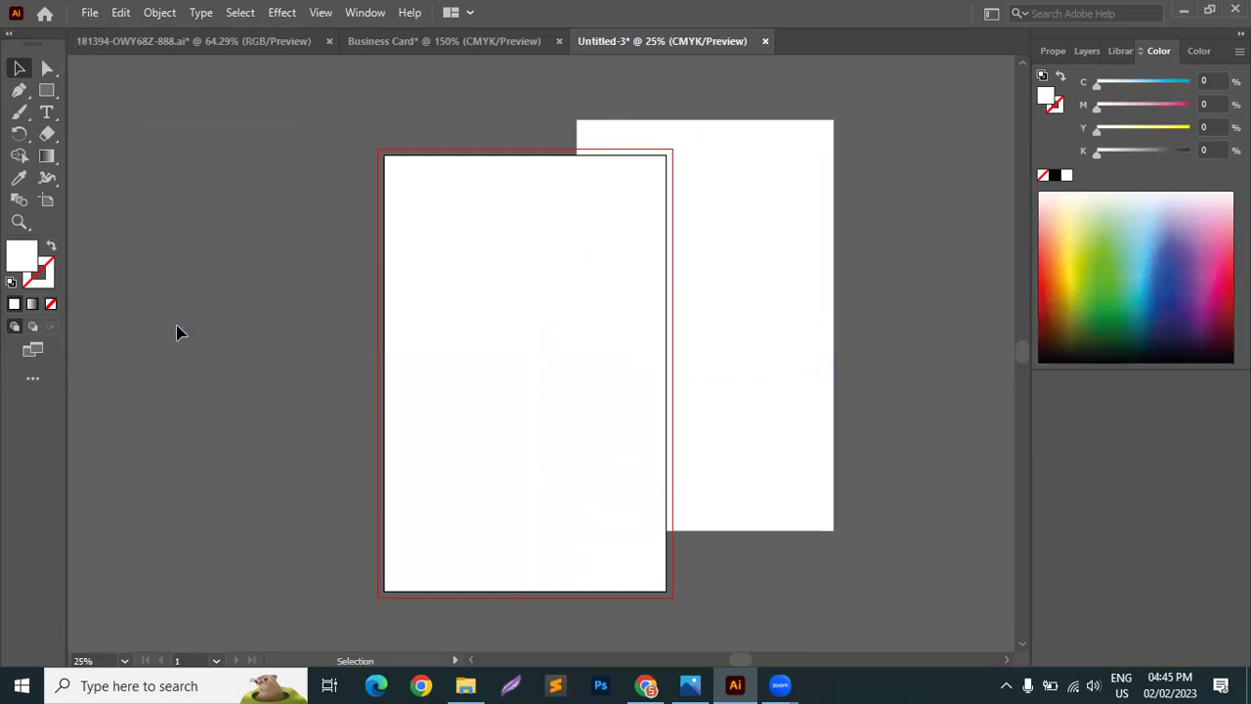
Convert the 10 × 16 in rectangle into guides centred horizontally and vertically on the artboard.
click(777, 273)
right_click(769, 220)
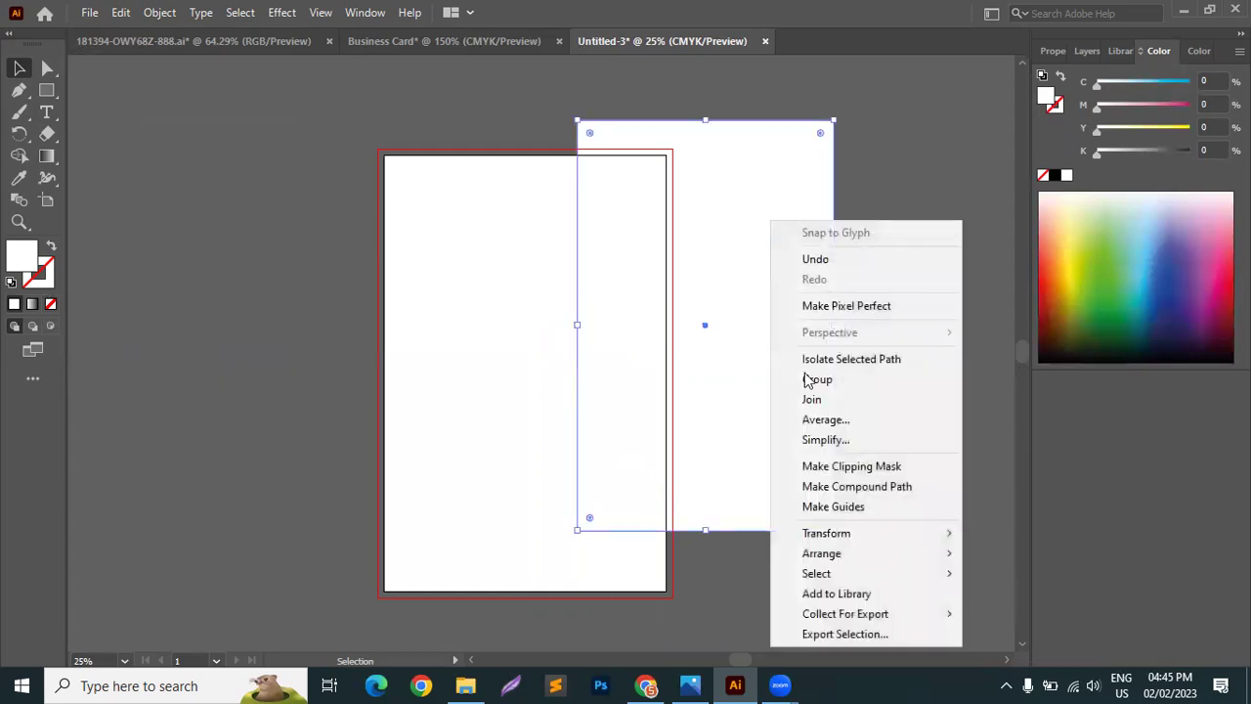
click(852, 508)
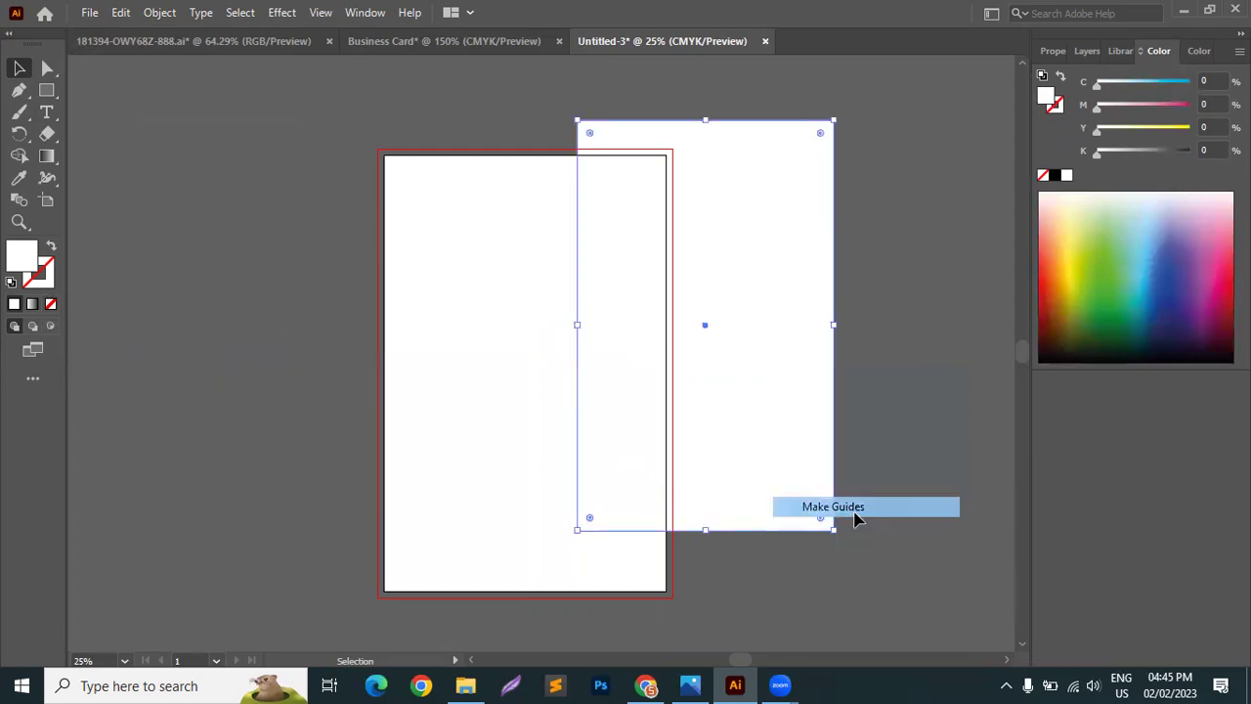
click(1052, 51)
click(1101, 411)
click(1194, 410)
Lock the guides in place.
click(700, 276)
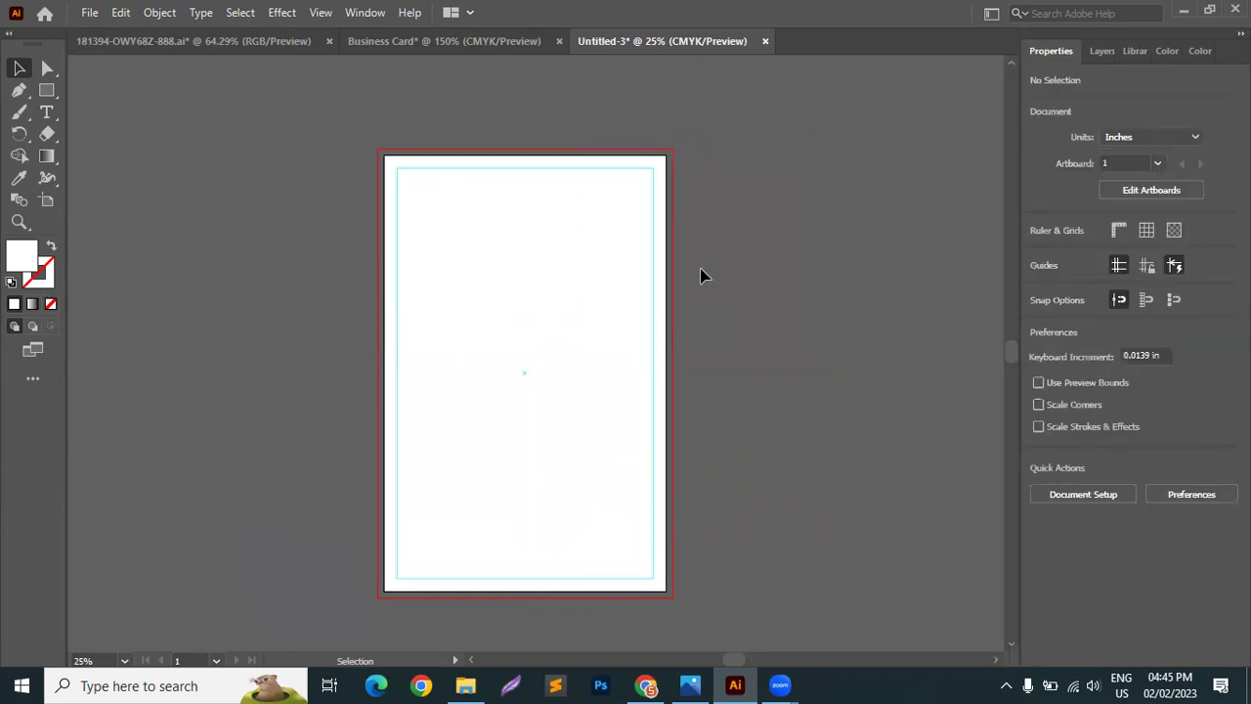
right_click(856, 304)
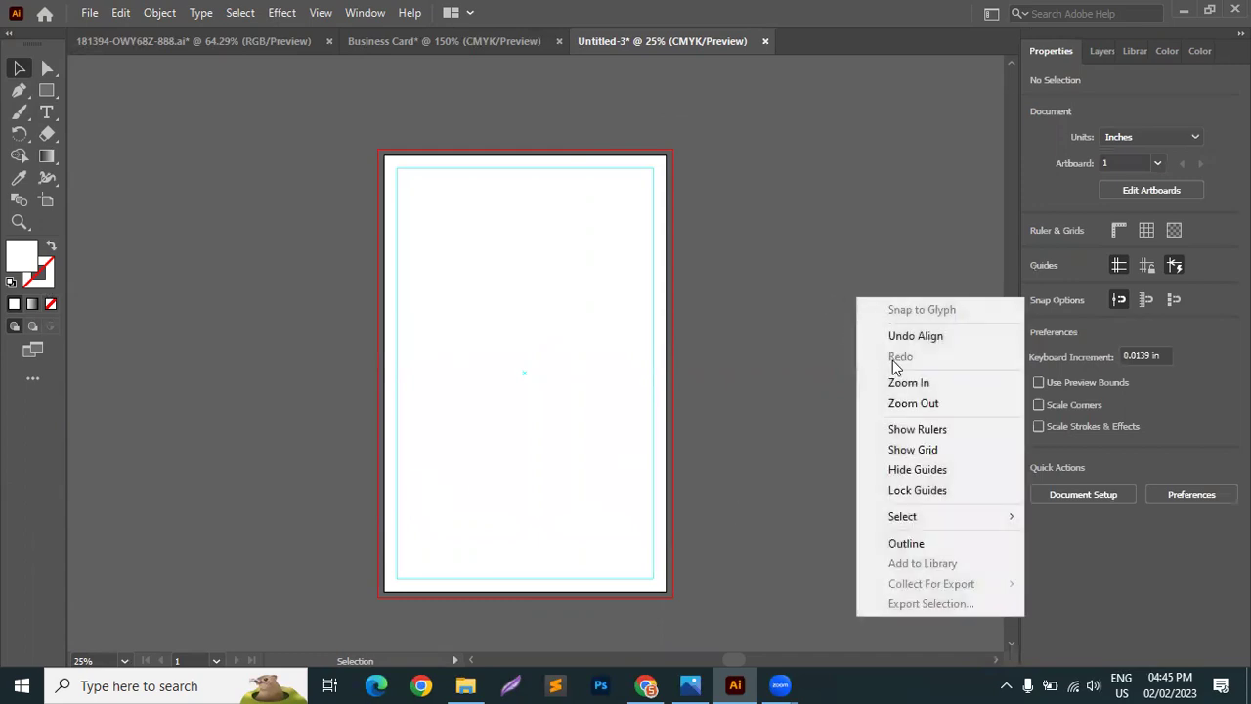
click(913, 493)
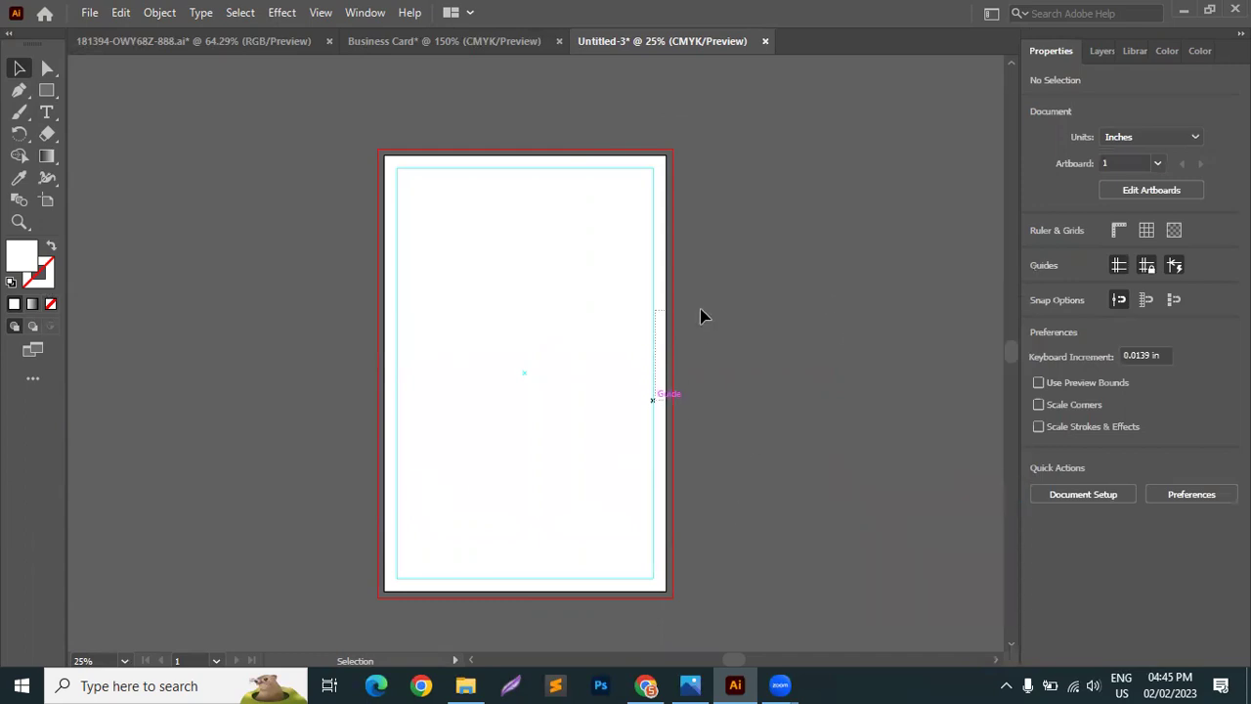
scroll(377, 467, up, 2)
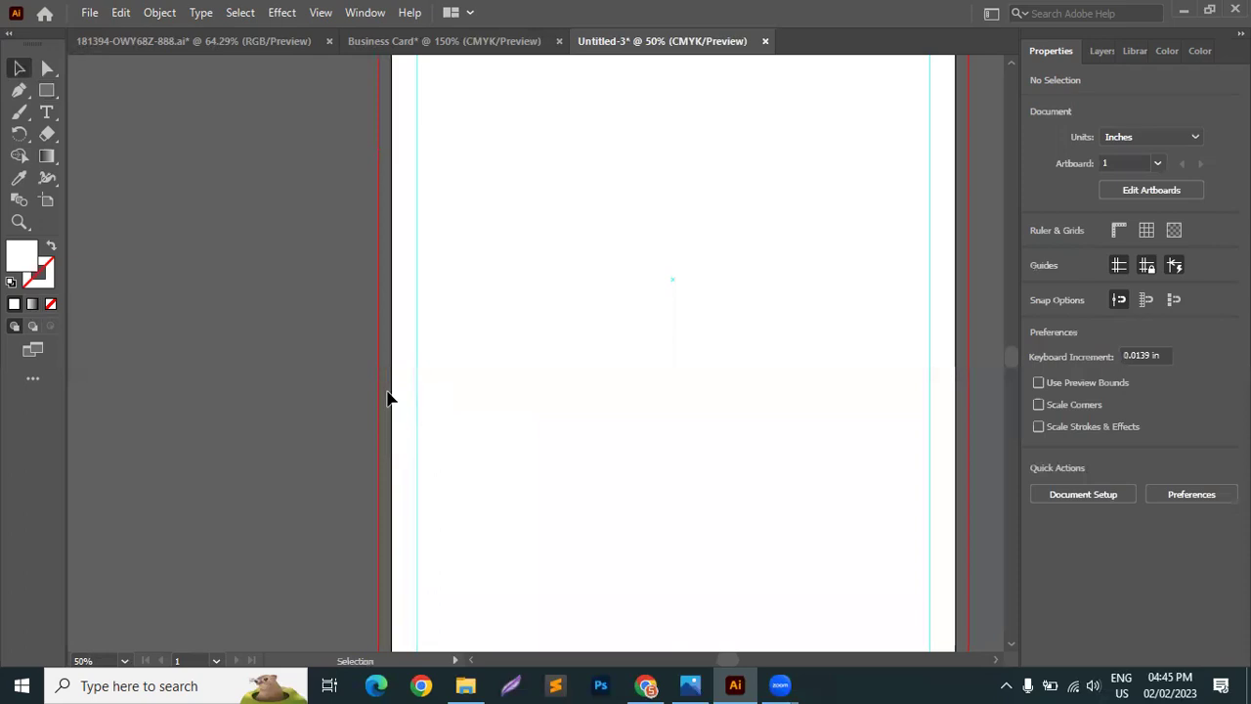
scroll(403, 378, down, 2)
scroll(505, 433, down, 3)
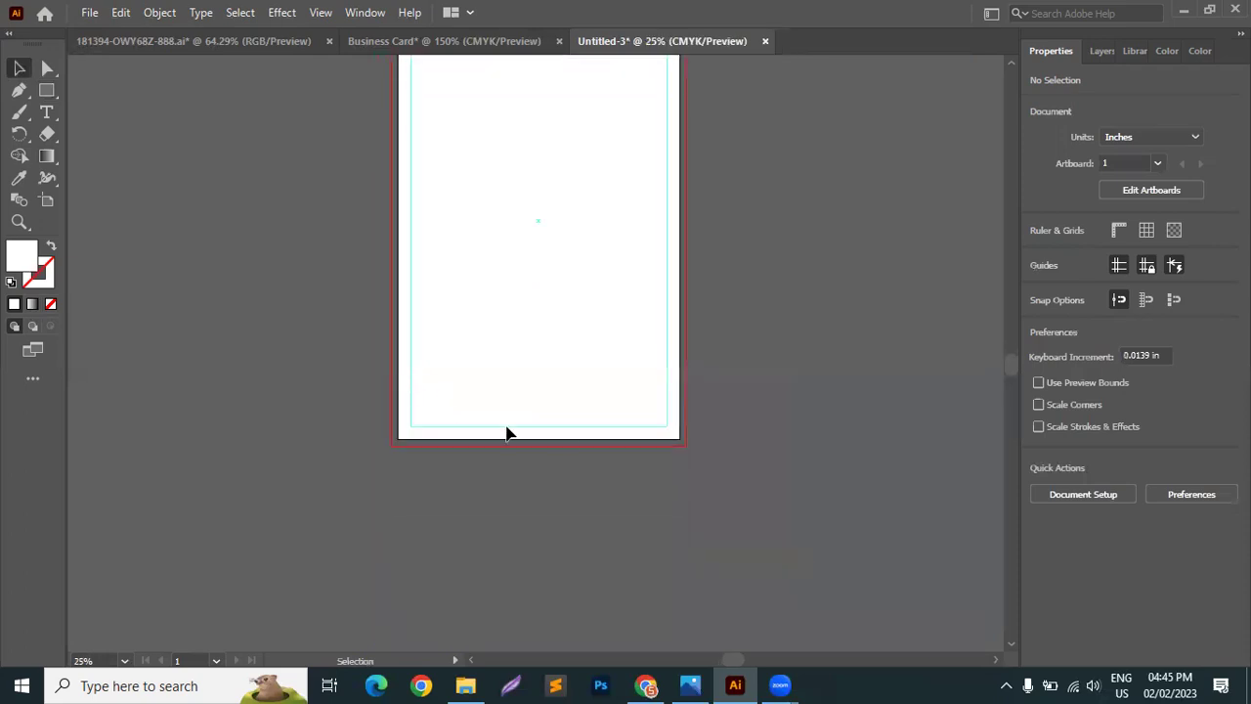
scroll(527, 445, up, 1)
scroll(533, 448, up, 3)
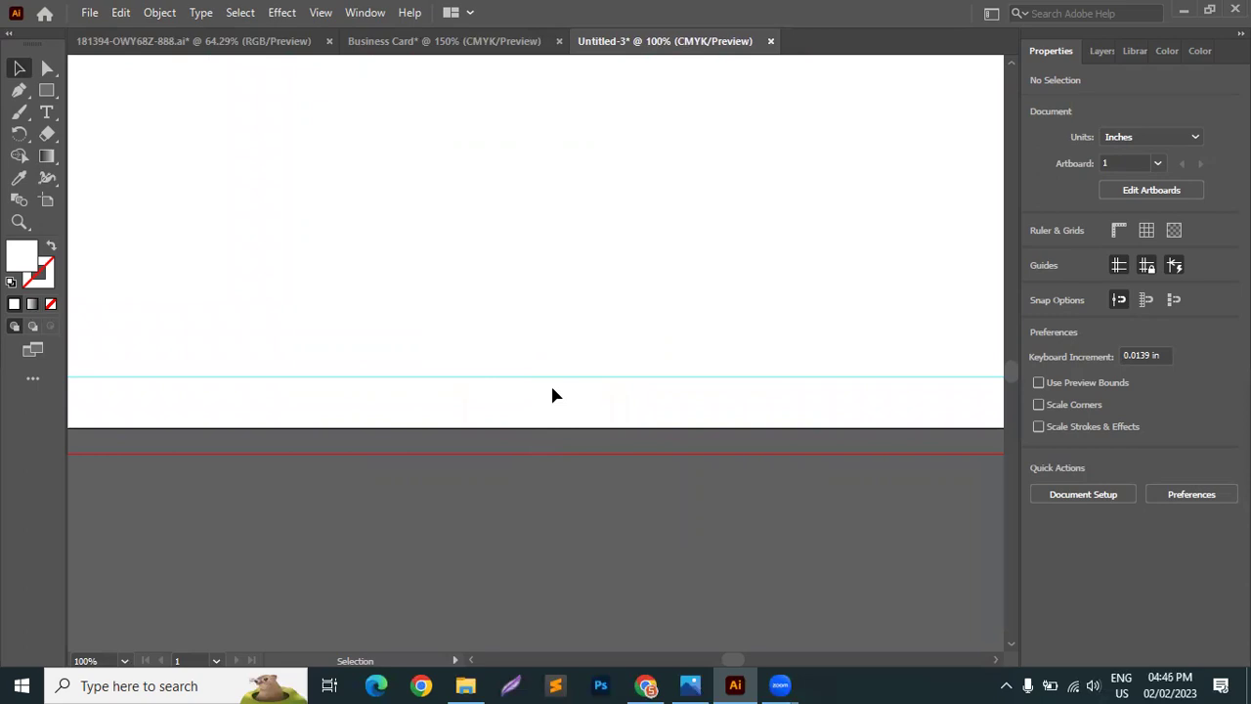
scroll(552, 395, down, 4)
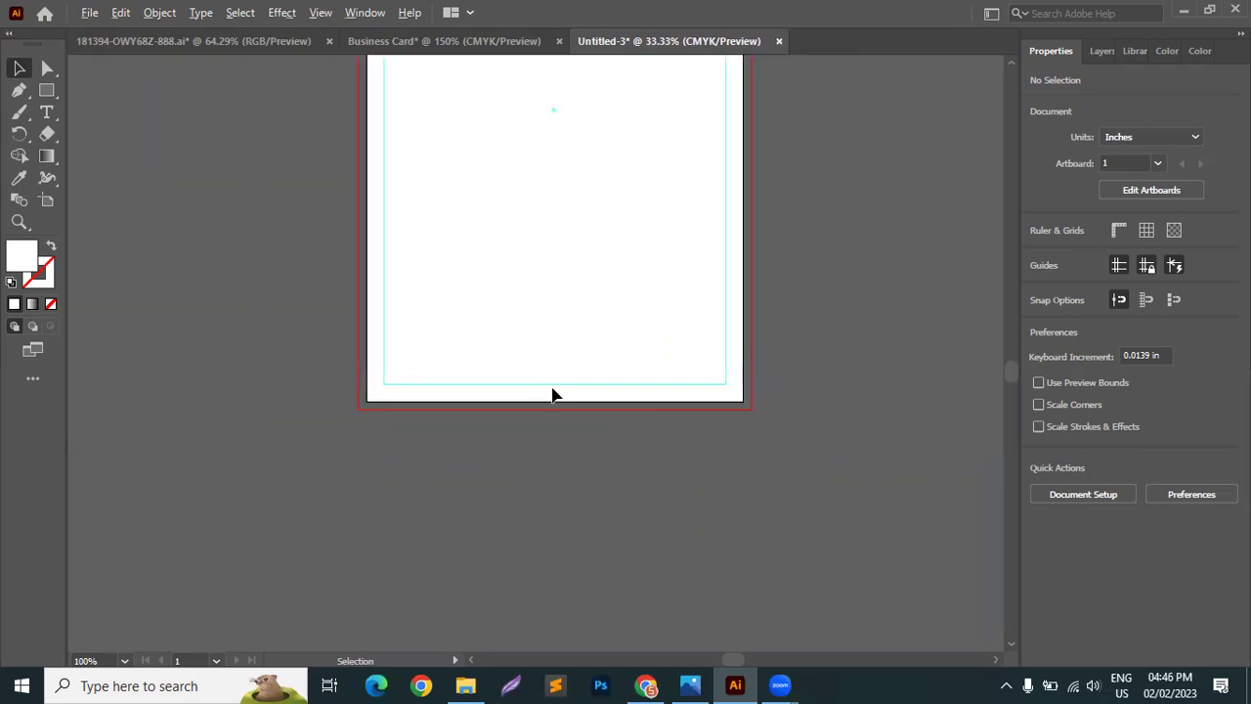
scroll(620, 354, up, 3)
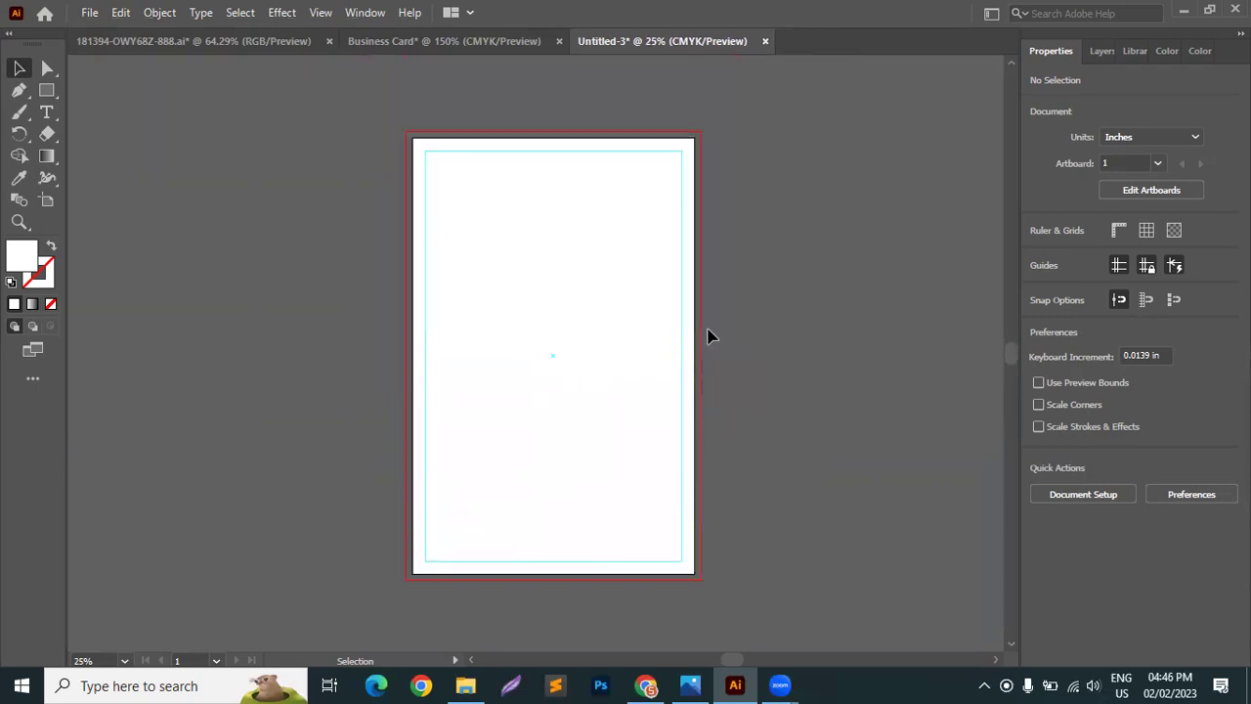
scroll(708, 335, up, 1)
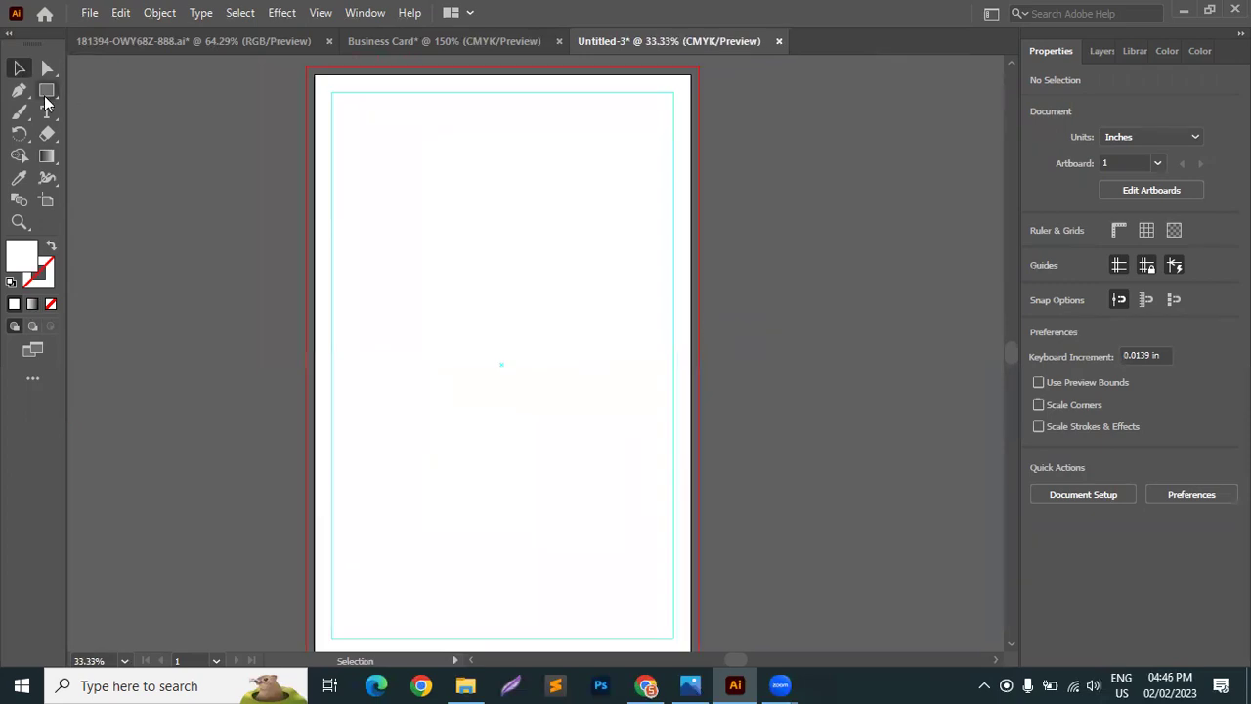
Draw a rectangle from the artboard's top-left corner over the top of the page.
right_click(45, 97)
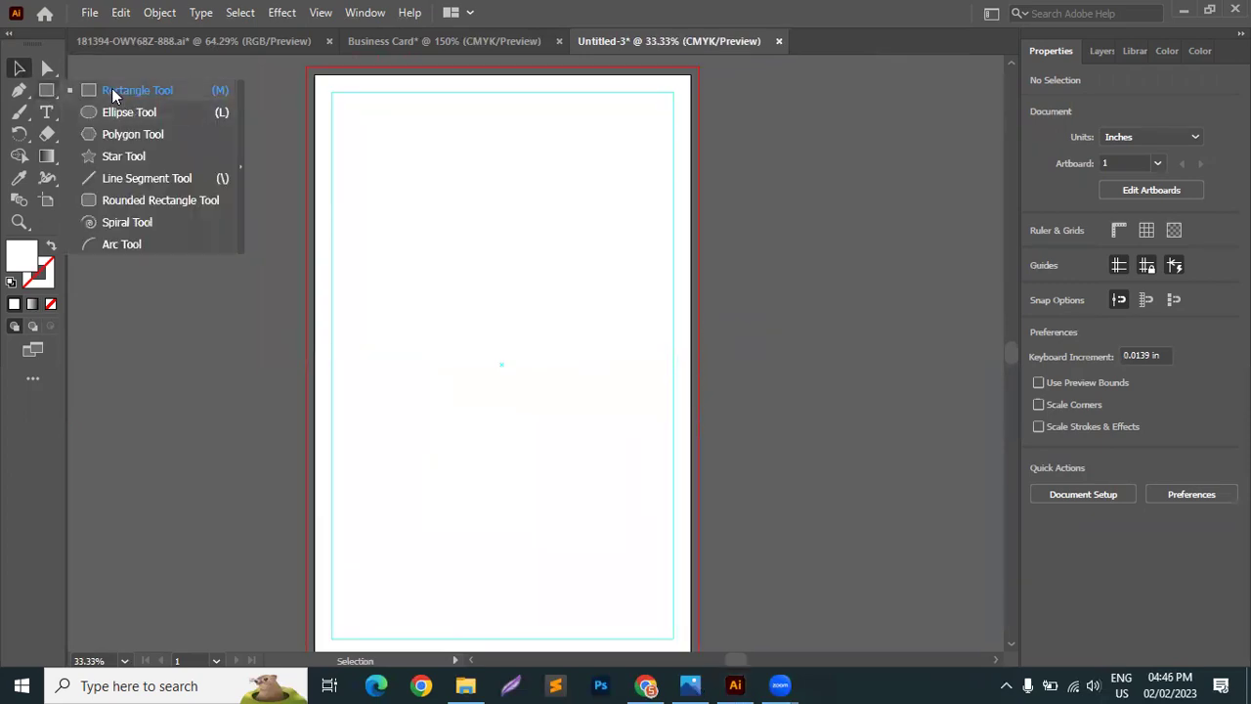
click(111, 90)
scroll(283, 86, up, 2)
drag(289, 94, 784, 422)
key(v)
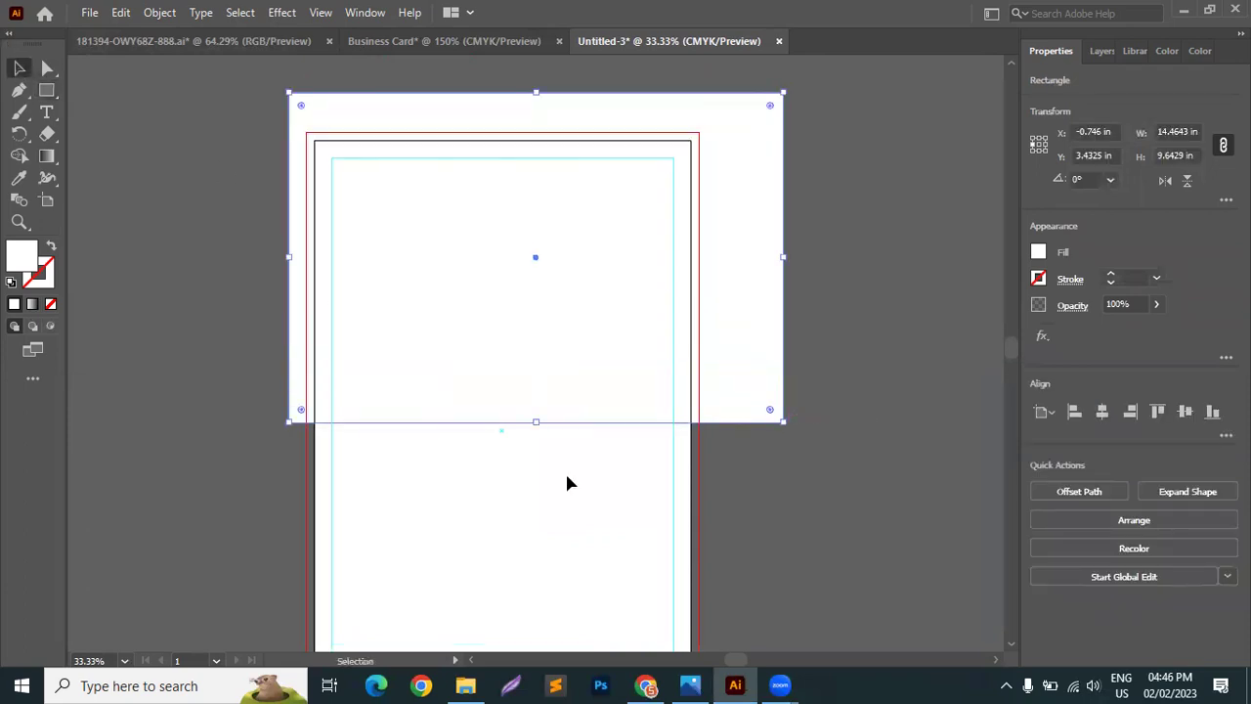
Bend the rectangle's bottom edge into a wave with the Anchor Point tool.
right_click(19, 90)
click(117, 112)
drag(539, 427, 432, 337)
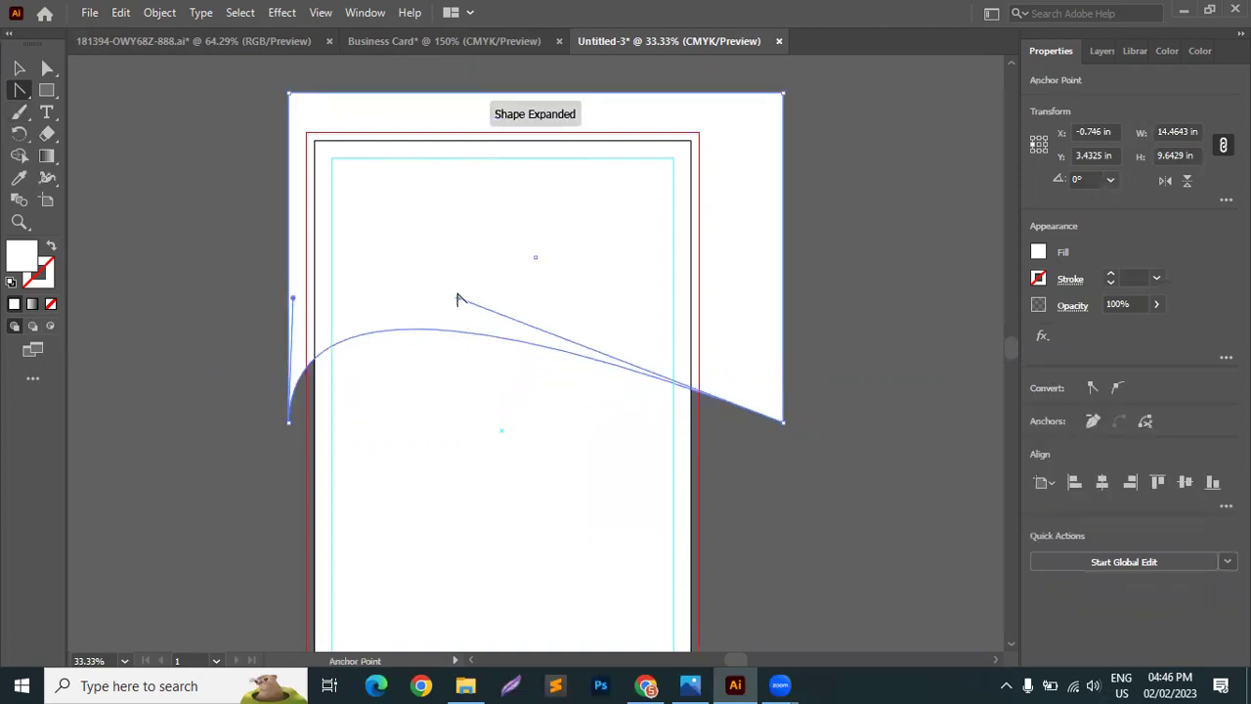
drag(458, 297, 429, 525)
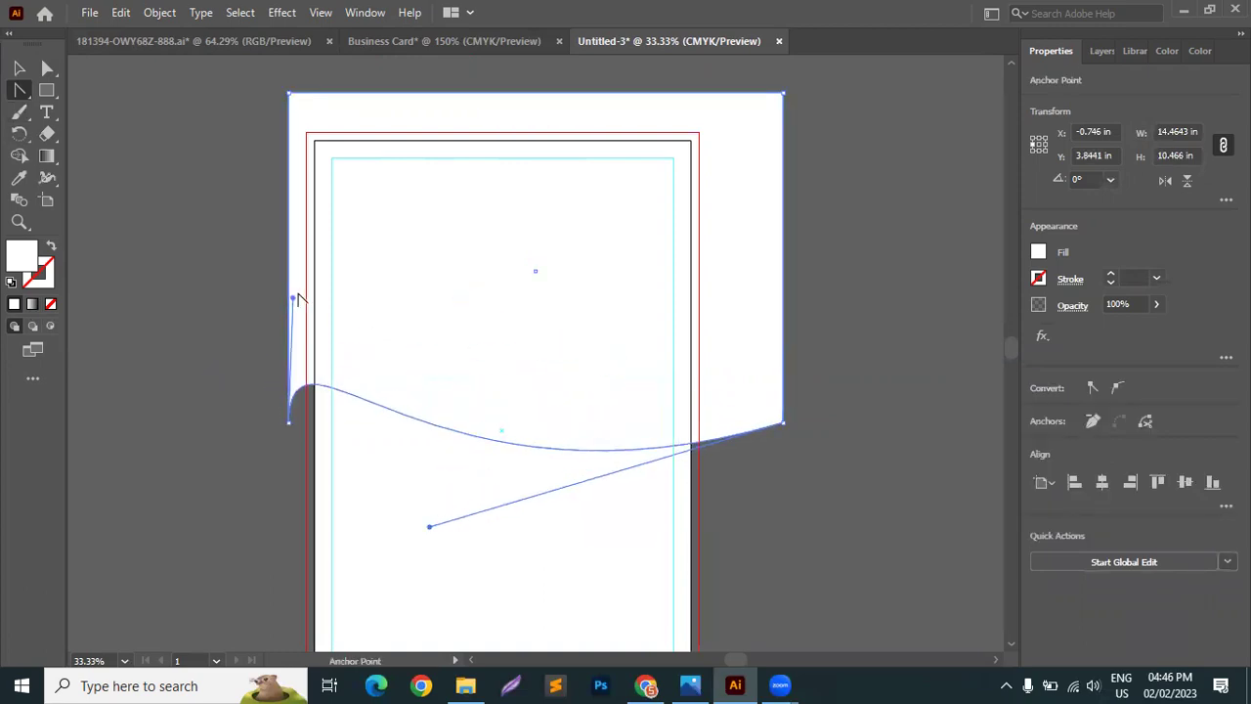
drag(293, 299, 532, 191)
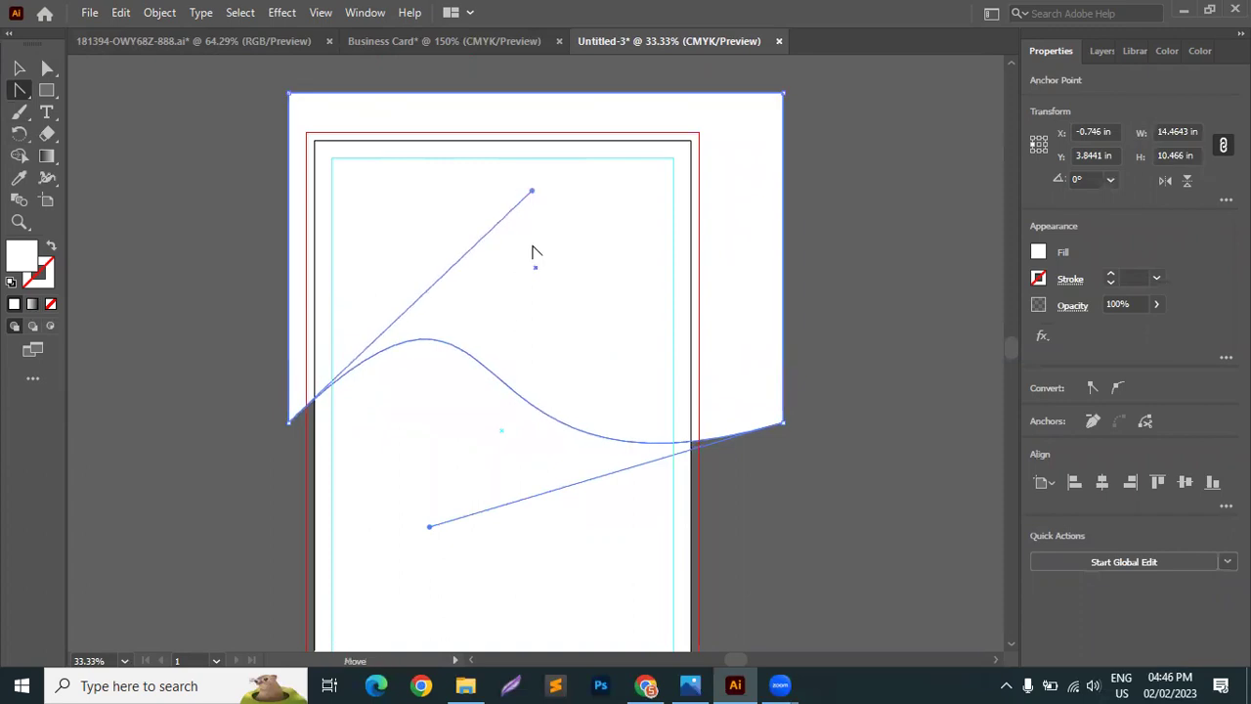
drag(426, 528, 558, 489)
Centre the wave-edged shape horizontally on the artboard.
click(18, 68)
drag(336, 190, 557, 510)
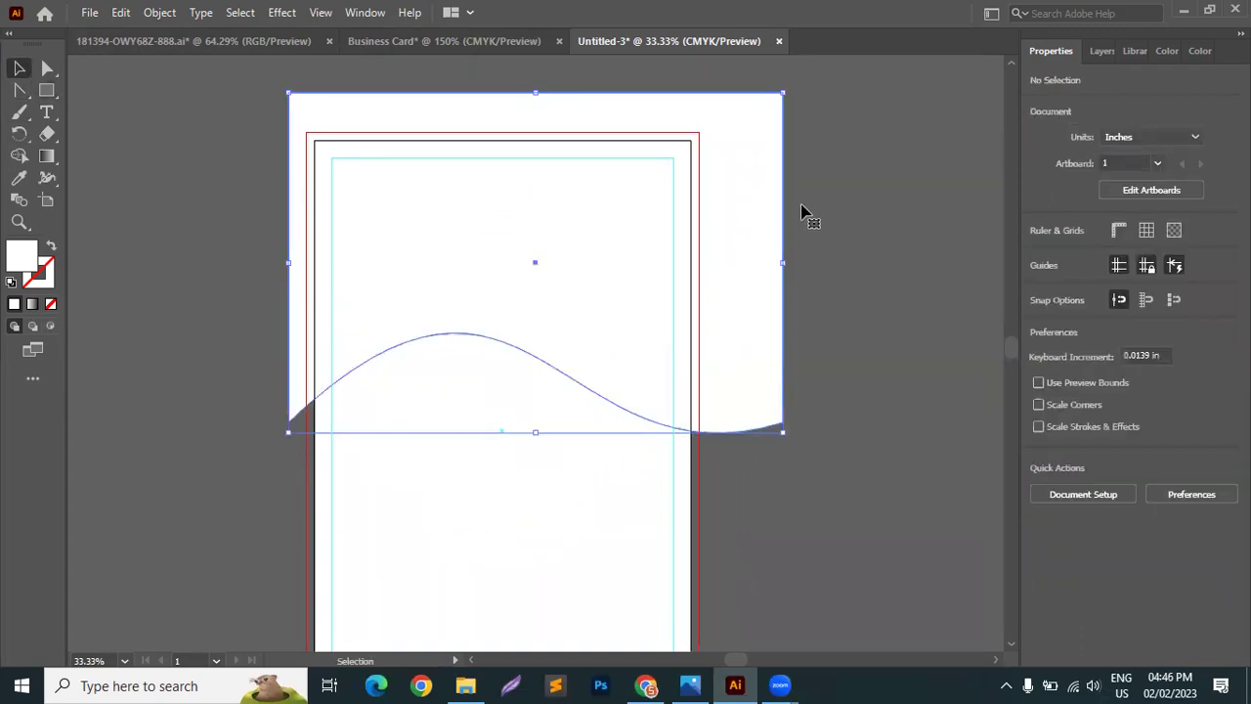
click(1101, 412)
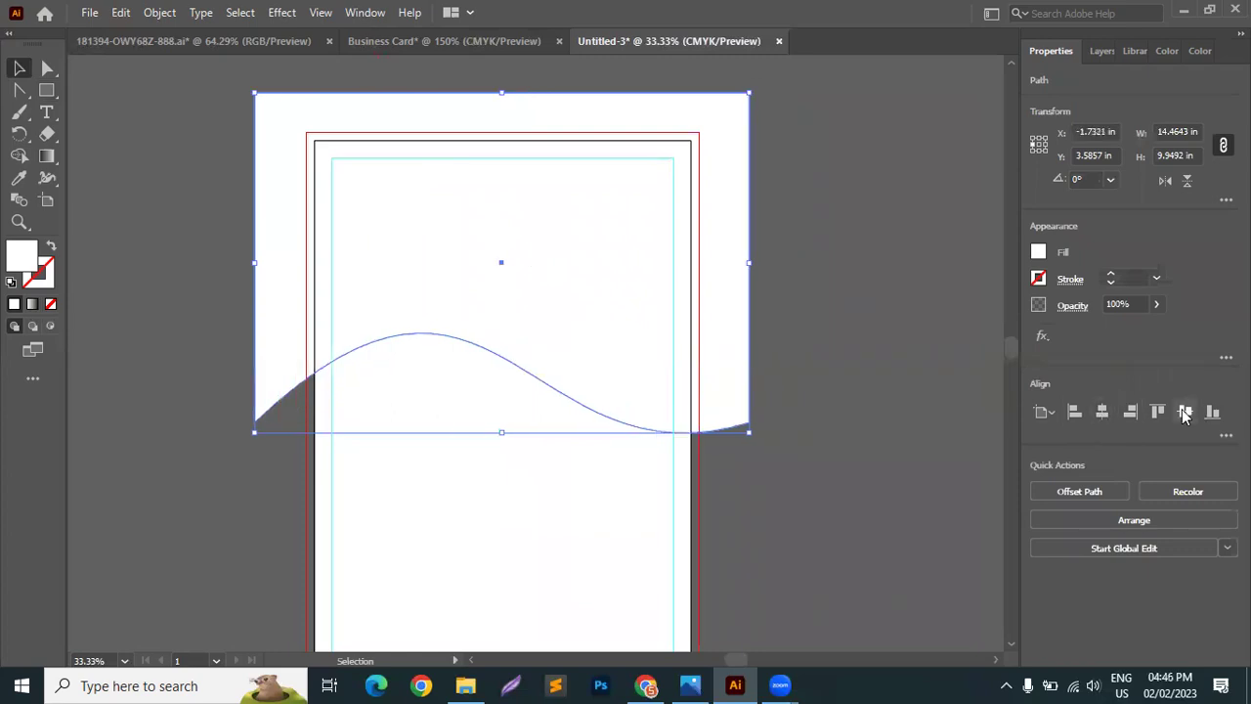
click(908, 289)
click(592, 343)
Refine the wave's end points and curve handle with Direct Selection to flatten the hump.
click(44, 65)
drag(749, 427, 762, 314)
drag(255, 422, 281, 420)
drag(526, 192, 431, 258)
drag(762, 314, 747, 342)
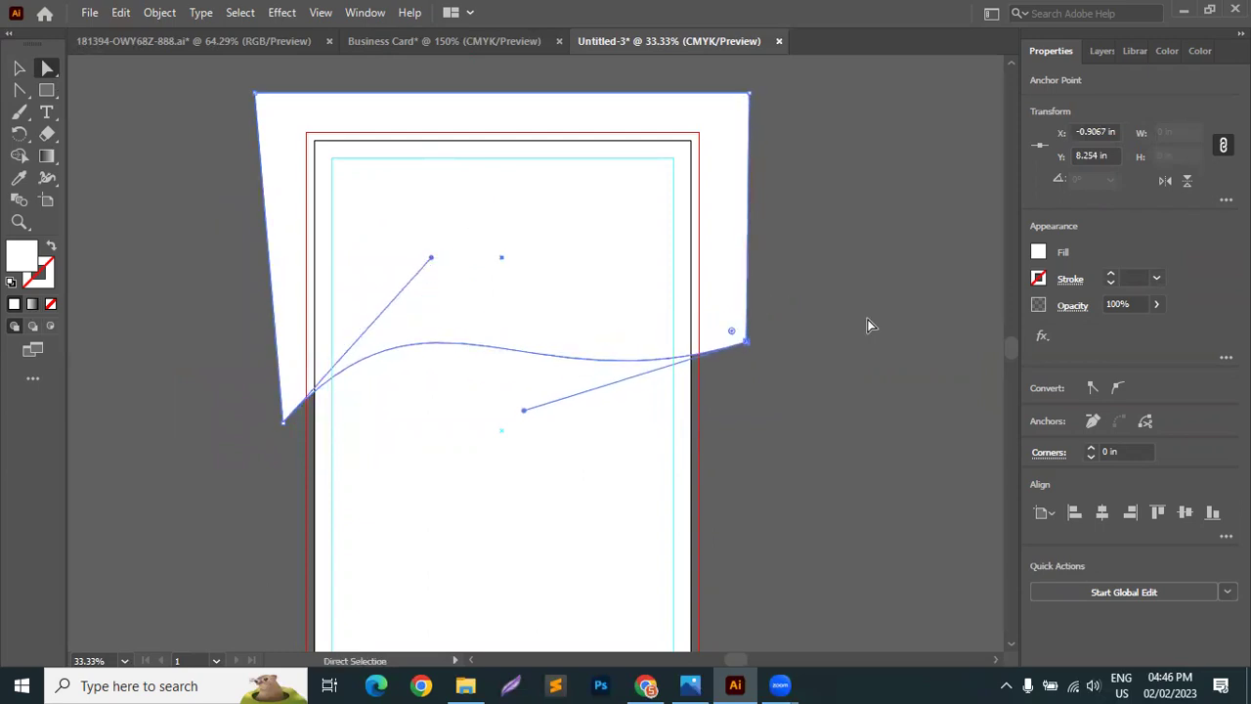
click(865, 323)
Fill the wave shape with red using the Color Picker.
click(19, 68)
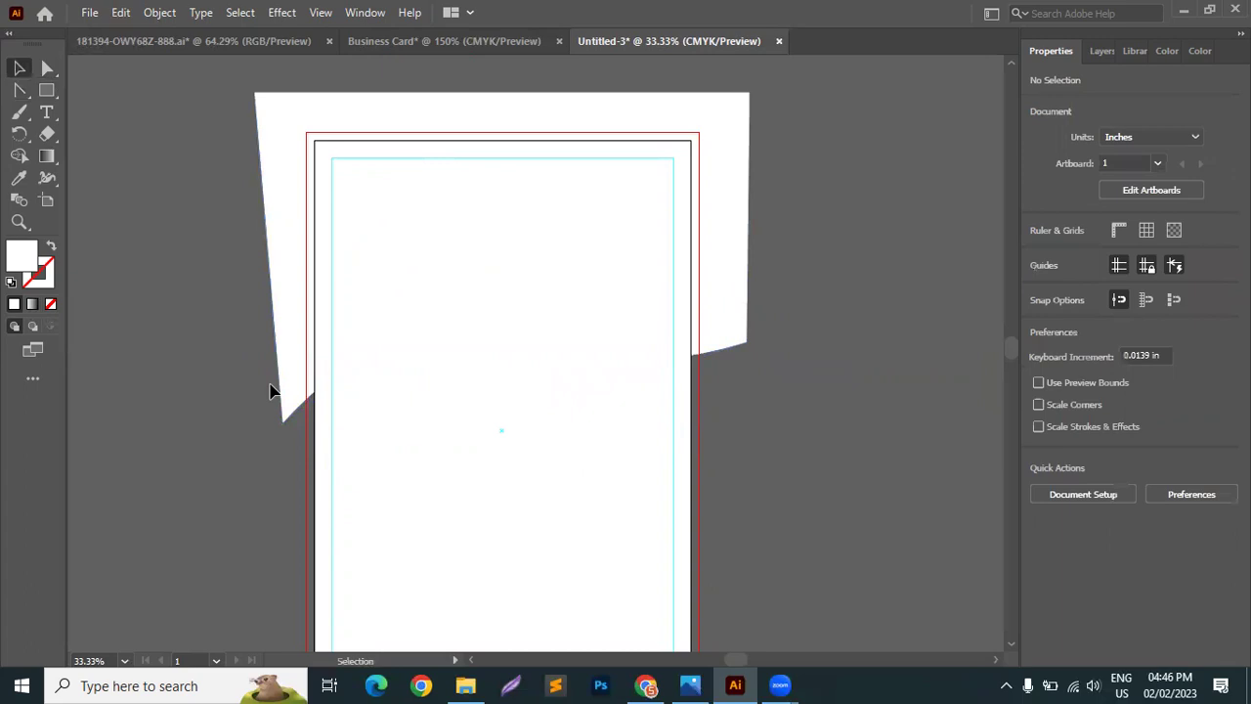
key(ctrl+a)
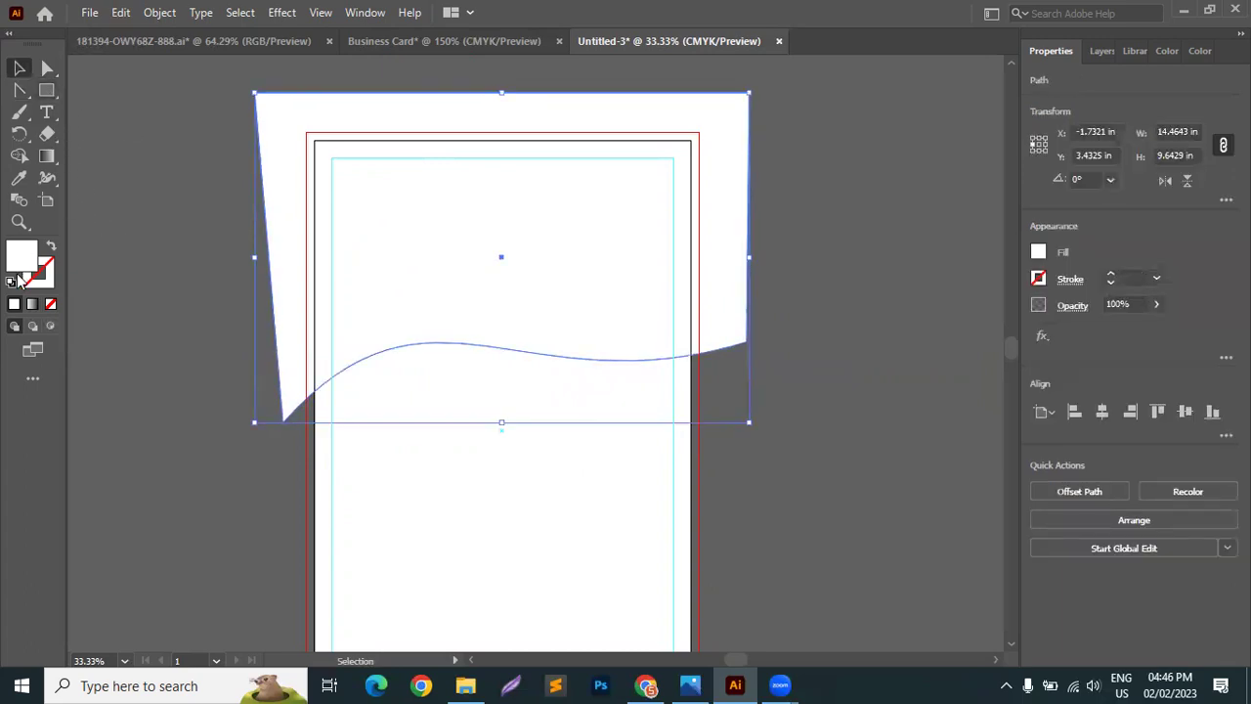
double_click(22, 256)
click(916, 215)
key(Return)
click(191, 223)
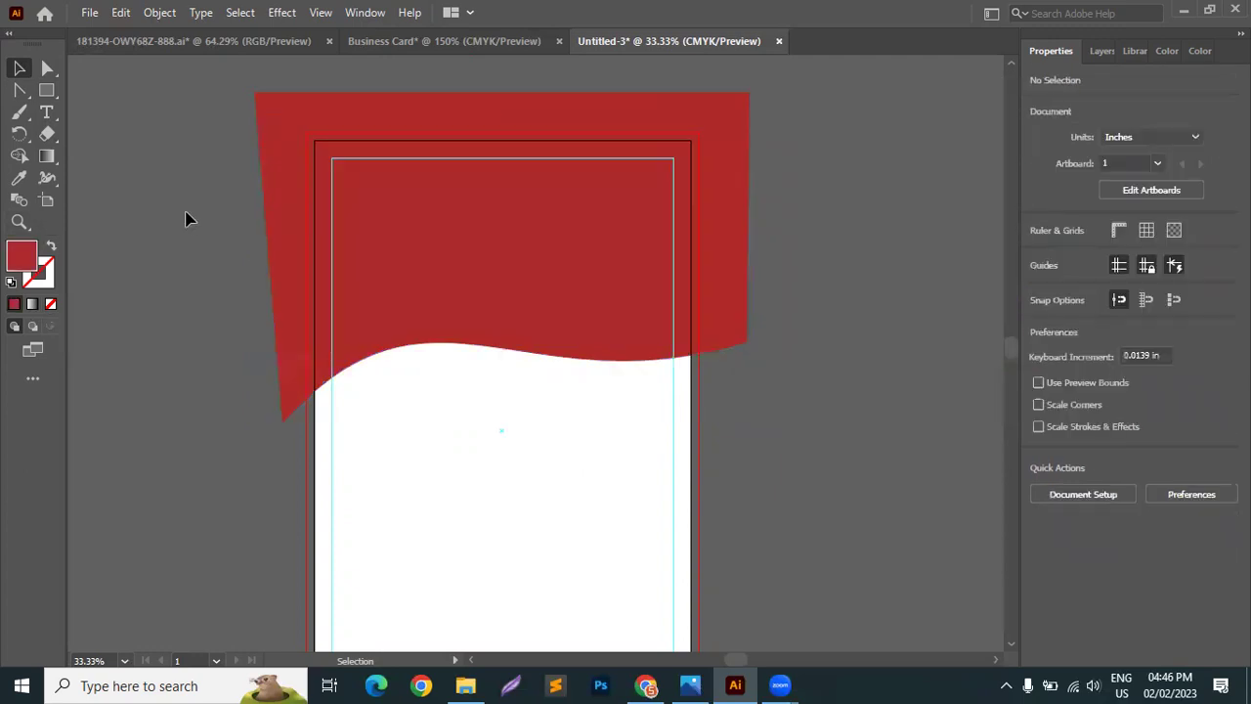
scroll(190, 223, down, 2)
Paste the flyer image, centre it horizontally and align it to the artboard's top edge.
key(ctrl+v)
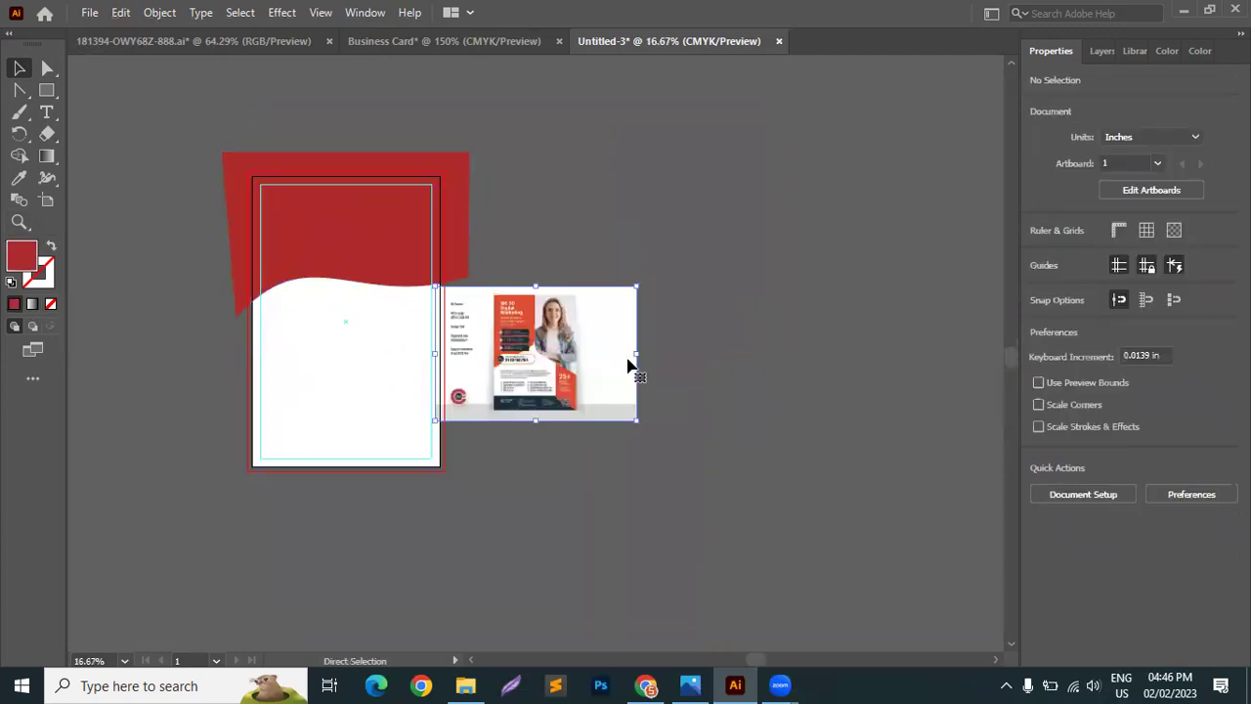
drag(577, 337, 358, 193)
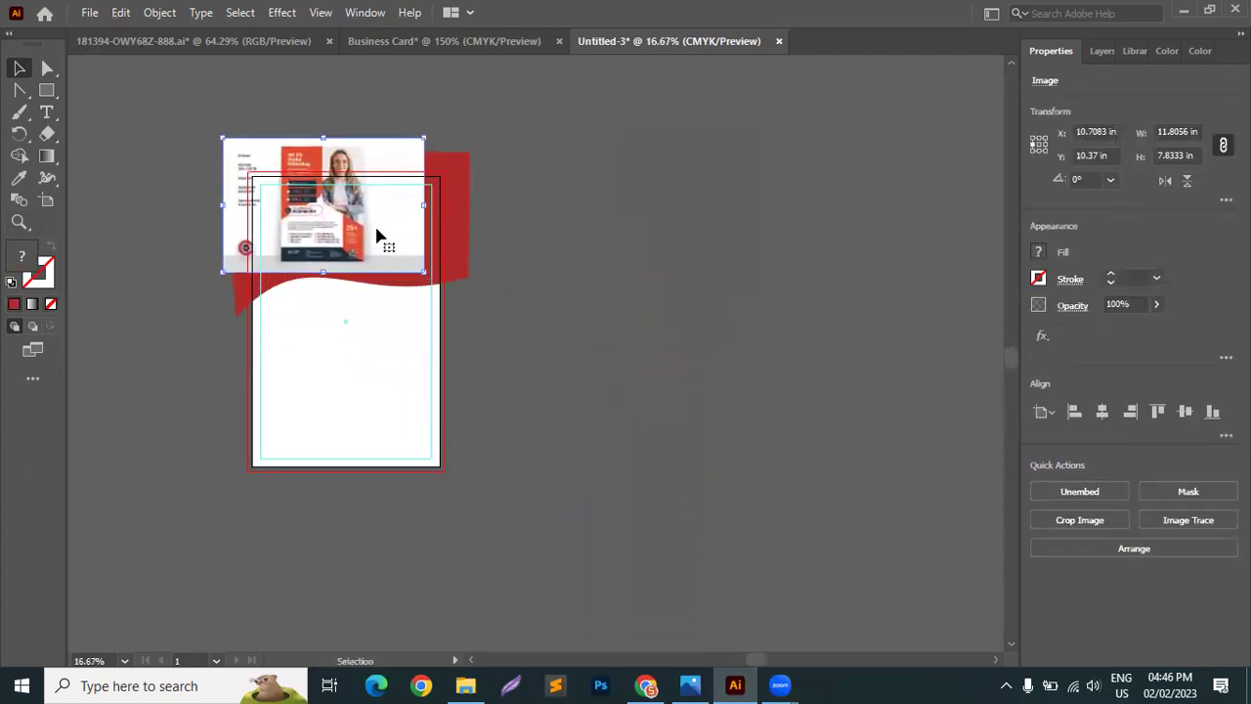
scroll(326, 210, up, 1)
click(1102, 412)
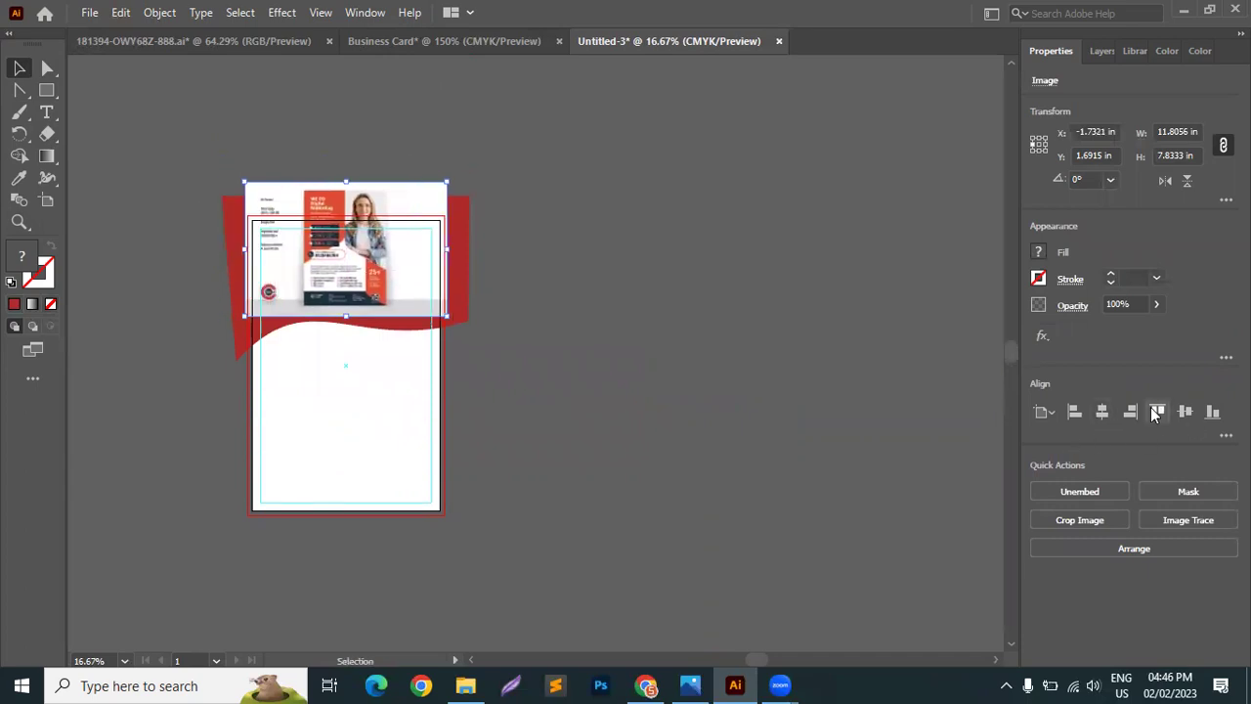
click(1157, 411)
click(772, 293)
scroll(279, 279, up, 2)
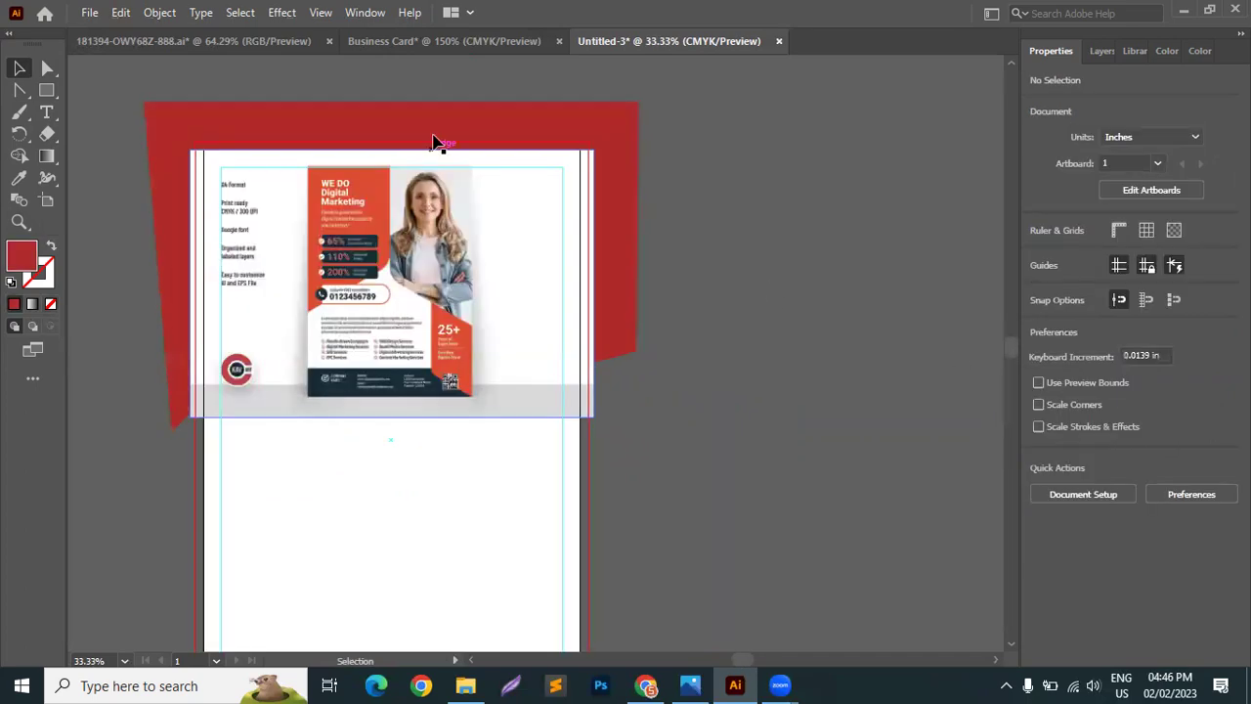
click(553, 245)
Send the flyer image behind the red wave header shape.
right_click(467, 243)
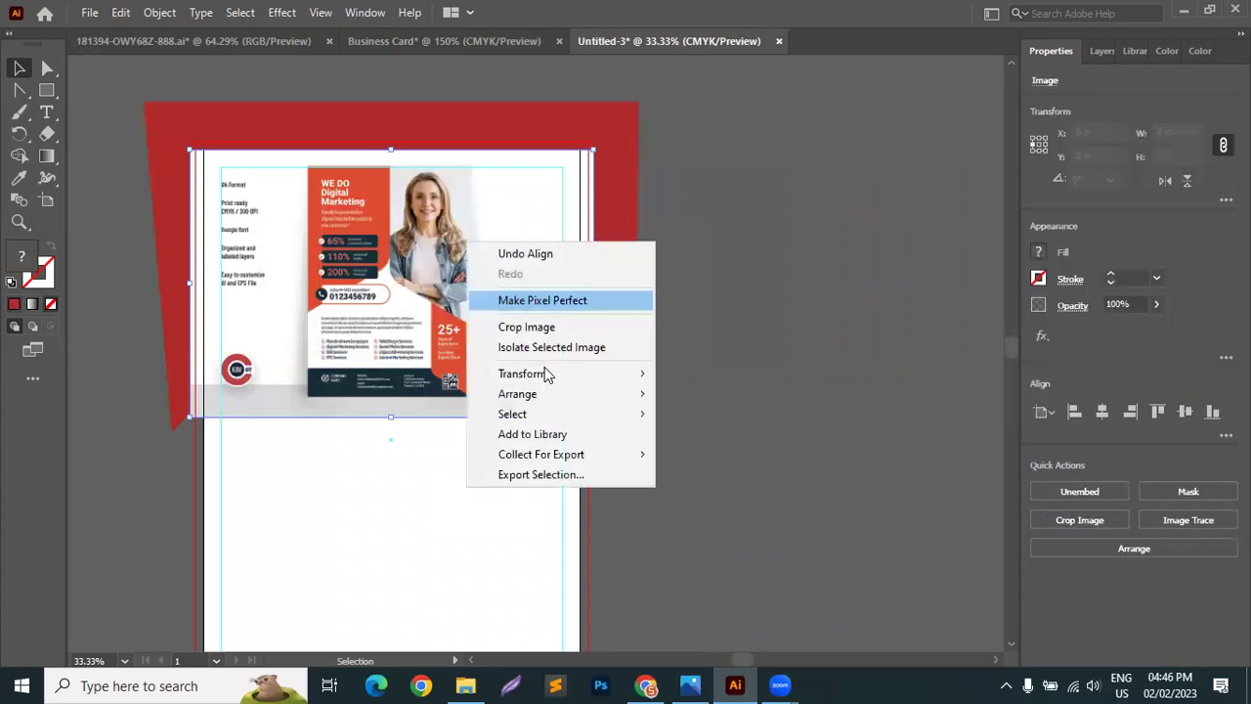
mouse_move(528, 396)
click(714, 454)
Select the wave shape and flyer together and make a clipping mask from them.
drag(743, 260, 477, 354)
right_click(492, 268)
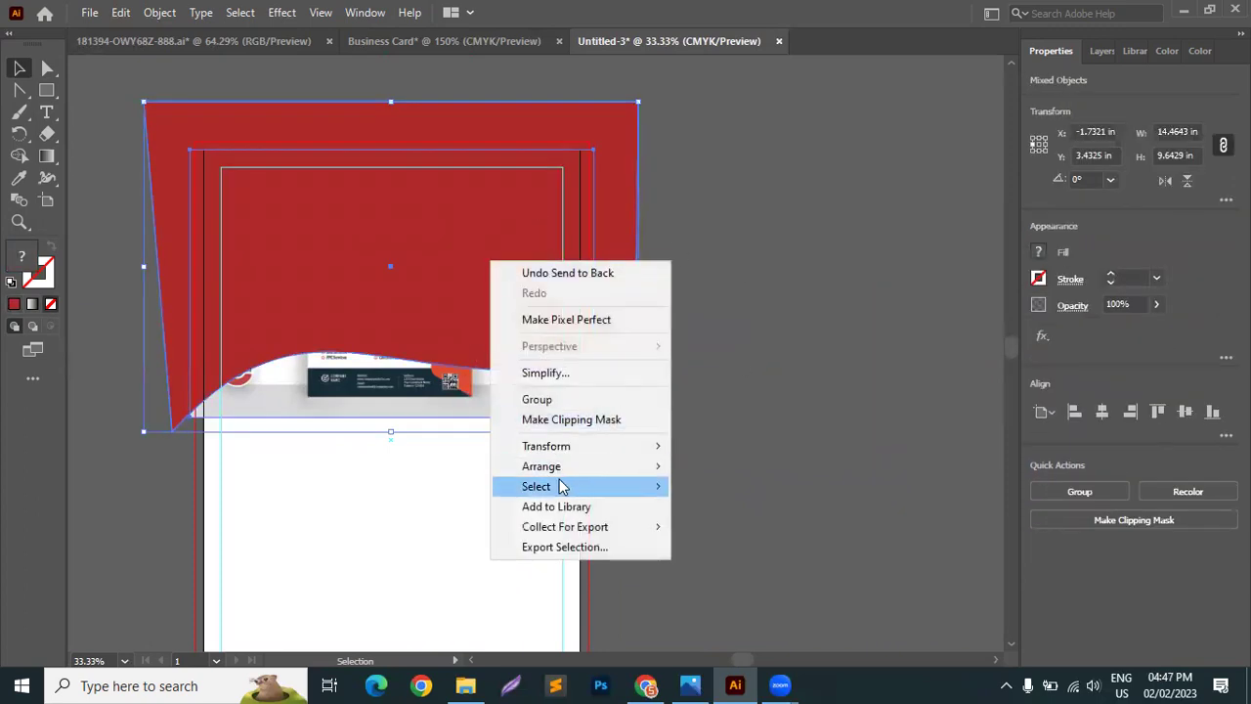
click(754, 399)
click(434, 434)
drag(672, 251, 433, 280)
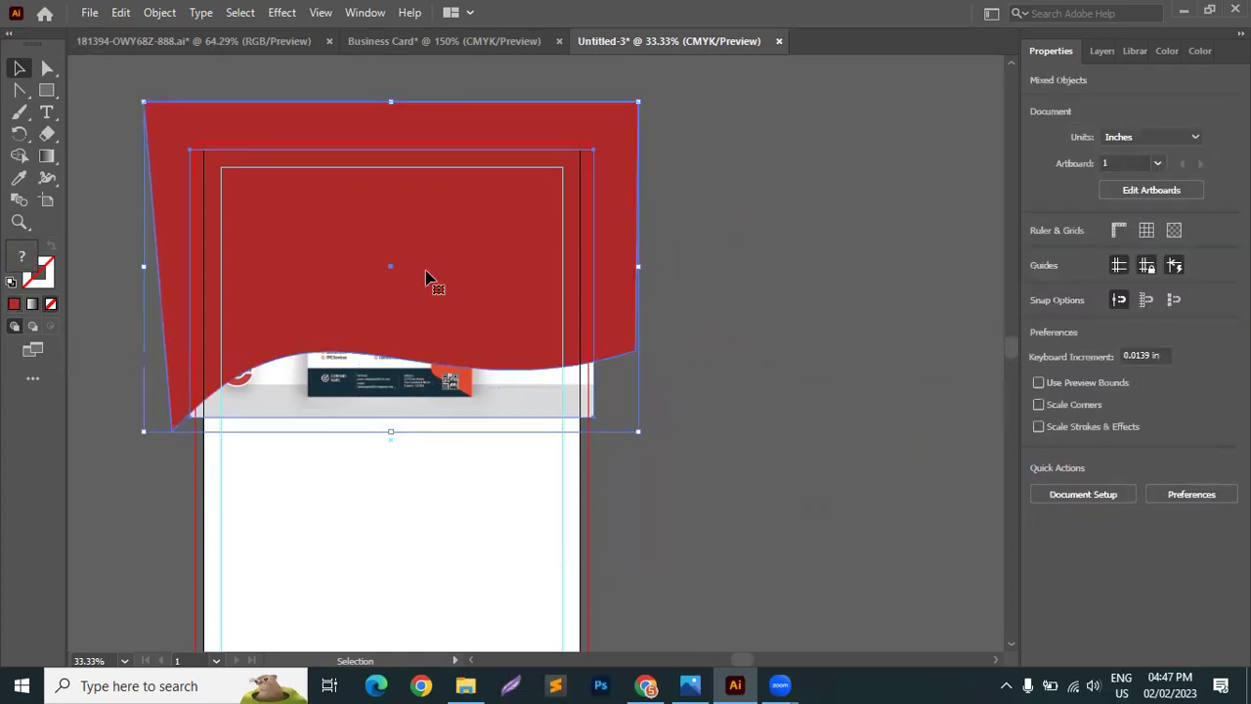
right_click(426, 272)
click(493, 436)
click(753, 350)
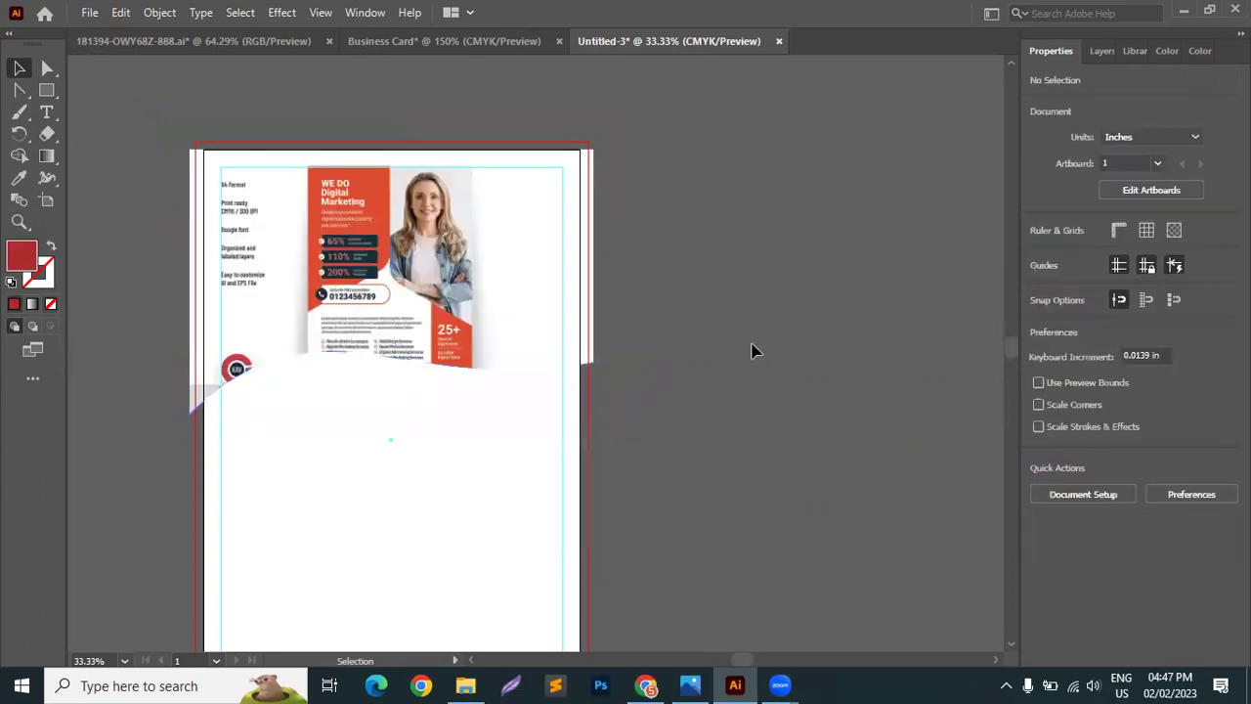
click(307, 322)
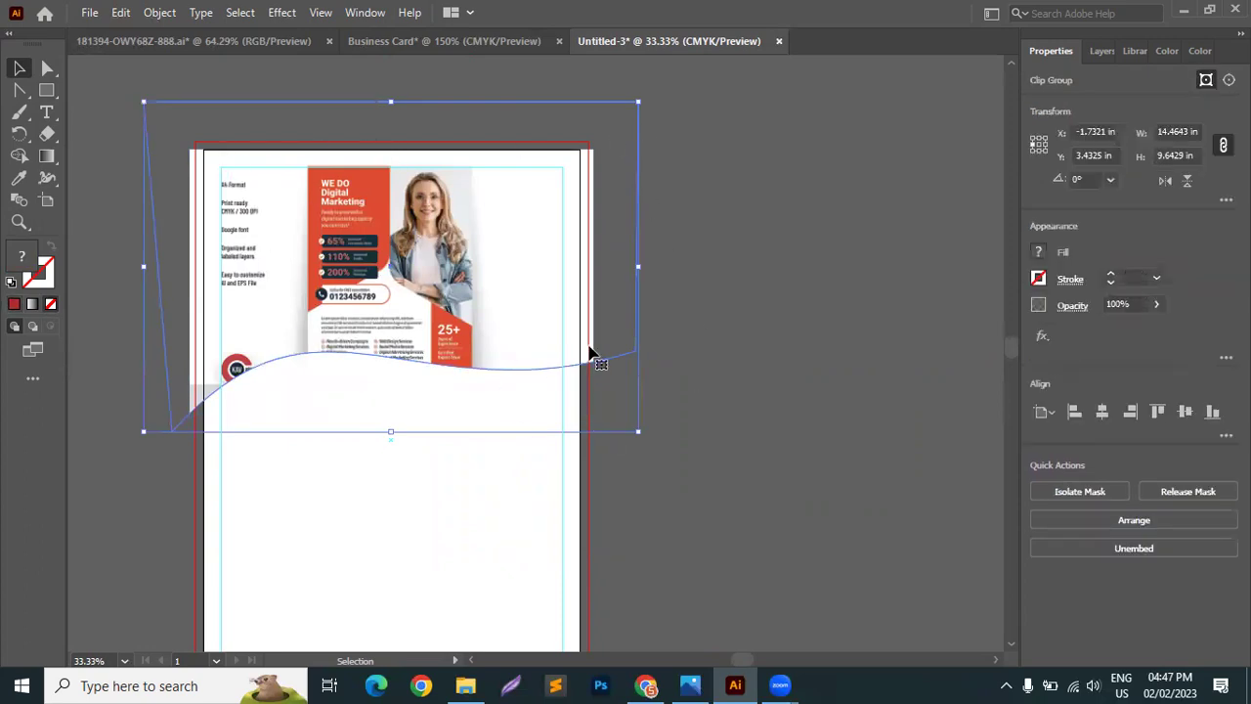
click(664, 346)
Draw a red rectangle spanning the artboard width, aligned to the top edge over the flyer.
right_click(49, 90)
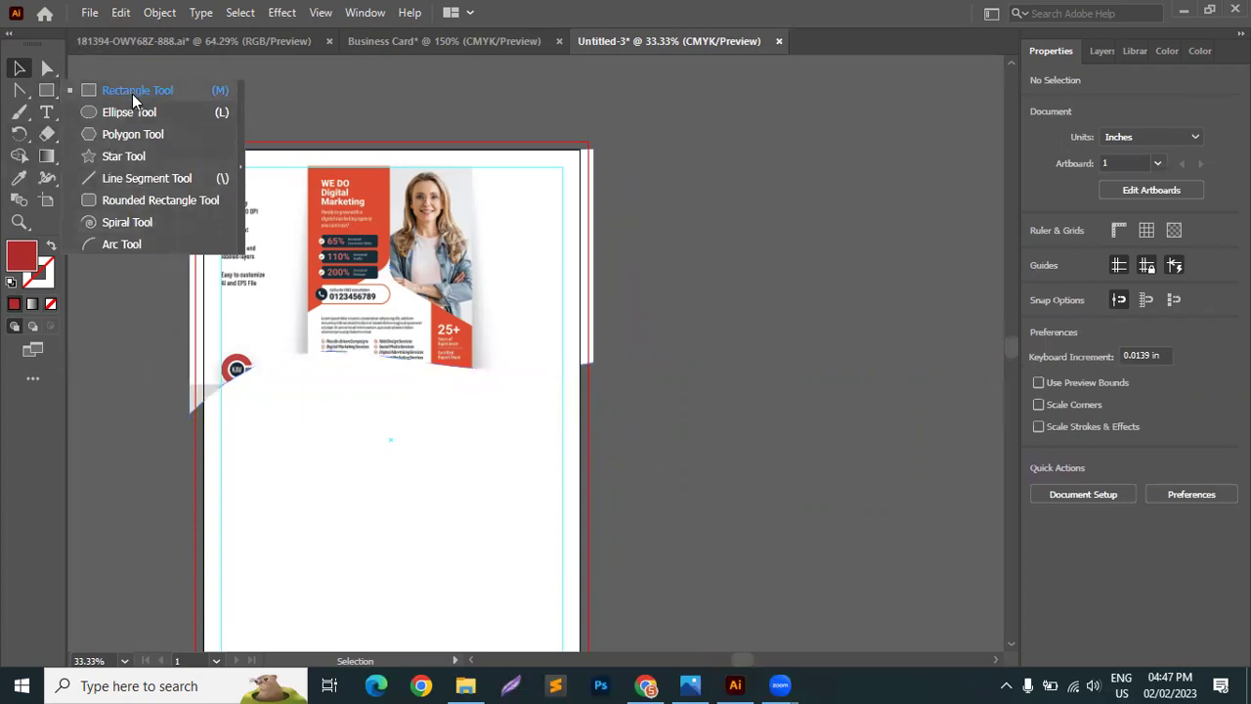
click(134, 91)
drag(285, 444, 422, 516)
click(19, 67)
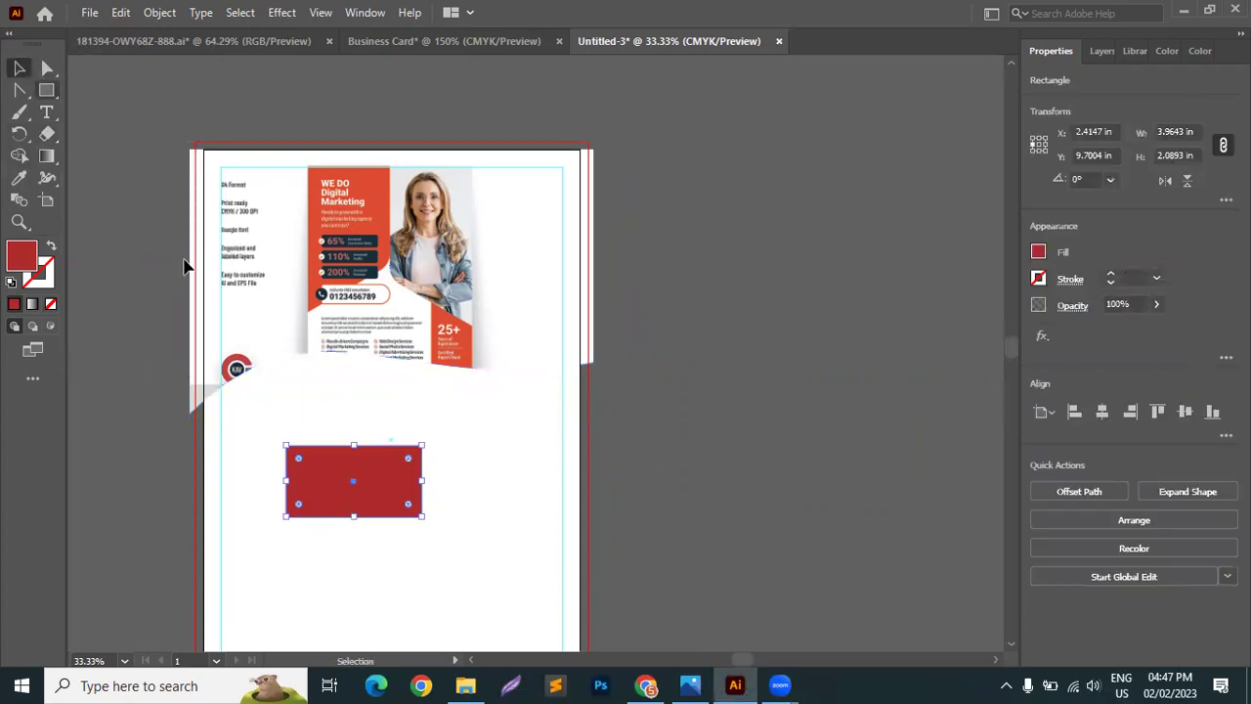
drag(316, 499, 580, 459)
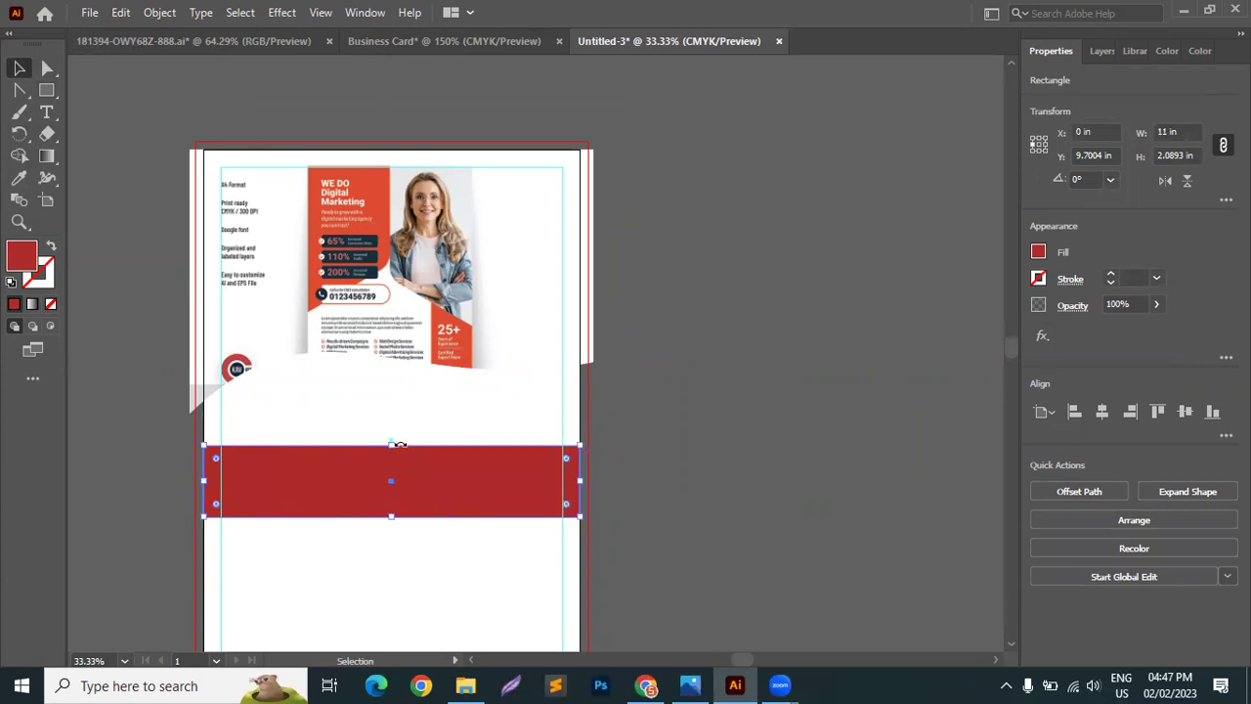
drag(394, 445, 390, 335)
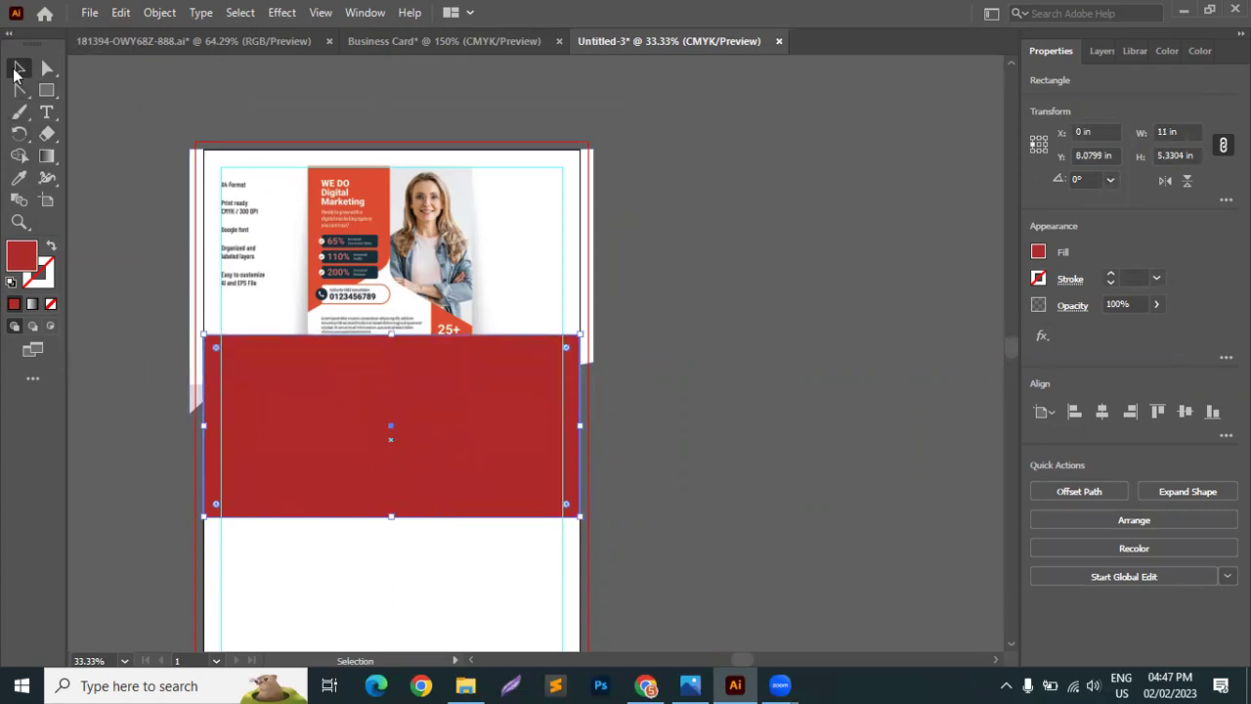
click(1157, 410)
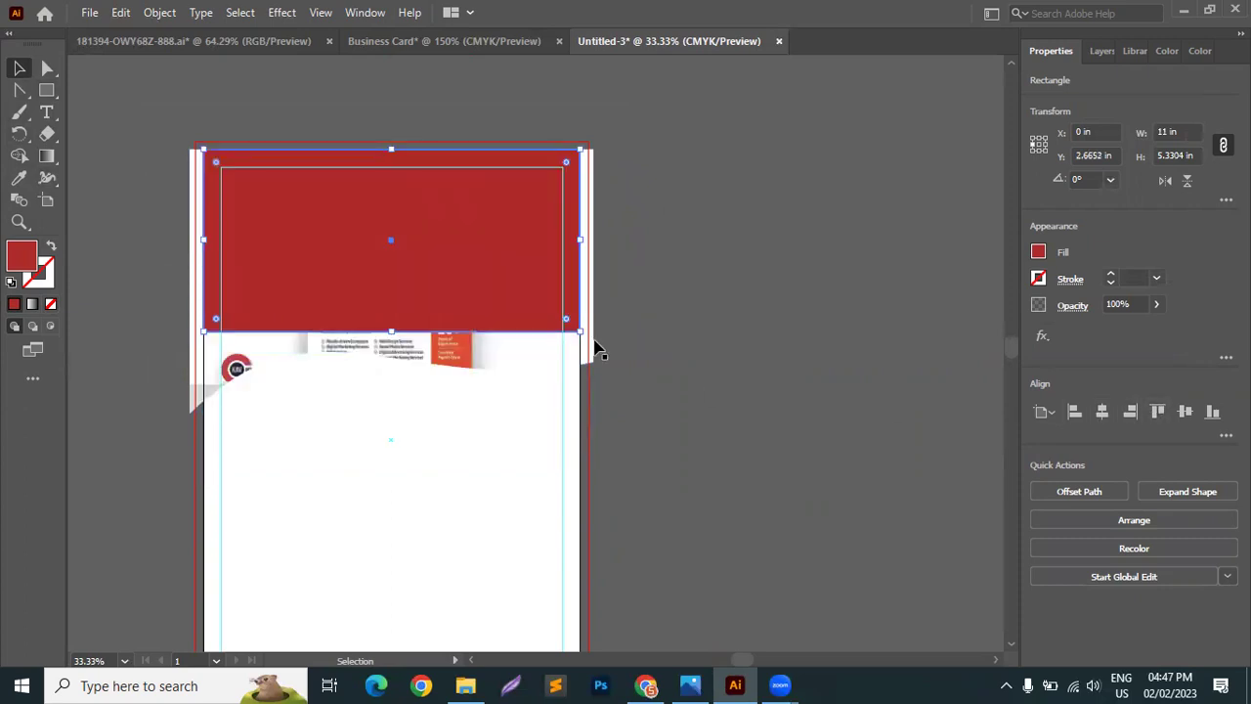
drag(390, 332, 388, 418)
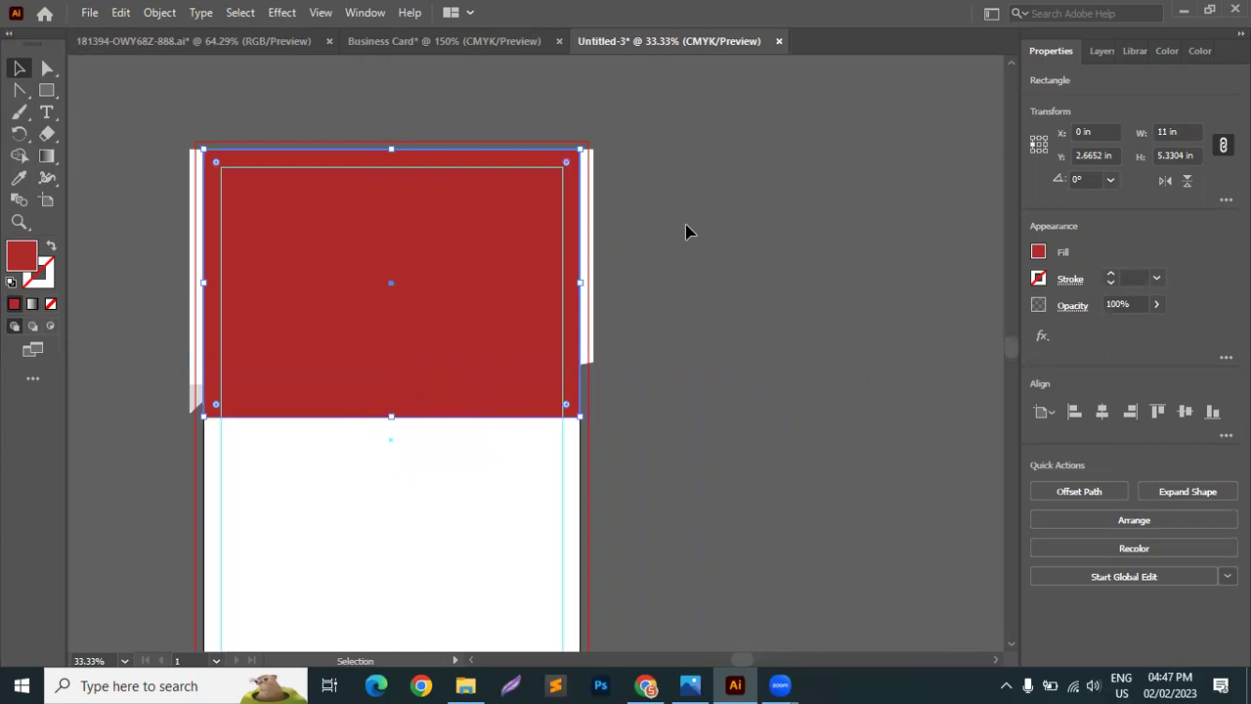
Clip the masked flyer to the rectangle so it stops at the artboard edges.
key(ctrl+a)
right_click(396, 332)
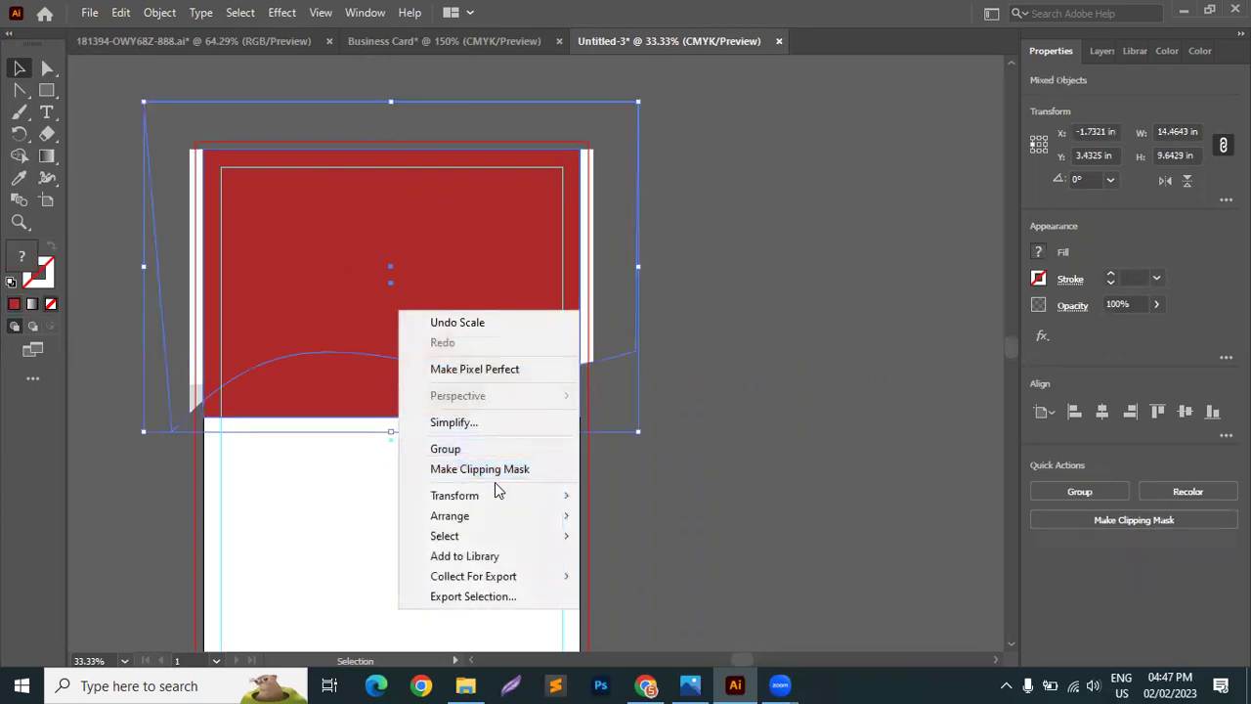
click(489, 469)
click(580, 500)
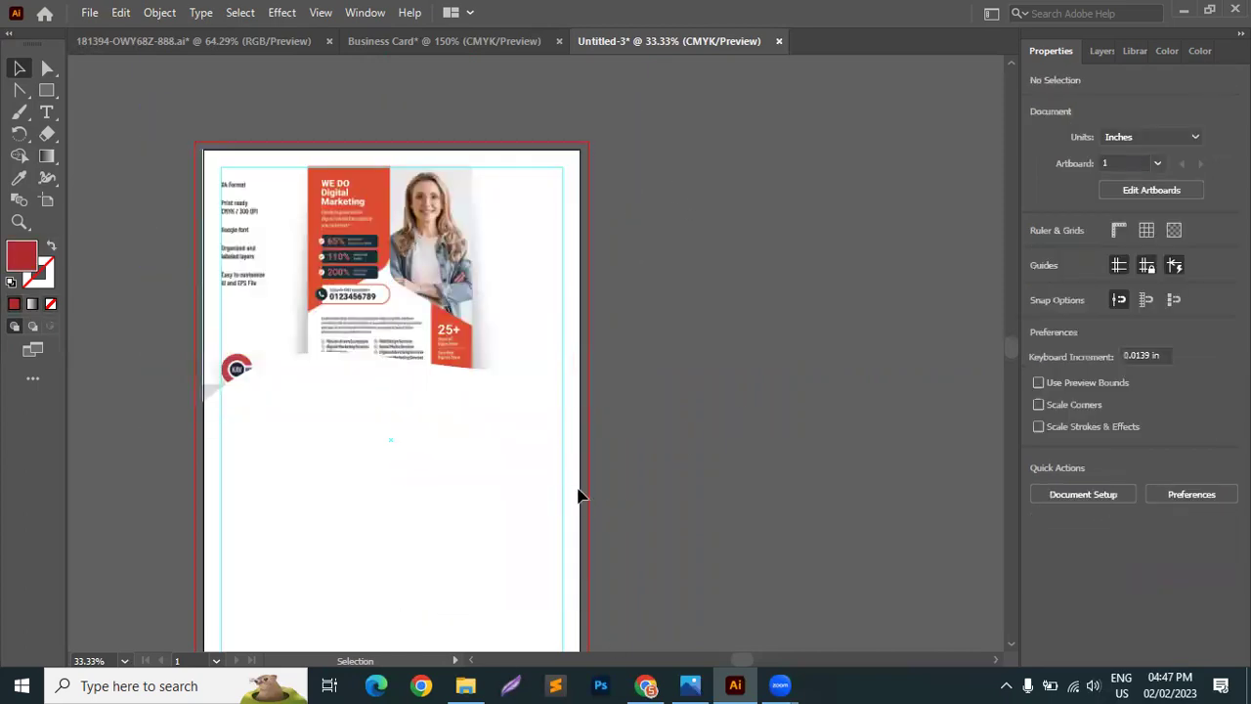
Inspect the clip group in isolation mode, then draw a new red rectangle on the artboard's left side.
right_click(455, 283)
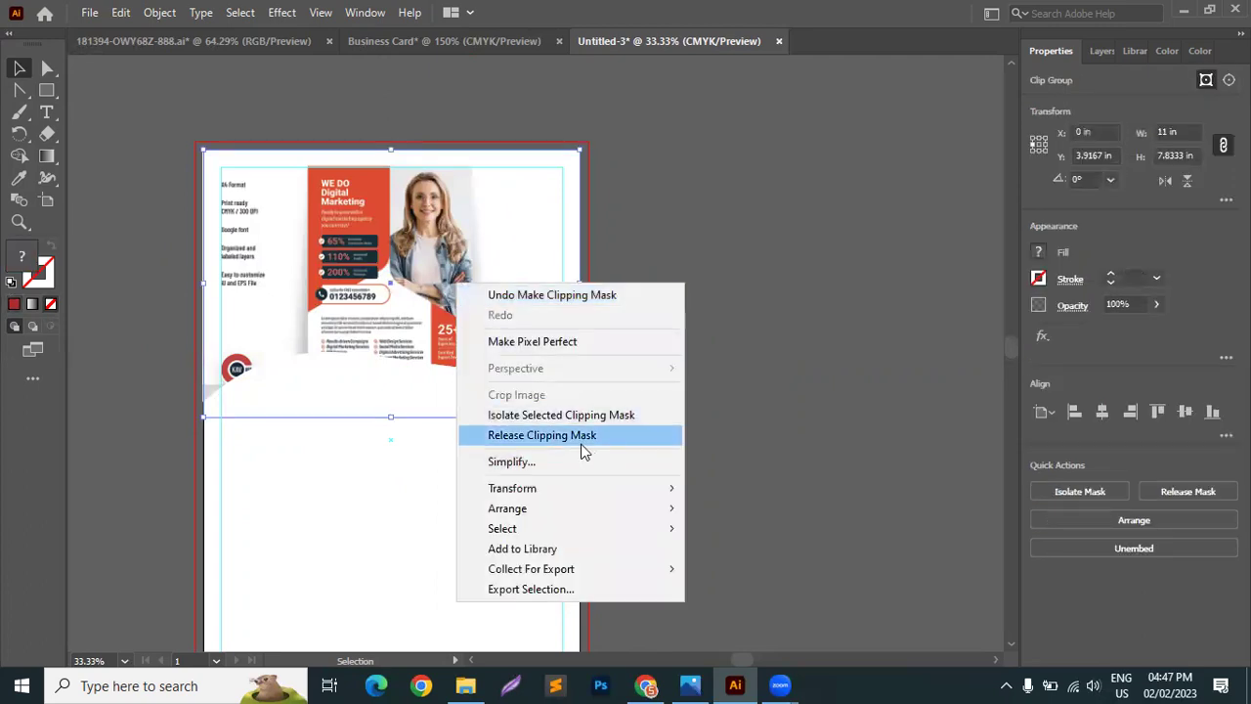
click(726, 307)
click(726, 307)
click(307, 287)
double_click(306, 288)
click(307, 288)
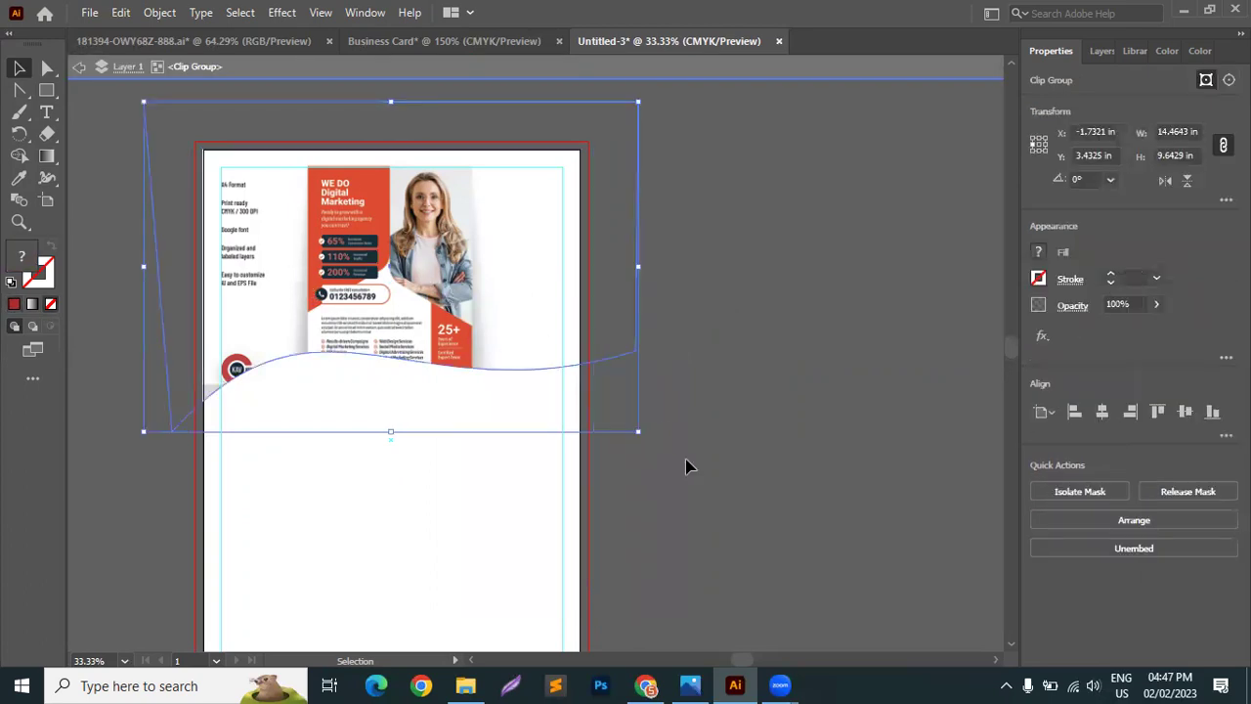
click(849, 302)
double_click(645, 453)
drag(46, 90, 98, 92)
drag(230, 256, 410, 486)
Align the red rectangle top-left and stretch it to the full 11 × 17 in page.
click(16, 67)
click(1073, 411)
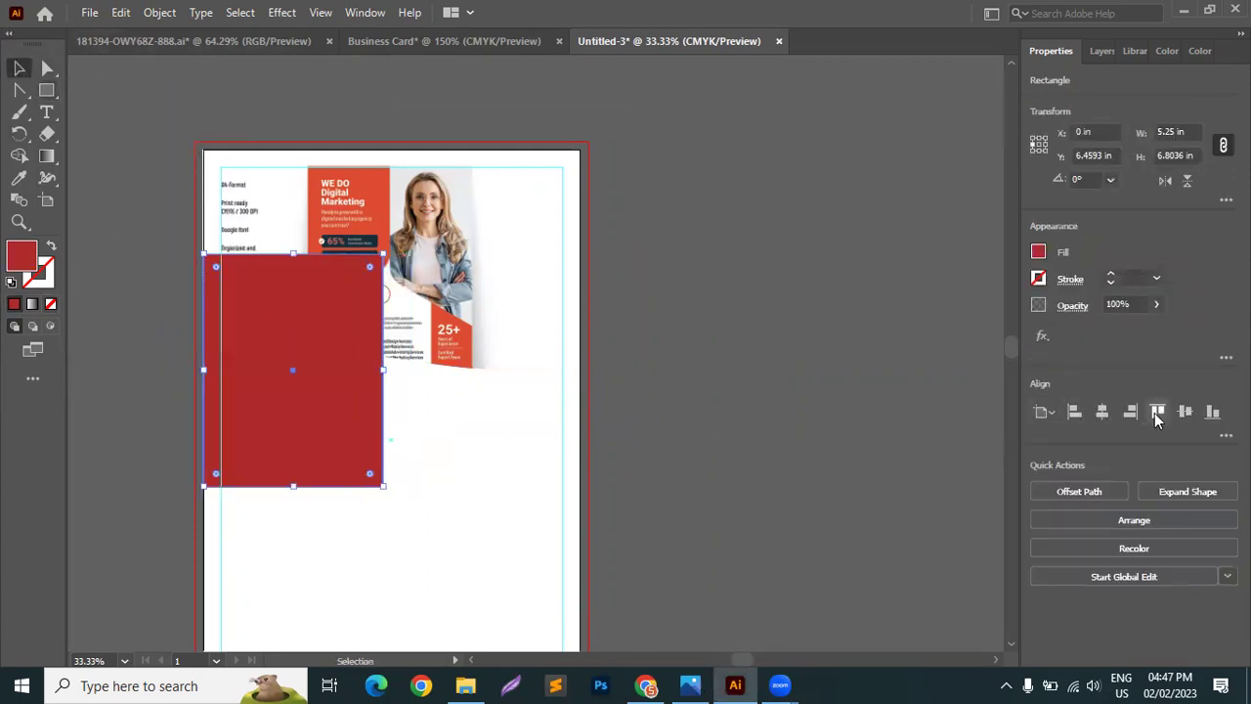
click(1157, 411)
scroll(284, 171, down, 3)
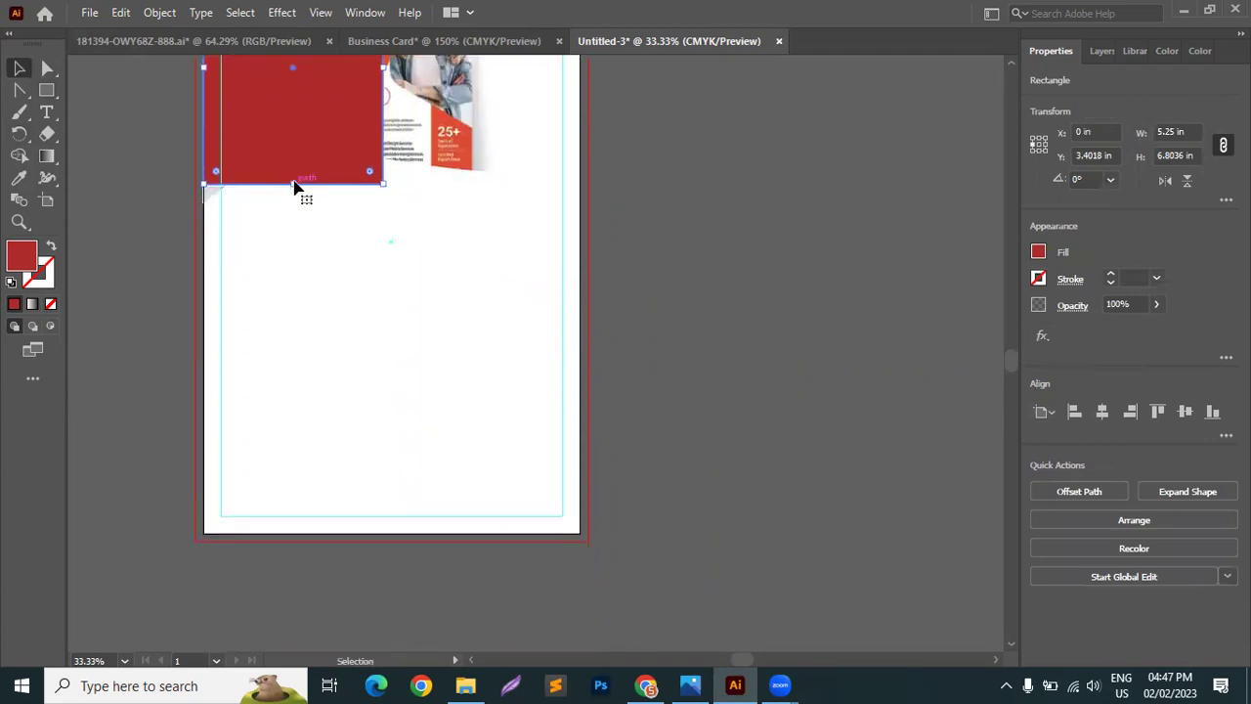
drag(295, 185, 307, 533)
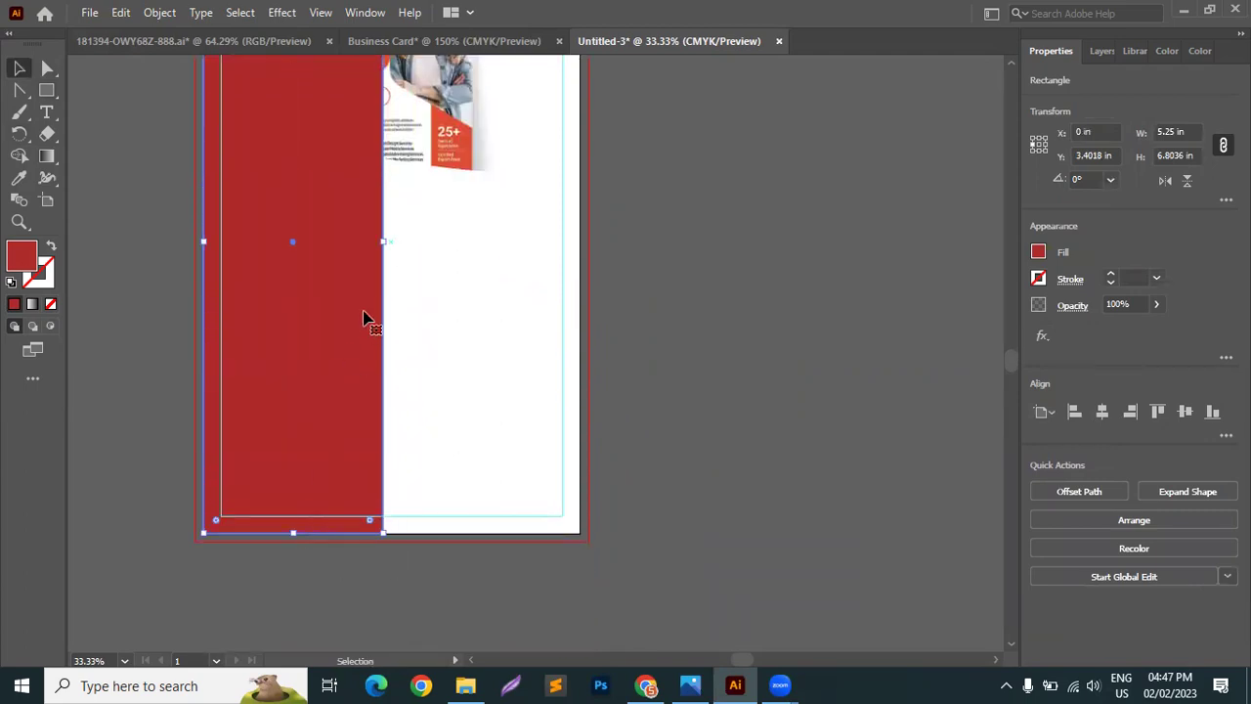
drag(384, 241, 579, 239)
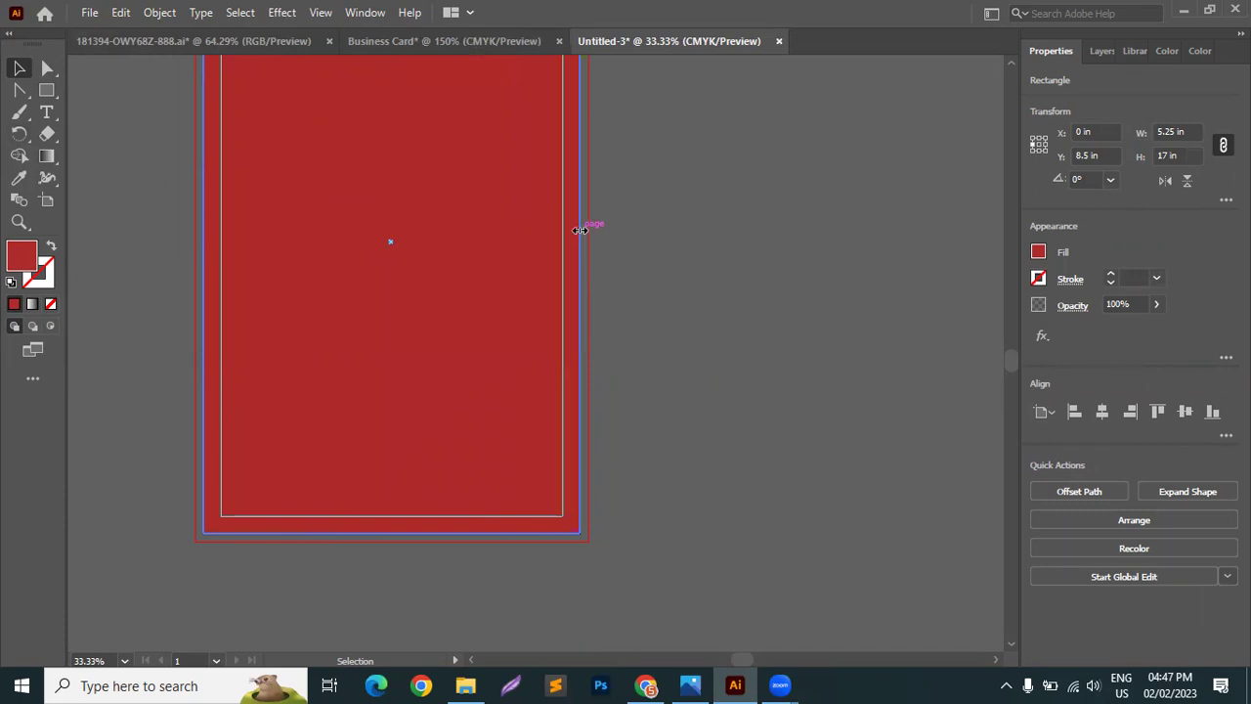
Send the page-sized rectangle behind all the flyer artwork.
right_click(315, 240)
mouse_move(371, 574)
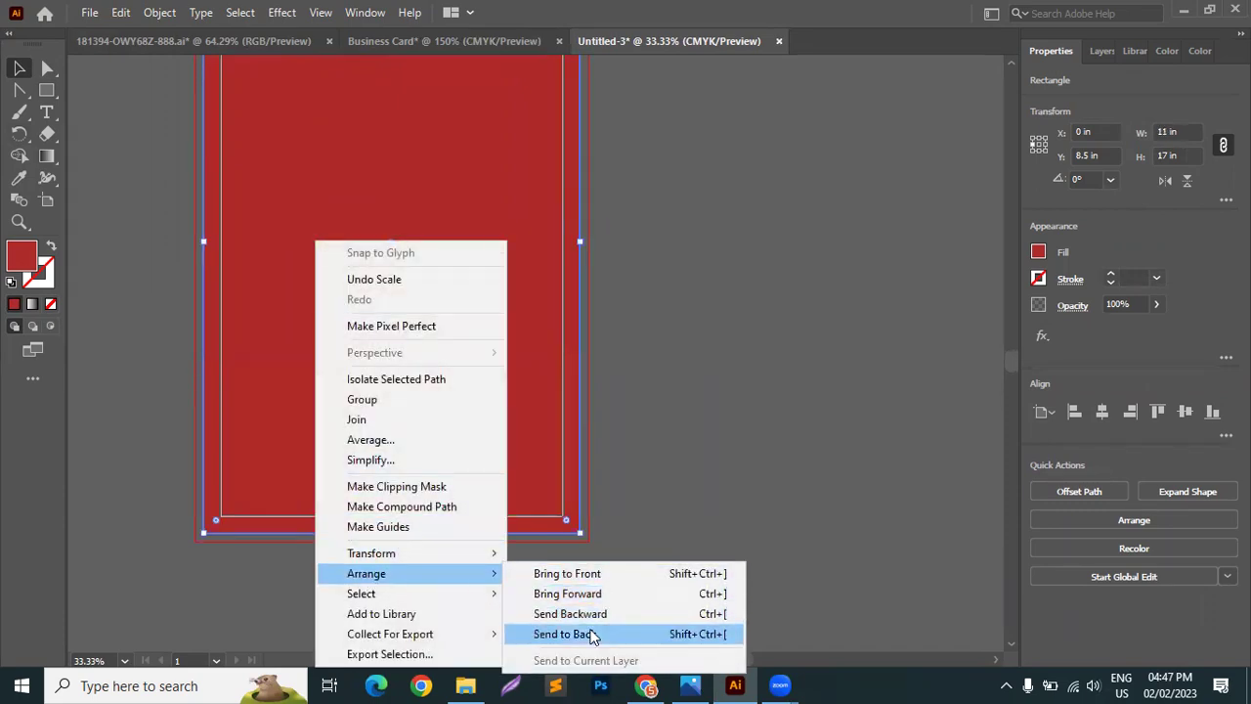
click(592, 634)
Fill the background rectangle with the flyer's dark navy using the Eyedropper.
double_click(10, 262)
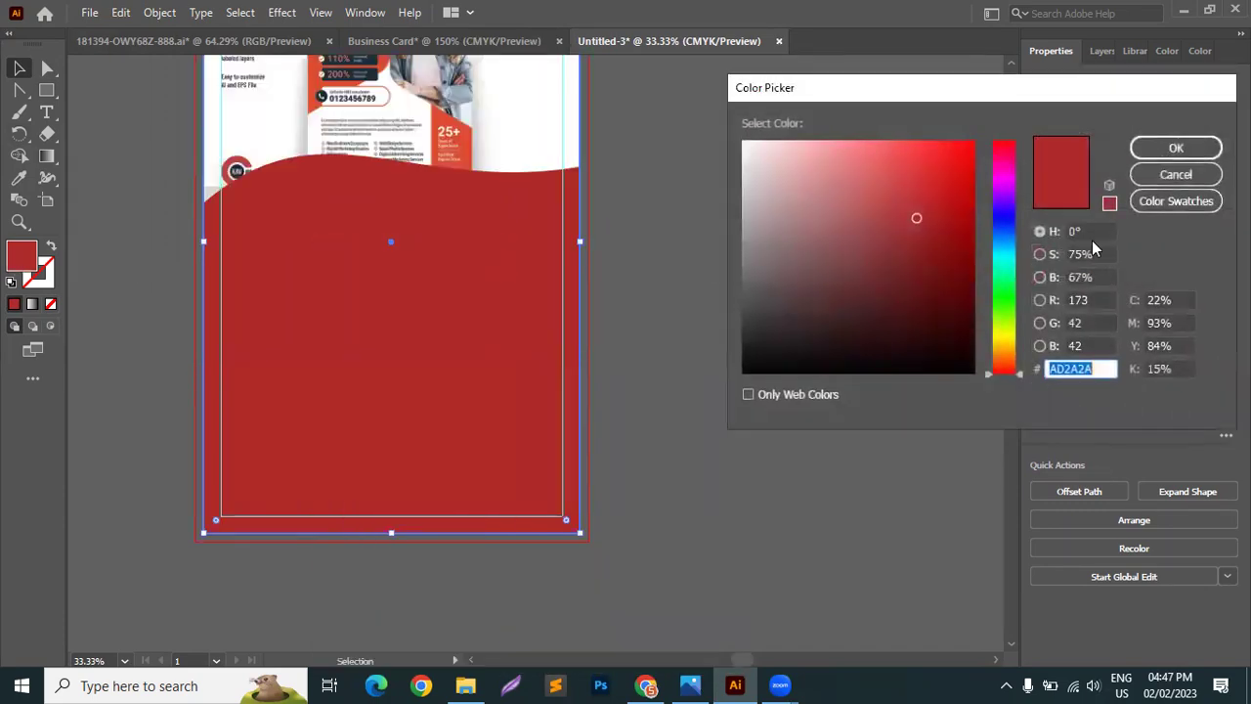
click(1176, 173)
click(18, 180)
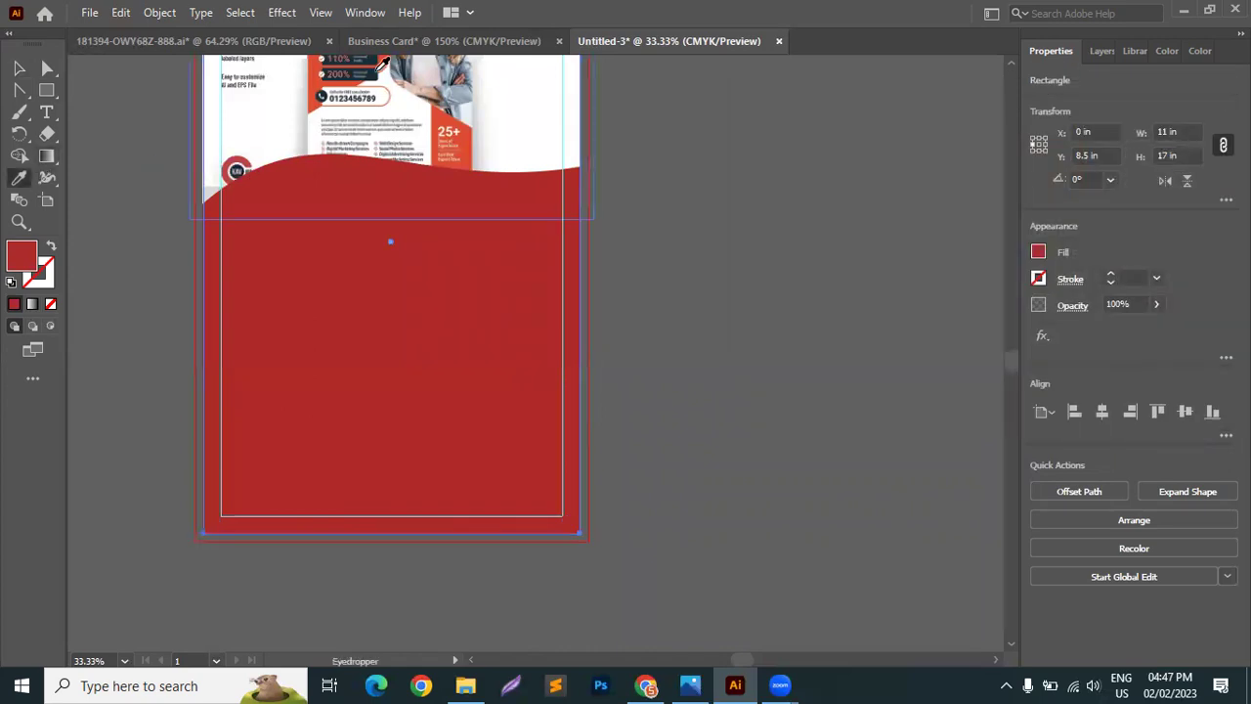
click(377, 66)
click(17, 67)
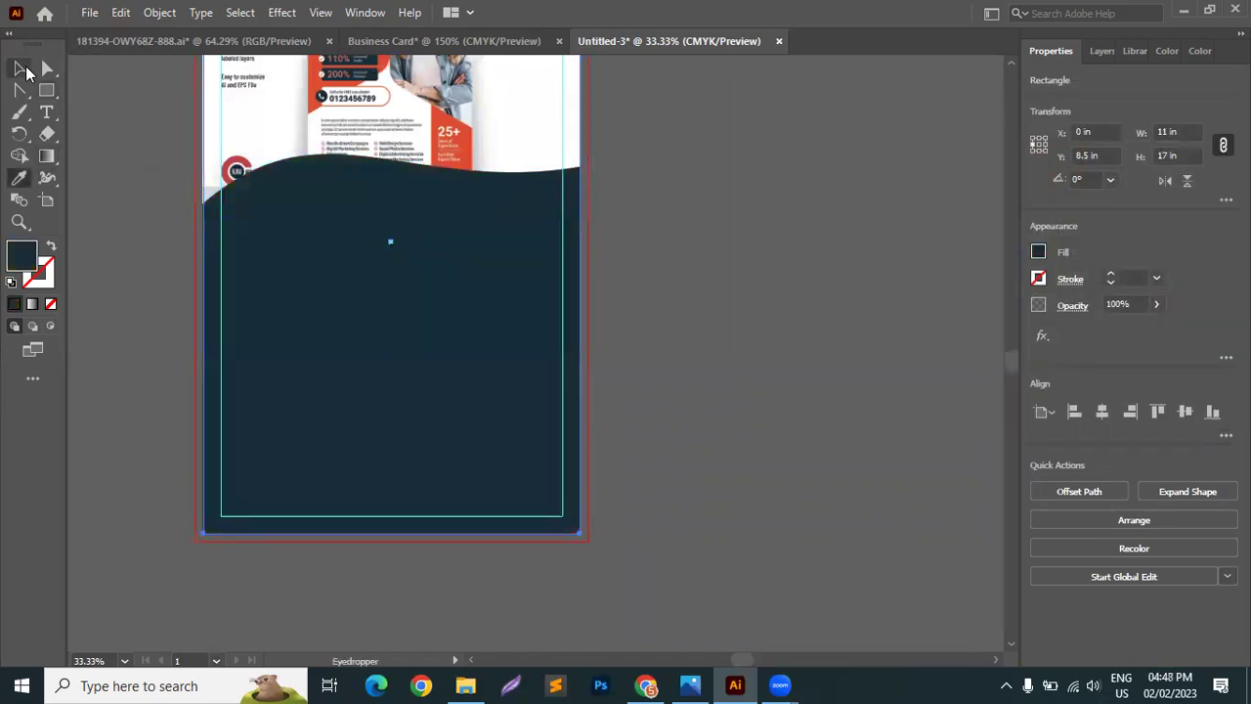
click(762, 248)
scroll(765, 250, up, 3)
scroll(768, 252, down, 3)
scroll(273, 473, up, 3)
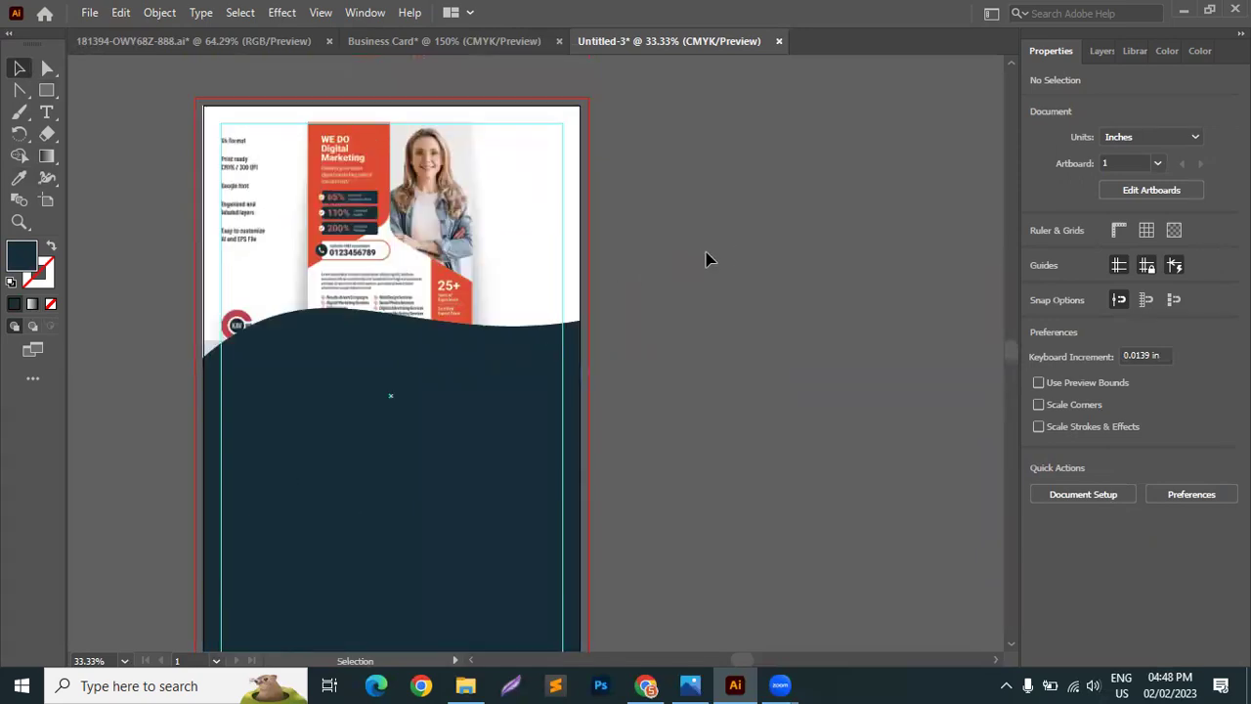
scroll(684, 254, down, 3)
click(426, 408)
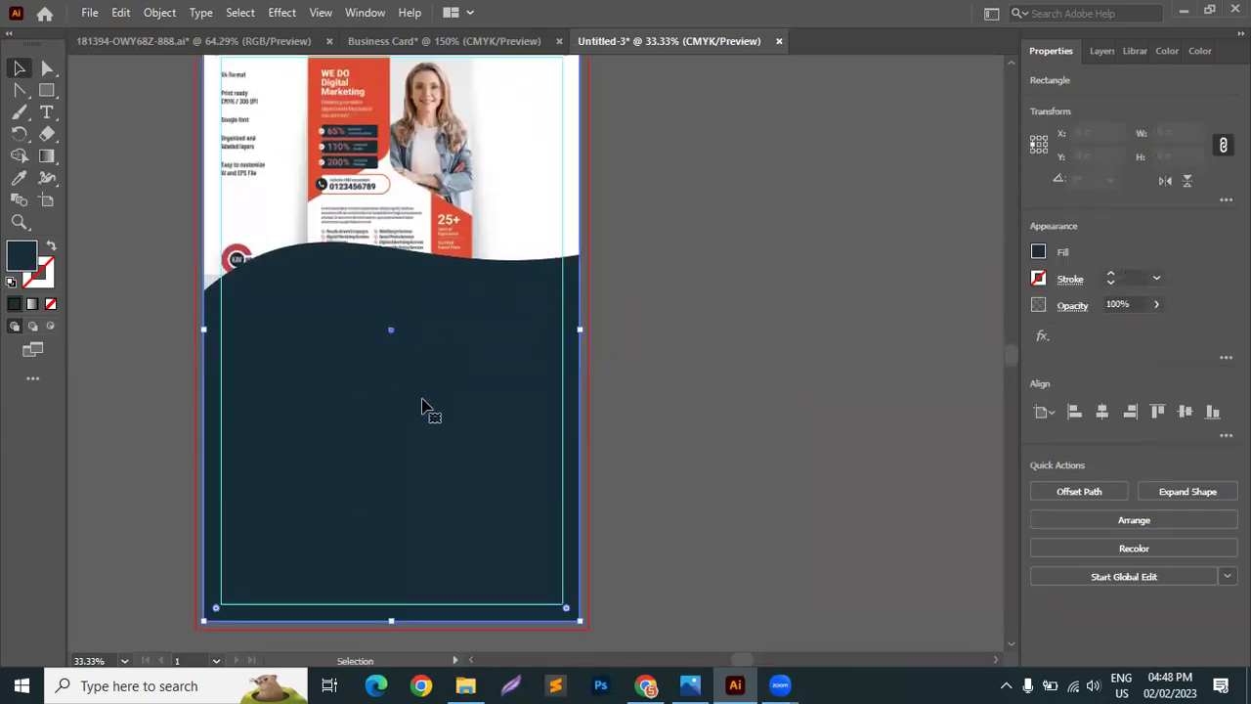
key(ctrl+shift+a)
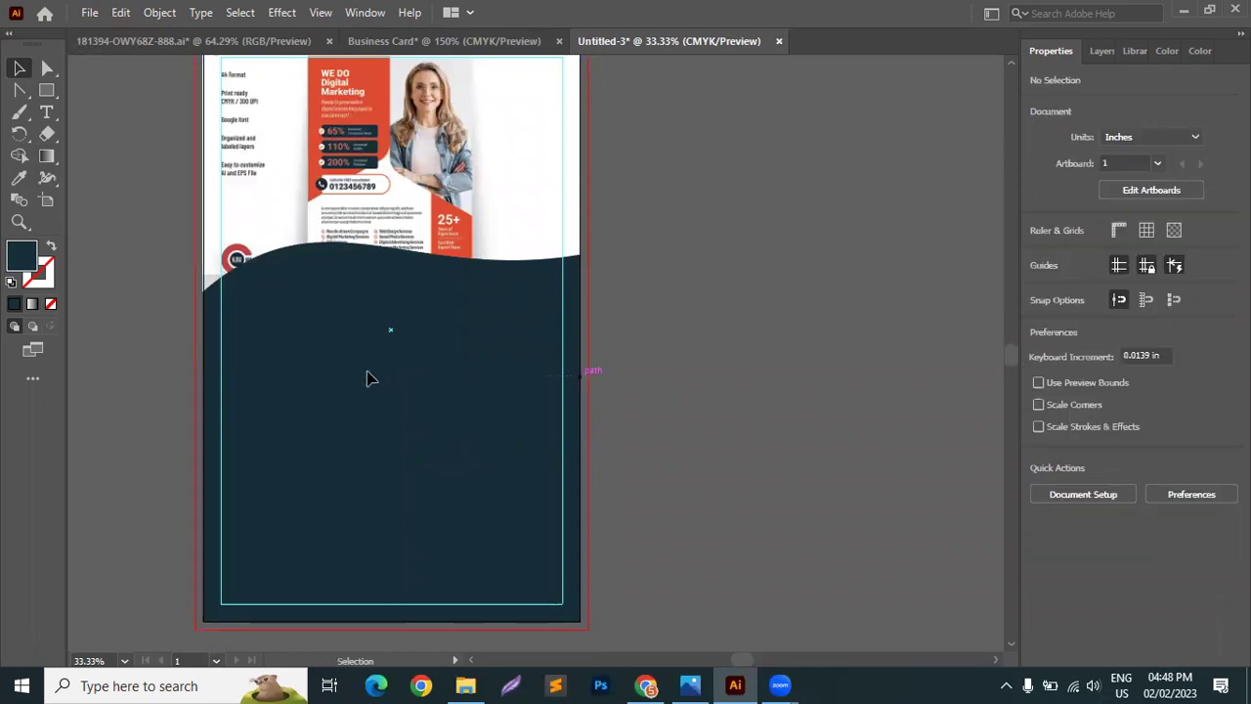
Draw an 11 in wide strip along the page bottom and fill it with the flyer's white via Eyedropper.
scroll(329, 364, up, 3)
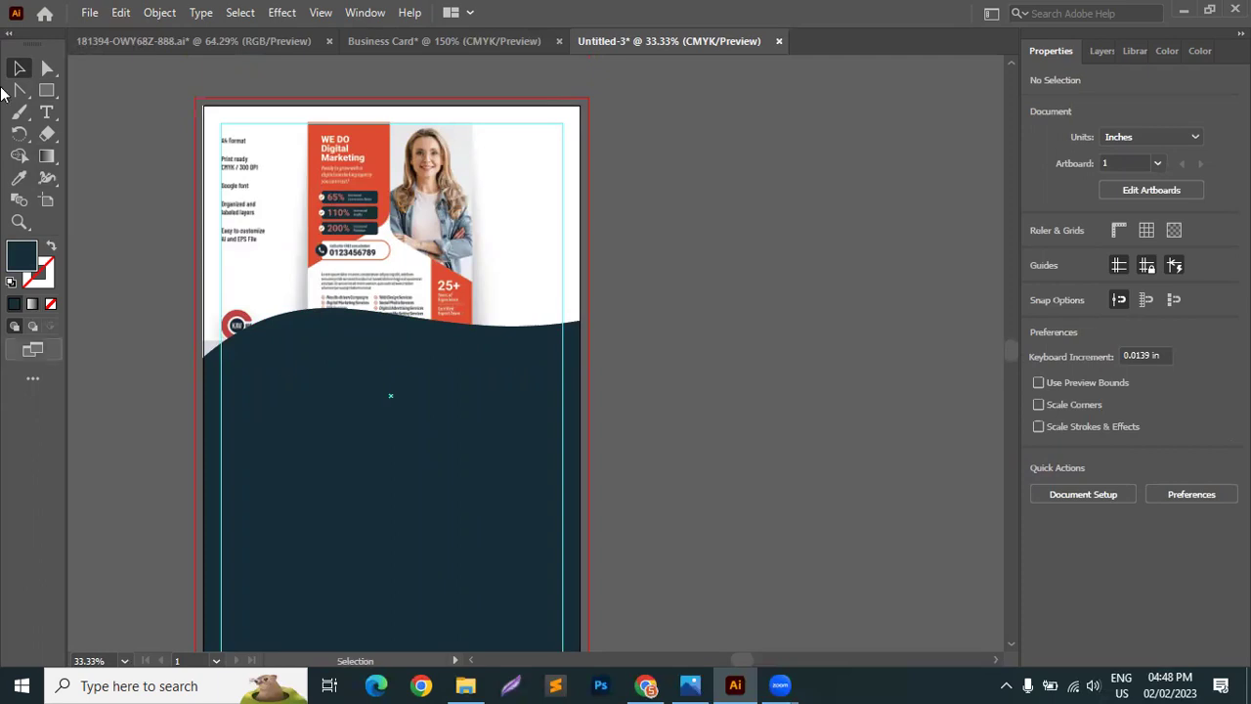
scroll(201, 189, down, 3)
click(46, 90)
mouse_move(577, 528)
mouse_down()
mouse_move(268, 479)
mouse_move(204, 483)
mouse_move(203, 512)
mouse_move(203, 499)
mouse_up()
click(18, 178)
click(205, 117)
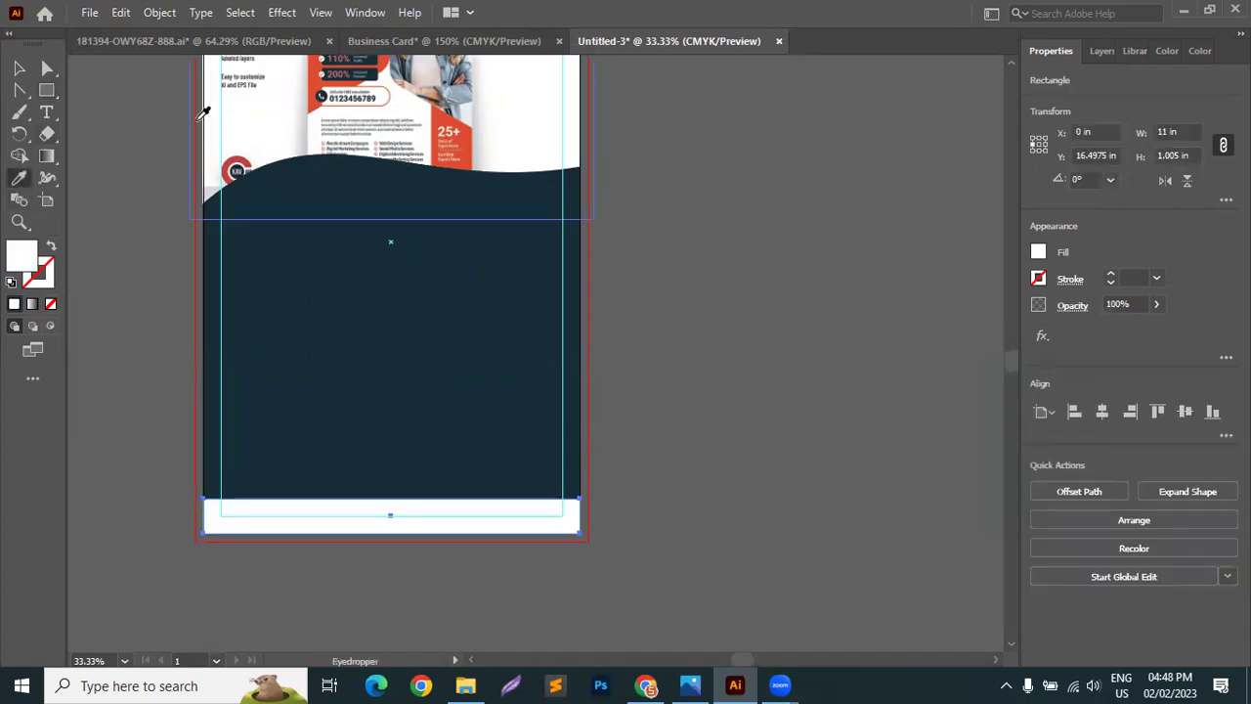
click(21, 67)
click(412, 584)
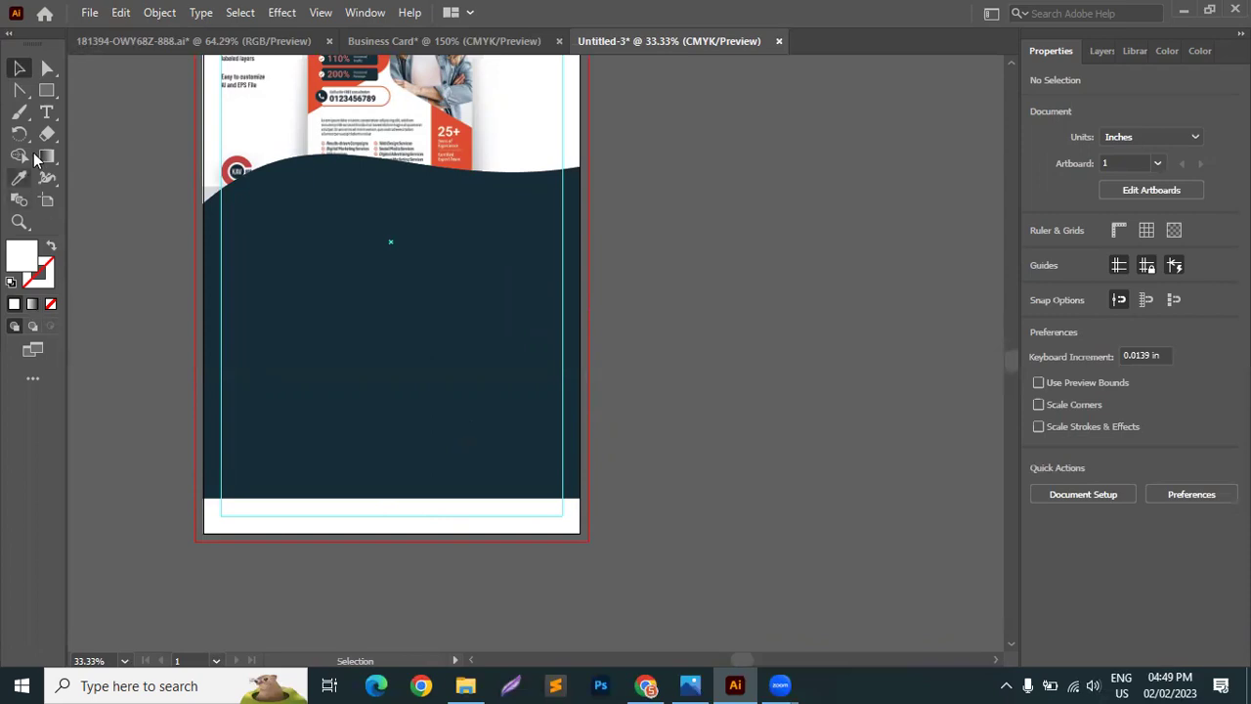
Draw a large rectangle on the navy area and fill it with the orange of the 25+ box.
click(46, 89)
drag(259, 233, 351, 324)
drag(589, 447, 588, 446)
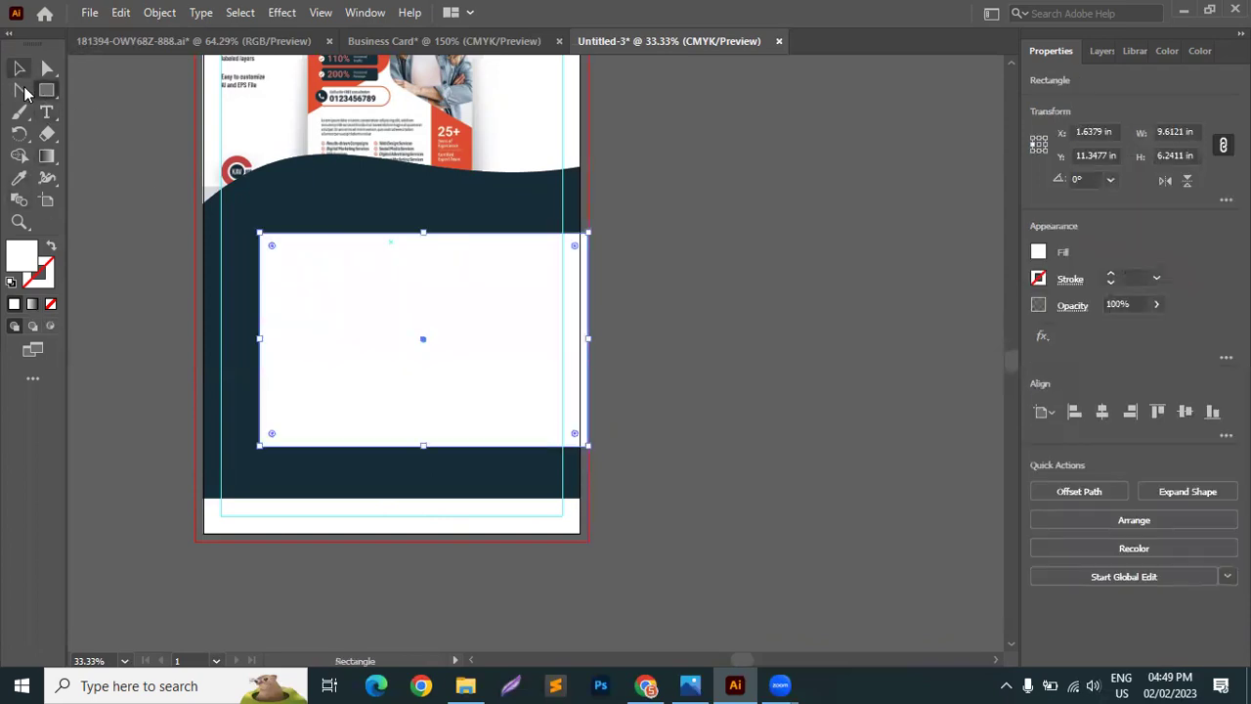
click(19, 67)
click(18, 177)
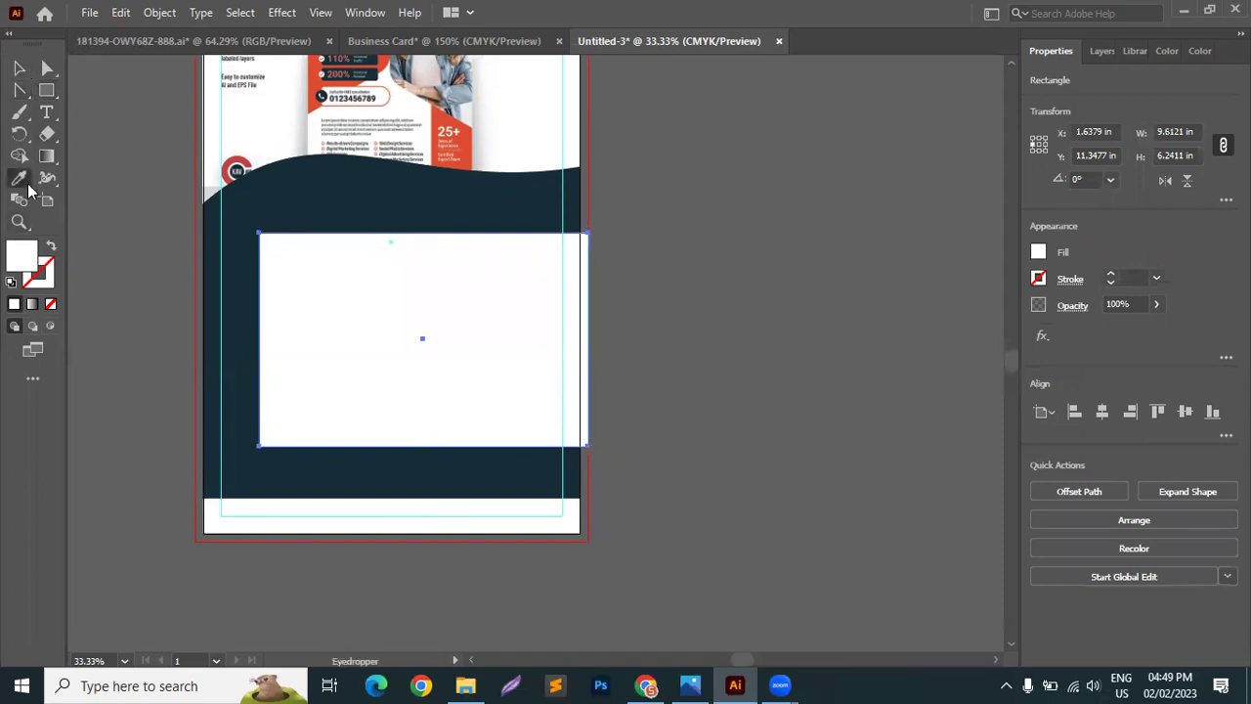
click(440, 137)
click(19, 68)
Move the orange rectangle against the left edge and resize it to 10 in wide and taller.
drag(550, 349, 564, 391)
drag(203, 392, 223, 393)
drag(389, 285, 387, 202)
click(674, 303)
scroll(645, 343, up, 3)
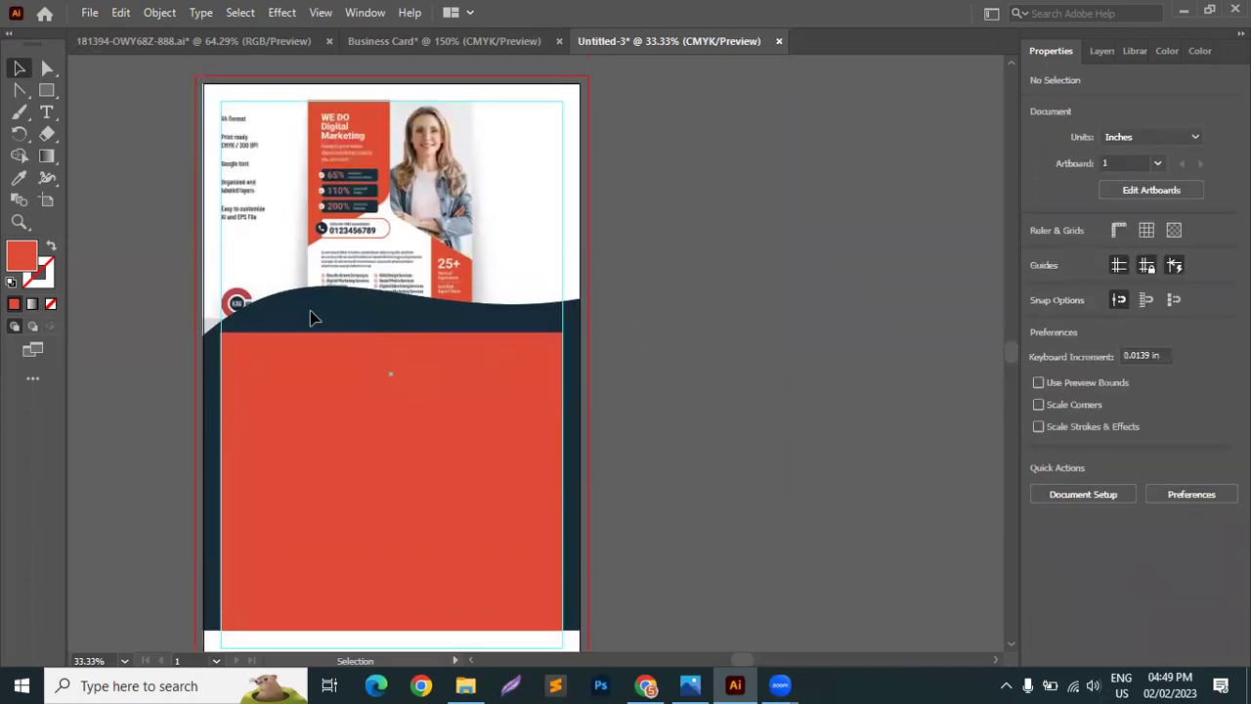
click(373, 360)
drag(390, 333, 390, 352)
click(681, 355)
click(374, 463)
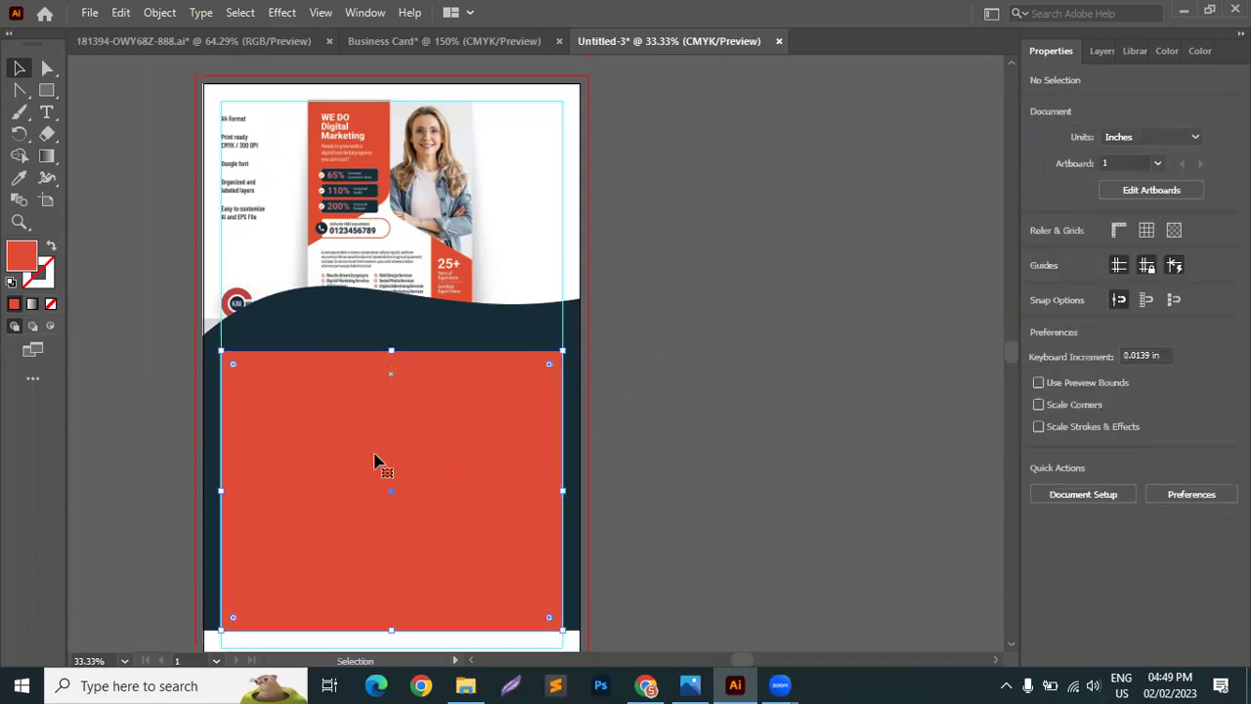
click(417, 464)
click(399, 477)
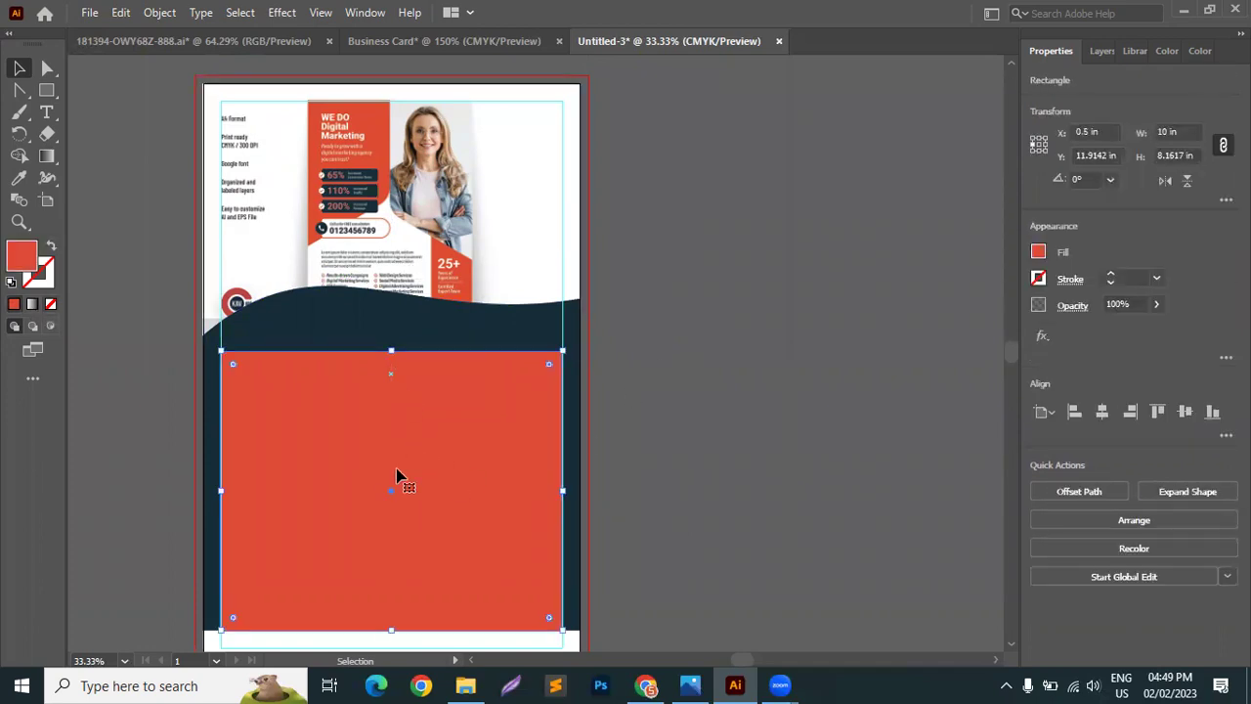
click(782, 397)
Inside the flyer group, raise the 11 in clipping rectangle's bottom edge to about 7.4 in tall.
double_click(418, 309)
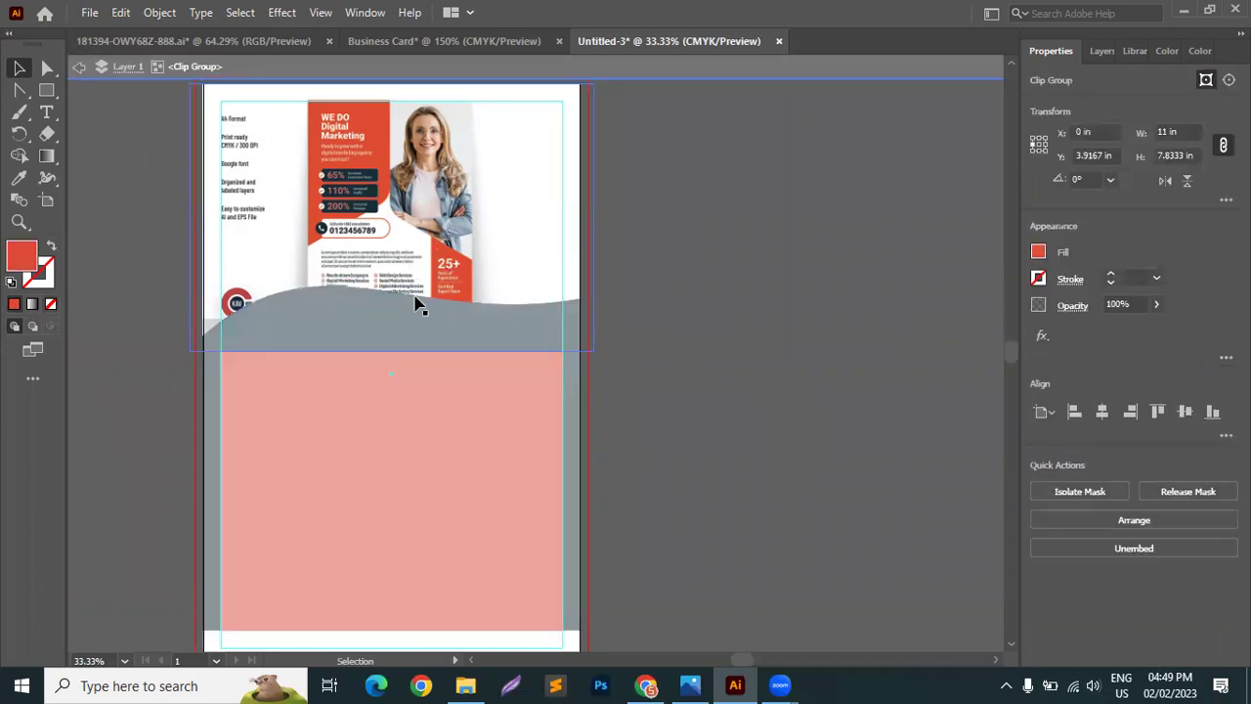
click(391, 362)
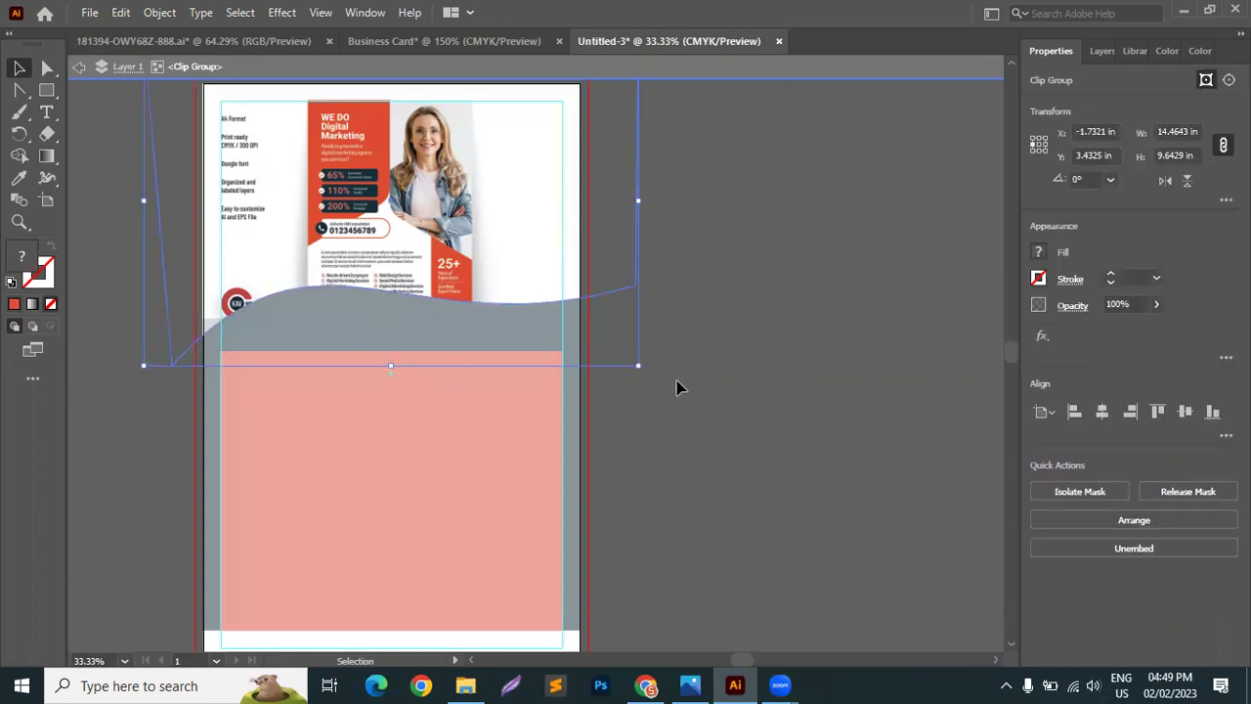
click(676, 387)
click(401, 353)
drag(394, 352, 391, 340)
click(723, 299)
Reselect the orange rectangle and bring up the Object > Path commands.
click(396, 384)
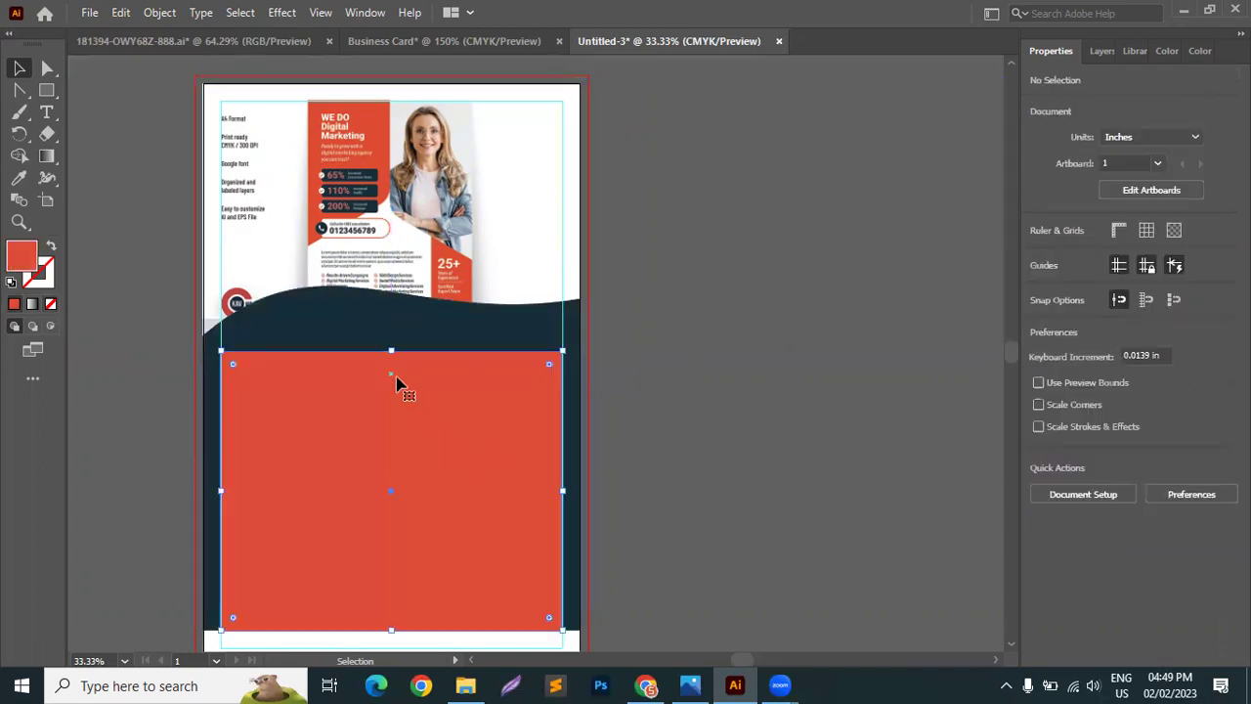
scroll(583, 443, down, 2)
scroll(625, 385, down, 1)
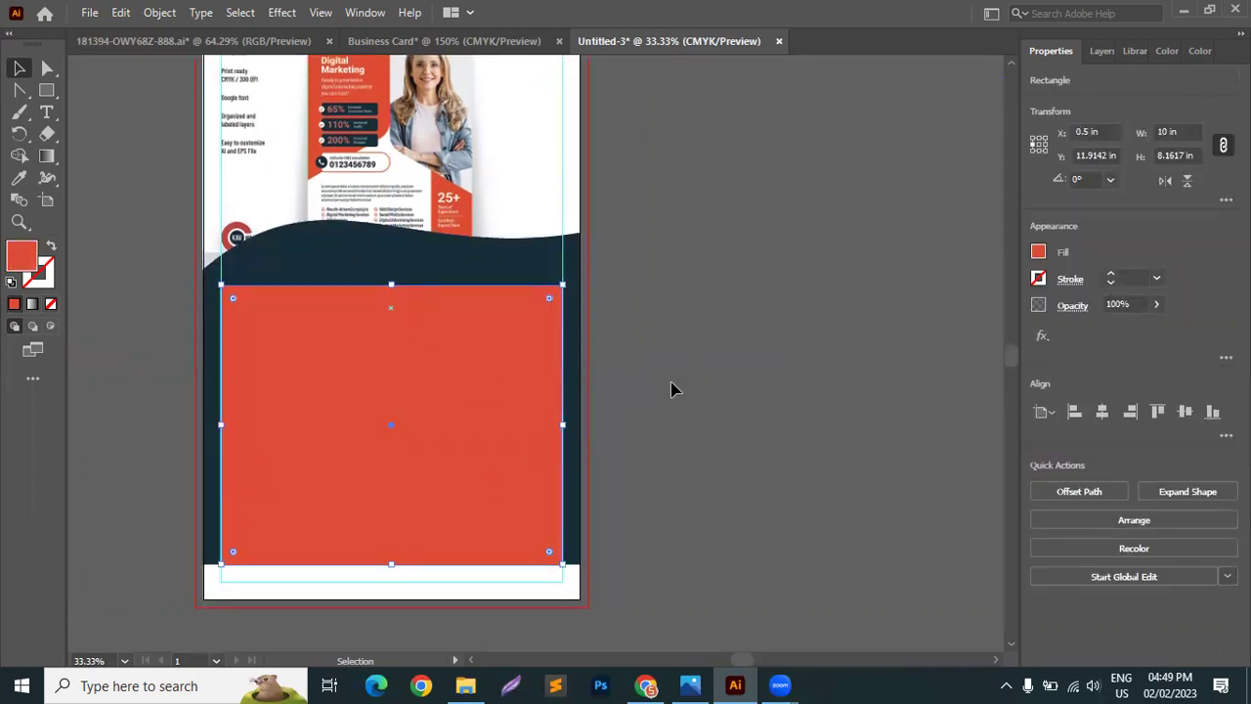
click(583, 391)
click(439, 382)
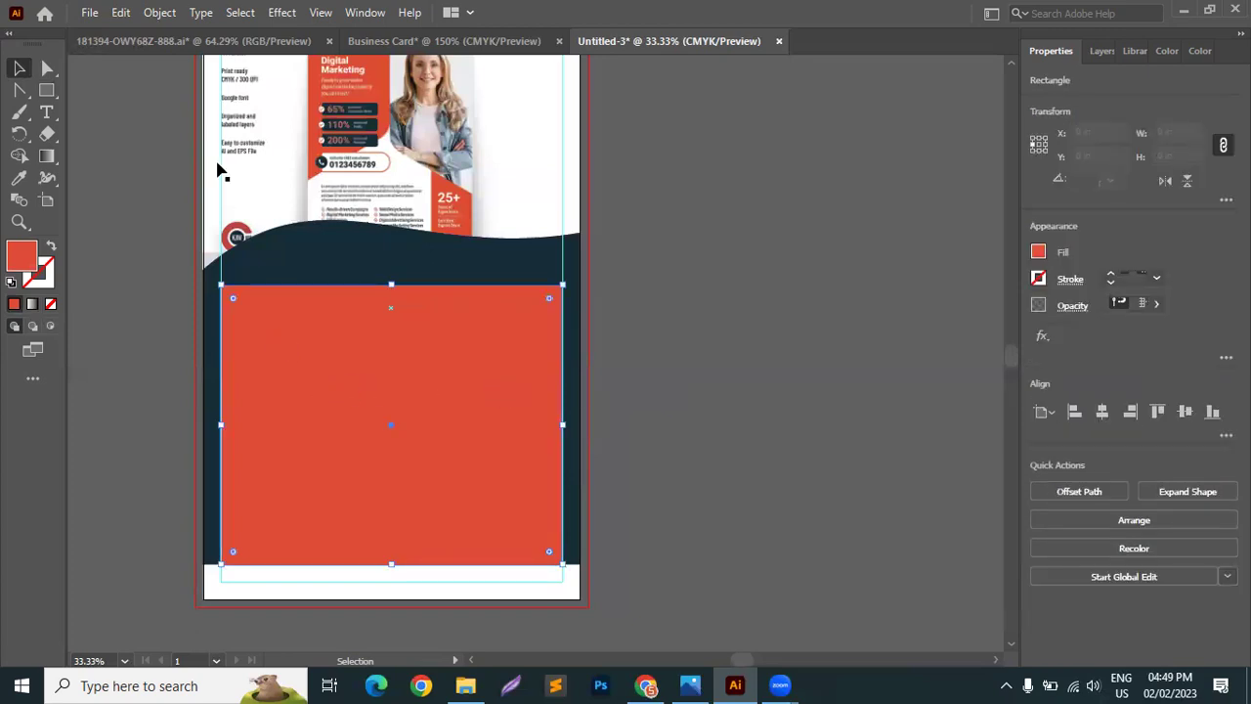
click(154, 16)
mouse_move(241, 443)
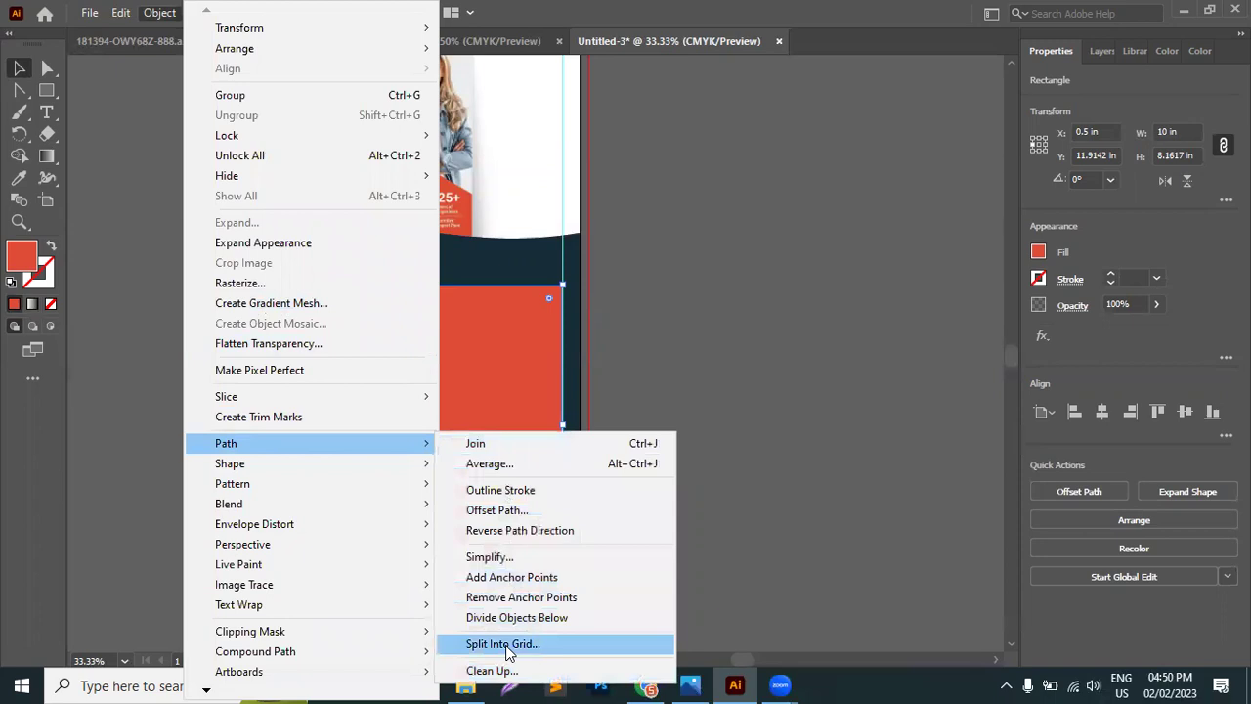
In Split Into Grid, set 3 rows and 4 columns with preview on.
click(502, 644)
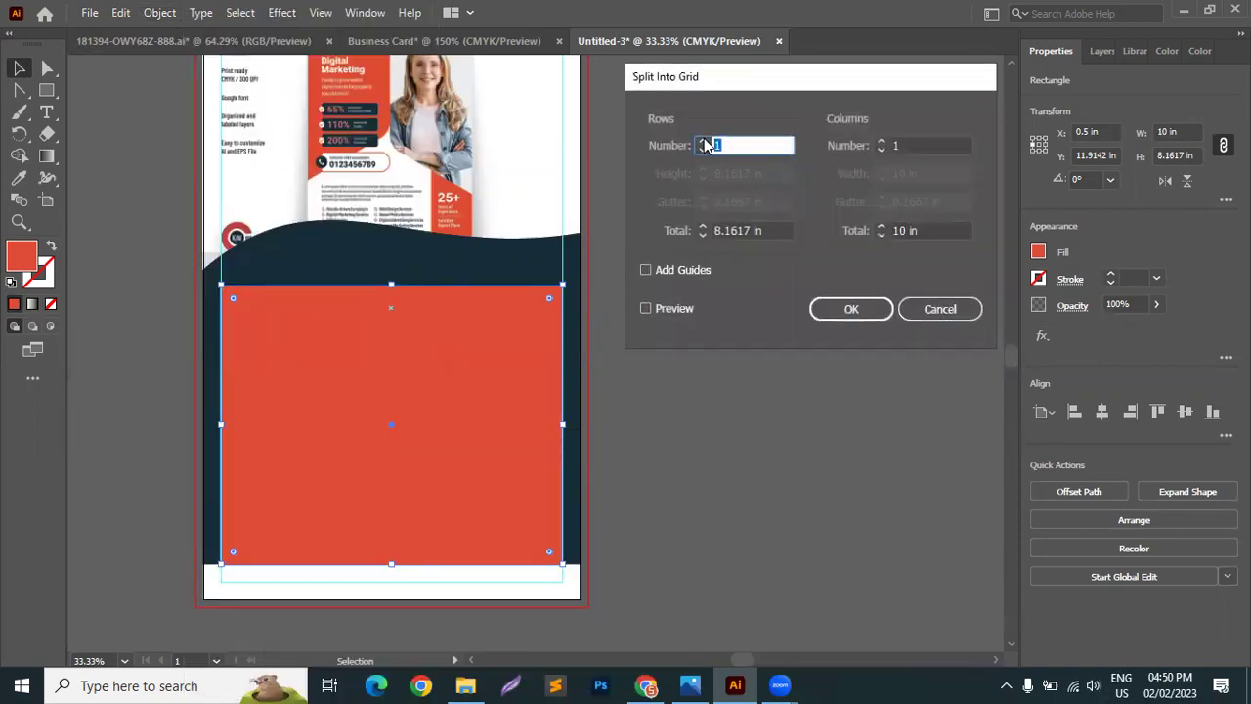
click(702, 141)
click(645, 309)
click(701, 143)
click(880, 143)
click(881, 143)
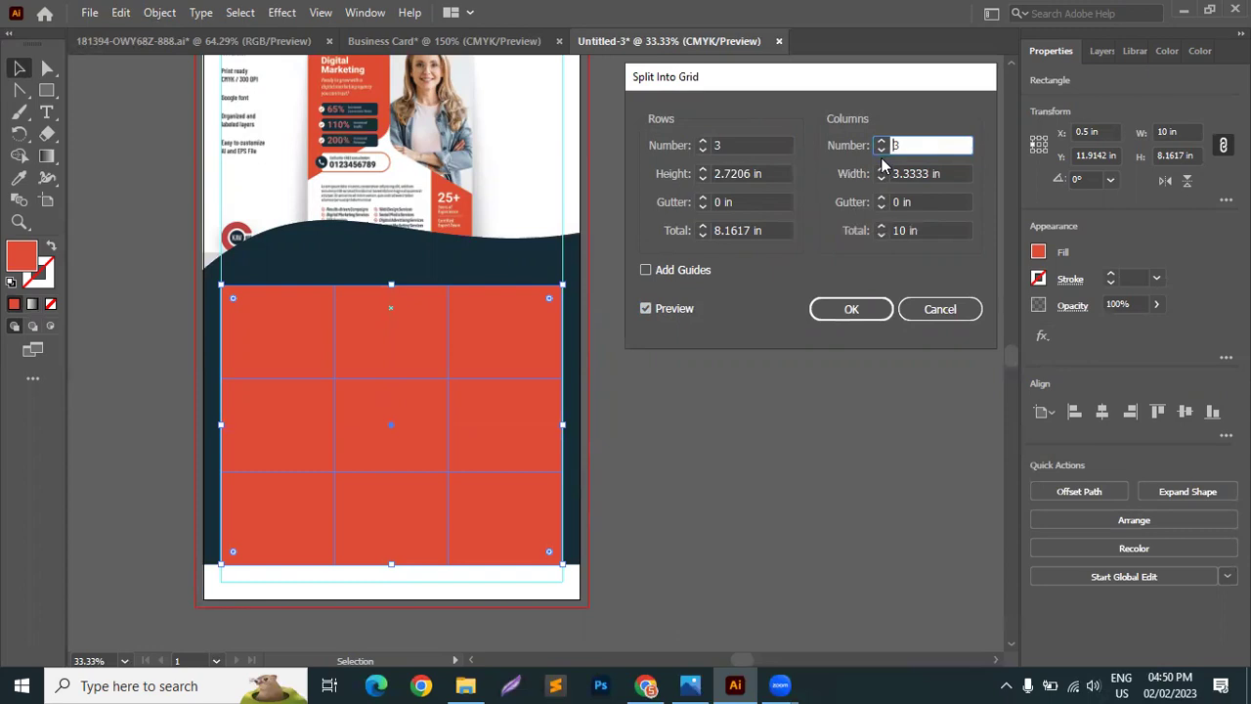
click(702, 141)
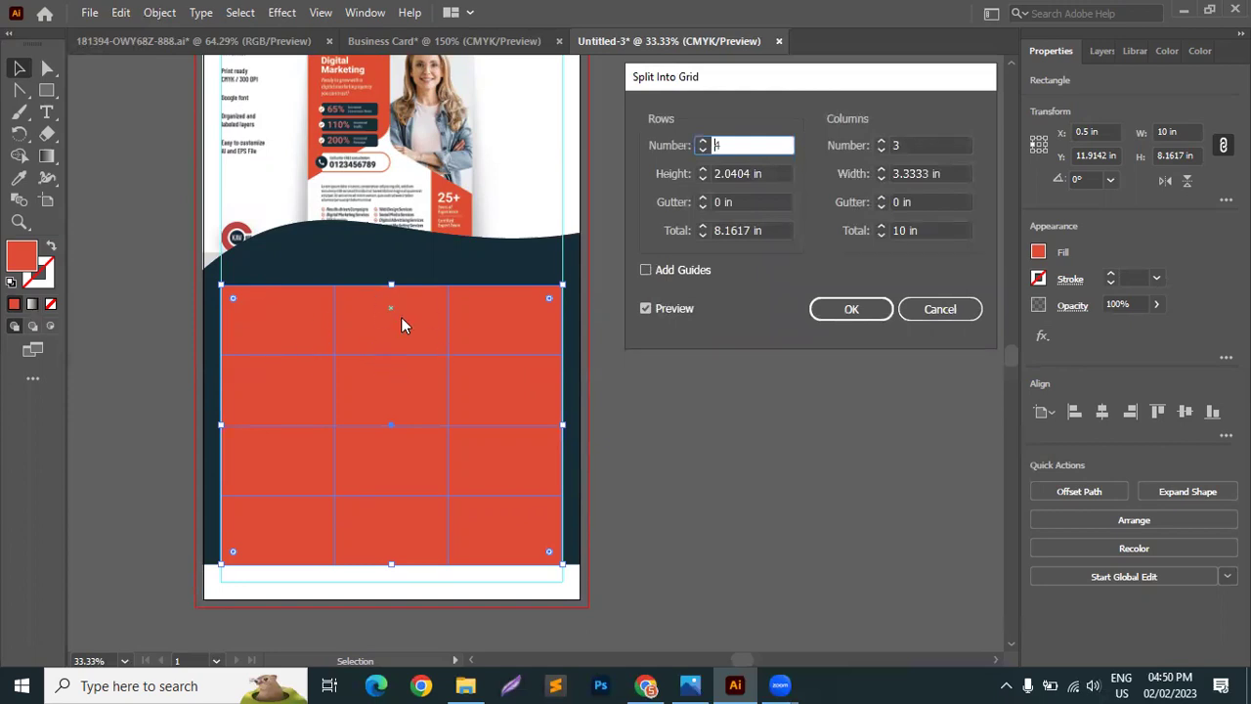
click(701, 149)
click(881, 141)
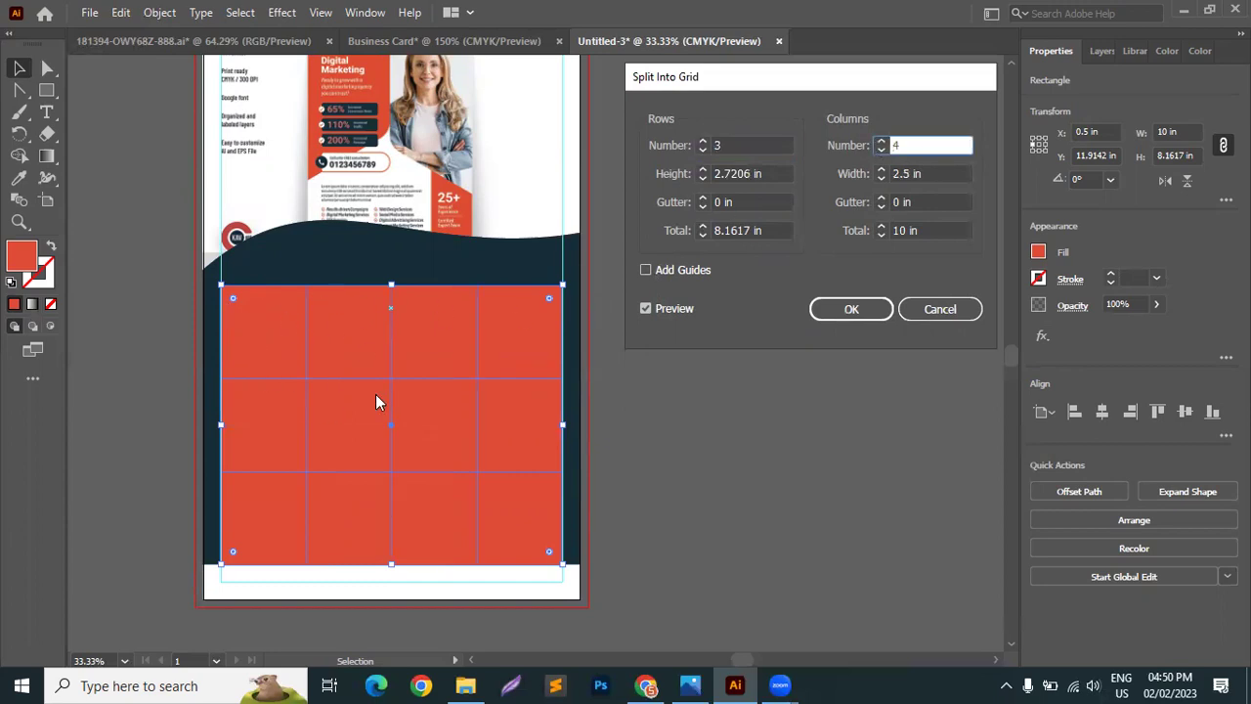
Set both row and column gutters to 0.125 in and apply the grid split.
click(702, 198)
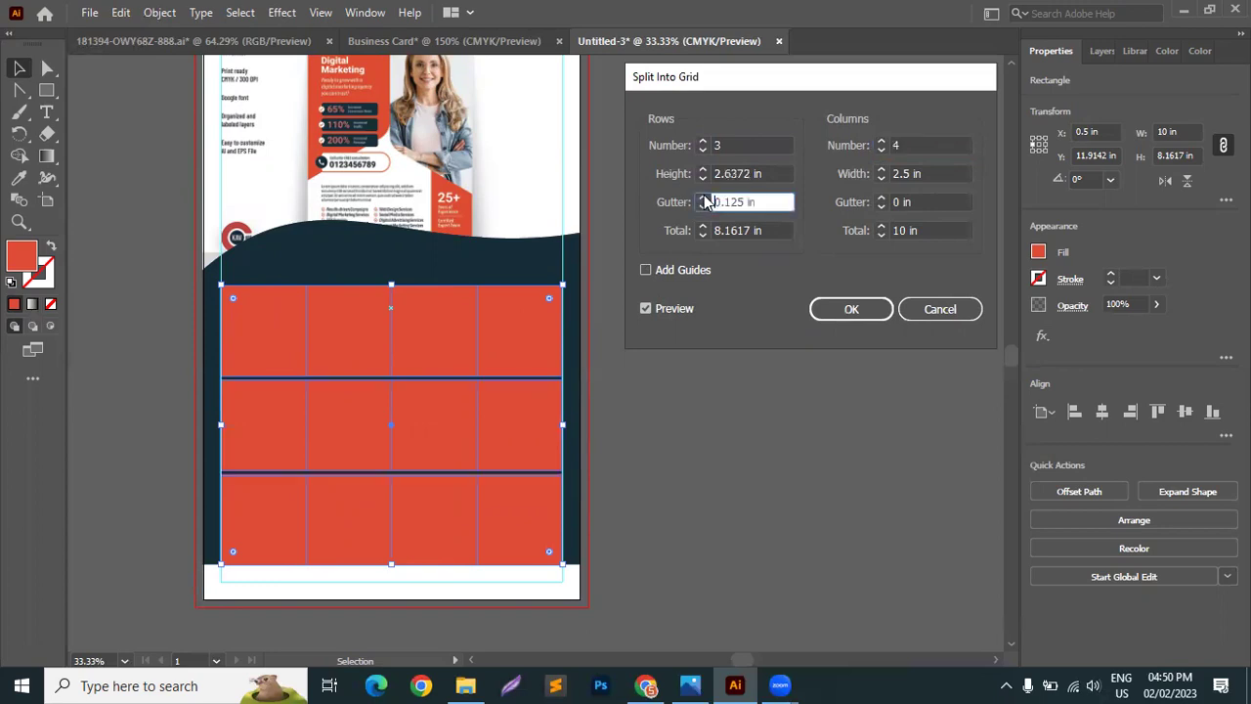
click(880, 197)
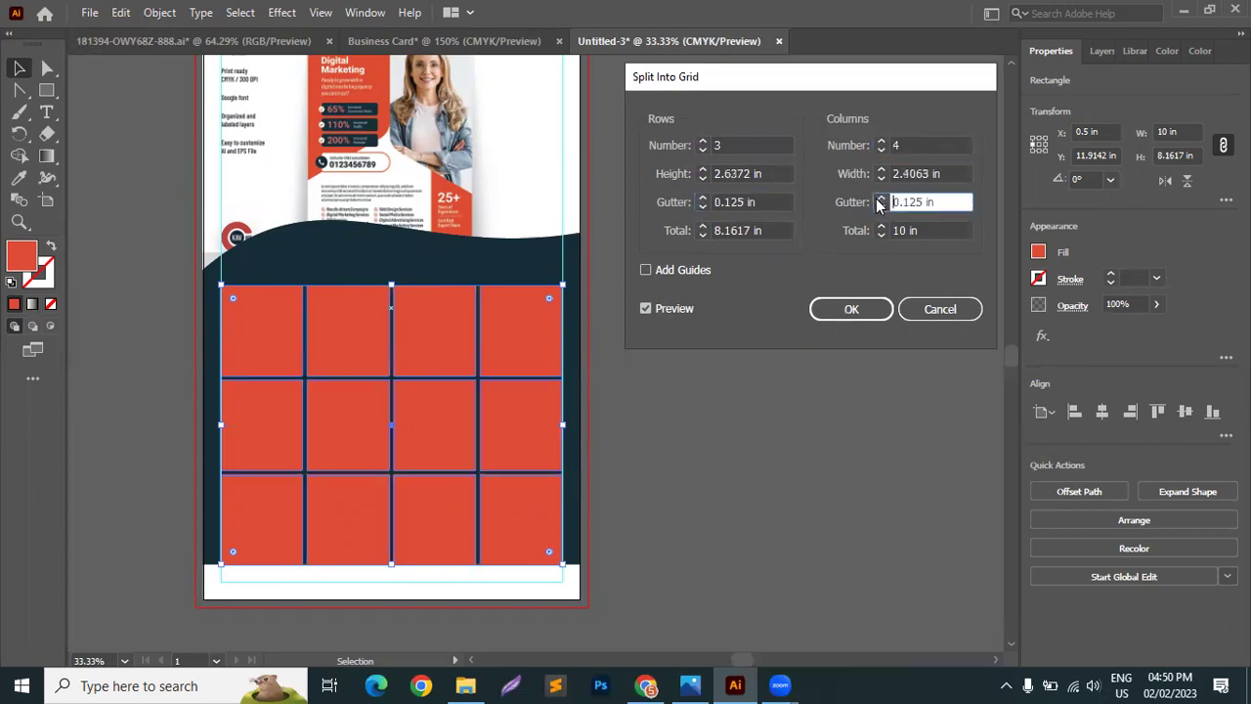
drag(743, 202, 713, 201)
click(730, 199)
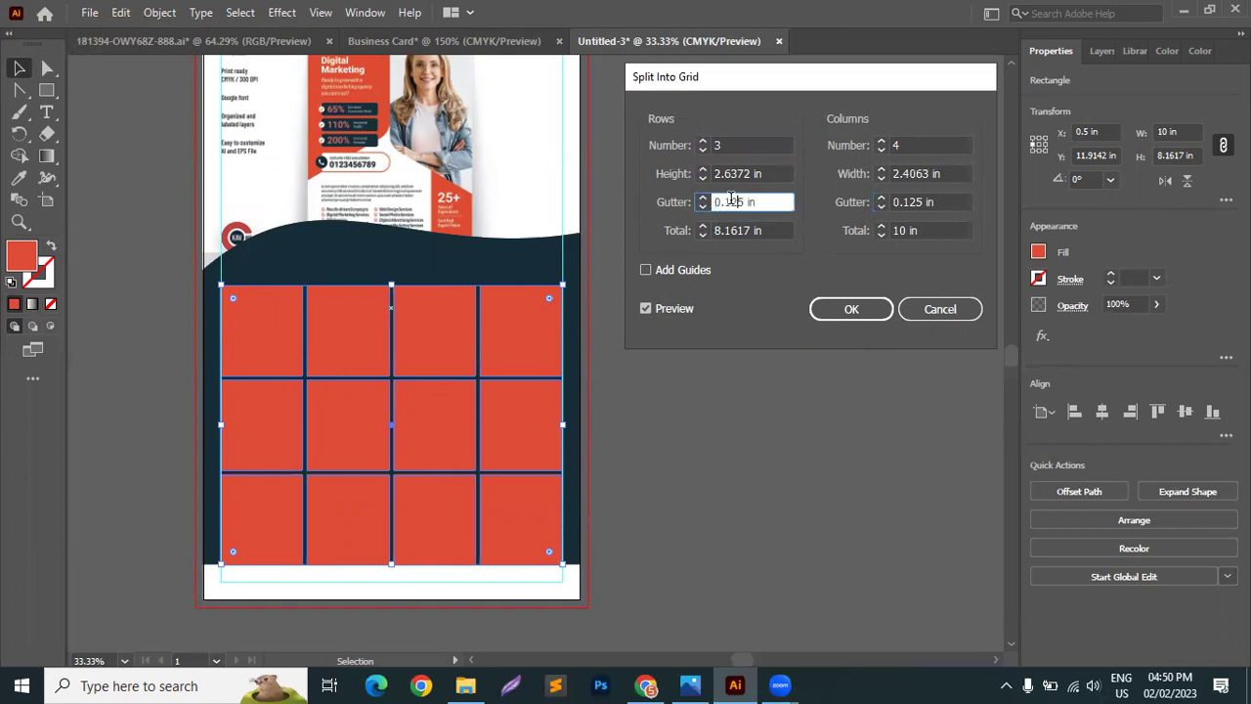
key(BackSpace)
text(06)
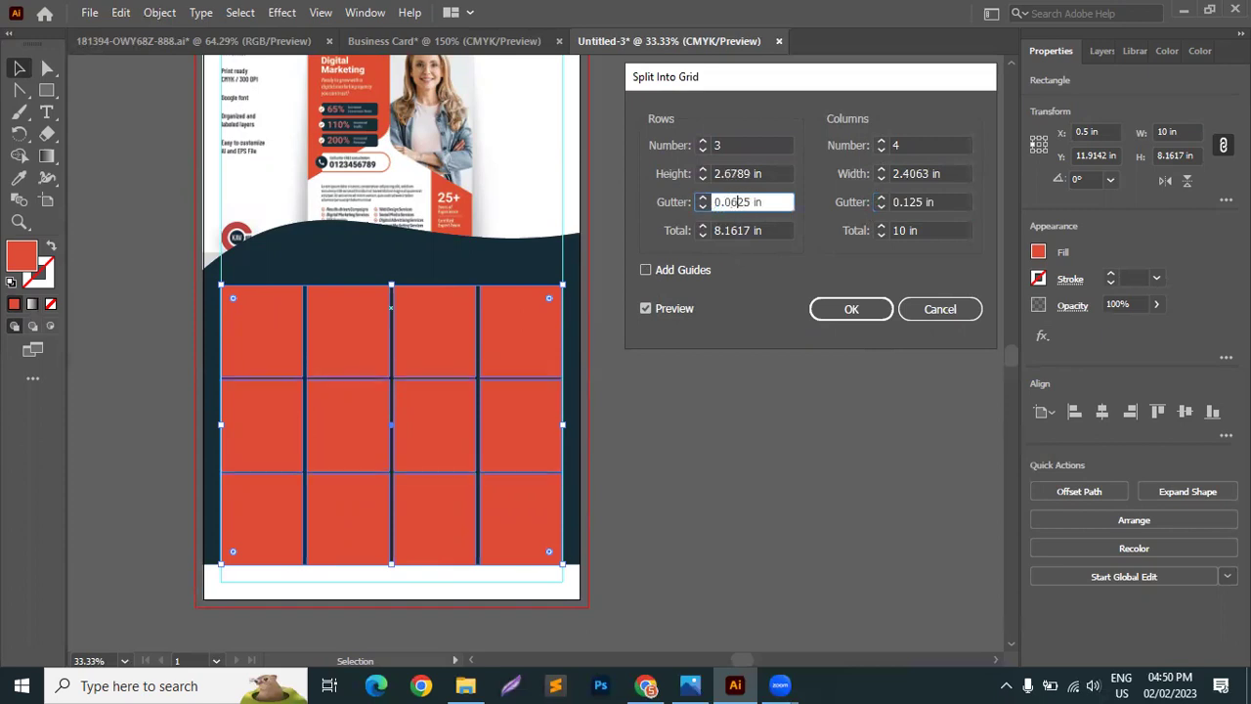
click(905, 201)
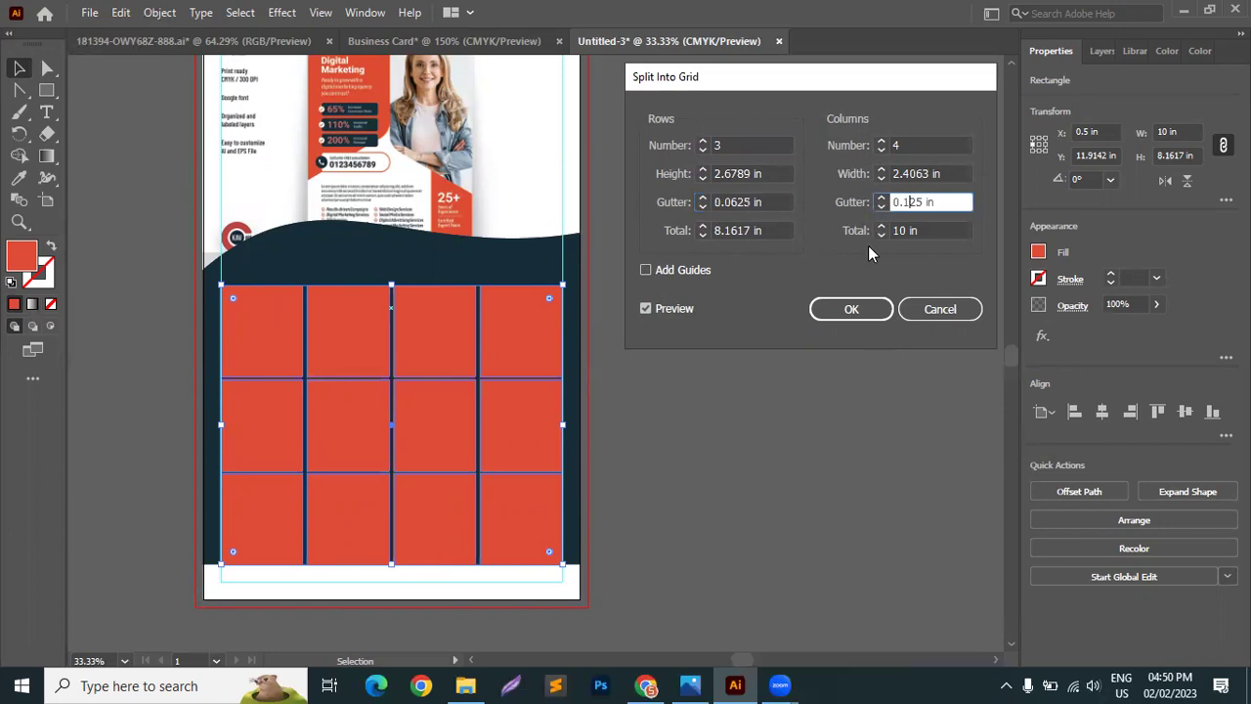
key(BackSpace)
text(06)
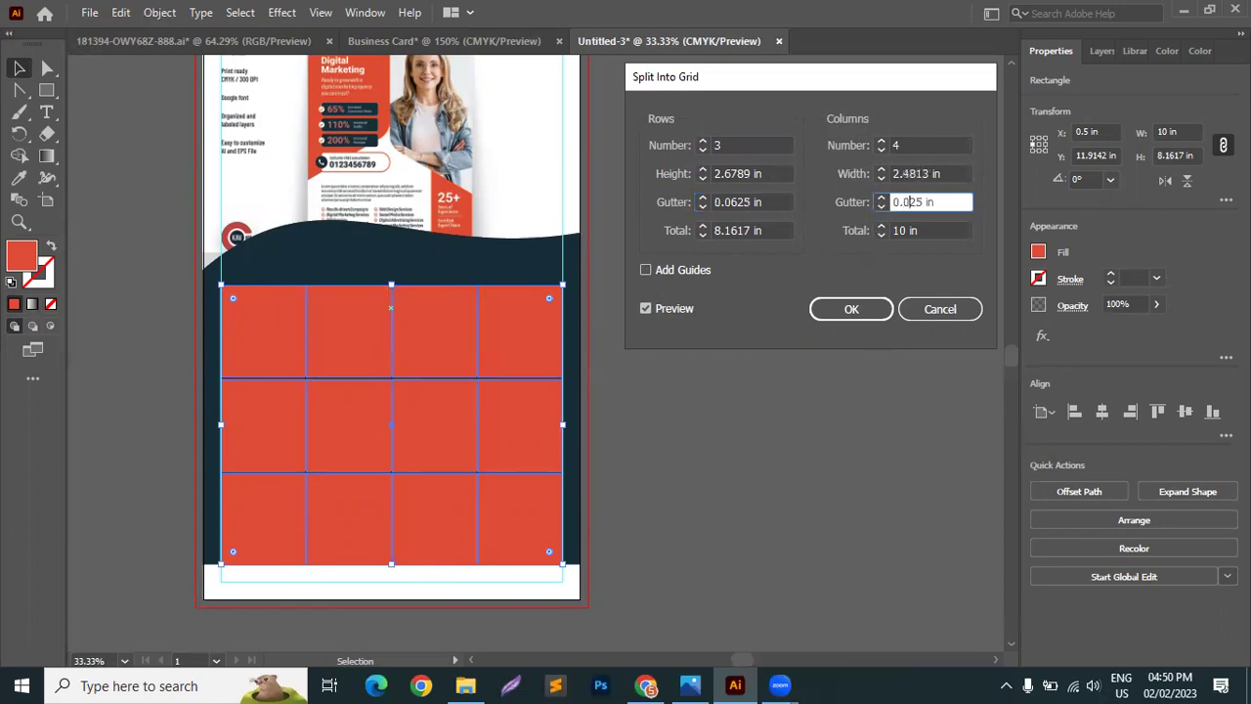
double_click(670, 308)
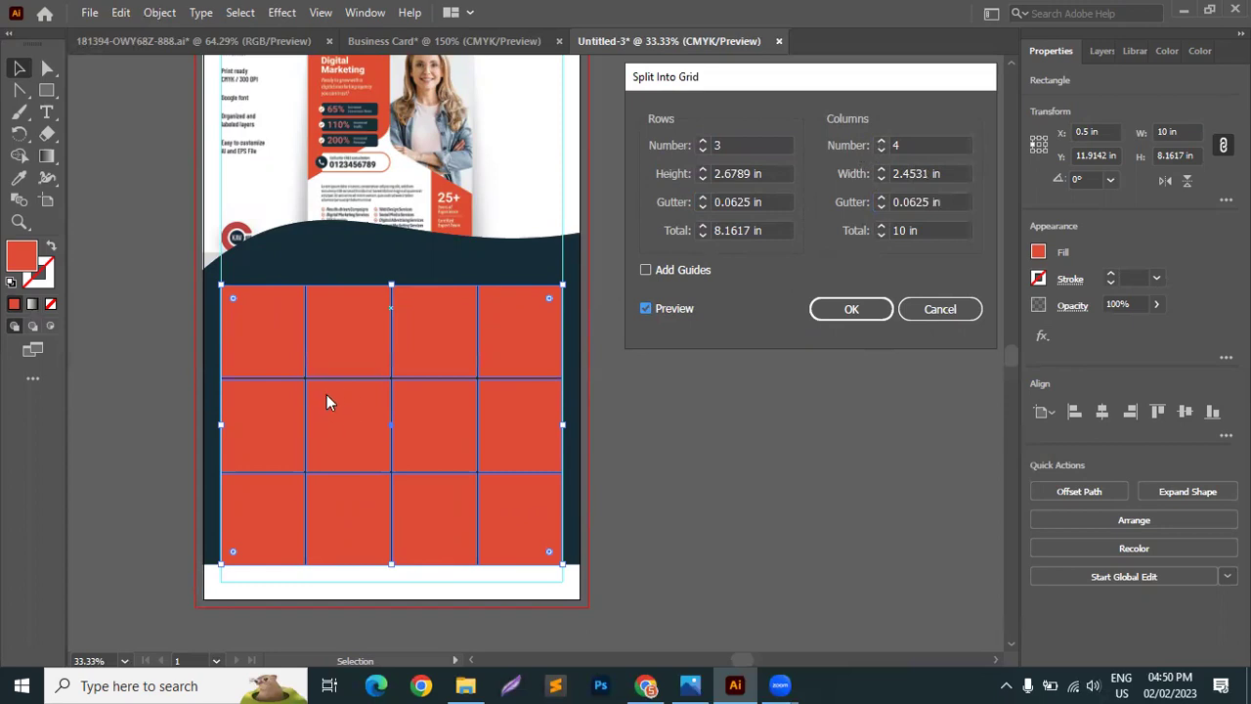
click(703, 199)
click(881, 198)
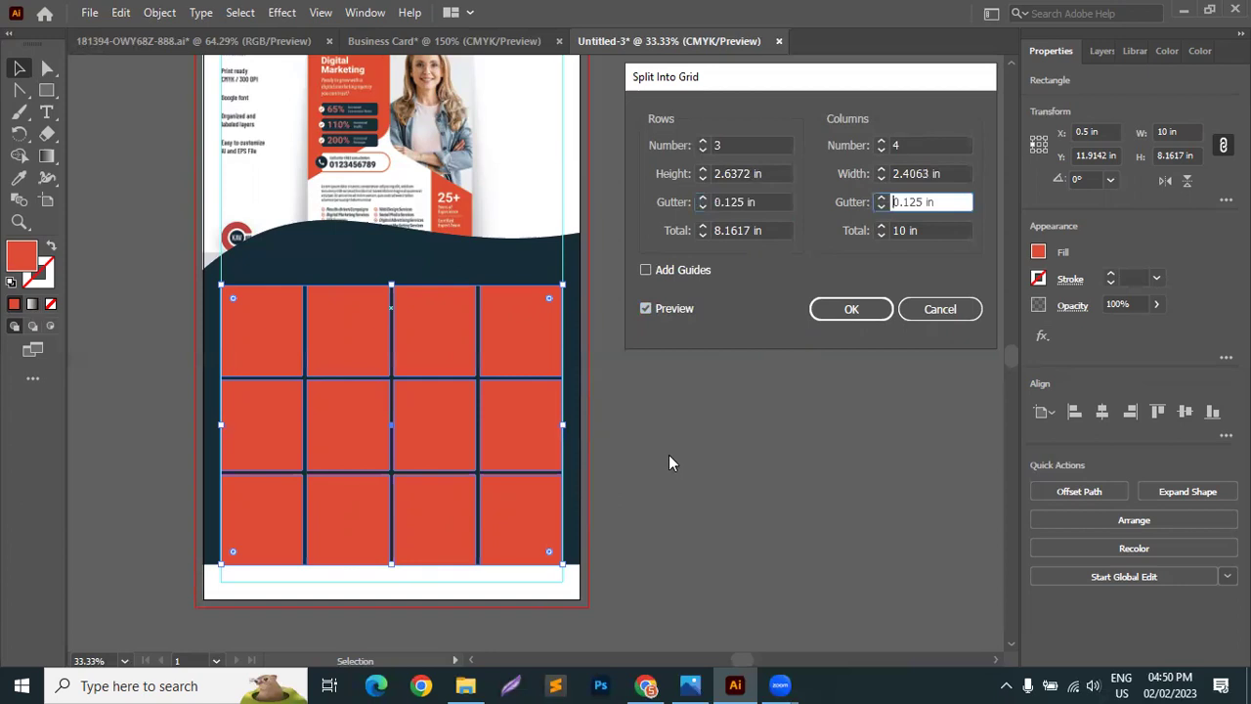
click(846, 310)
Duplicate the top-left red cell, fill the copy white, and align it onto the cell.
click(117, 377)
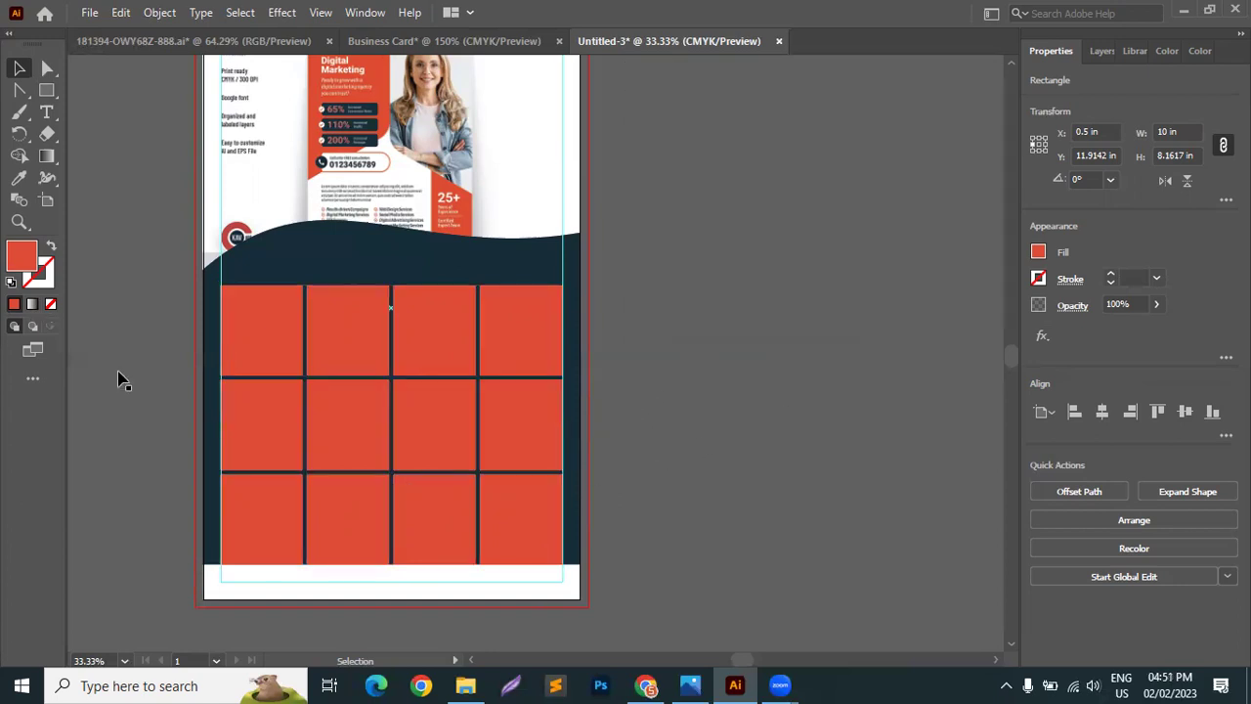
scroll(209, 338, up, 4)
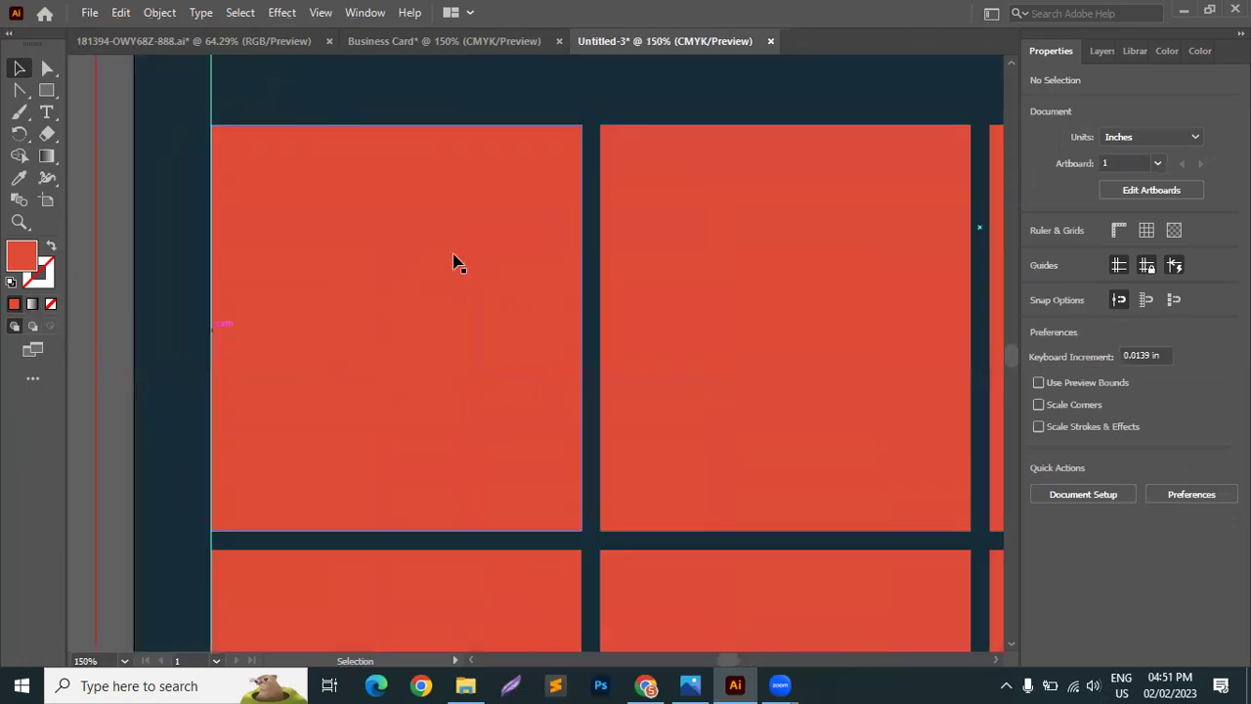
scroll(456, 537, down, 1)
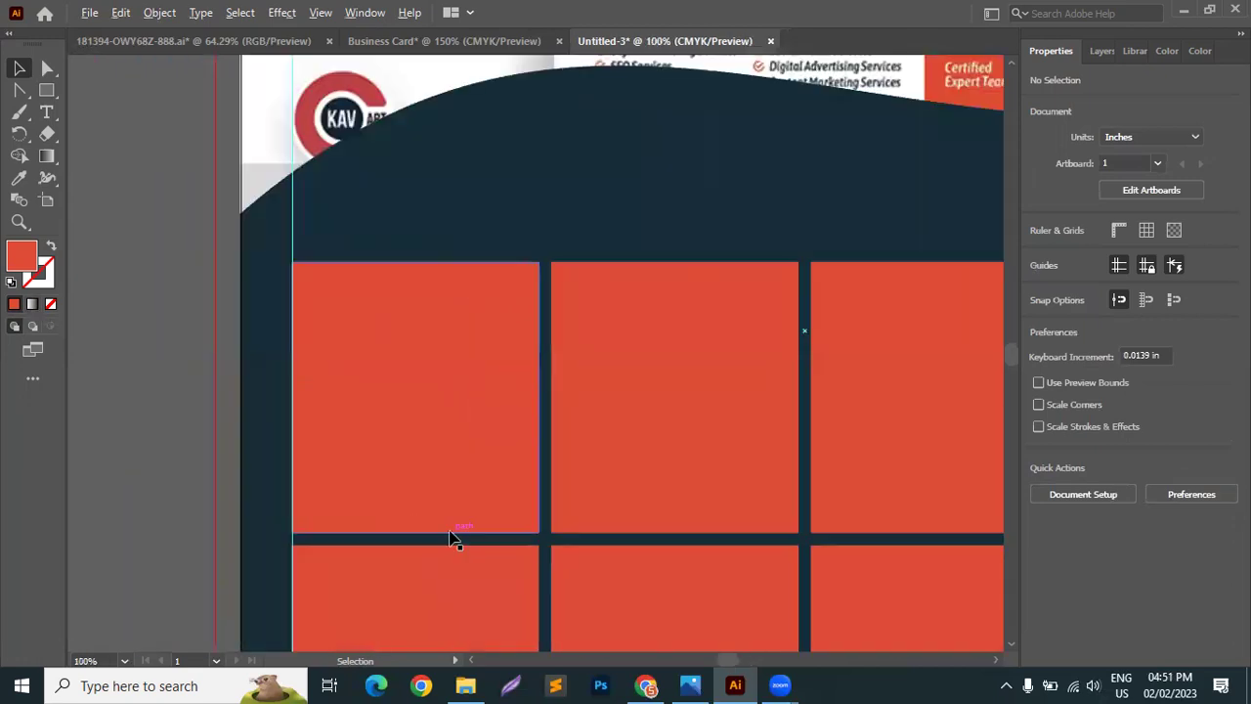
click(437, 368)
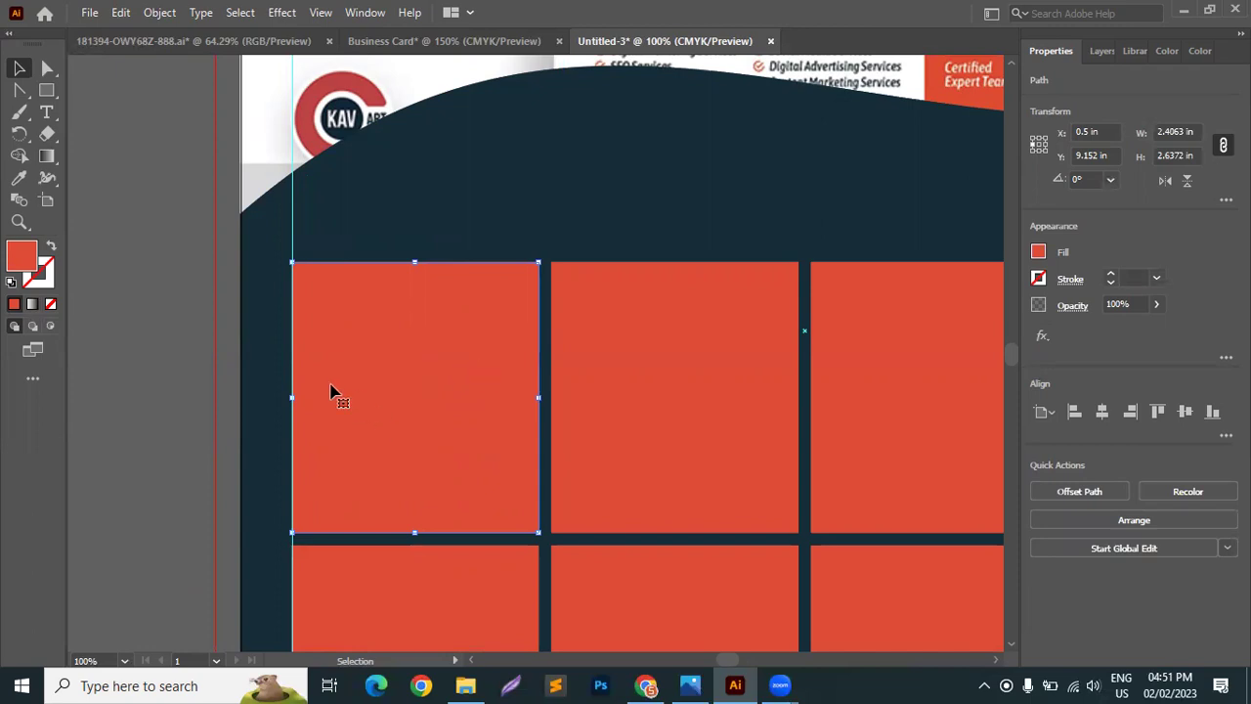
drag(399, 371, 194, 380)
click(18, 178)
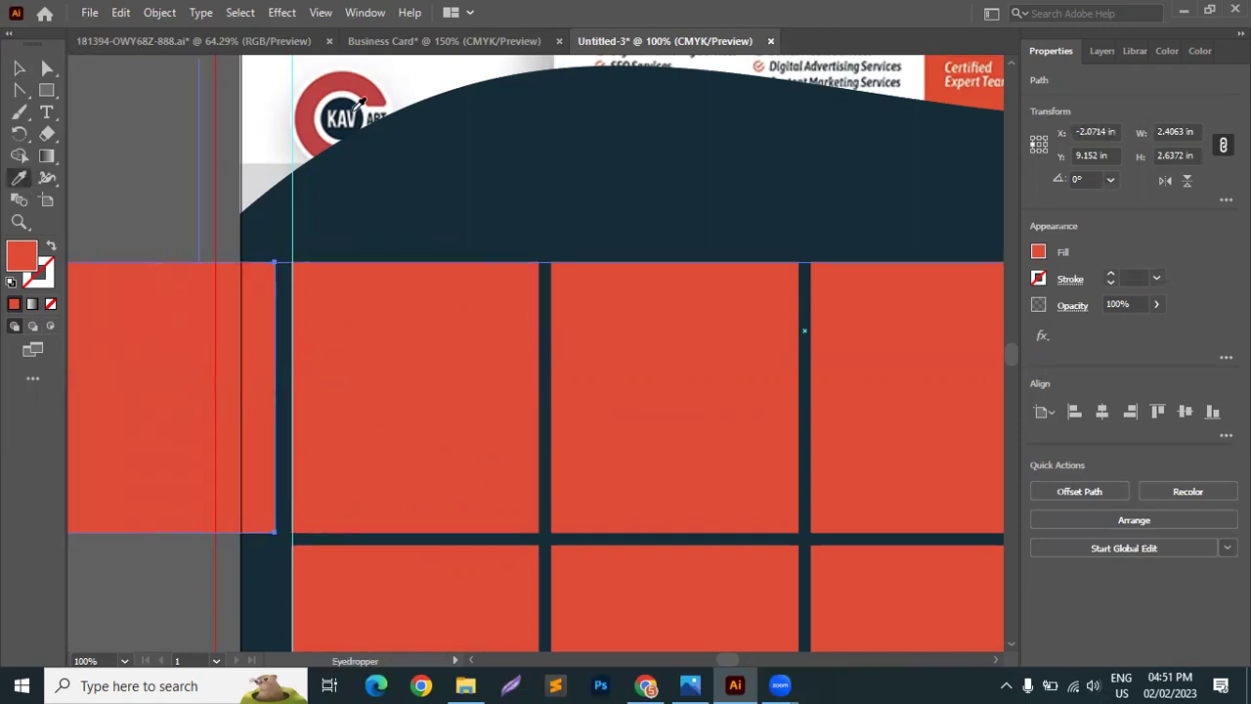
click(274, 84)
key(v)
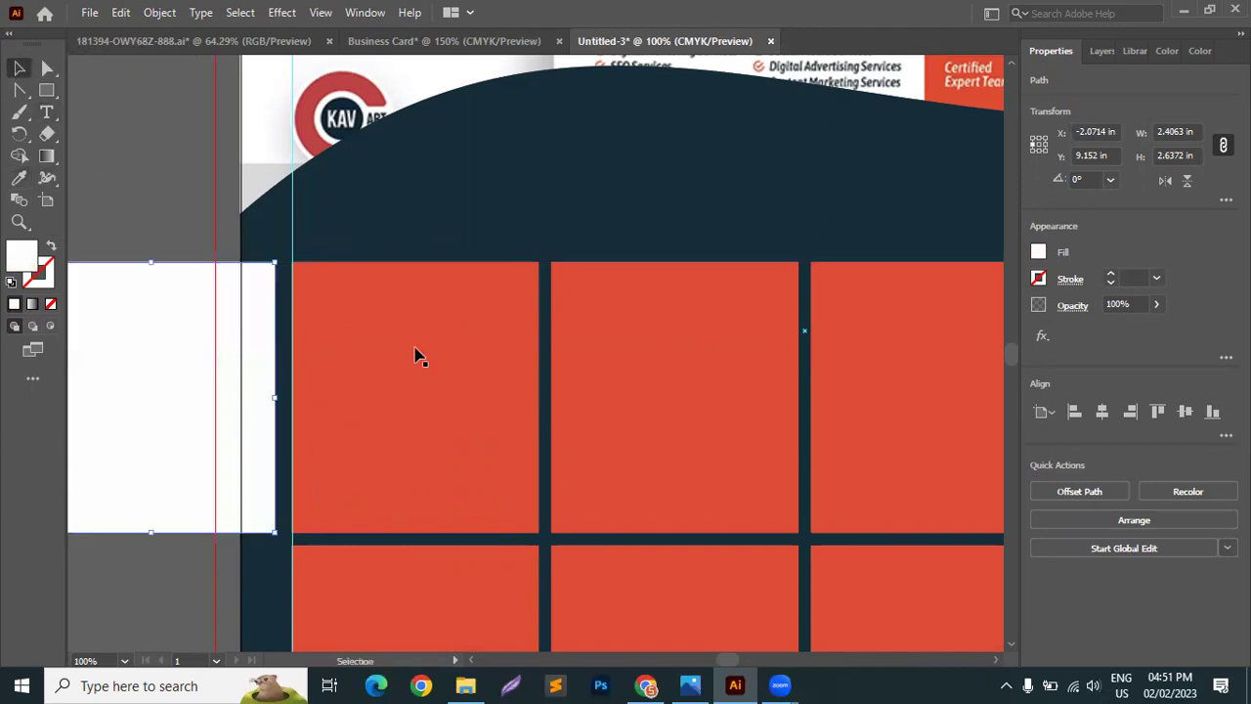
shift+click(420, 361)
click(1100, 411)
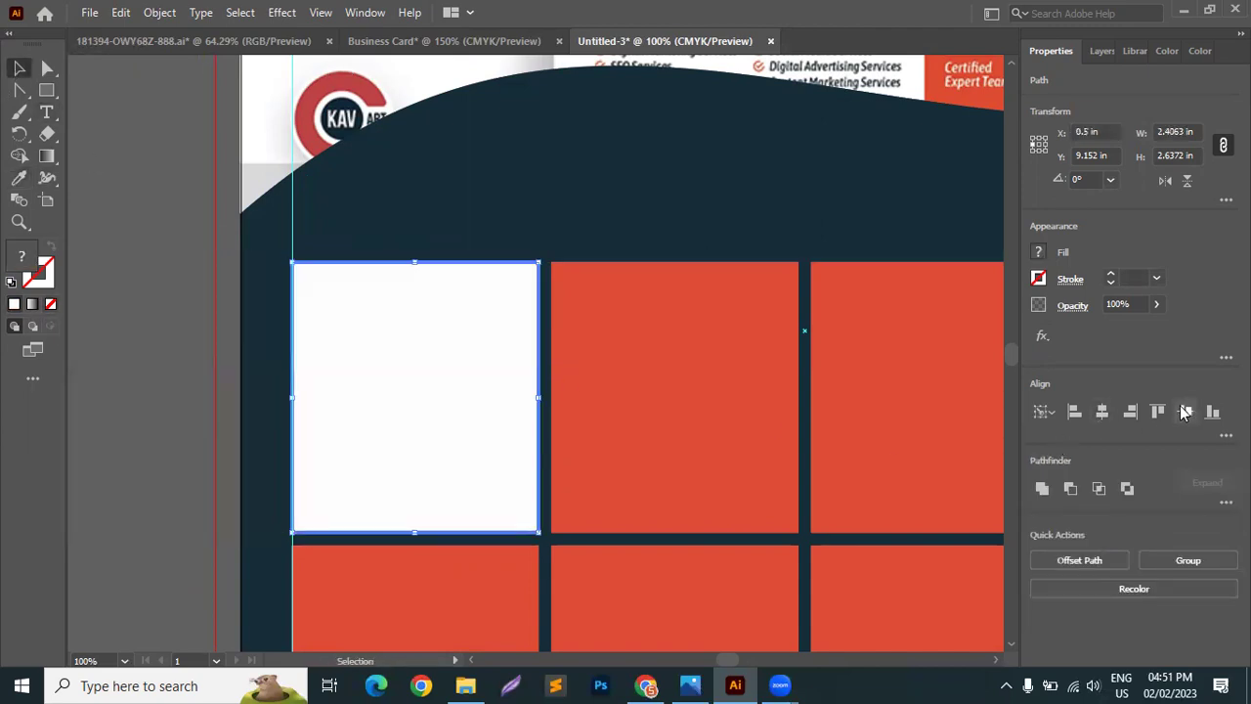
Lower the white box's top edge so the red cell shows above it.
key(ctrl+shift+a)
click(421, 260)
drag(421, 260, 417, 306)
key(ctrl+shift+a)
click(414, 301)
click(410, 291)
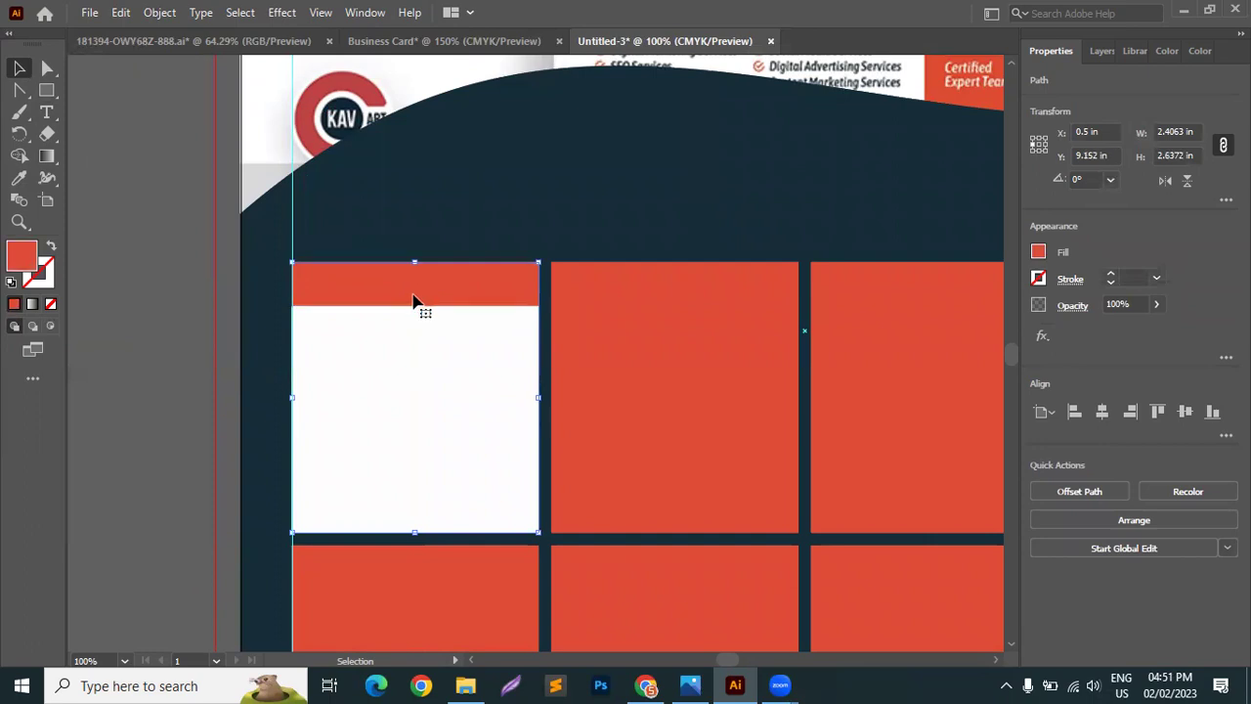
click(448, 357)
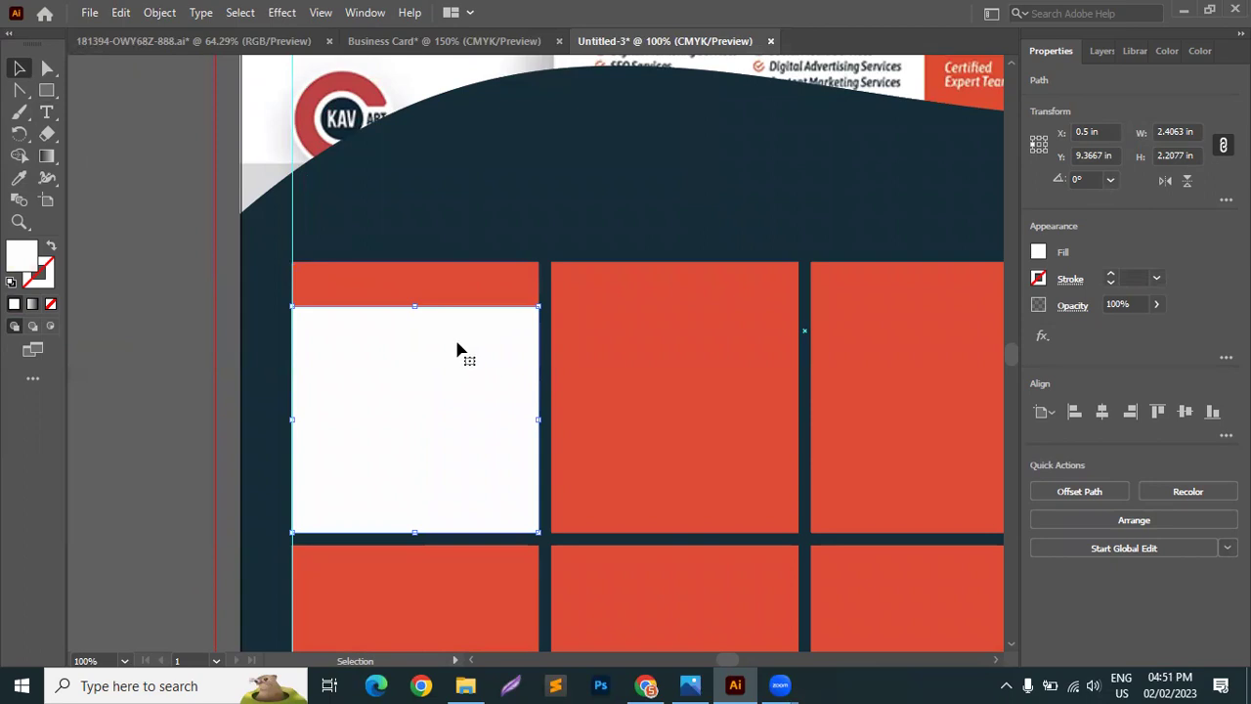
mouse_move(414, 307)
mouse_down()
mouse_move(414, 334)
mouse_move(412, 302)
mouse_up()
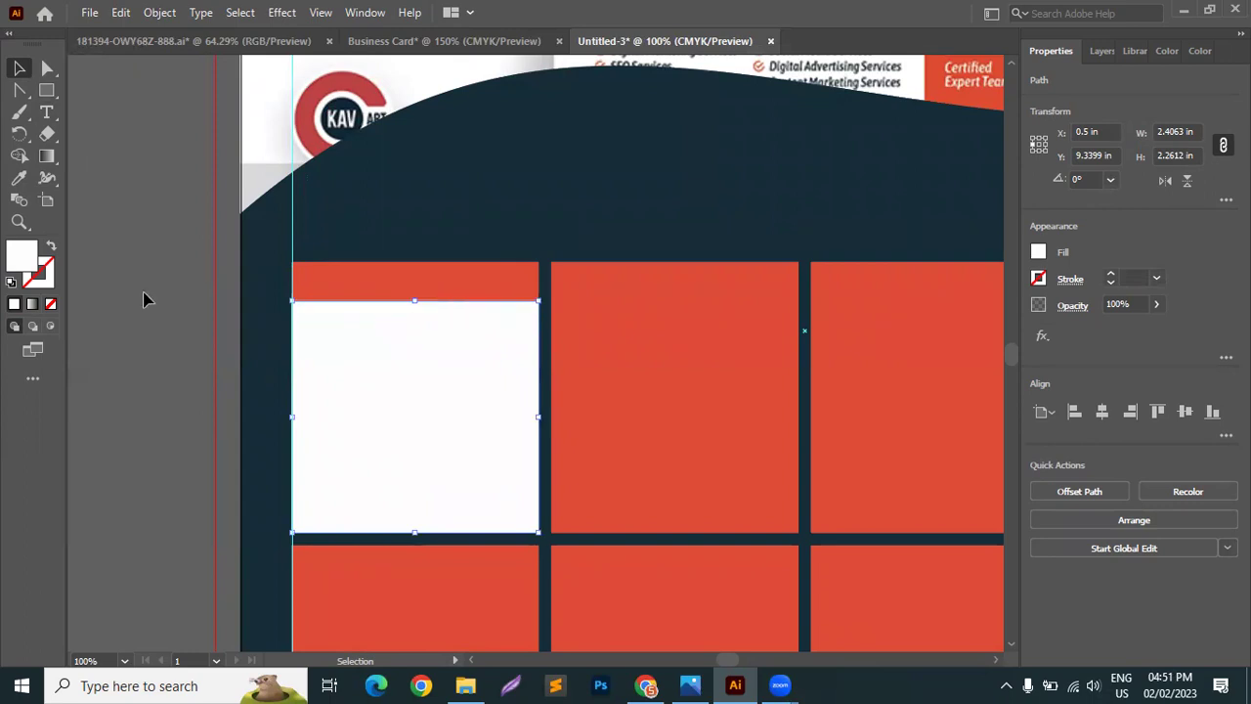
Shrink the red cell into a thin 0.3 in high bar above the white tile.
click(163, 294)
scroll(412, 241, up, 2)
click(434, 330)
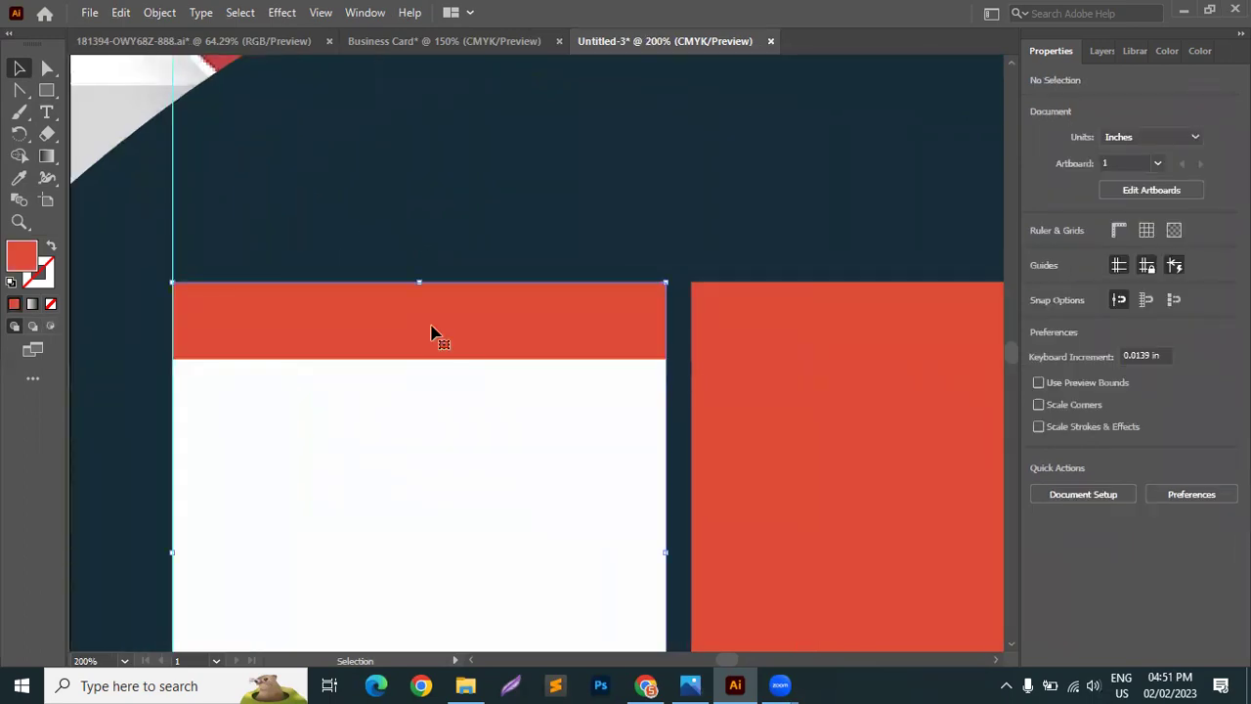
scroll(432, 337, down, 3)
drag(427, 492, 417, 333)
click(162, 281)
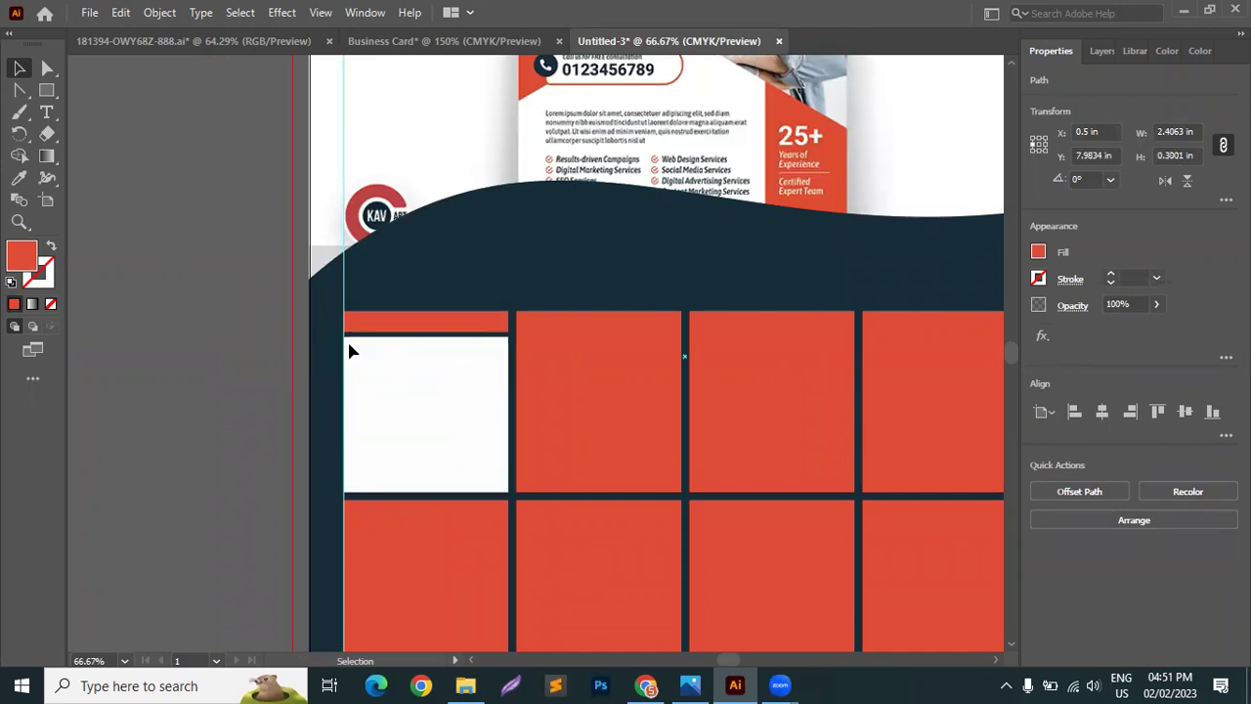
scroll(346, 338, up, 3)
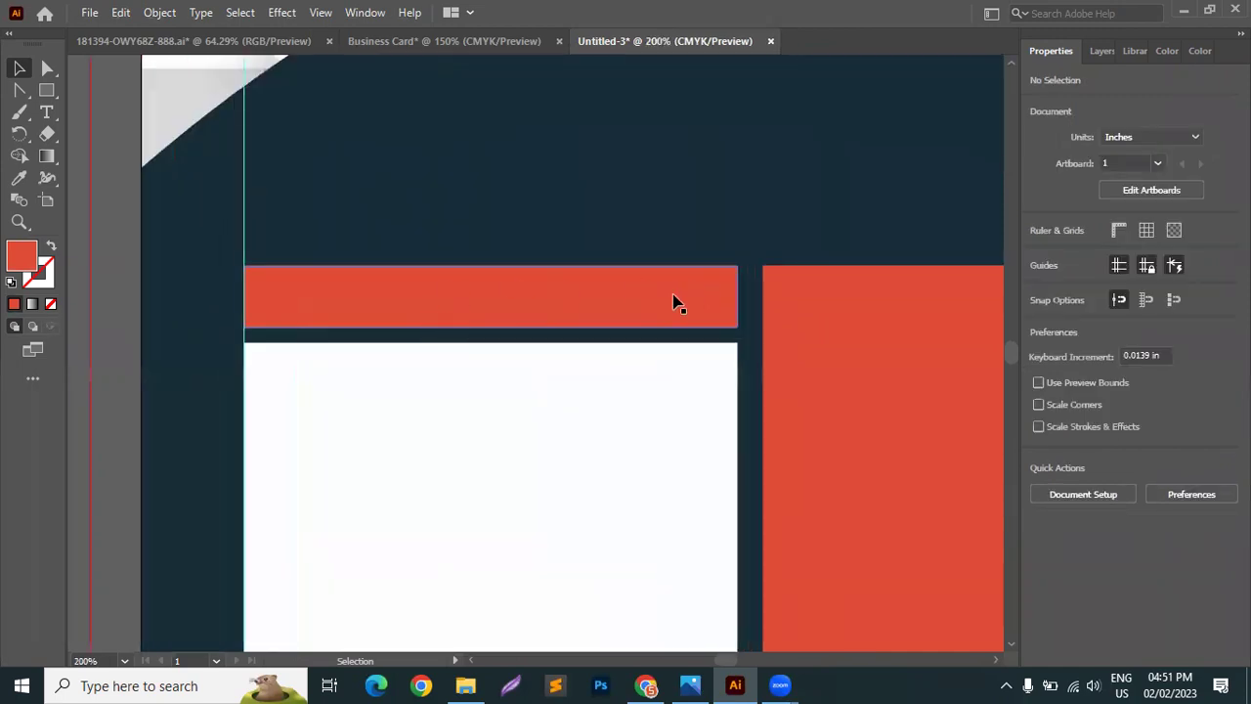
click(634, 305)
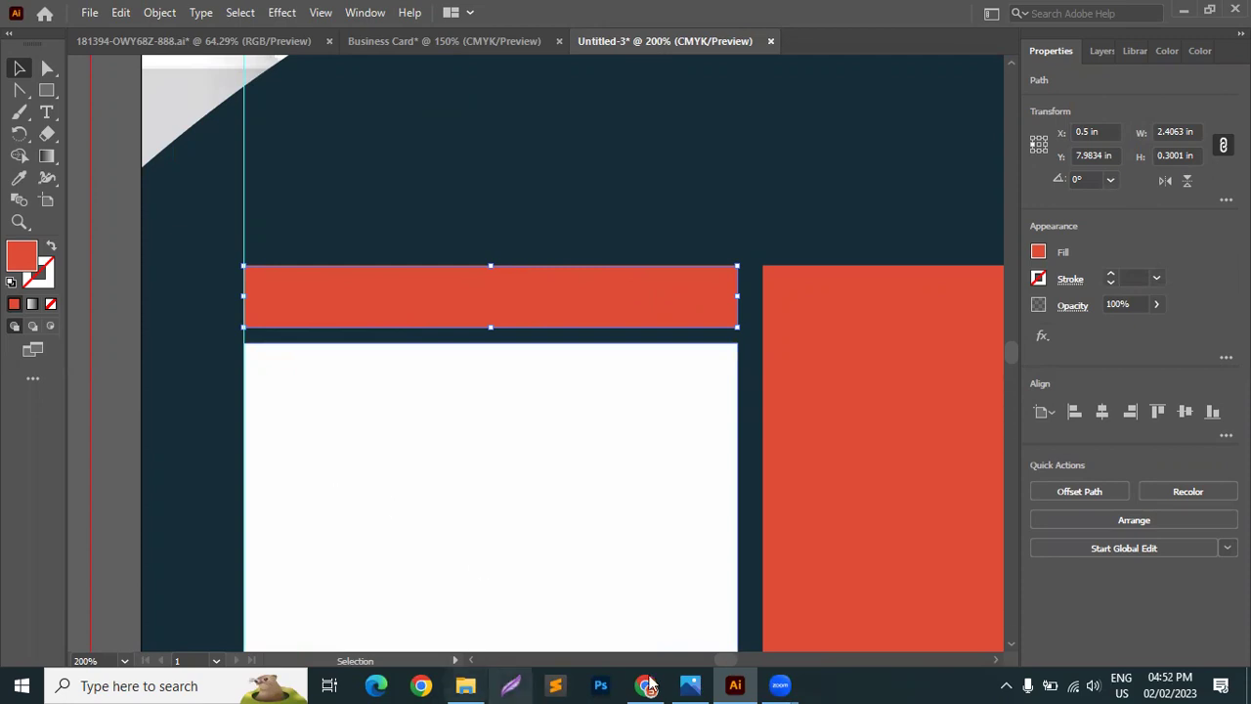
mouse_move(687, 684)
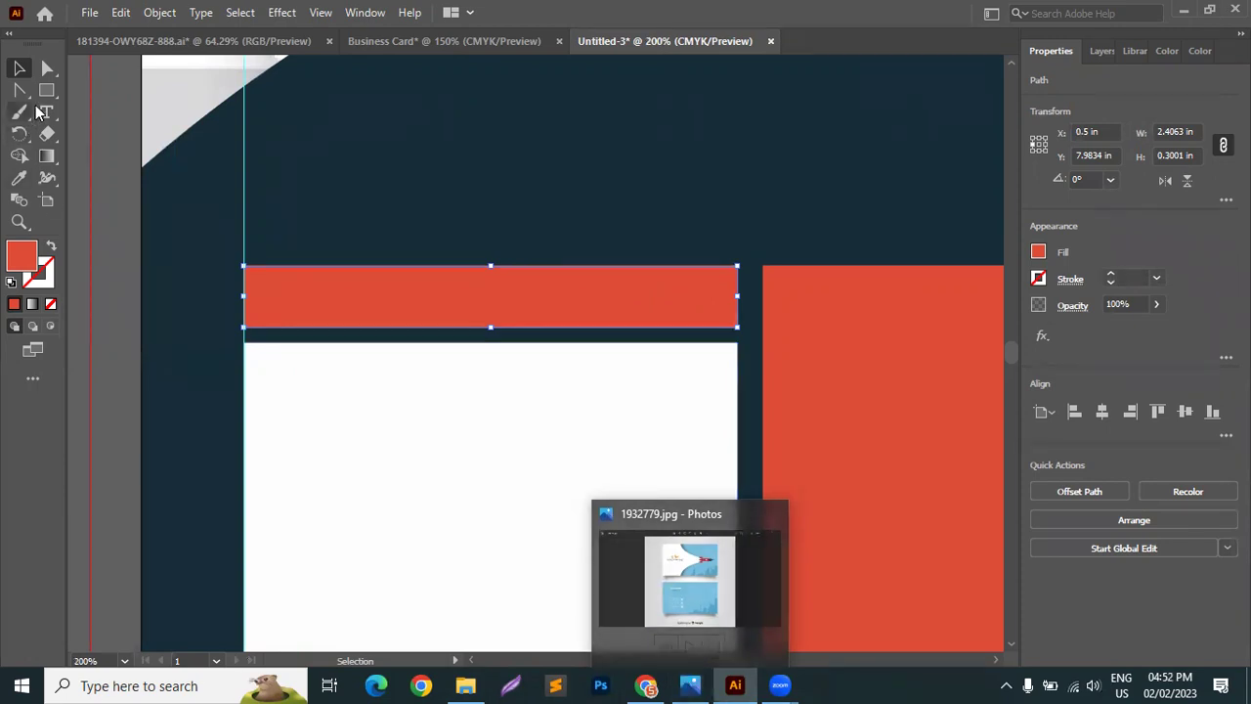
Add a centre-aligned 'January' text label over the middle of the red bar.
key(t)
click(330, 147)
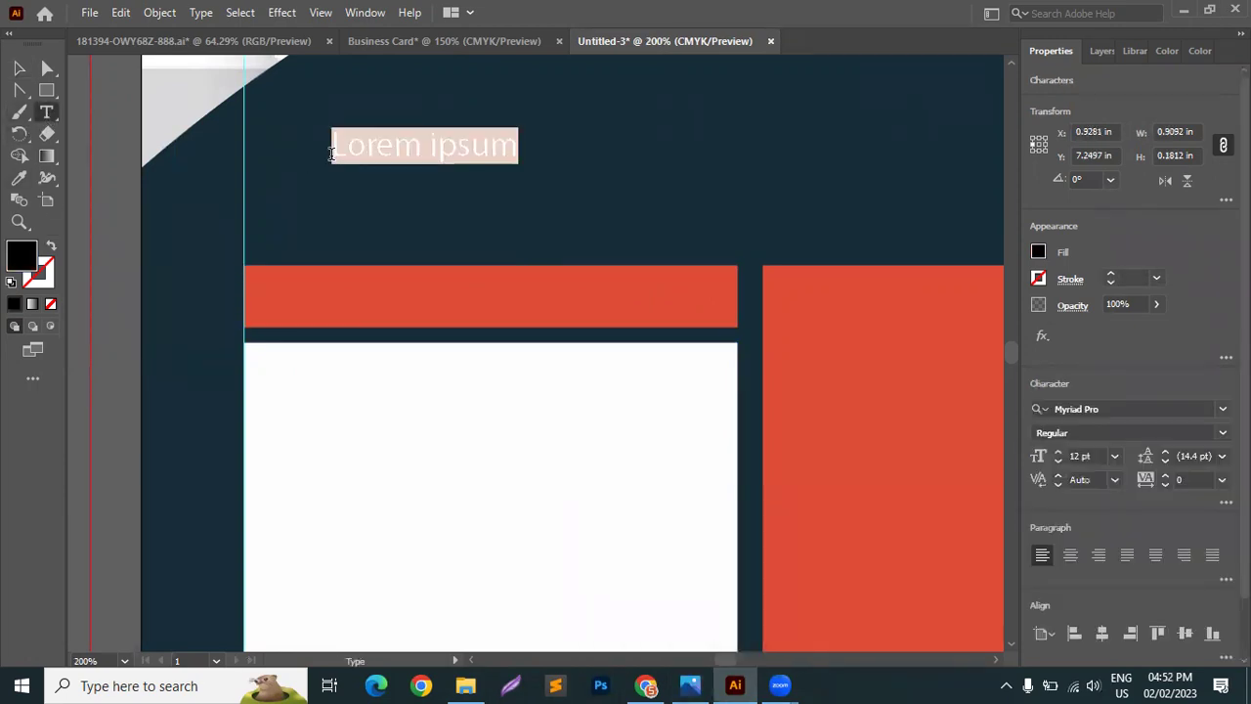
text(January)
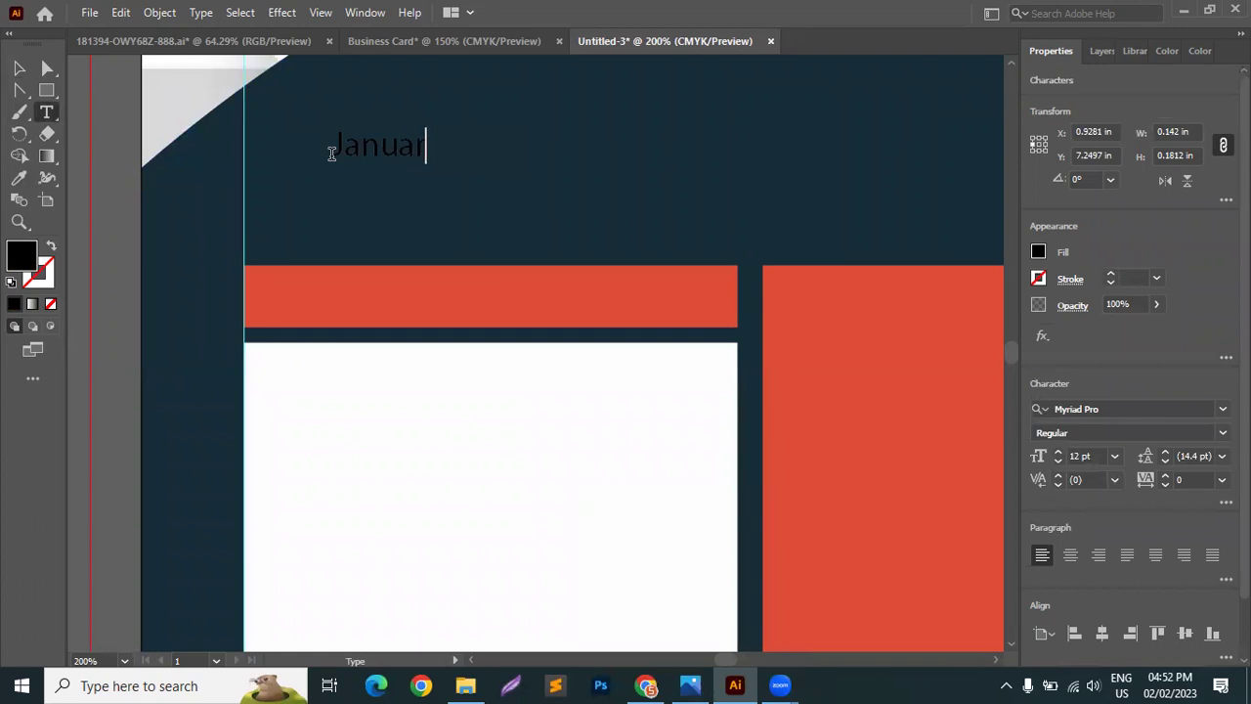
click(21, 67)
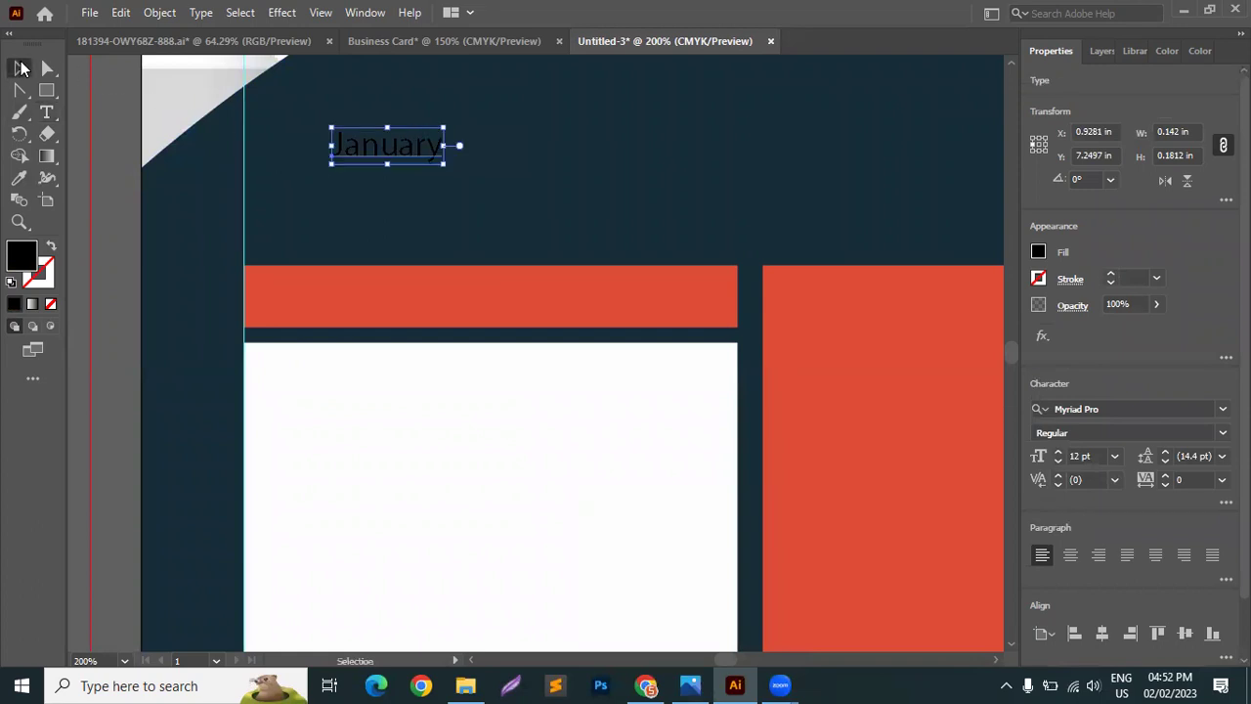
click(1070, 557)
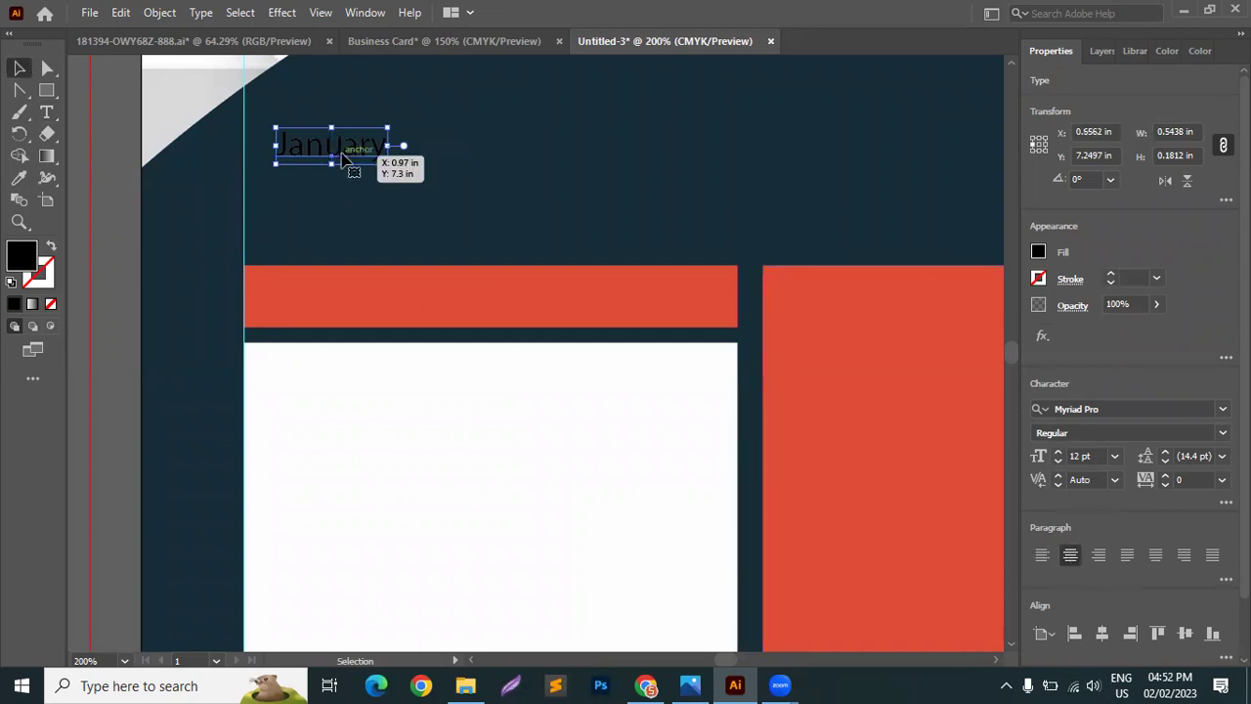
drag(372, 153, 496, 217)
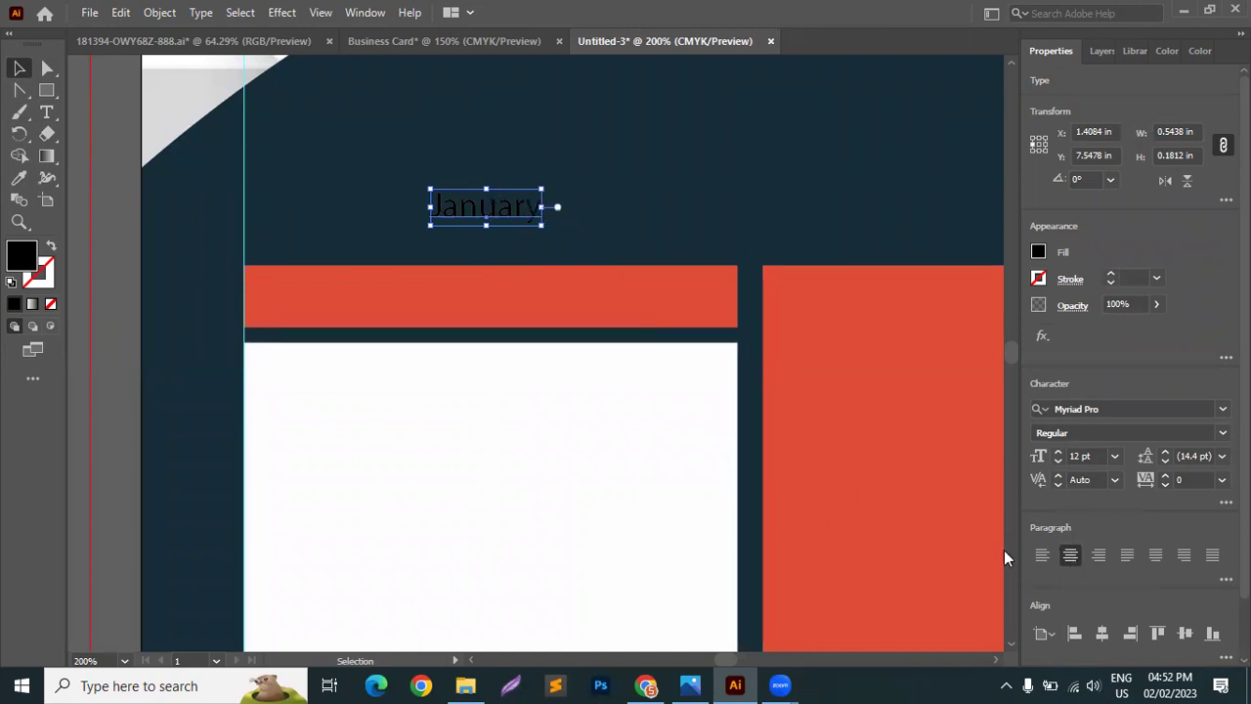
Set the January label to Montserrat Bold at 16 pt.
click(1222, 408)
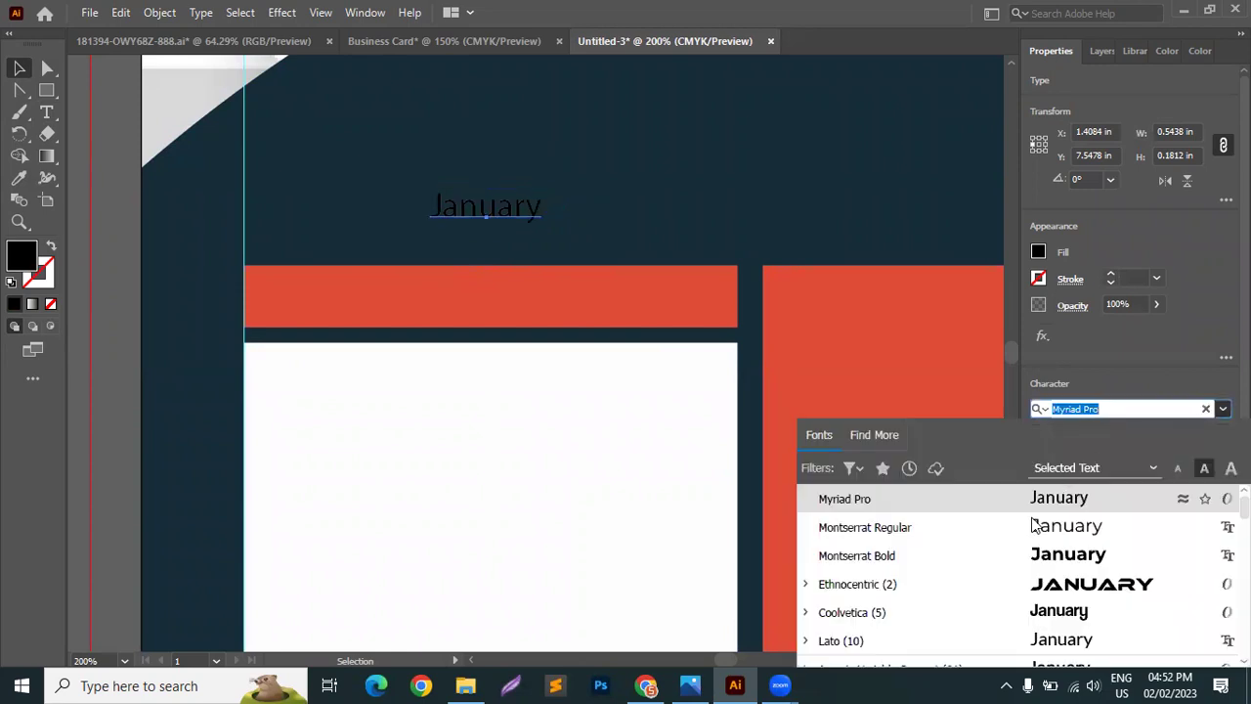
click(988, 556)
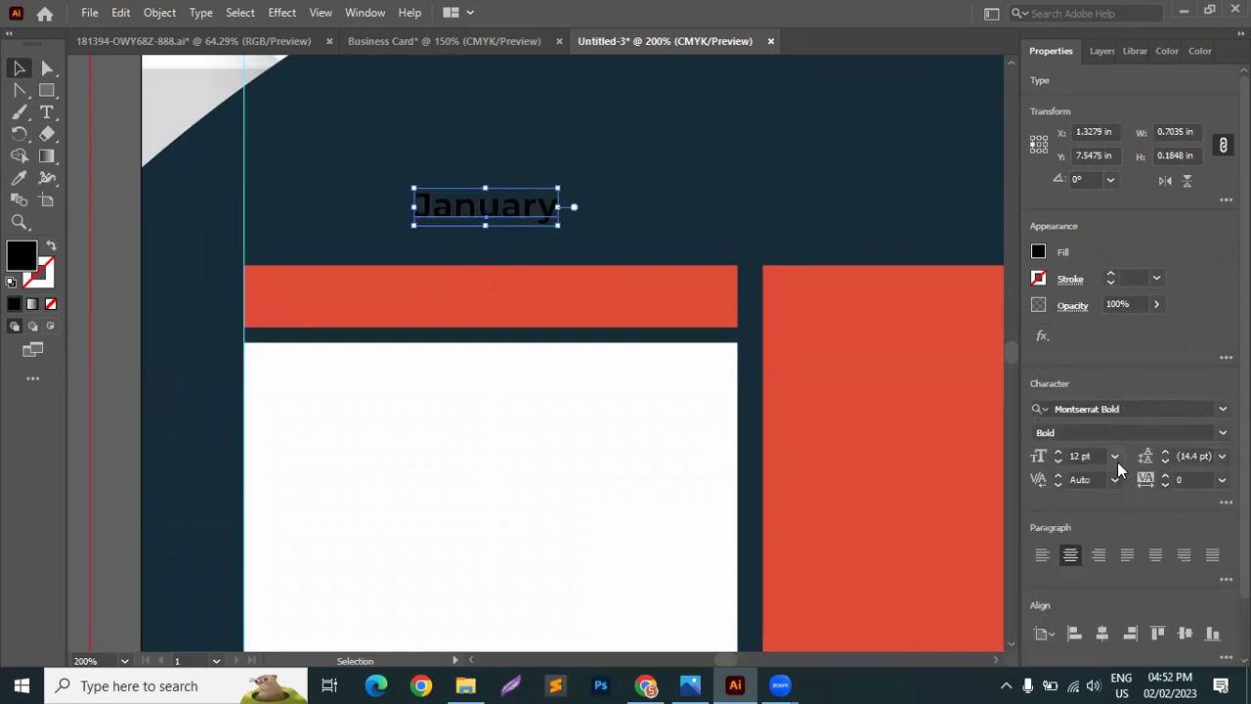
click(1060, 452)
click(1060, 452)
click(1060, 452)
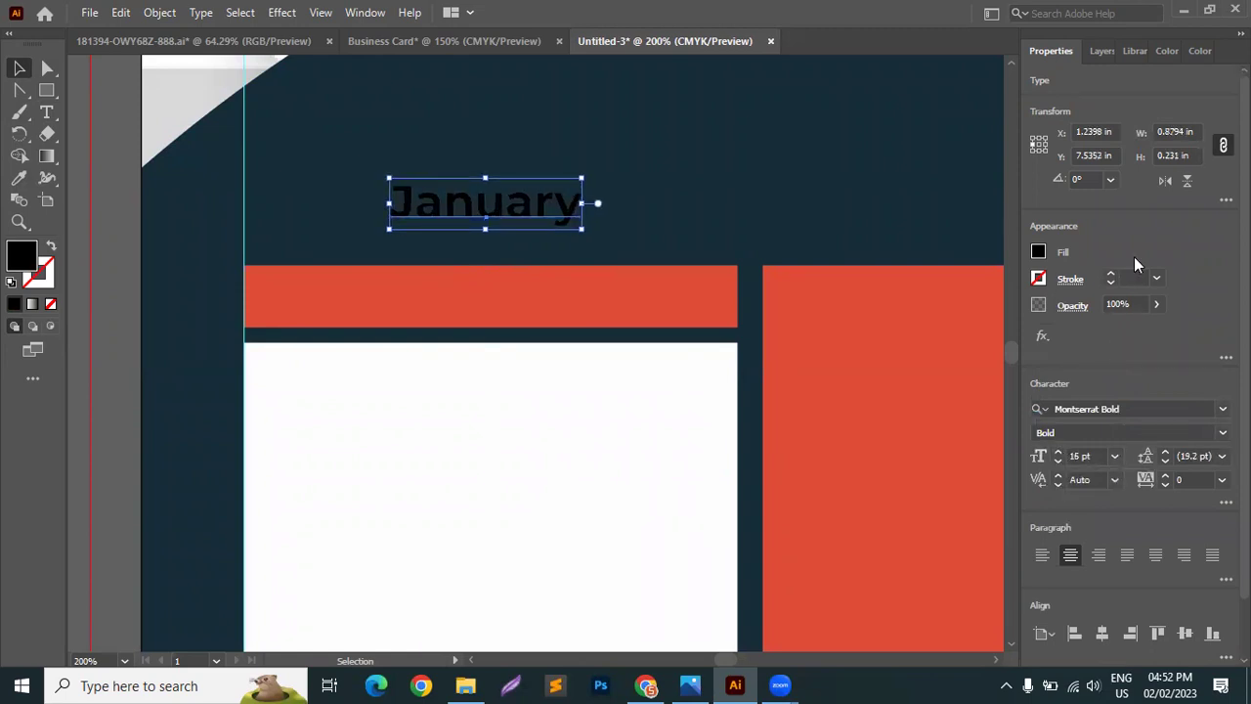
Scale the January label to 1 in wide.
click(1184, 132)
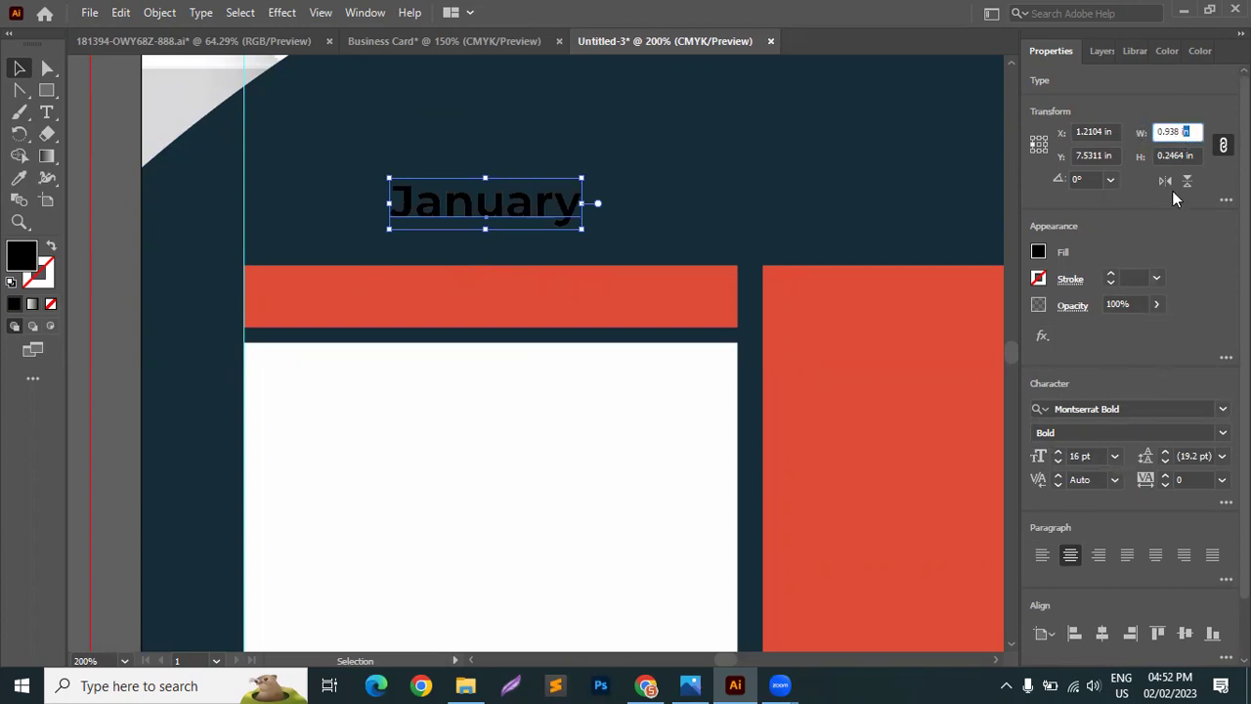
text(1)
key(Return)
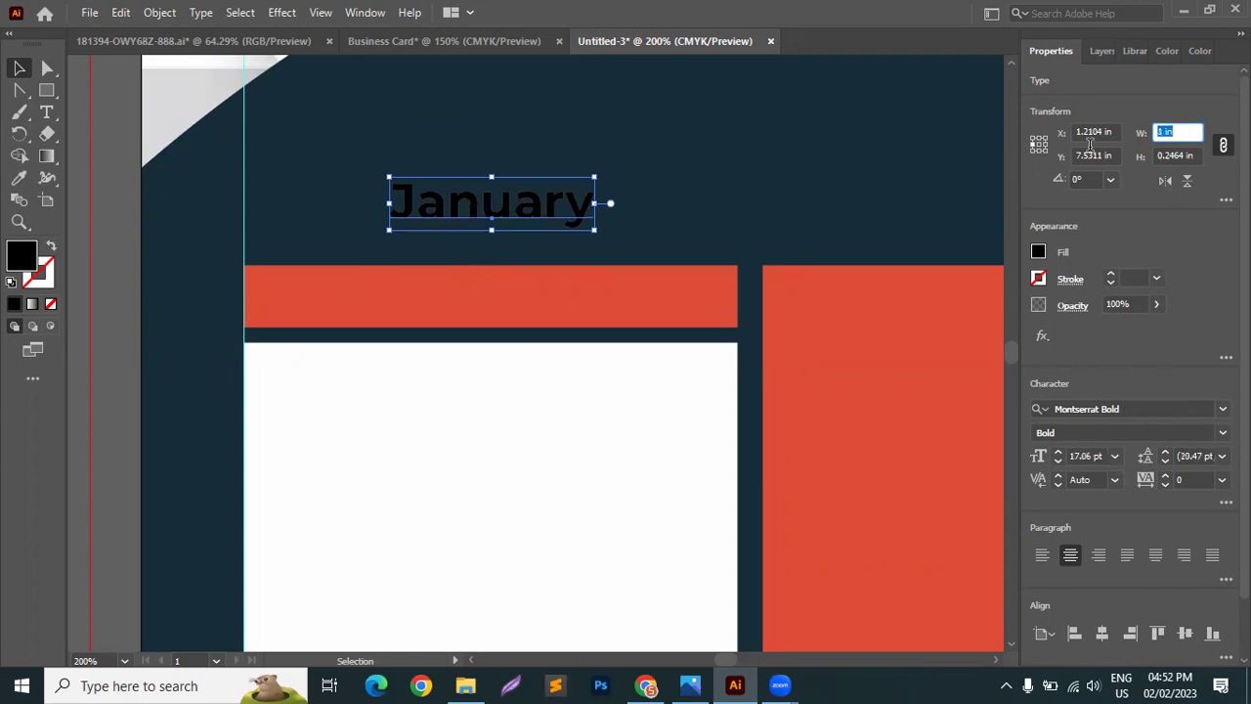
click(8, 67)
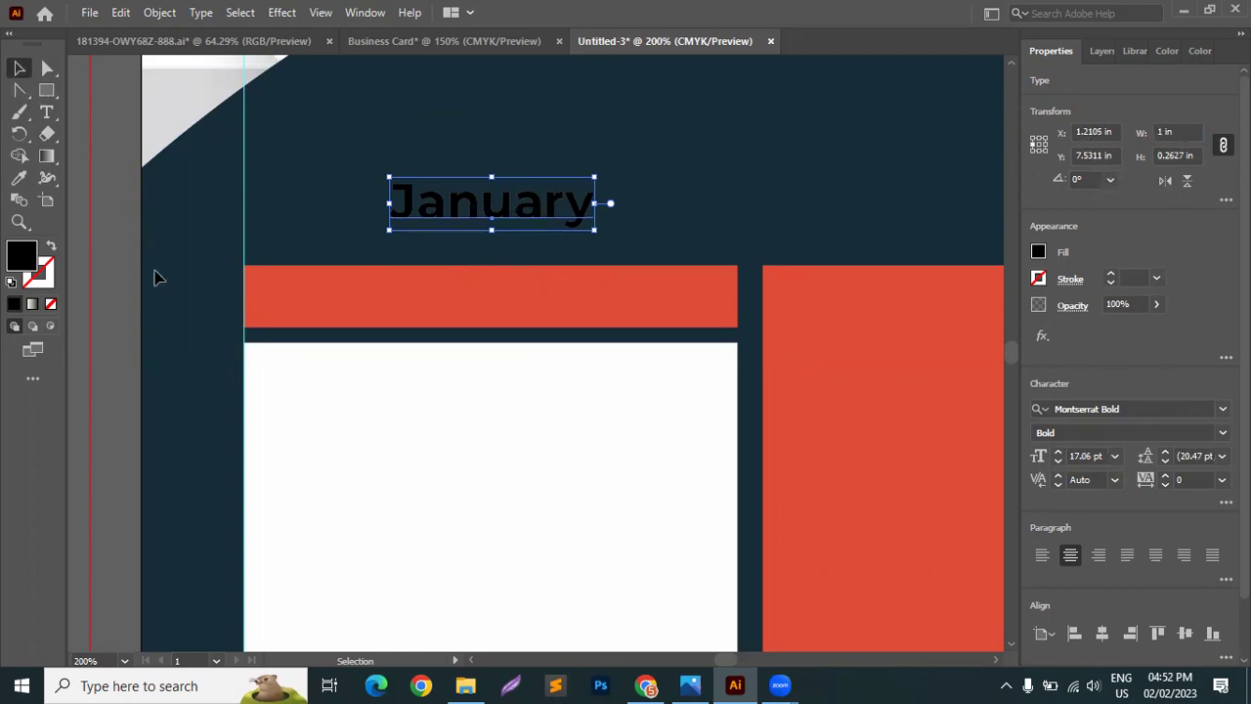
Align the January label and red bar with Vertical Align Center, then deselect.
key(ctrl+minus)
key(ctrl+minus)
key(ctrl+minus)
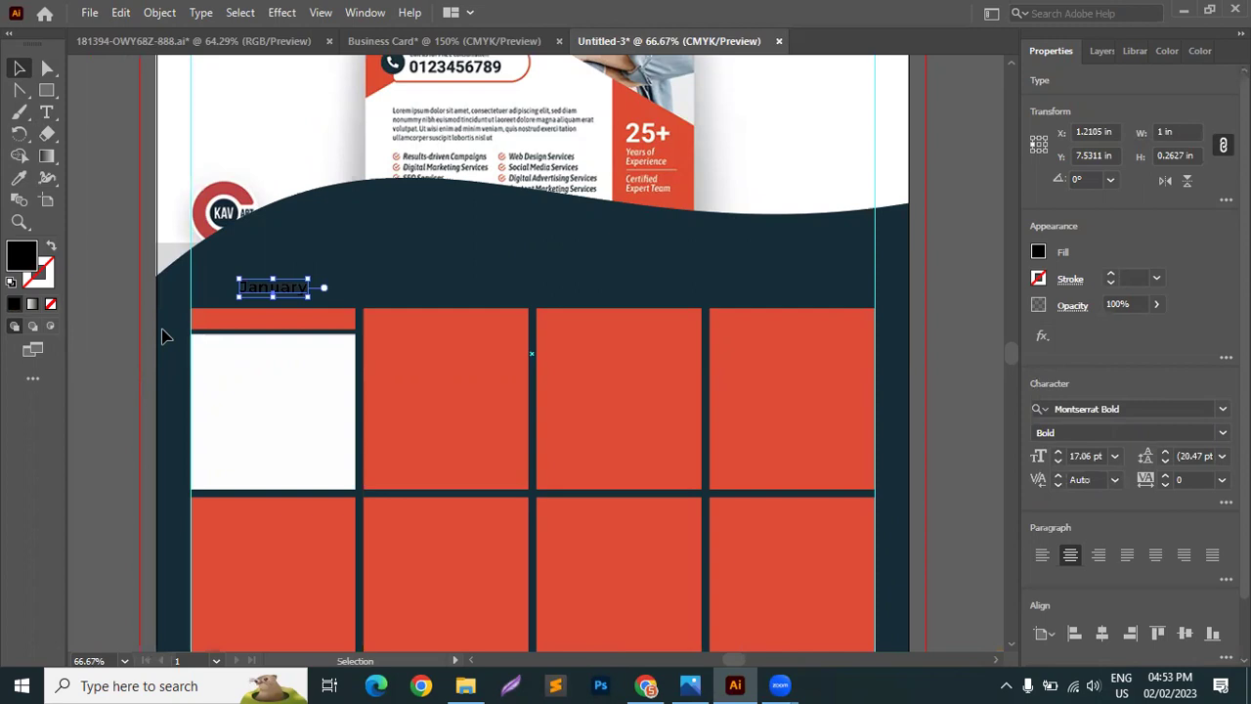
scroll(391, 433, down, 2)
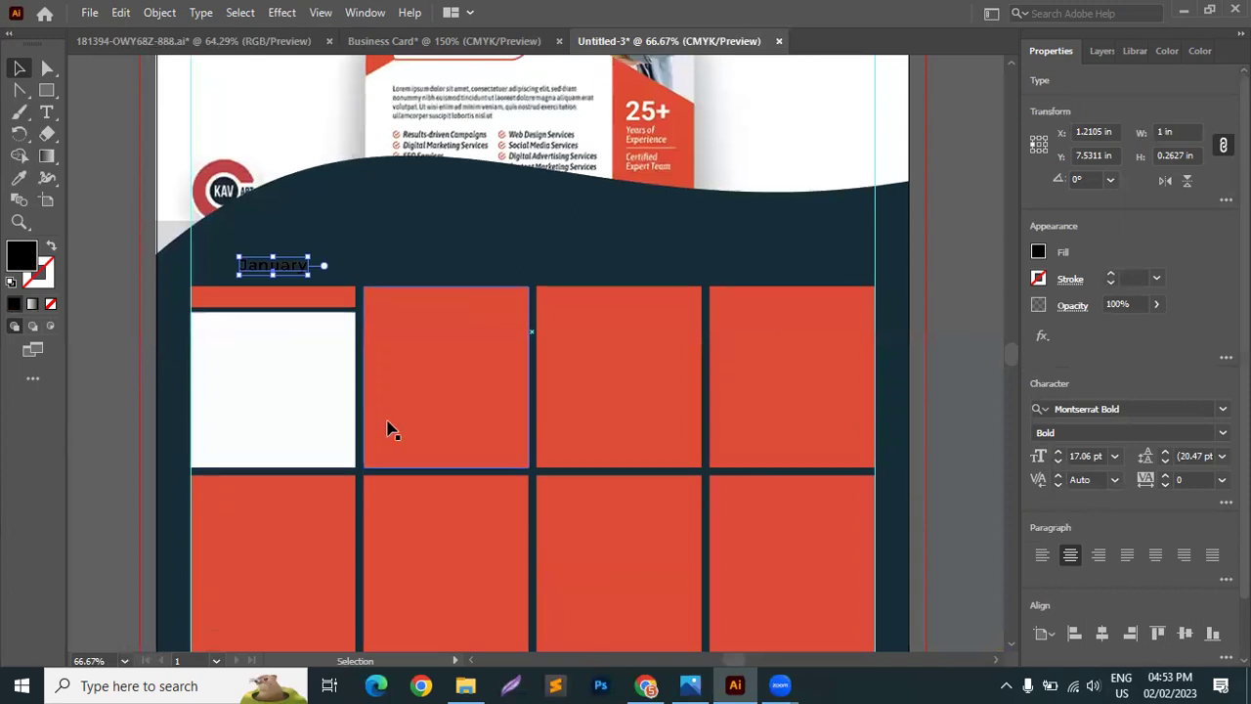
scroll(353, 291, down, 1)
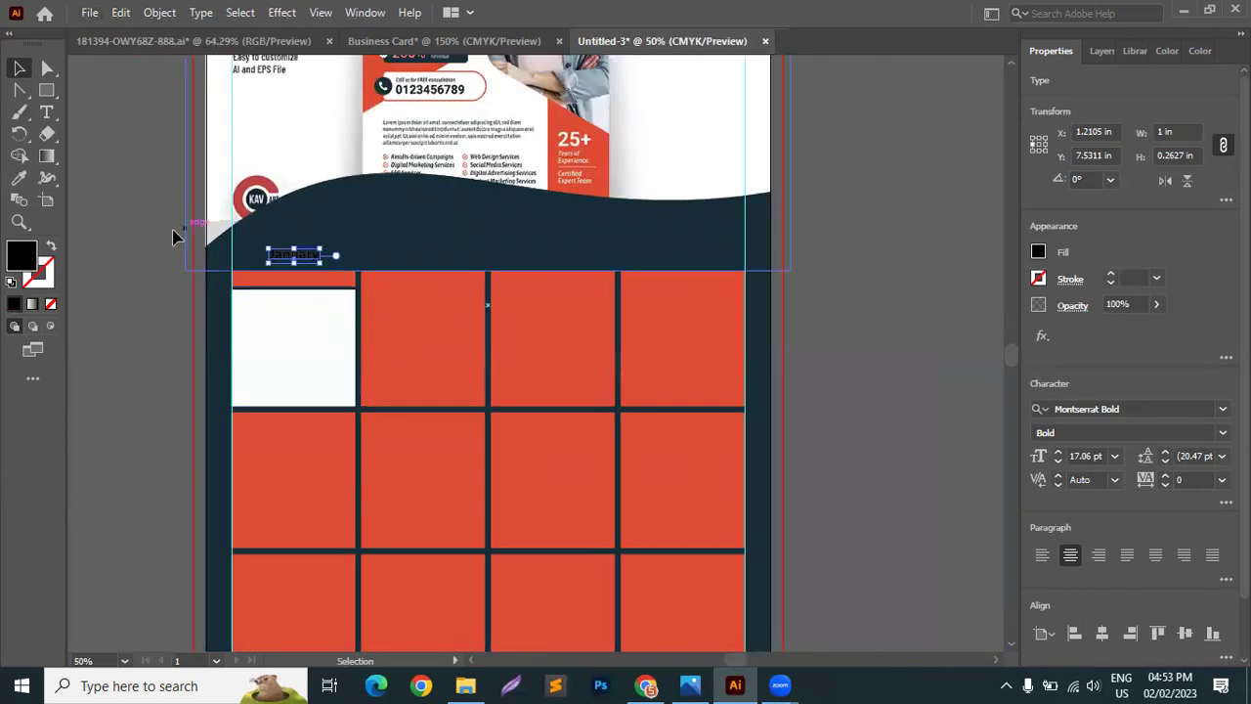
shift+click(278, 289)
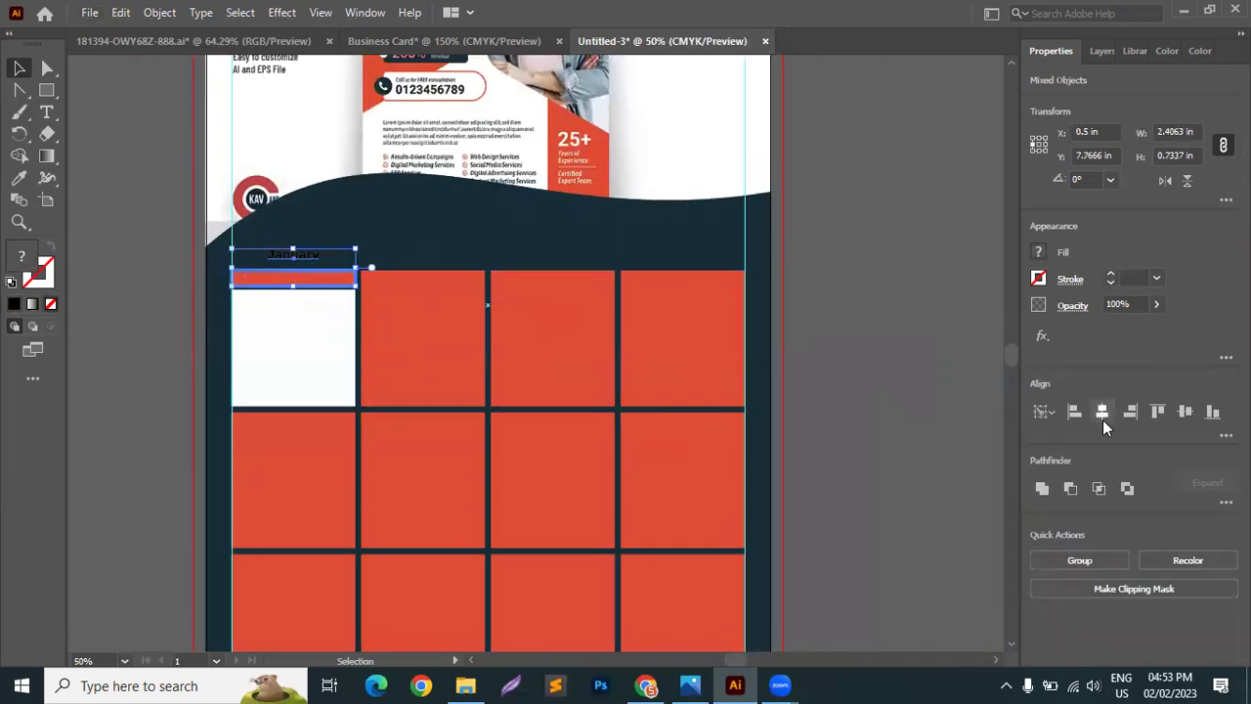
click(1185, 412)
click(846, 330)
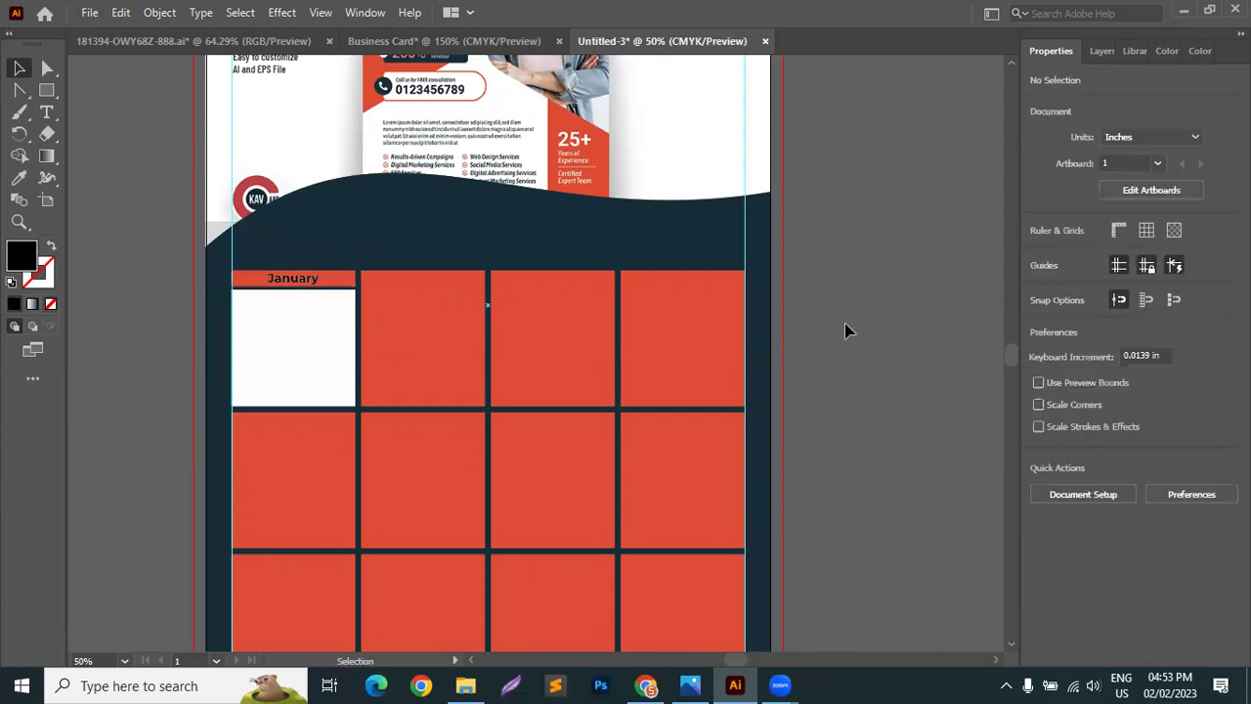
scroll(151, 347, down, 1)
scroll(140, 329, up, 2)
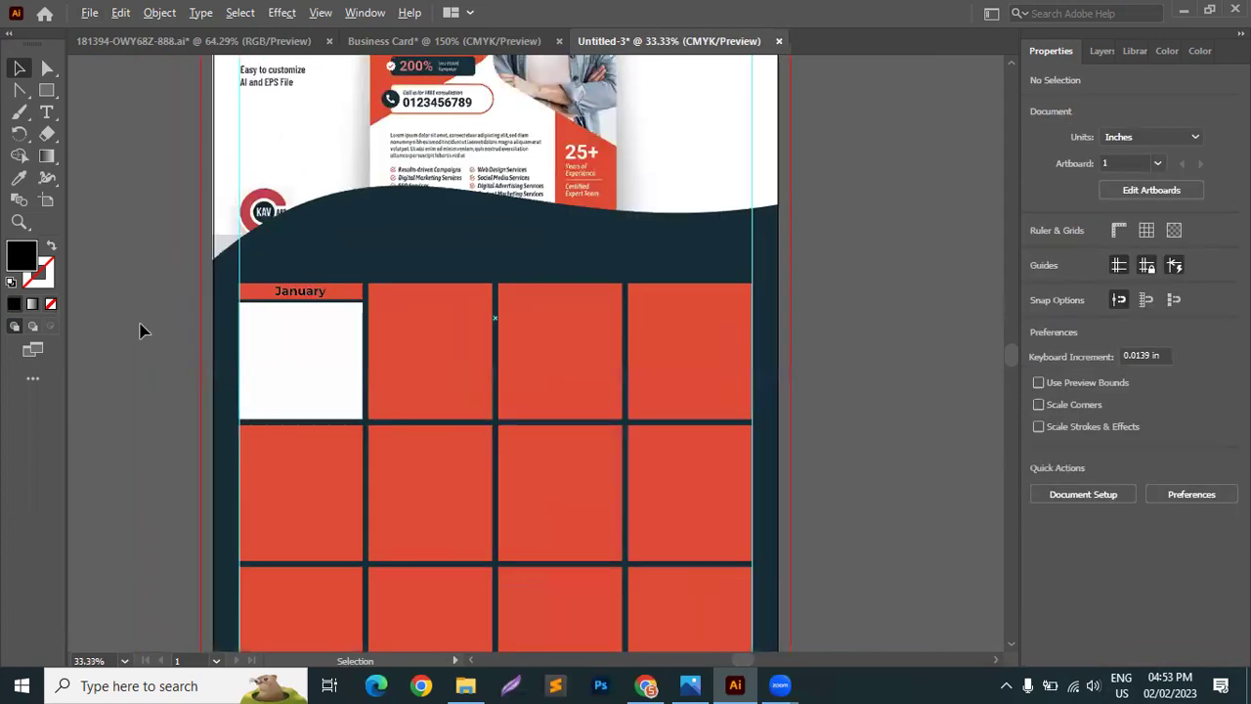
scroll(498, 260, up, 5)
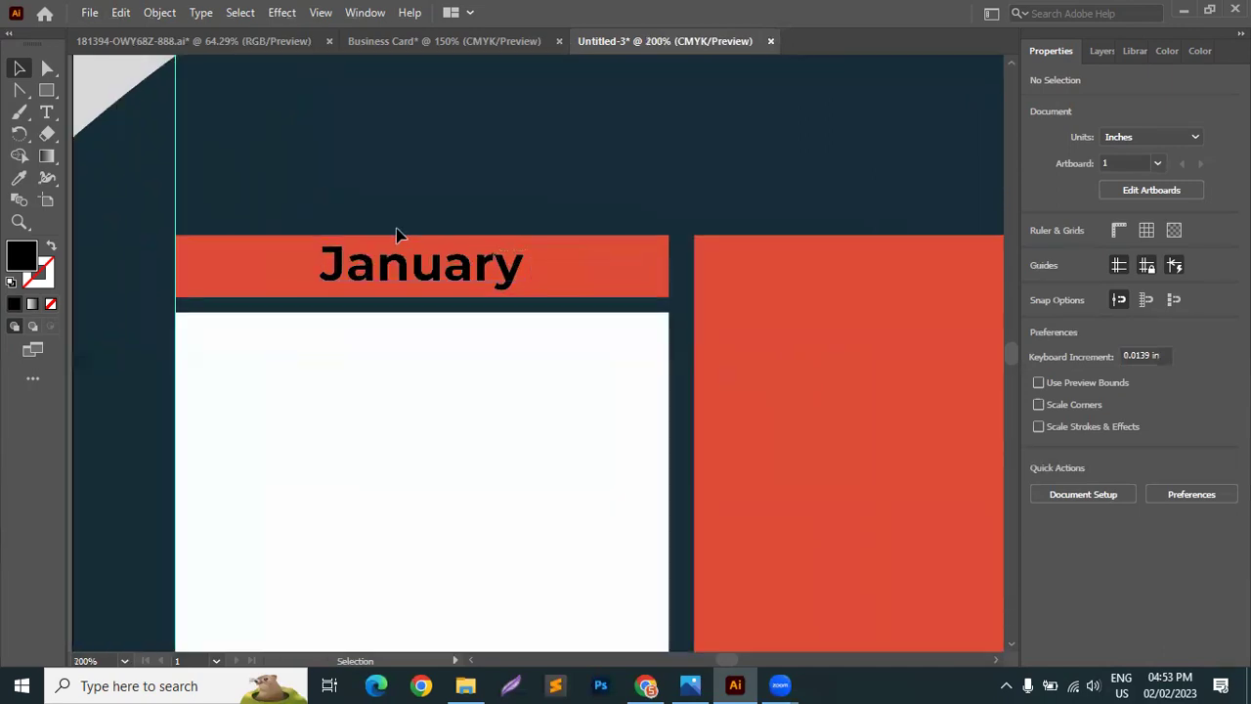
Try navy and white fills on the January text with the Eyedropper, ending on navy.
click(383, 264)
click(19, 178)
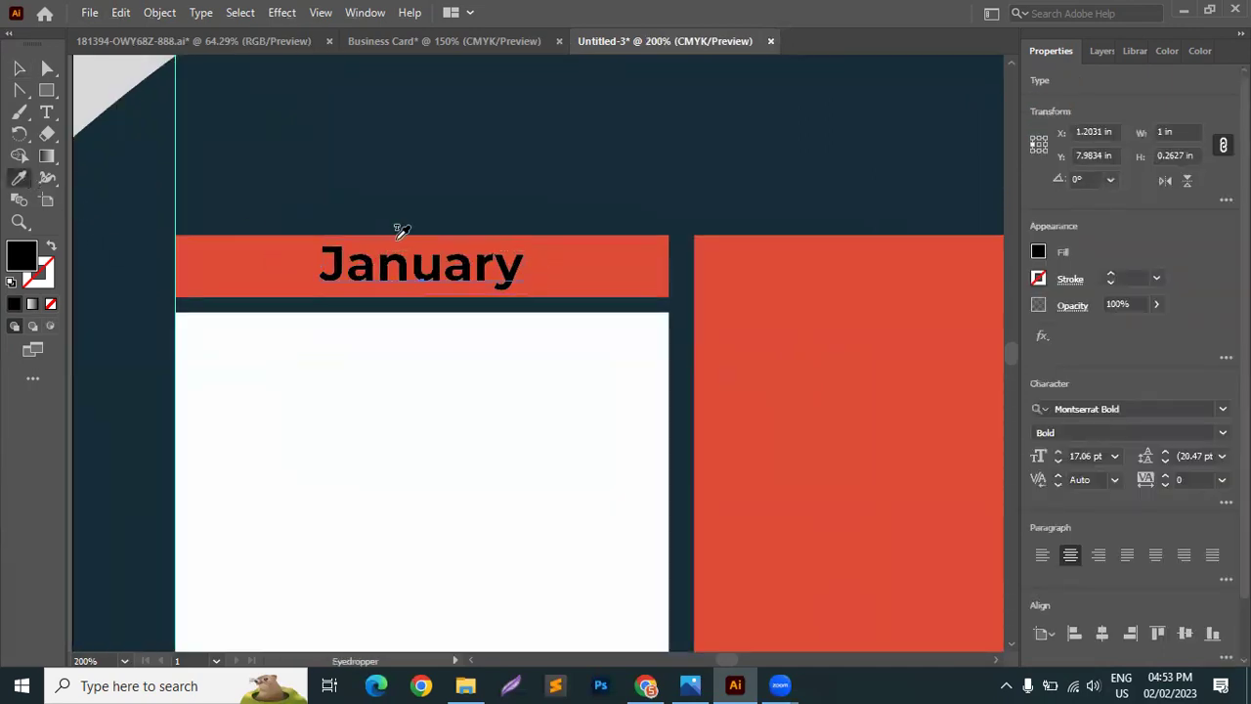
click(426, 166)
click(457, 448)
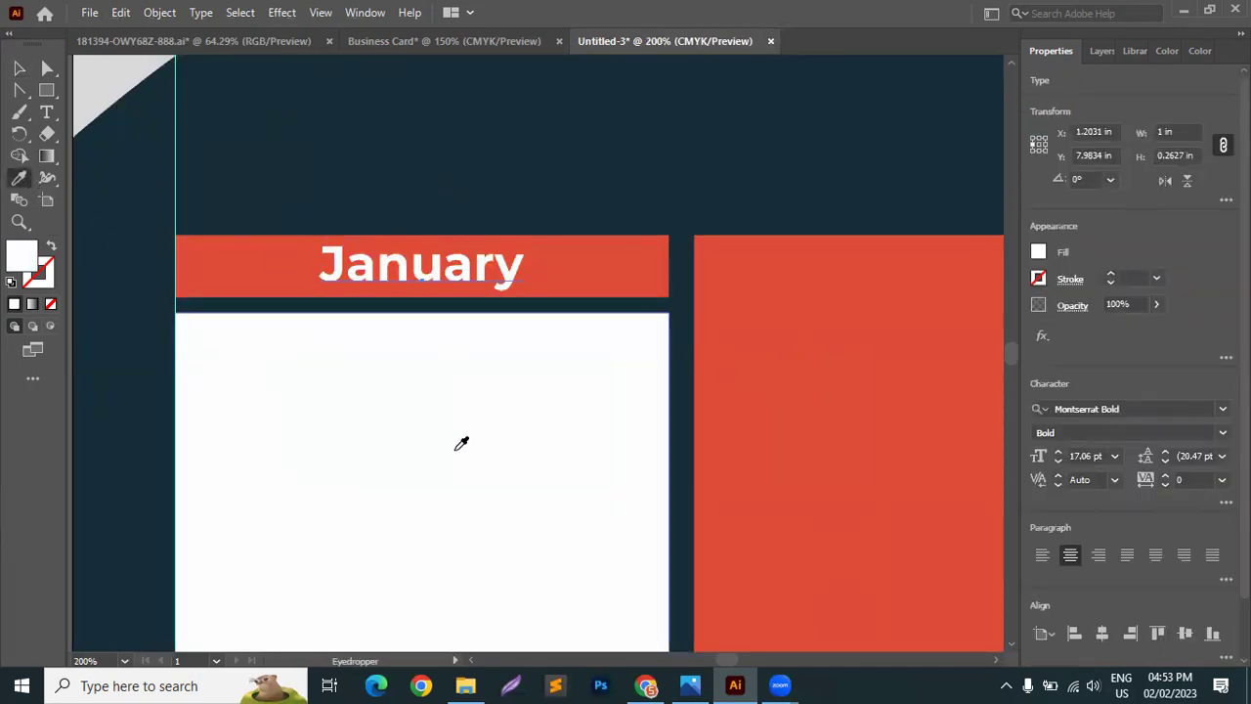
scroll(374, 338, down, 3)
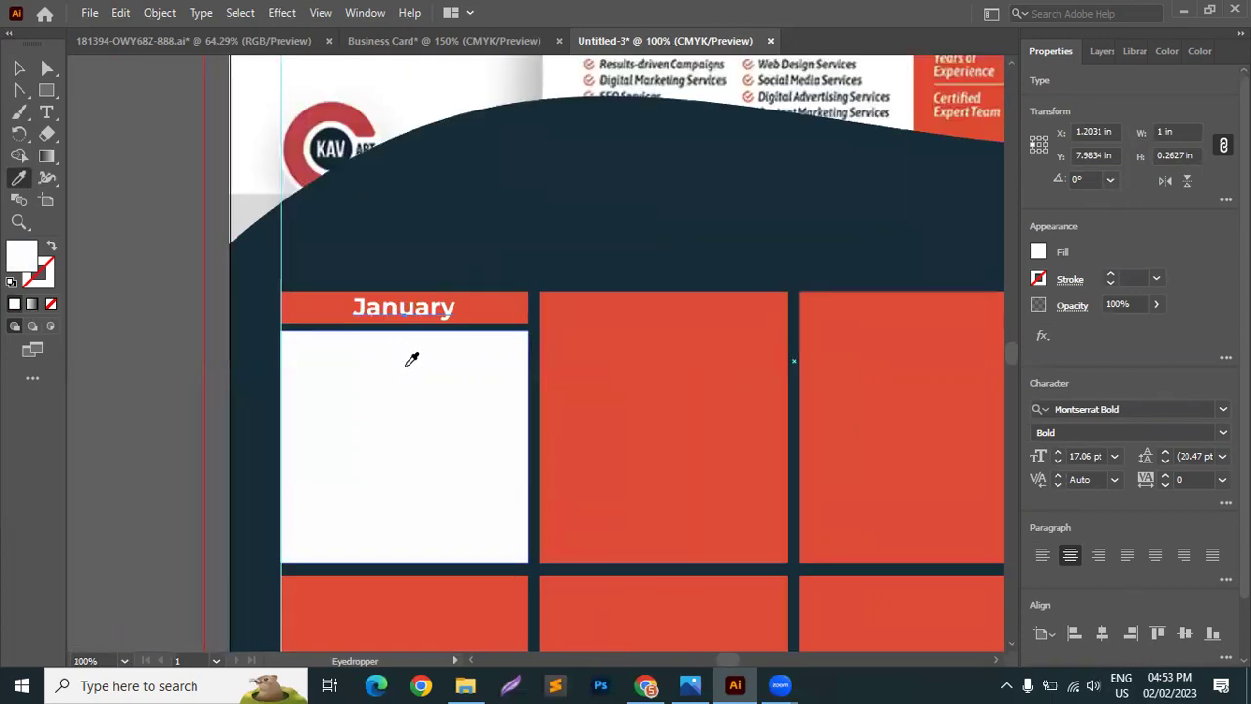
click(506, 205)
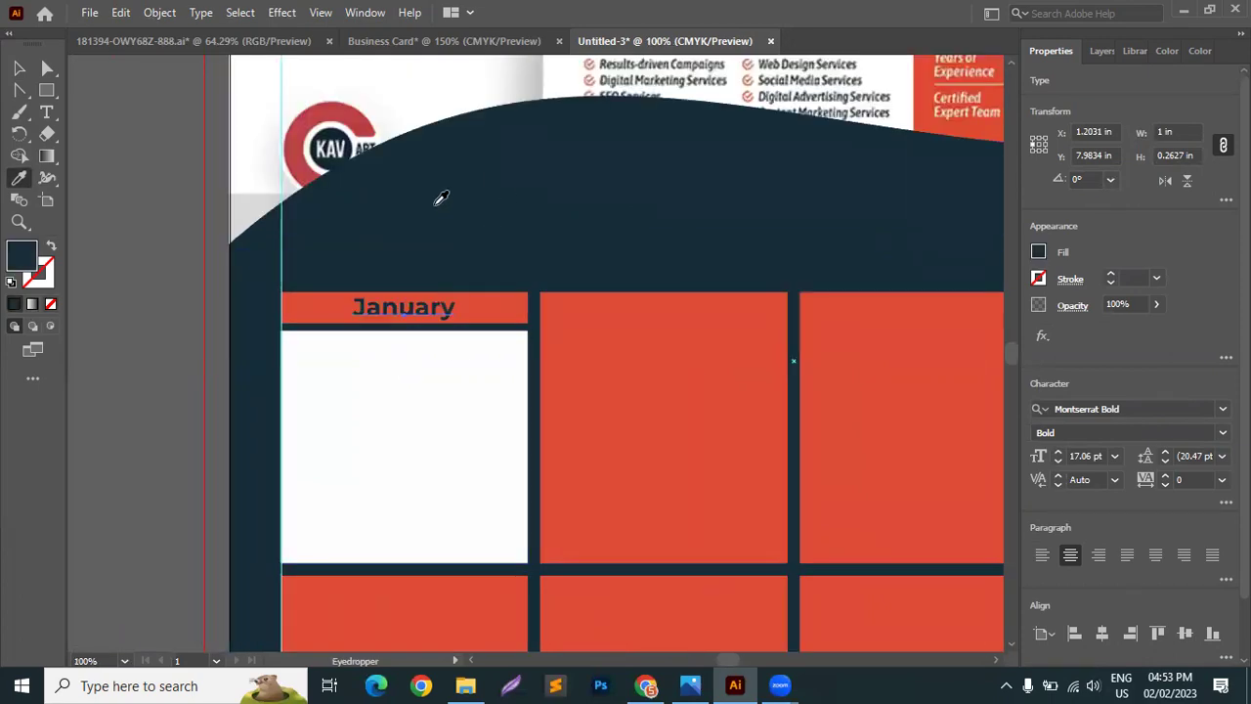
click(20, 68)
Set the January bar's fill to white, after trying red-orange FF6050 in the Color Picker.
click(323, 320)
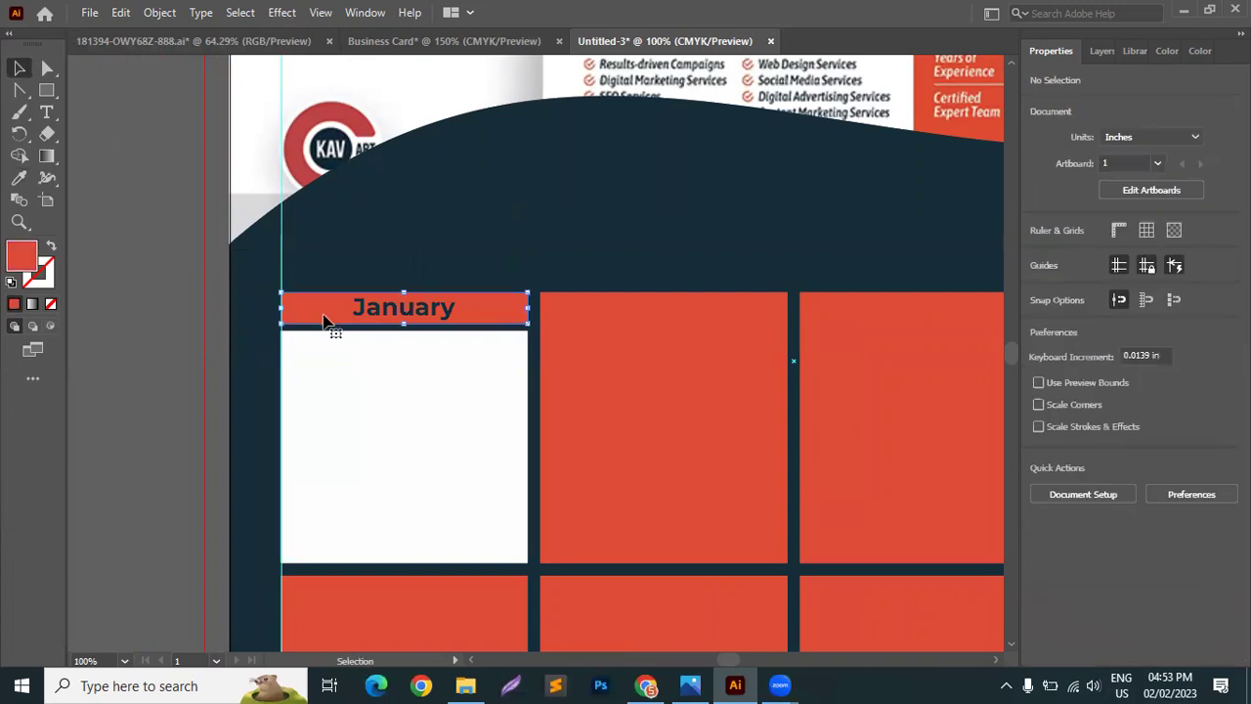
double_click(16, 257)
drag(840, 147, 802, 141)
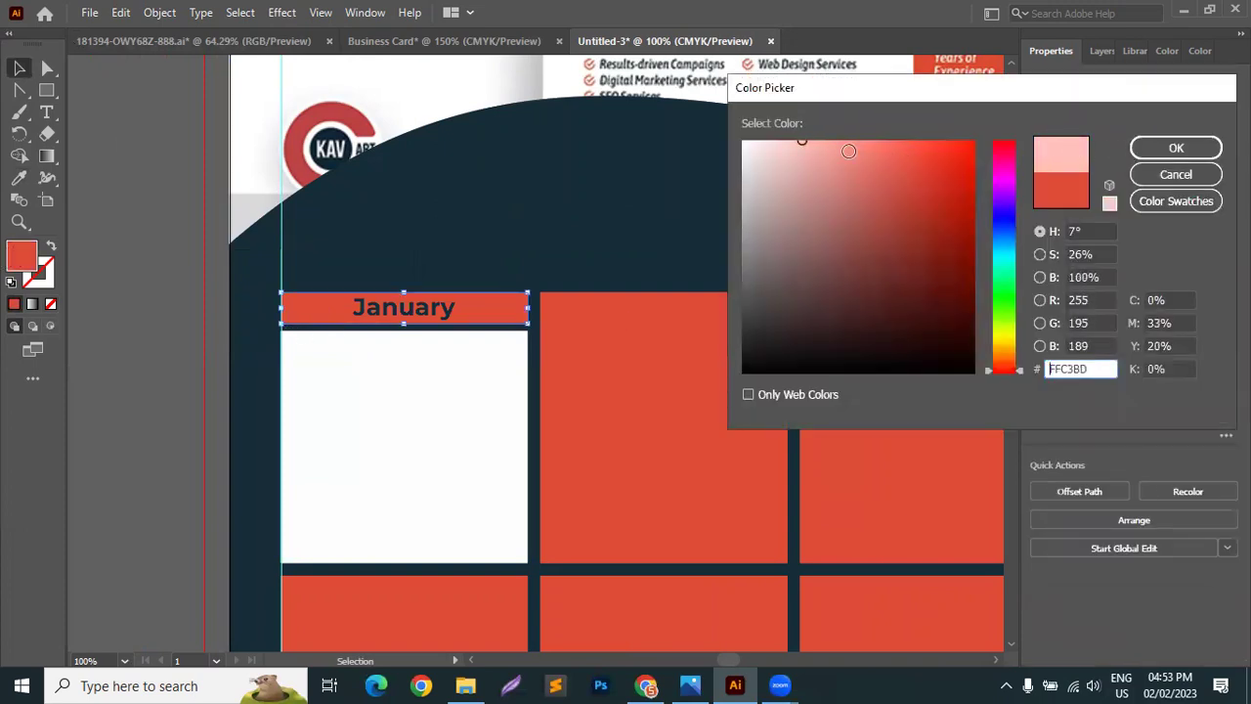
click(858, 146)
mouse_move(880, 138)
mouse_down()
mouse_move(938, 118)
mouse_move(902, 117)
mouse_up()
click(1175, 148)
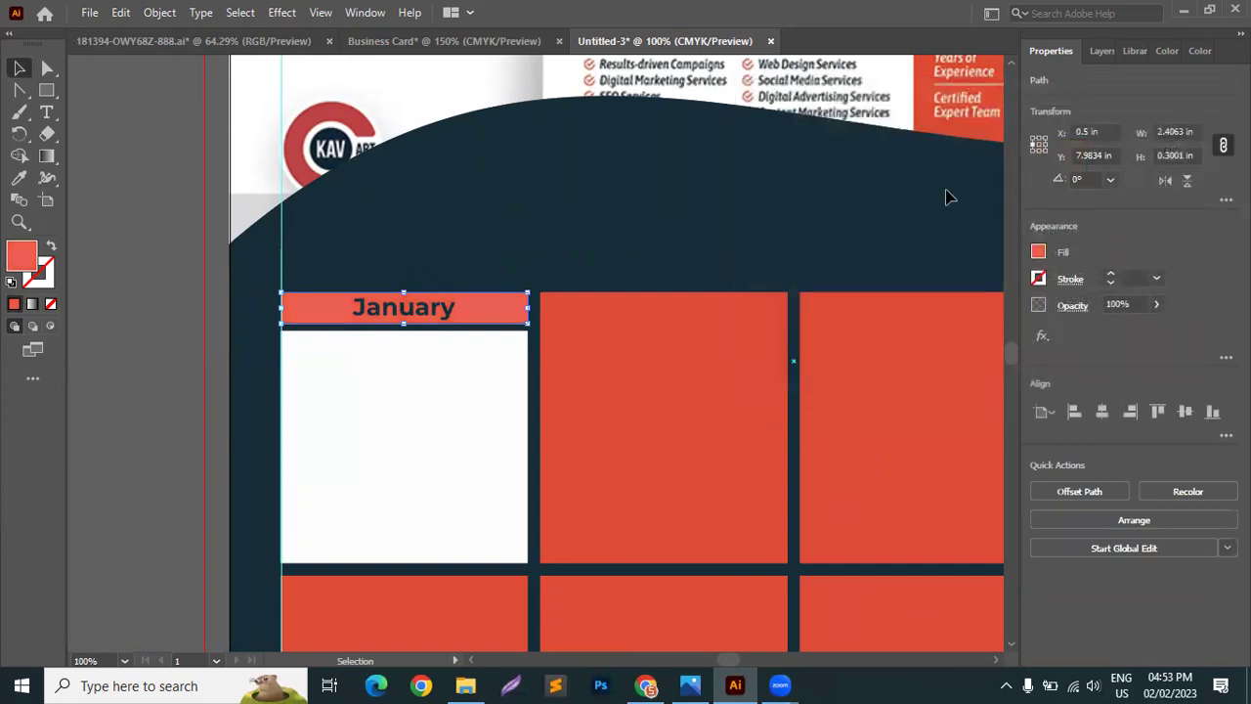
click(19, 179)
click(457, 101)
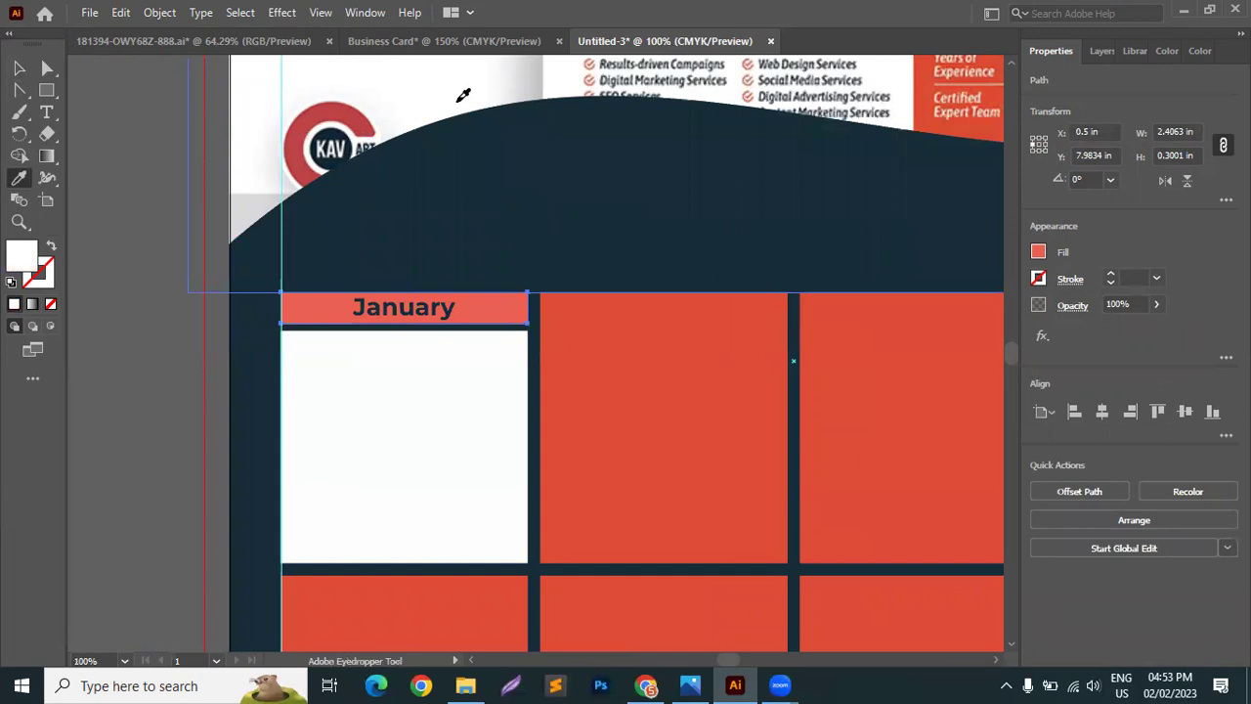
double_click(25, 258)
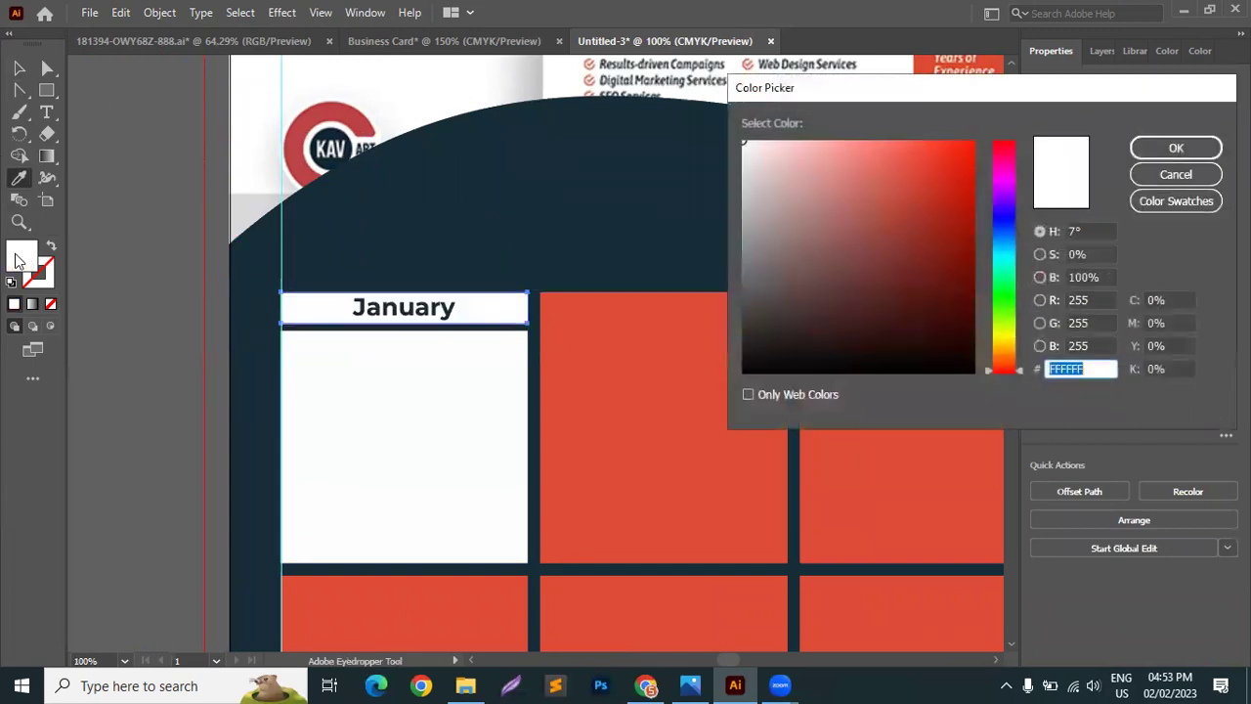
click(1176, 147)
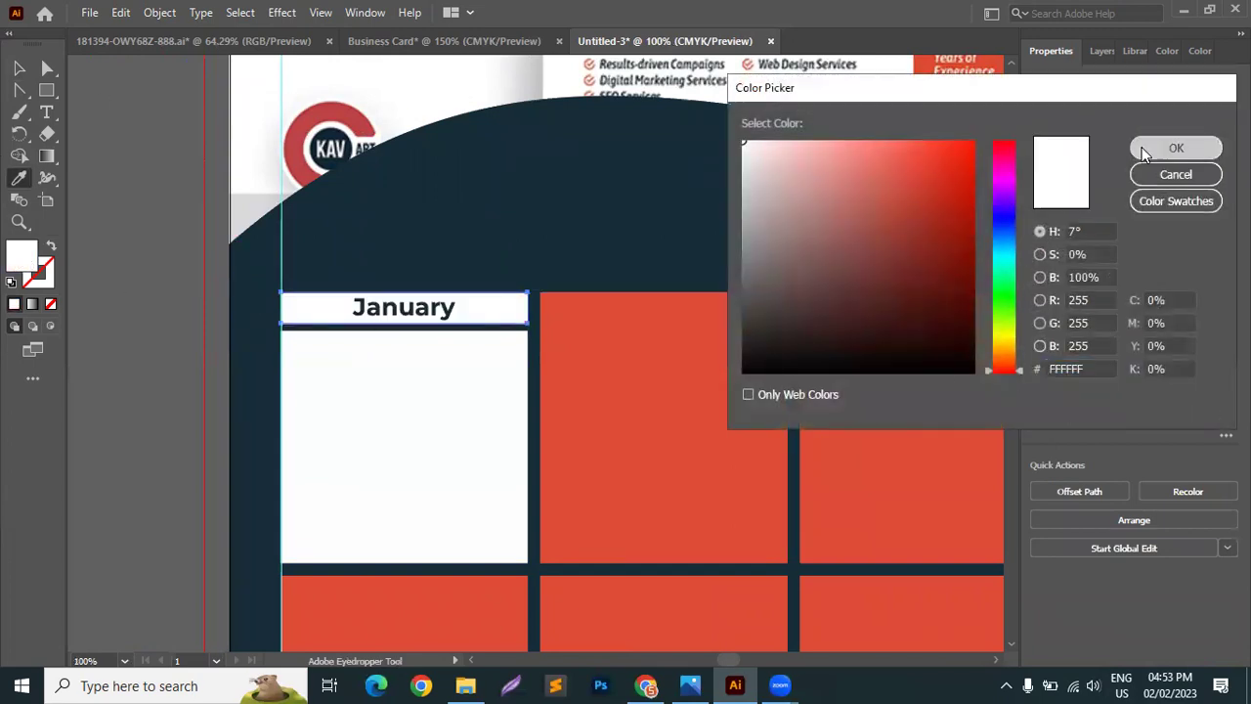
click(410, 306)
key(ctrl+z)
Recolour the January text red by sampling a red grid cell.
key(v)
click(391, 310)
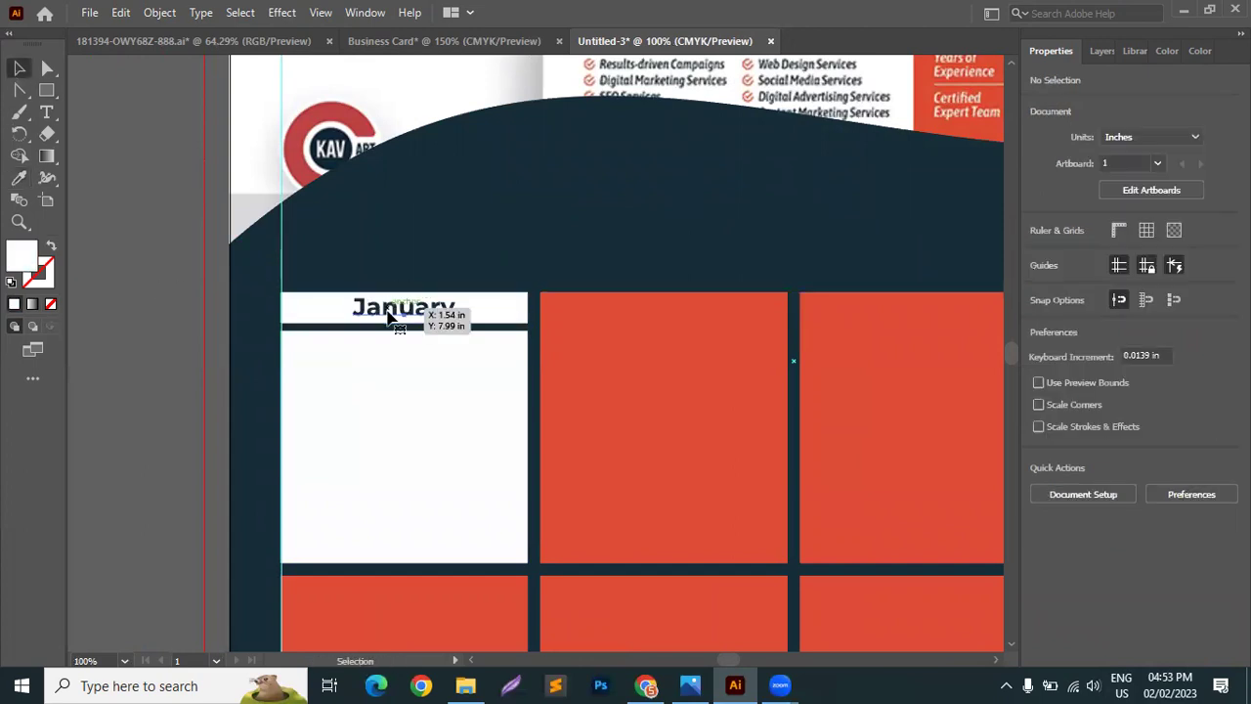
key(i)
click(652, 375)
key(v)
click(115, 129)
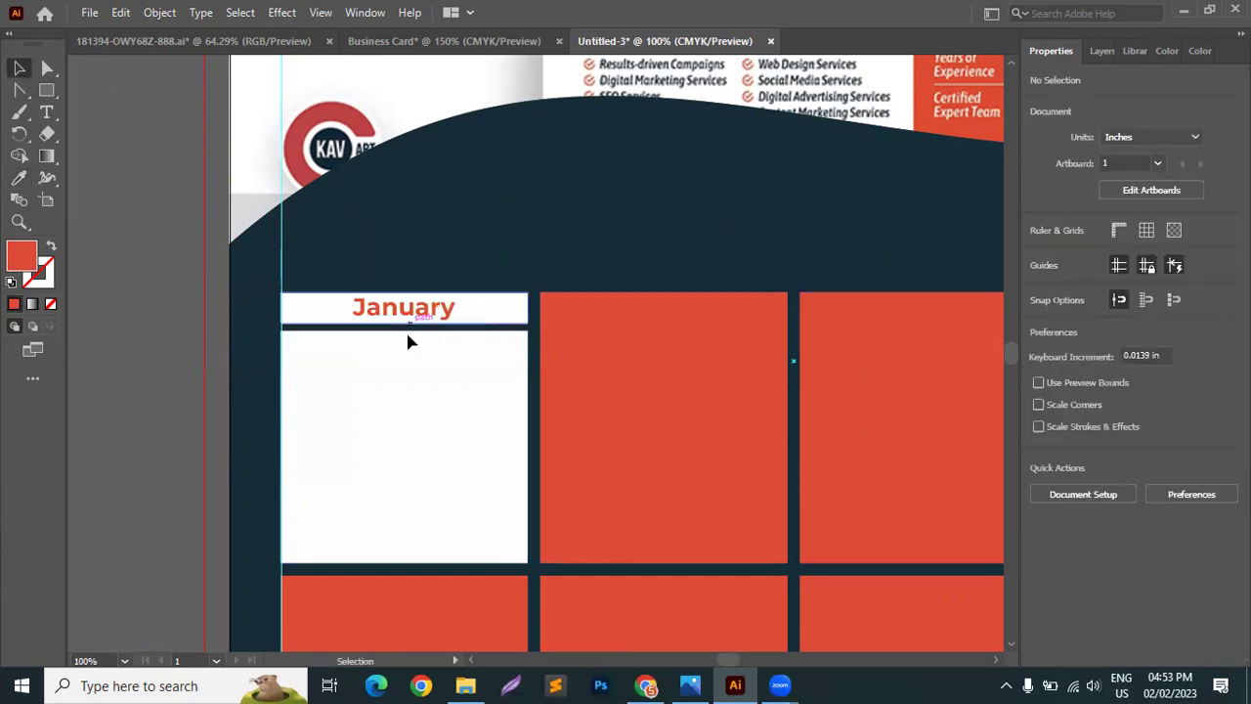
scroll(415, 388, down, 2)
Duplicate the white cell below January and place the copy left of the artboard.
click(404, 285)
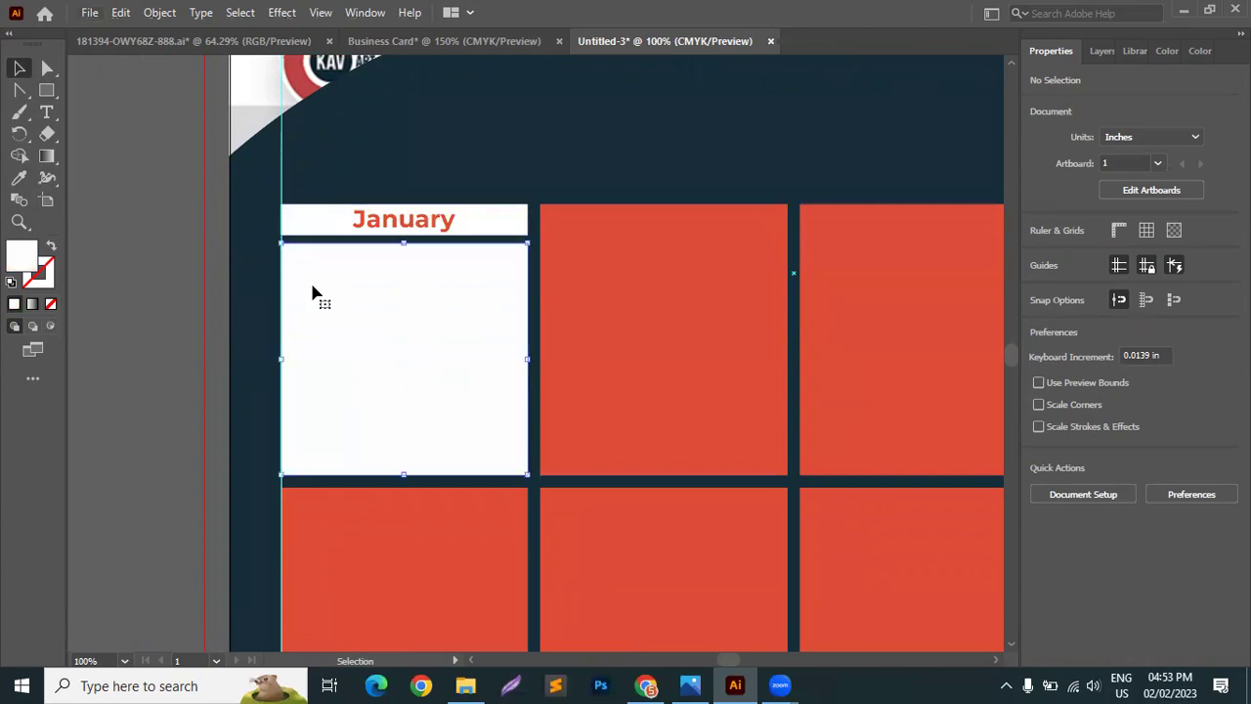
drag(464, 339, 98, 335)
scroll(310, 358, down, 3)
drag(232, 360, 131, 343)
In Split Into Grid, set 7 rows and 7 columns with preview on.
click(158, 18)
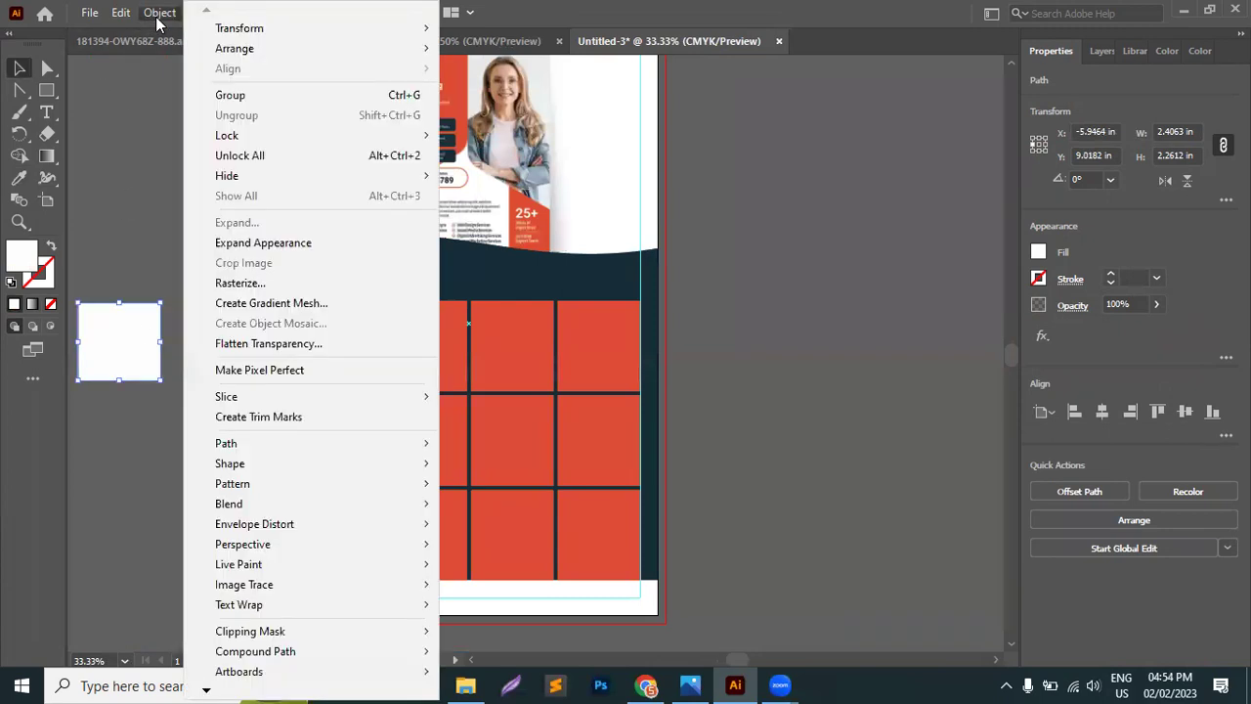
mouse_move(262, 452)
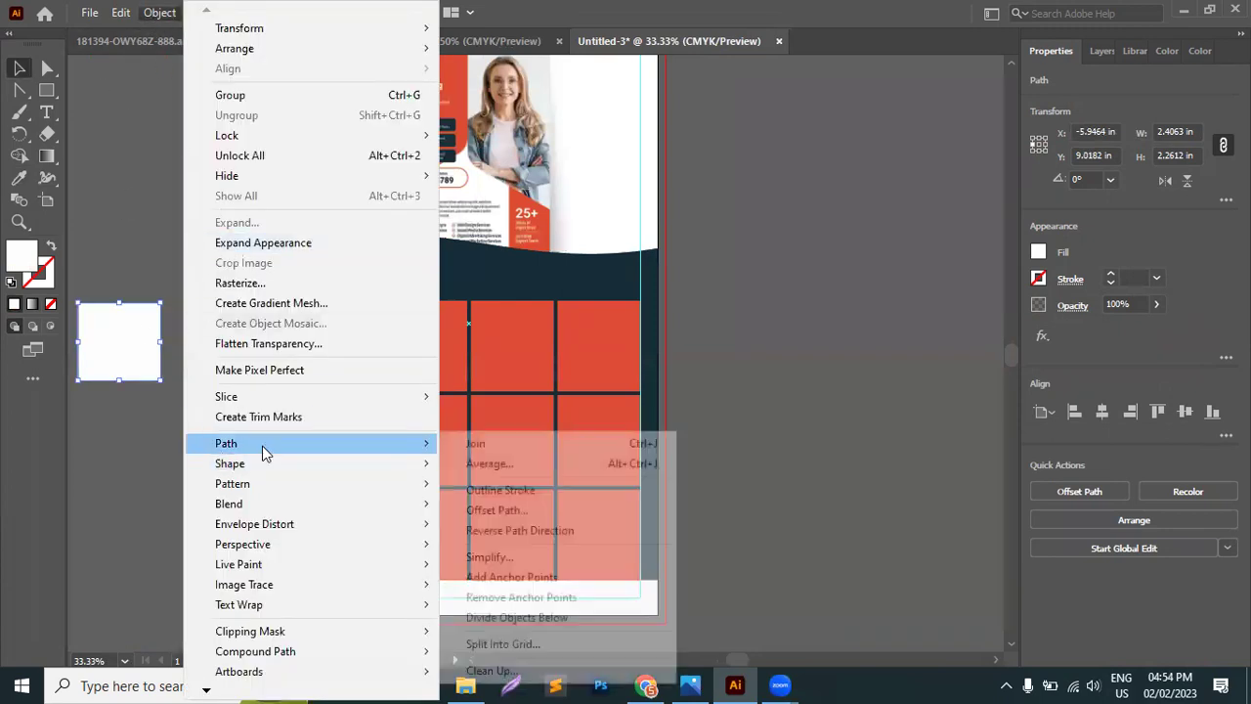
click(500, 643)
text(6)
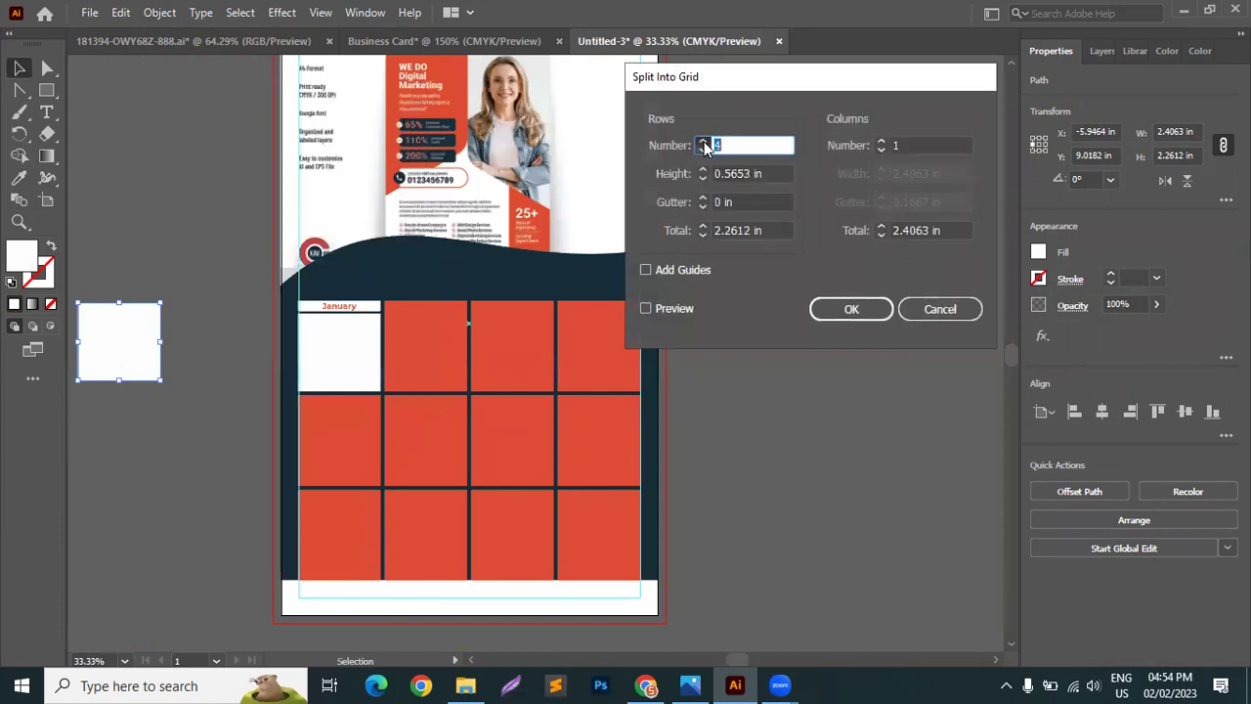
click(703, 141)
click(883, 145)
text(5)
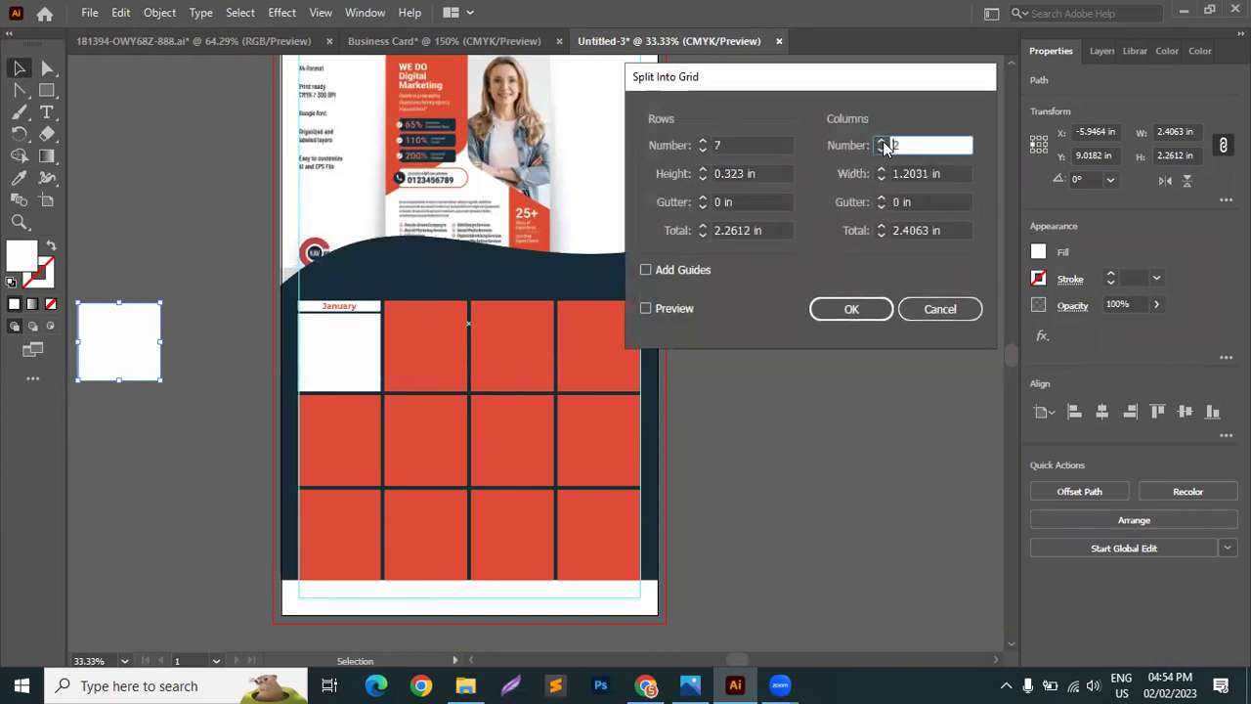
click(882, 141)
click(882, 141)
click(646, 309)
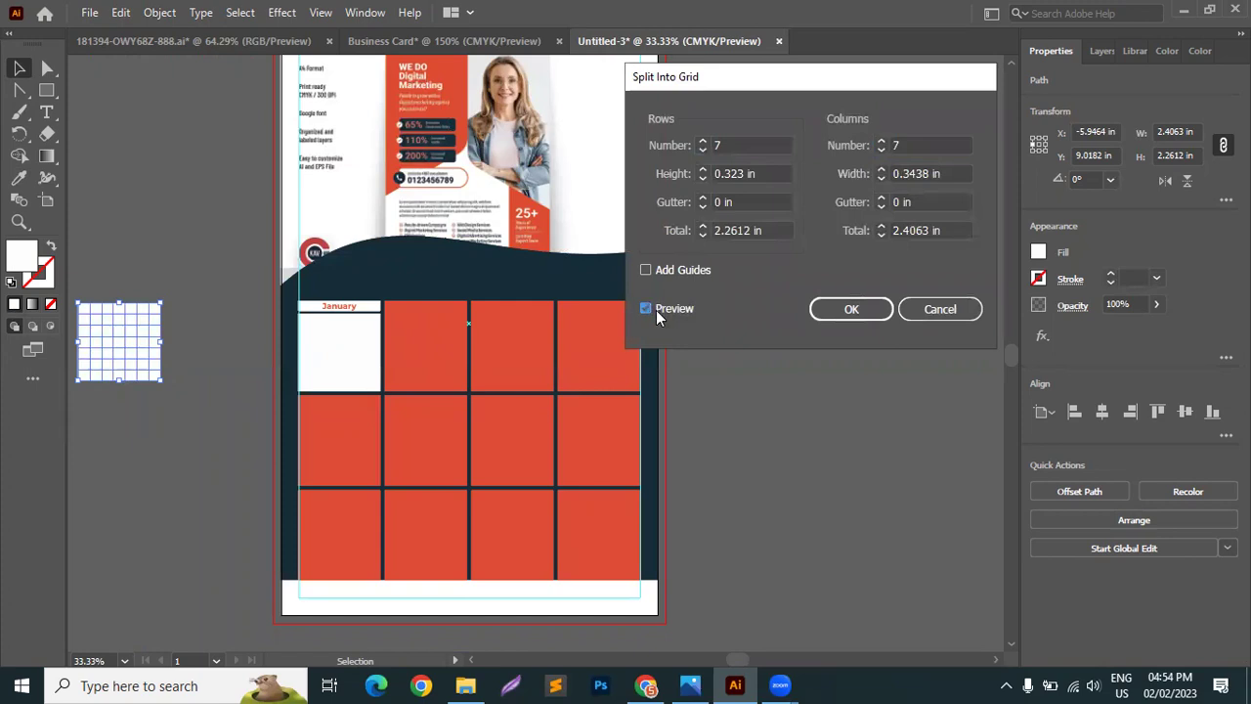
Set both row and column gutters to 0.01 in and apply the split.
click(702, 198)
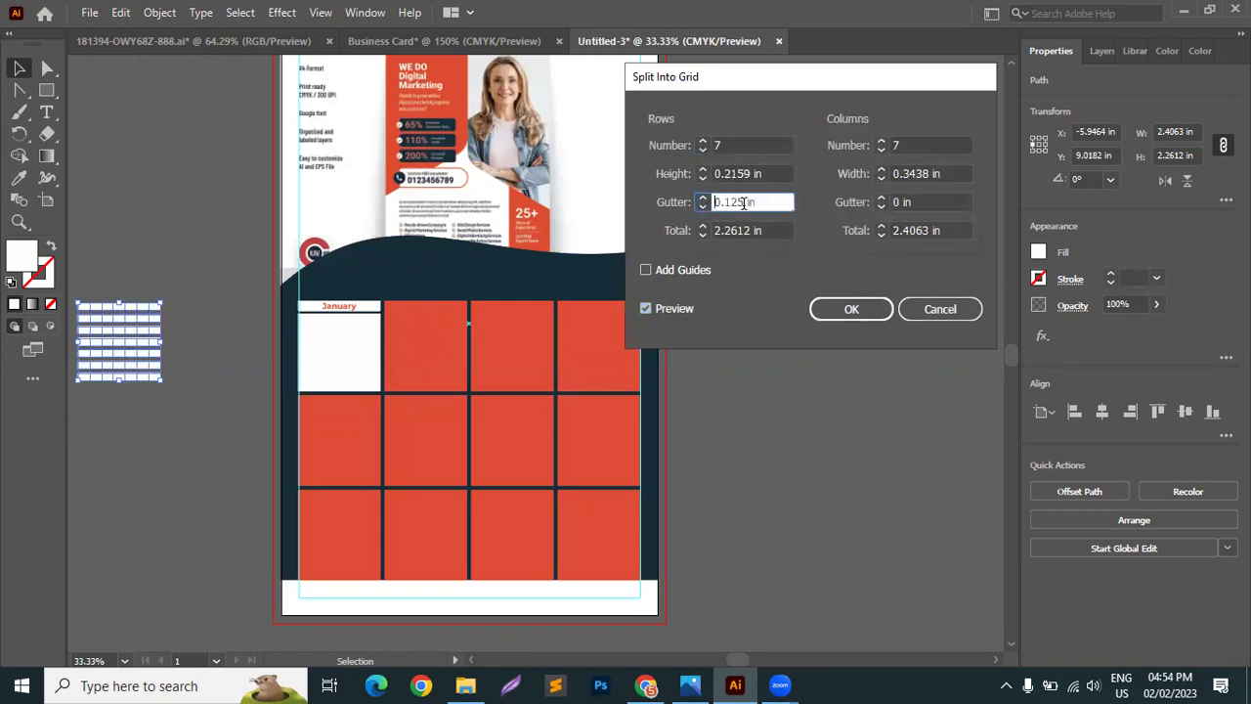
key(BackSpace)
key(BackSpace)
key(BackSpace)
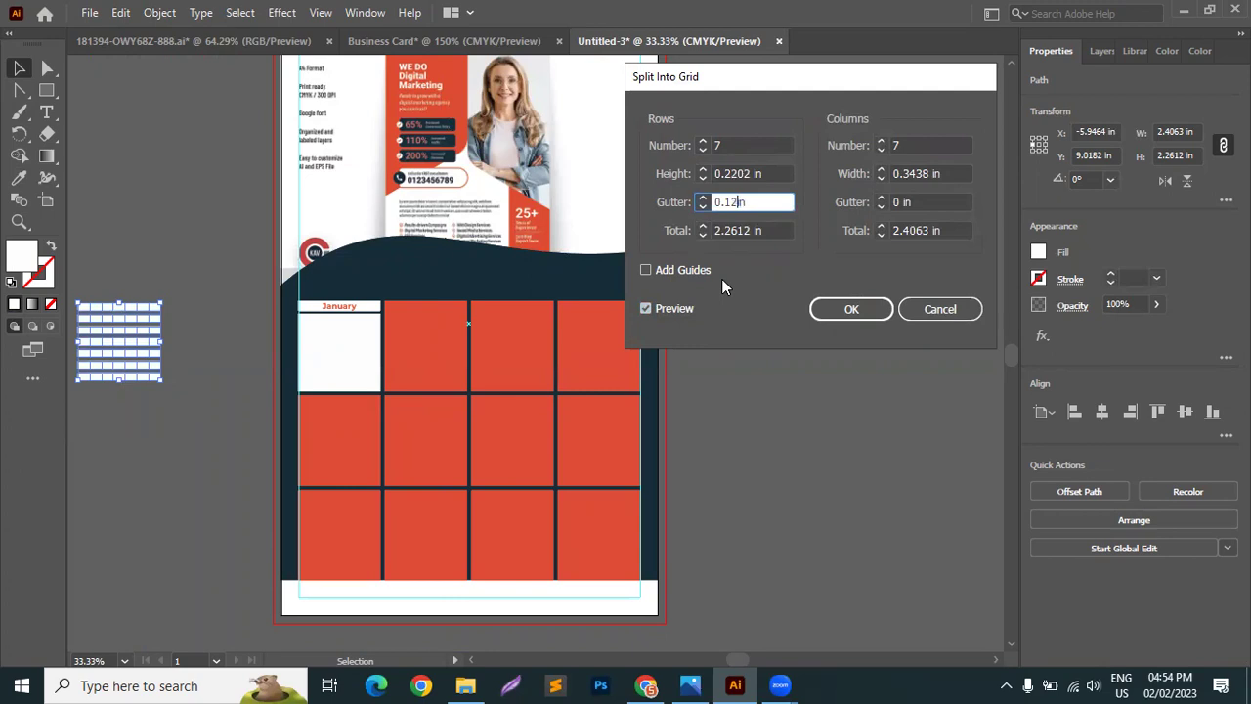
text(0)
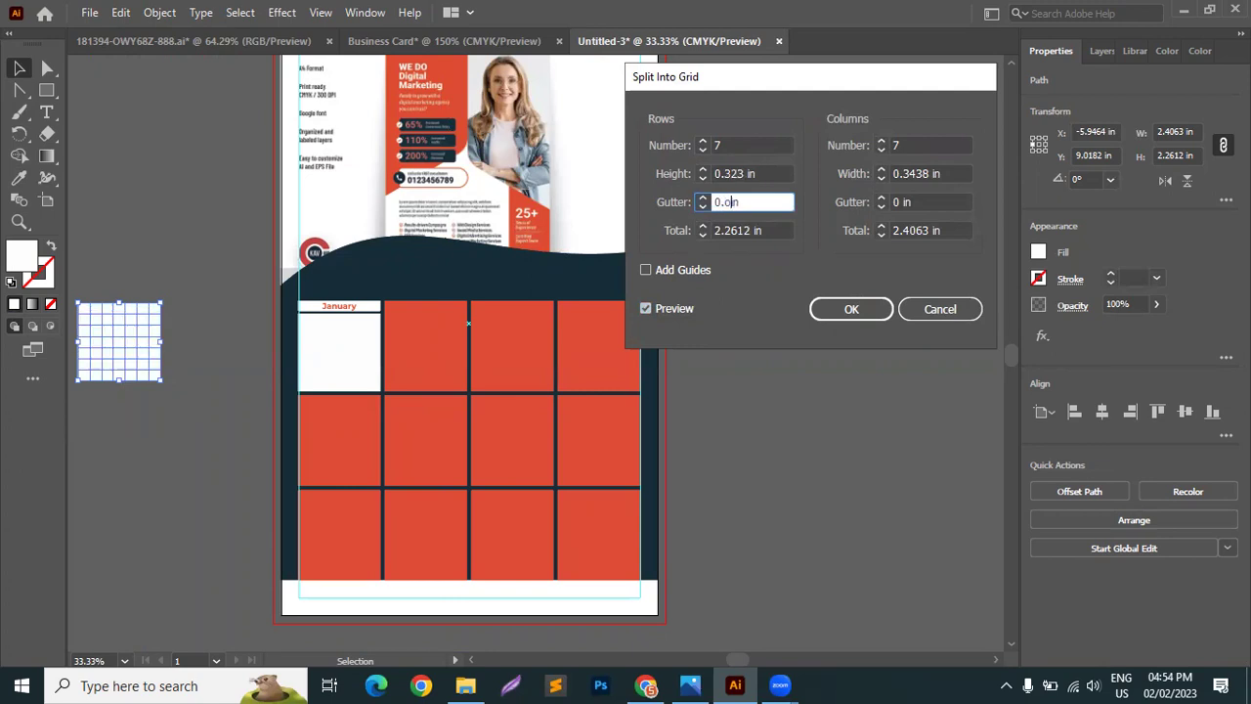
text(1)
click(899, 201)
text(.01)
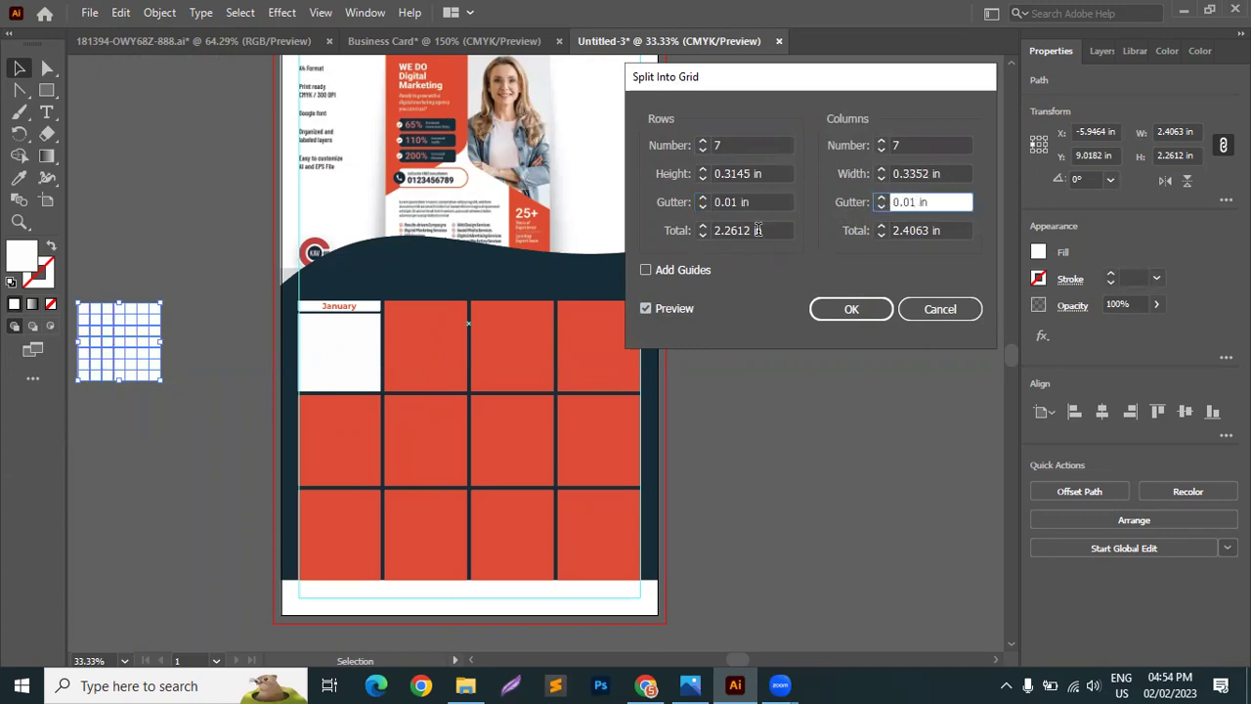
click(685, 306)
click(685, 311)
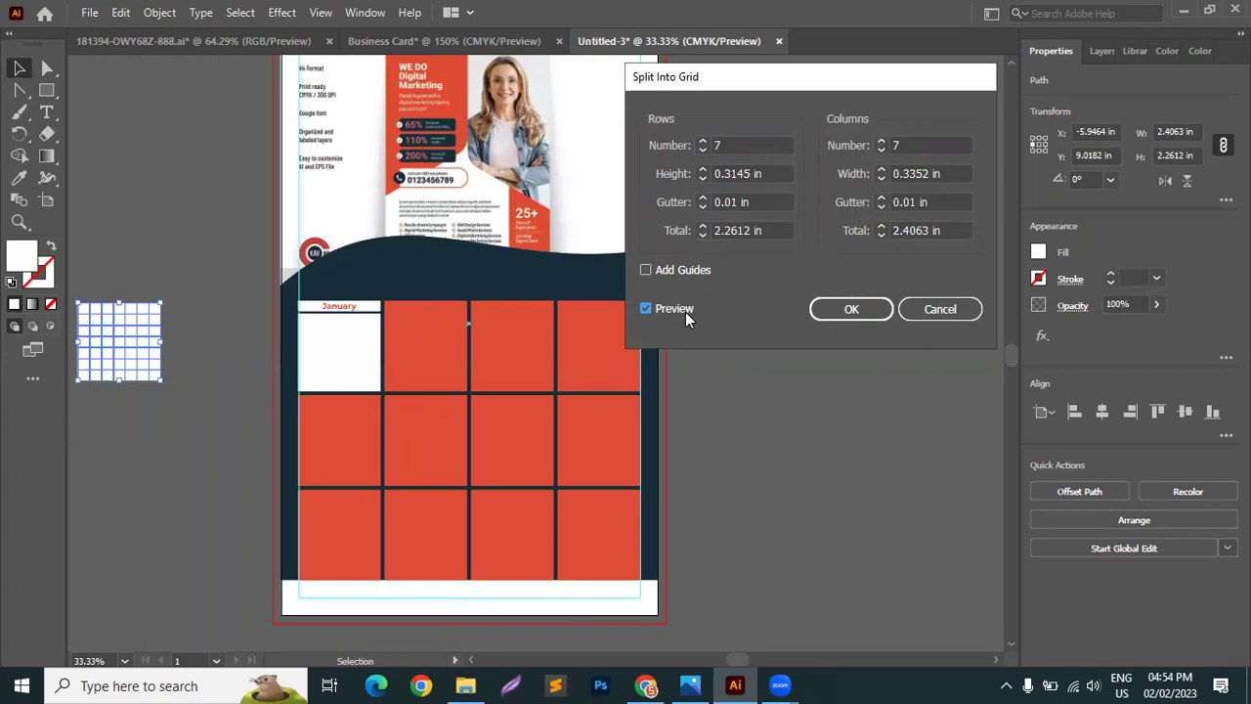
click(883, 309)
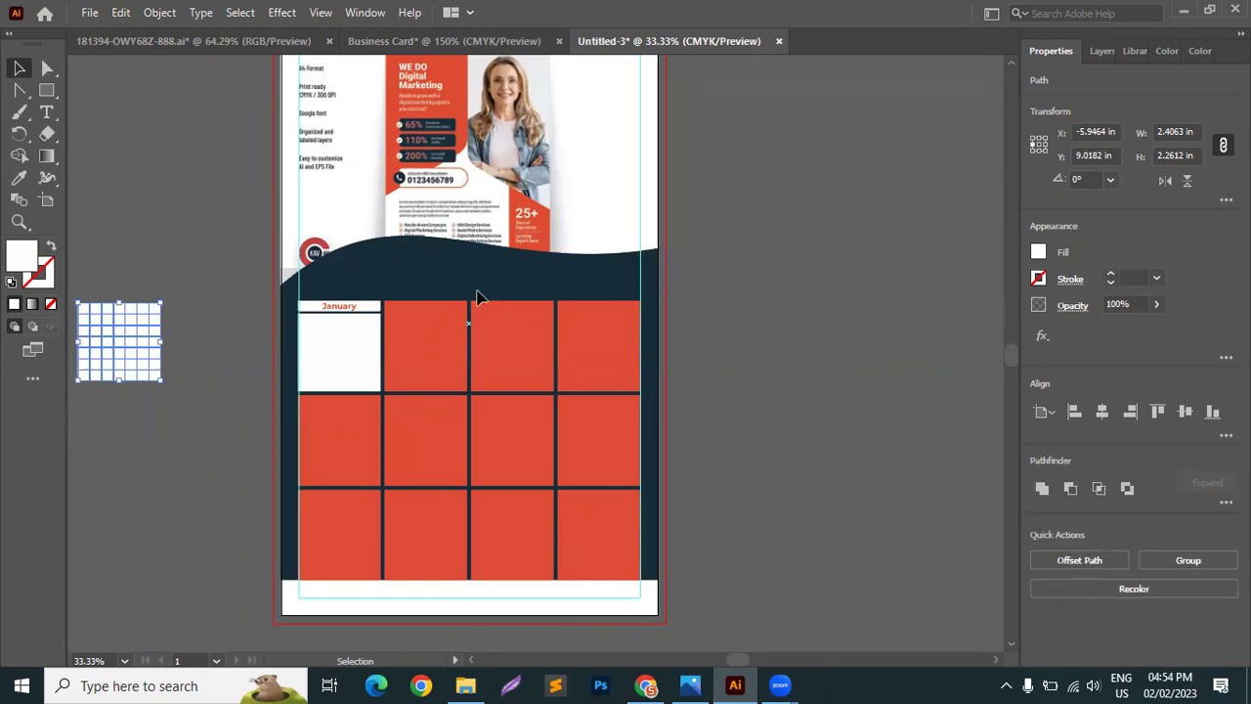
click(147, 252)
Convert the white box below January into an area-type text box.
scroll(125, 329, up, 4)
scroll(125, 329, up, 1)
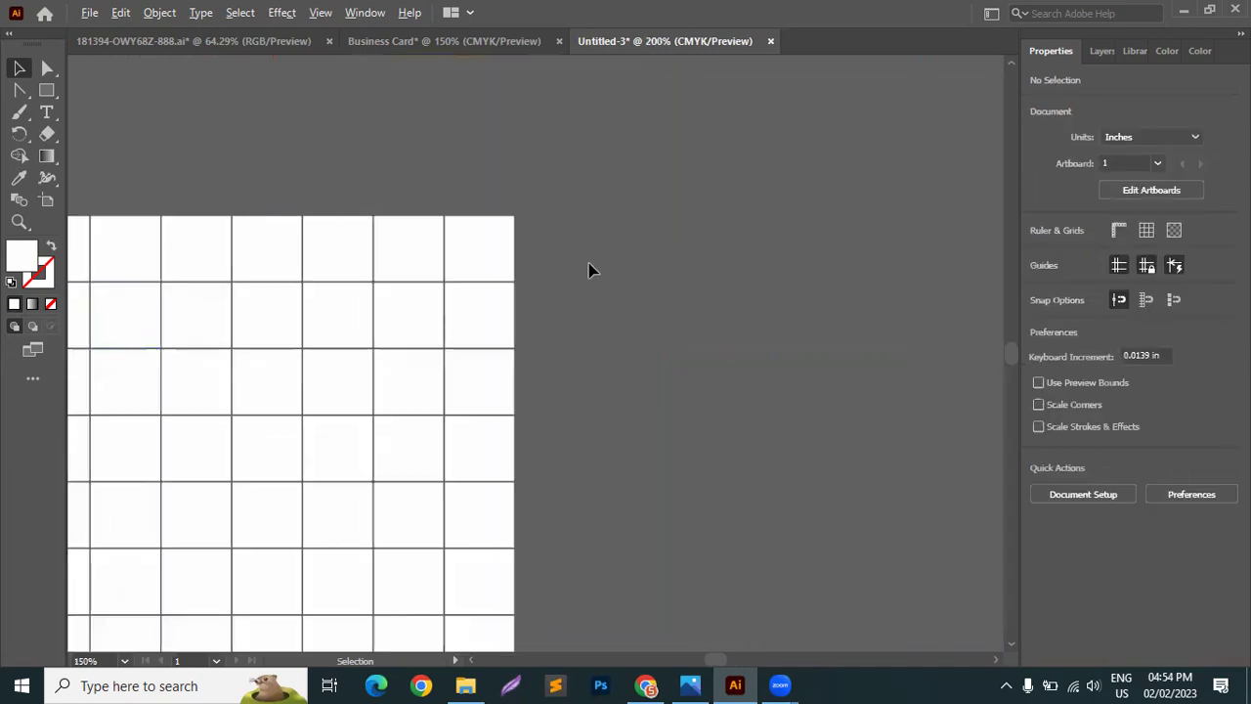
scroll(380, 307, down, 3)
scroll(848, 344, up, 3)
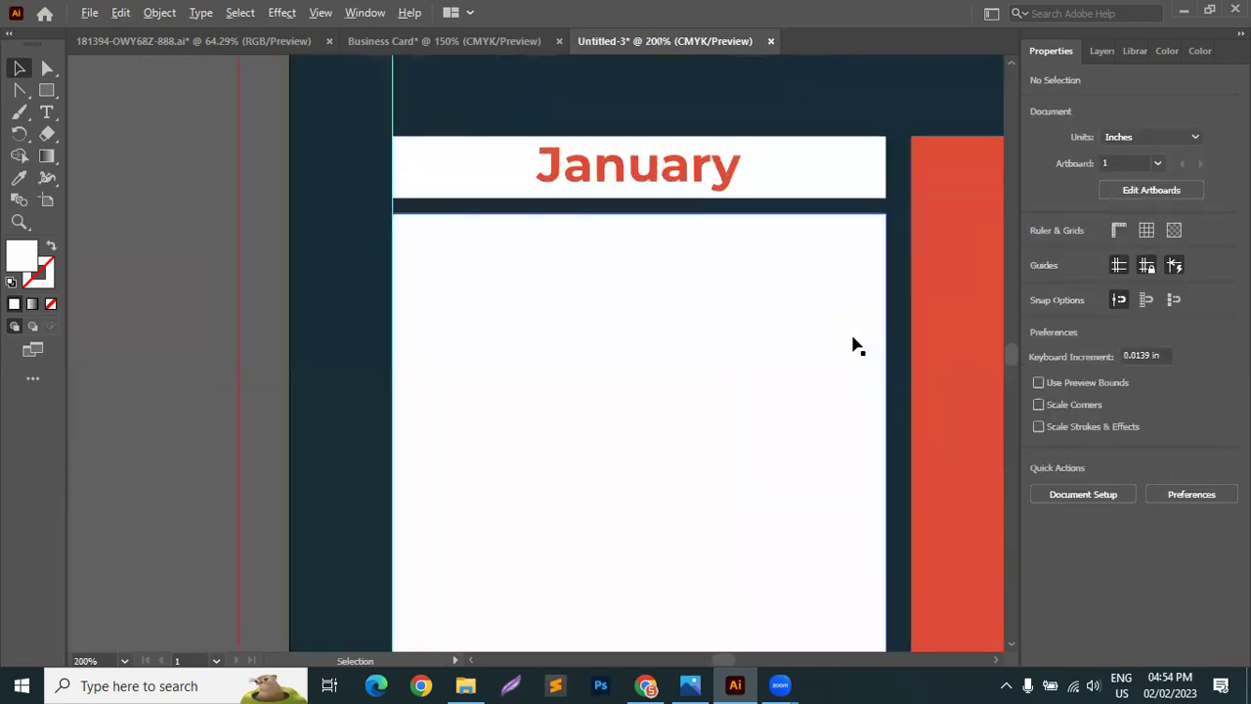
click(800, 342)
scroll(617, 344, down, 3)
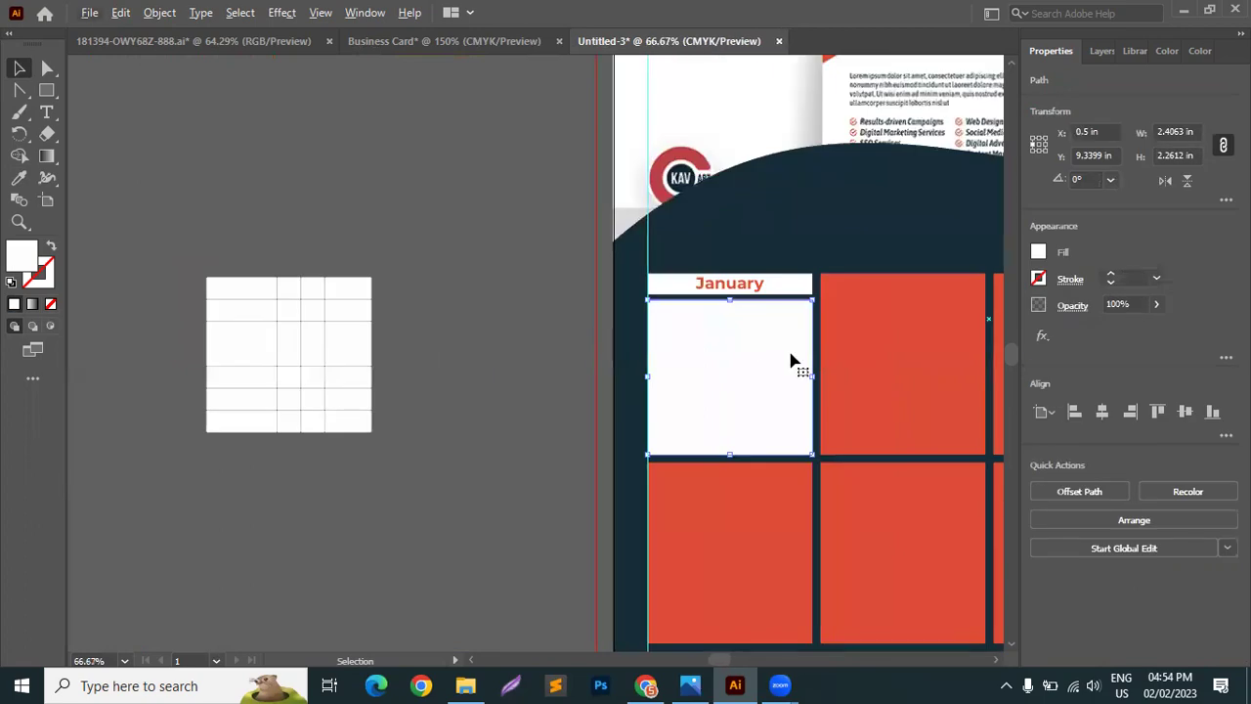
scroll(790, 359, up, 1)
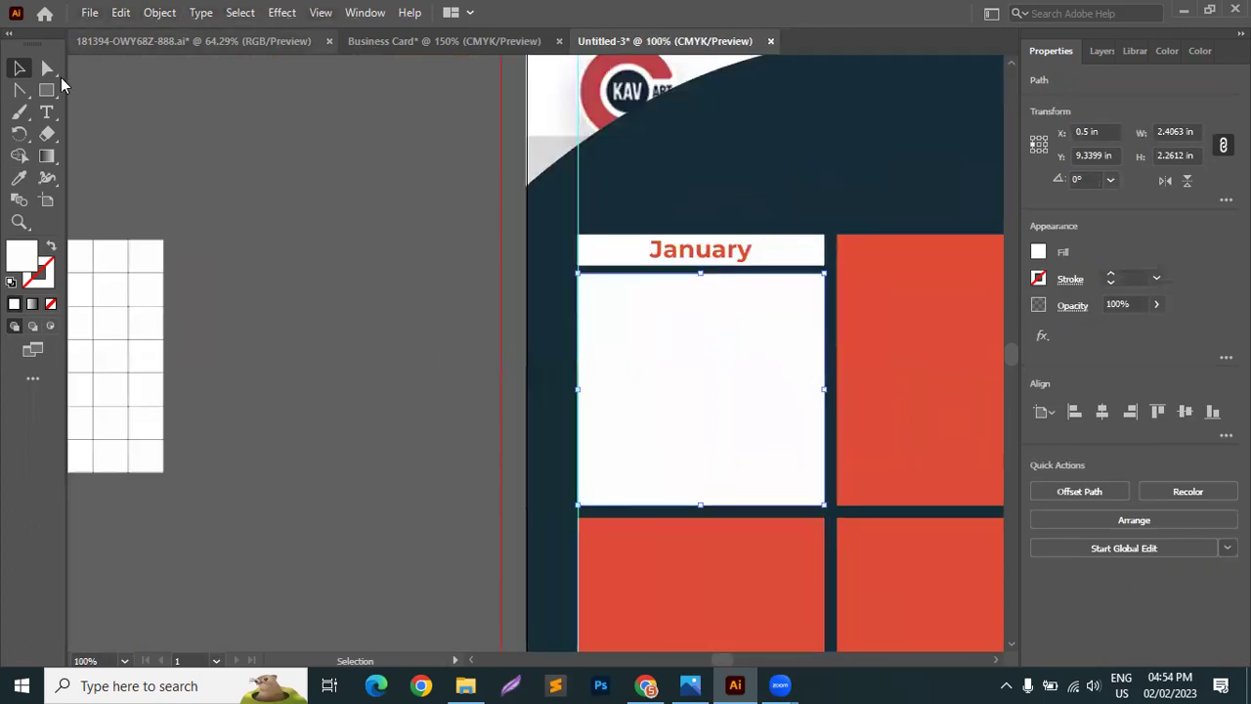
click(46, 112)
click(94, 117)
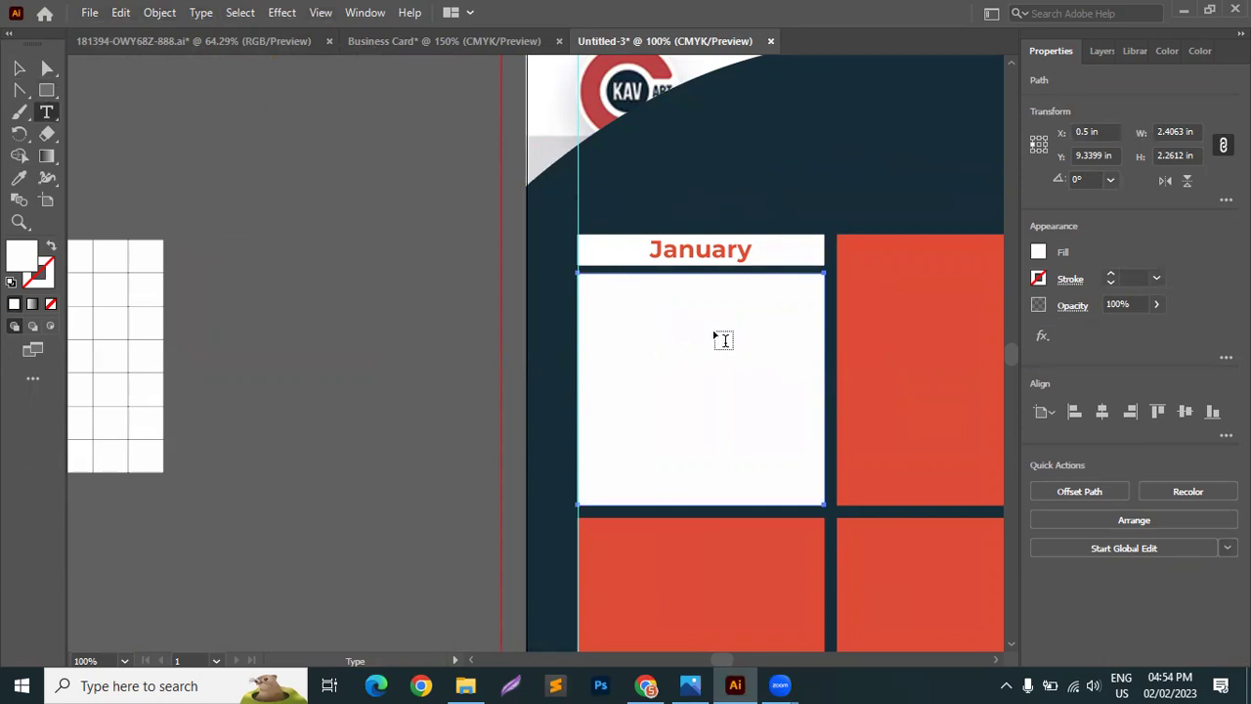
click(611, 286)
Make the box's placeholder text white by sampling a colour from the artwork.
click(688, 398)
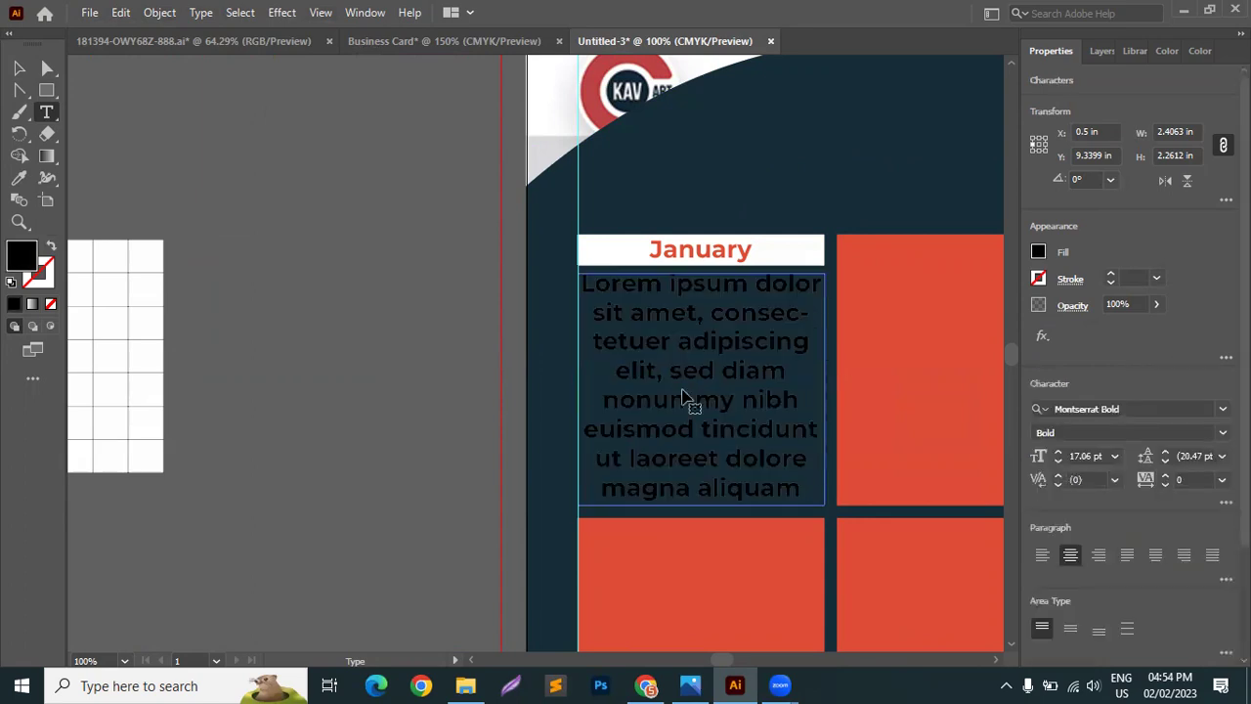
key(ctrl+a)
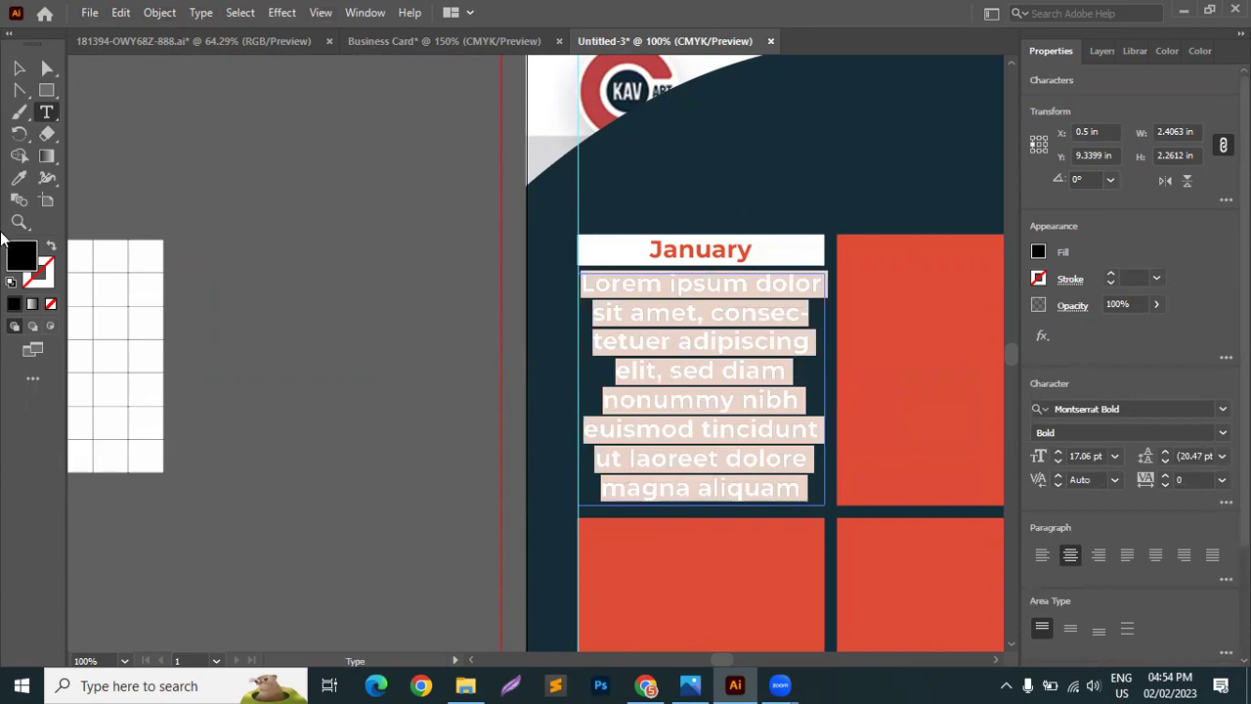
click(18, 178)
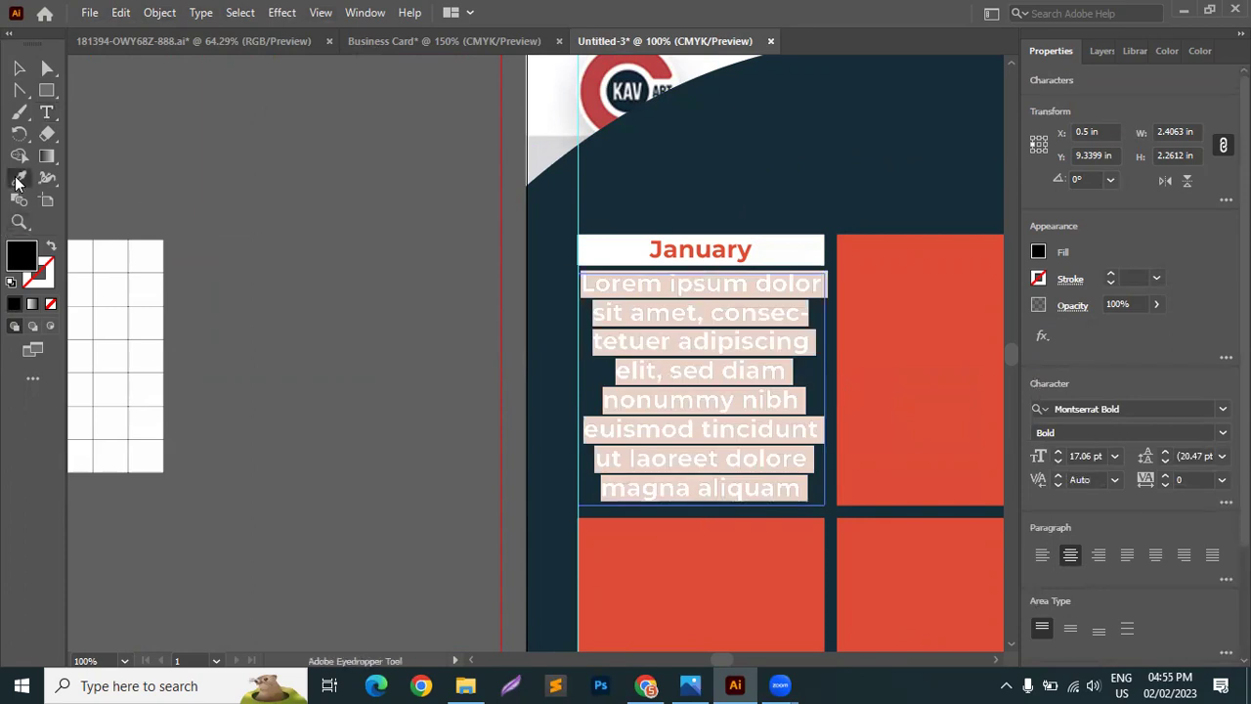
click(548, 92)
click(46, 111)
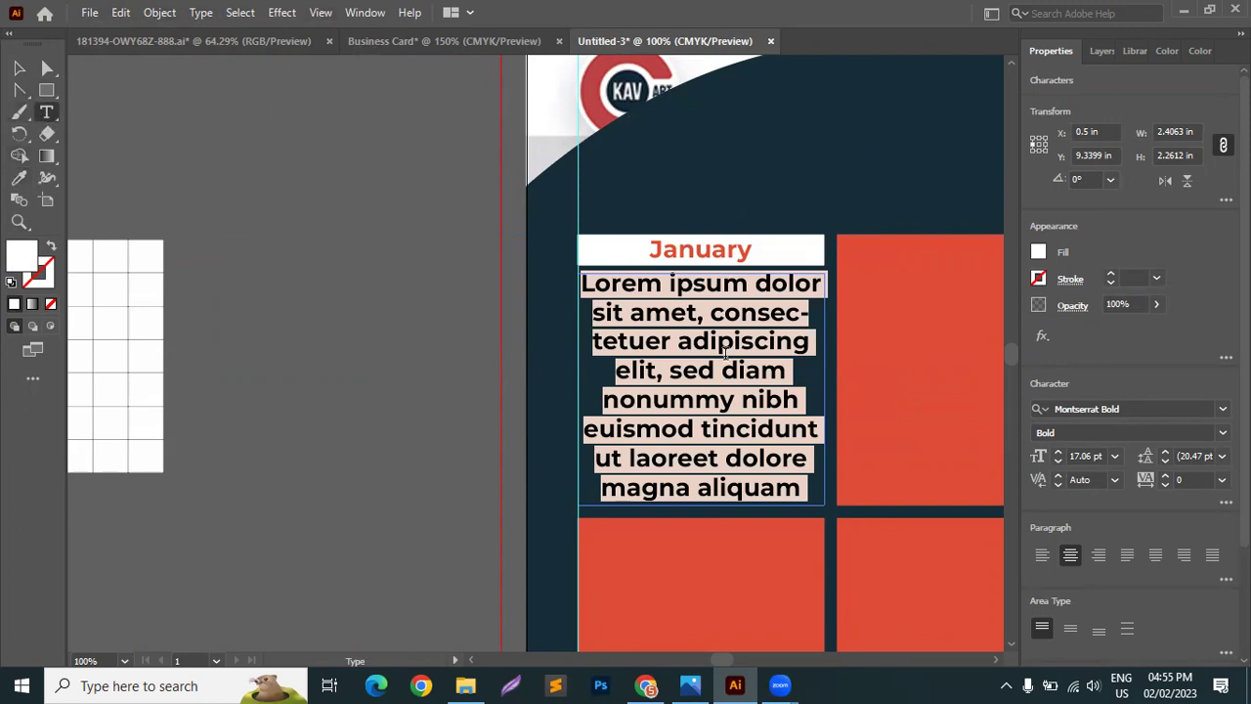
click(735, 369)
key(ctrl+a)
Type the weekday names Sun, Mon, Tue, Wed, Thu, Fri, Sa, left-aligned.
text(Sun )
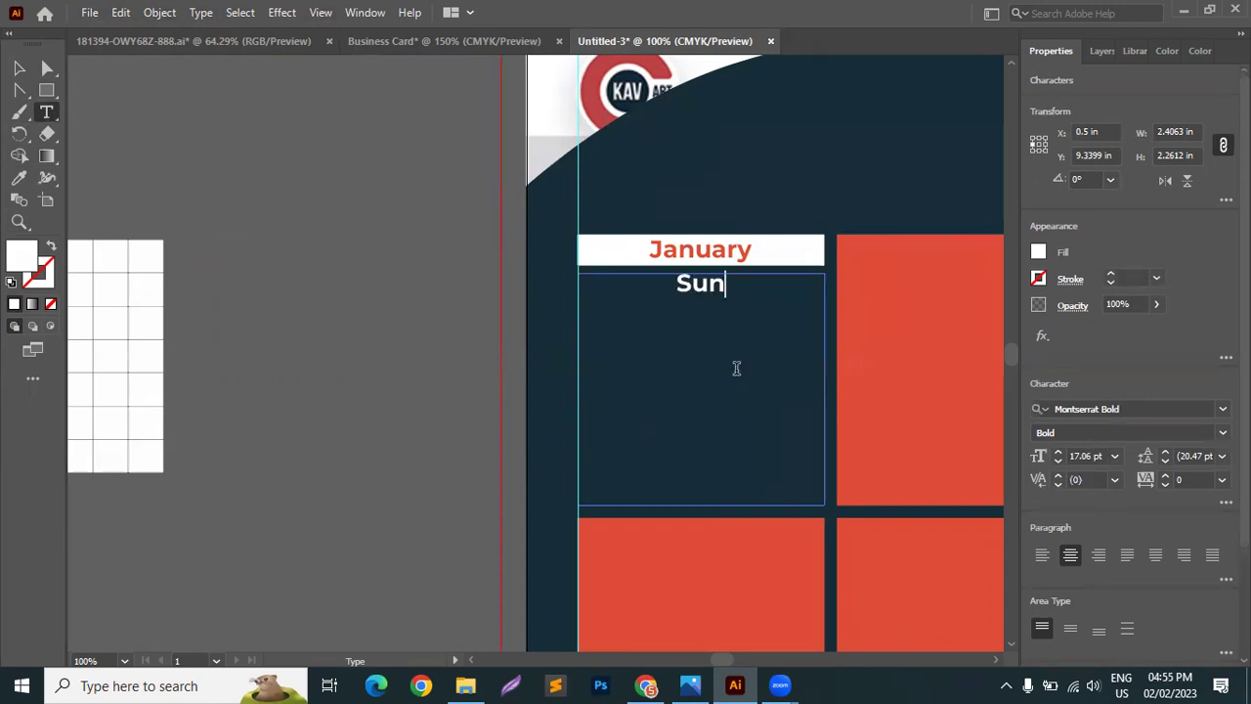
text(Mon)
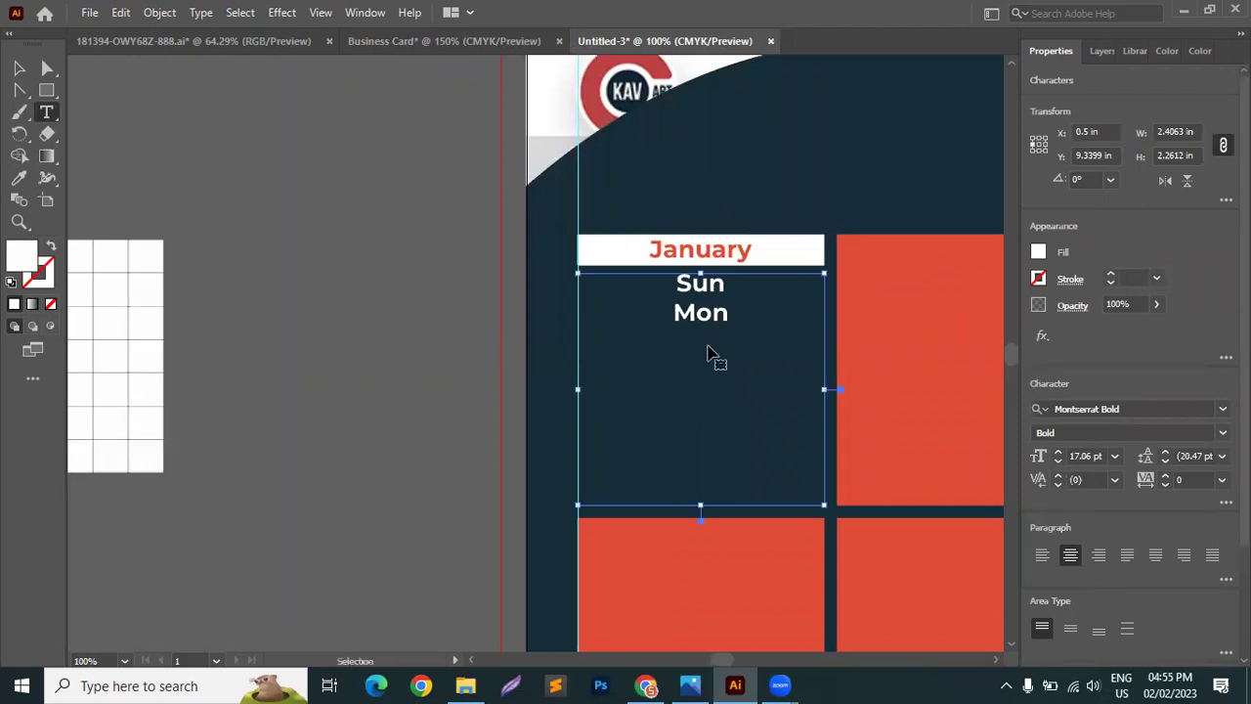
key(ctrl+a)
click(1041, 555)
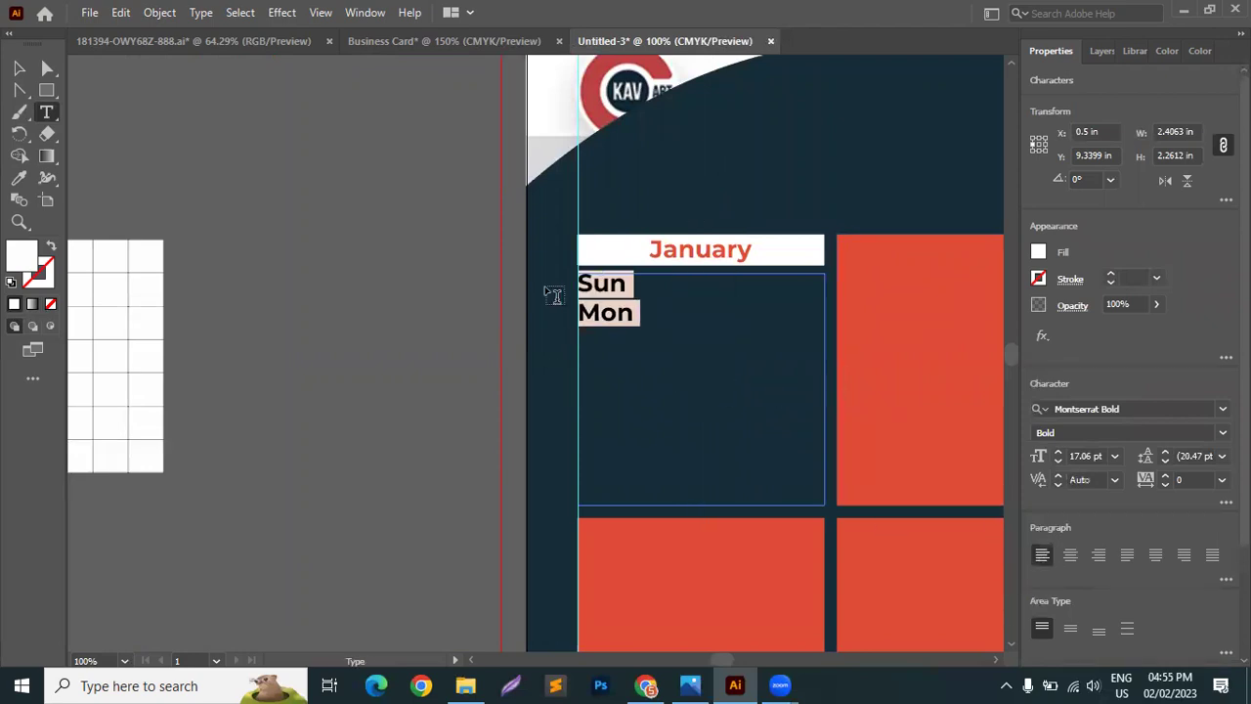
click(633, 334)
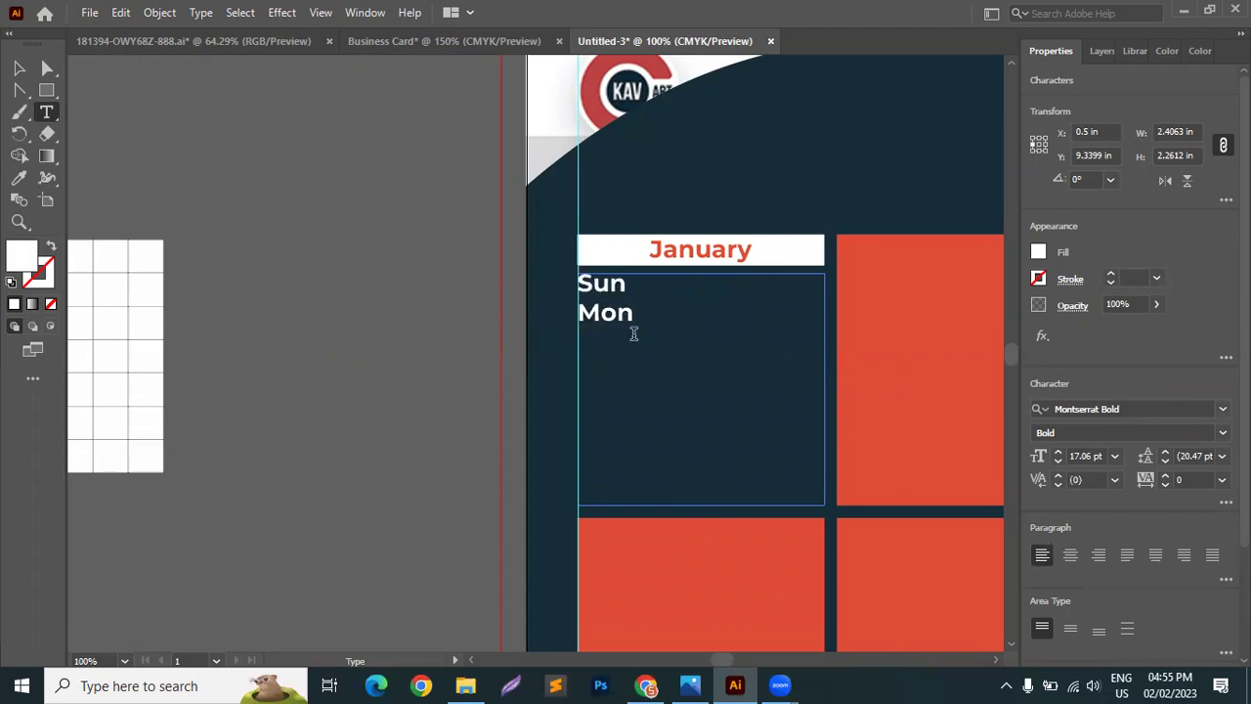
text(Tue )
text(We)
text(d )
text(Thu )
text(Fr)
text(i )
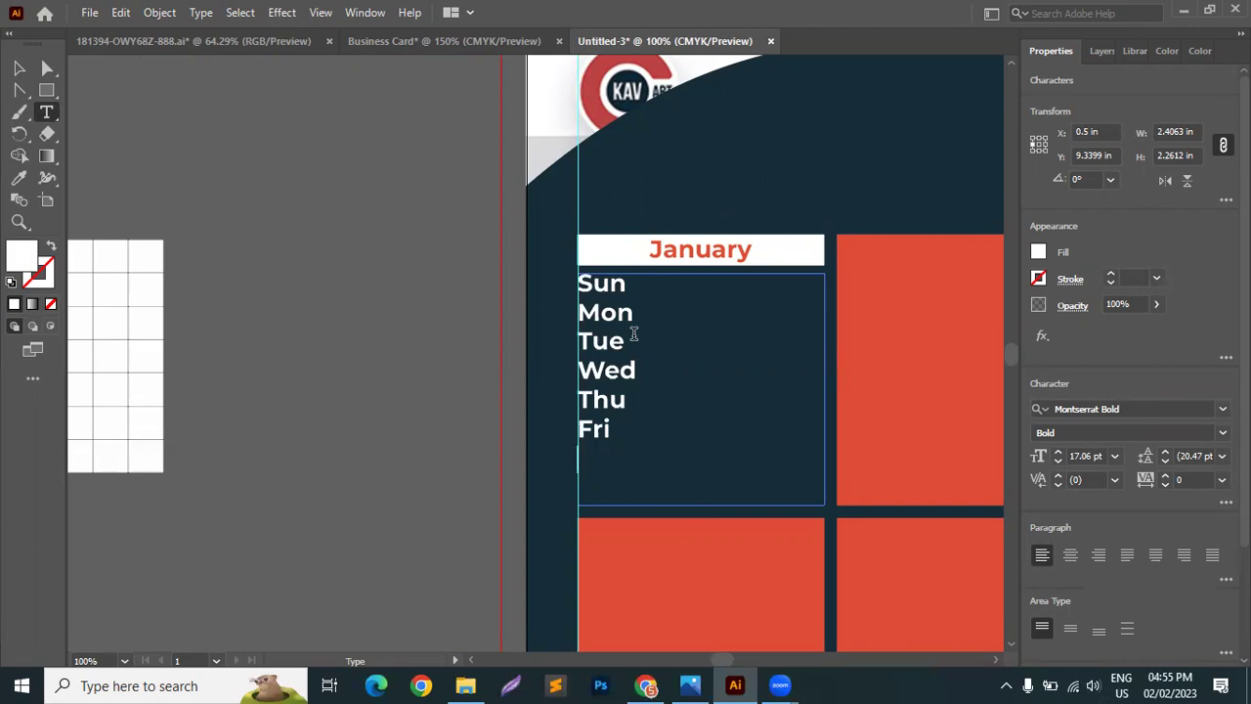
text(Sat)
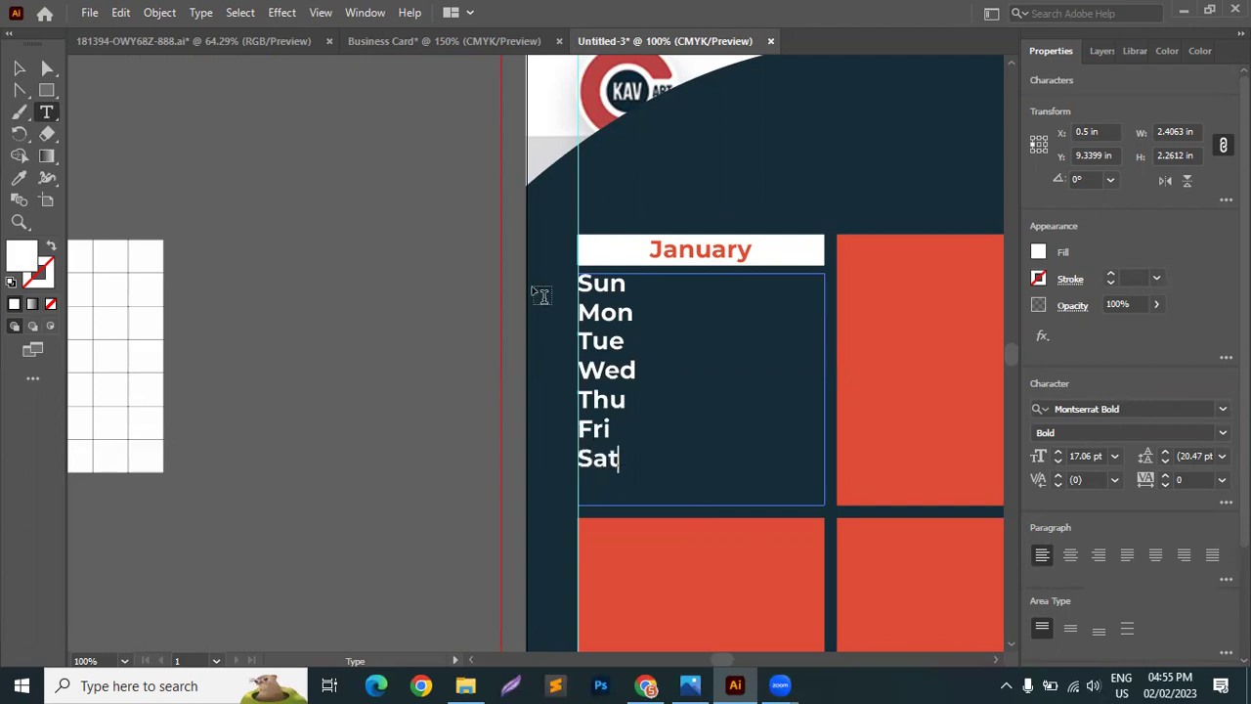
Set all seven weekday lines to Montserrat in the Medium weight.
drag(613, 459, 570, 282)
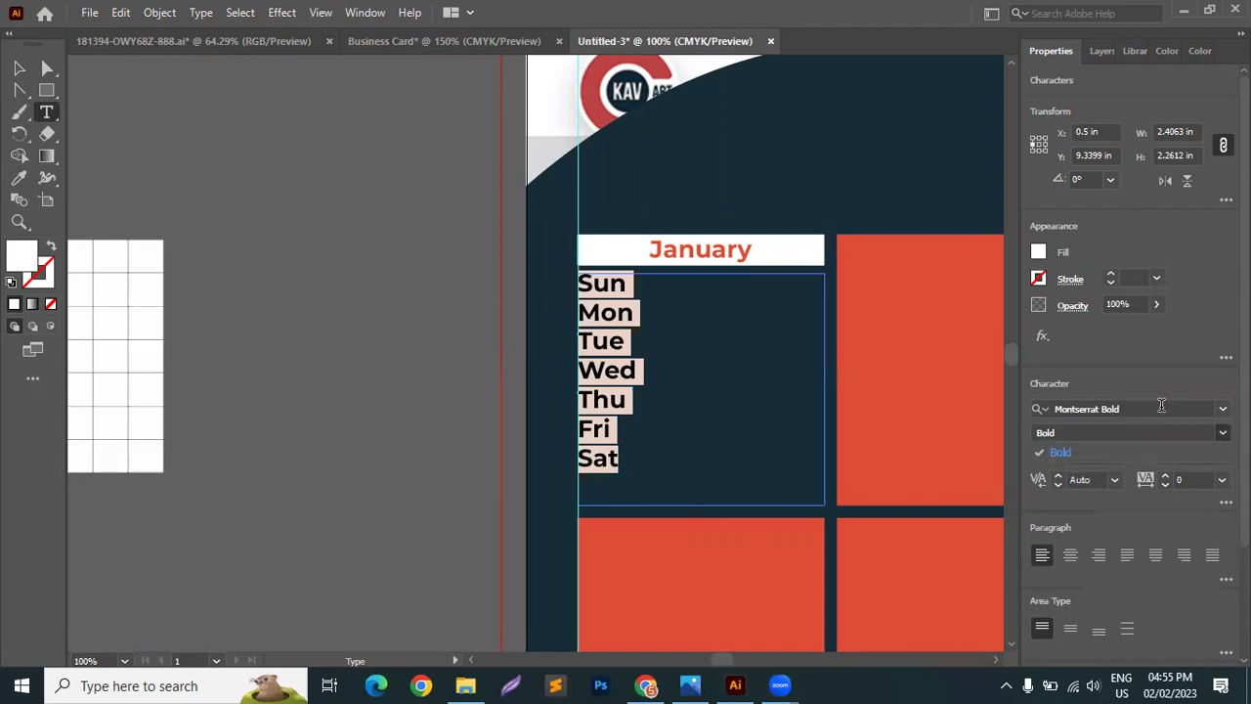
click(1123, 409)
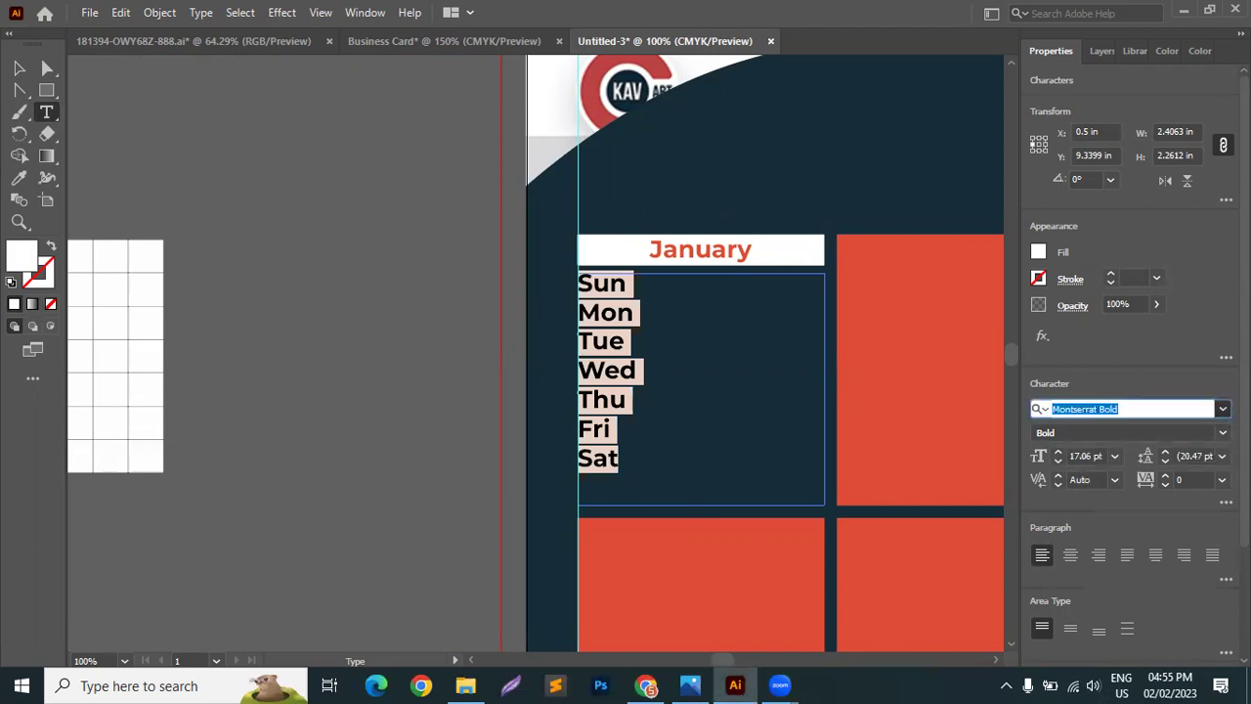
click(1125, 486)
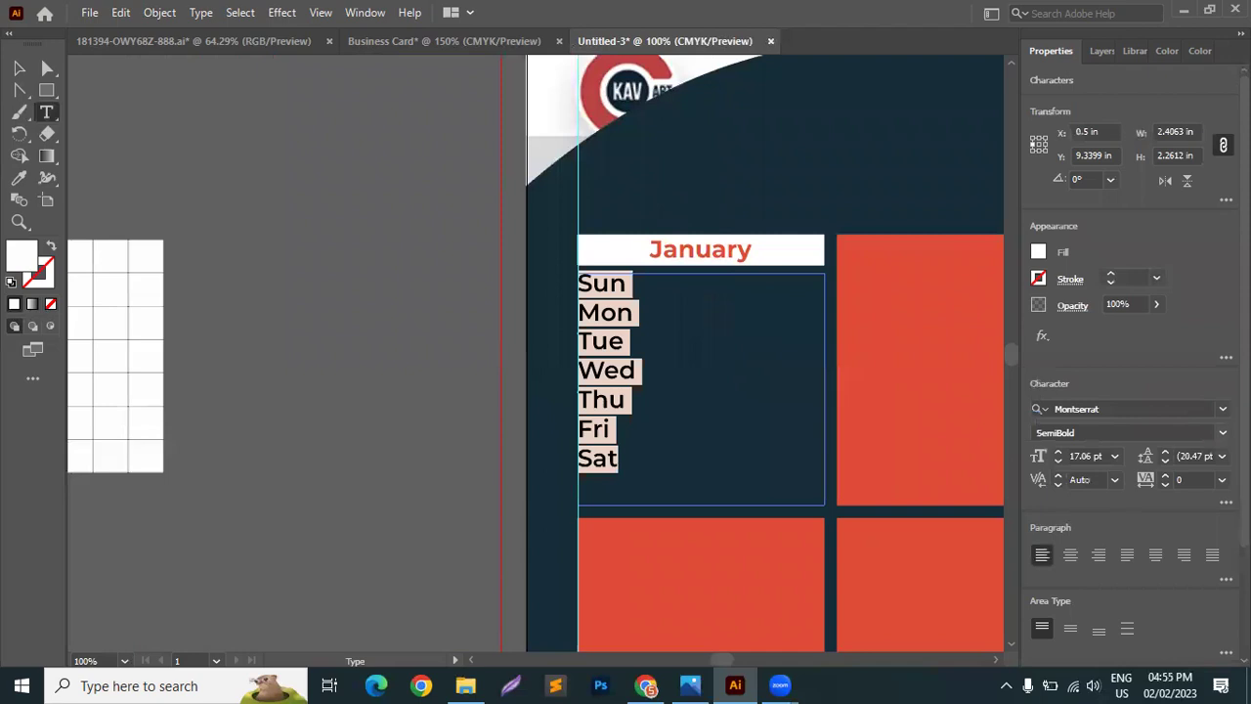
click(1222, 432)
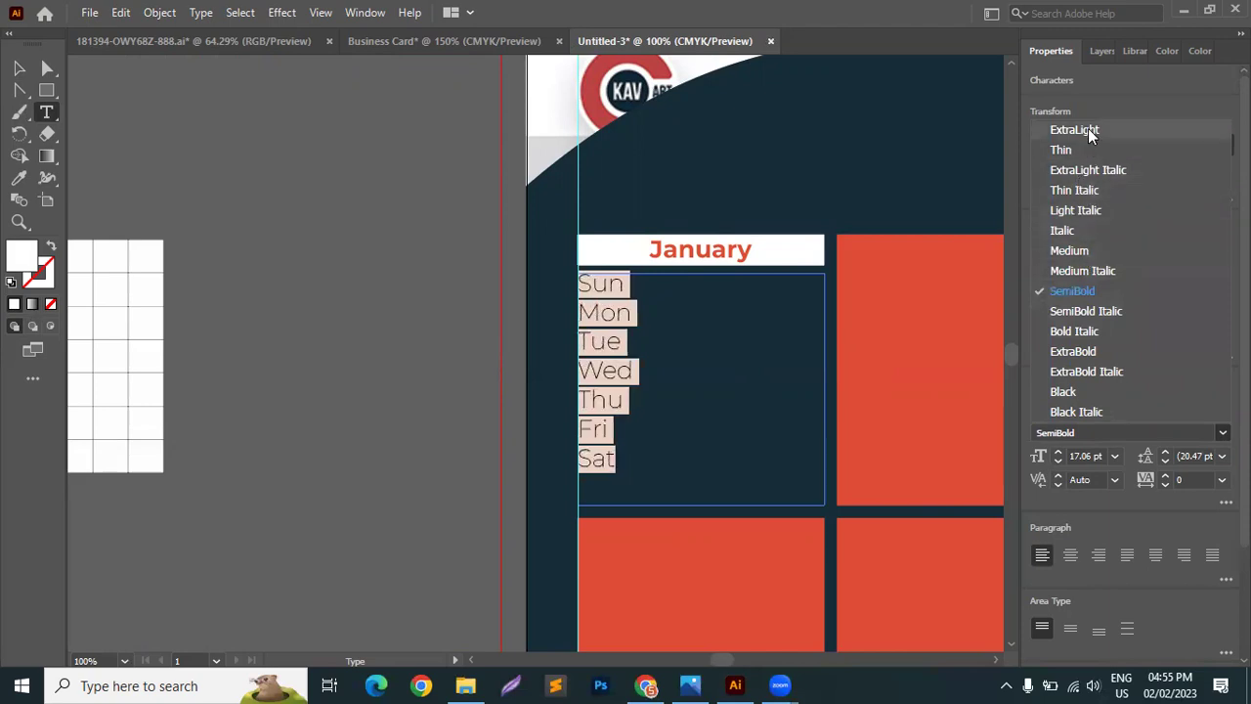
click(1088, 249)
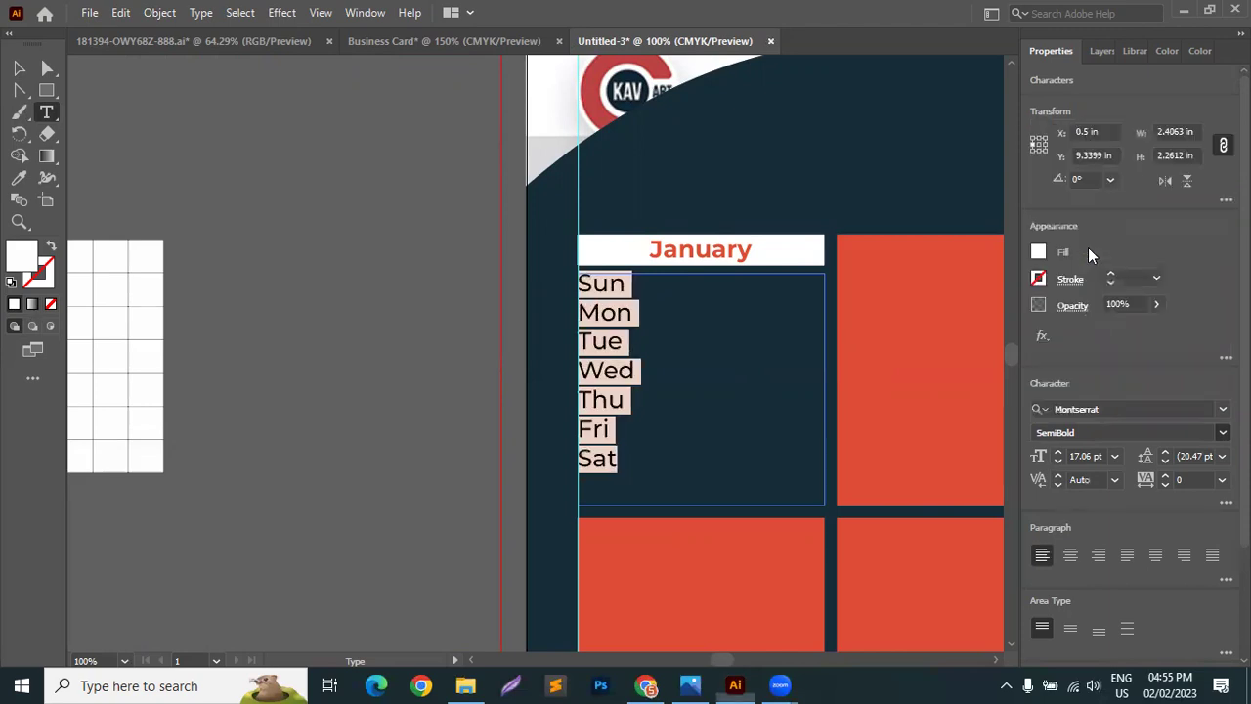
Reduce the weekday text size to 14 pt.
click(590, 311)
scroll(589, 298, up, 1)
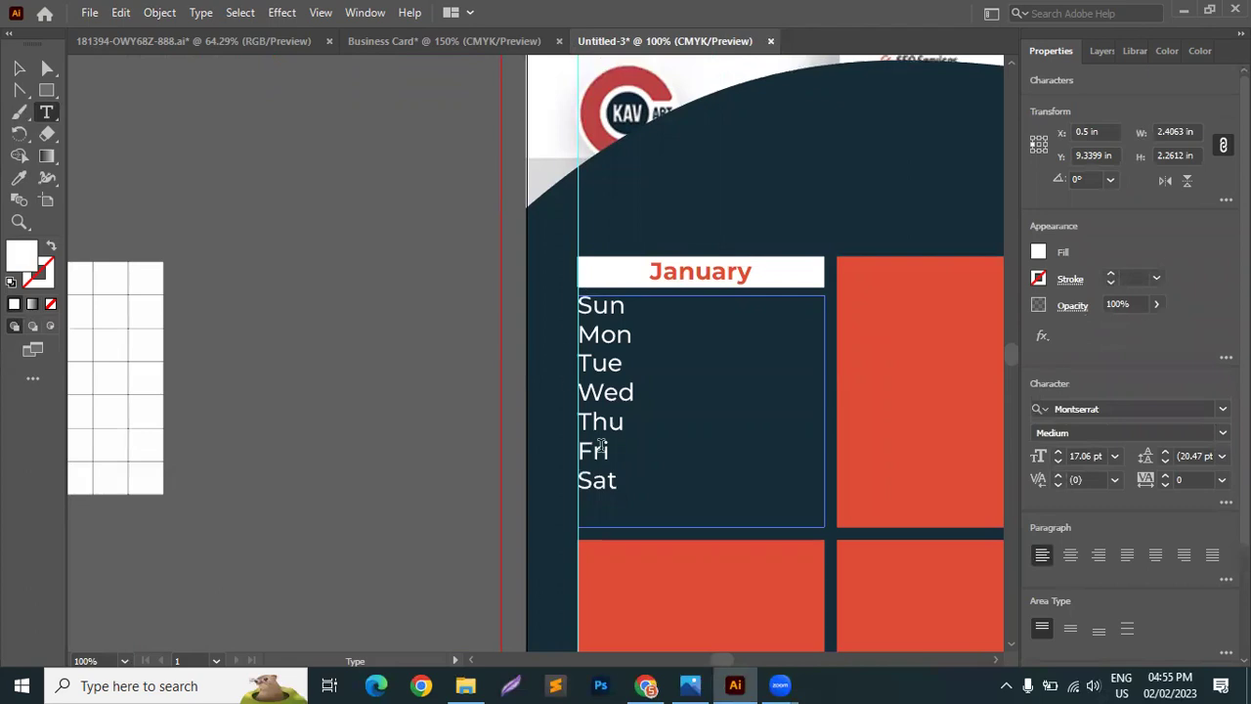
drag(626, 486, 528, 293)
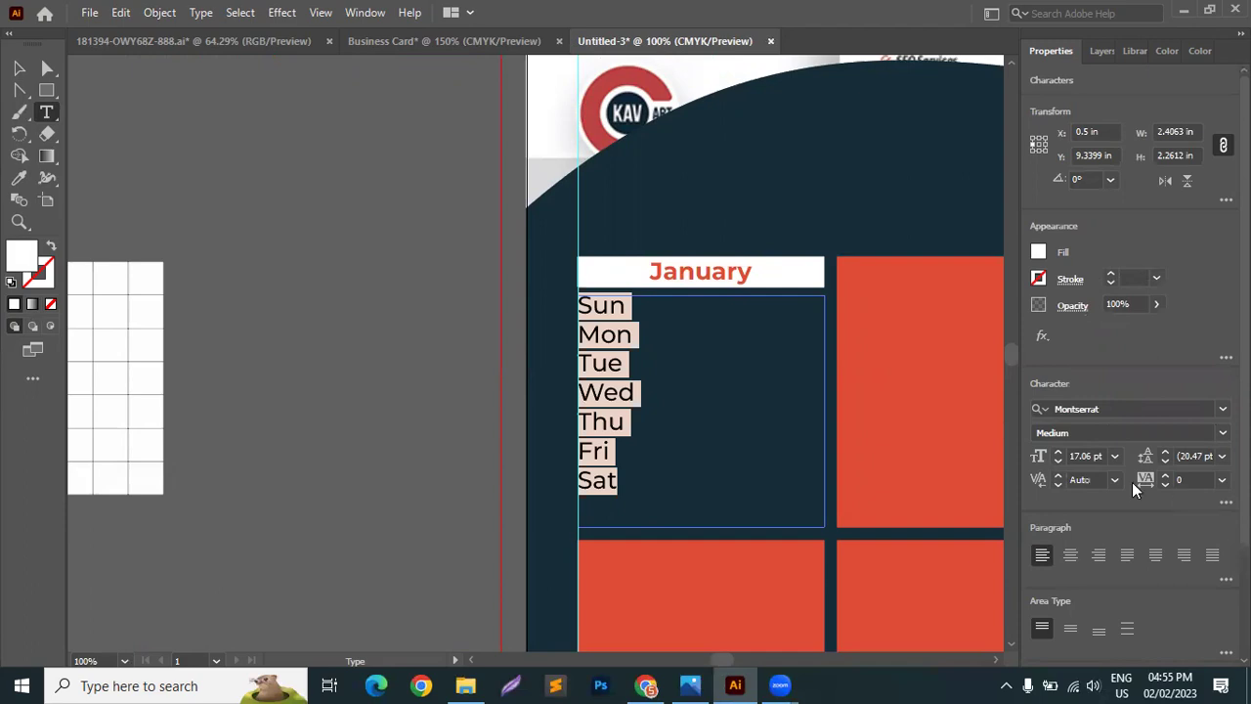
click(1057, 460)
click(1058, 461)
click(1057, 461)
click(1057, 462)
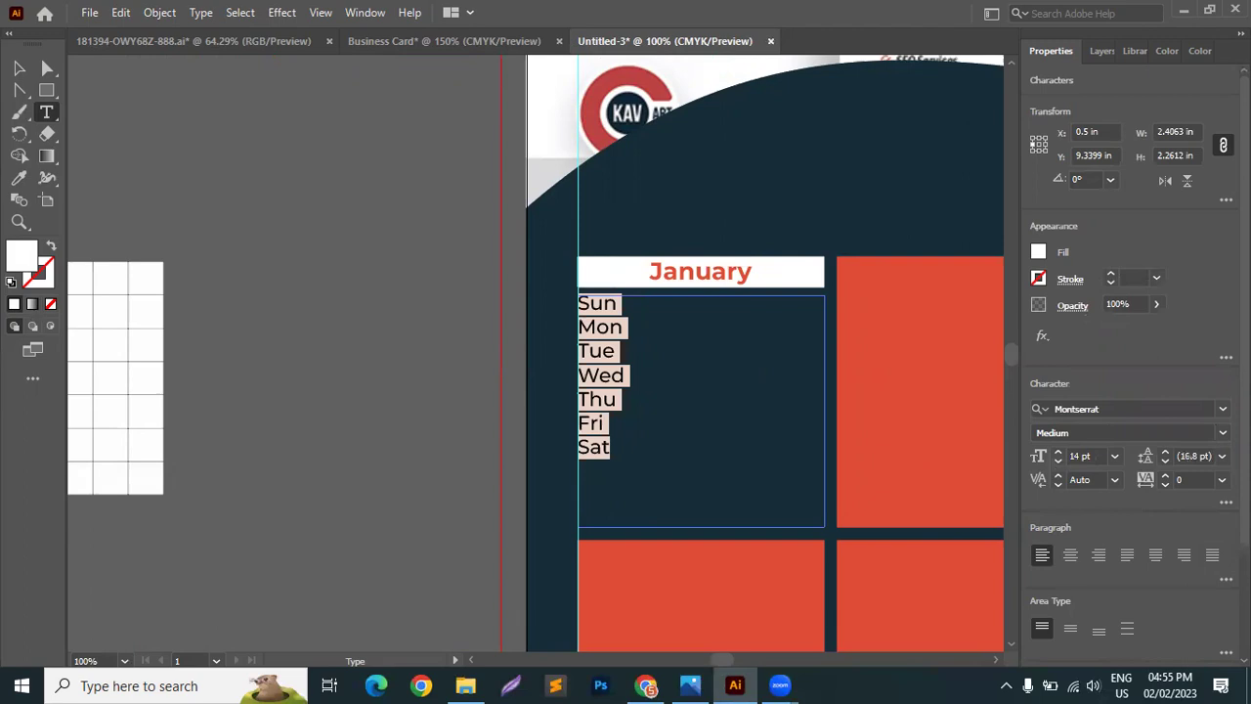
Open Type > Area Type Options for the weekday box and nudge the dialog left.
click(157, 16)
click(154, 14)
click(156, 14)
click(159, 13)
click(200, 14)
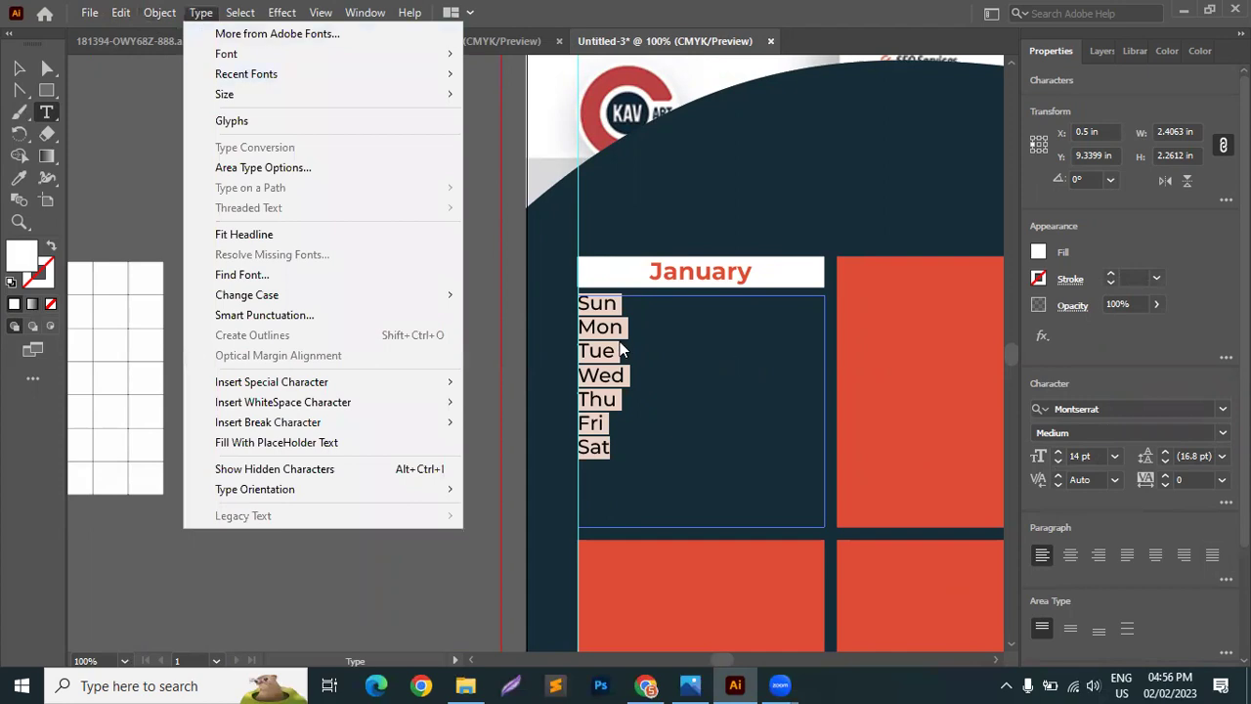
click(315, 172)
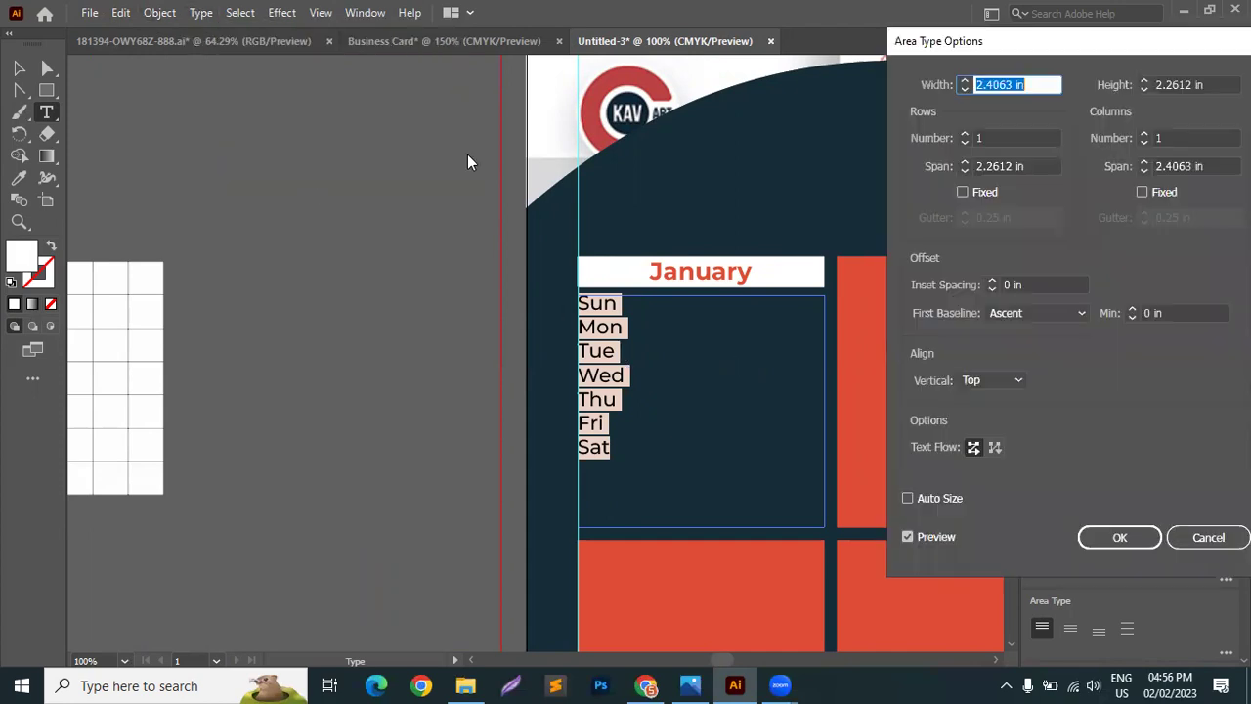
mouse_move(982, 47)
mouse_down()
mouse_move(961, 51)
mouse_move(988, 51)
mouse_up()
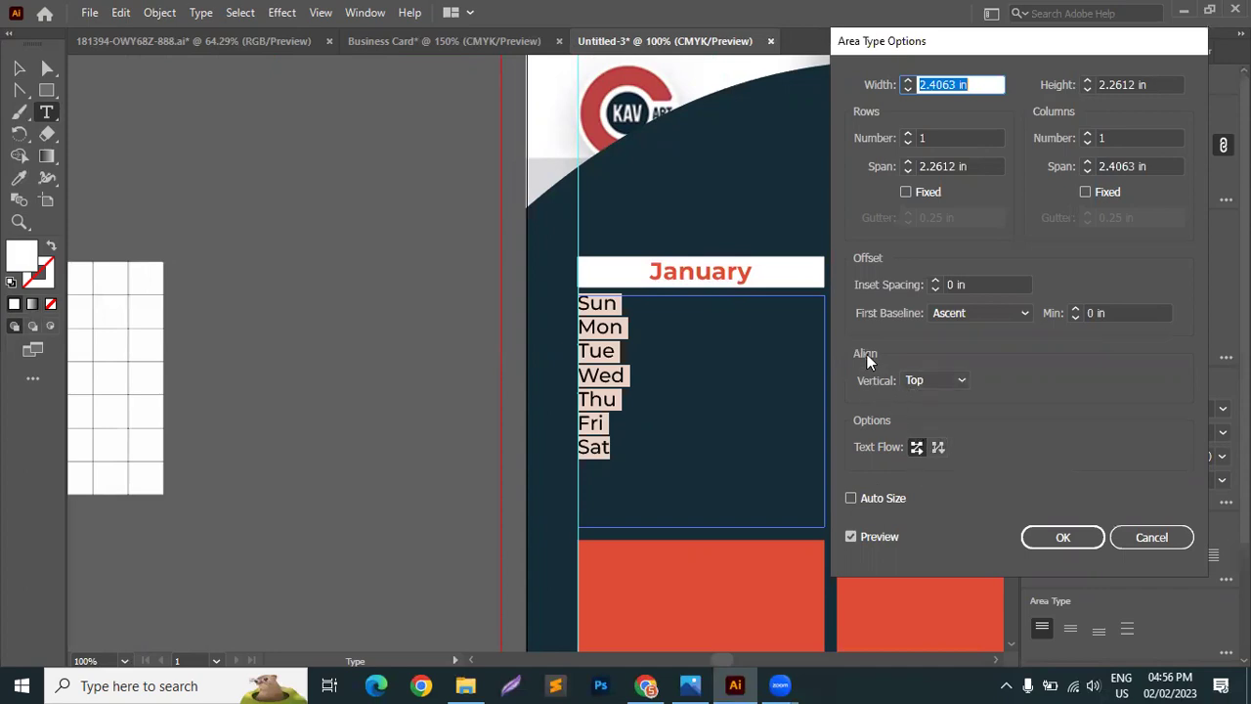
Center the weekday text vertically and set First Baseline to Leading after trying Legacy.
click(931, 383)
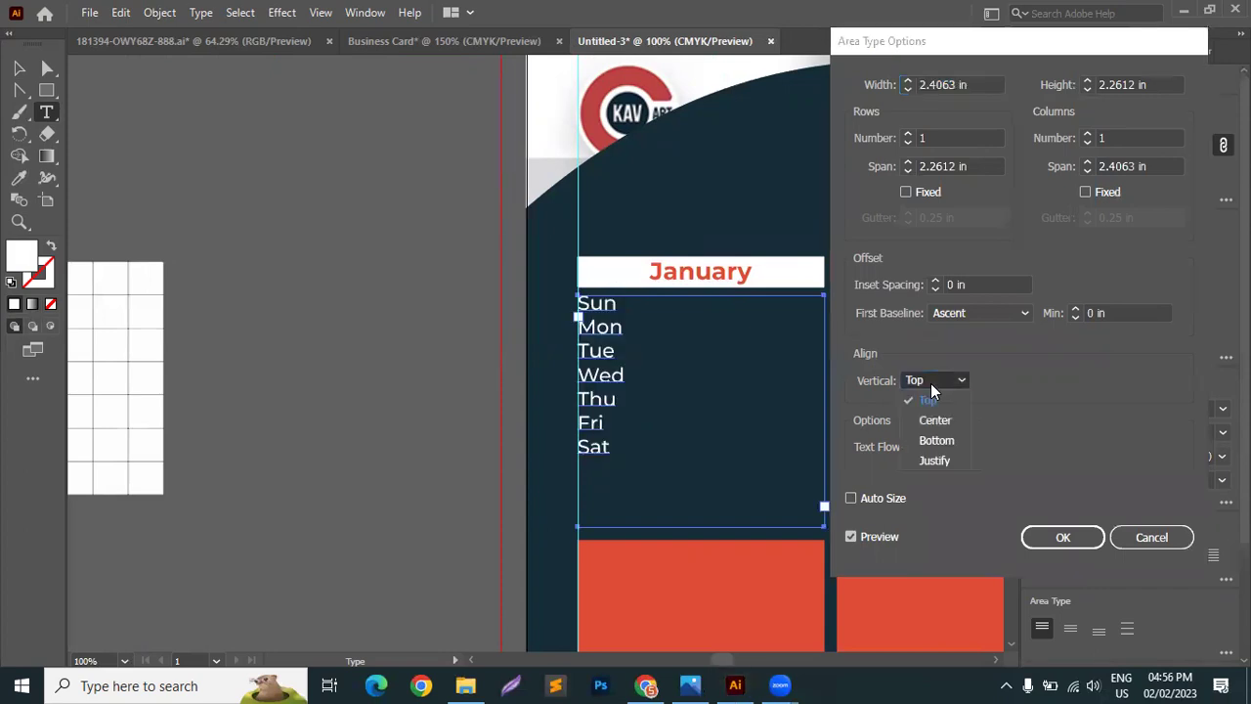
click(935, 420)
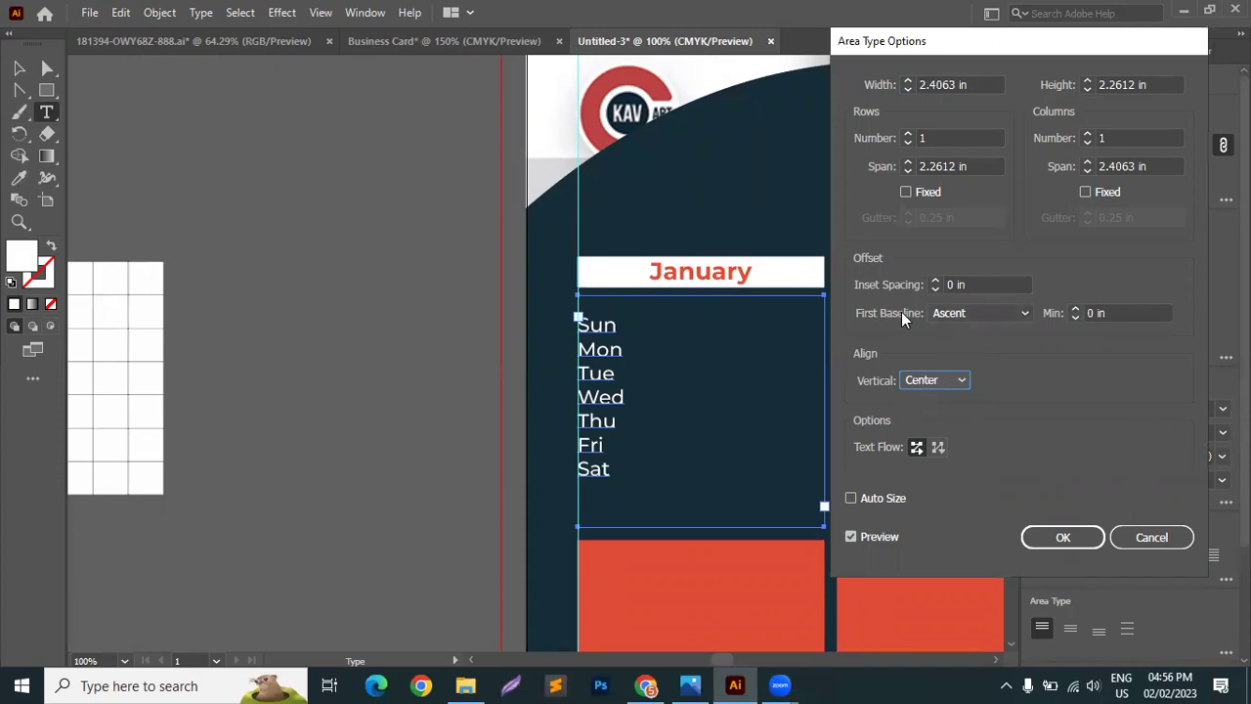
click(1001, 312)
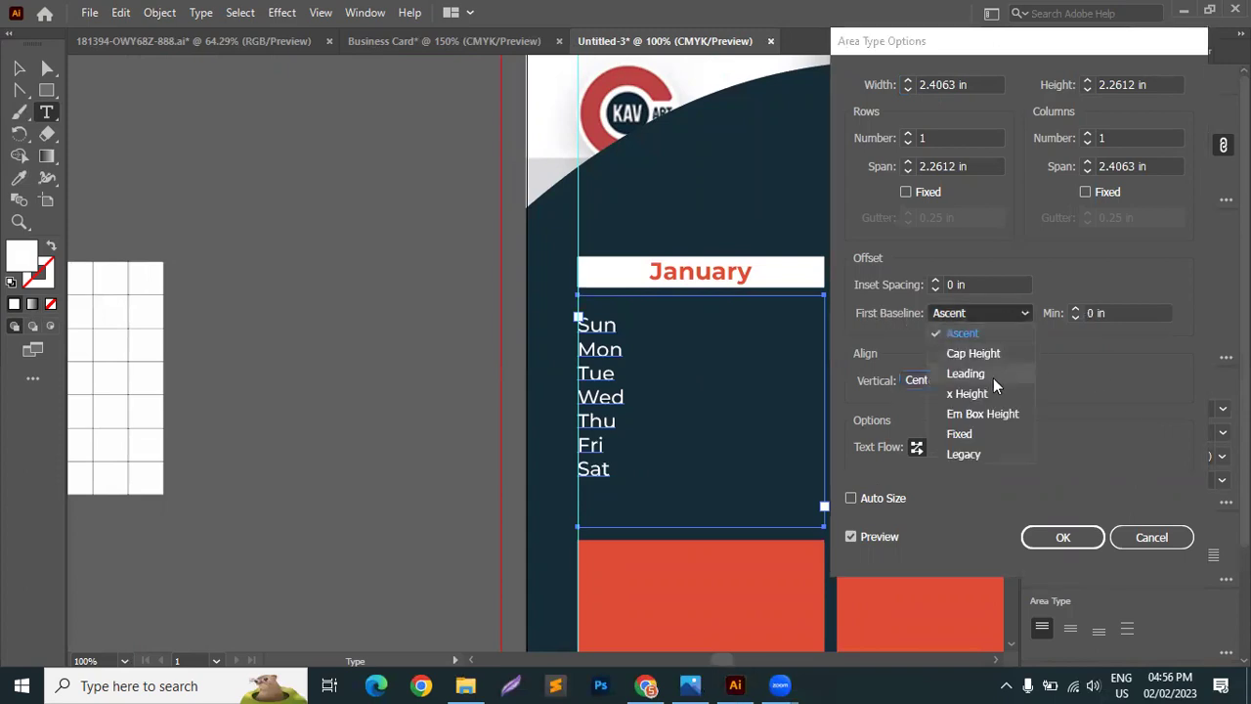
click(992, 377)
click(987, 313)
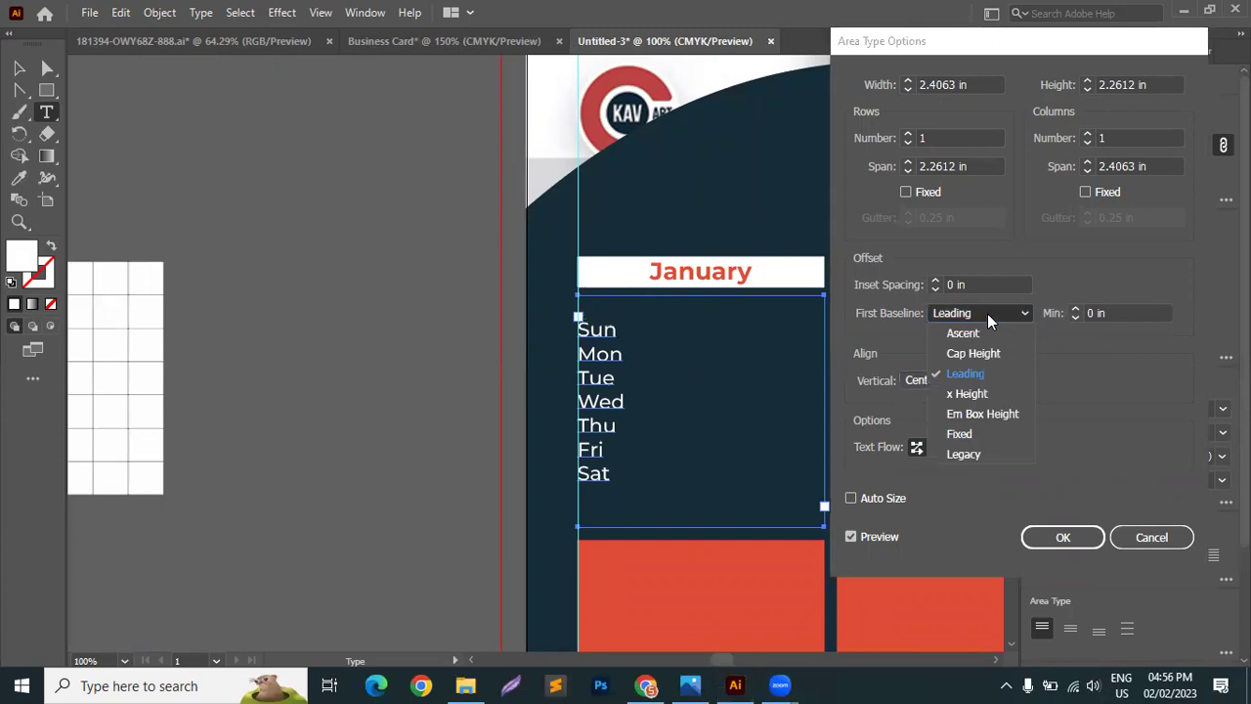
click(965, 453)
click(974, 312)
click(971, 373)
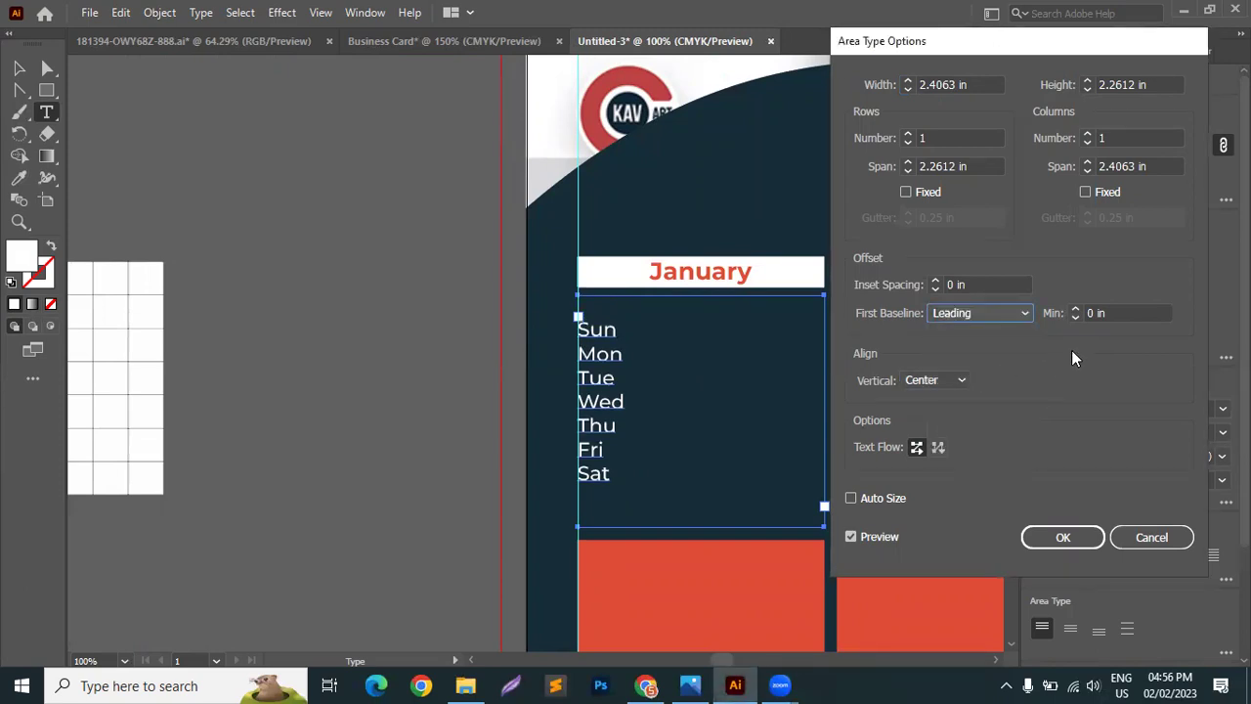
Keep the First Baseline minimum offset at 0 in.
click(1076, 308)
click(1082, 310)
click(1082, 311)
click(1082, 310)
click(1081, 320)
click(1076, 319)
click(1076, 319)
click(1075, 319)
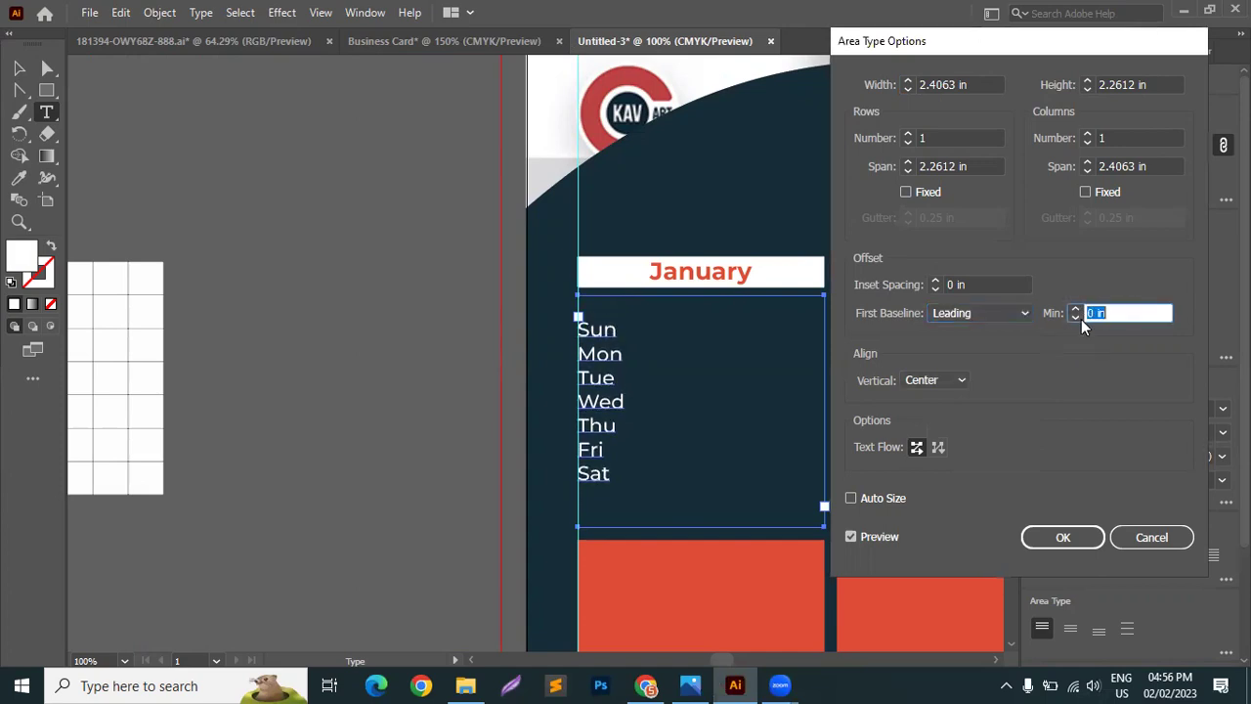
Return the frame's inset spacing to 0 in after trying other values.
click(935, 279)
click(935, 280)
click(935, 281)
click(935, 281)
click(935, 280)
click(935, 288)
click(935, 289)
click(935, 289)
click(935, 289)
click(935, 289)
click(935, 279)
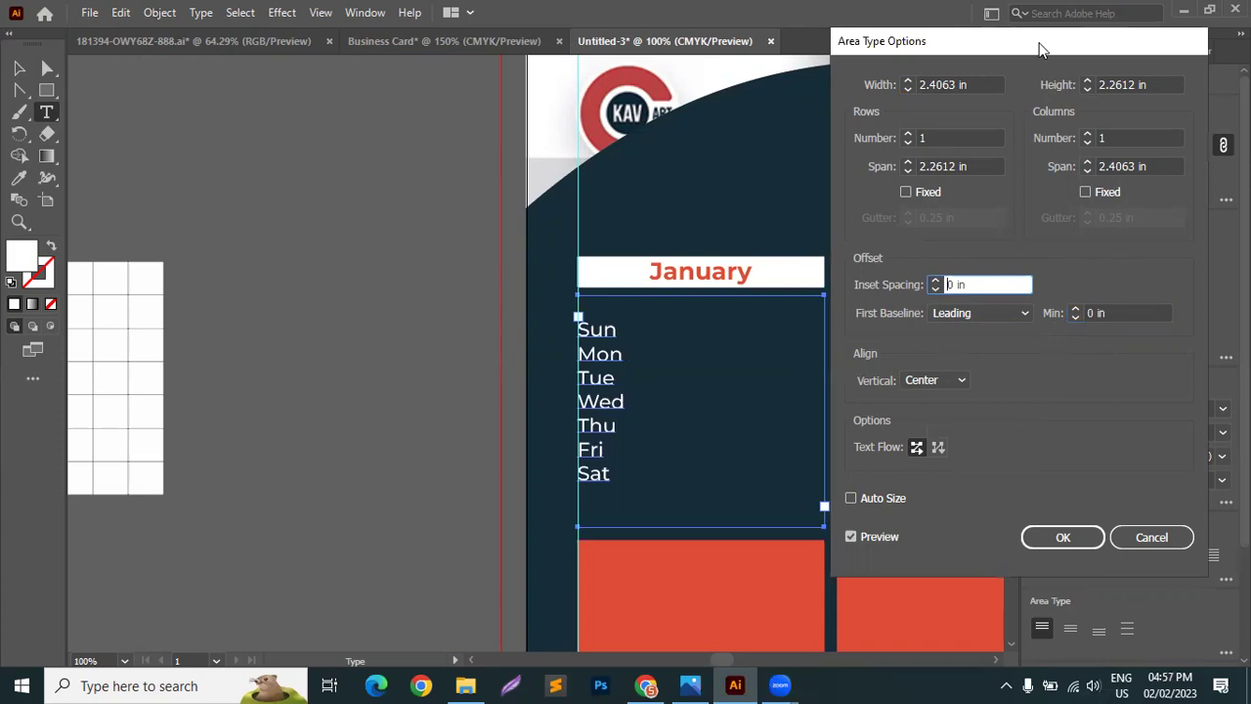
Raise the frame's Rows Number to 6.
drag(1041, 48, 1020, 162)
click(888, 248)
click(888, 248)
click(888, 248)
click(888, 248)
click(888, 248)
click(888, 248)
Set both Rows and Columns Number to 7 for the weekday frame.
drag(949, 161, 950, 75)
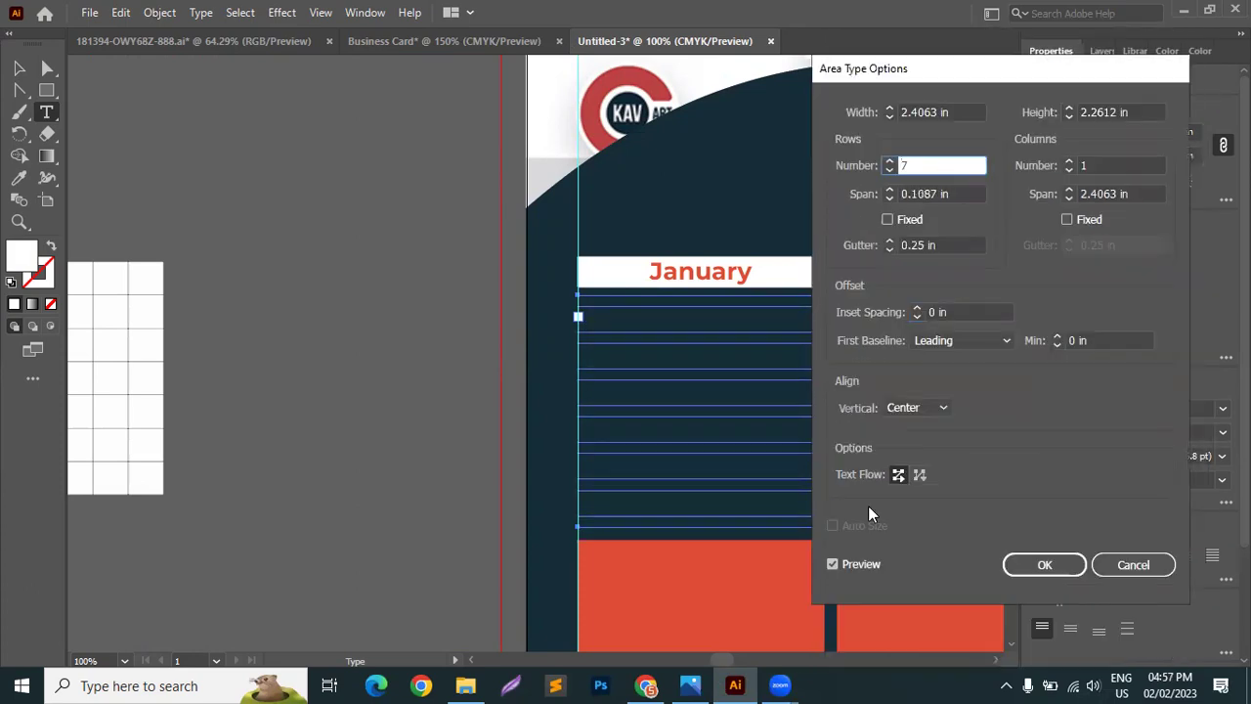
click(1068, 162)
click(1068, 163)
click(1068, 163)
click(1068, 162)
click(1068, 162)
click(1068, 162)
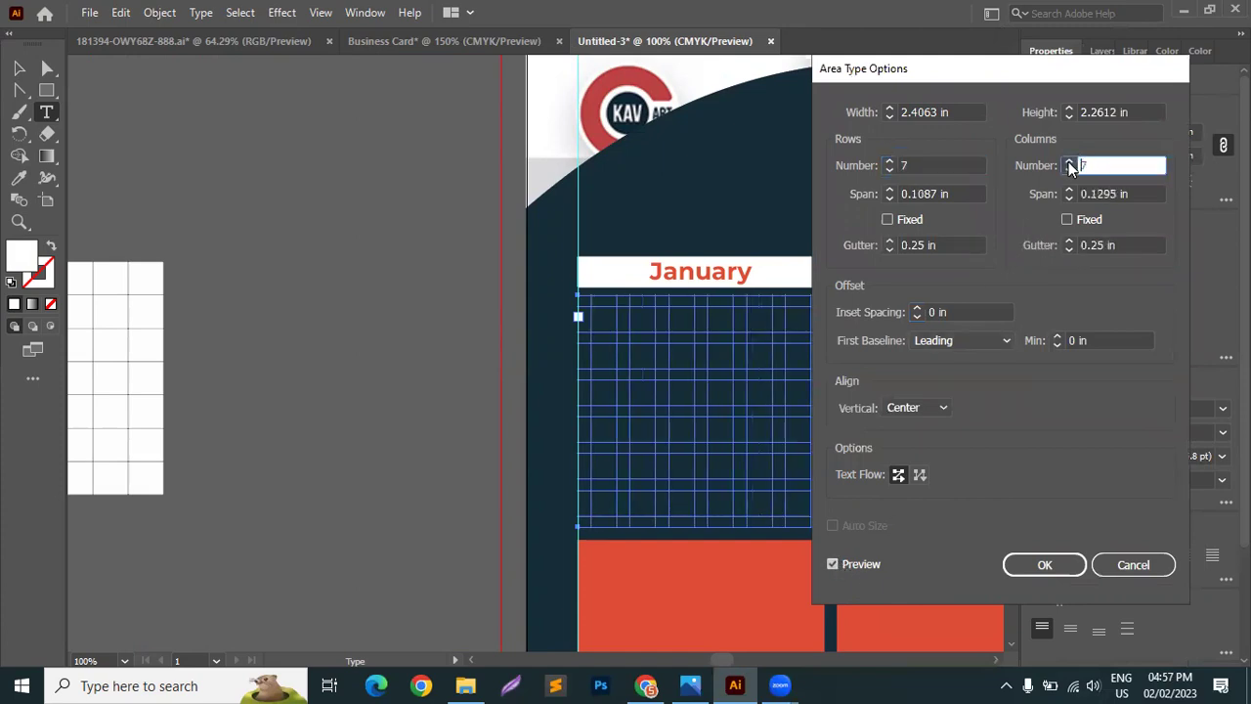
drag(1068, 76, 1125, 96)
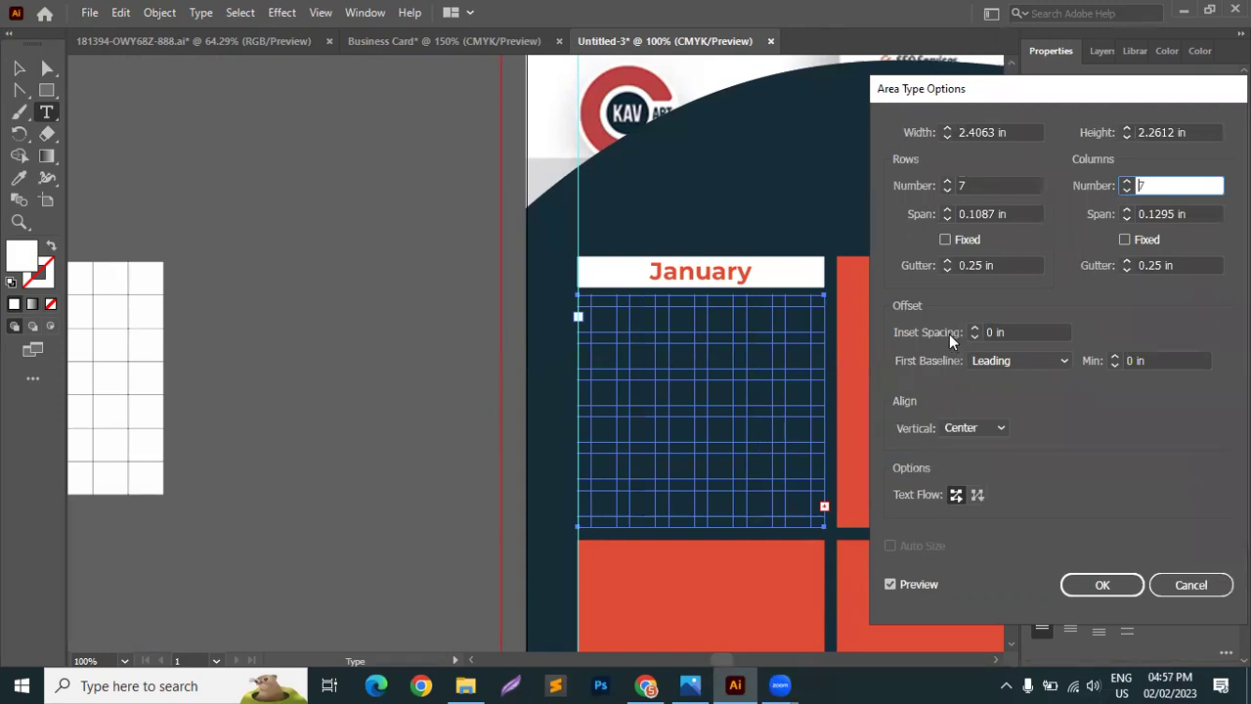
Set the row and column gutters to 0 in.
click(947, 272)
click(947, 272)
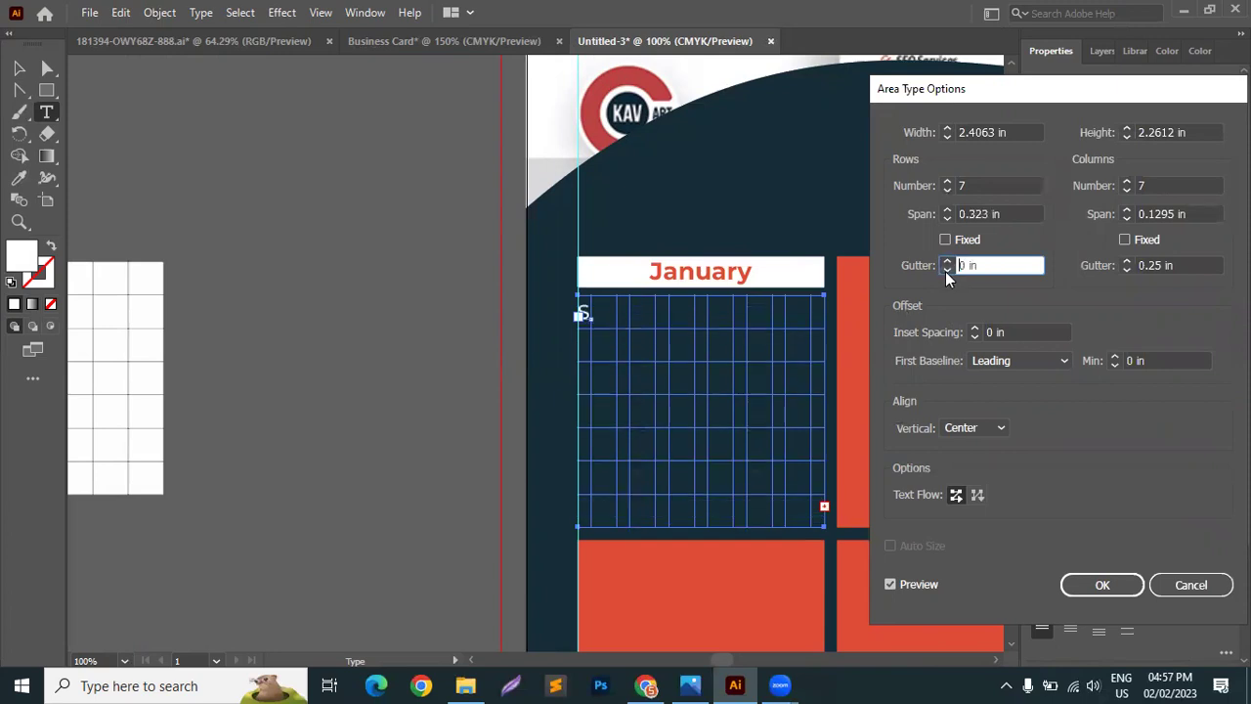
click(1127, 268)
click(1126, 268)
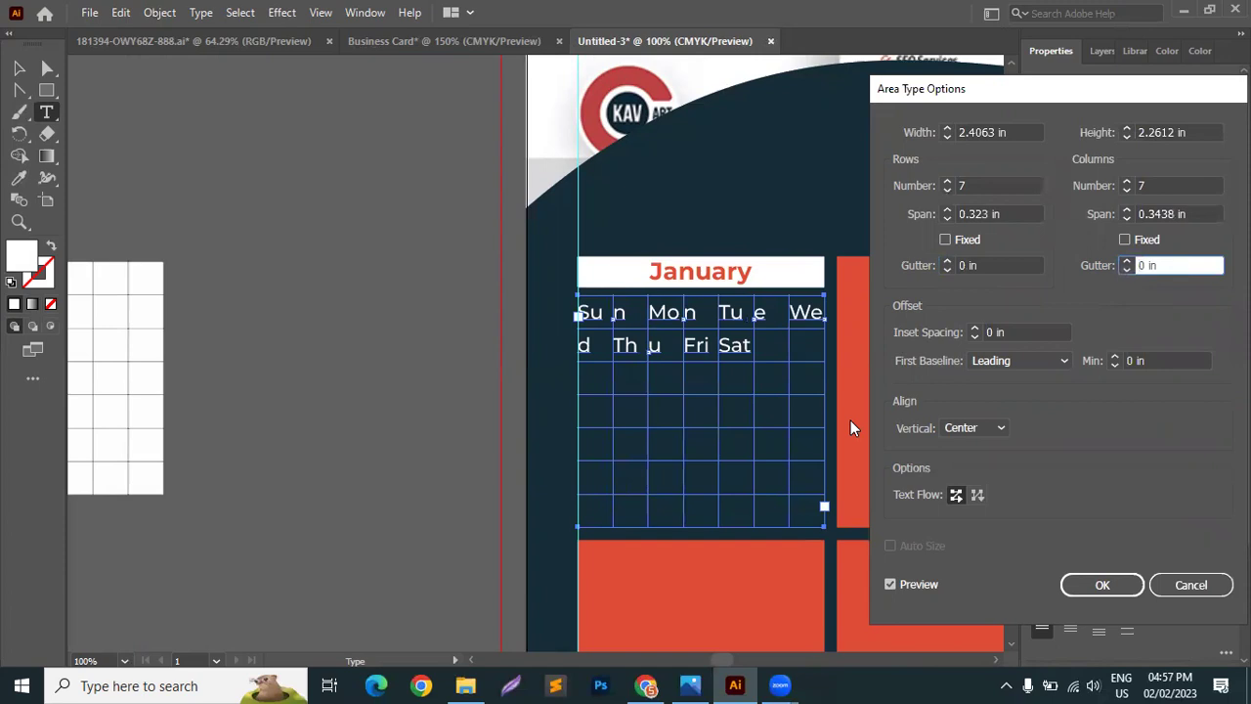
drag(1073, 90, 1049, 67)
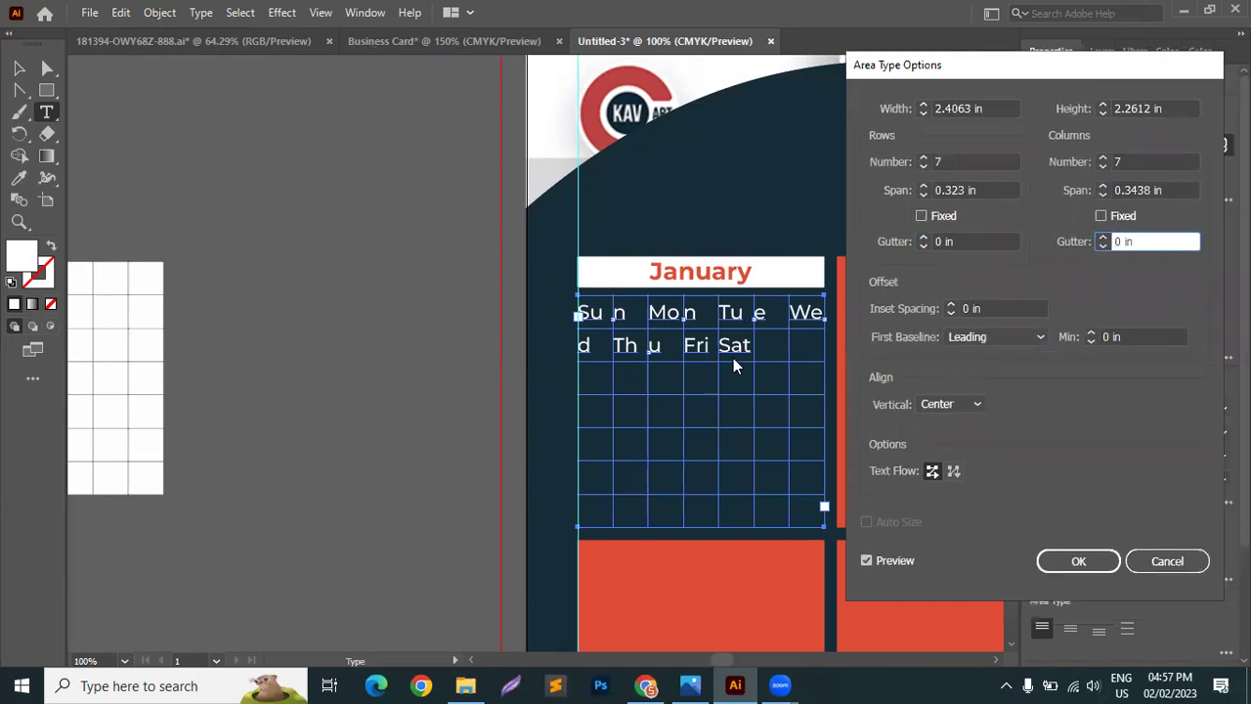
Try First Baseline minimums up to 0.375 in, then return it to 0 in.
click(1093, 332)
click(1092, 334)
click(1092, 333)
click(1091, 333)
click(1091, 341)
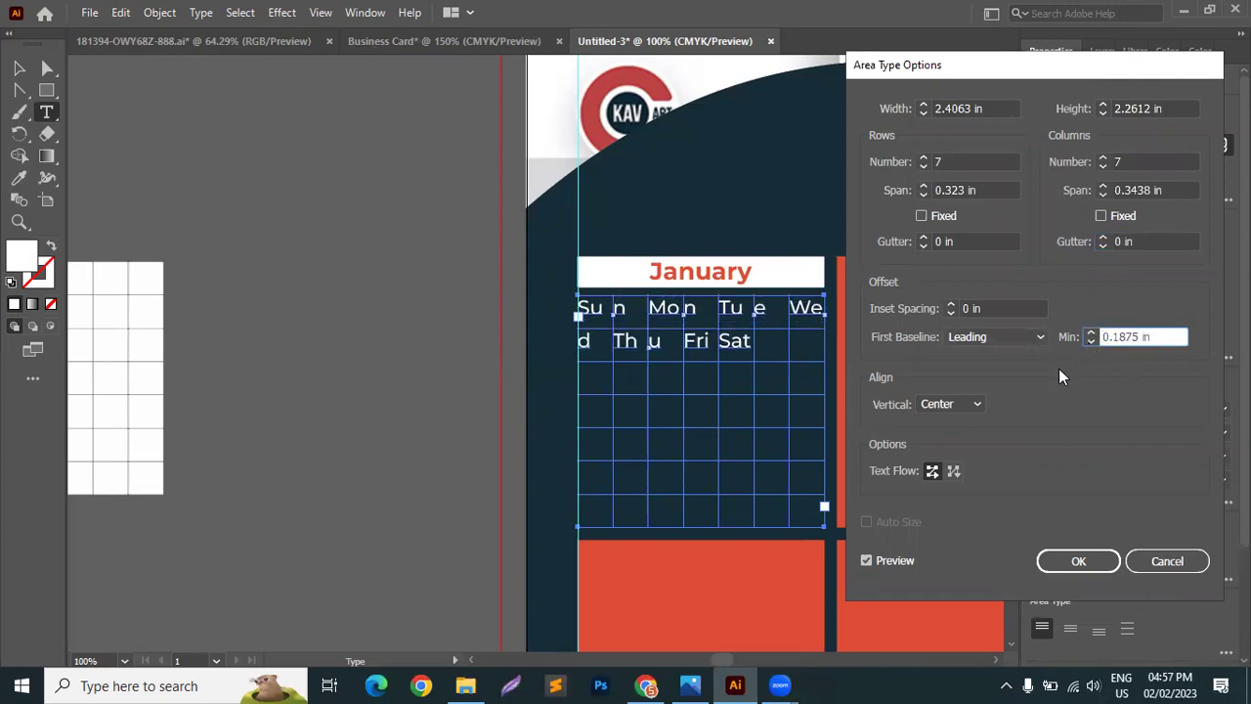
click(1092, 333)
click(1092, 333)
click(1092, 333)
click(1092, 342)
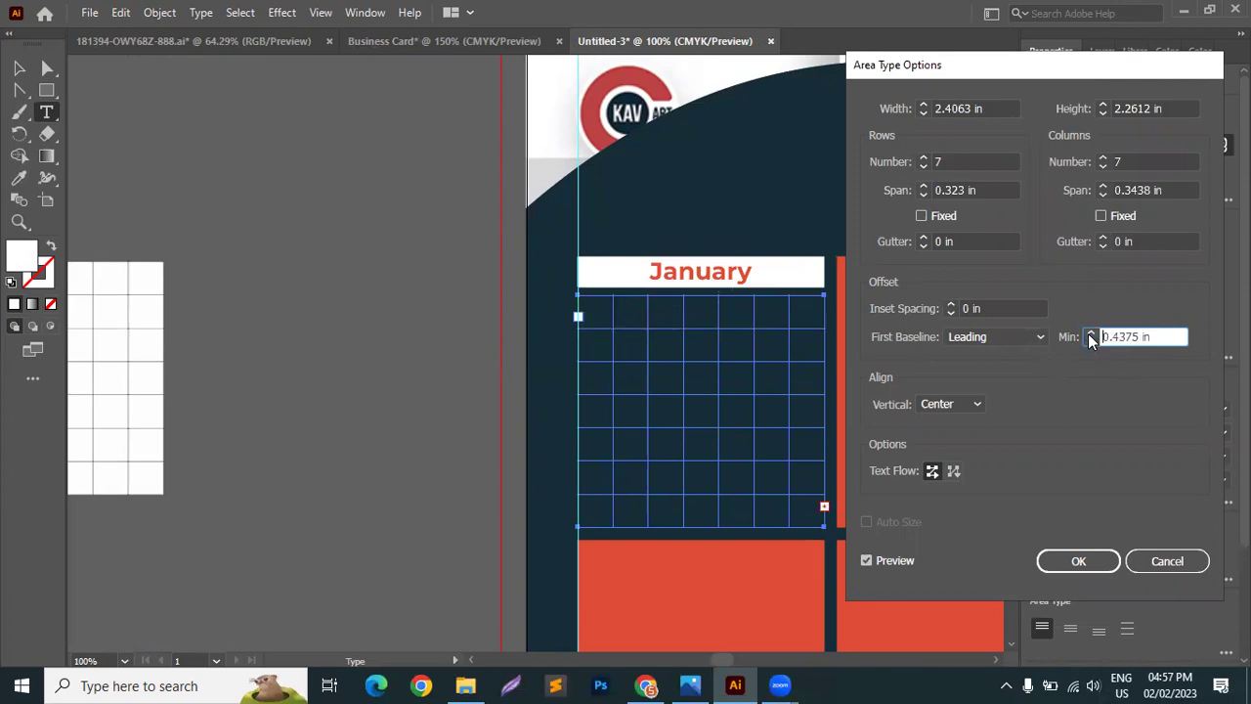
click(1092, 342)
click(1092, 342)
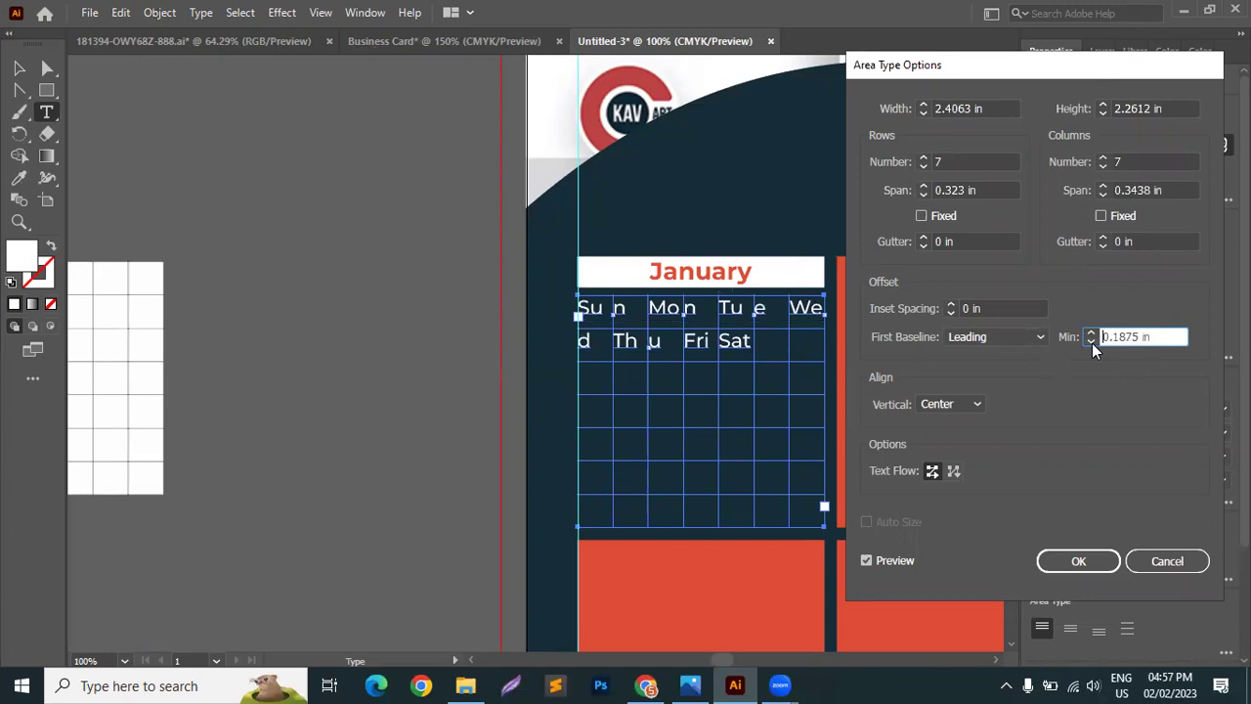
click(1090, 342)
click(1091, 342)
click(1090, 342)
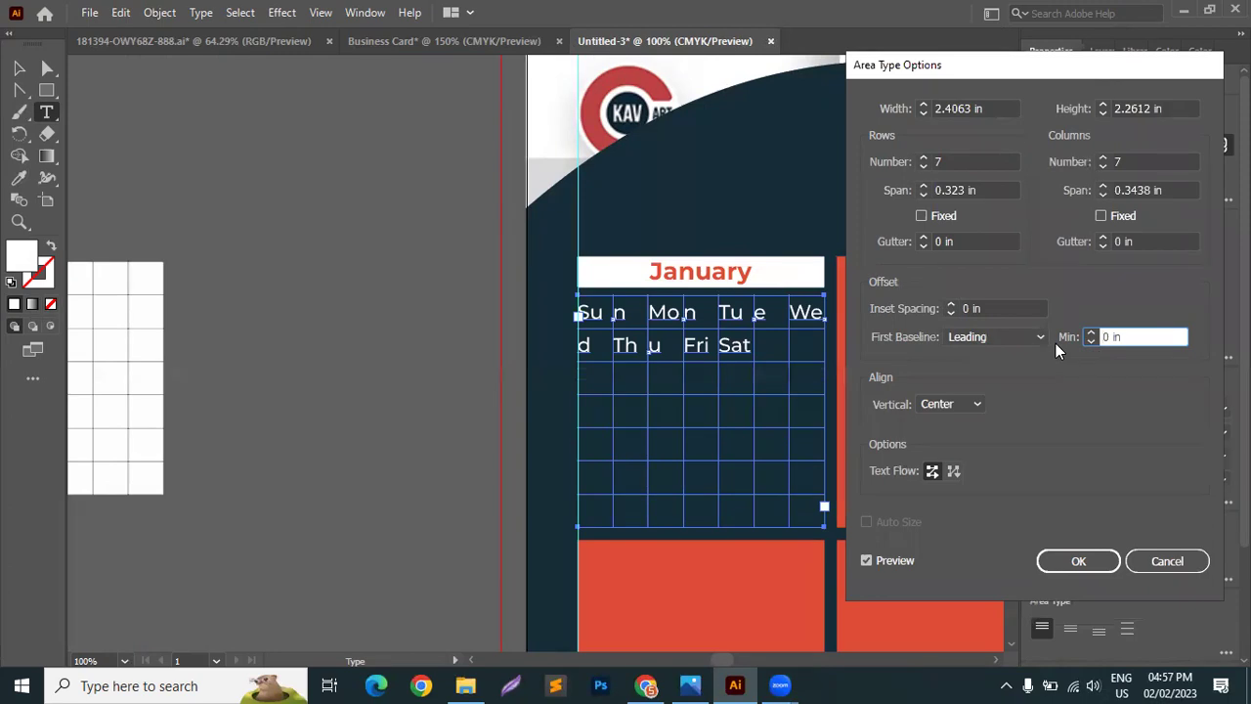
drag(1167, 336, 1039, 343)
Apply the 7×7 grid and shrink the weekday text to 10 pt.
click(1077, 560)
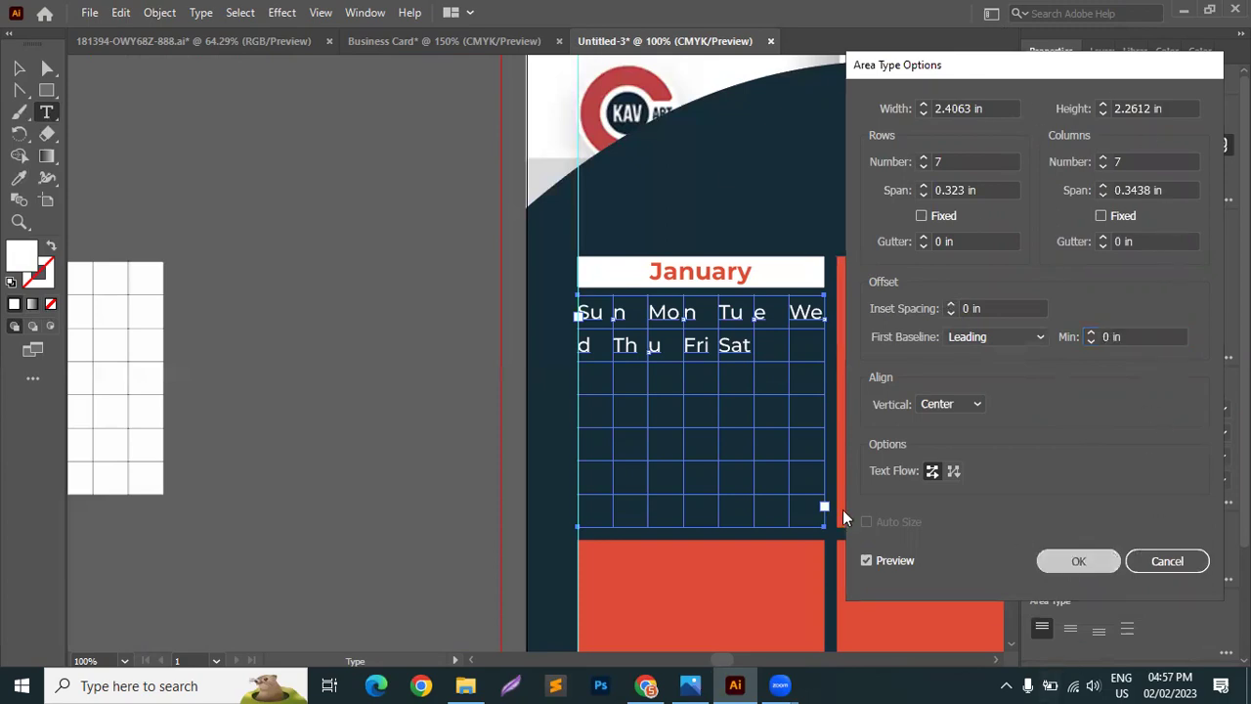
scroll(762, 364, up, 2)
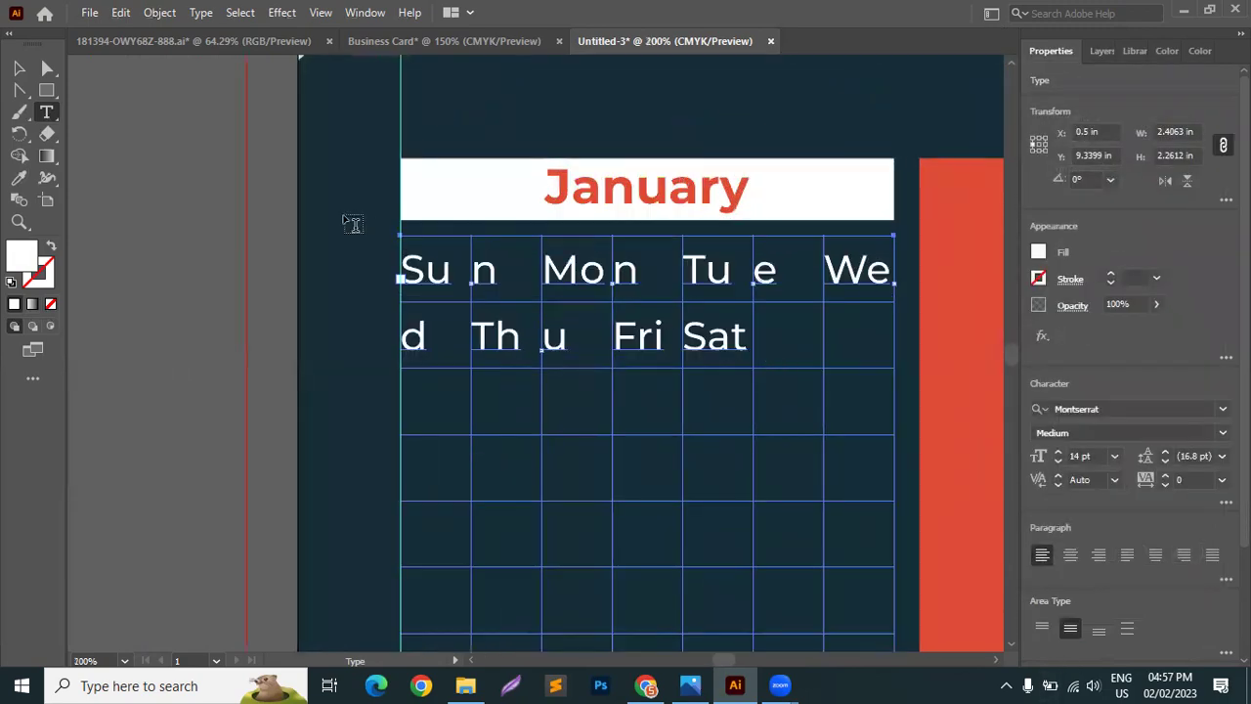
drag(402, 268, 886, 332)
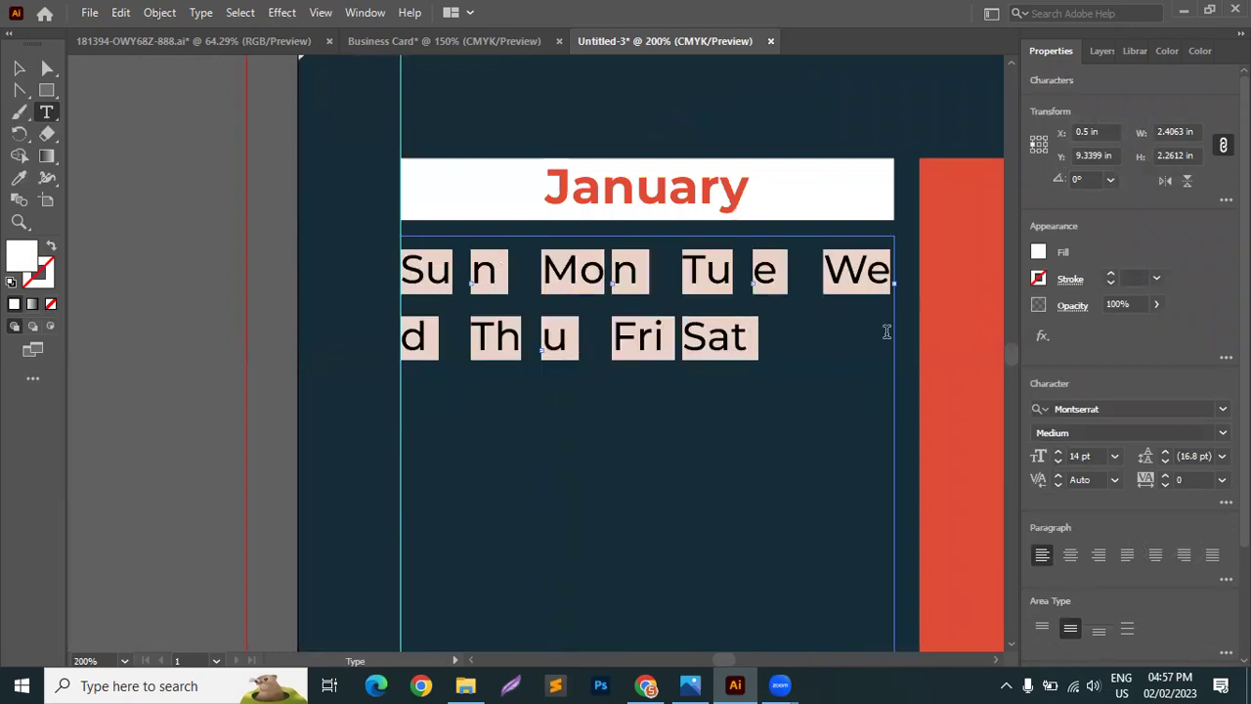
click(1057, 463)
click(1057, 463)
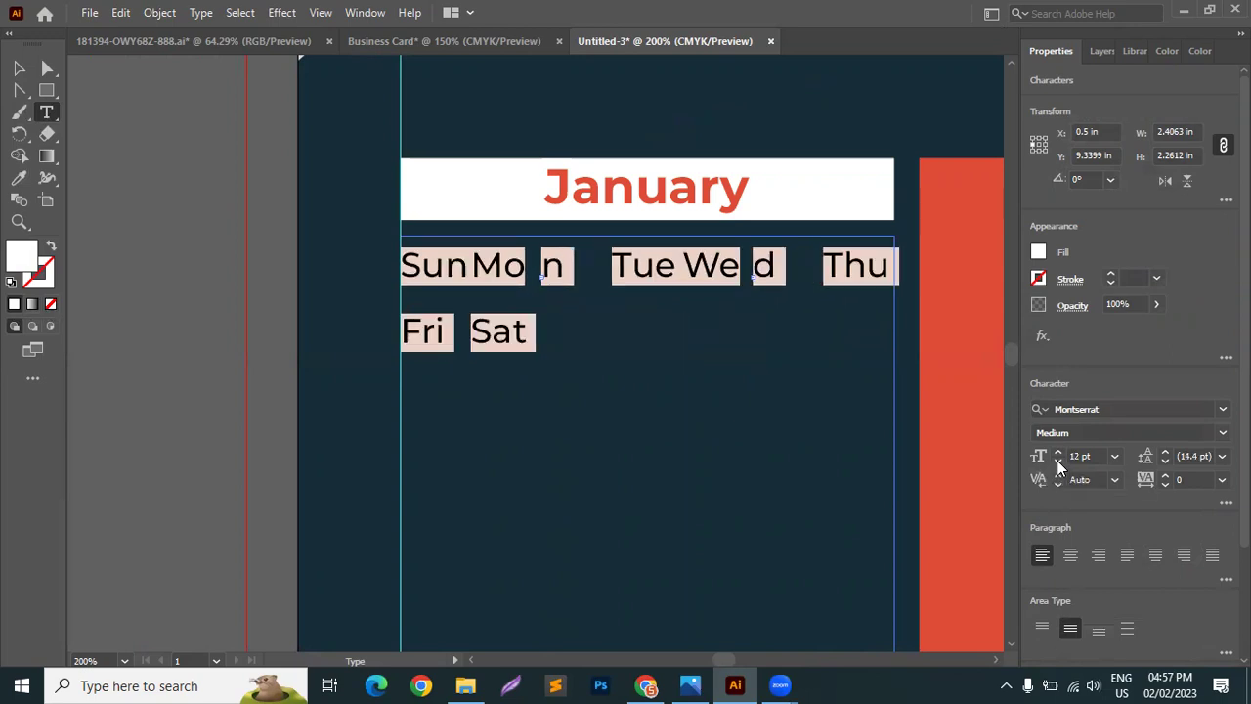
click(1057, 463)
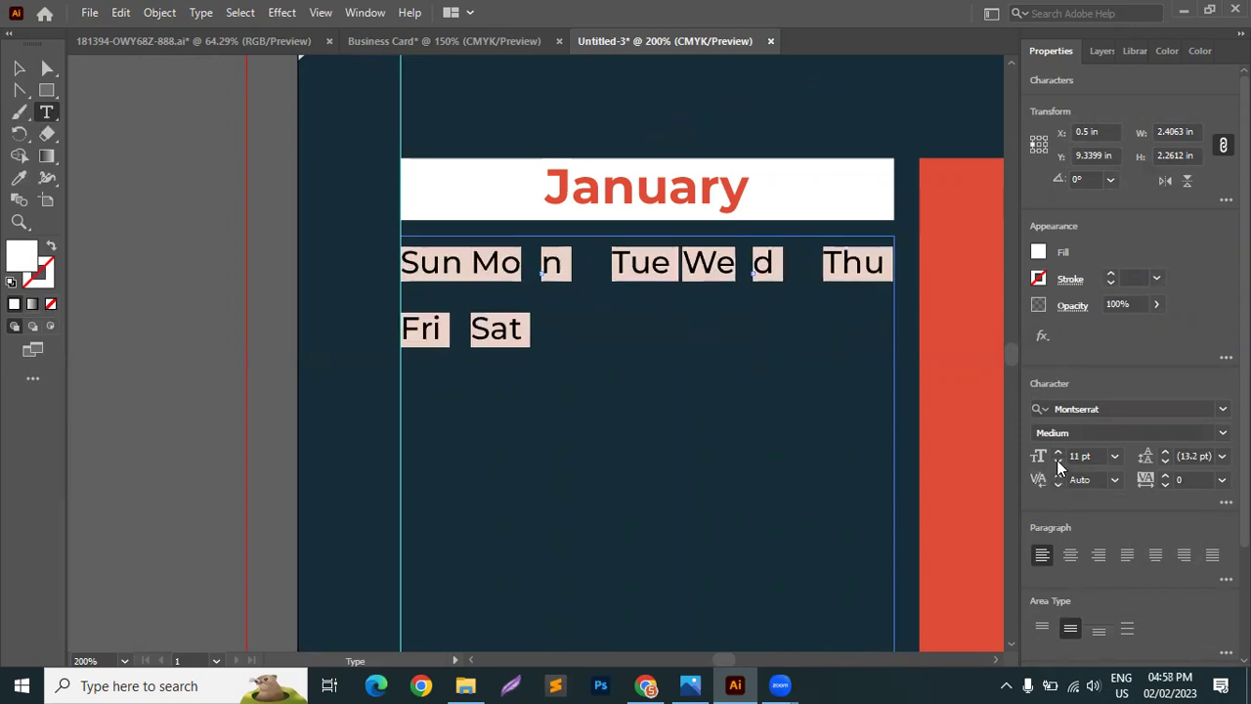
click(1057, 464)
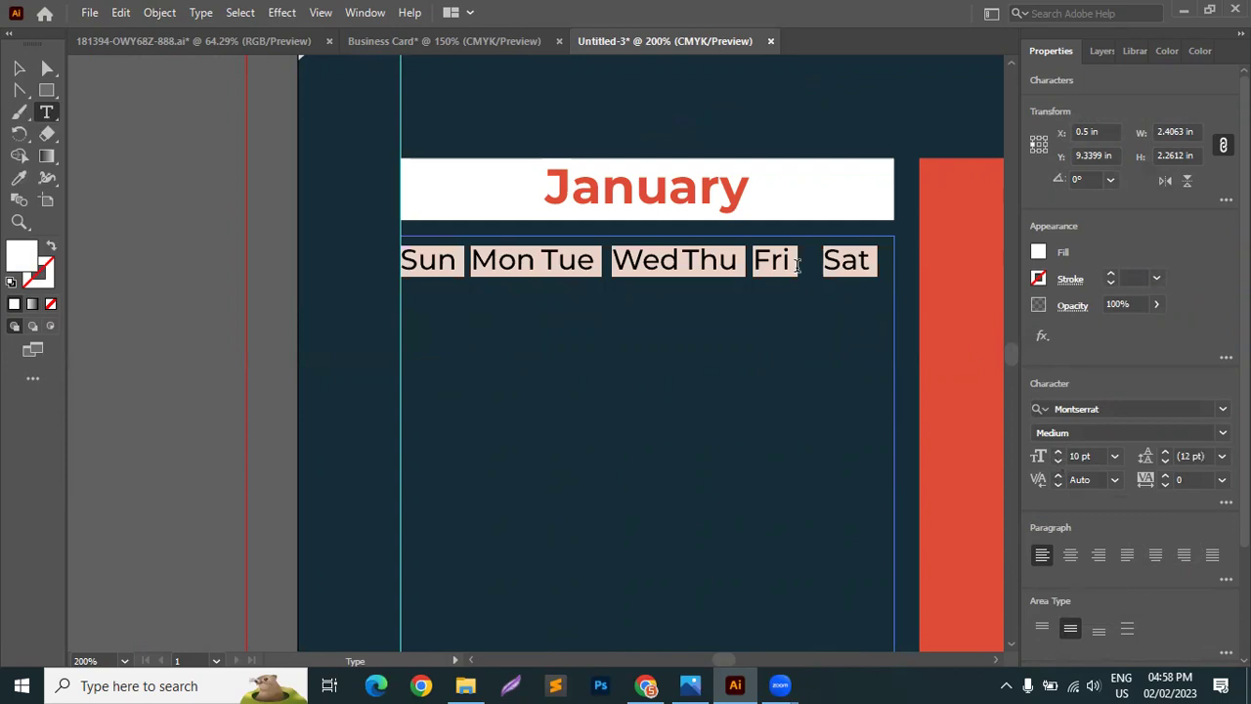
Enlarge the weekday text to 11 pt.
click(699, 259)
click(18, 67)
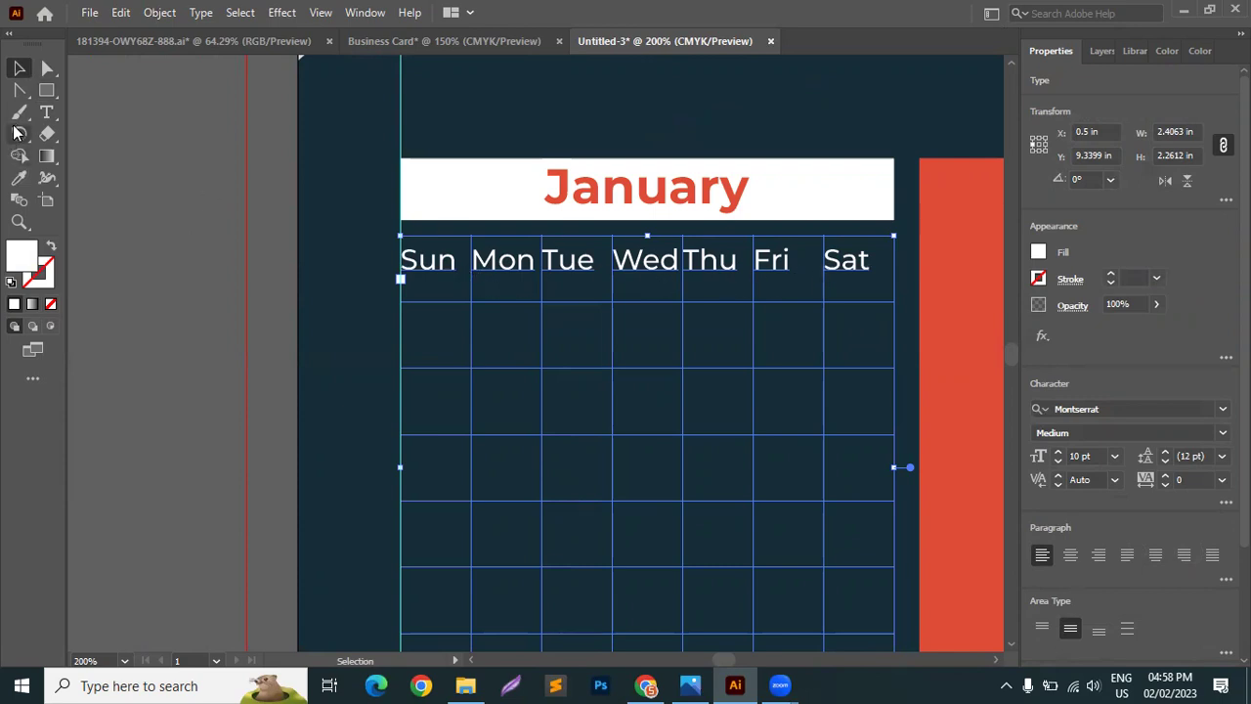
click(46, 111)
drag(868, 262, 401, 260)
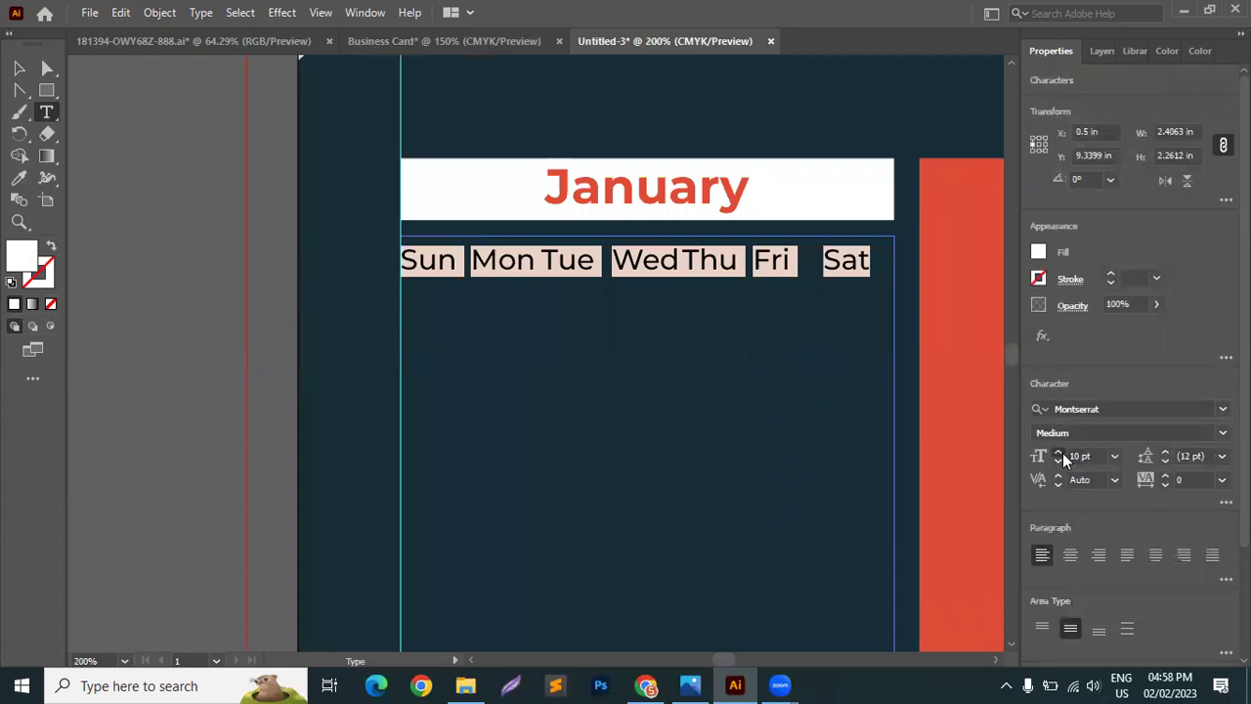
click(1058, 451)
click(20, 68)
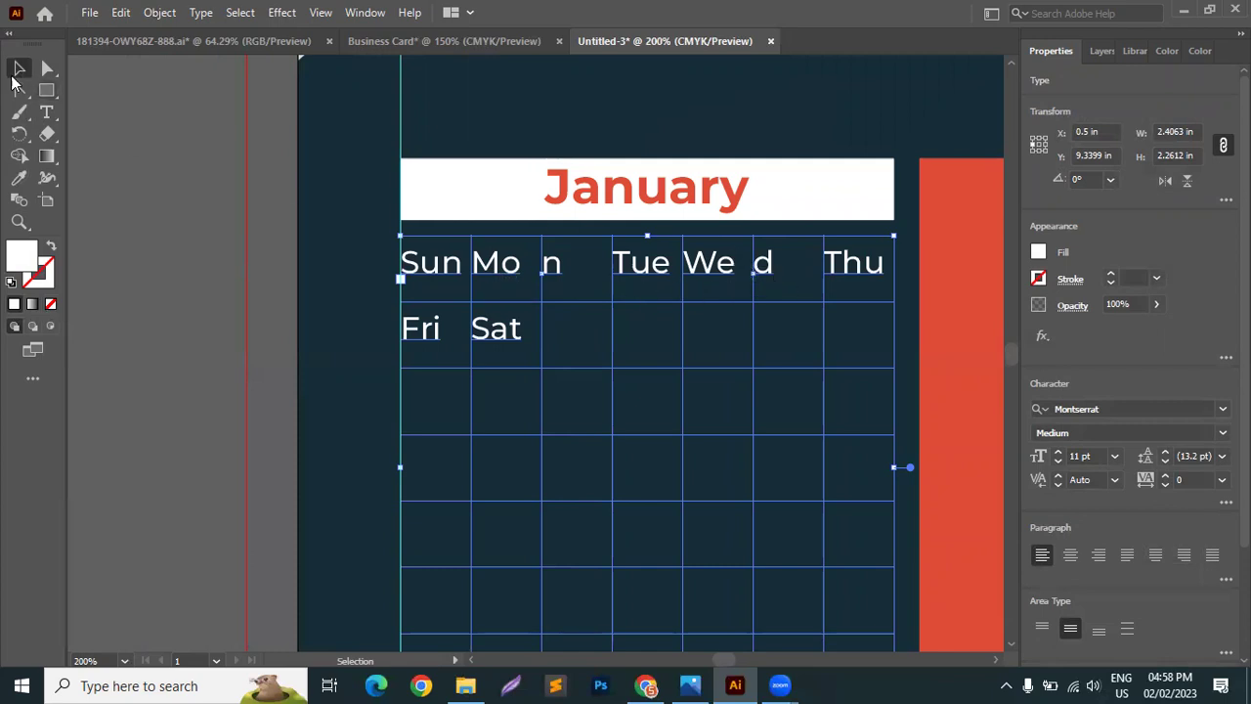
Try deleting the gap inside the split Mon, then undo it.
click(46, 111)
double_click(533, 272)
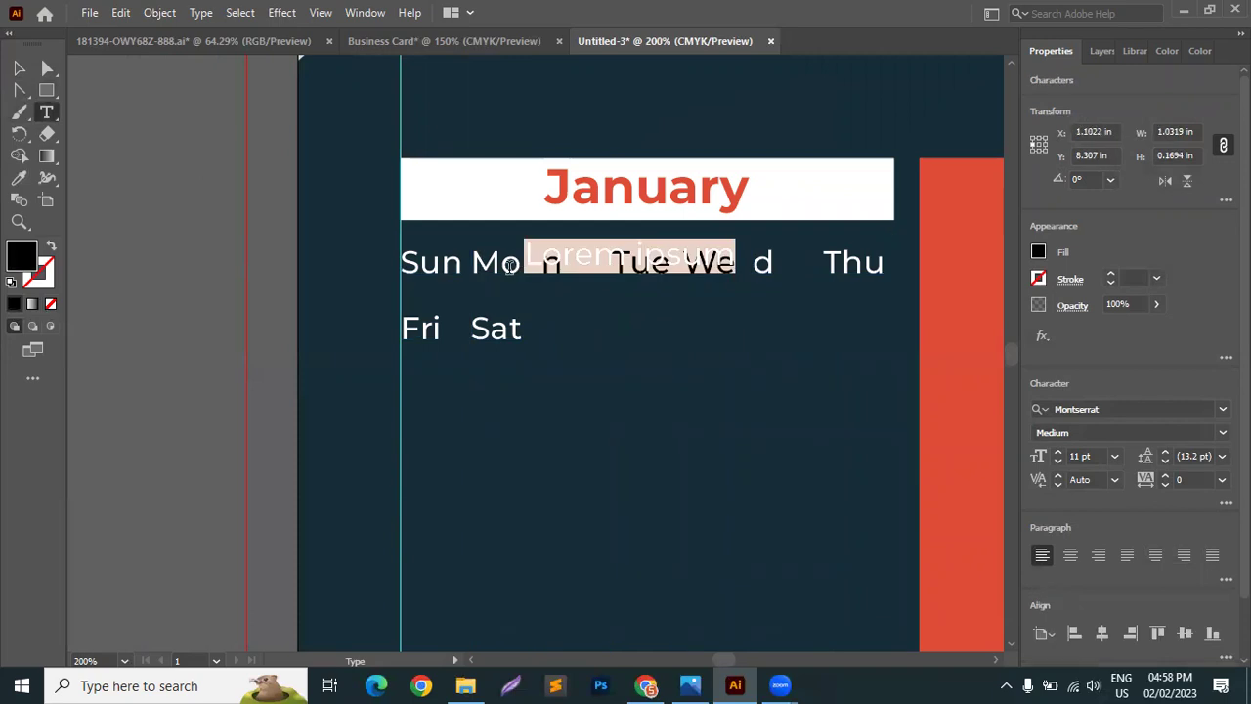
click(508, 264)
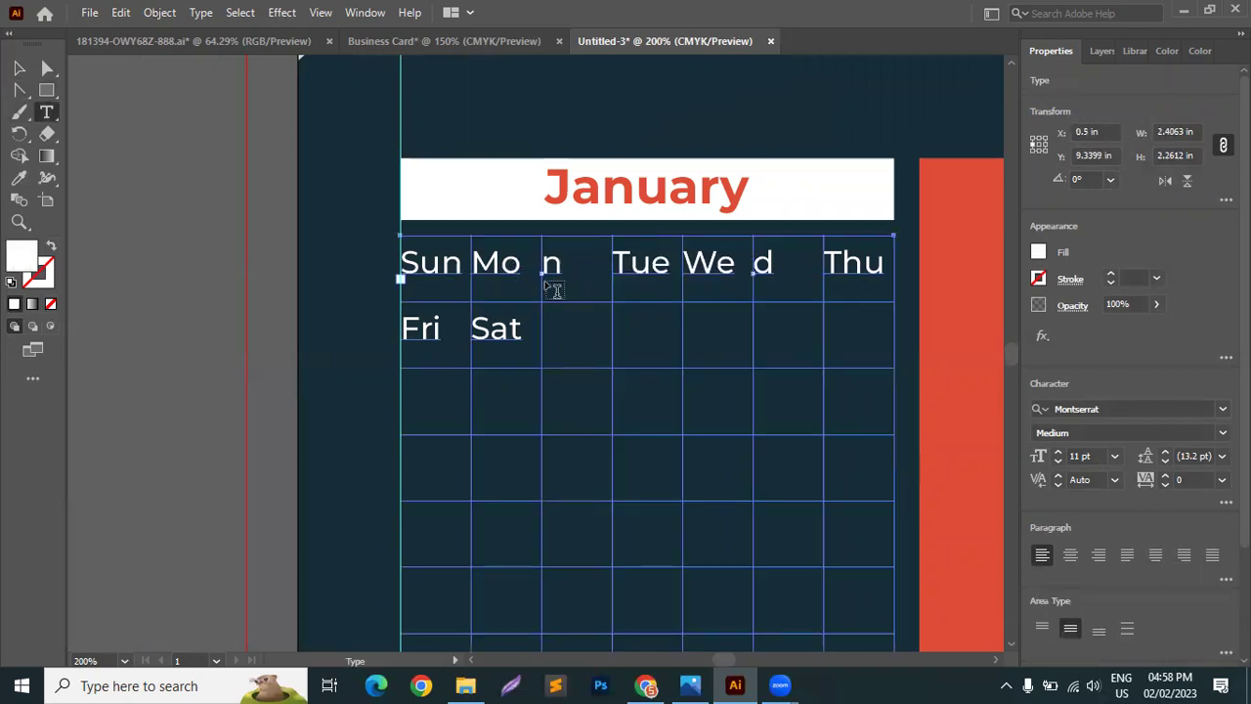
click(547, 277)
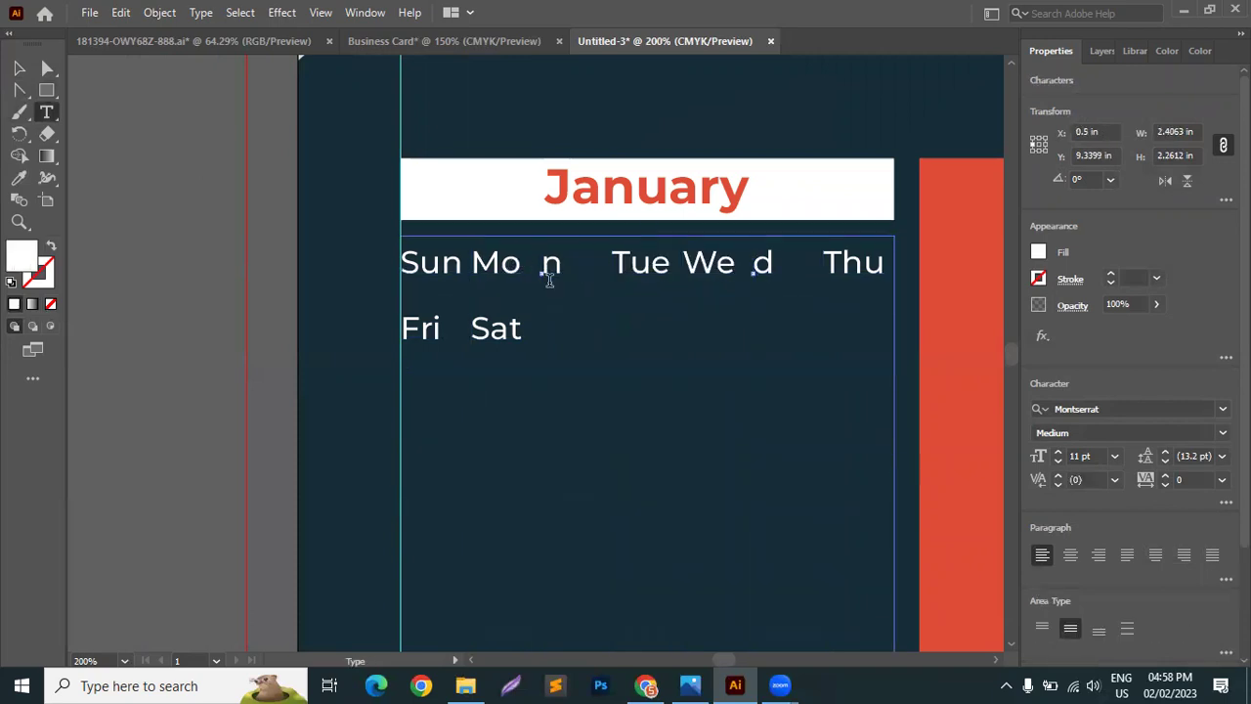
key(BackSpace)
key(BackSpace)
key(ctrl+z)
click(14, 68)
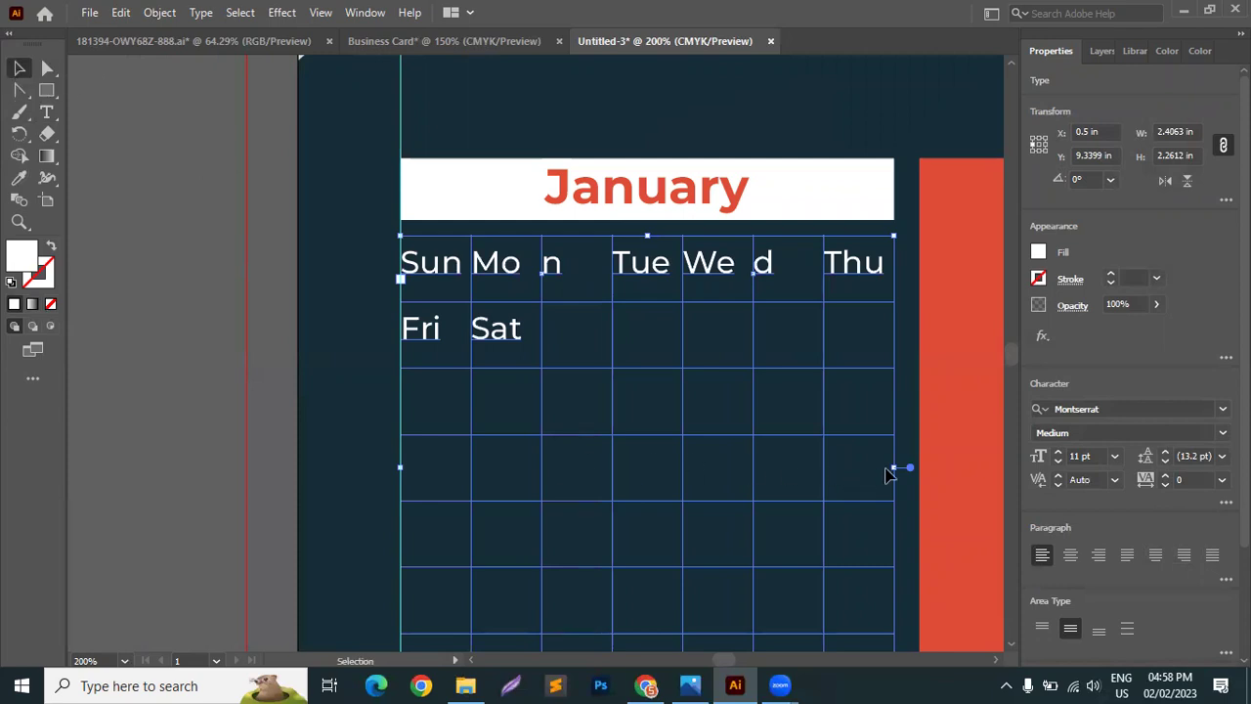
Undo the grid widening and set all weekday text to 10.5 pt.
drag(899, 463, 920, 467)
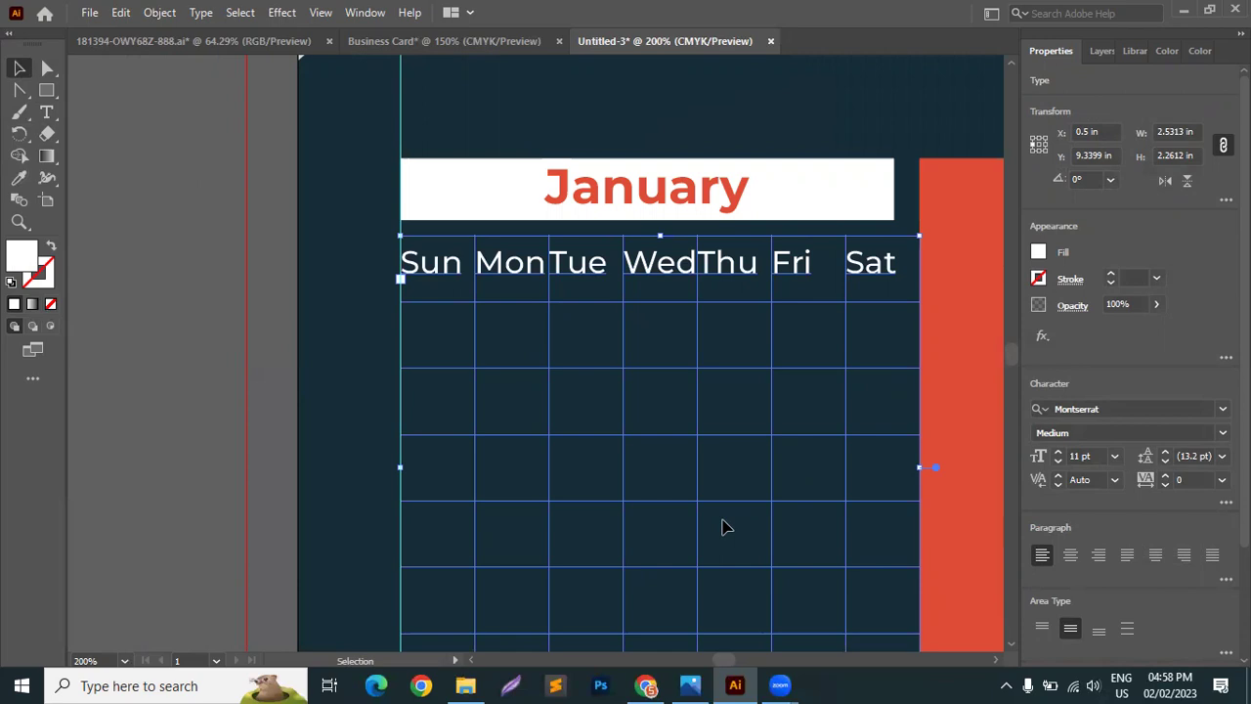
key(ctrl+z)
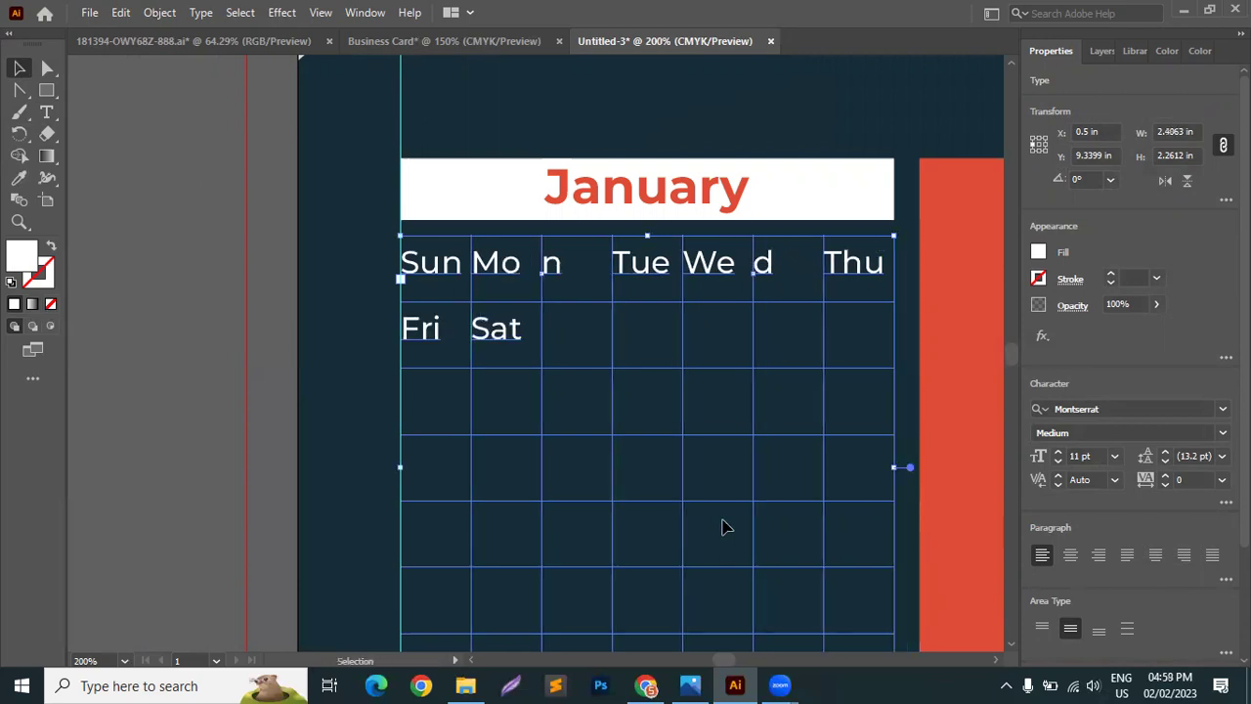
click(46, 112)
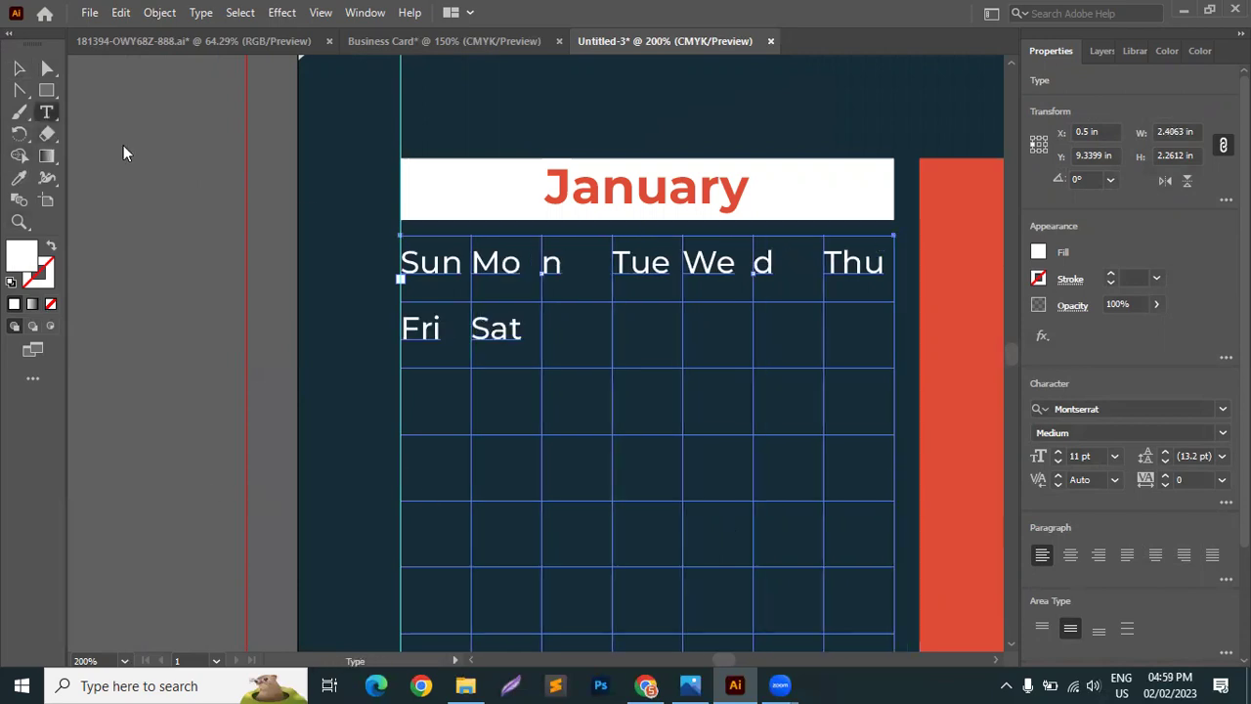
click(521, 323)
key(ctrl+a)
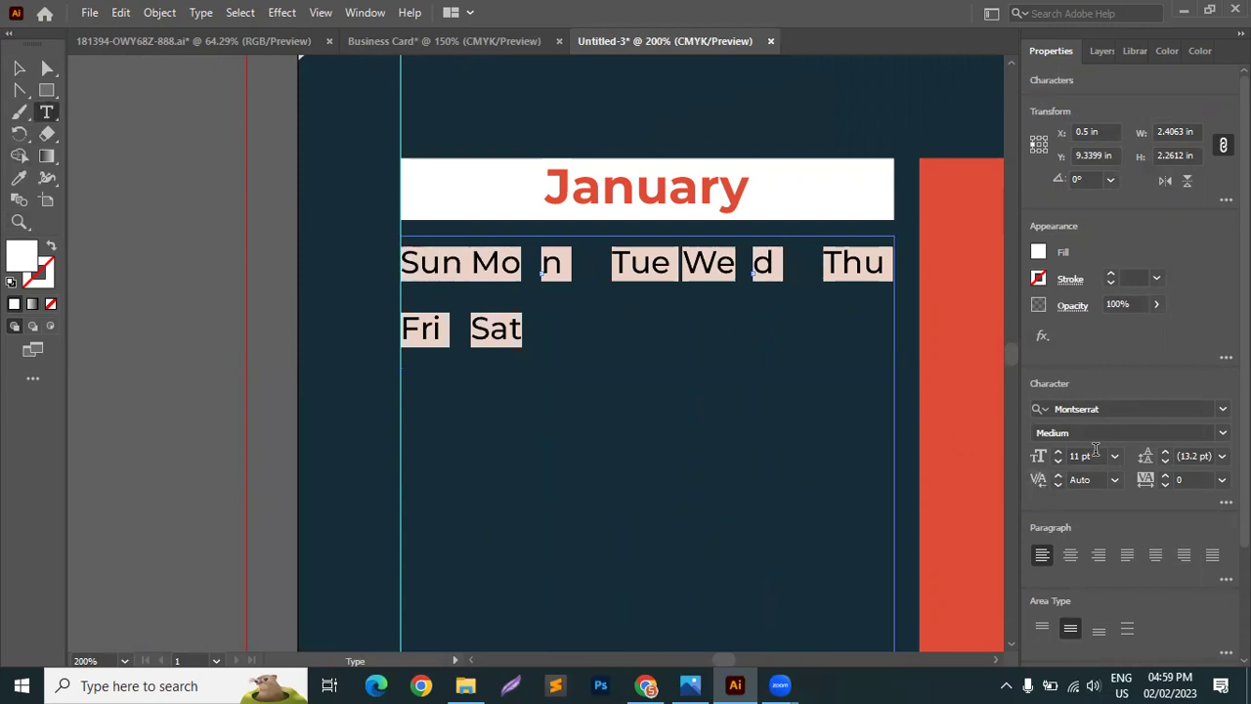
click(1095, 449)
key(BackSpace)
key(BackSpace)
key(BackSpace)
key(BackSpace)
key(BackSpace)
text(10)
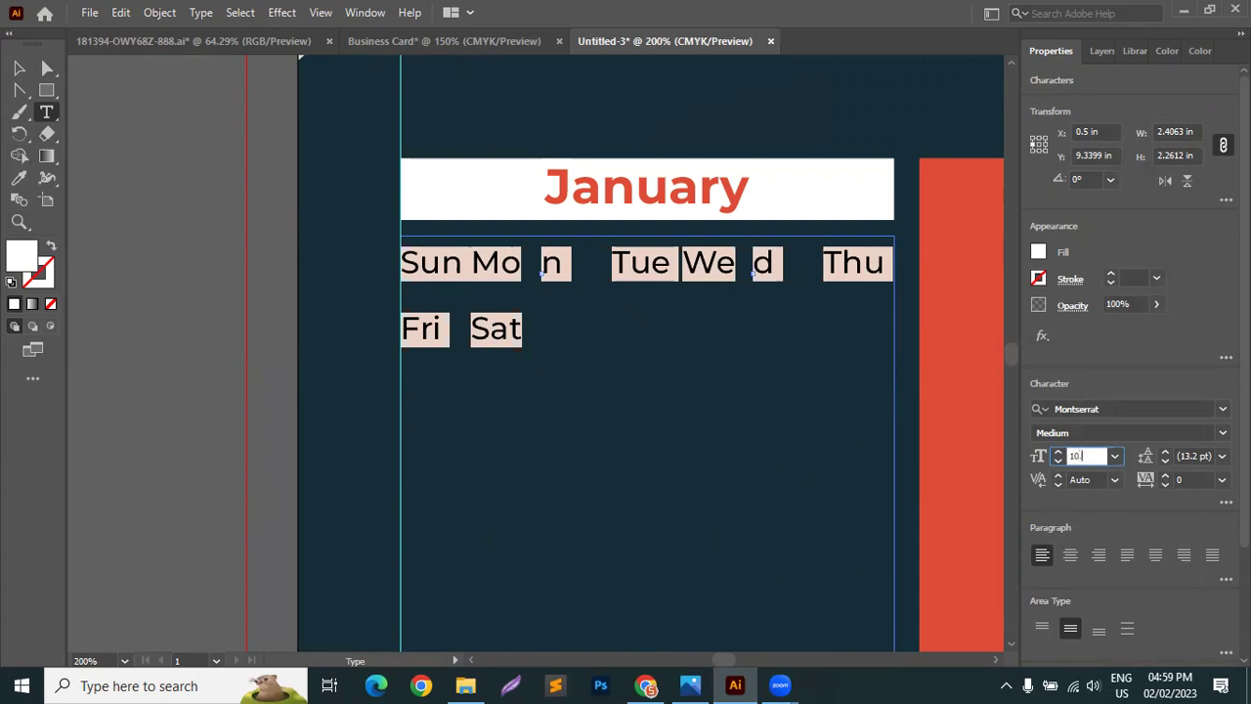
text(.5)
key(Return)
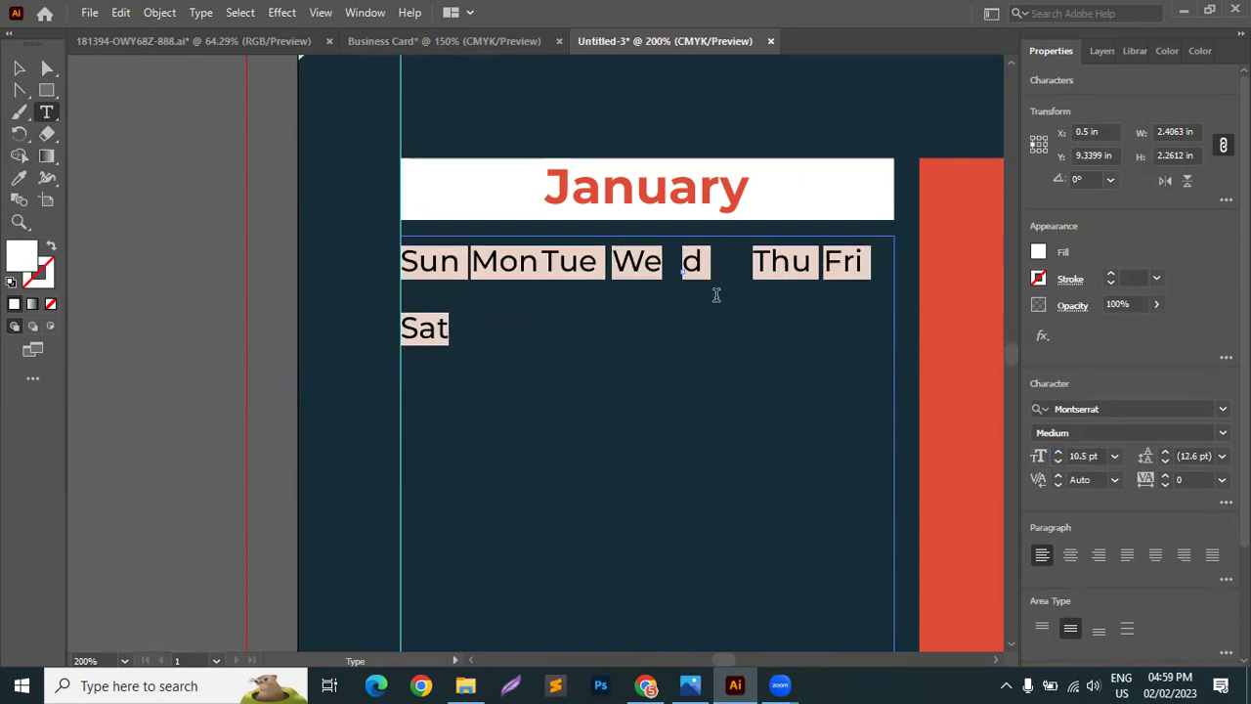
Make the weekday names Montserrat SemiBold.
click(1222, 432)
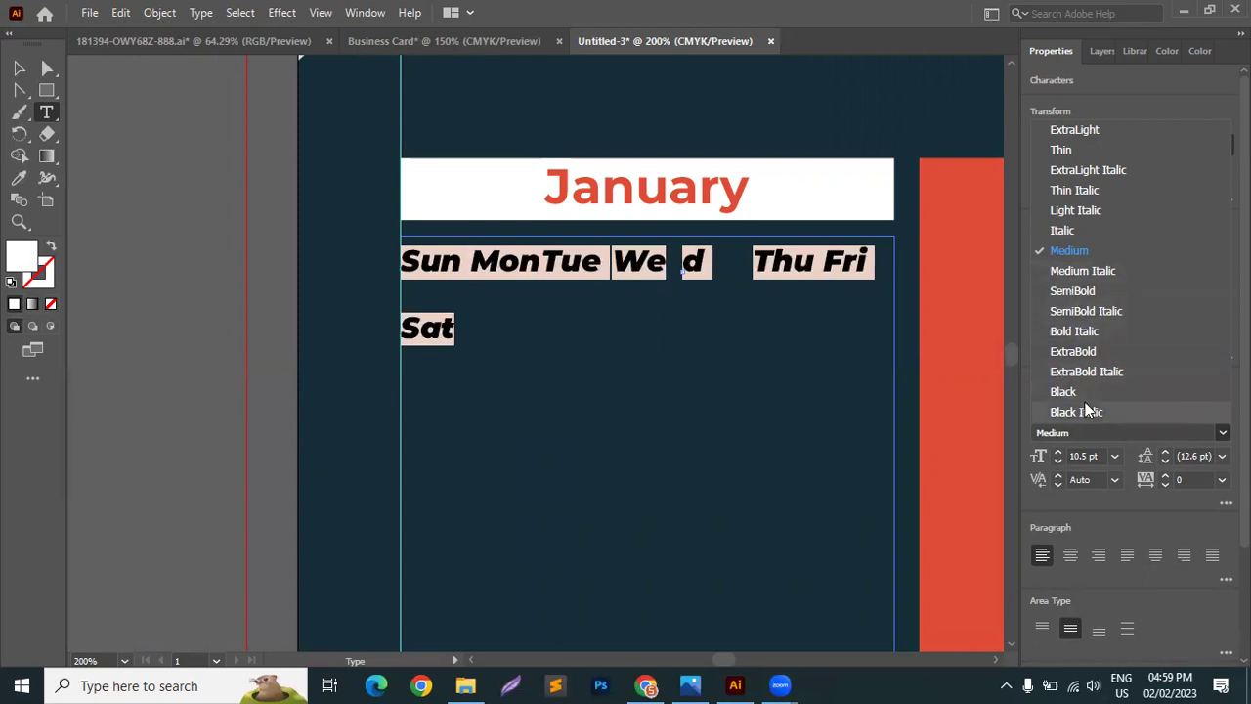
click(1062, 289)
click(1222, 408)
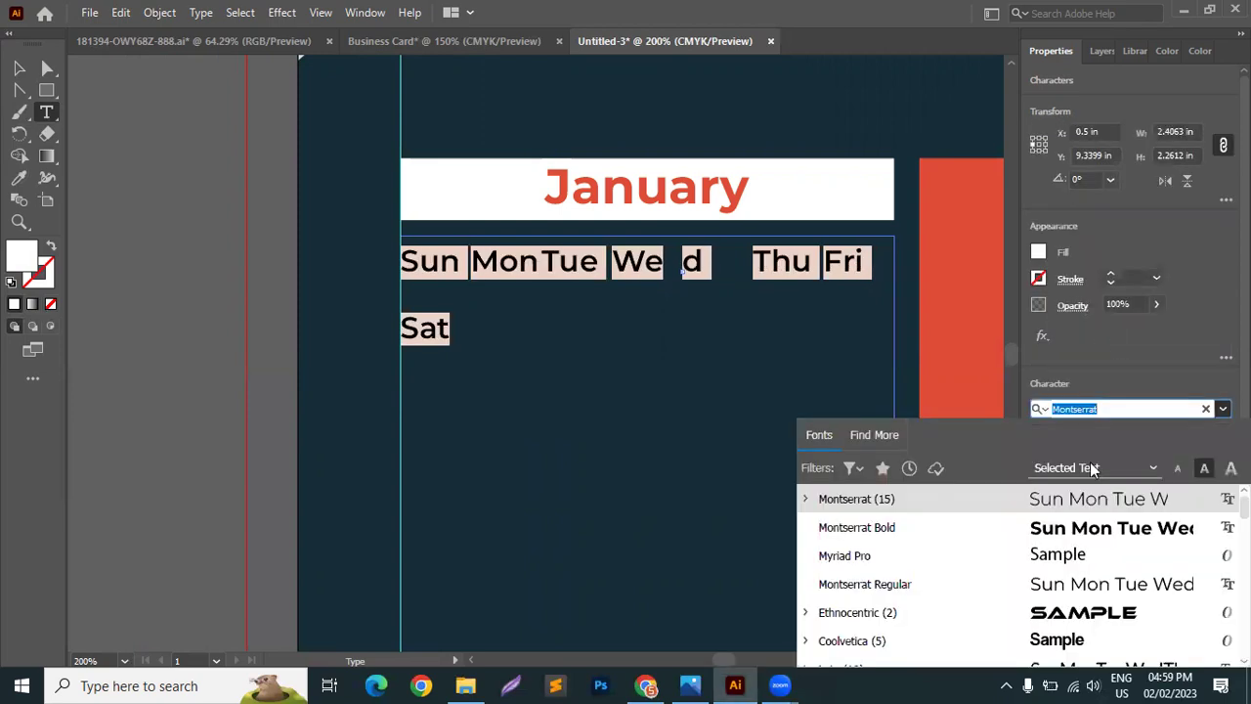
click(897, 500)
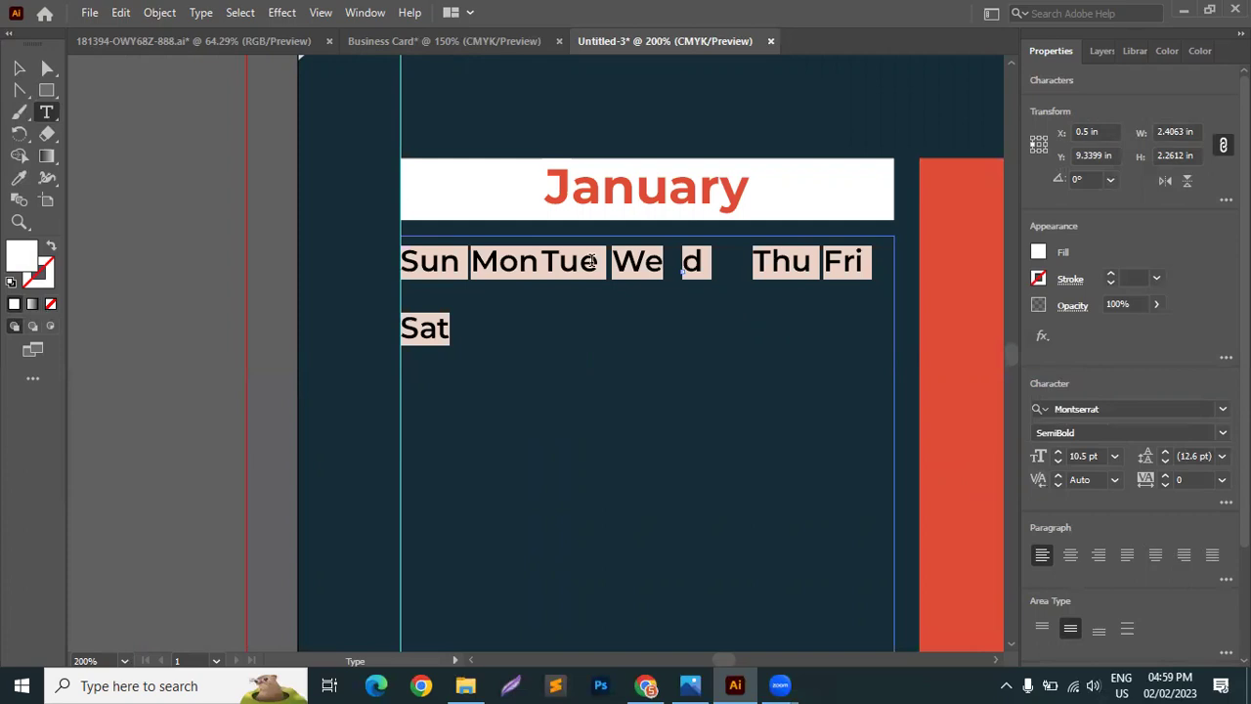
Set the weekday names to 10 pt and centre them in their cells.
click(1056, 462)
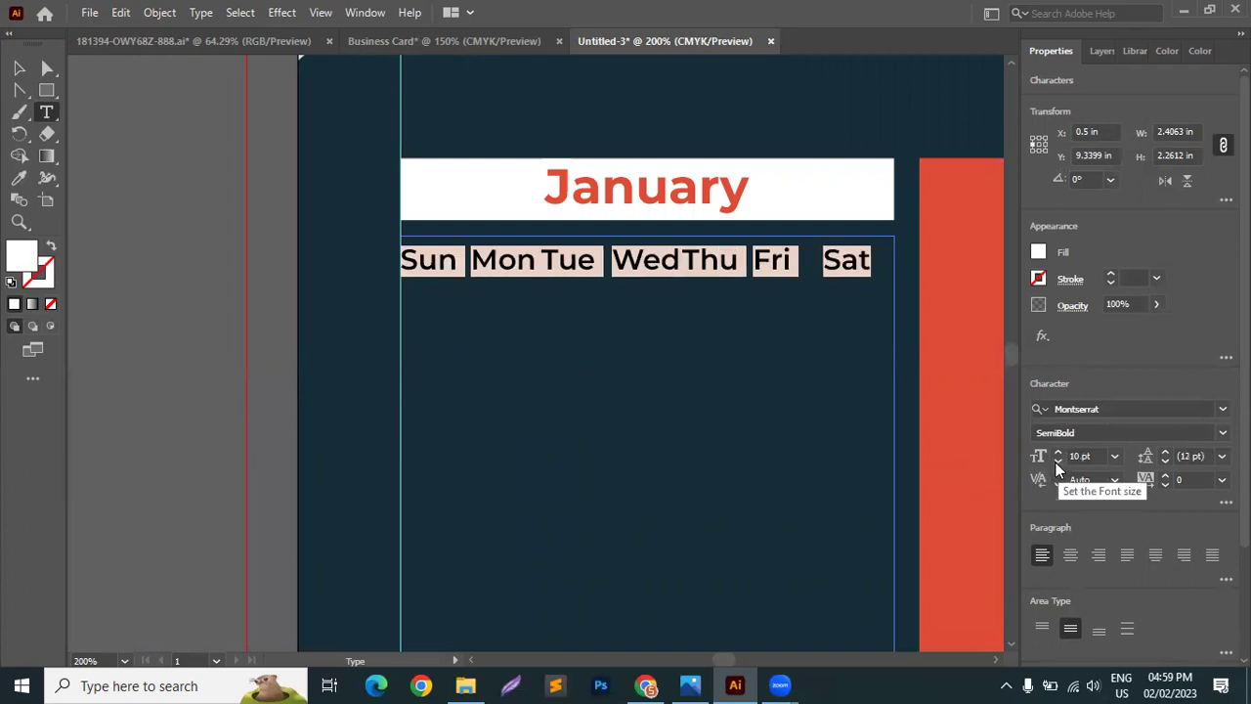
click(1070, 554)
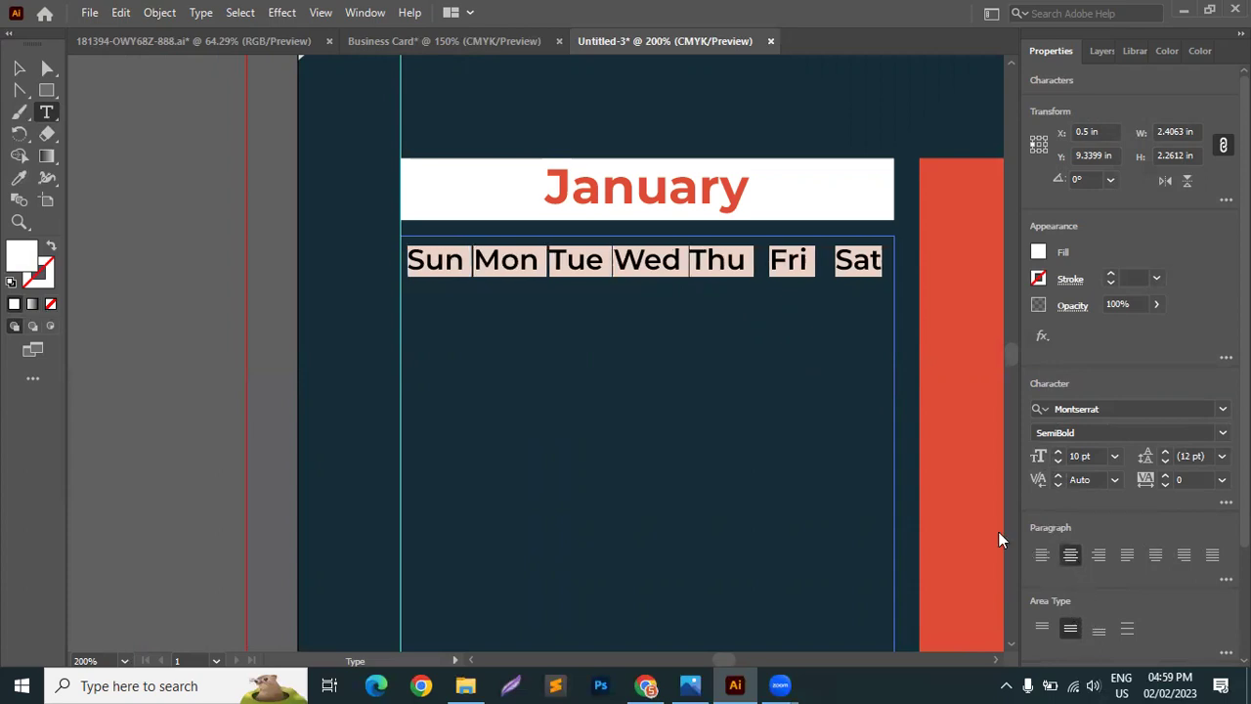
click(655, 259)
key(Escape)
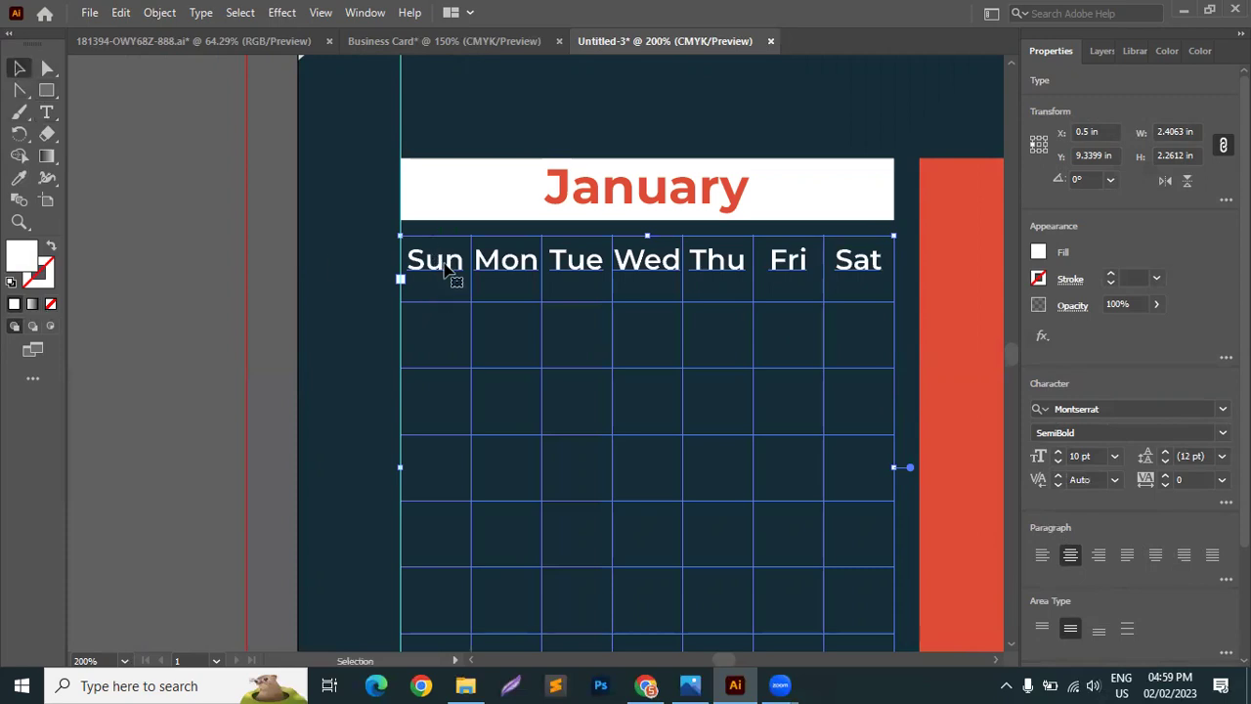
click(46, 112)
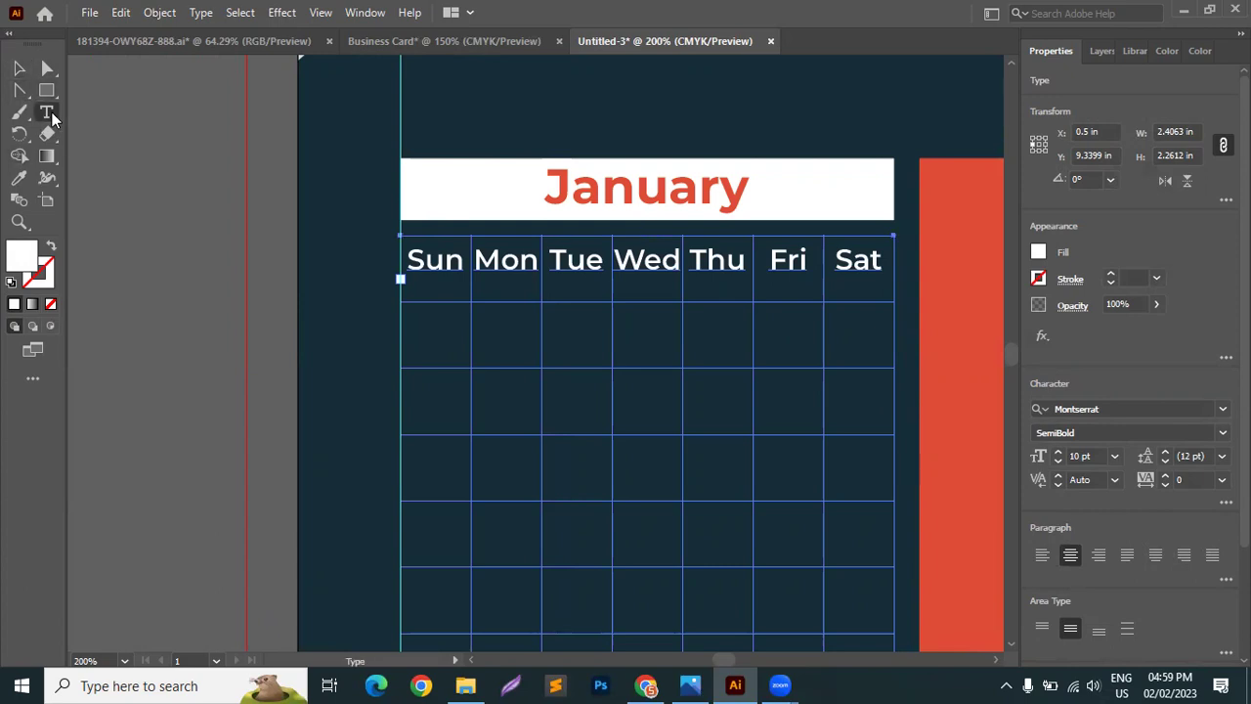
click(16, 68)
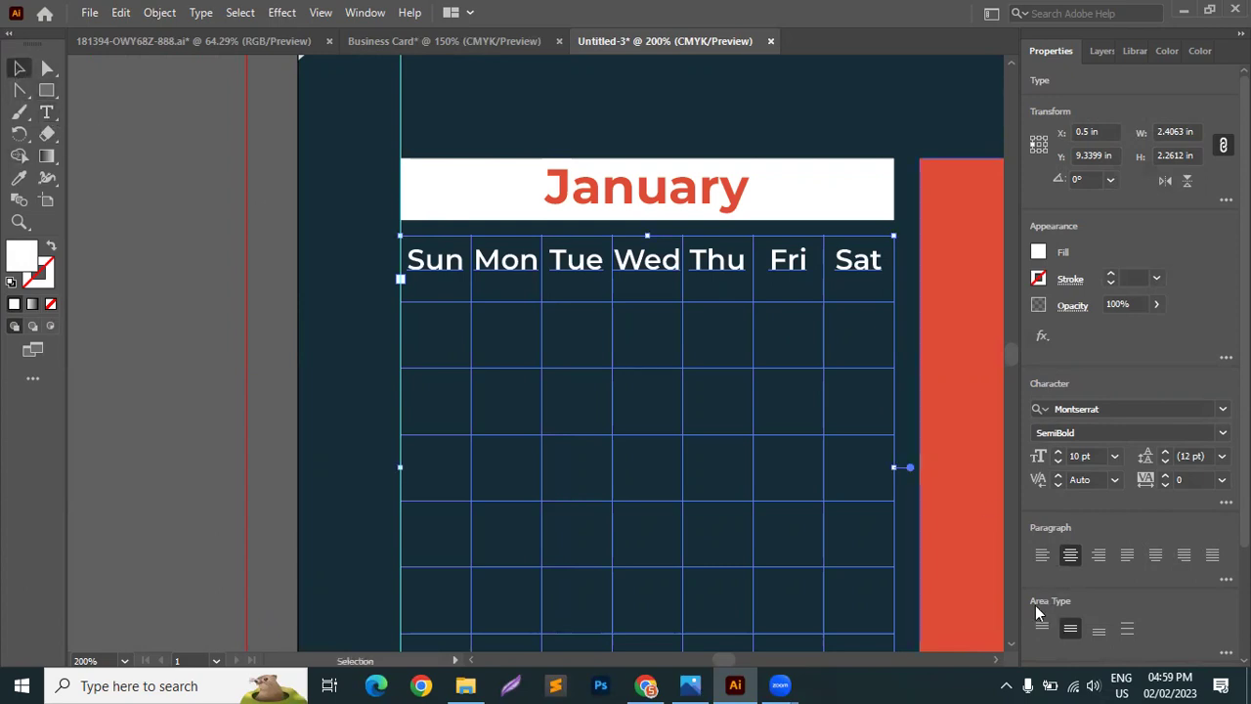
In Area Type Options, try 0.1875 in and 0.25 in First Baseline minimums.
click(202, 12)
click(250, 167)
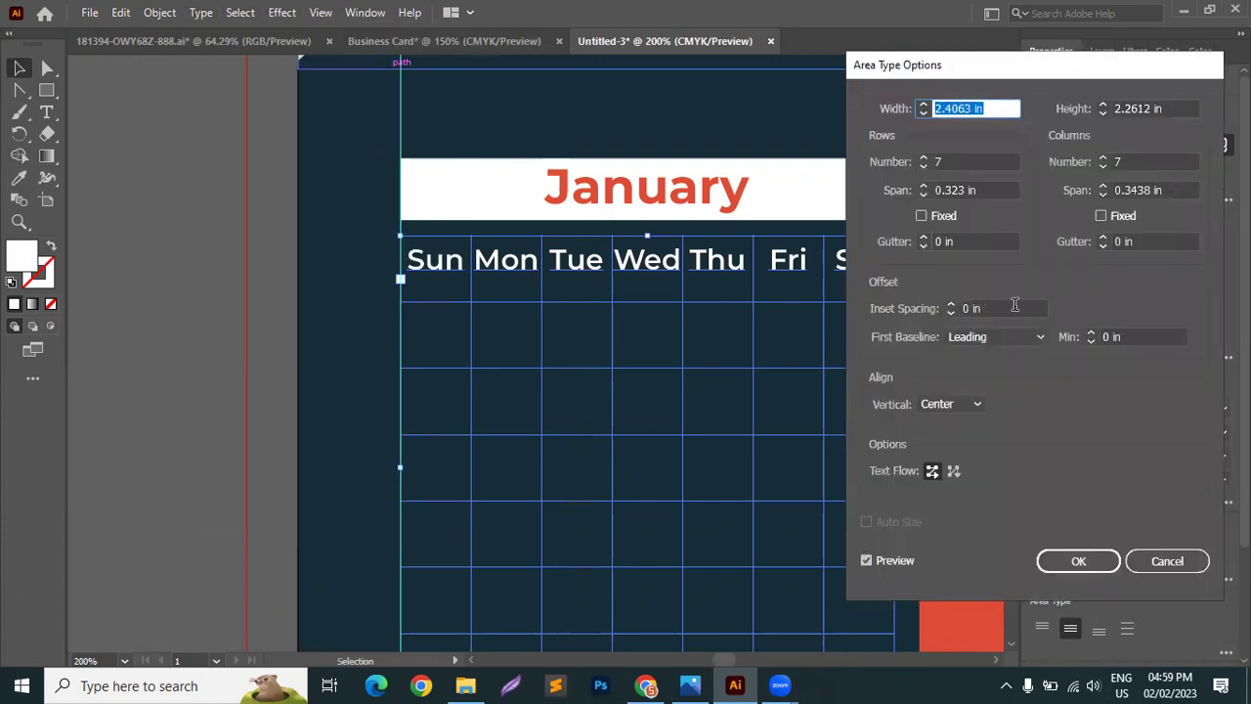
click(1092, 332)
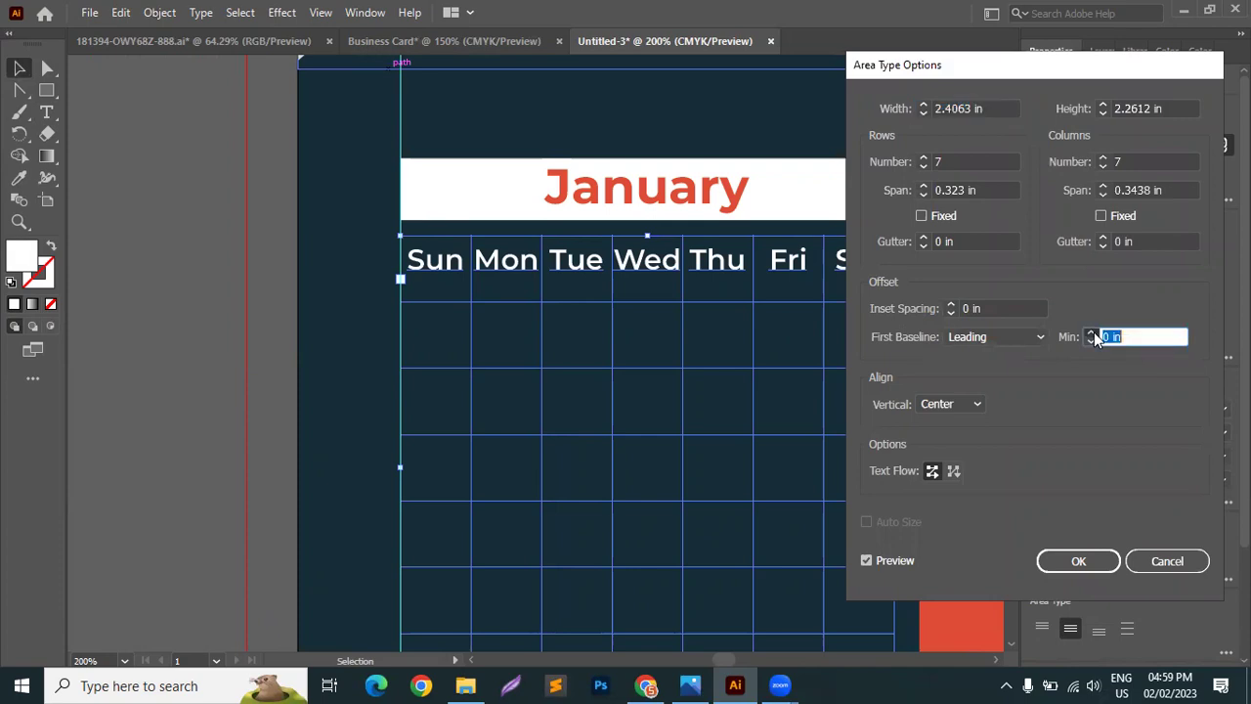
click(1092, 332)
click(1092, 333)
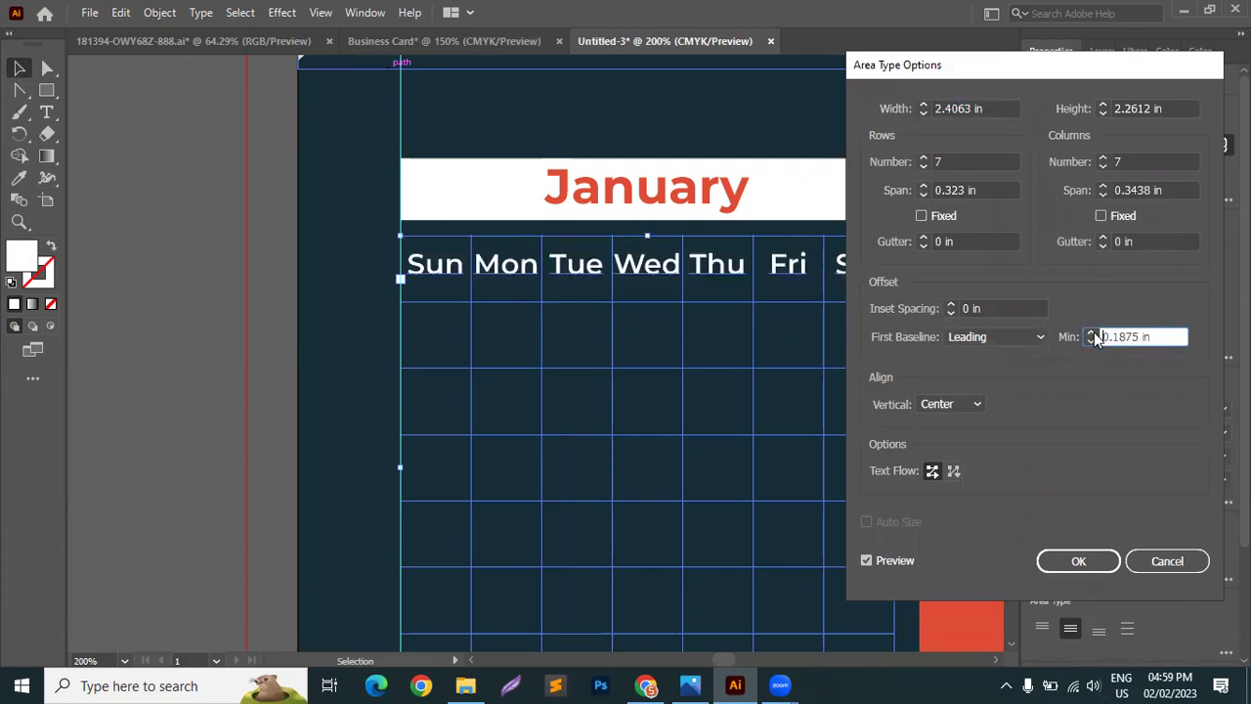
click(1091, 332)
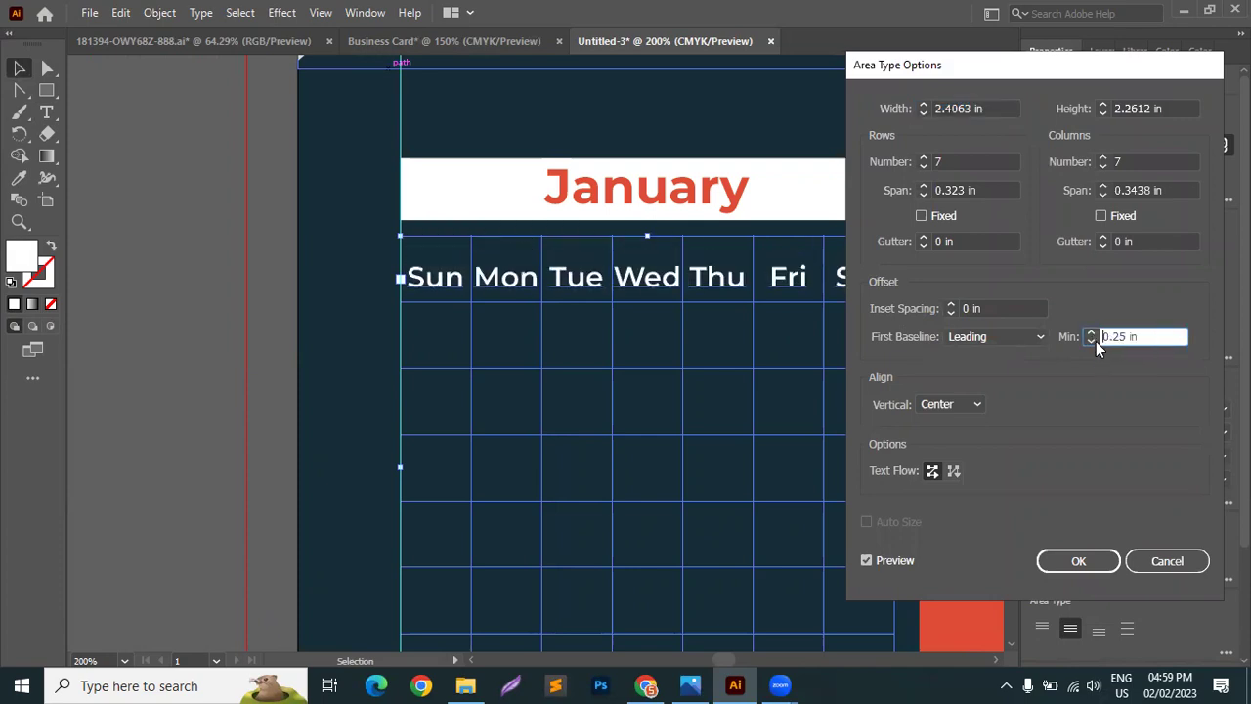
click(1092, 340)
click(1092, 334)
click(1092, 340)
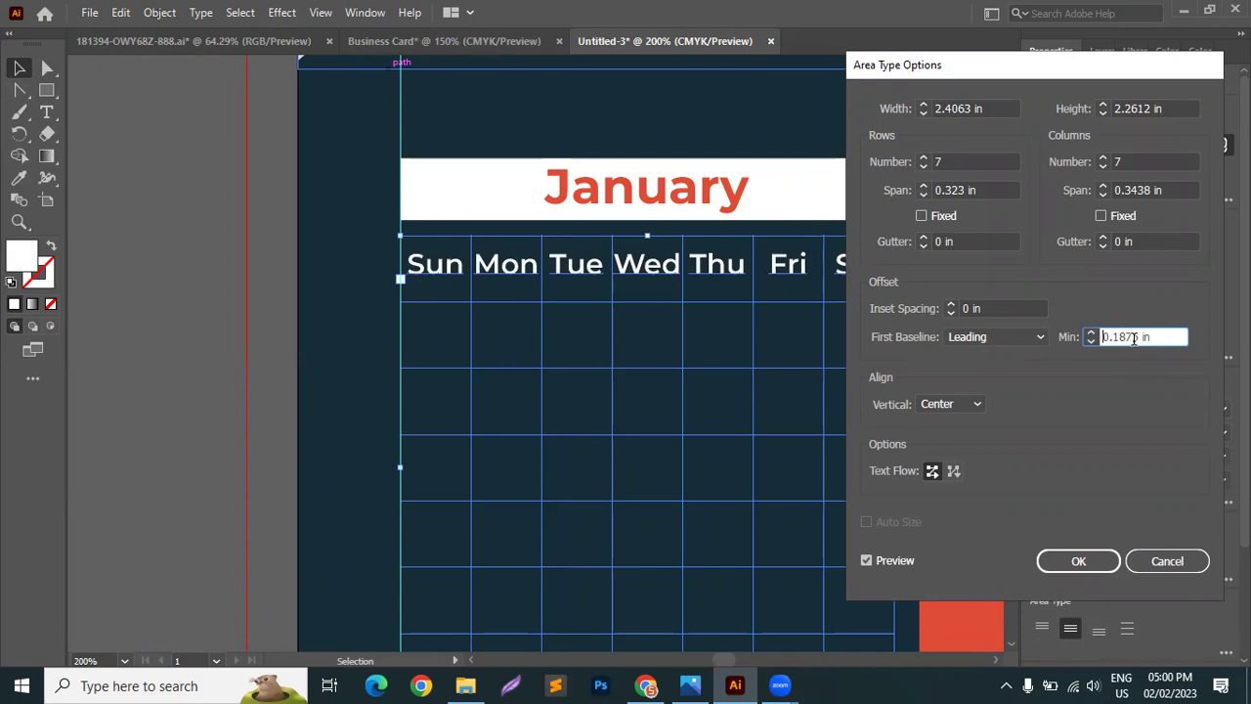
click(1092, 338)
click(1092, 333)
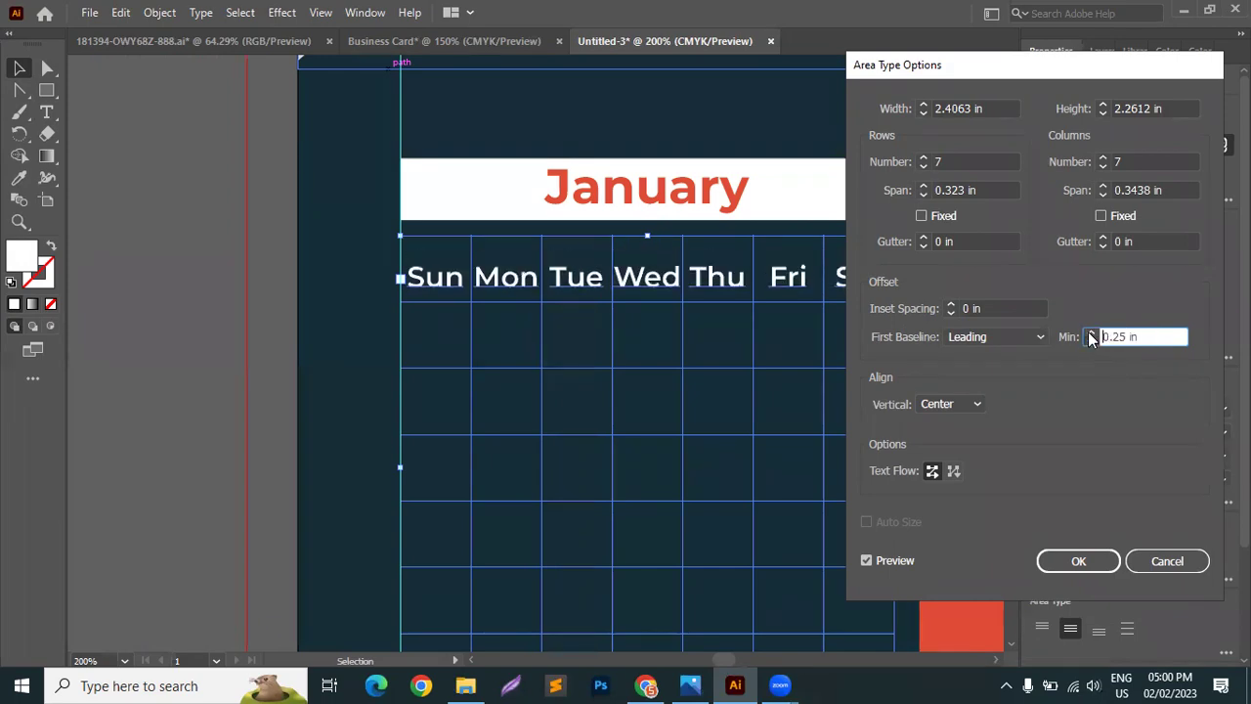
click(1092, 341)
Enter 0.2 in as the First Baseline minimum and preview it.
drag(1139, 335, 1115, 335)
key(BackSpace)
key(BackSpace)
text(2)
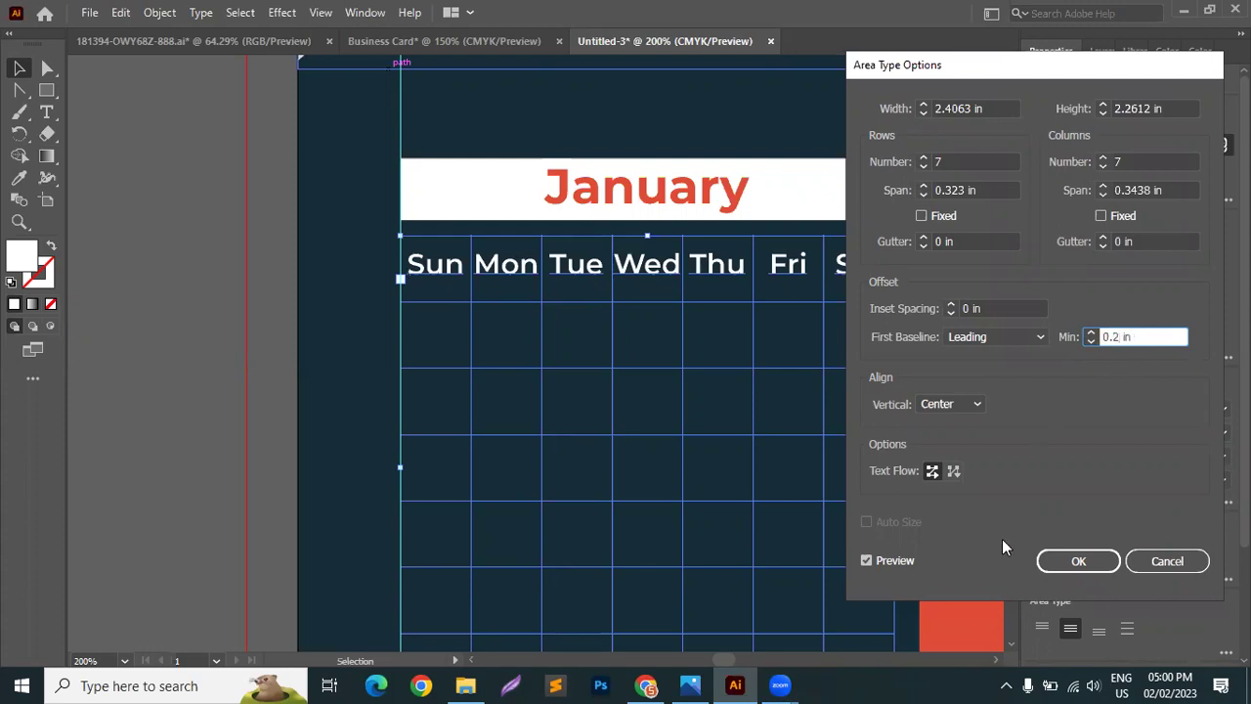
click(866, 560)
click(867, 560)
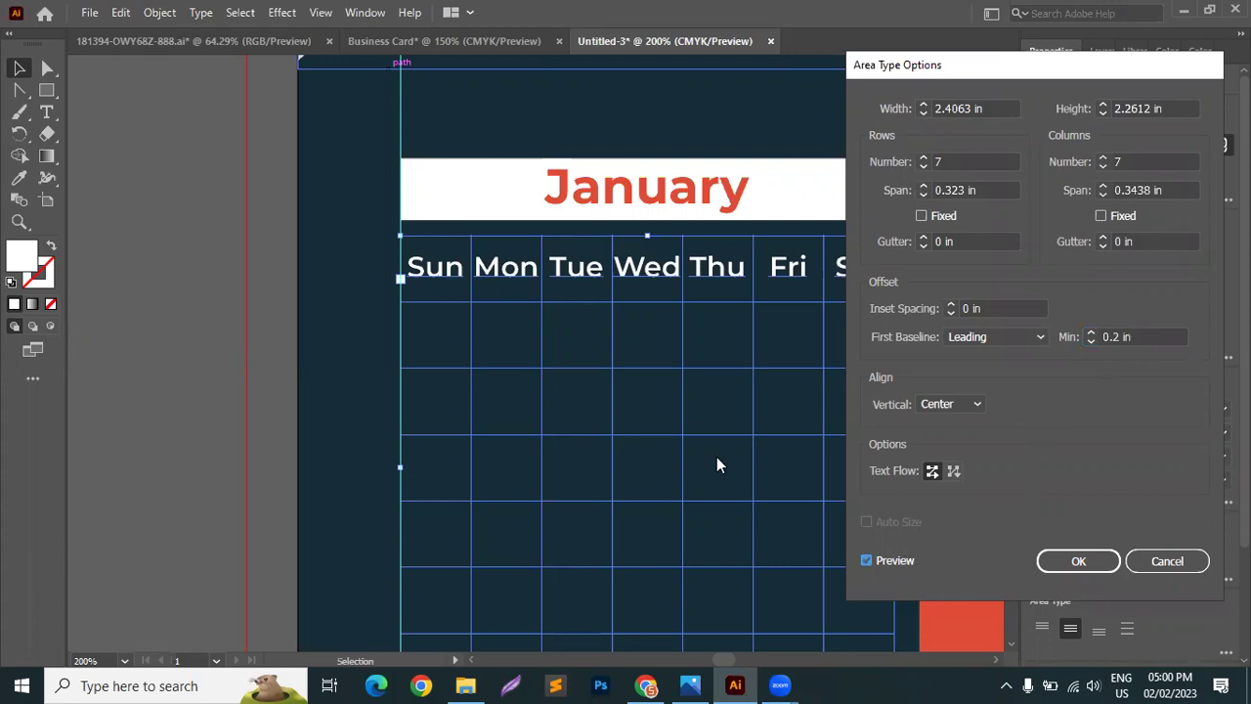
Confirm the grid settings and type tab-separated dates 27, 28 and 29 after Sat.
key(Return)
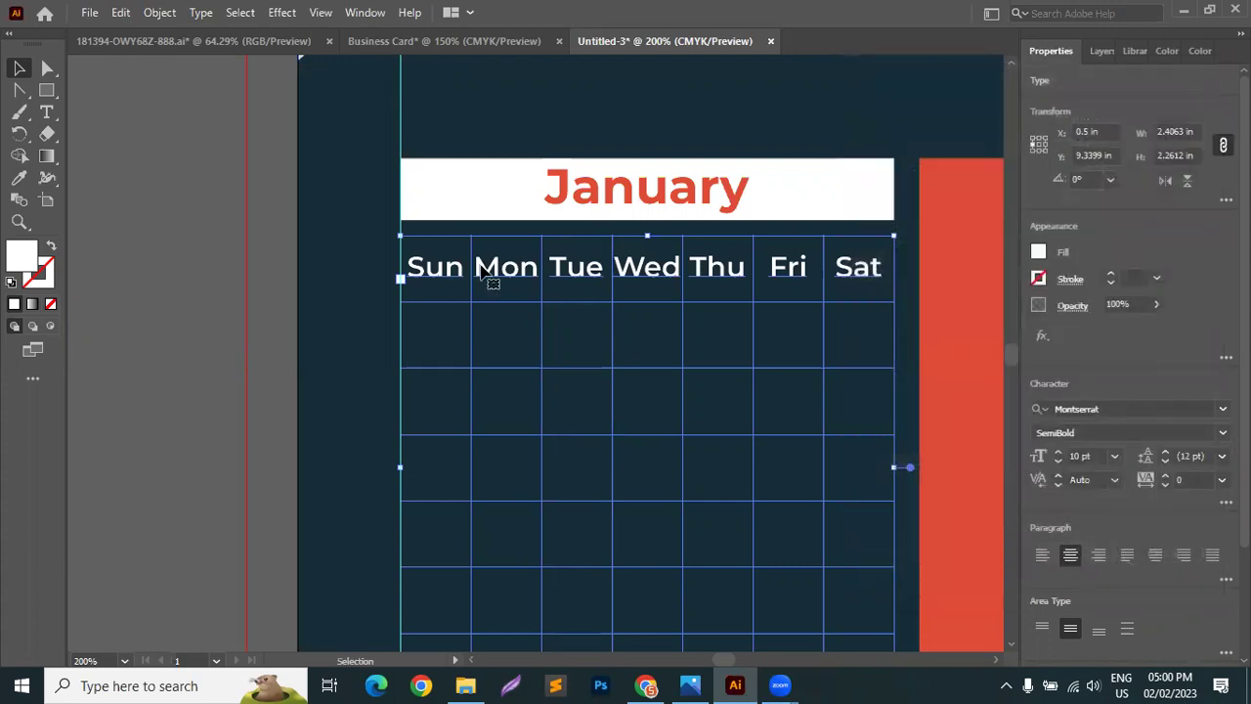
click(46, 111)
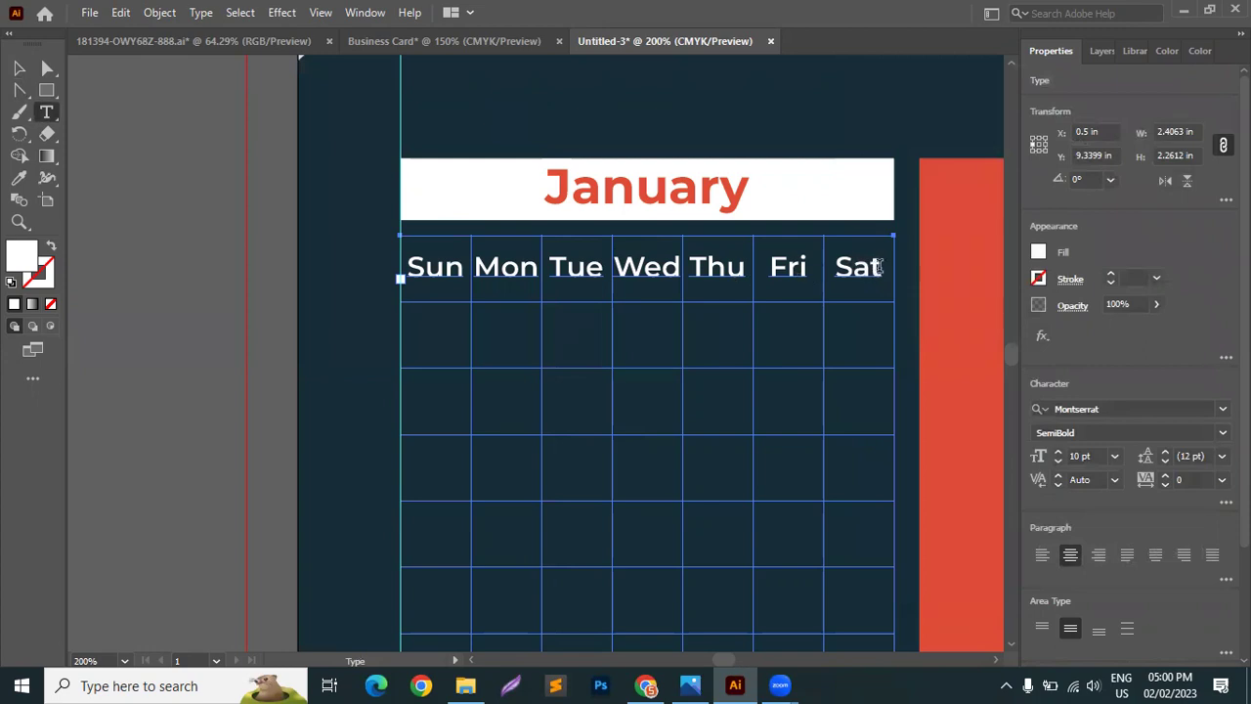
click(878, 267)
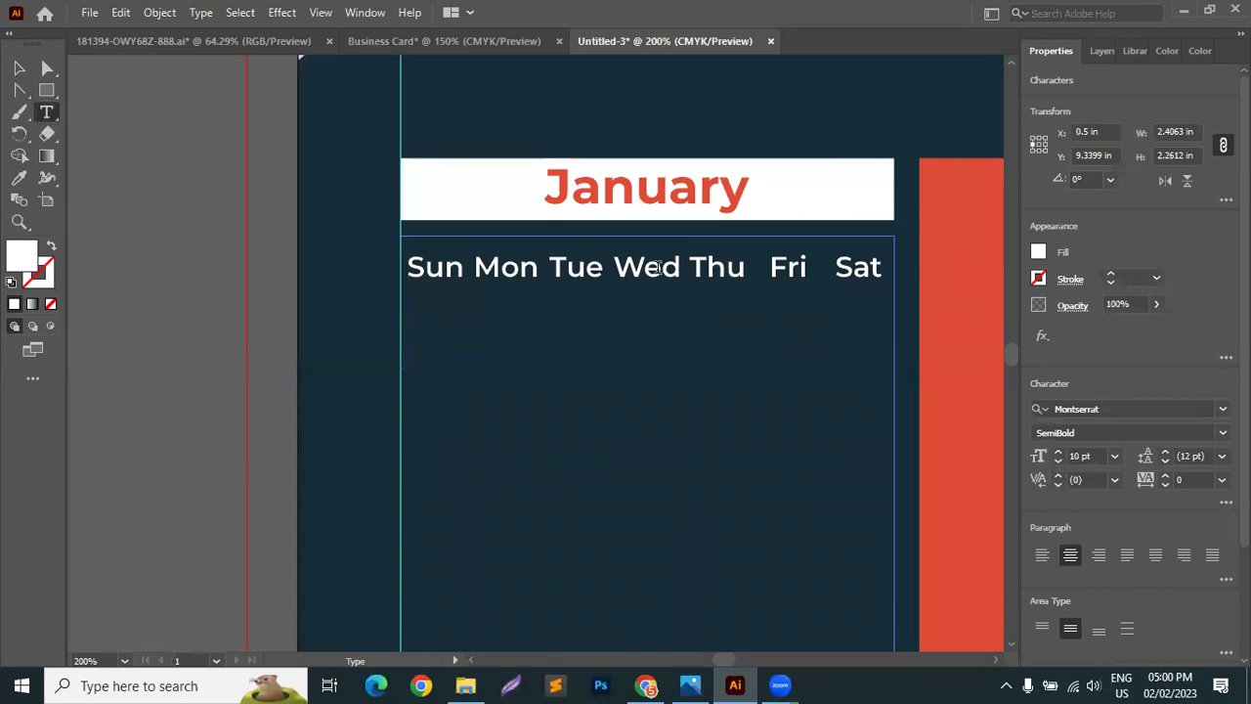
text(27)
key(Tab)
text(28)
key(Tab)
text(29)
key(Tab)
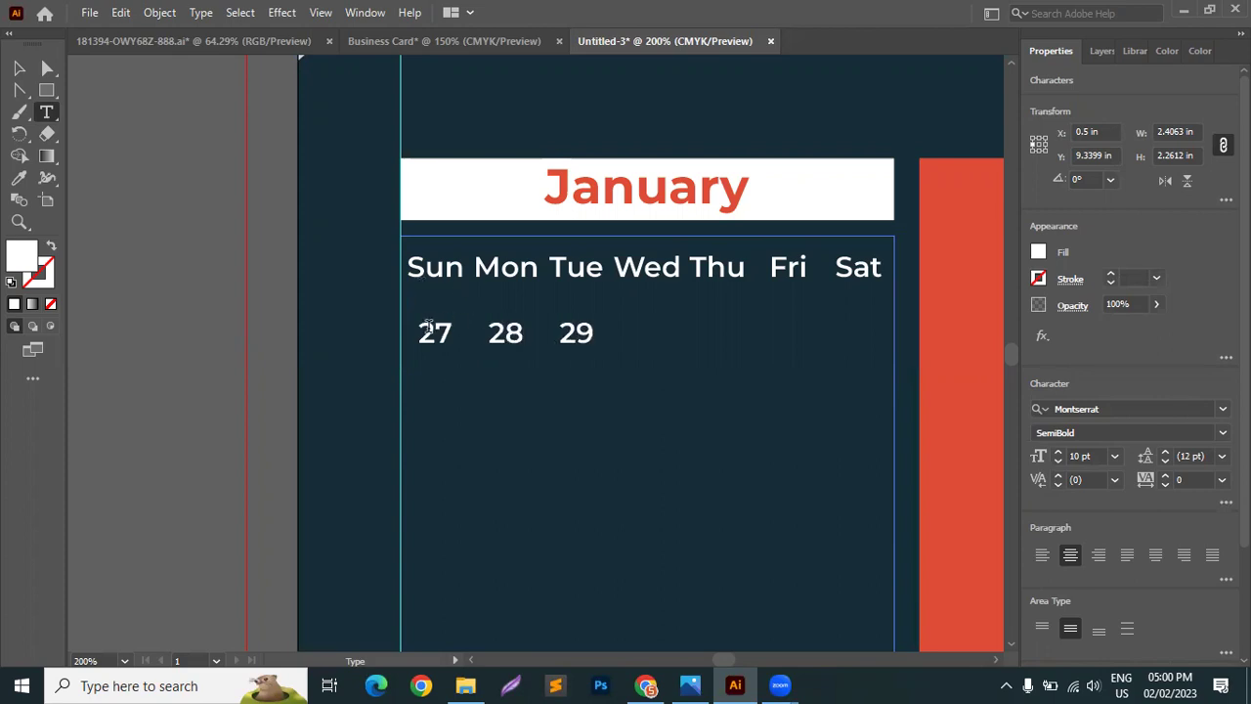
Set the dates 27, 28 and 29 in Montserrat Regular.
drag(420, 327, 646, 328)
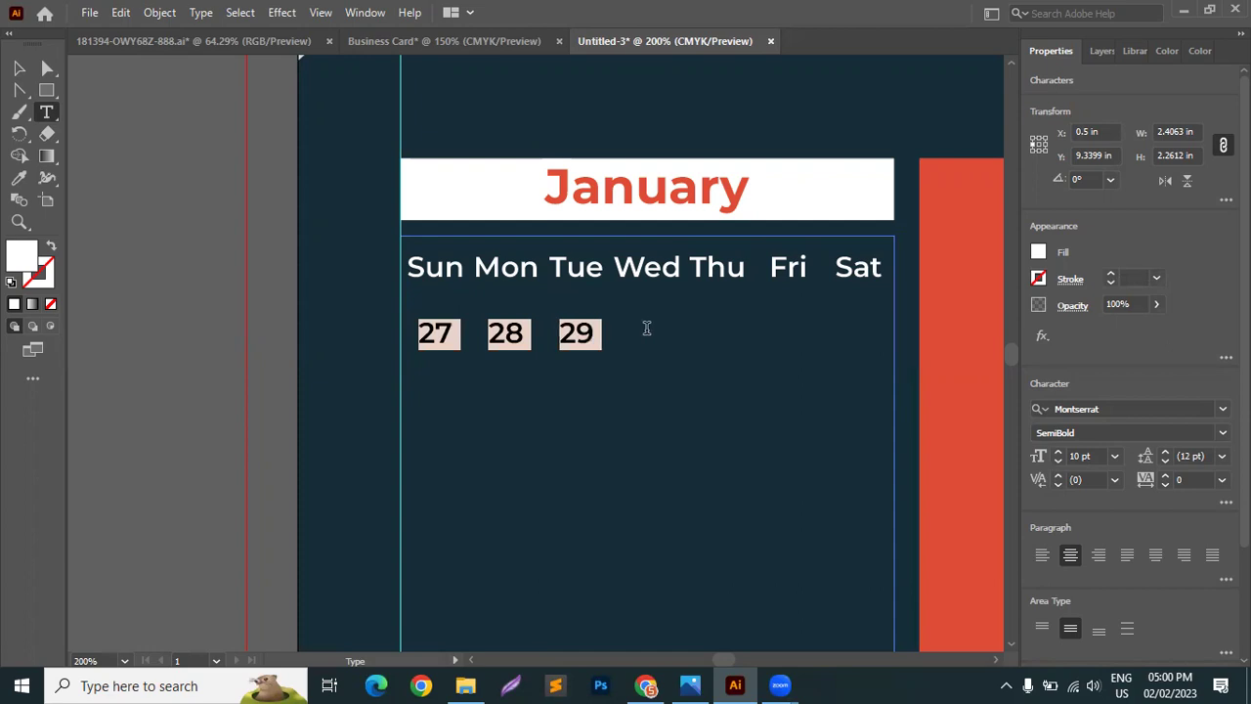
click(1206, 432)
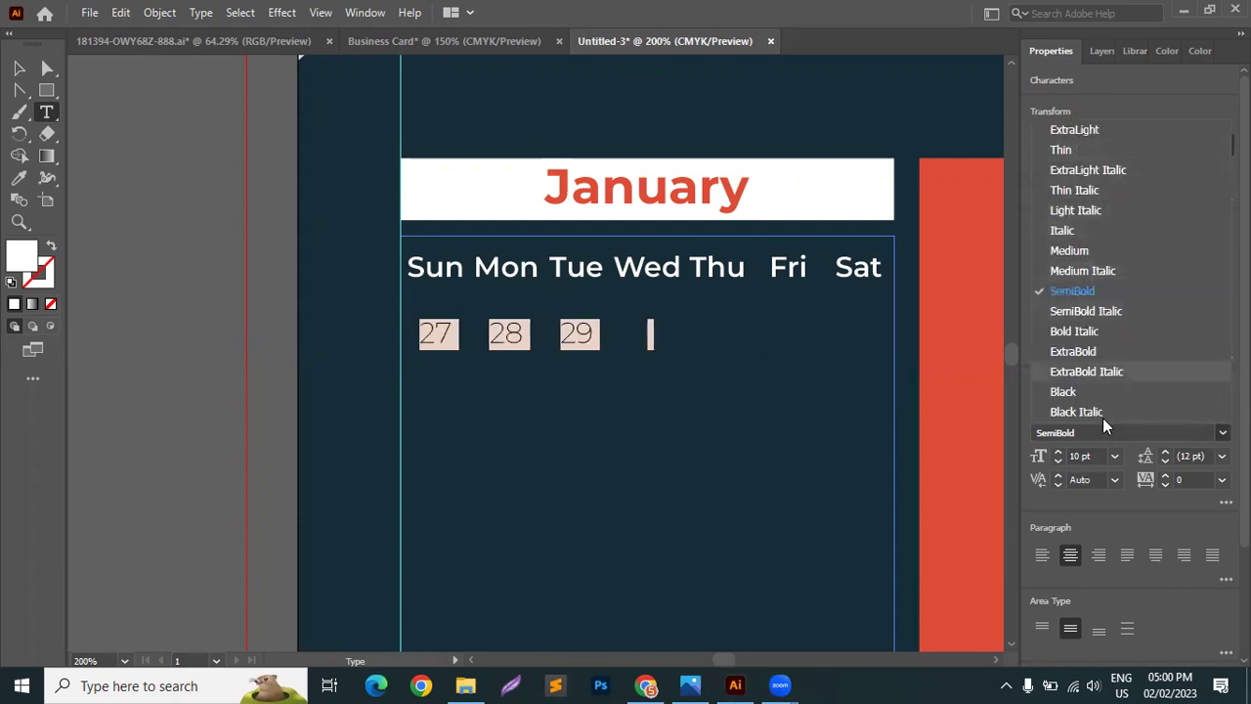
click(1178, 430)
click(1223, 408)
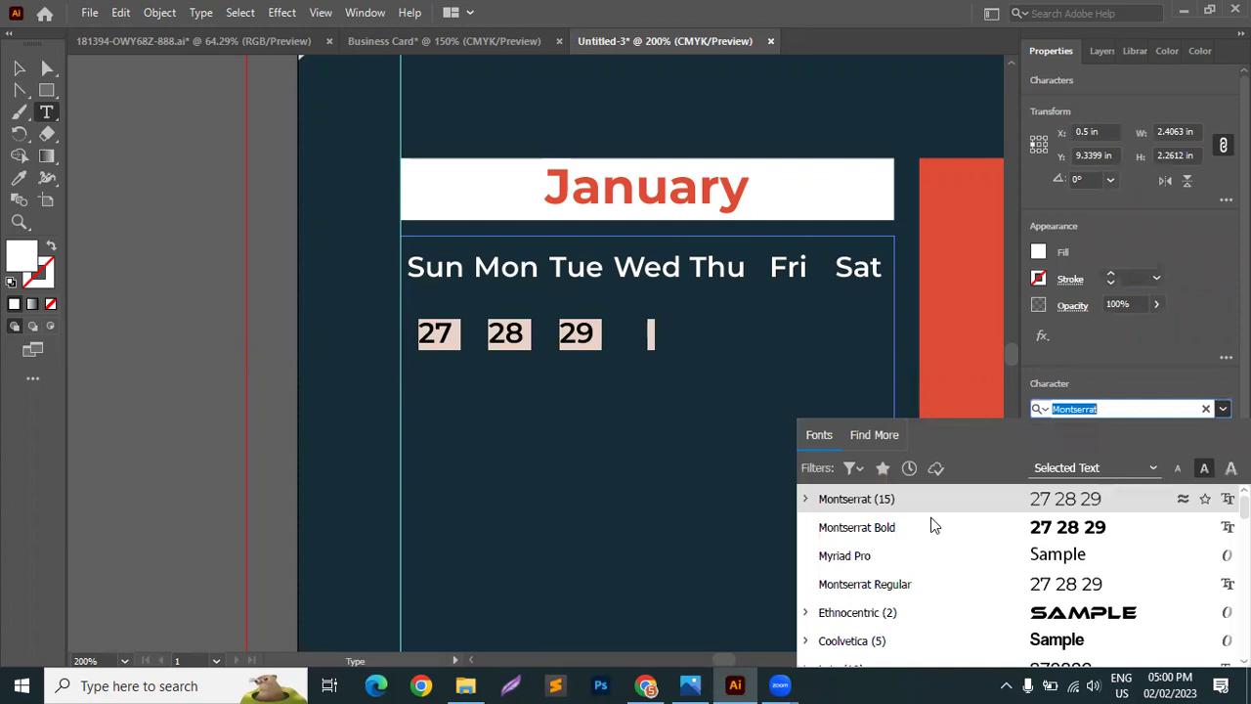
click(929, 581)
click(649, 334)
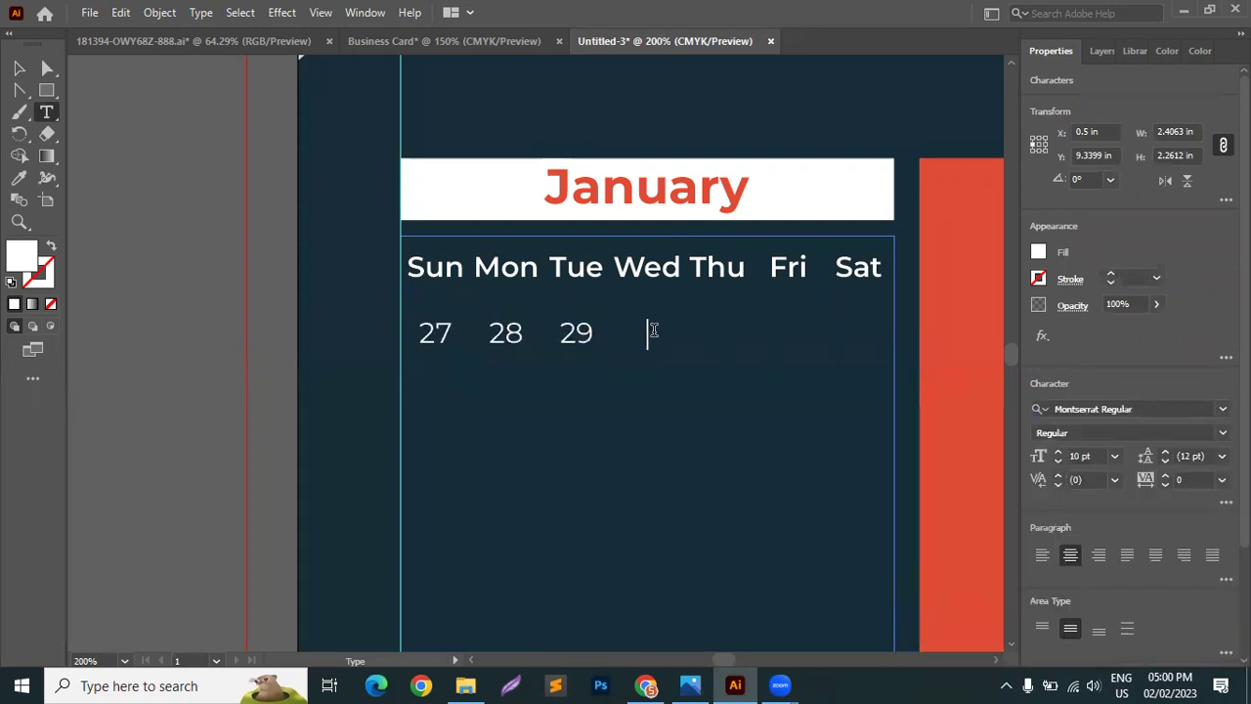
Finish the first January row with 30, 31, 01, 02, removing the extra 01.
text(30       )
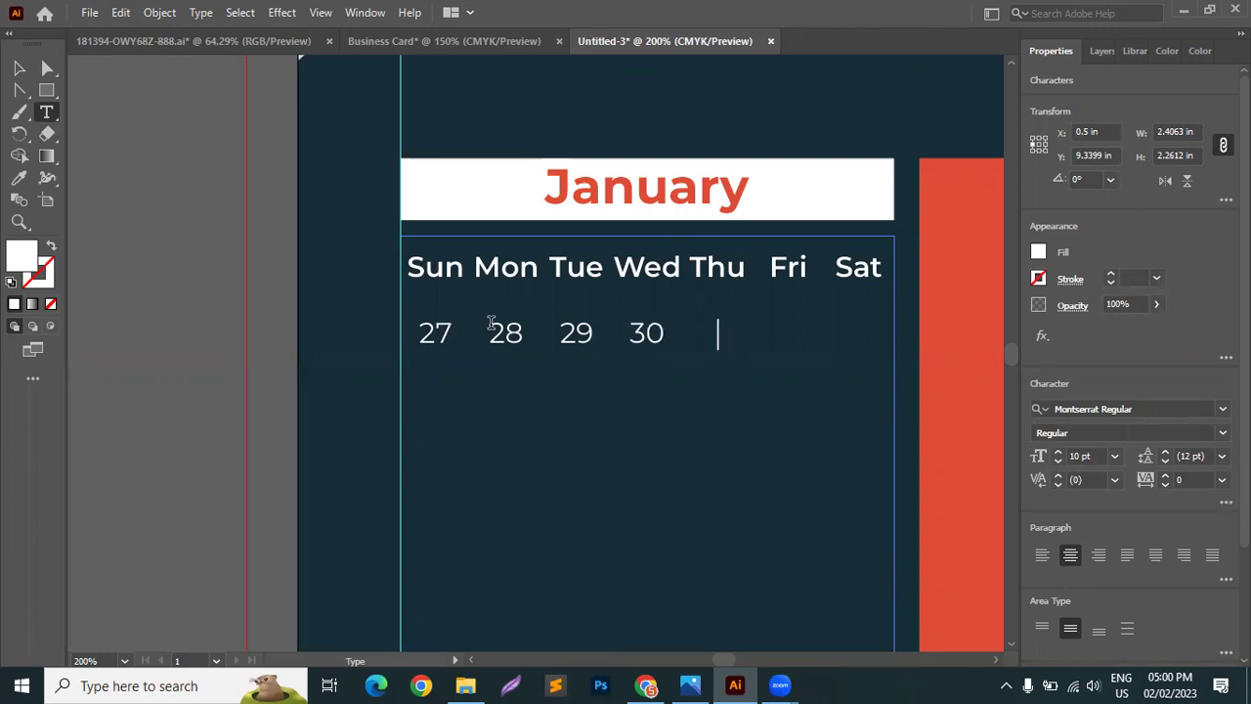
text(31       01       02)
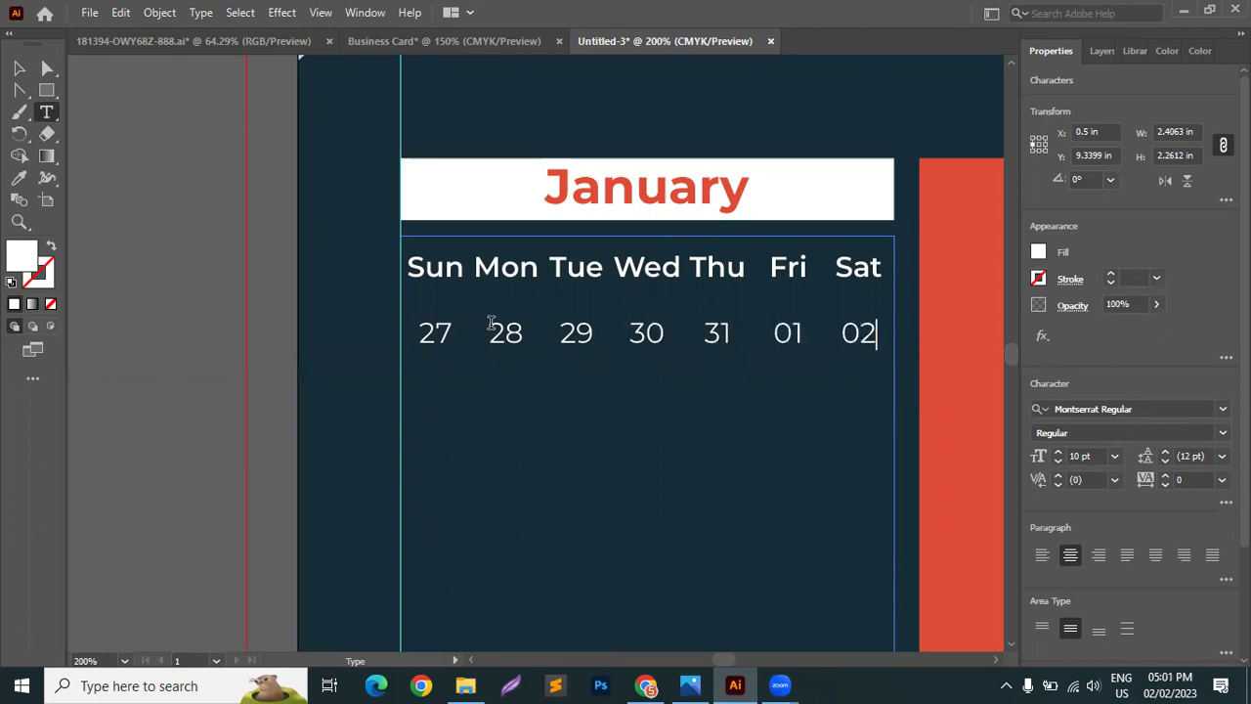
scroll(508, 372, down, 2)
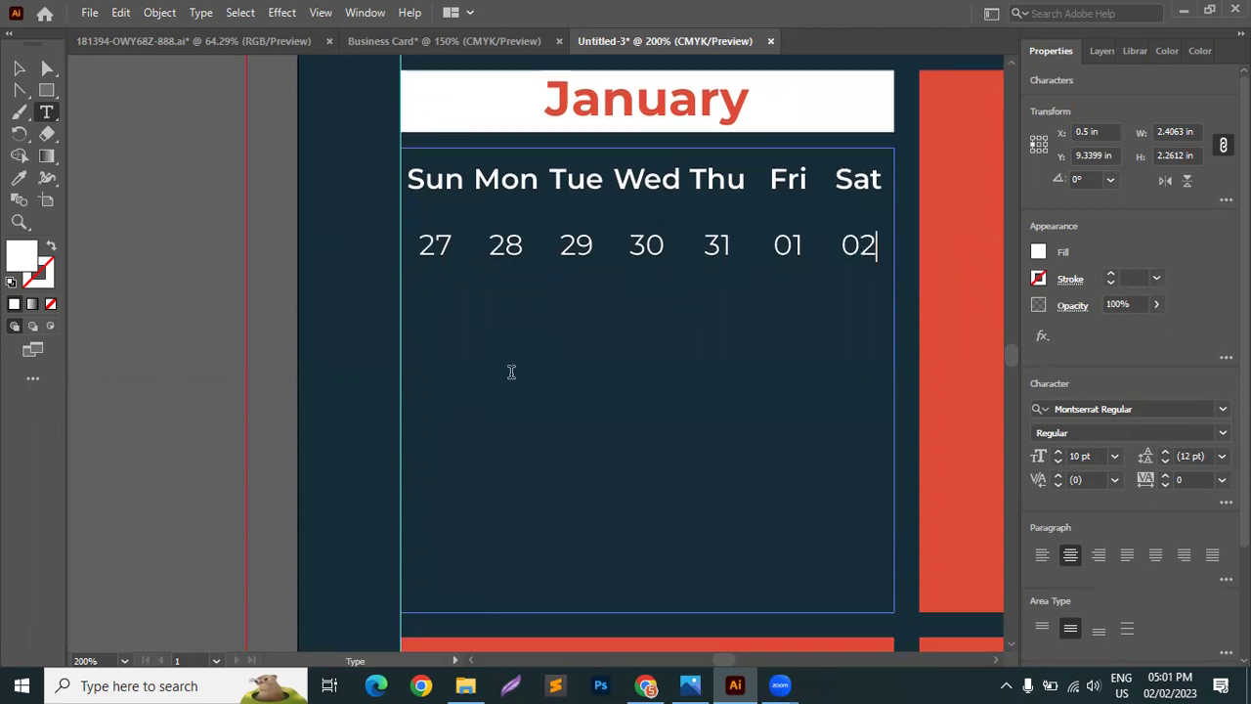
text(01)
key(BackSpace)
key(BackSpace)
key(Return)
Enter the second week row of dates, 03 through 09.
text(03)
key(Tab)
text(04)
key(Tab)
text(05)
key(Tab)
text(06)
key(Tab)
text(07)
key(Tab)
text(08)
key(Tab)
text(09)
key(Return)
Enter the third week row, 10 through 16, correcting the stray digit in 10.
text(101)
key(Tab)
key(BackSpace)
key(BackSpace)
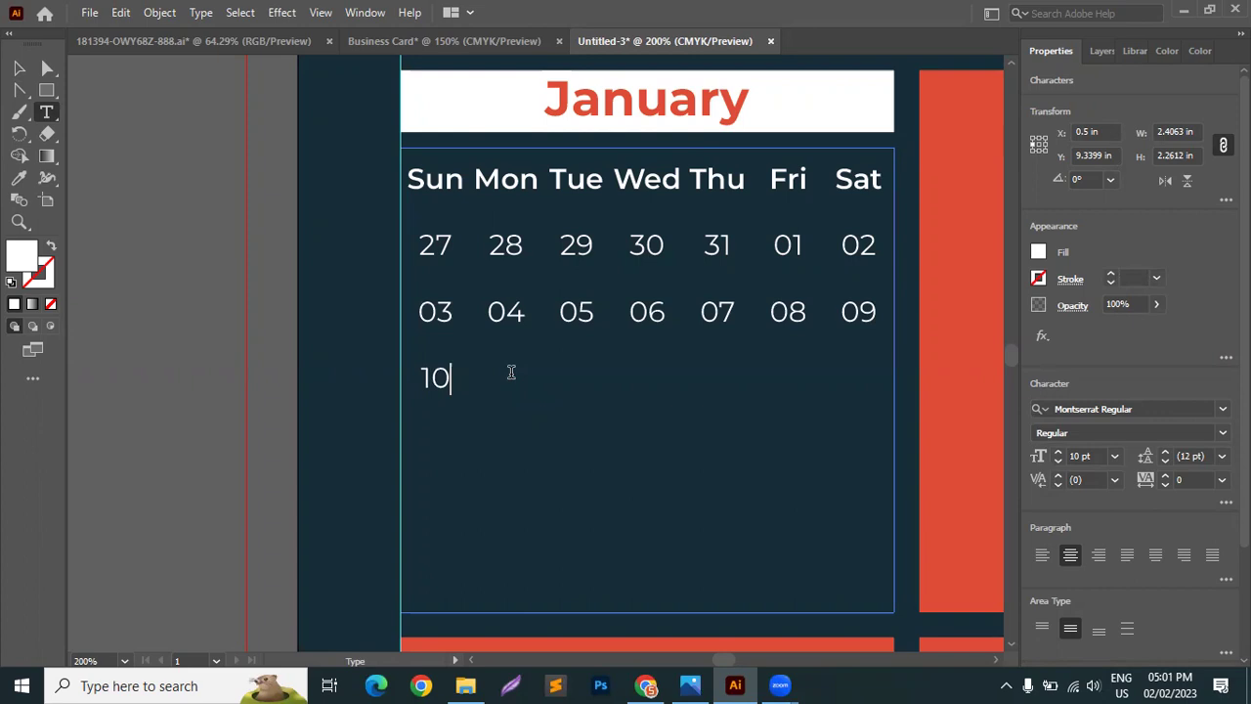
key(Tab)
text(11)
key(Tab)
text(12)
key(Tab)
text(13)
key(Tab)
text(14)
key(Tab)
text(15)
key(Tab)
text(16)
key(Return)
Enter the fourth week row of dates, 17 through 23.
text(17)
key(Tab)
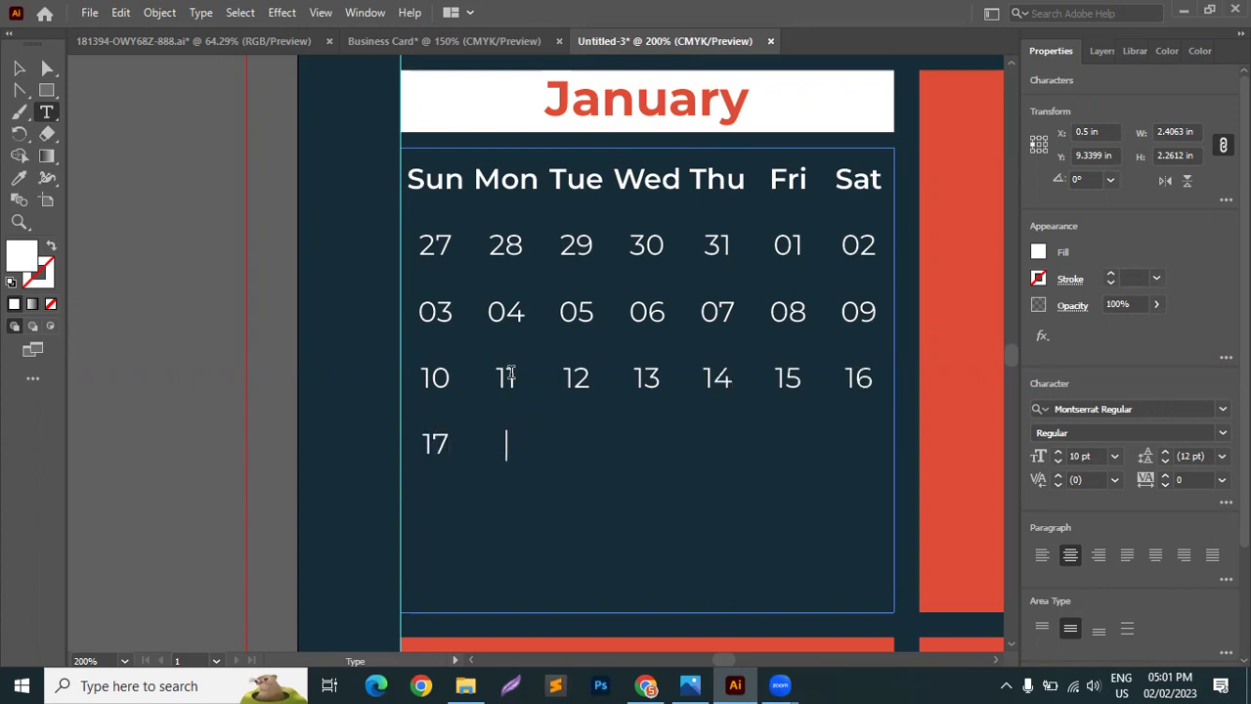
text(18)
key(Tab)
text(19)
key(Tab)
text(20)
key(Tab)
text(21)
key(Tab)
text(22)
key(Tab)
text(23)
key(Return)
Enter the fifth week row of dates, 24 through 30.
text(24)
key(Tab)
text(25)
key(Tab)
text(26)
key(Tab)
text(27)
key(Tab)
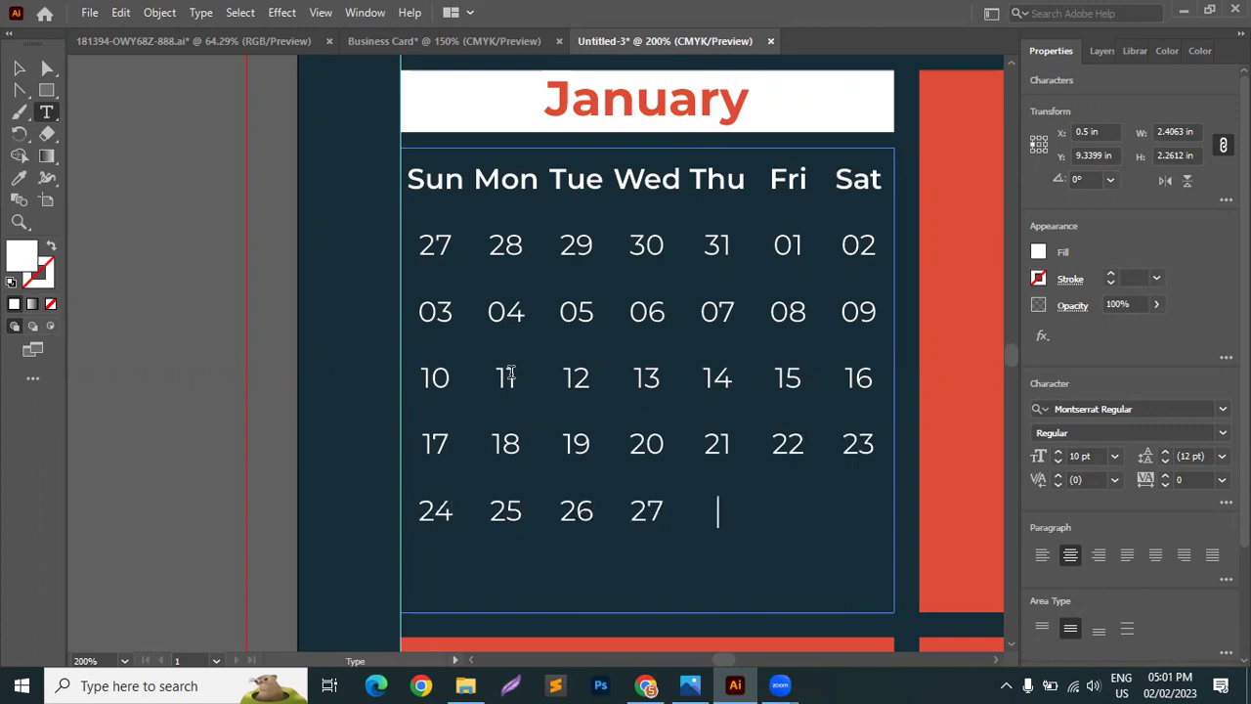
text(28)
key(Tab)
text(29)
key(Tab)
text(30)
key(Return)
Enter the last row: 31 followed by overflow dates 01 through 06.
text(31)
key(Tab)
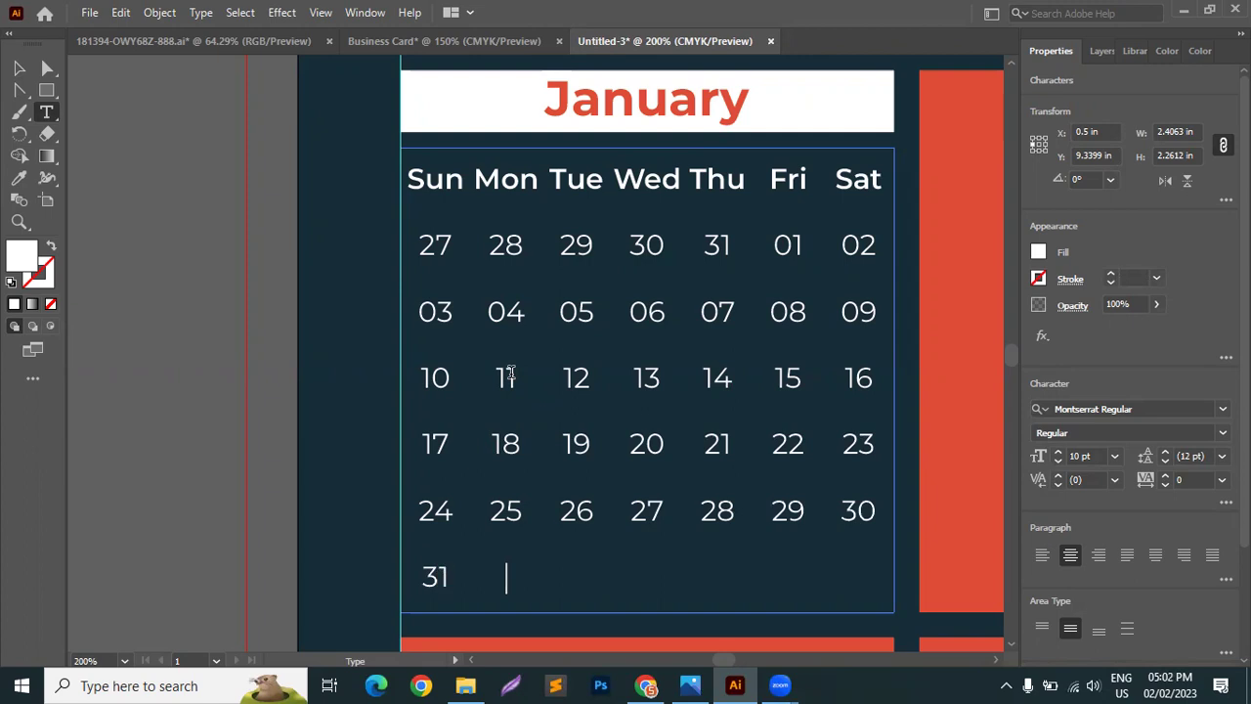
text(01)
key(Tab)
text(02)
key(Tab)
text(0)
key(Tab)
text(04)
key(Tab)
text(05 )
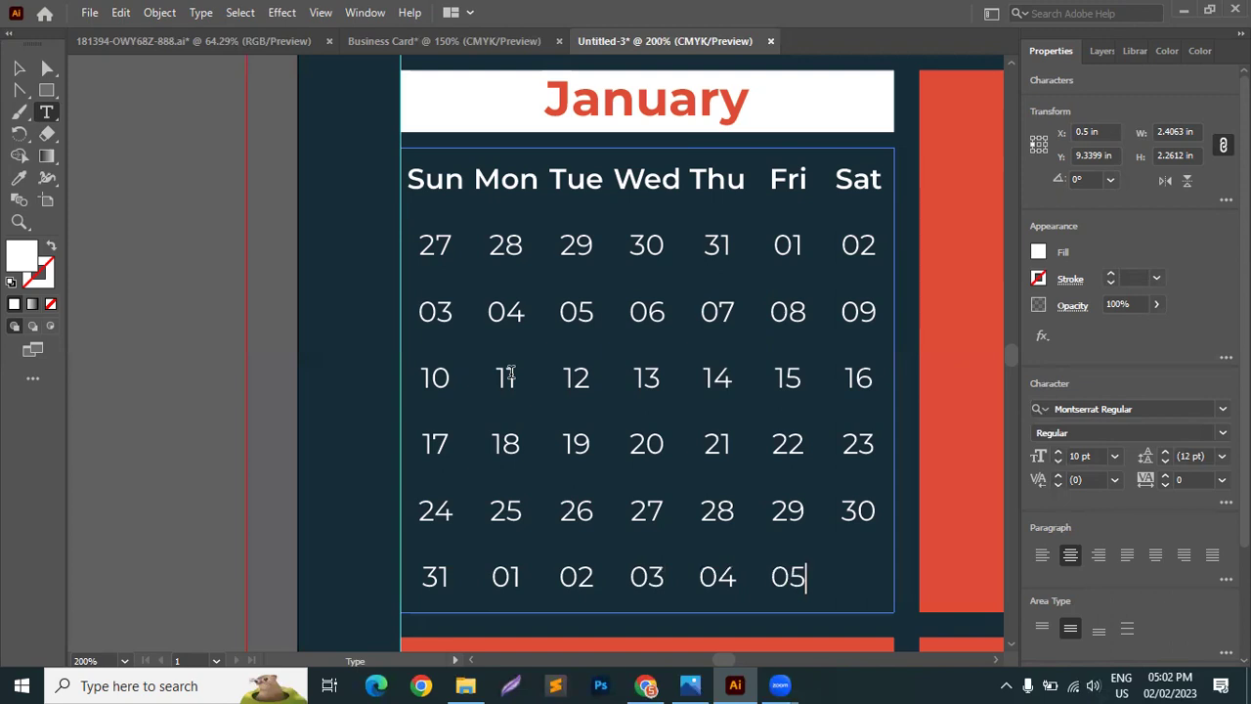
text(06)
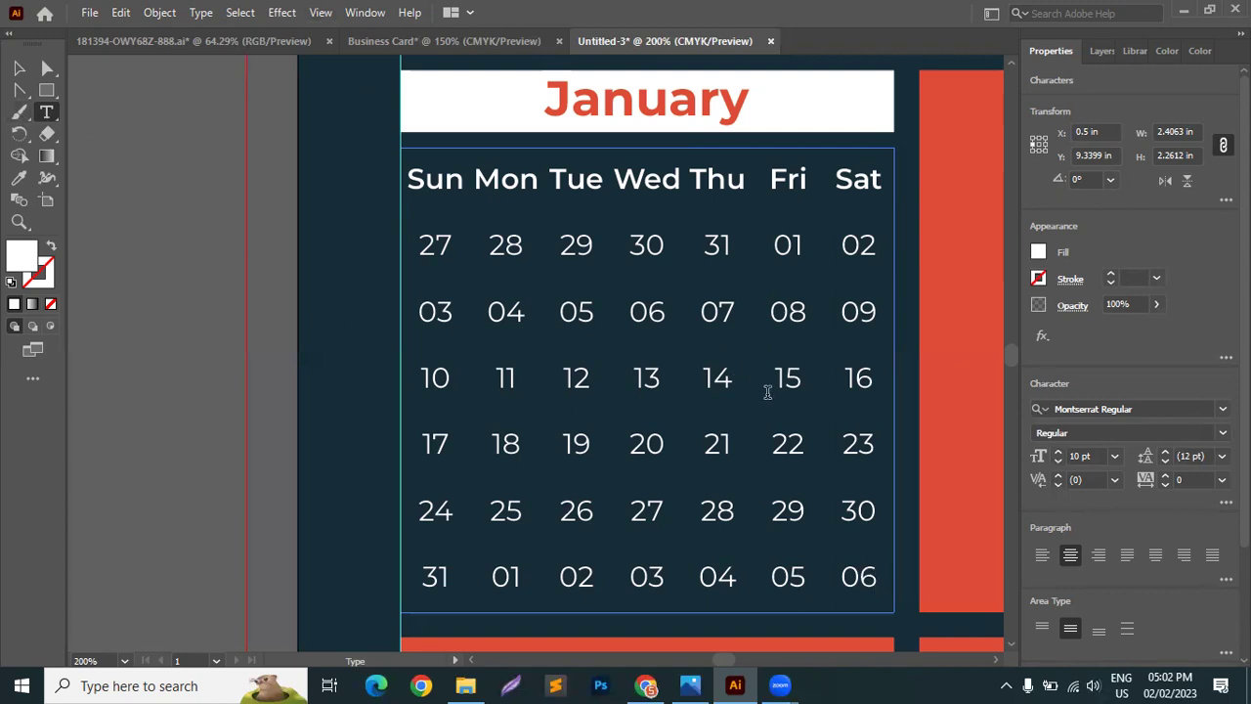
click(741, 372)
text(01)
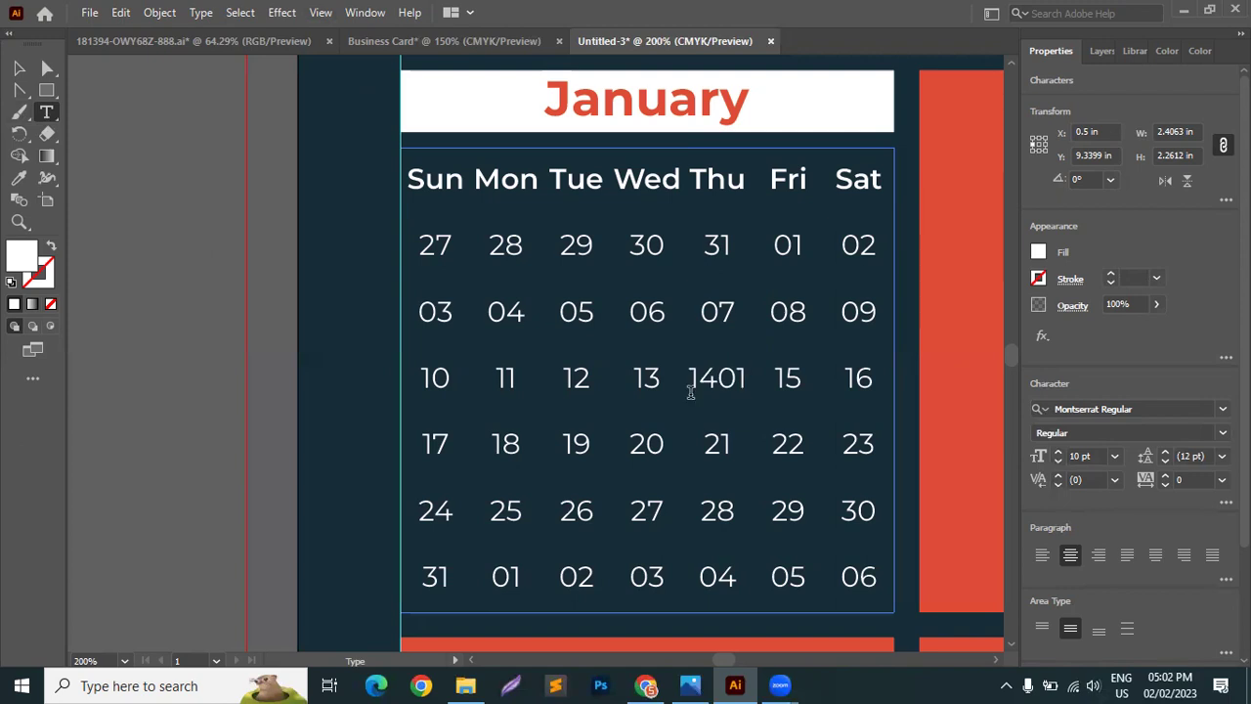
drag(720, 373, 745, 367)
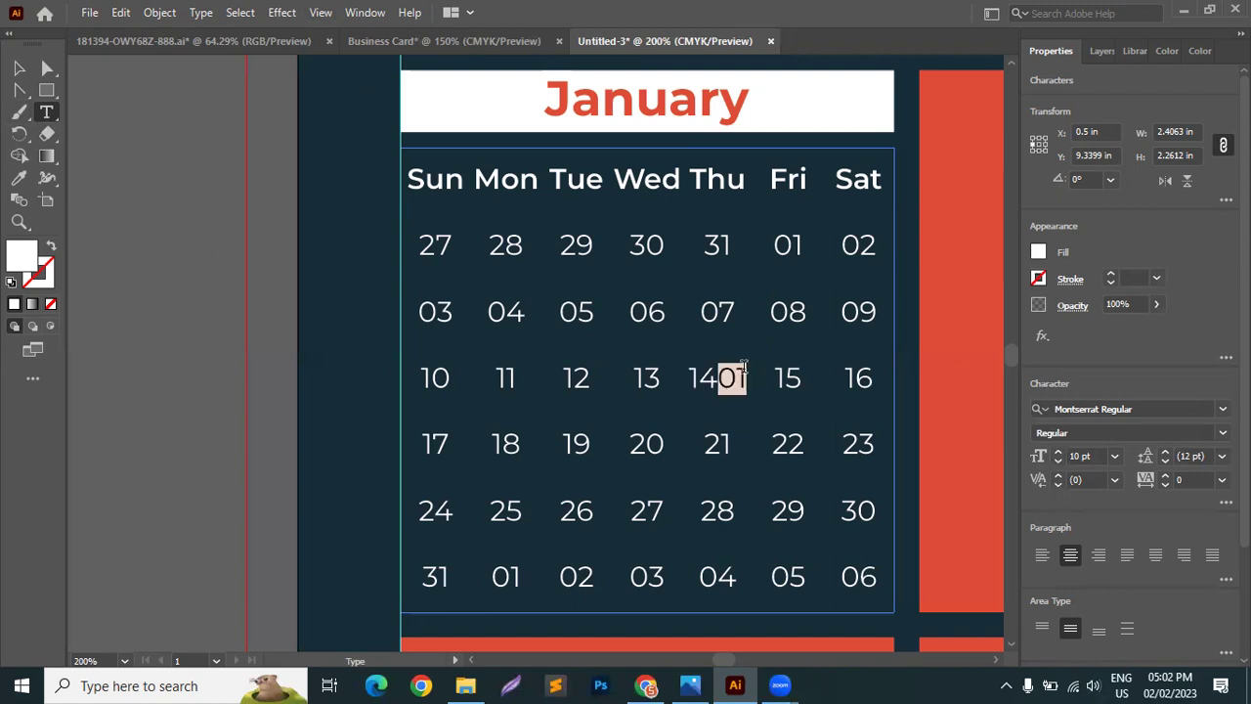
click(1087, 408)
scroll(1031, 547, up, 15)
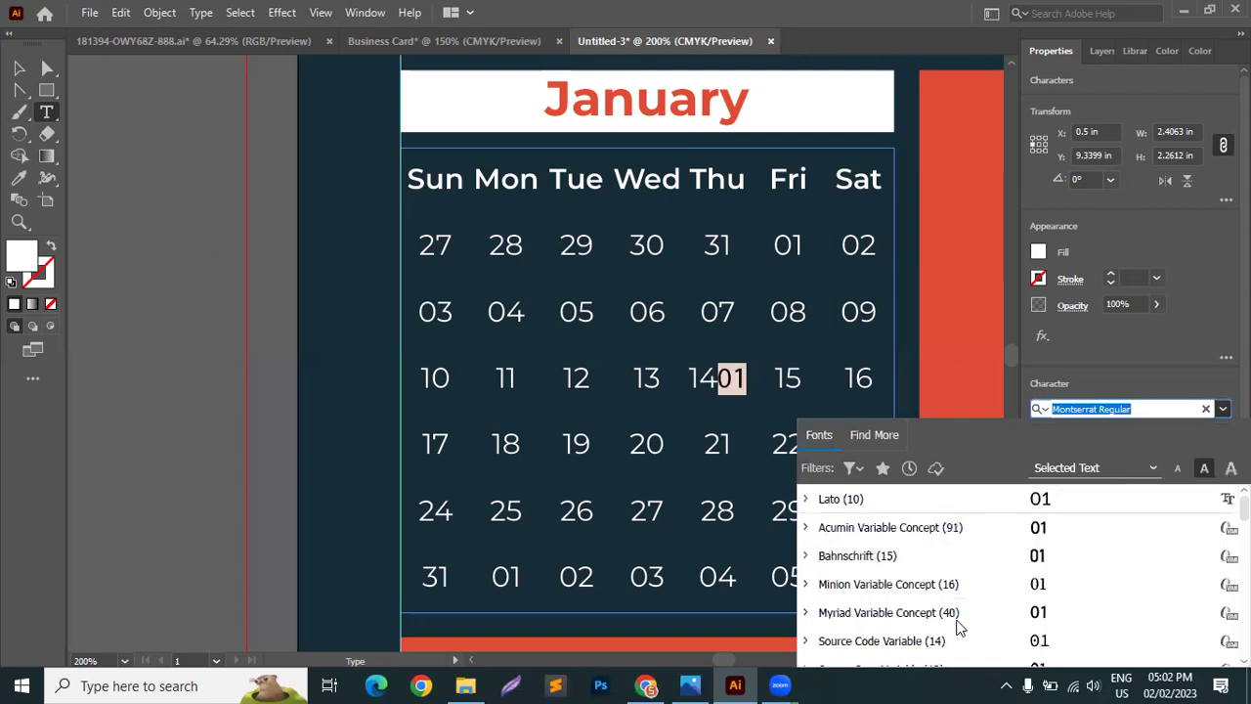
scroll(961, 627, down, 10)
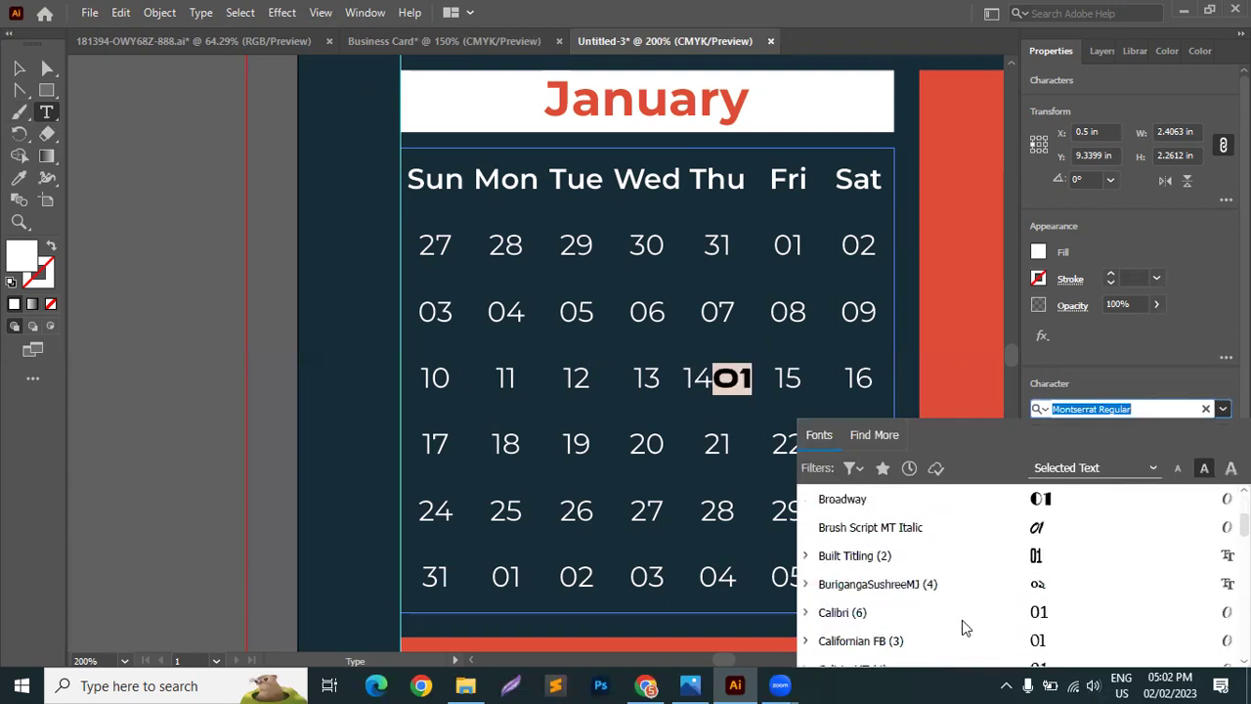
scroll(970, 636, down, 10)
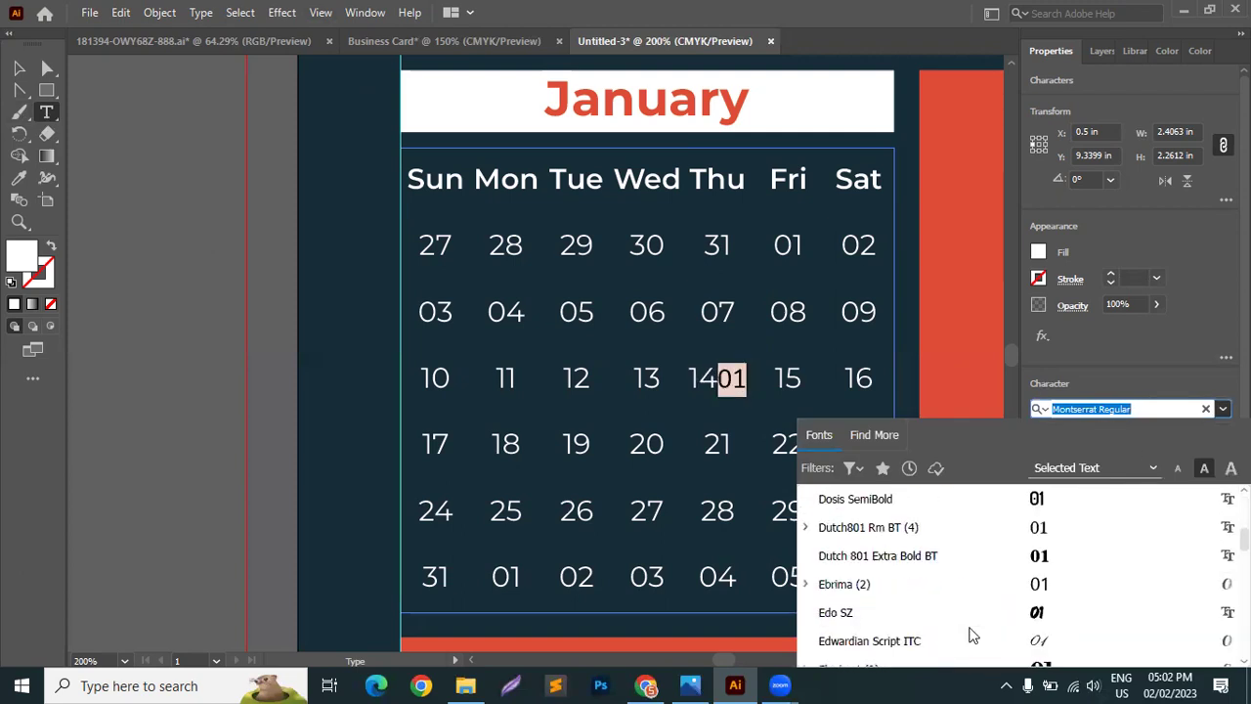
scroll(970, 635, up, 5)
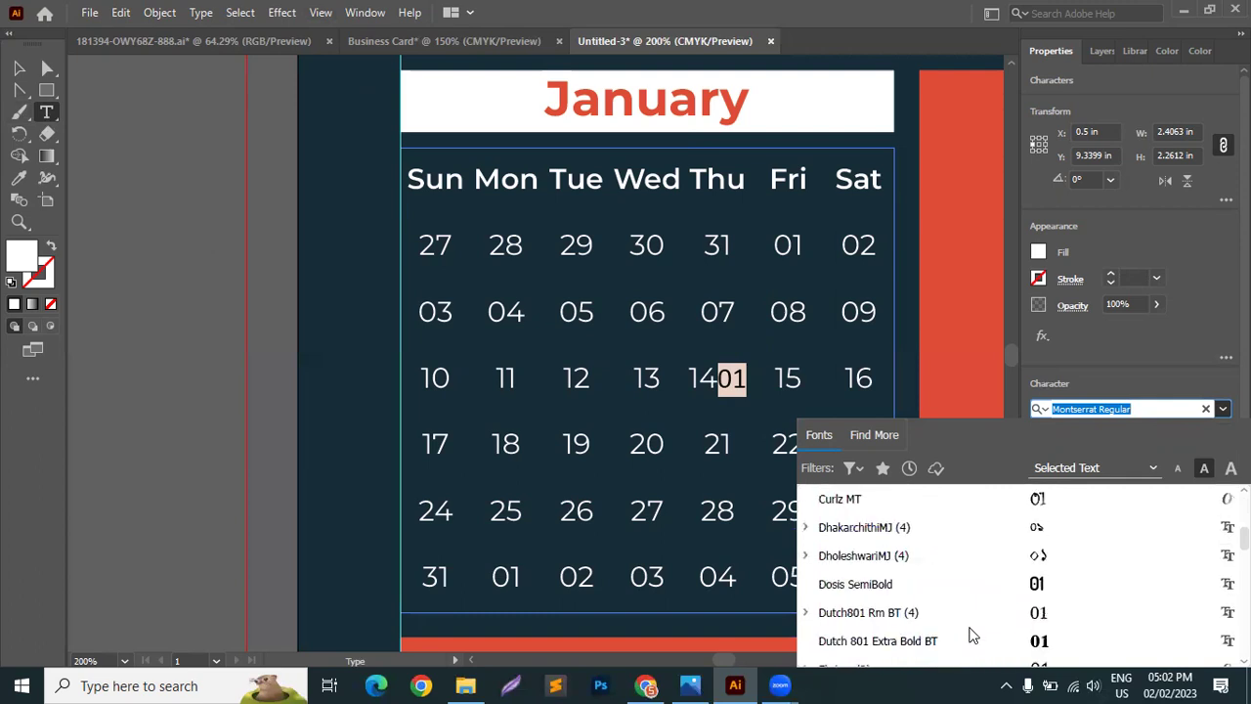
click(956, 528)
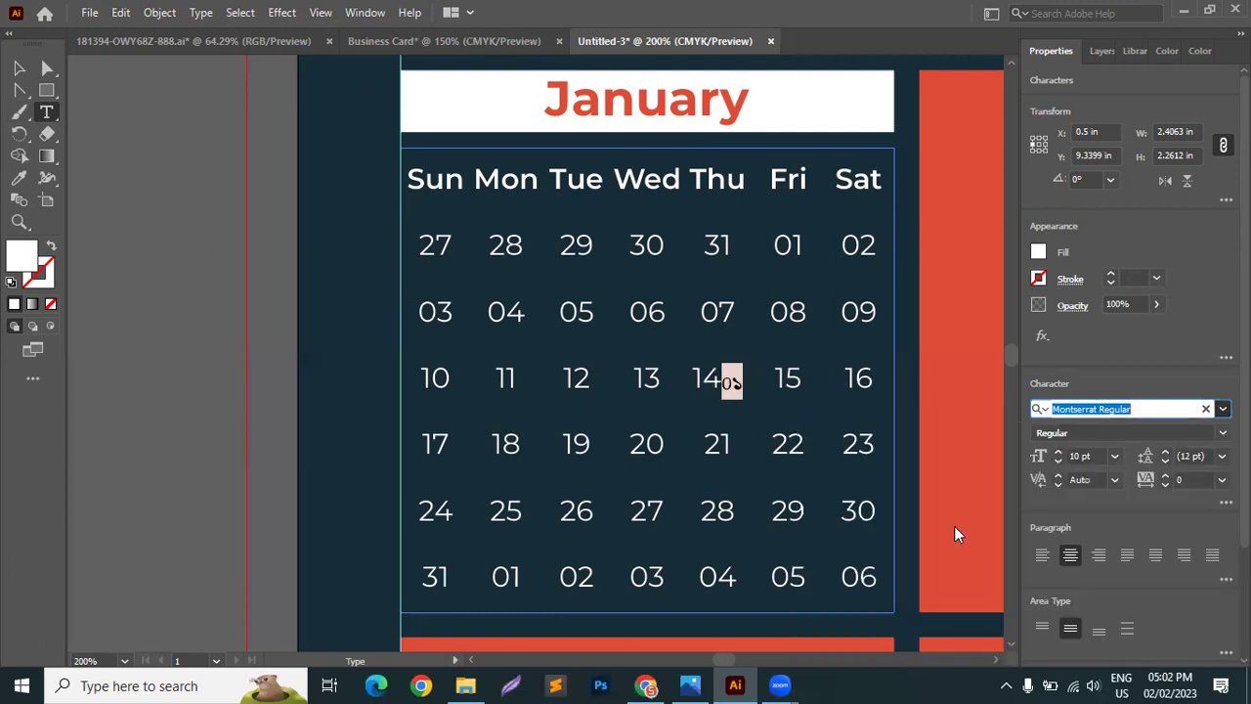
double_click(29, 259)
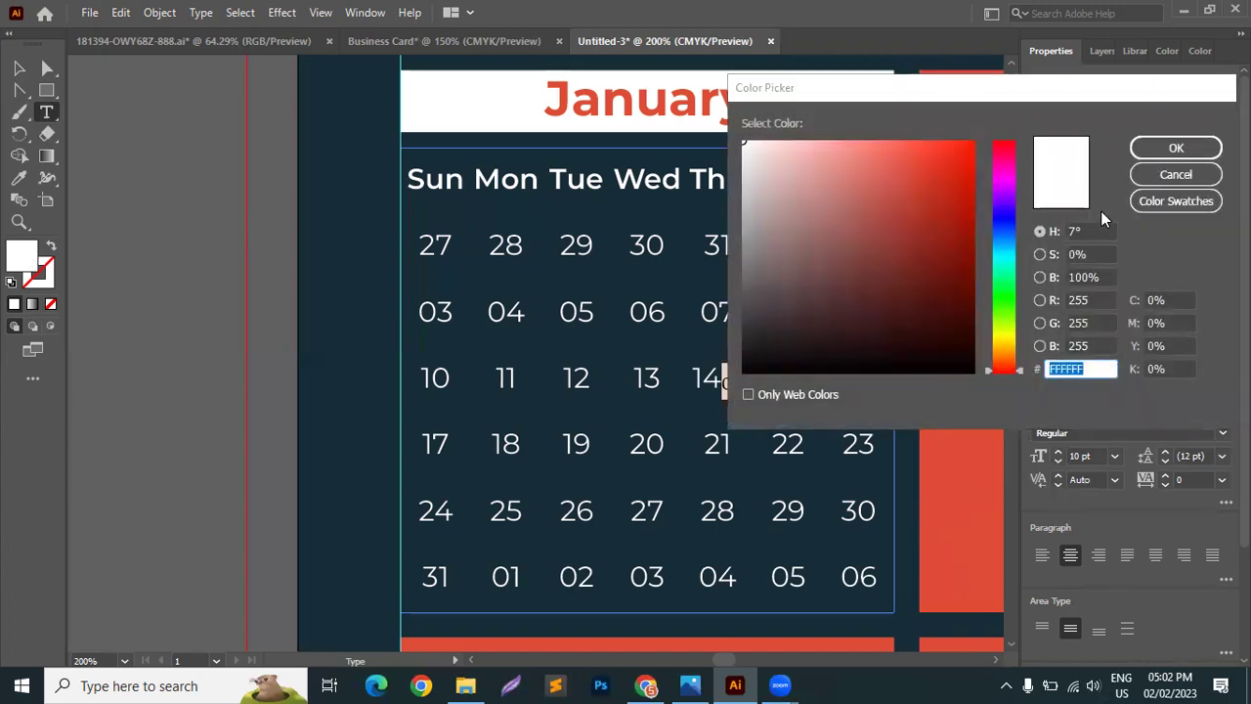
click(1176, 174)
click(20, 179)
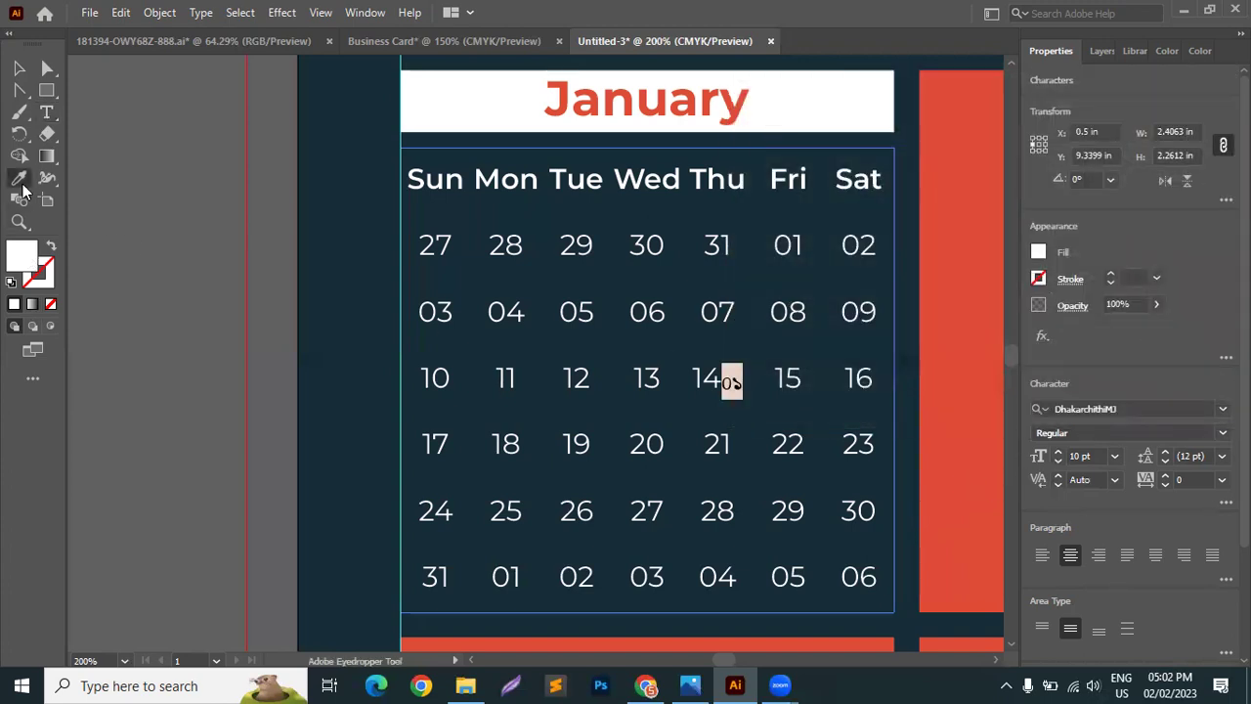
click(991, 240)
click(18, 65)
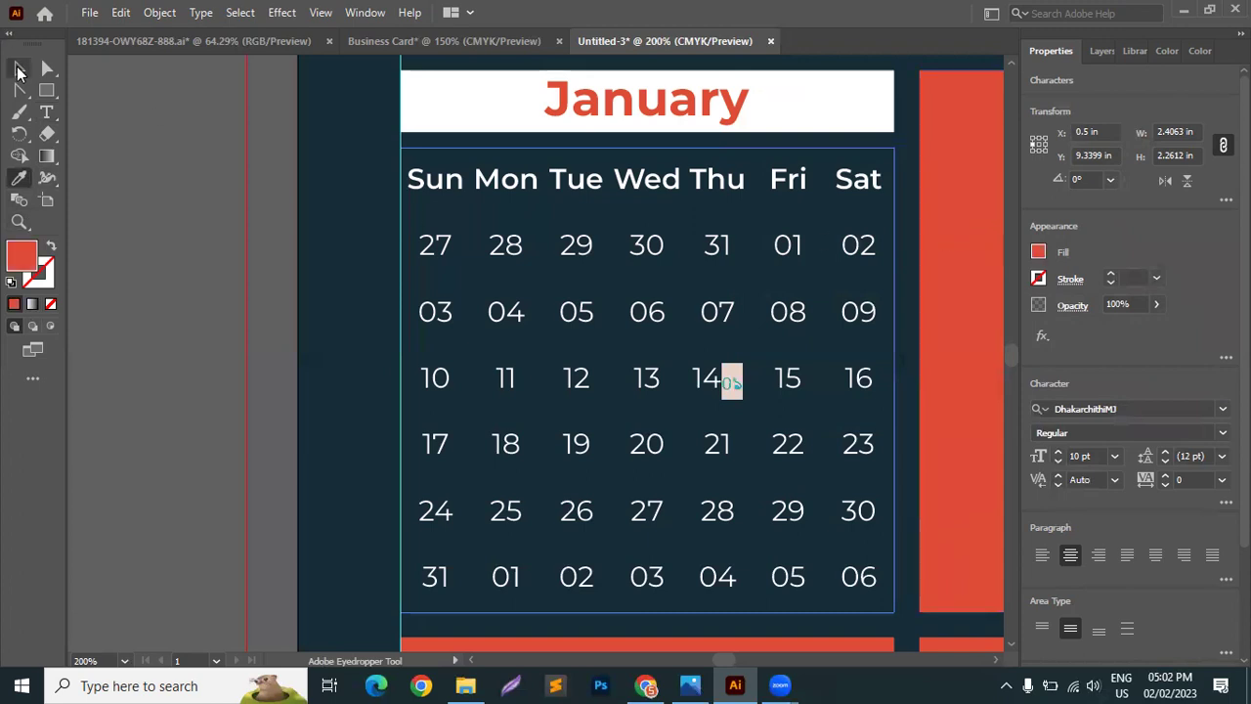
click(228, 296)
key(t)
click(728, 381)
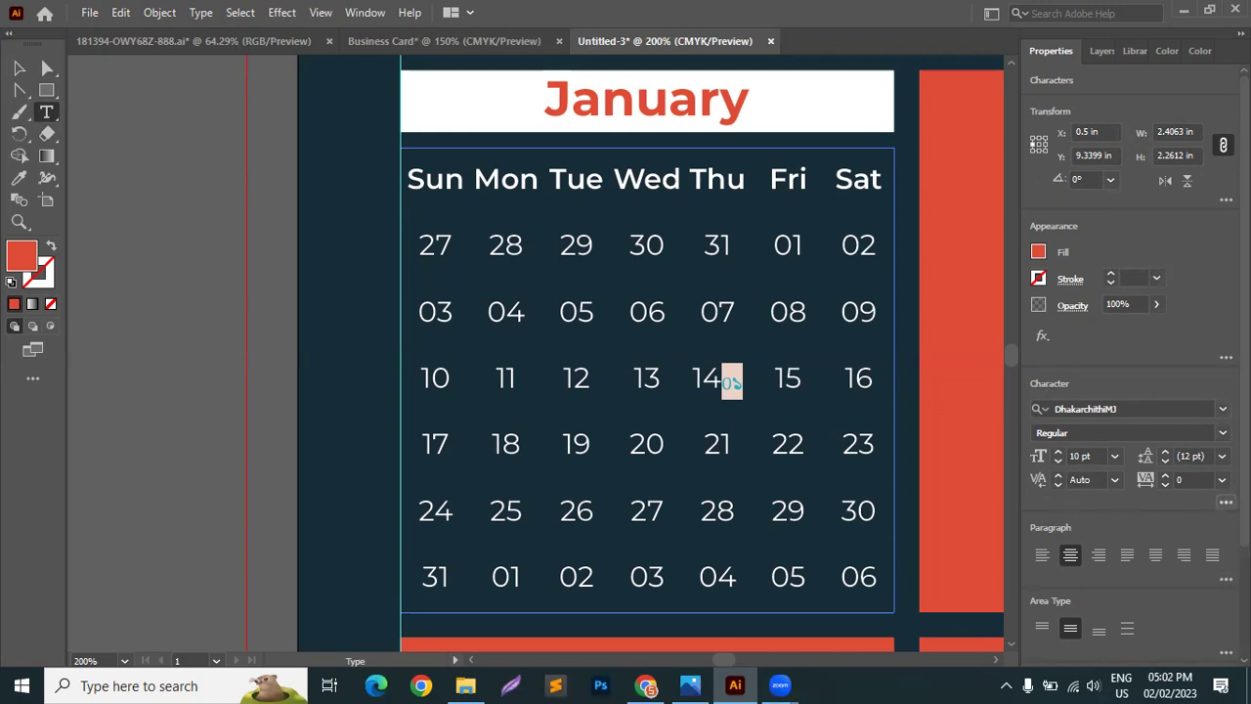
click(1225, 501)
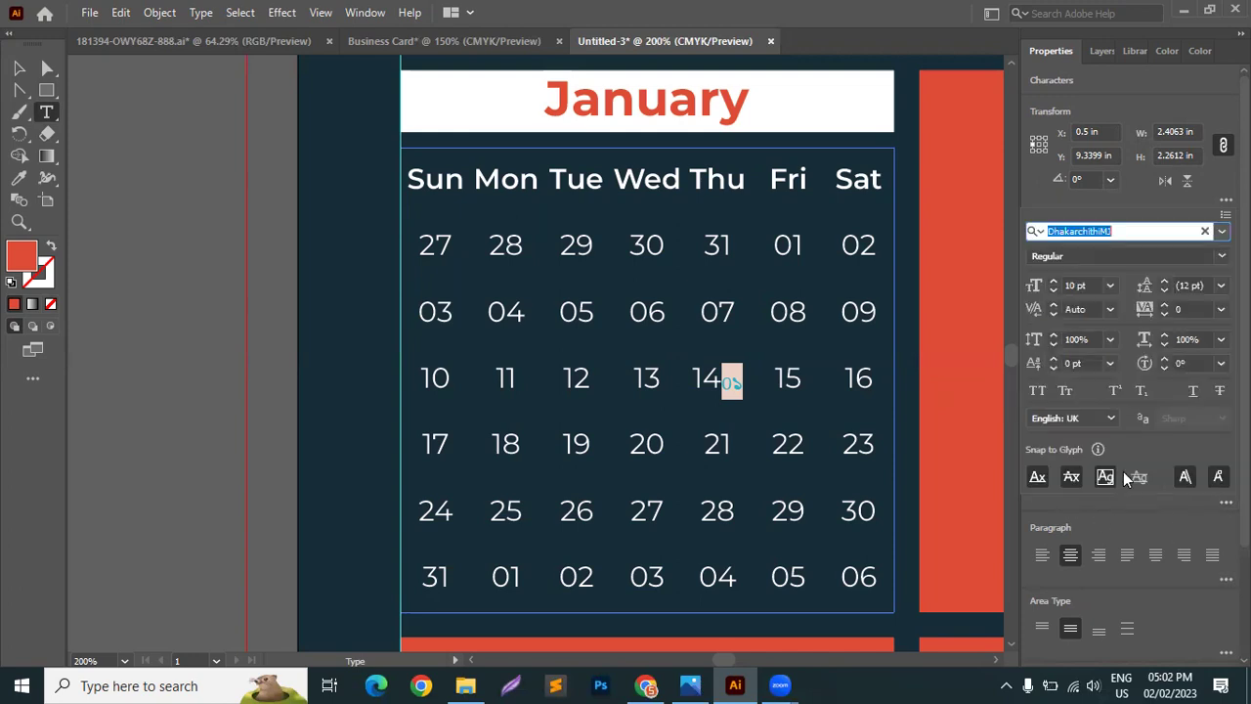
click(1117, 391)
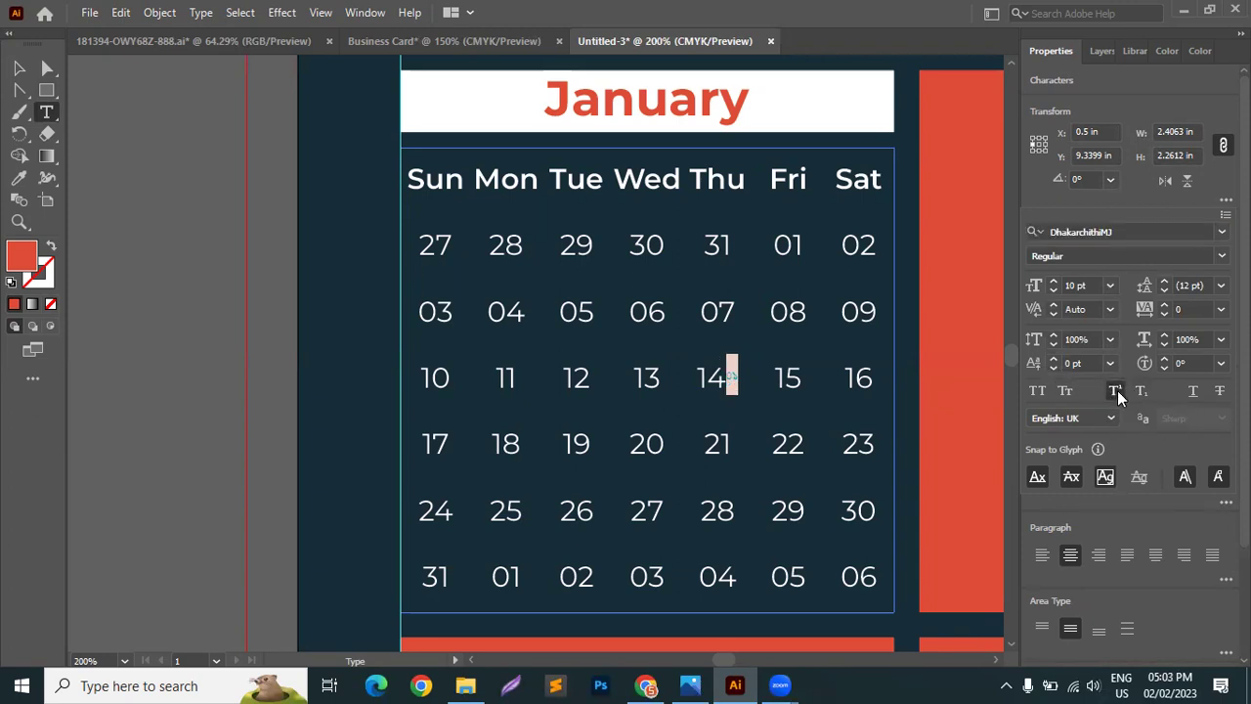
click(1139, 391)
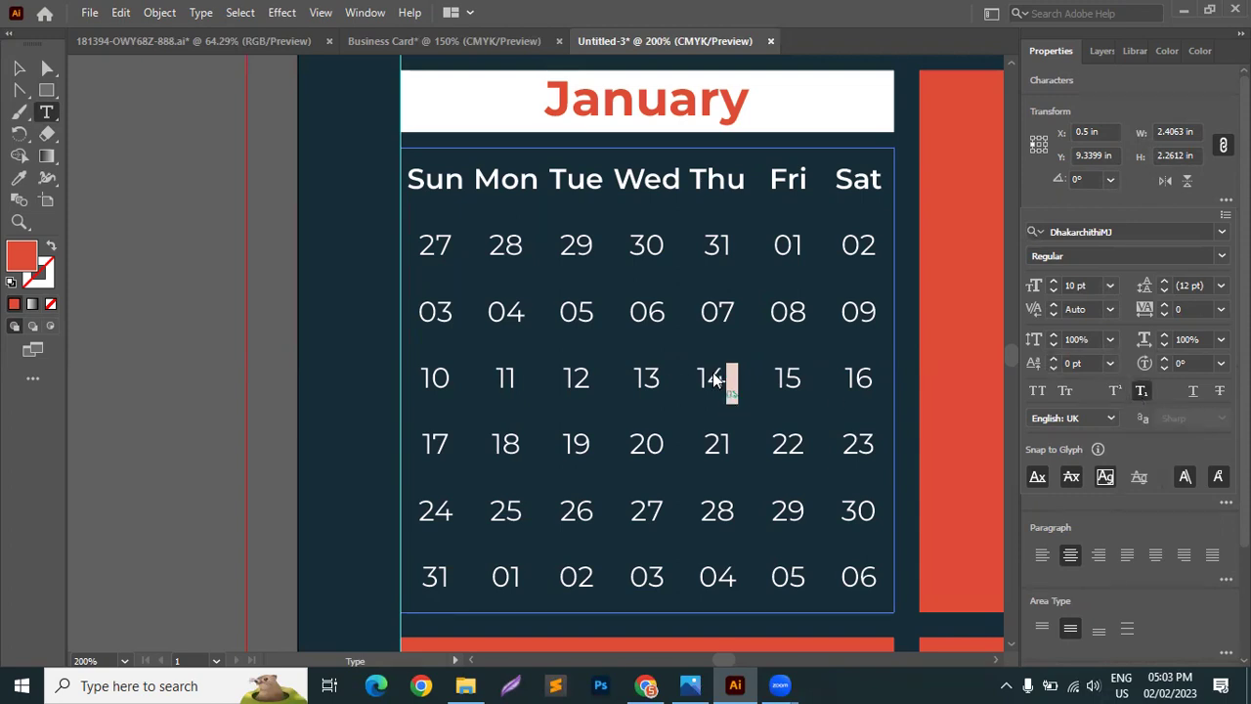
key(Escape)
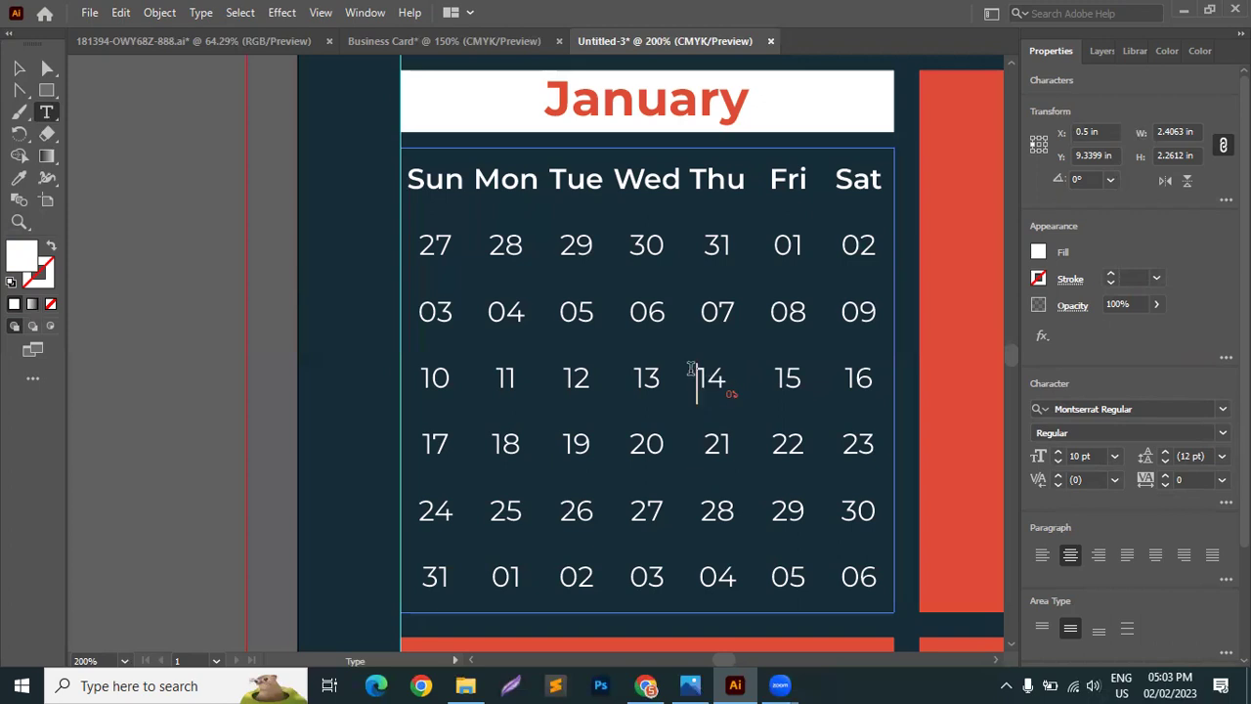
key(ctrl+z)
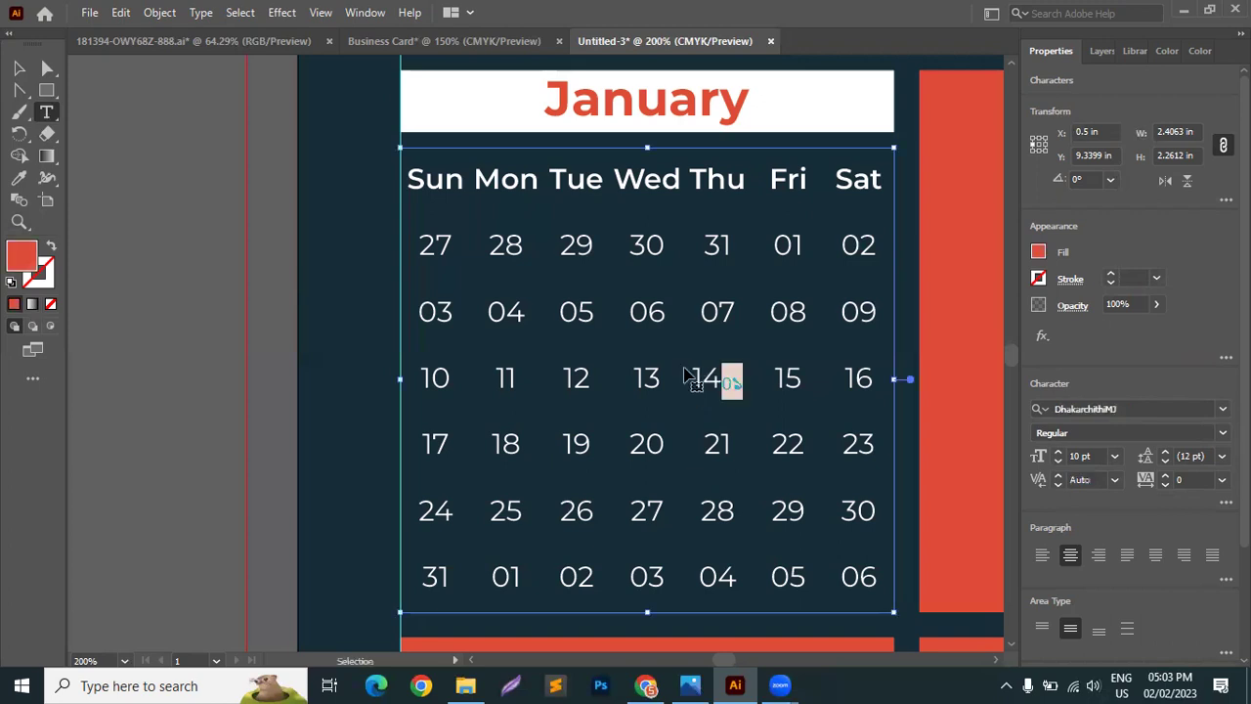
key(BackSpace)
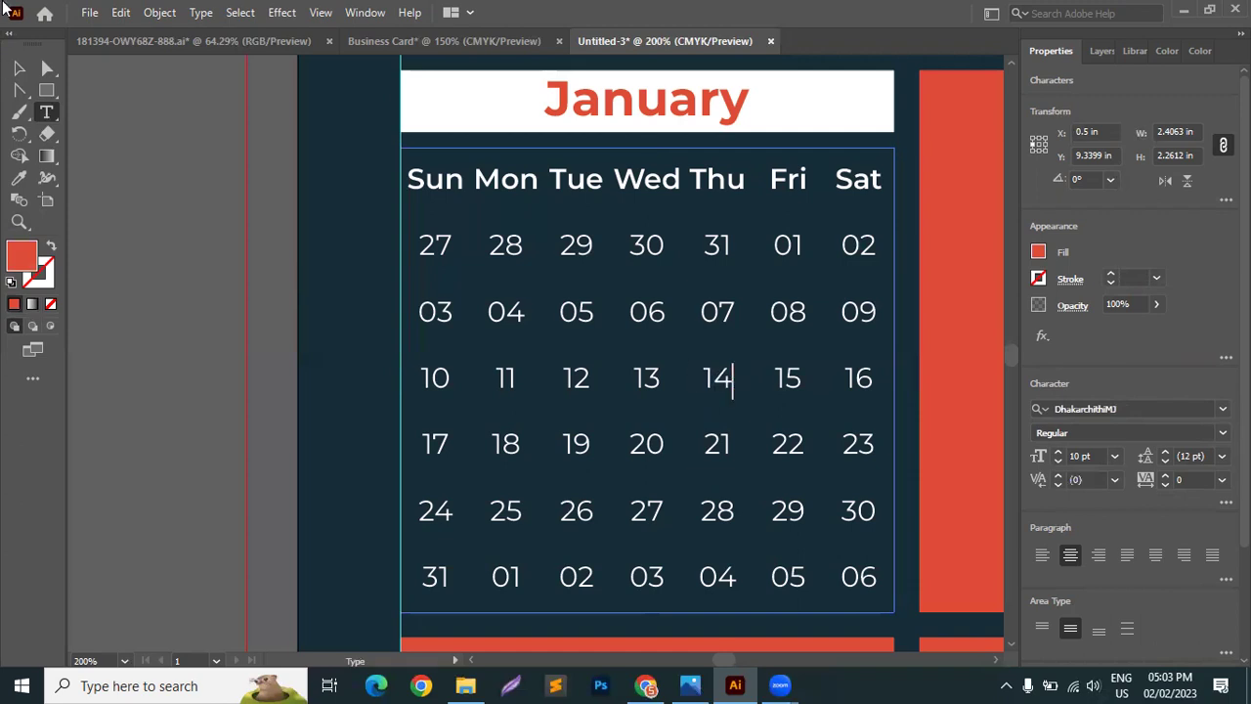
Undo the accidental upward stretch of the red rectangle beside the January block.
click(18, 68)
click(111, 218)
scroll(107, 225, down, 1)
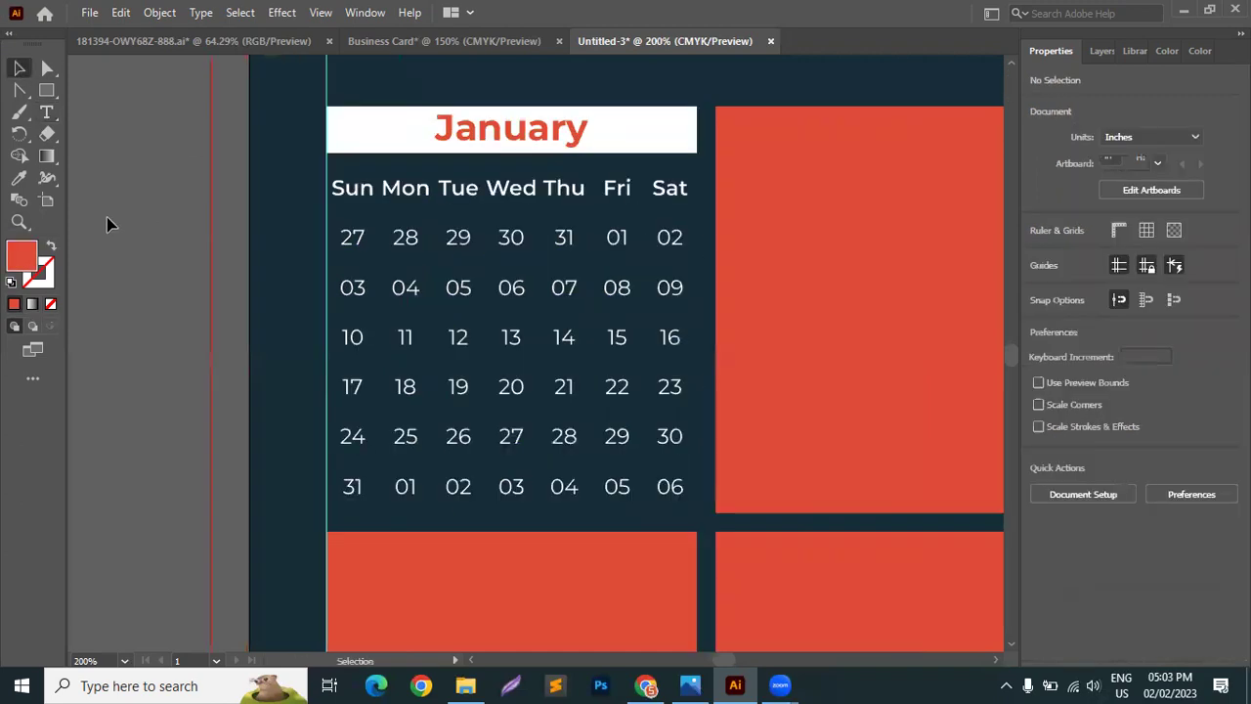
scroll(108, 224, down, 2)
scroll(414, 383, up, 3)
click(653, 285)
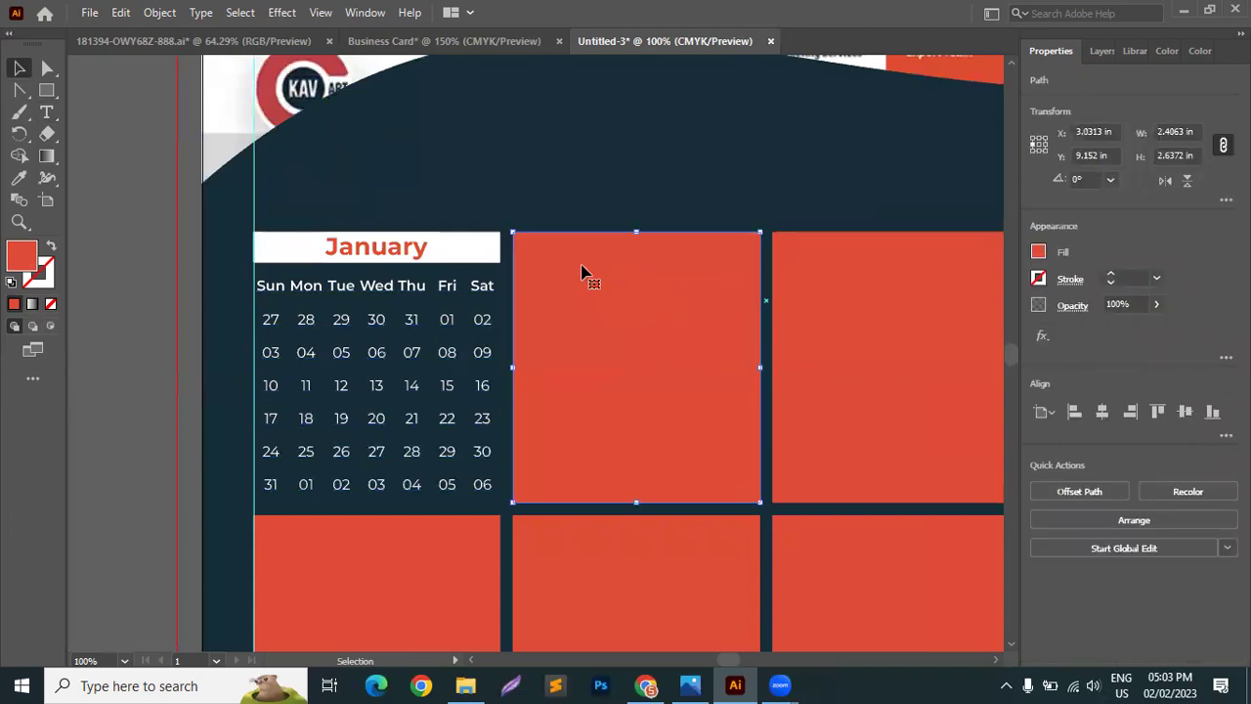
drag(636, 232, 633, 115)
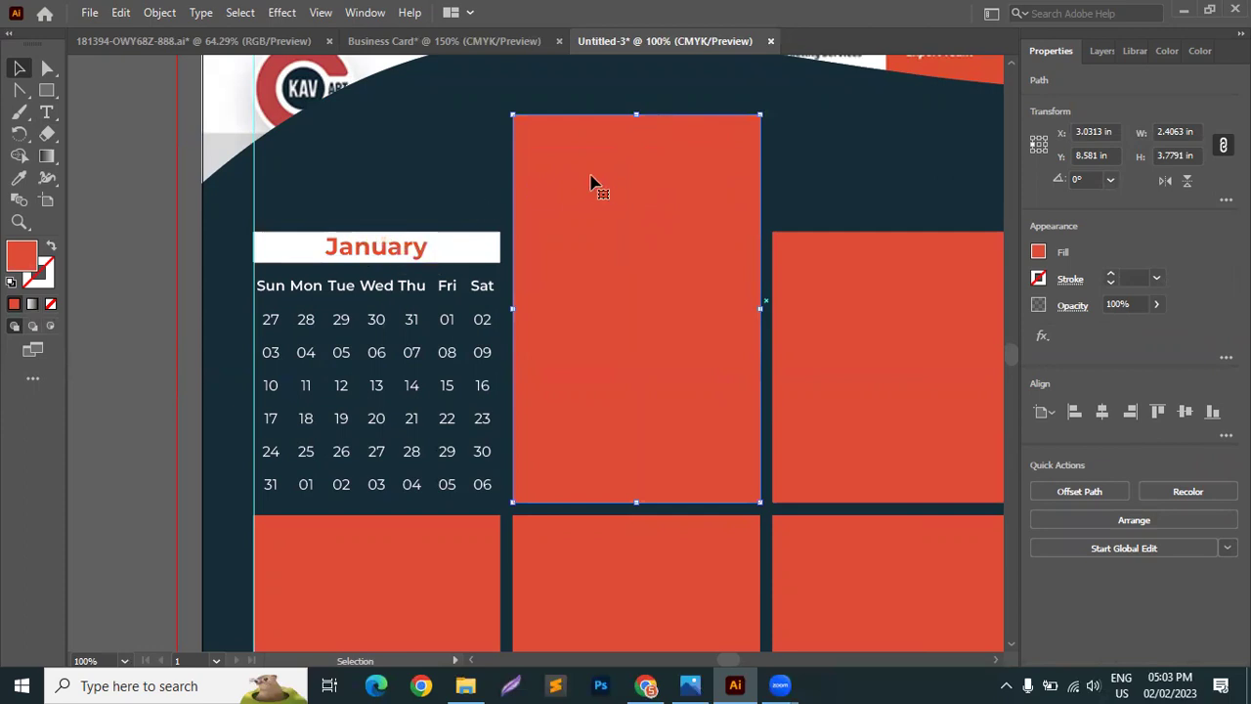
key(ctrl+z)
Select the January header with its date grid, then deselect and zoom out to check.
click(486, 164)
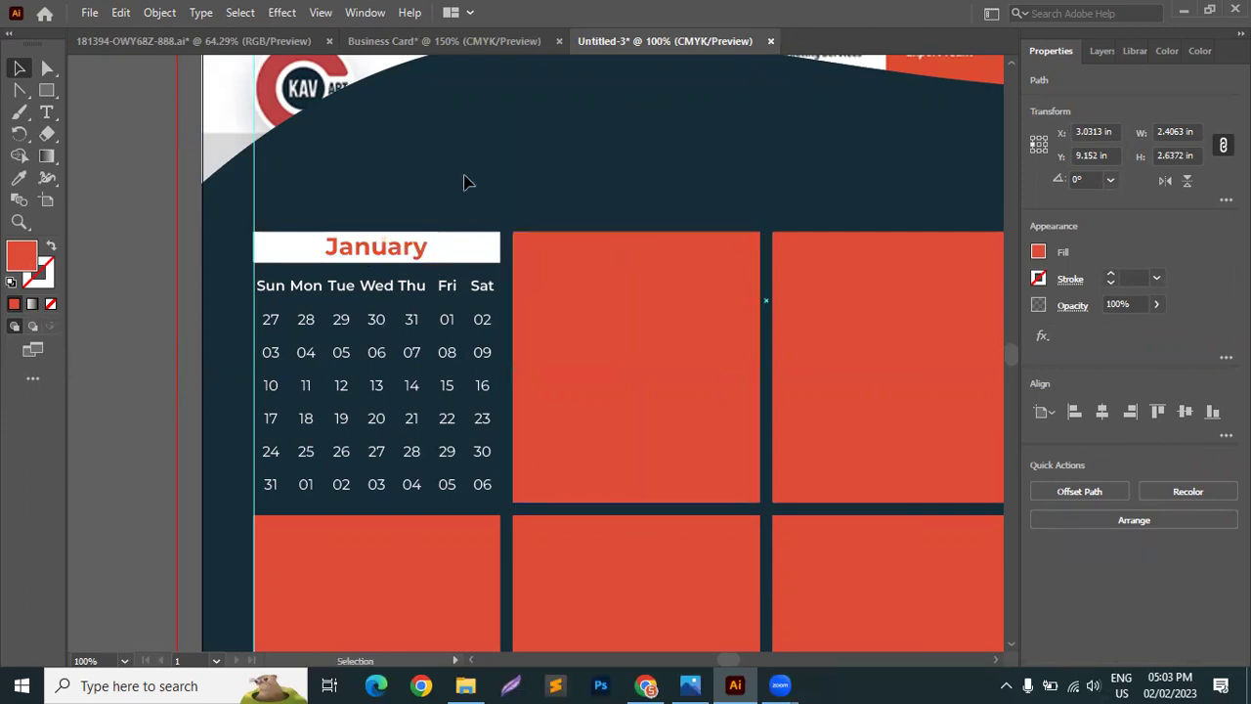
click(439, 256)
shift+click(391, 301)
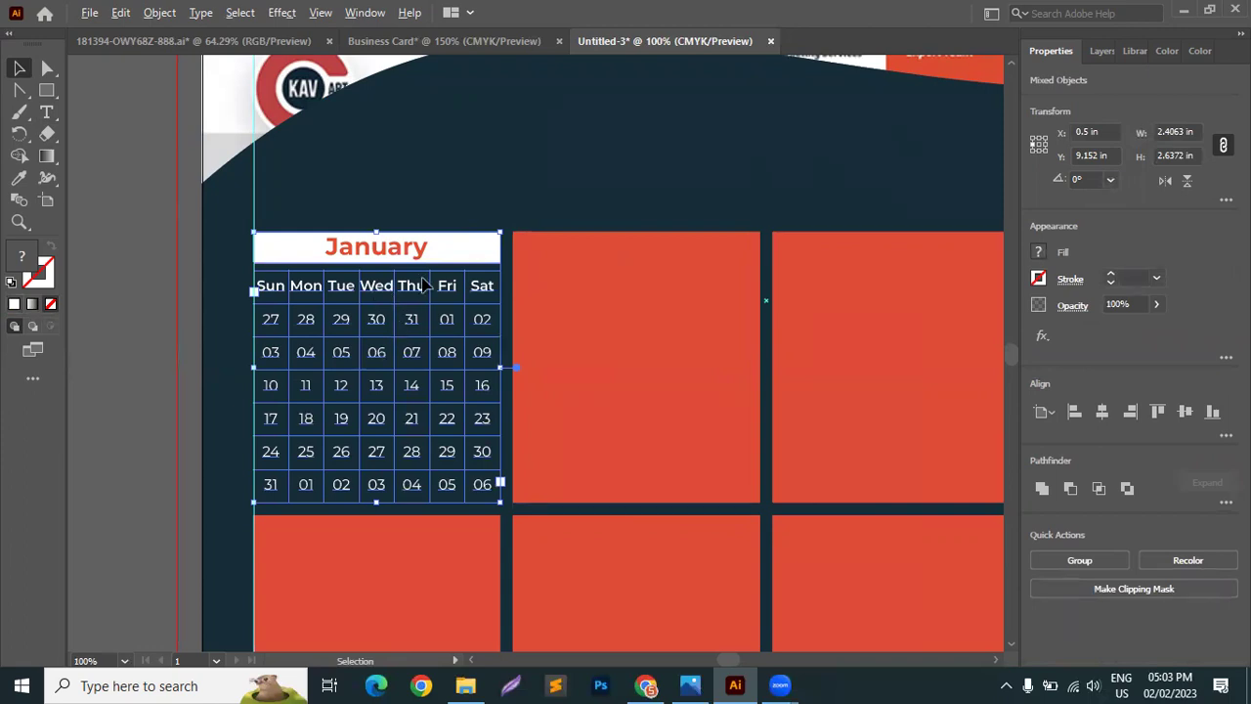
scroll(616, 329, down, 2)
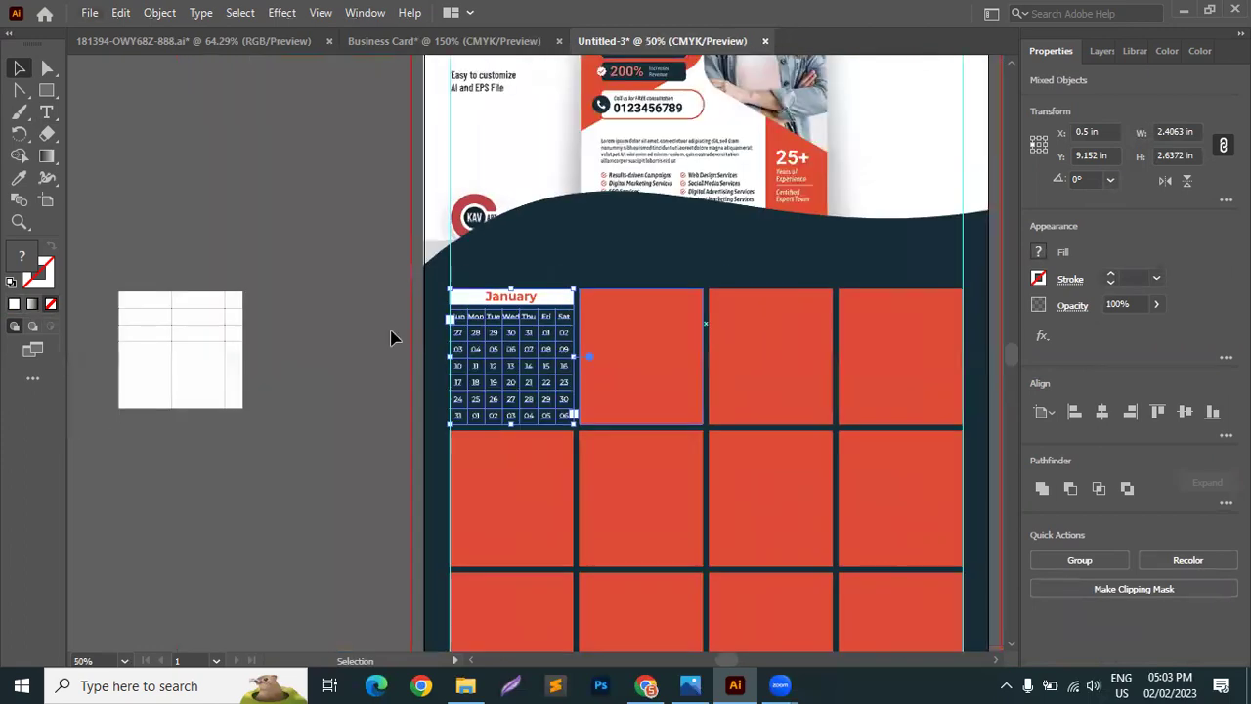
click(325, 318)
scroll(342, 332, left, 4)
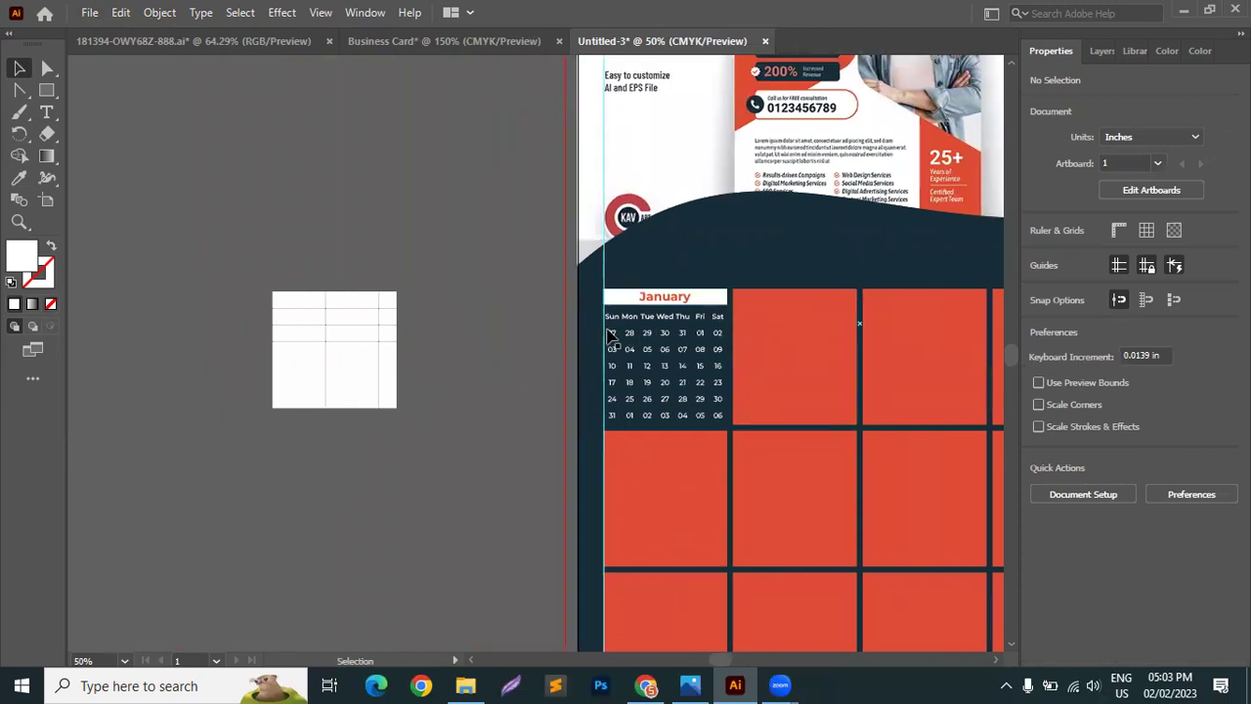
scroll(625, 342, up, 1)
scroll(699, 361, up, 2)
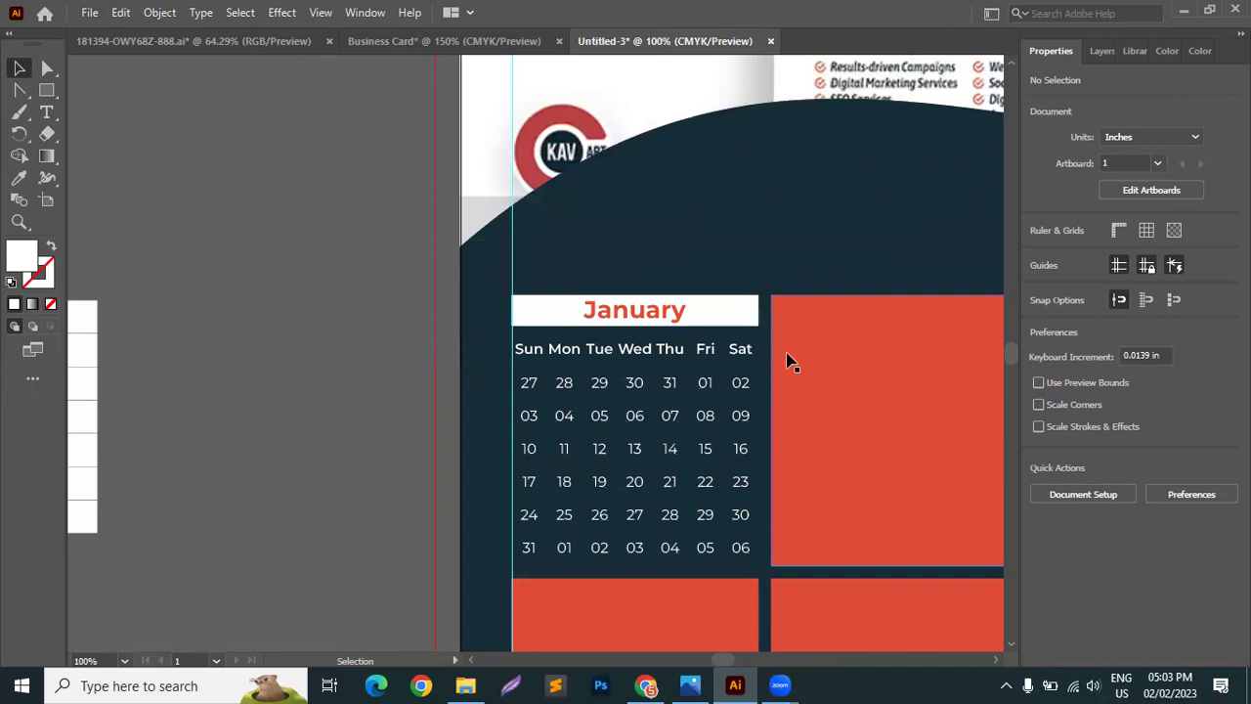
Duplicate the blank grid's top row of seven squares out toward the calendar.
scroll(841, 367, down, 1)
scroll(586, 367, left, 5)
scroll(333, 362, up, 2)
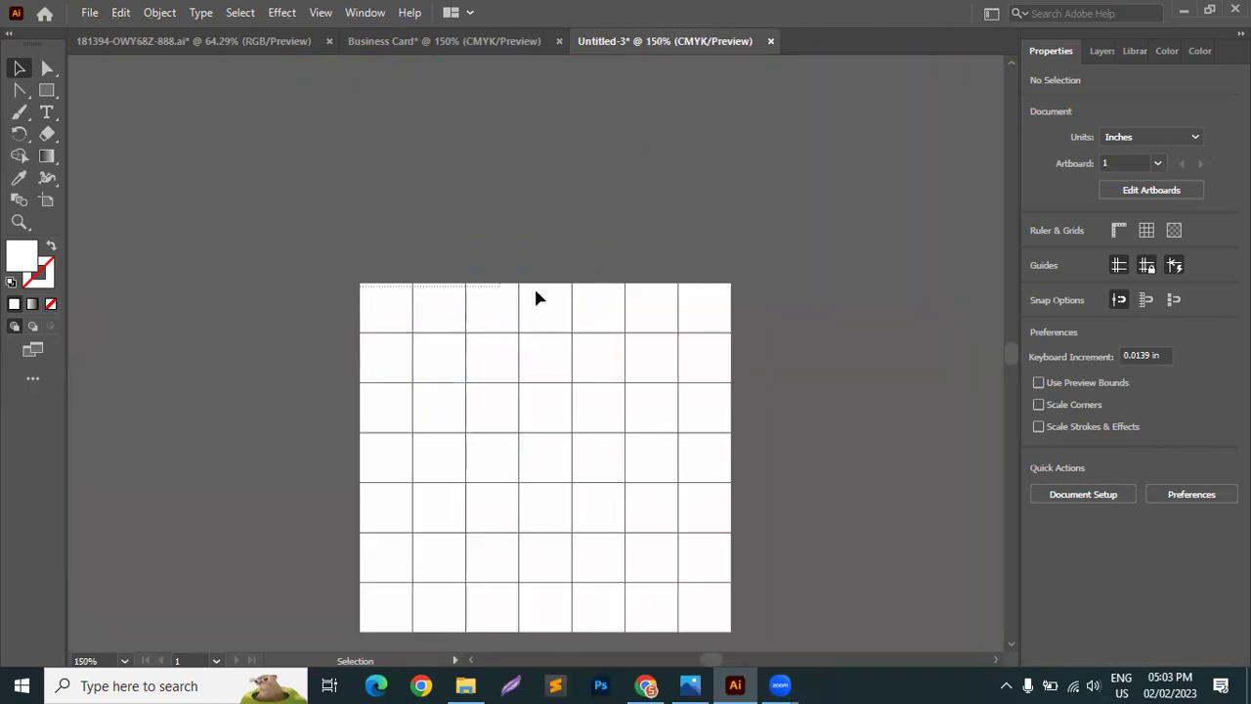
click(731, 306)
scroll(475, 307, down, 2)
drag(475, 306, 670, 269)
scroll(595, 352, right, 4)
scroll(697, 377, up, 2)
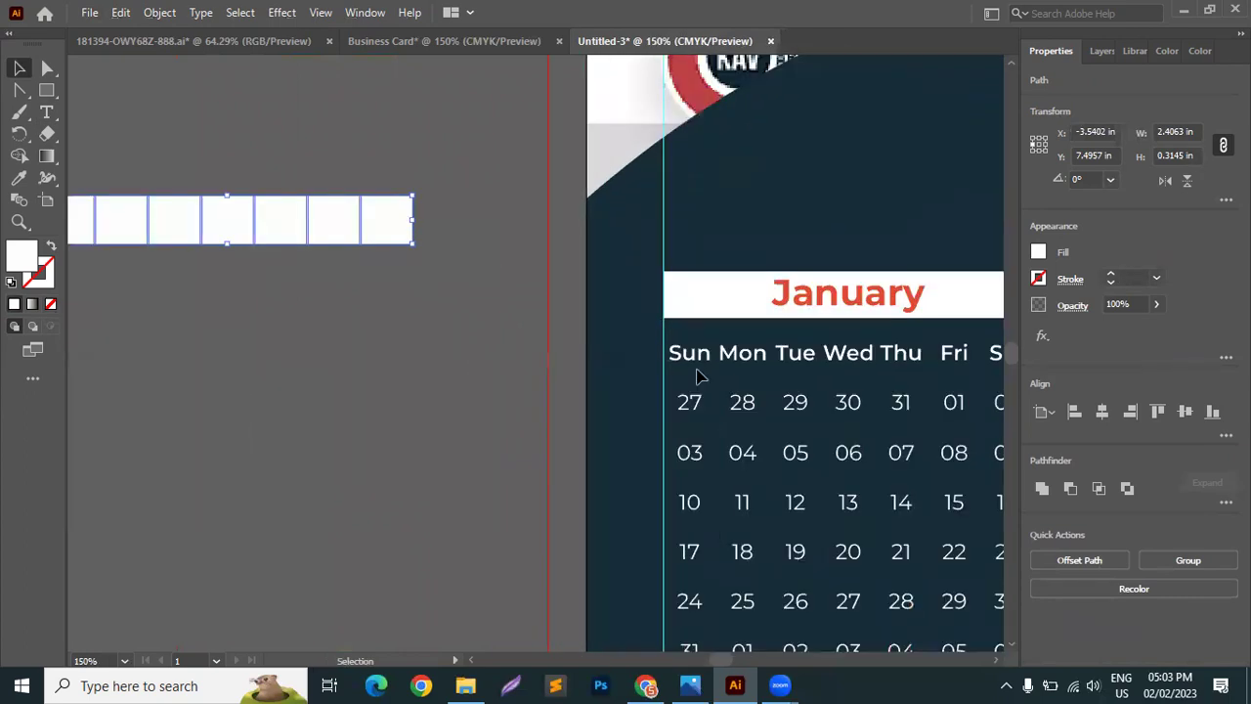
scroll(518, 377, down, 3)
key(ctrl+z)
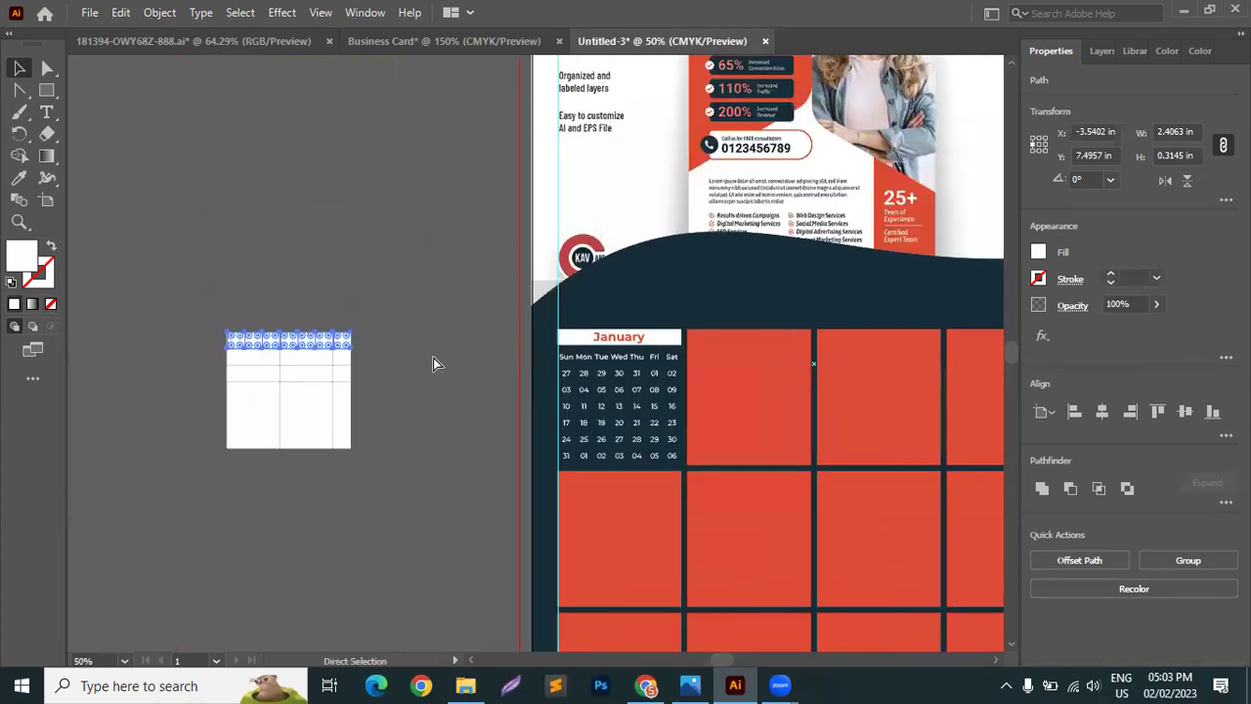
drag(332, 341, 475, 404)
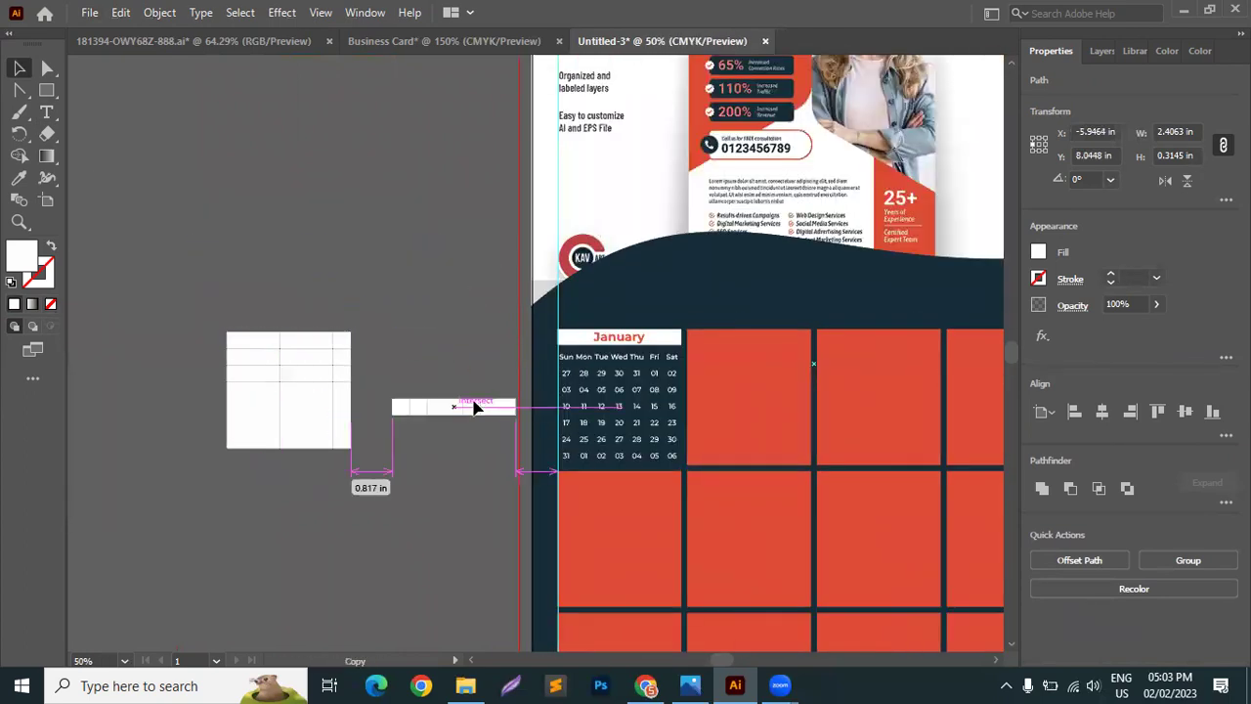
scroll(475, 404, up, 3)
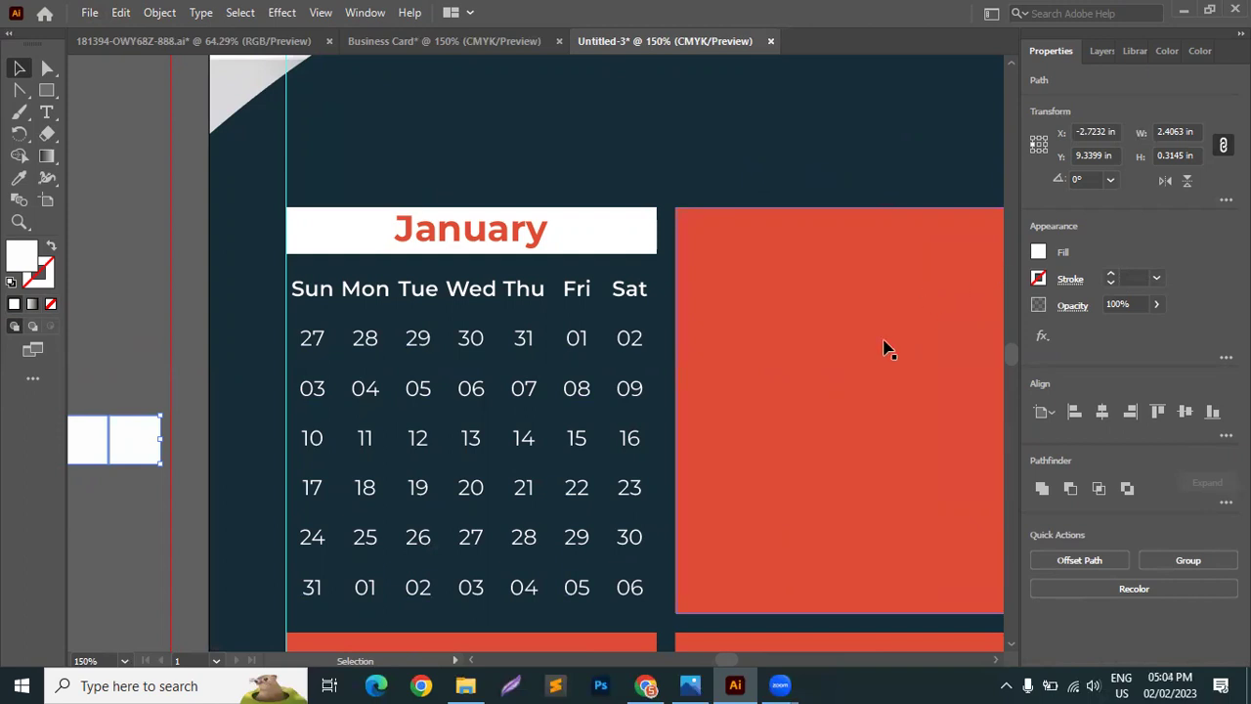
Delete the five middle squares, stretch the first to the last, and unite them.
scroll(846, 355, down, 2)
scroll(464, 400, up, 2)
scroll(188, 384, up, 1)
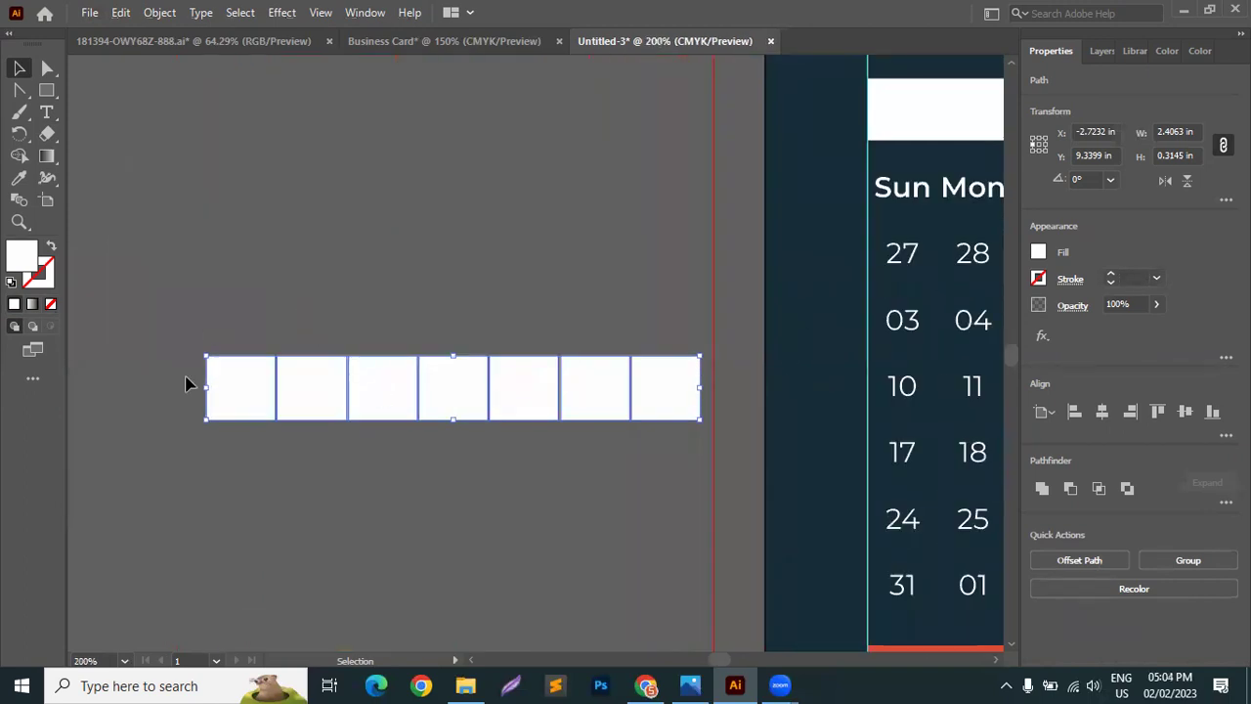
drag(326, 335, 594, 451)
key(Delete)
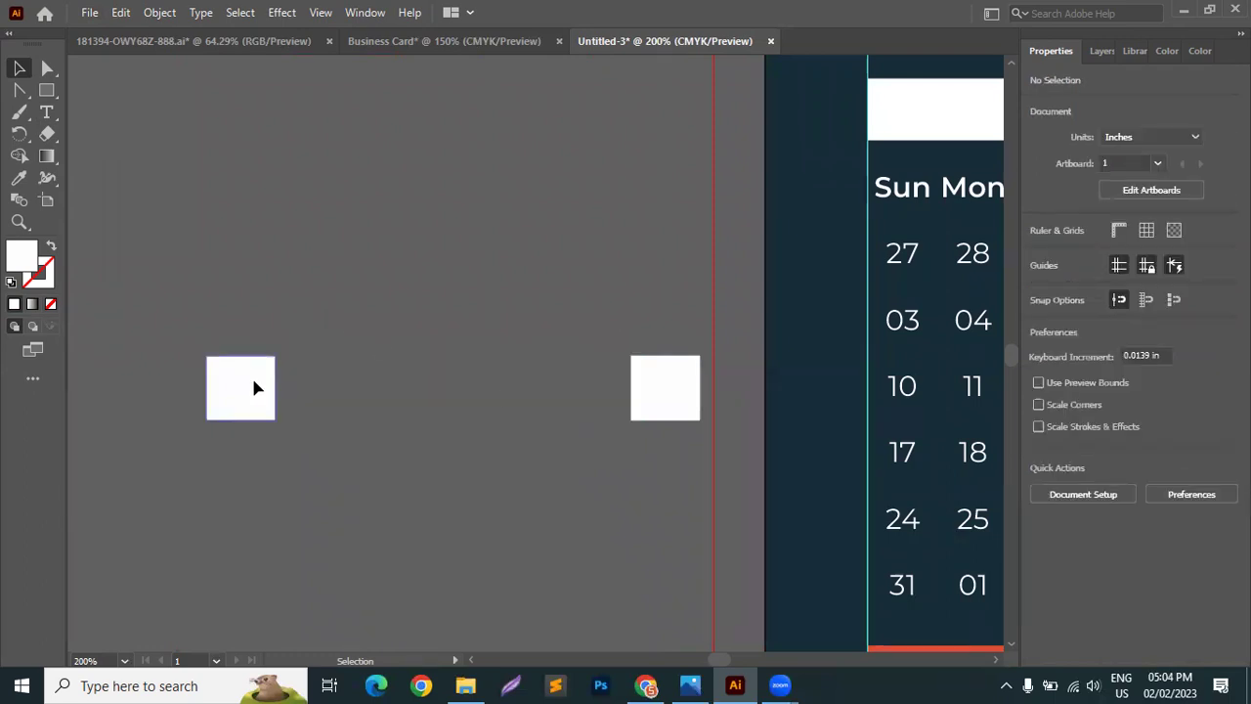
click(262, 388)
drag(273, 389, 702, 393)
shift+click(665, 371)
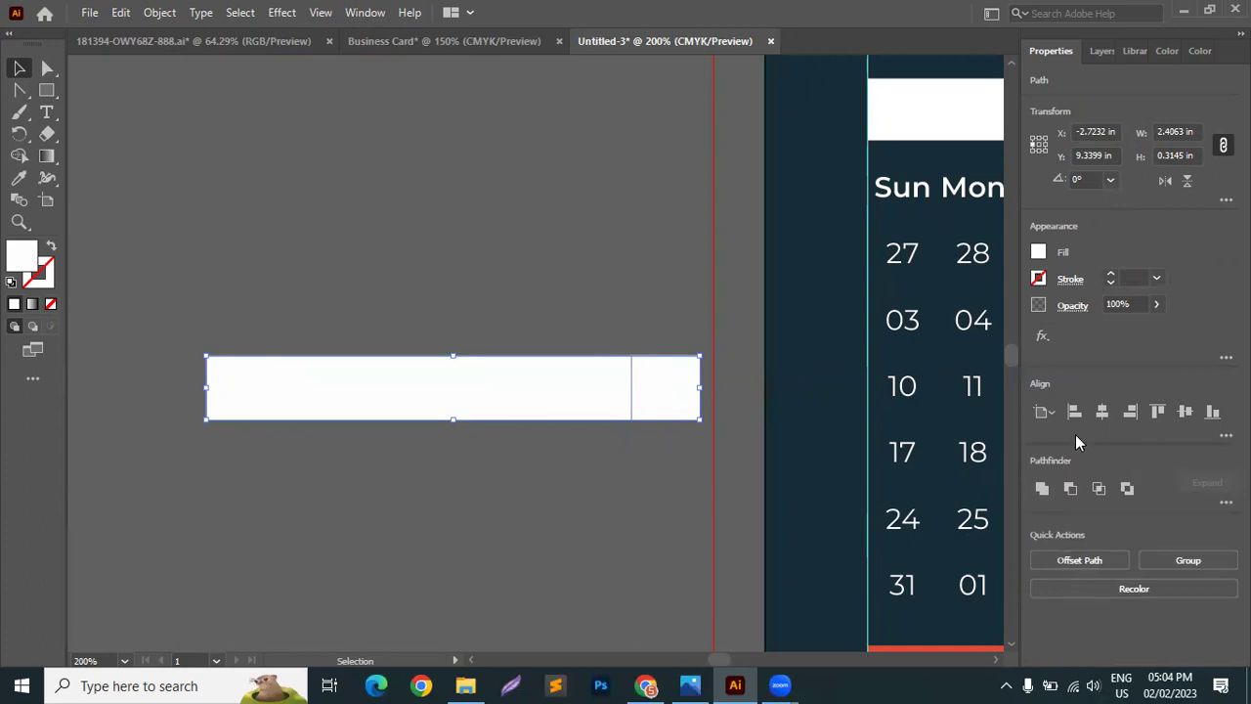
click(1042, 486)
Fill the new bar with red sampled from the calendar panel using the Eyedropper.
scroll(251, 362, down, 1)
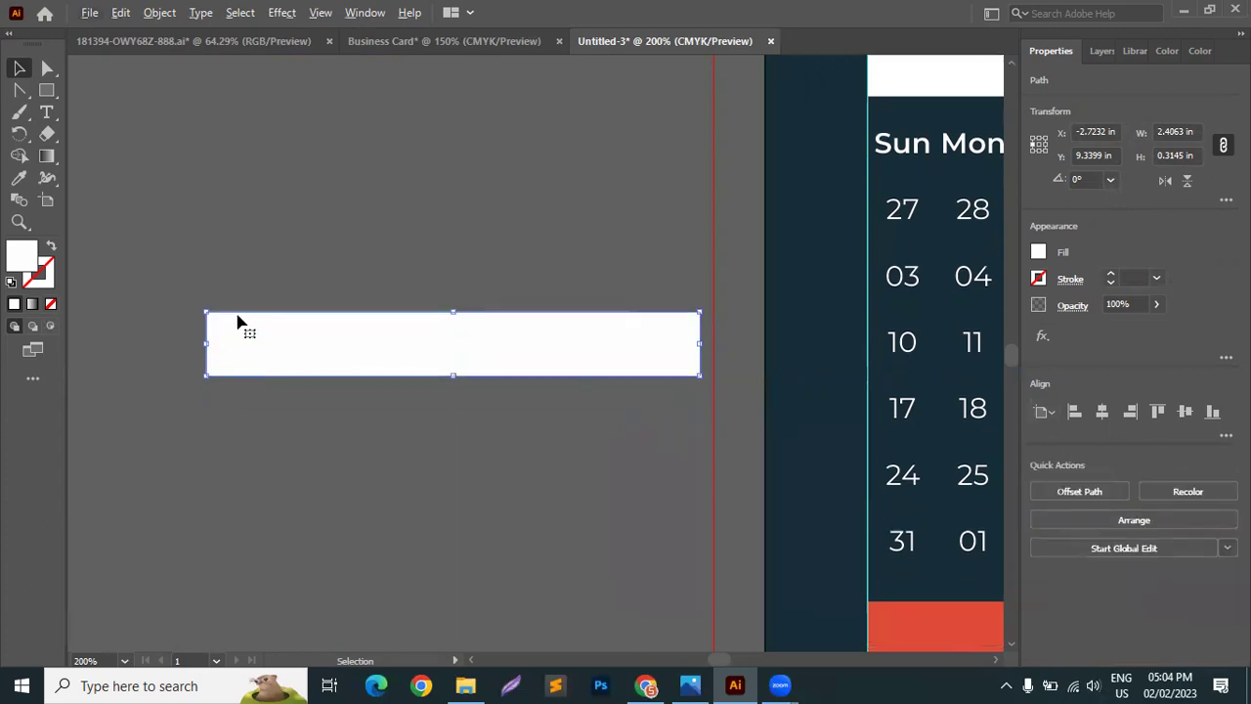
alt+scroll(238, 323, down, 1)
key(i)
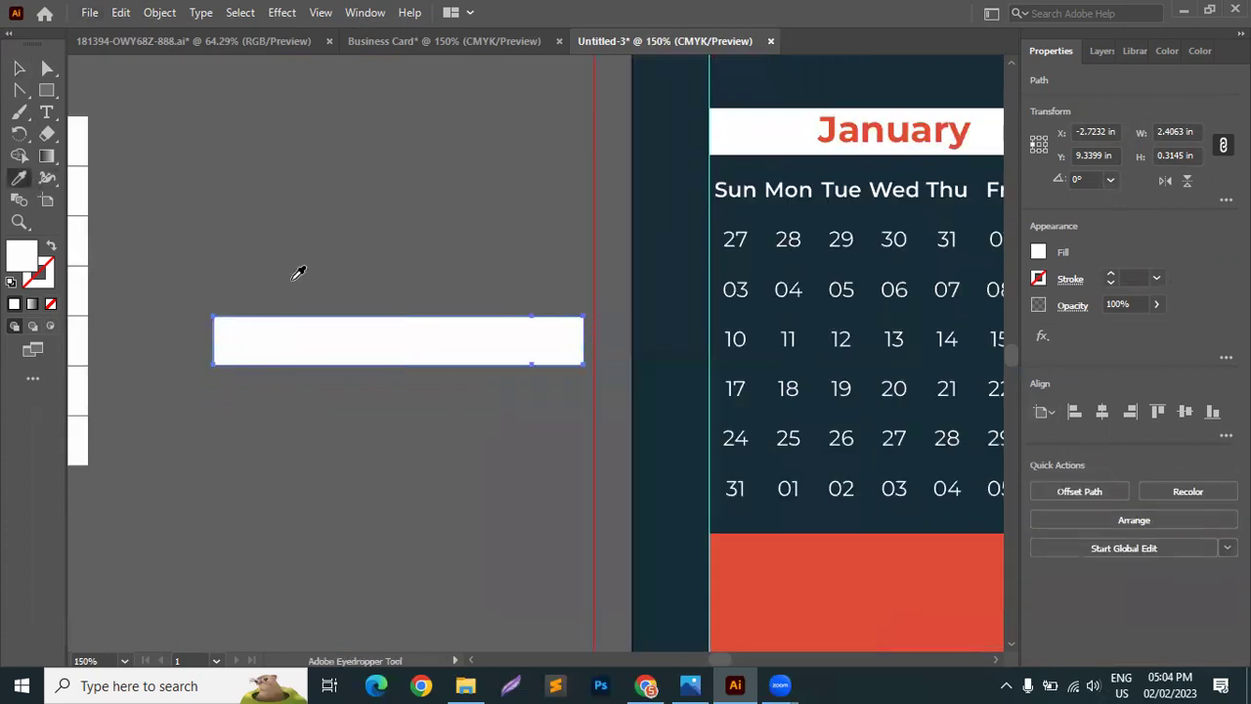
click(788, 597)
click(19, 68)
scroll(246, 259, down, 1)
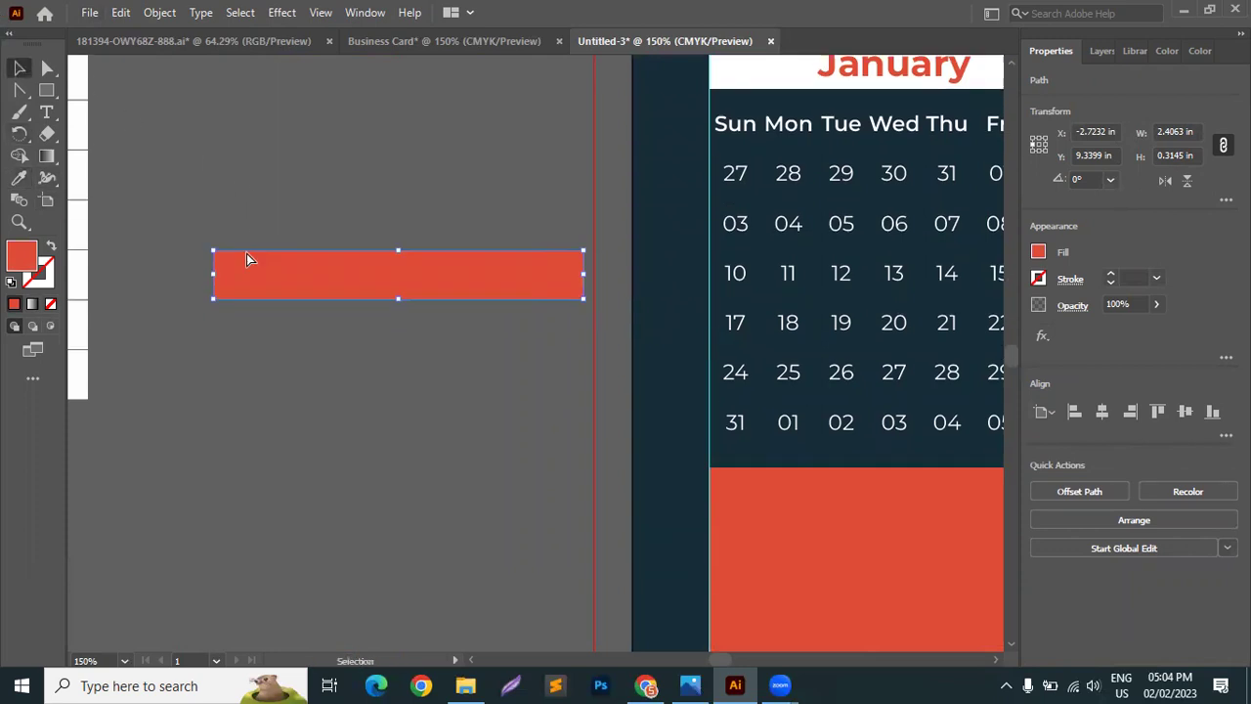
scroll(246, 259, right, 1)
Move the red bar onto the January weekday row and send it behind the Sun–Sat text.
drag(302, 279, 794, 127)
shift+click(779, 184)
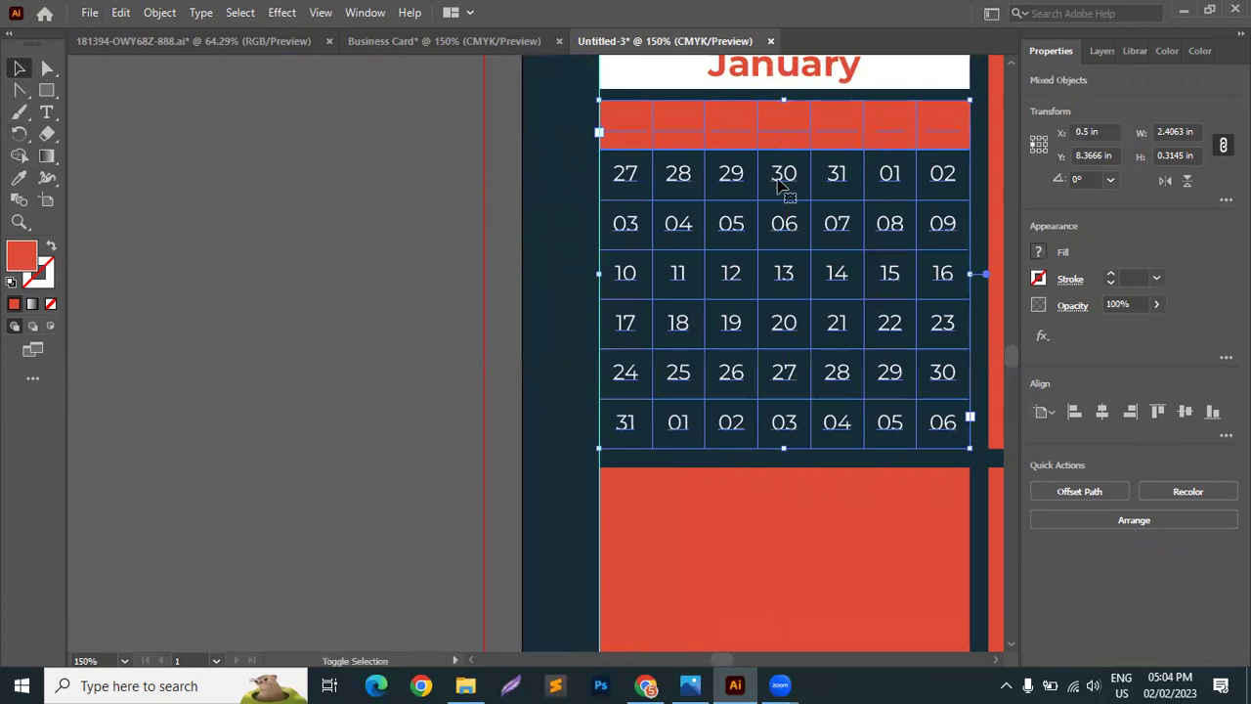
click(358, 221)
click(726, 137)
key(a)
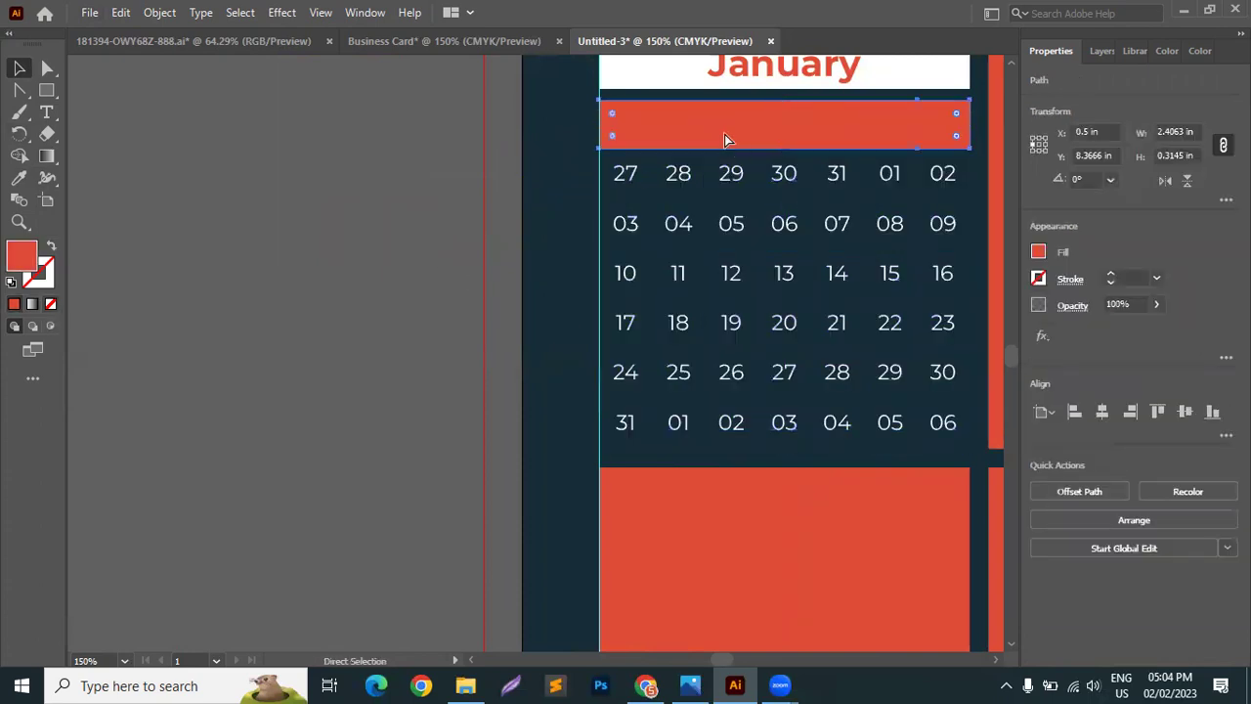
key(ctrl+equal)
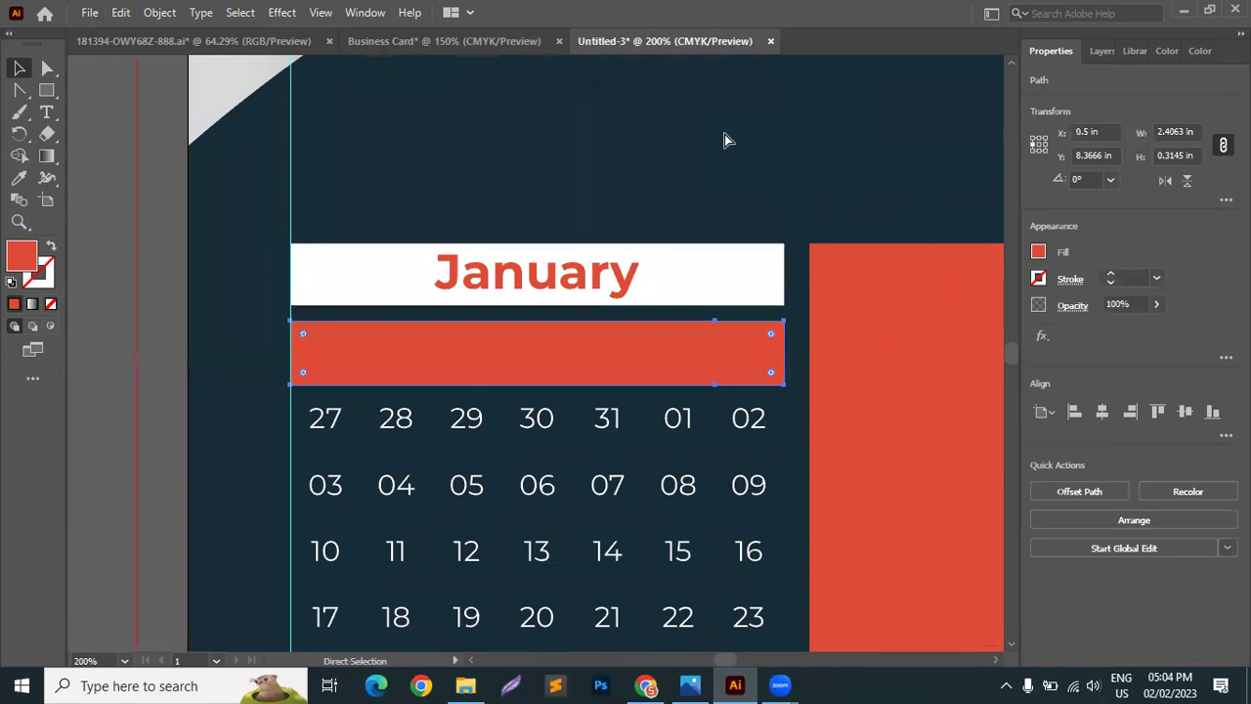
key(ctrl+bracketleft)
key(v)
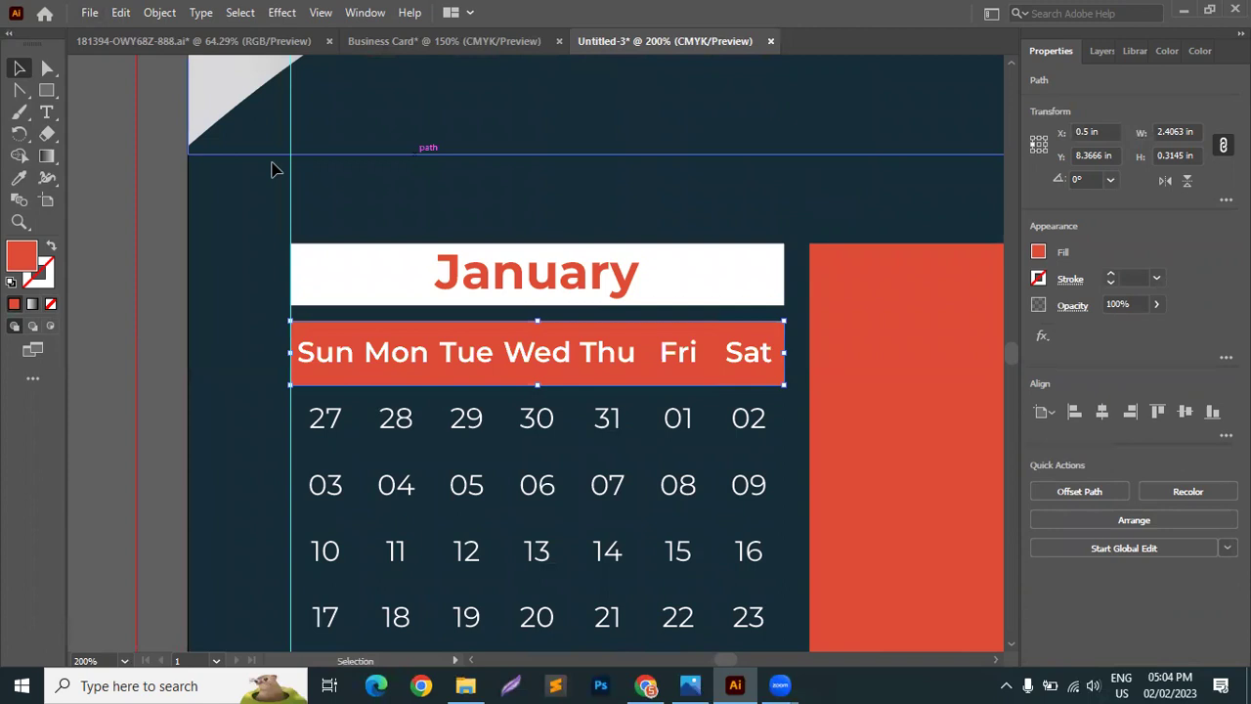
click(168, 166)
scroll(168, 166, down, 2)
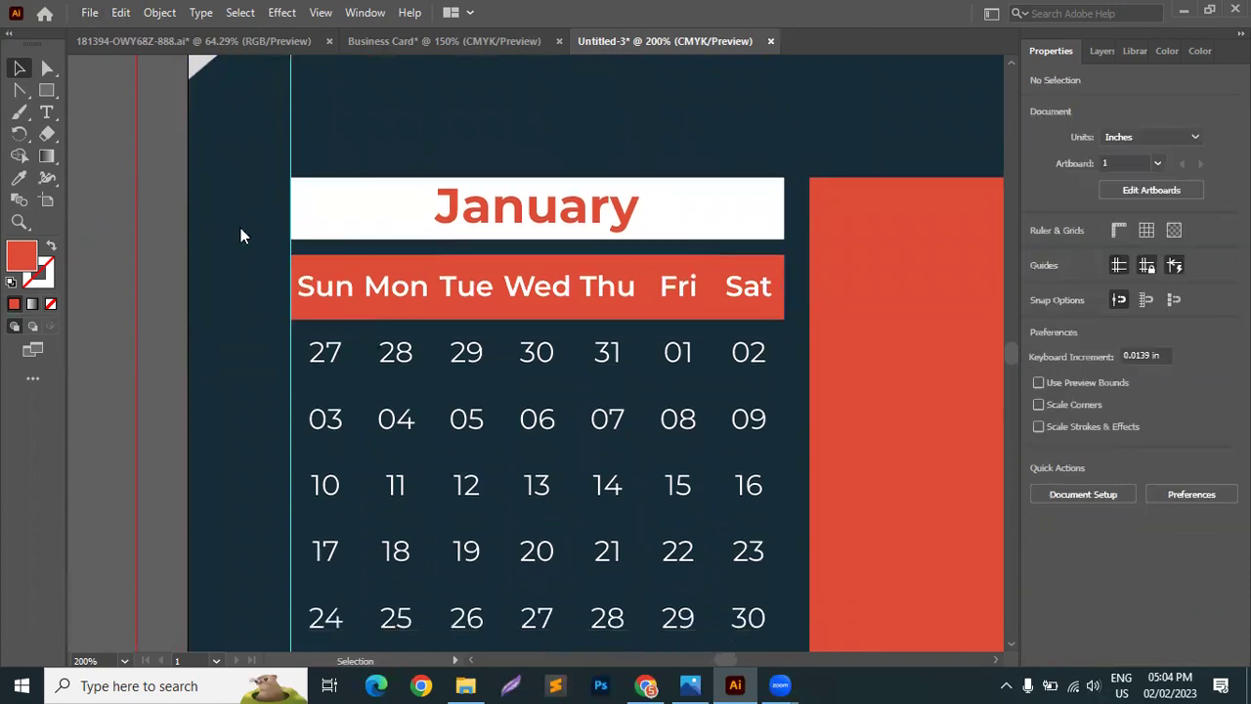
Select only January's weekday bar and sample the white and navy colours onto it with the Eyedropper.
scroll(246, 233, down, 3)
click(39, 117)
scroll(123, 172, up, 3)
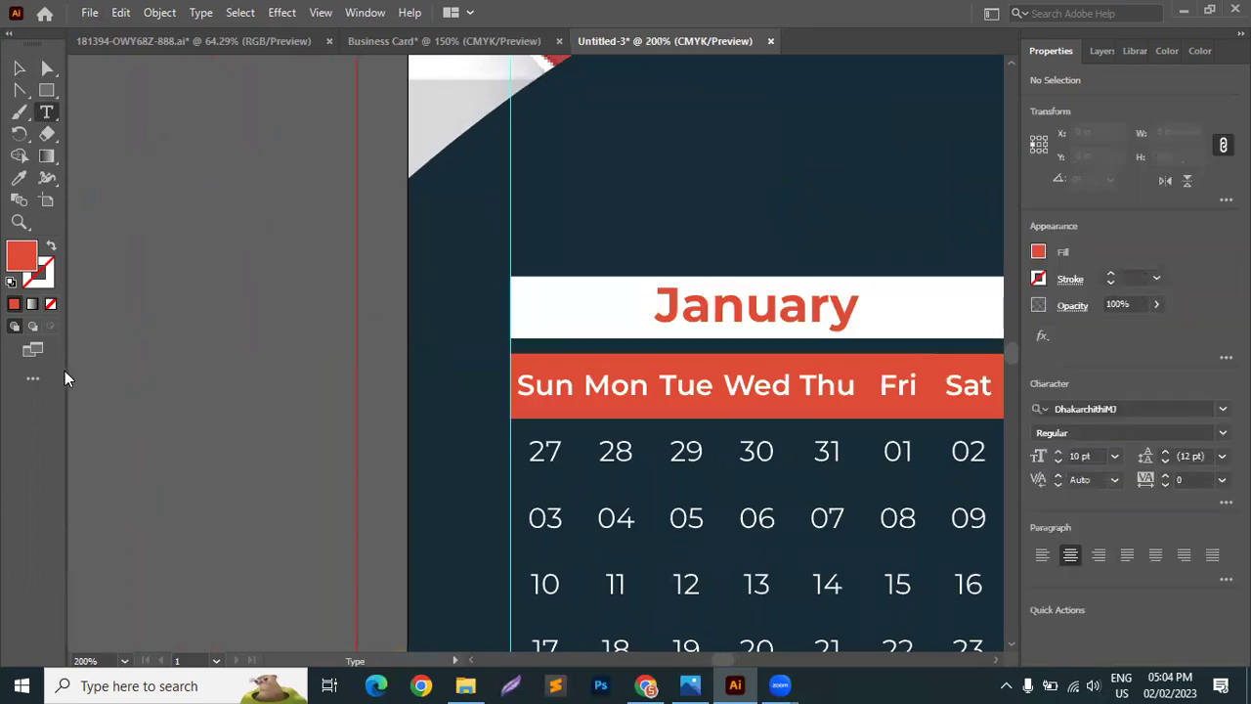
scroll(69, 376, right, 5)
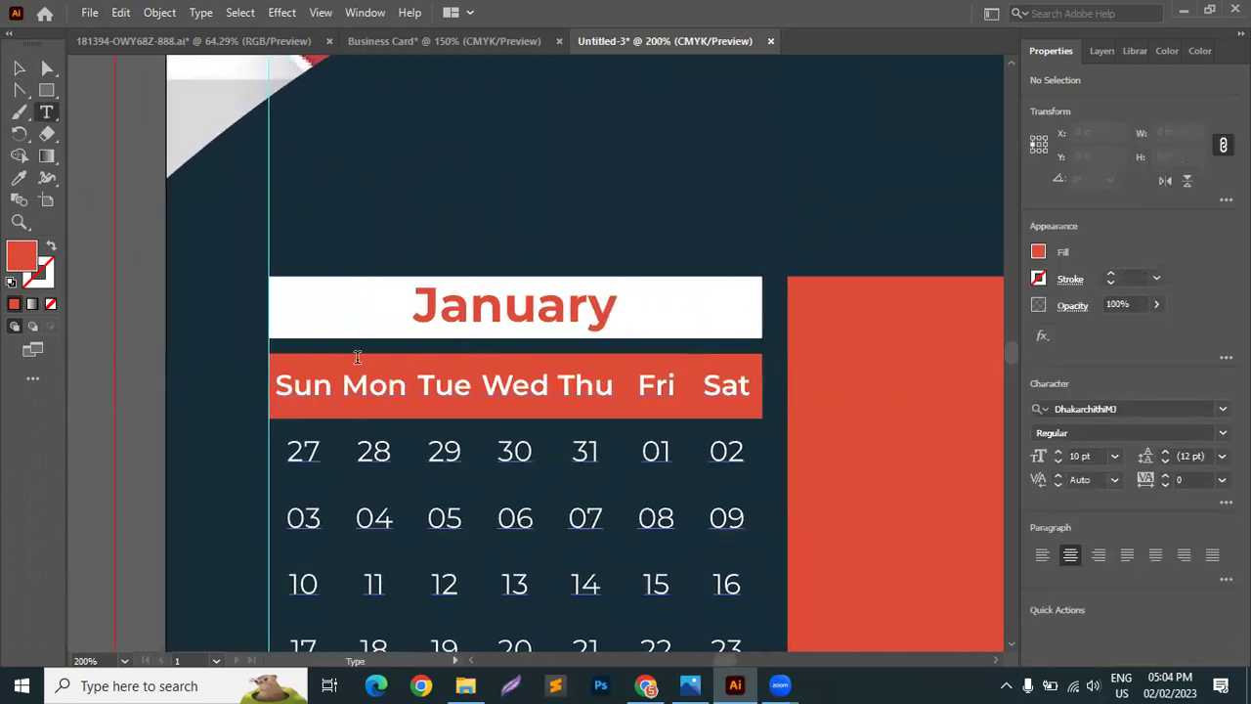
click(19, 67)
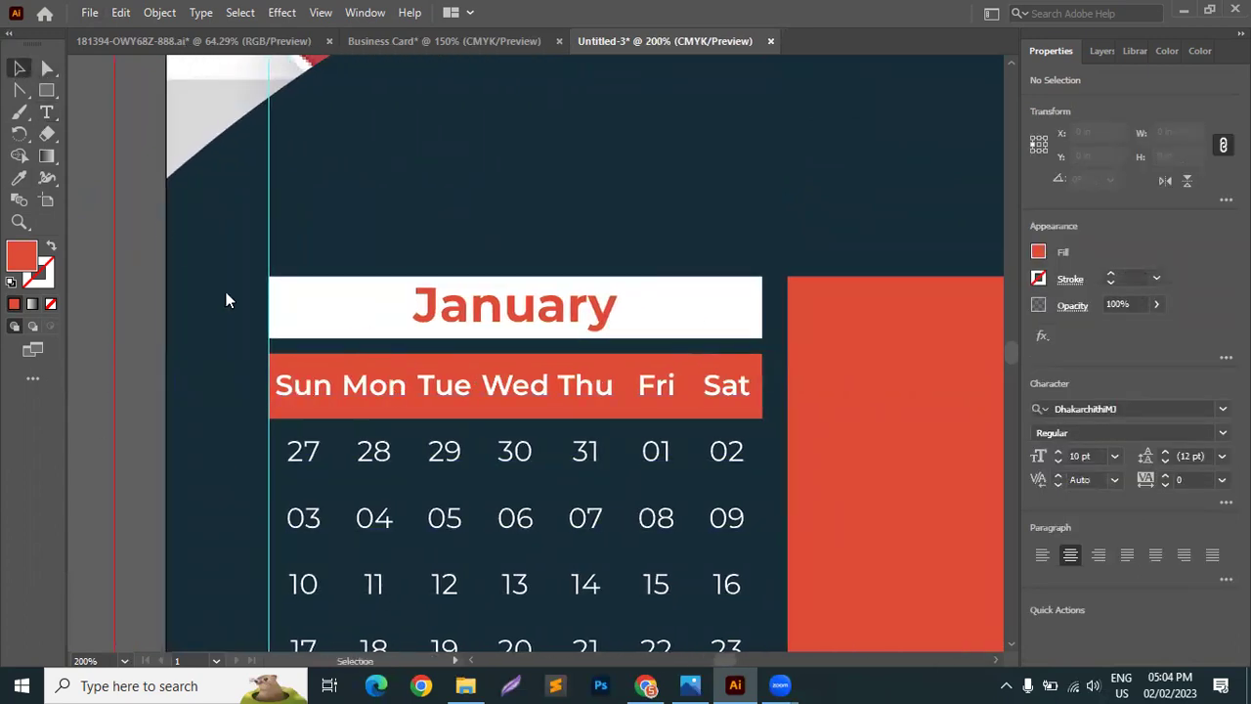
click(303, 357)
click(299, 365)
click(299, 365)
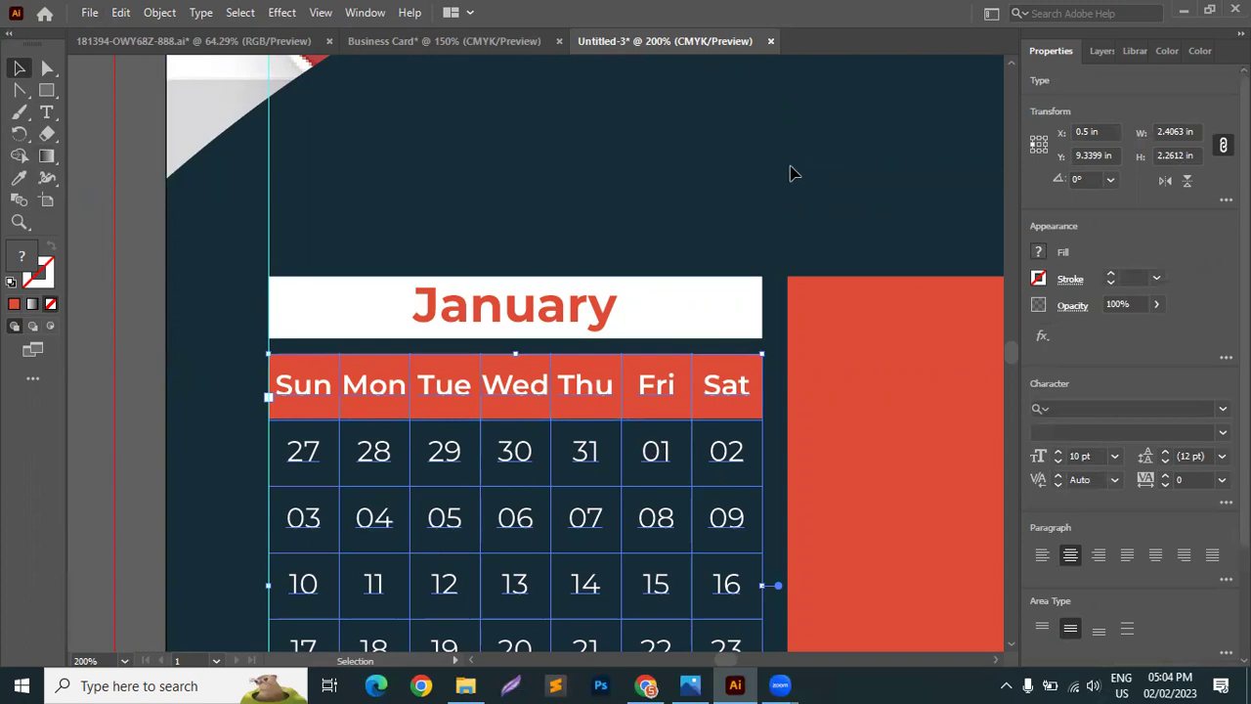
click(767, 358)
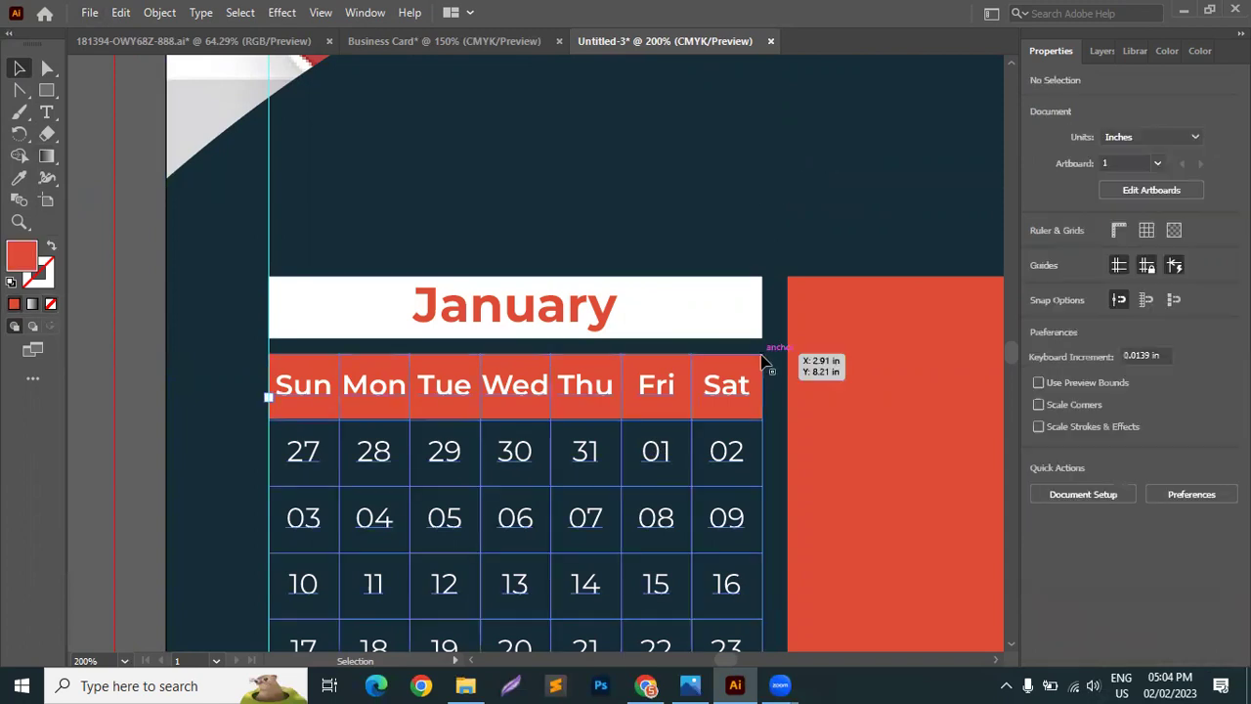
click(770, 356)
click(772, 423)
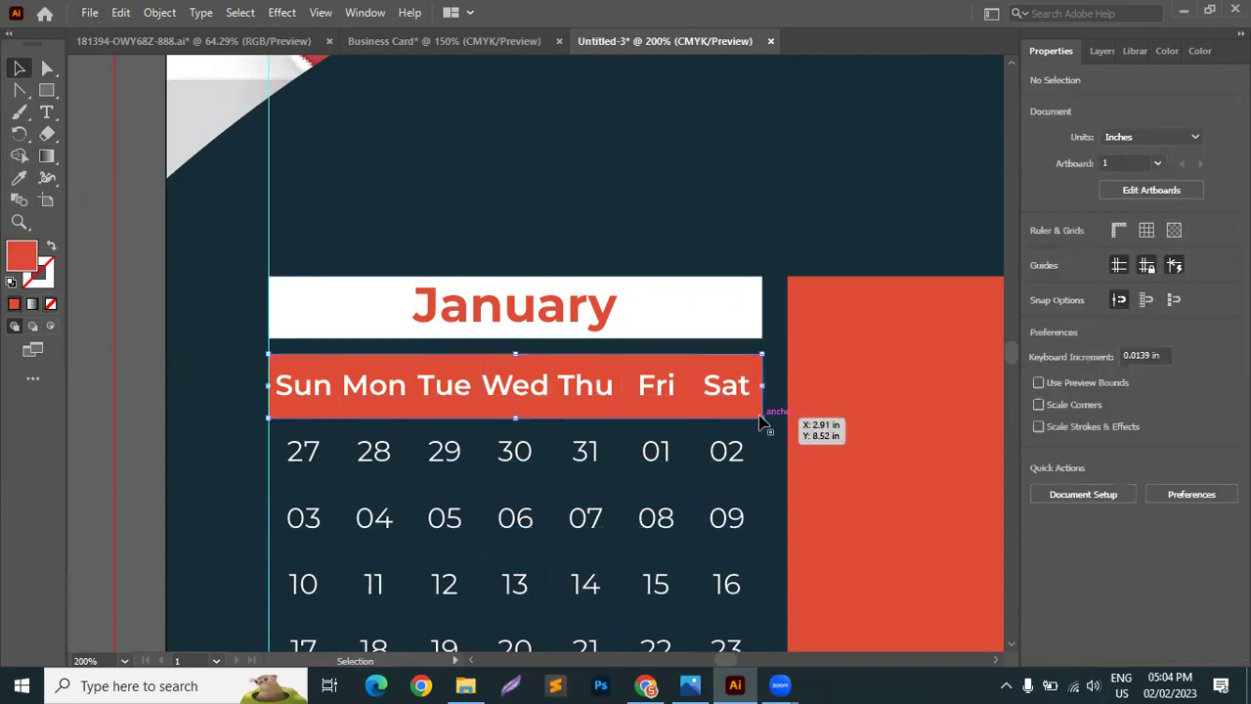
click(753, 413)
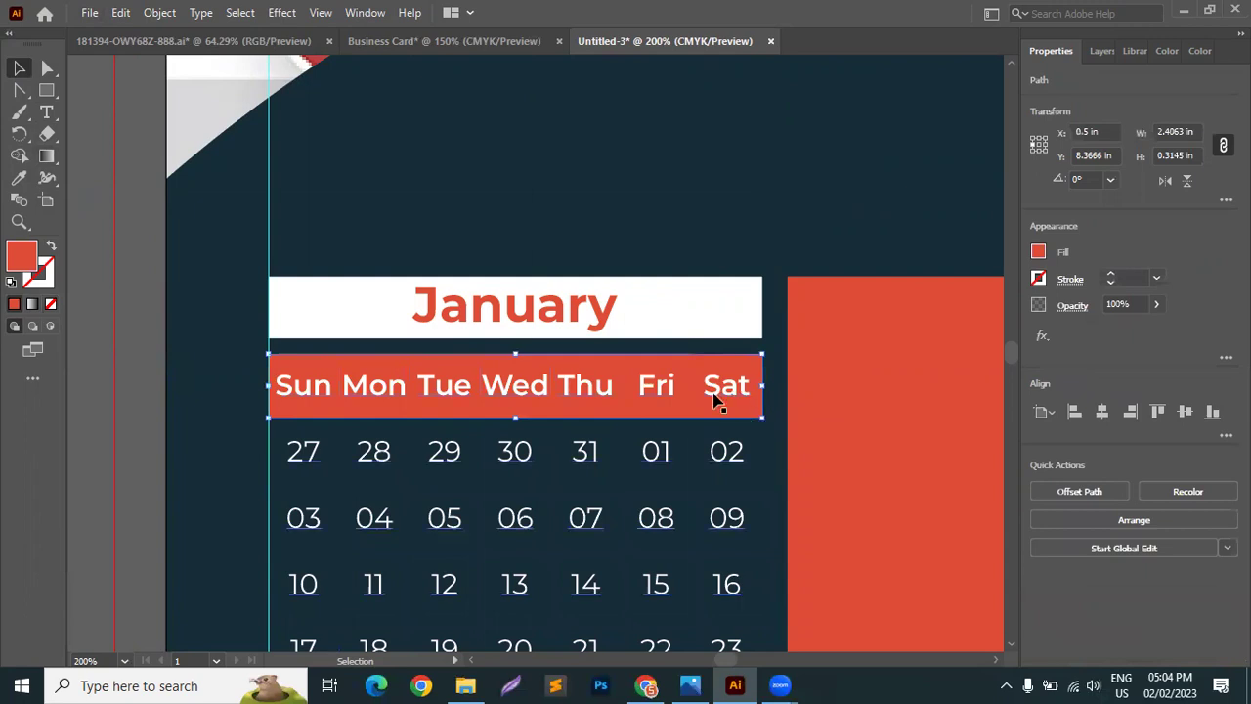
click(20, 176)
click(382, 290)
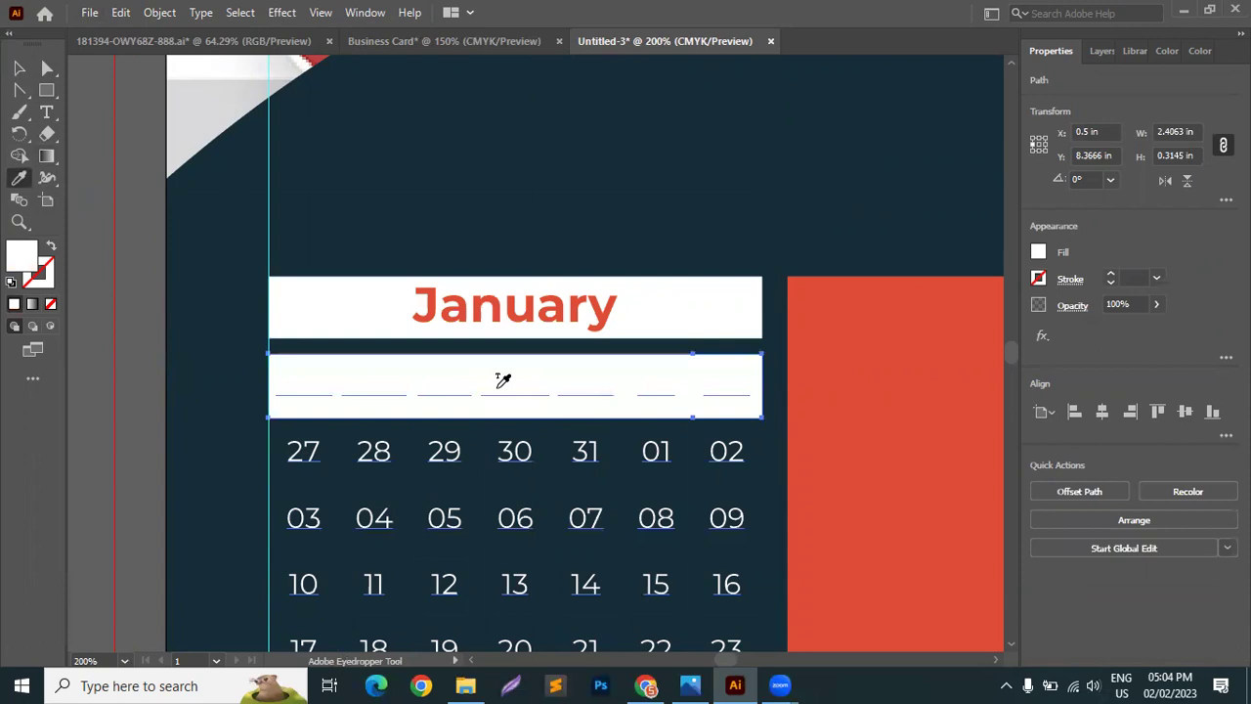
click(637, 188)
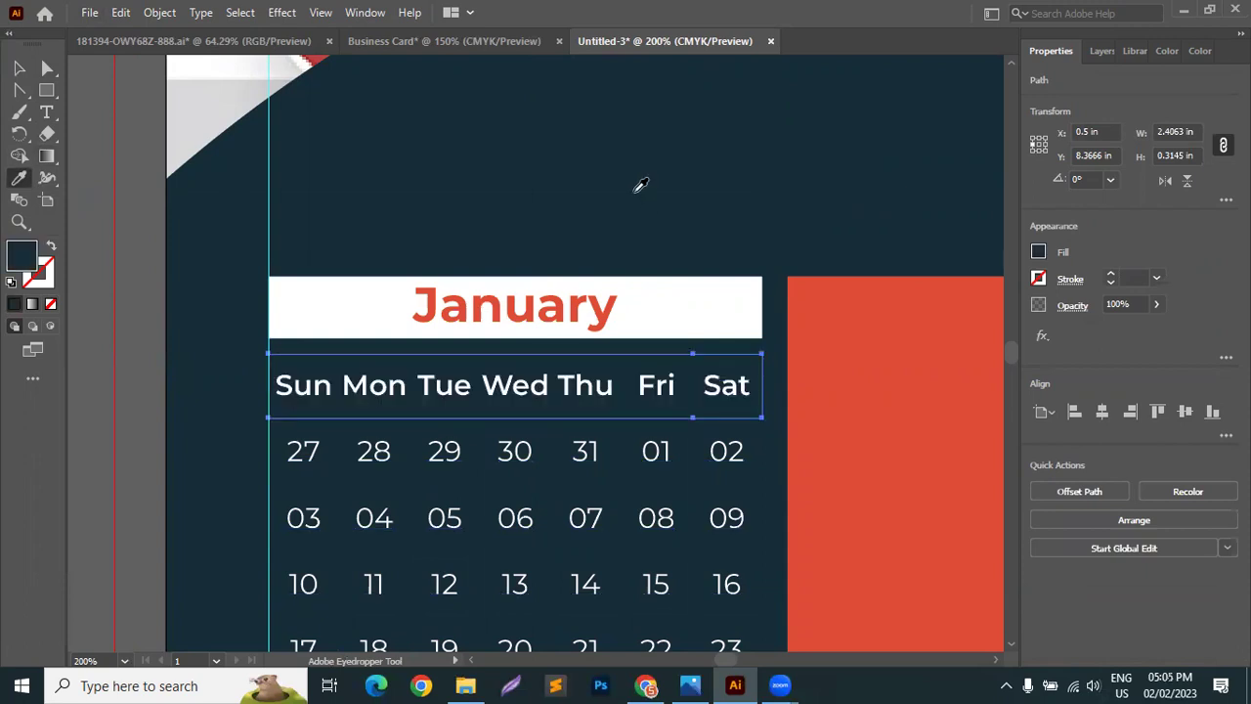
Give the day-header box a white stroke using the Color Picker.
click(16, 303)
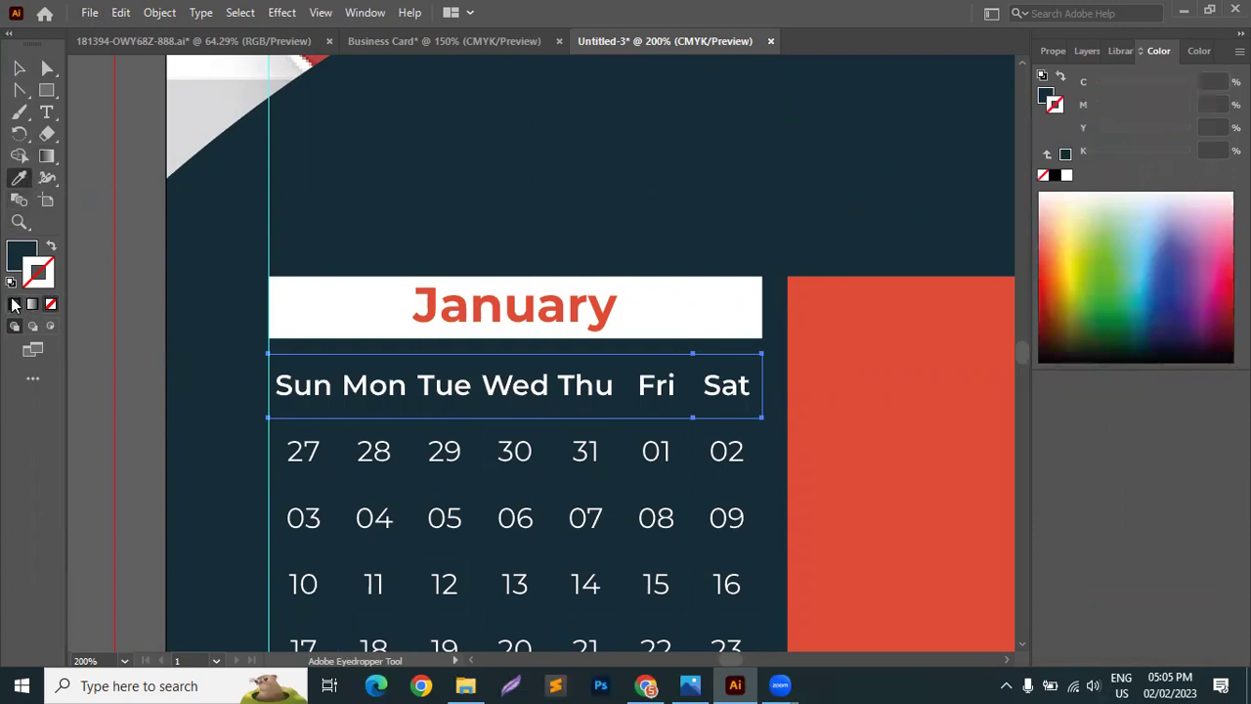
click(13, 304)
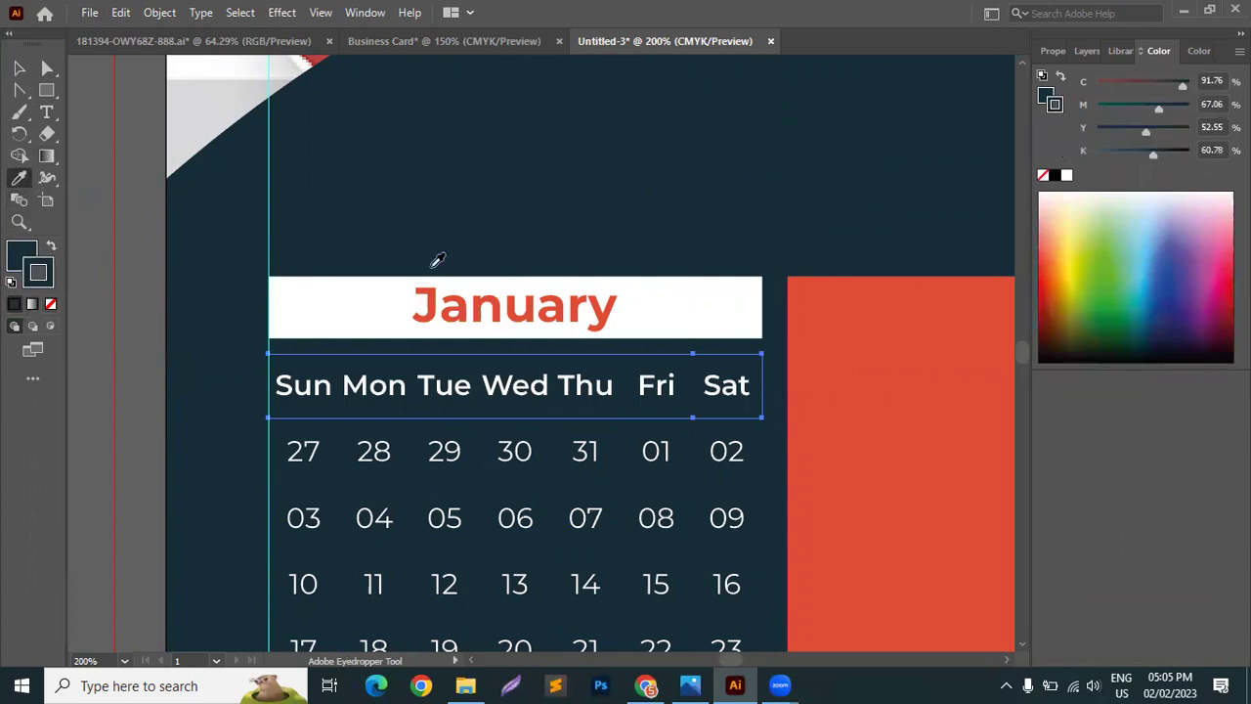
double_click(27, 282)
drag(753, 167, 724, 129)
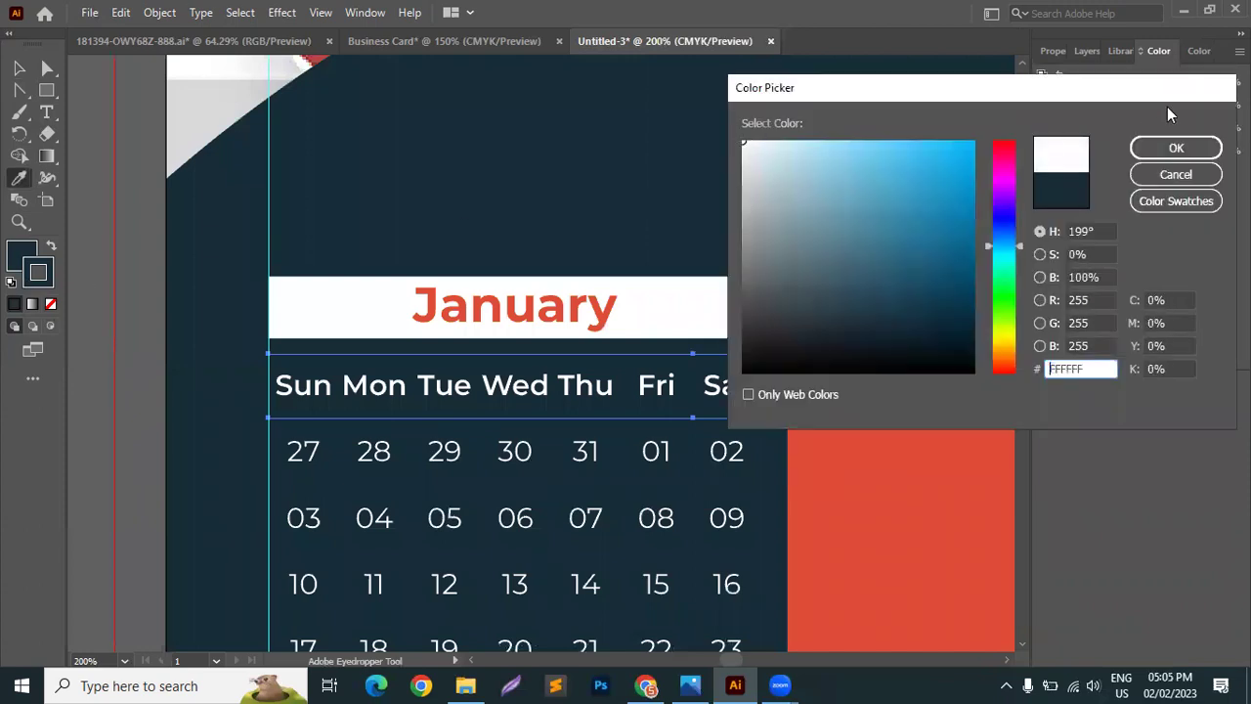
click(1176, 147)
Swap the day header's fill and stroke (Shift+X) so the box is filled red.
click(20, 69)
click(183, 129)
key(ctrl+1)
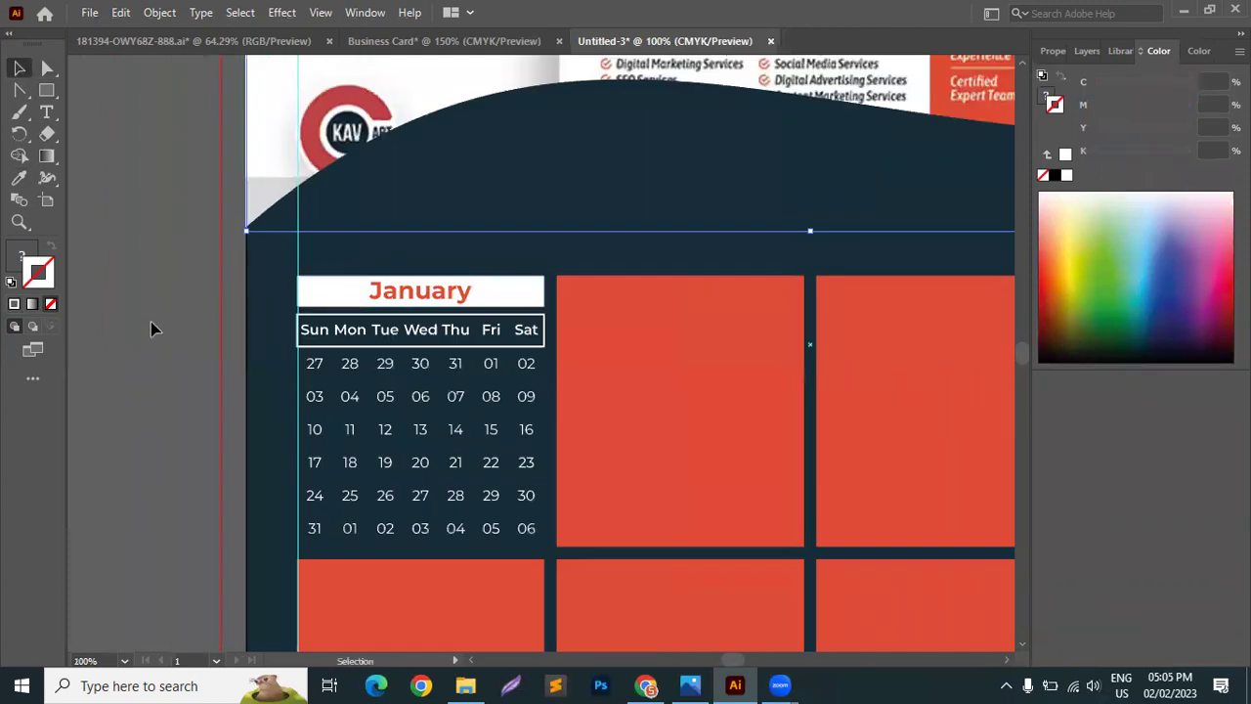
key(ctrl+z)
key(shift+x)
key(ctrl+z)
click(205, 301)
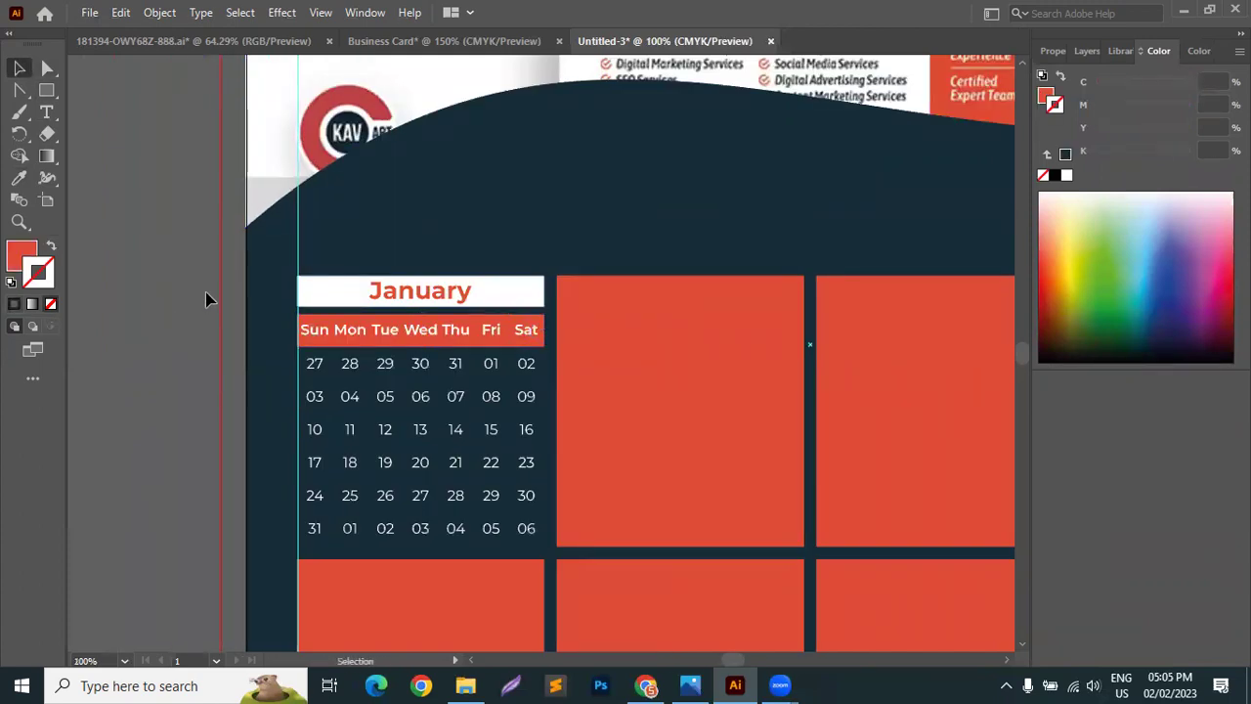
scroll(453, 290, up, 2)
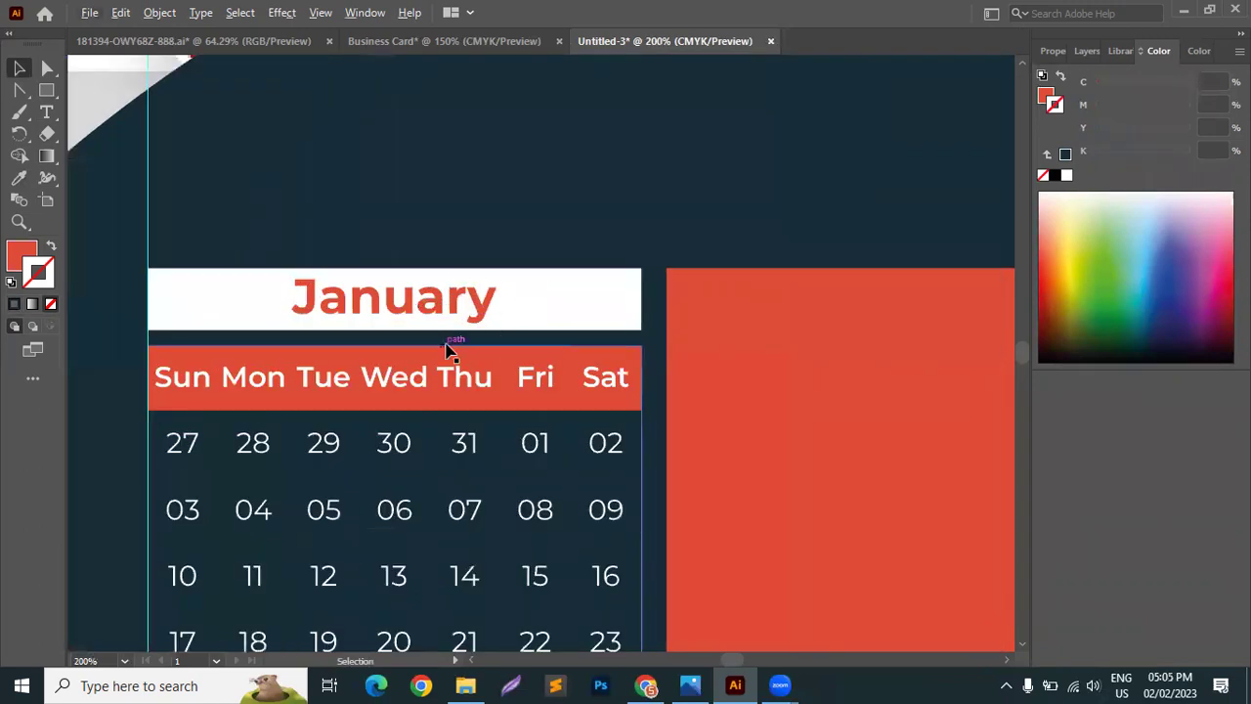
scroll(447, 341, down, 2)
scroll(496, 339, down, 2)
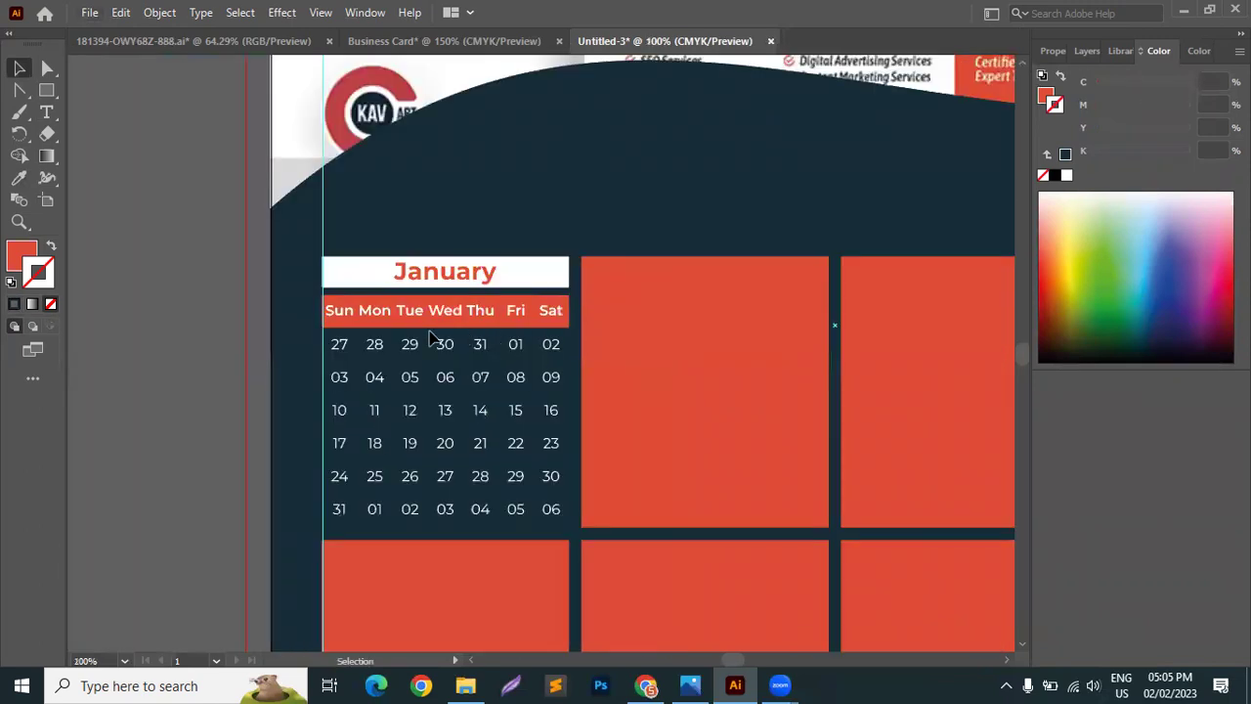
scroll(107, 201, down, 1)
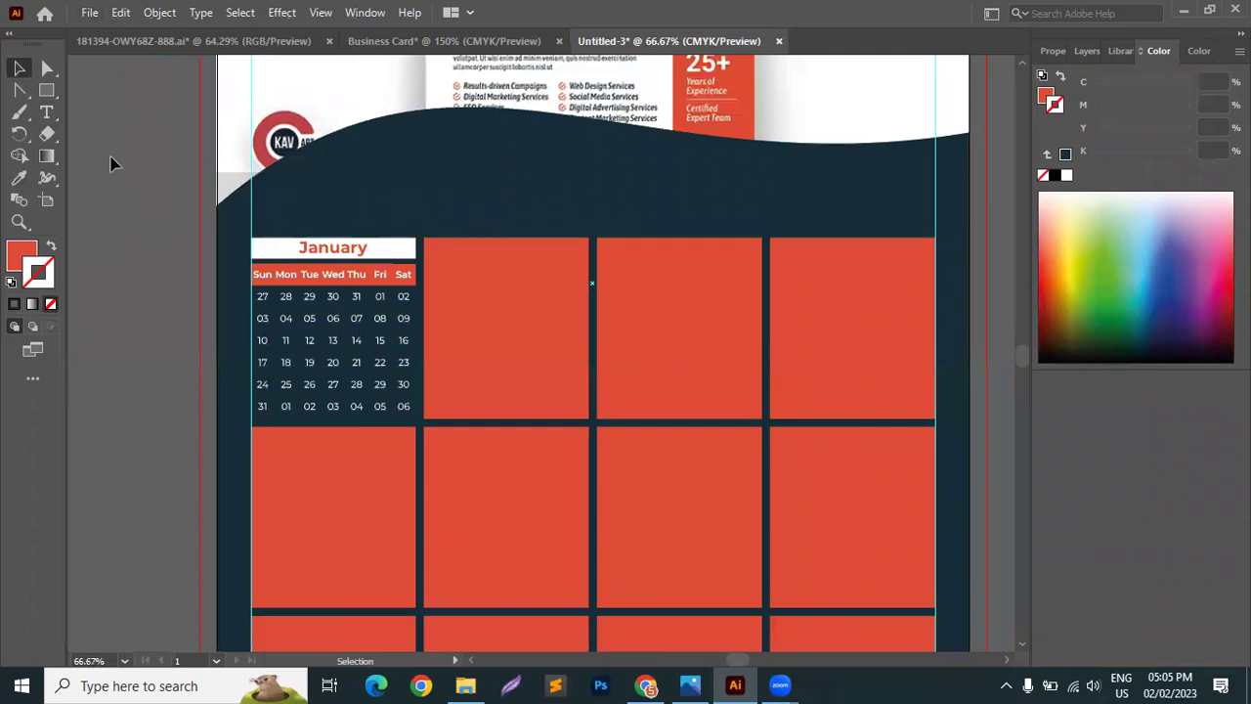
scroll(376, 281, up, 3)
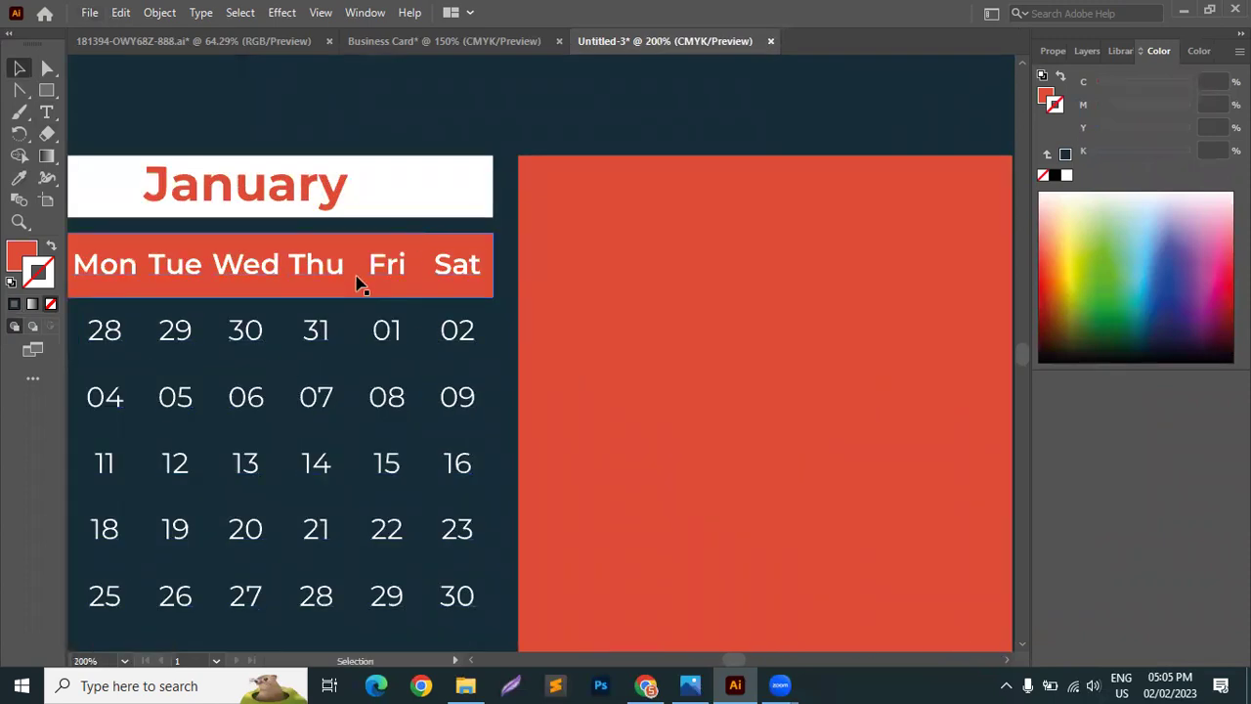
scroll(502, 257, down, 2)
scroll(495, 256, down, 2)
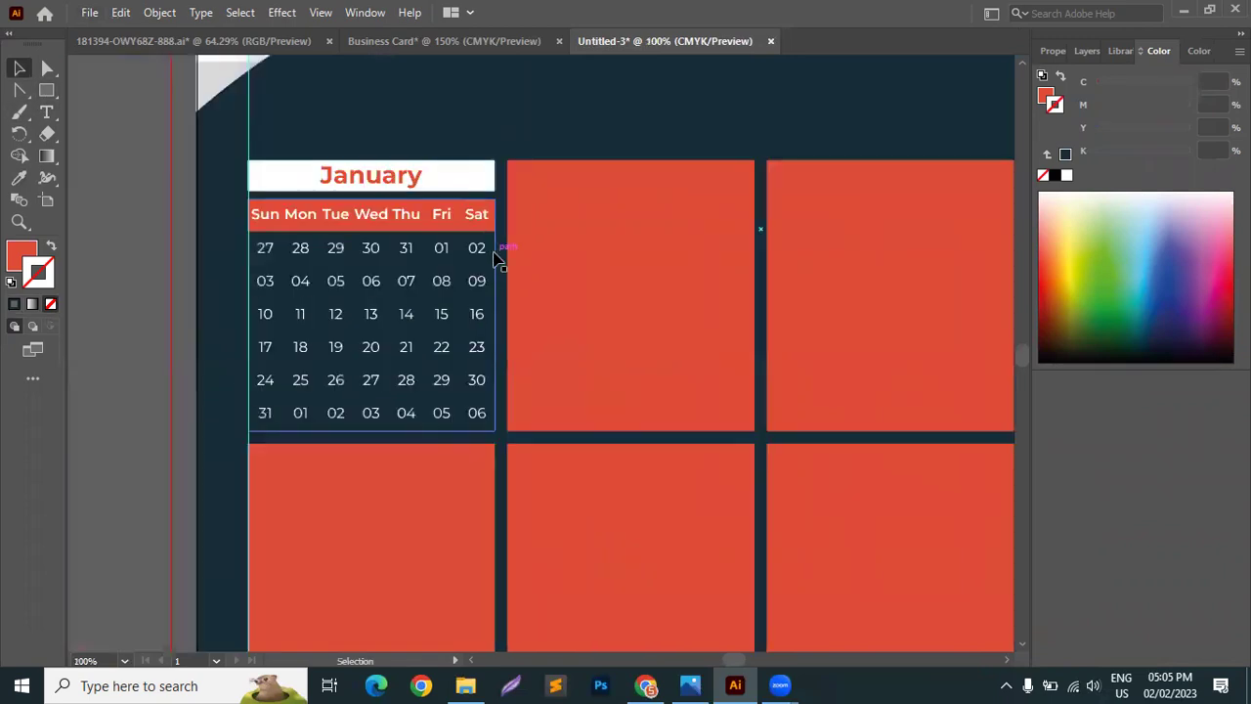
scroll(495, 256, down, 1)
scroll(287, 268, down, 2)
Drag the small white square from beside the artboard onto January's Fri header cell.
click(167, 245)
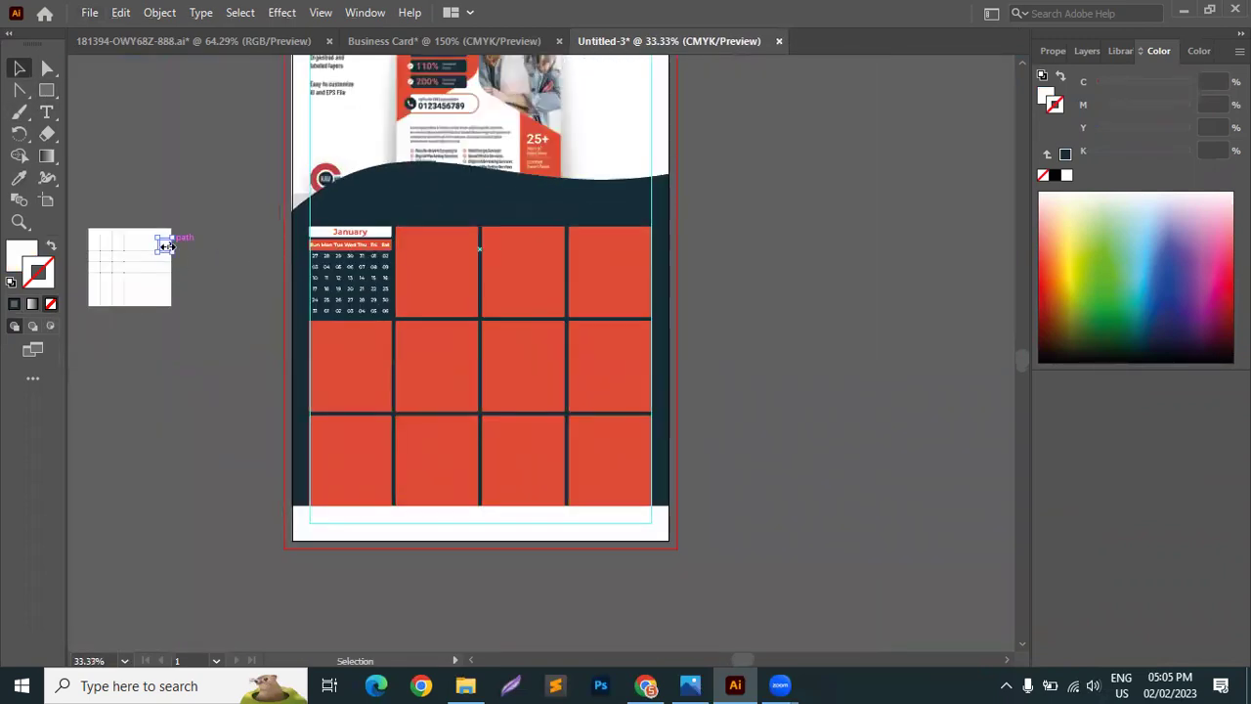
scroll(167, 245, up, 5)
drag(167, 245, 613, 293)
scroll(613, 293, right, 3)
drag(446, 301, 970, 247)
scroll(953, 254, right, 3)
scroll(760, 251, up, 5)
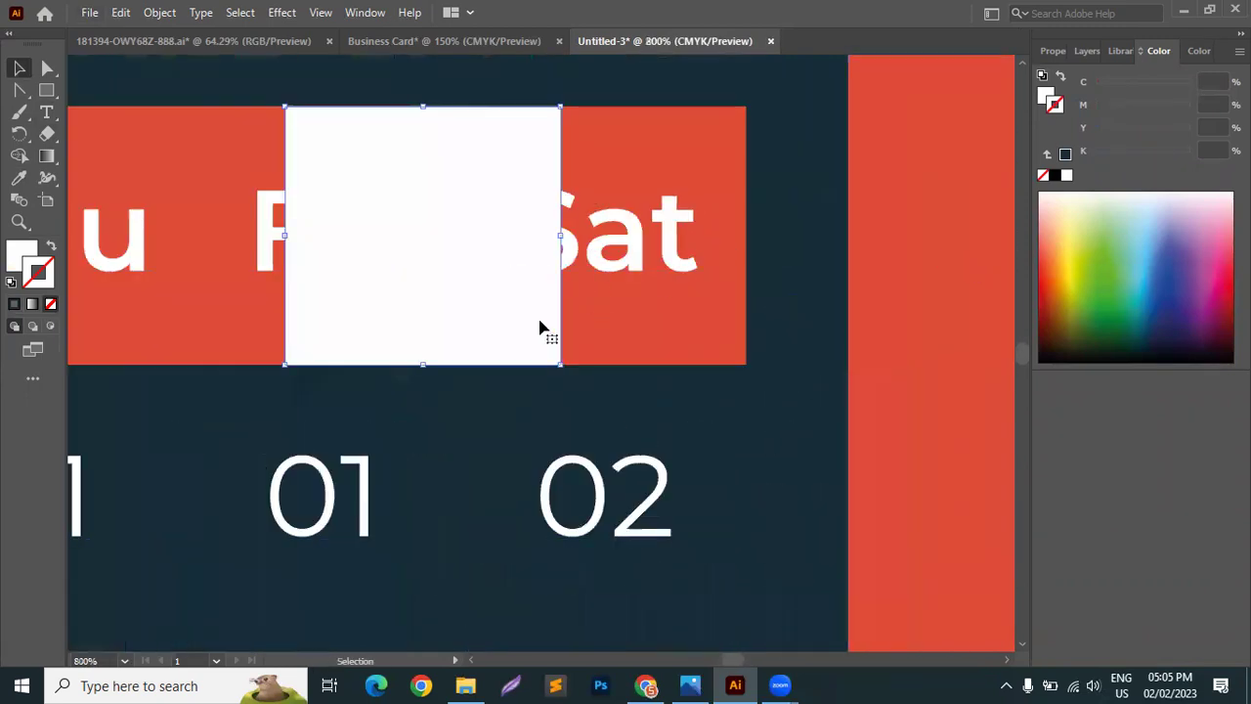
scroll(535, 307, down, 1)
drag(533, 307, 456, 307)
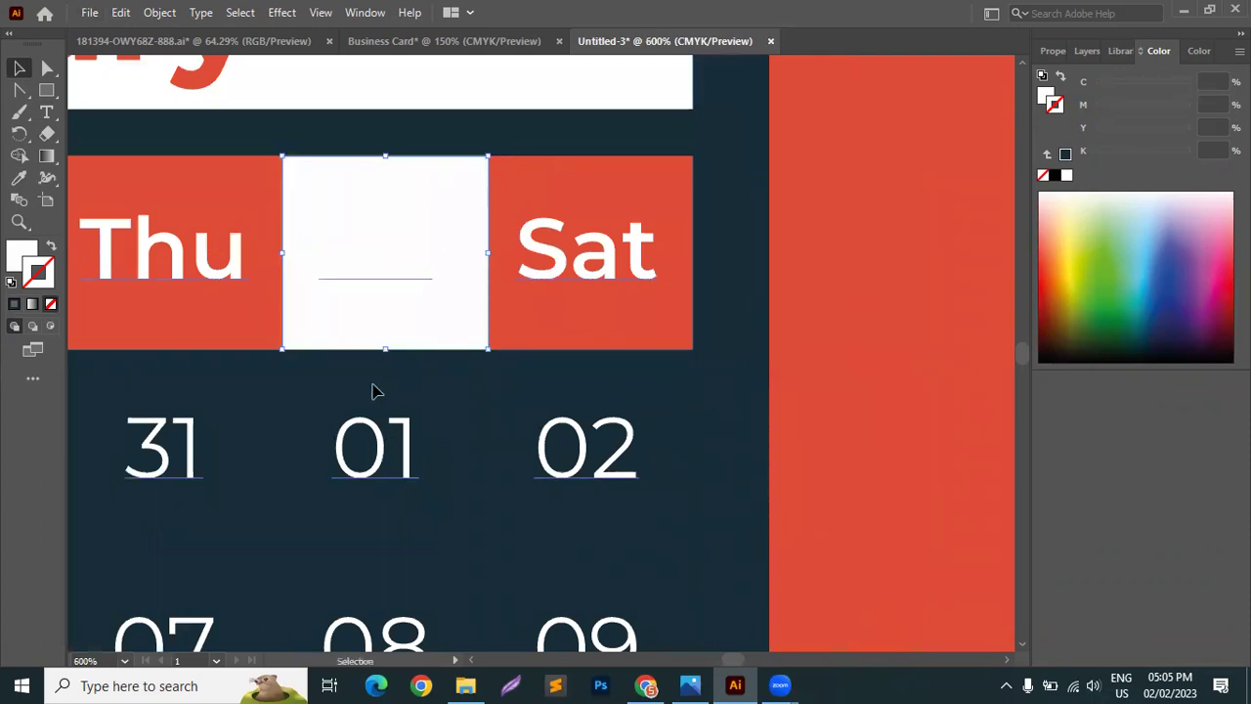
In Outline view (Ctrl+Y), reposition the white square exactly over the Fri cell.
key(a)
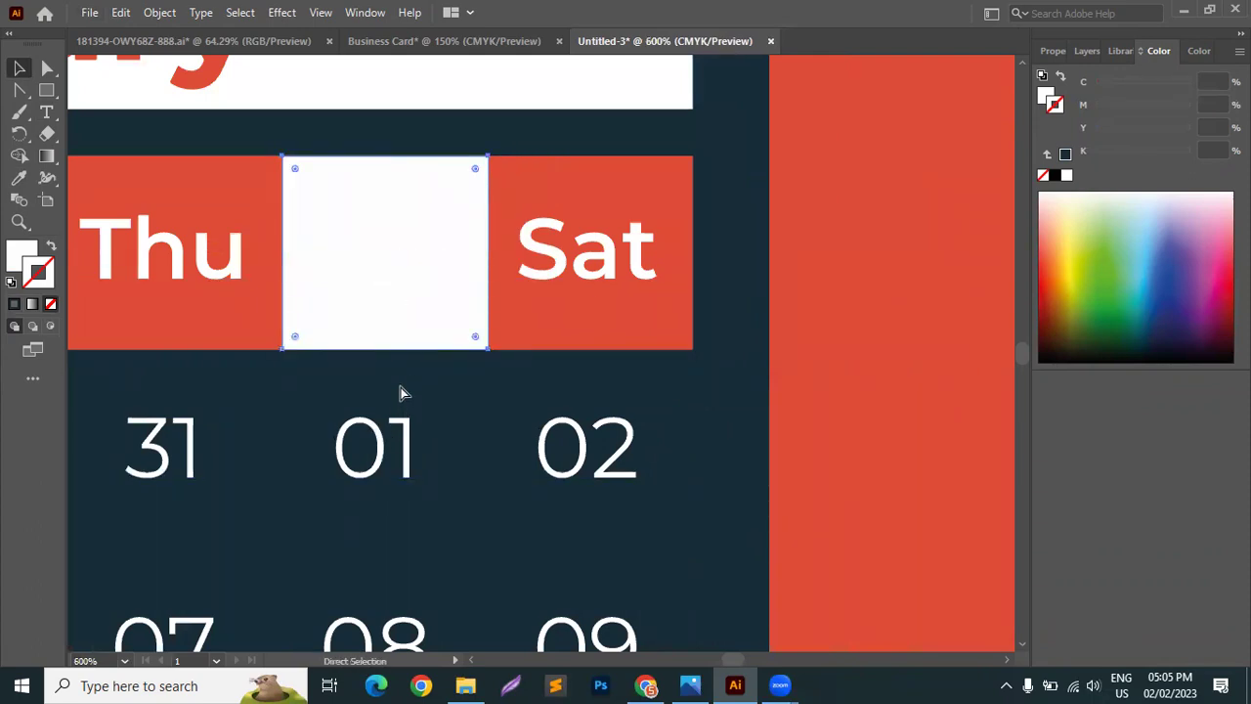
key(ctrl+y)
key(v)
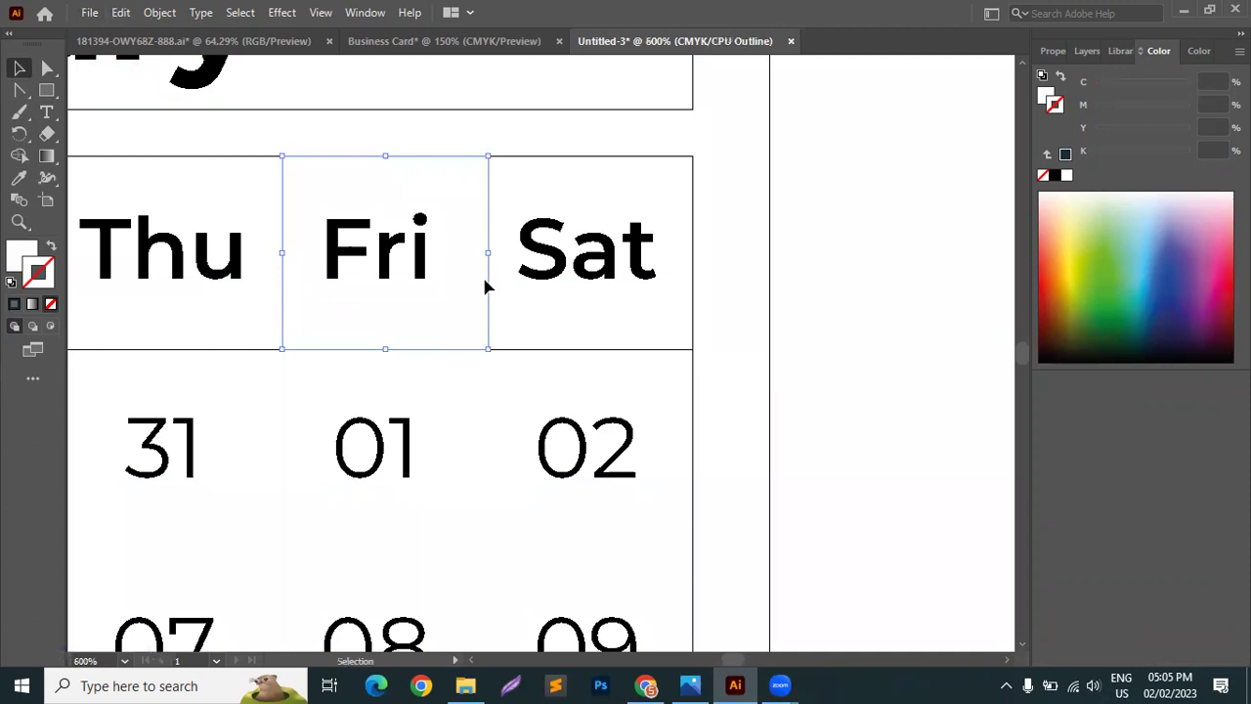
drag(489, 288, 453, 459)
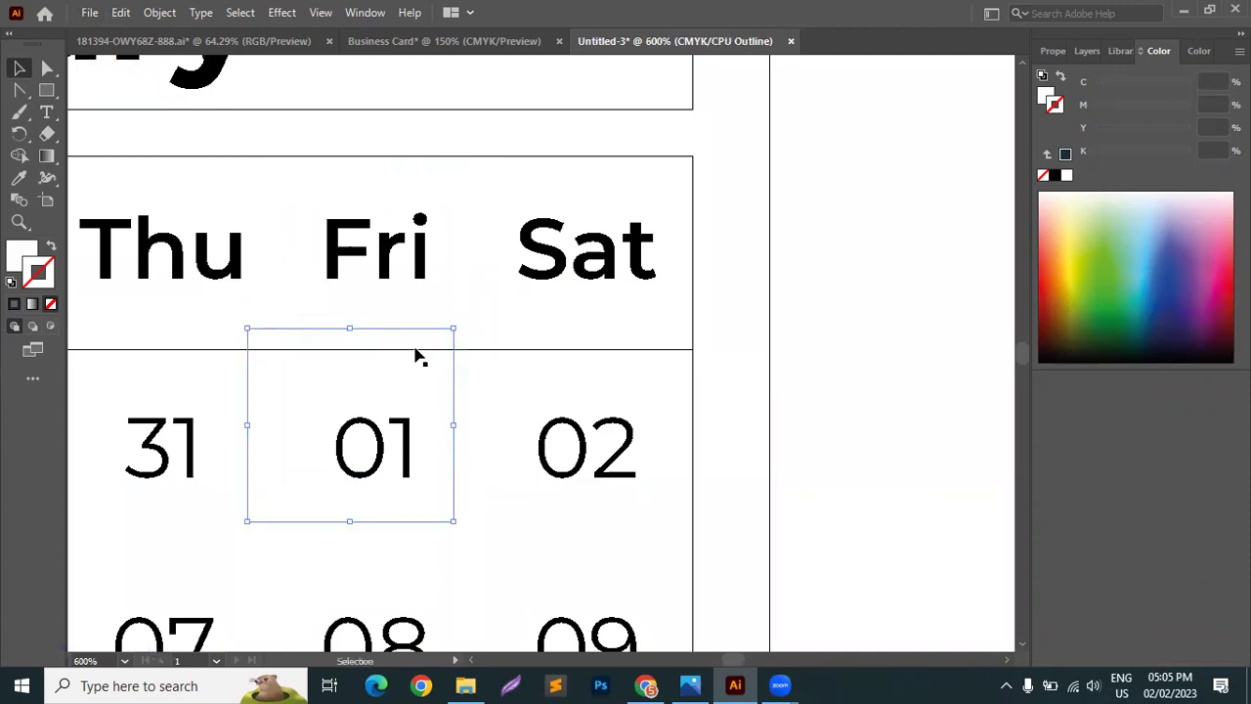
drag(415, 322, 440, 165)
click(497, 419)
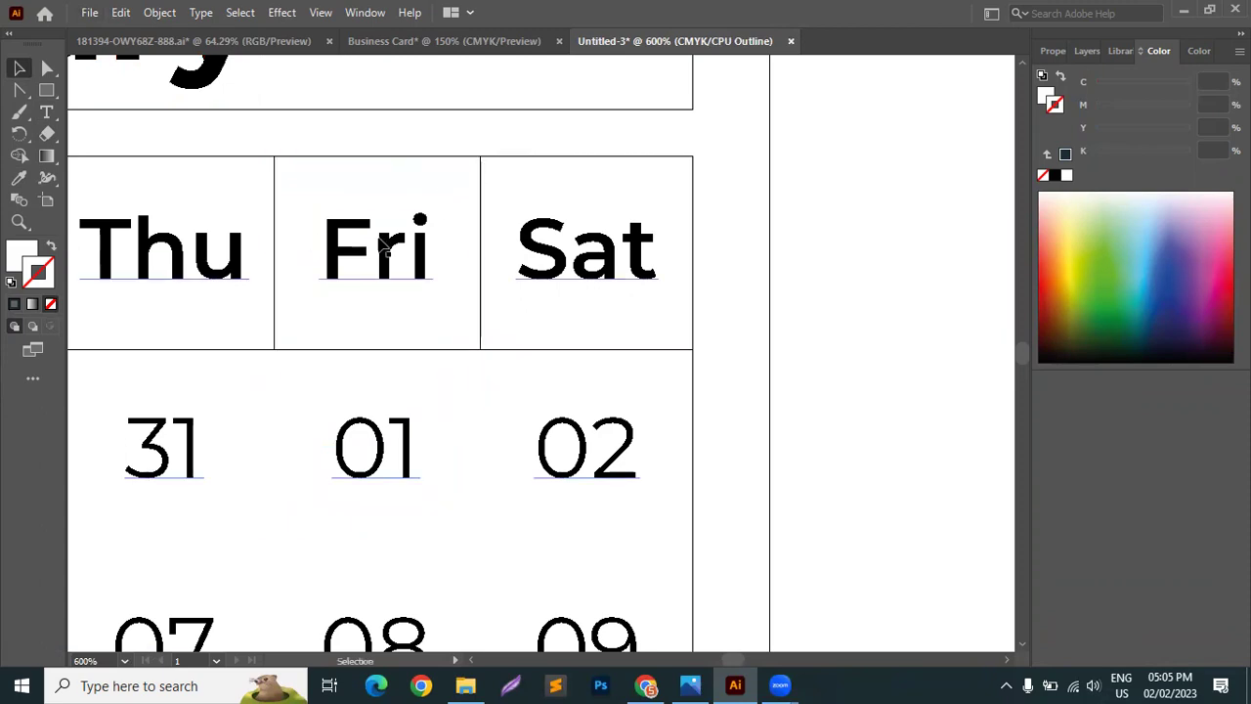
Shift the Thu/Fri divider line to line up with the square, then return to Preview.
click(376, 249)
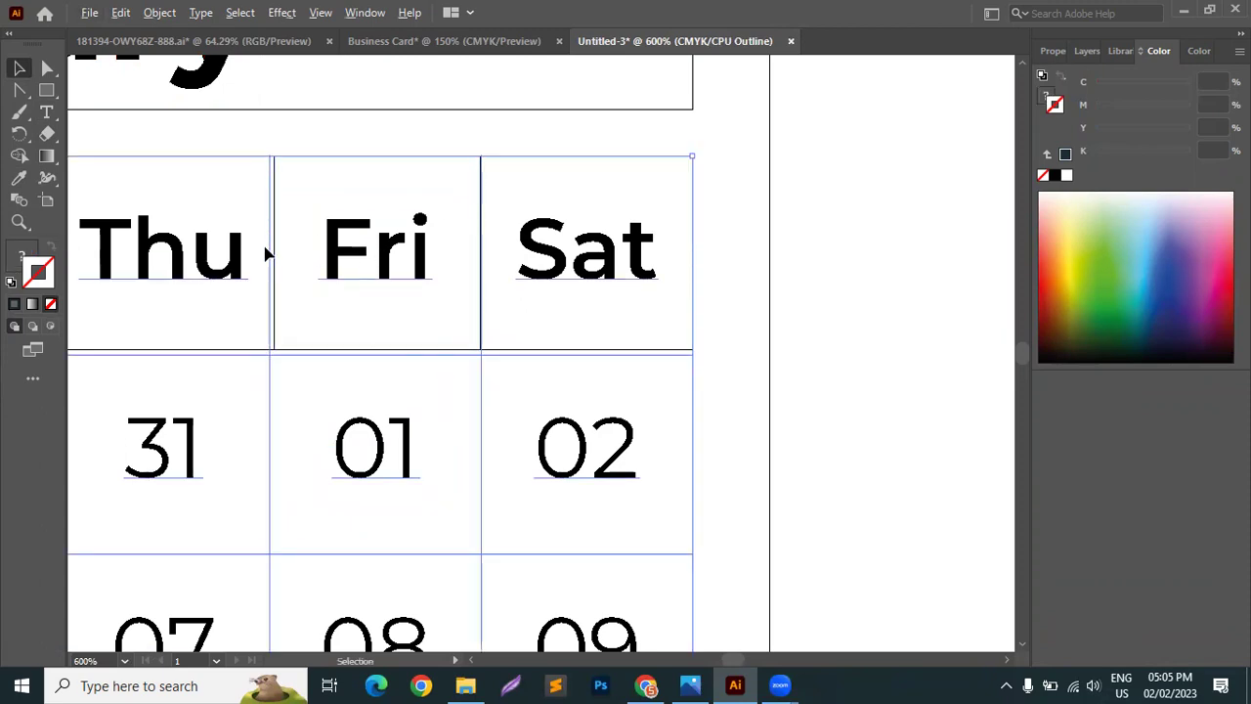
scroll(266, 251, up, 4)
click(277, 312)
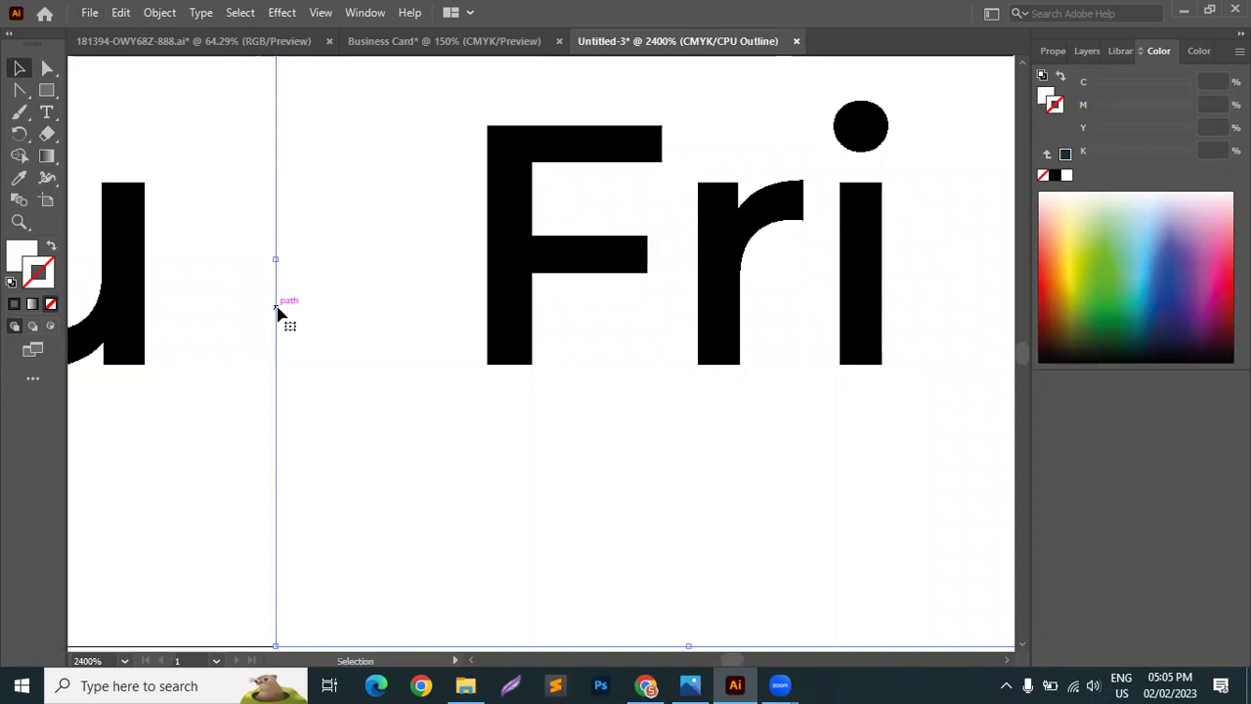
drag(275, 306, 258, 285)
click(372, 295)
click(492, 280)
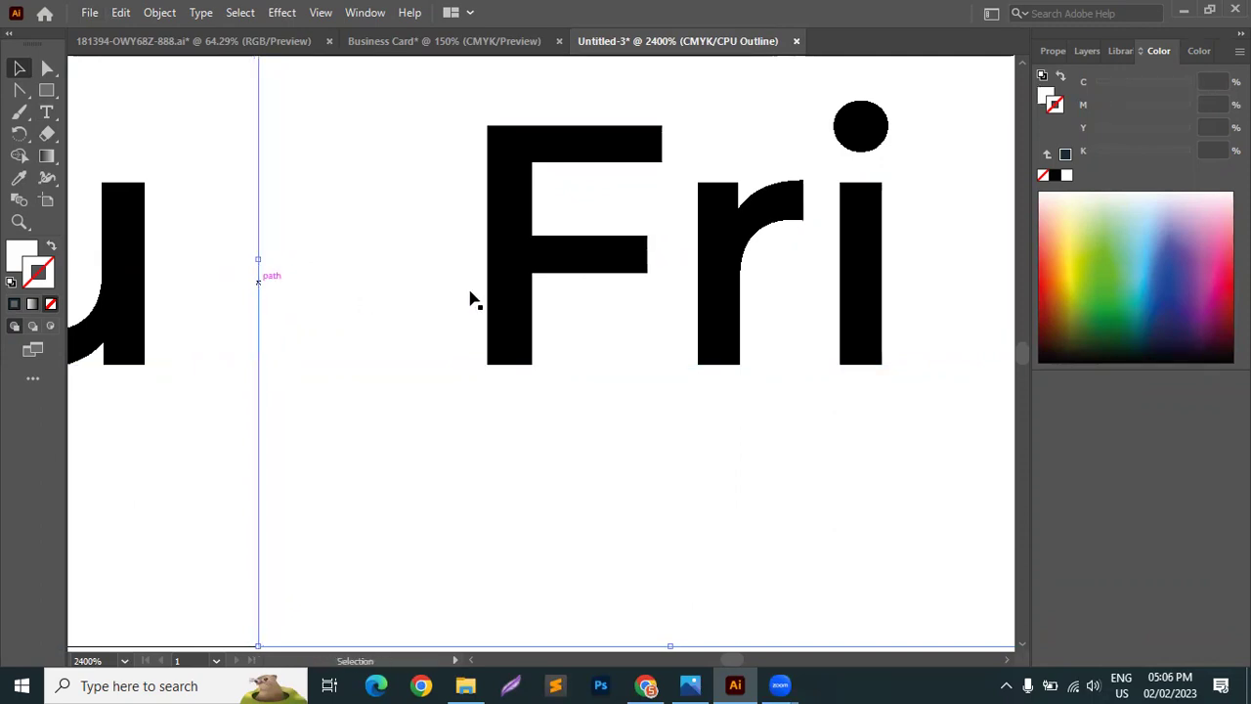
click(509, 290)
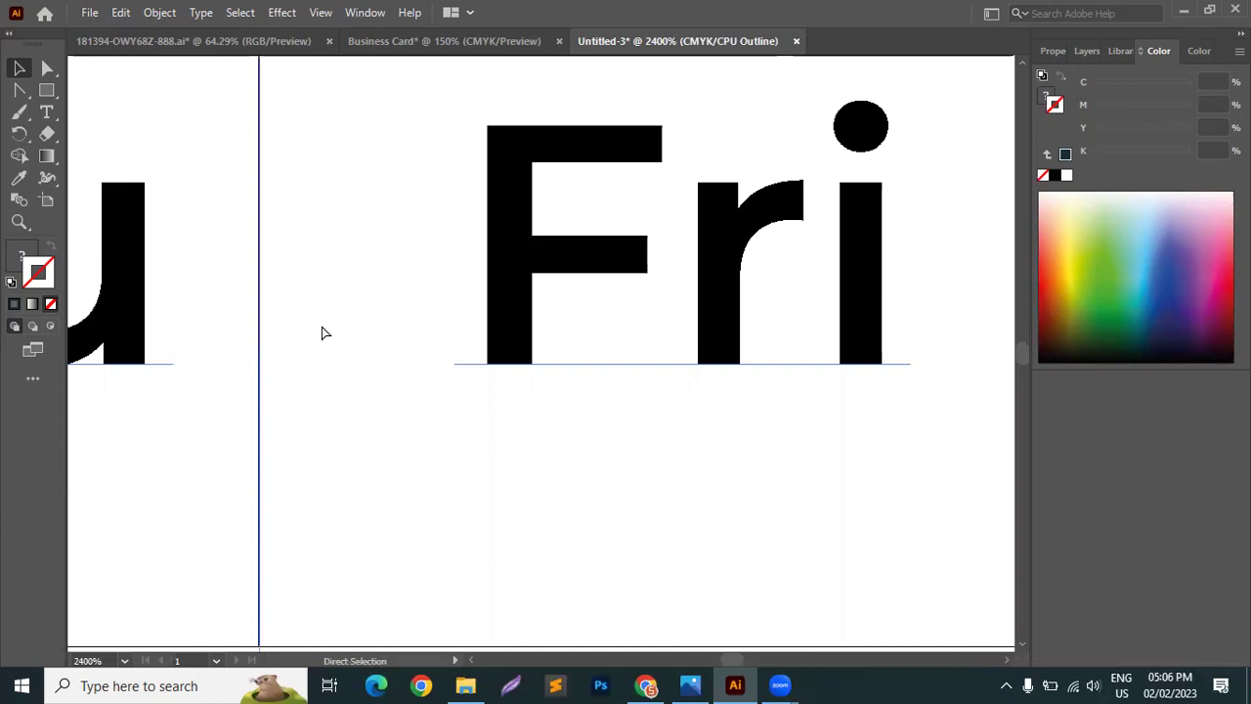
key(ctrl+y)
scroll(328, 352, down, 5)
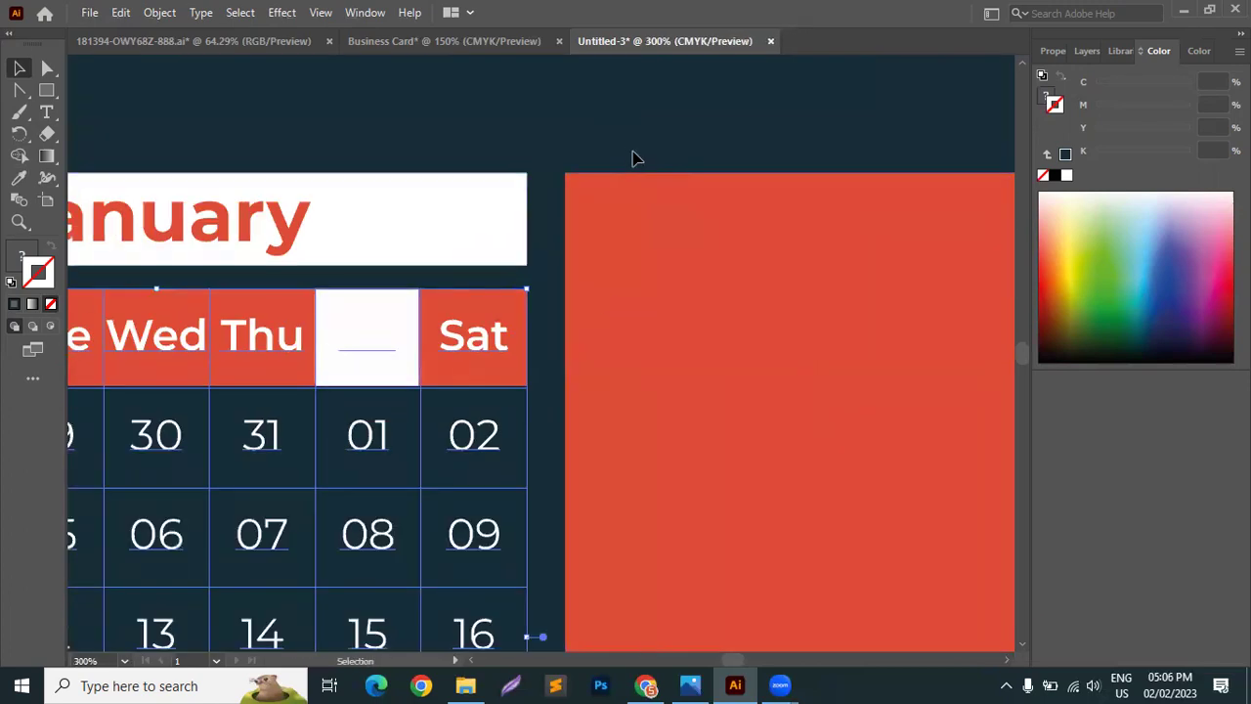
Sample the logo's red onto the Fri cell with the Eyedropper.
scroll(634, 156, down, 1)
key(ctrl)
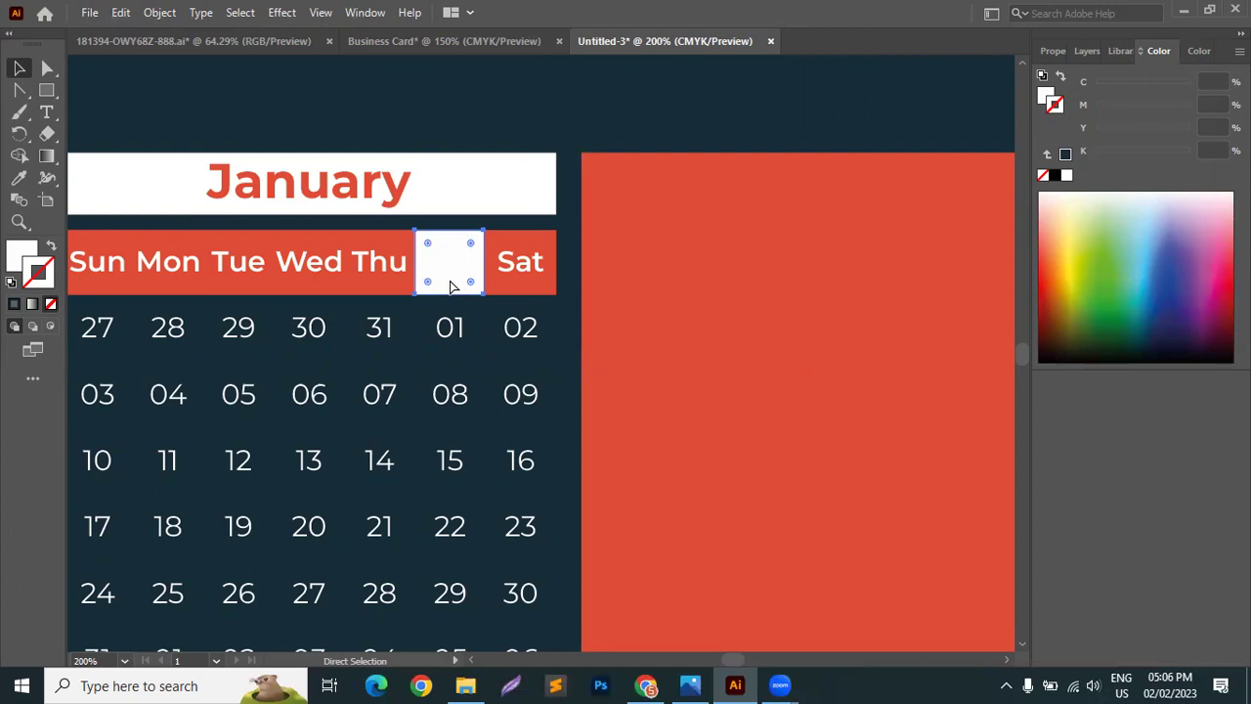
key(ctrl+z)
key(ctrl+shift+z)
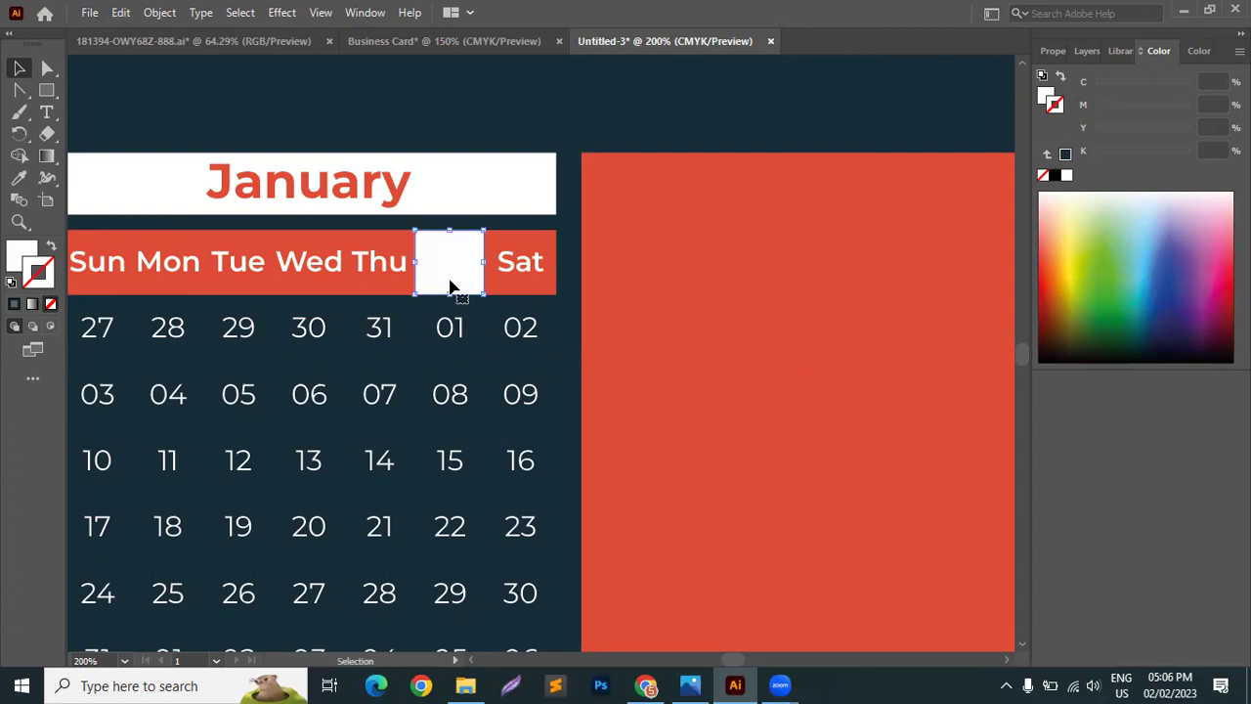
key(ctrl+minus)
click(21, 257)
click(18, 178)
click(311, 72)
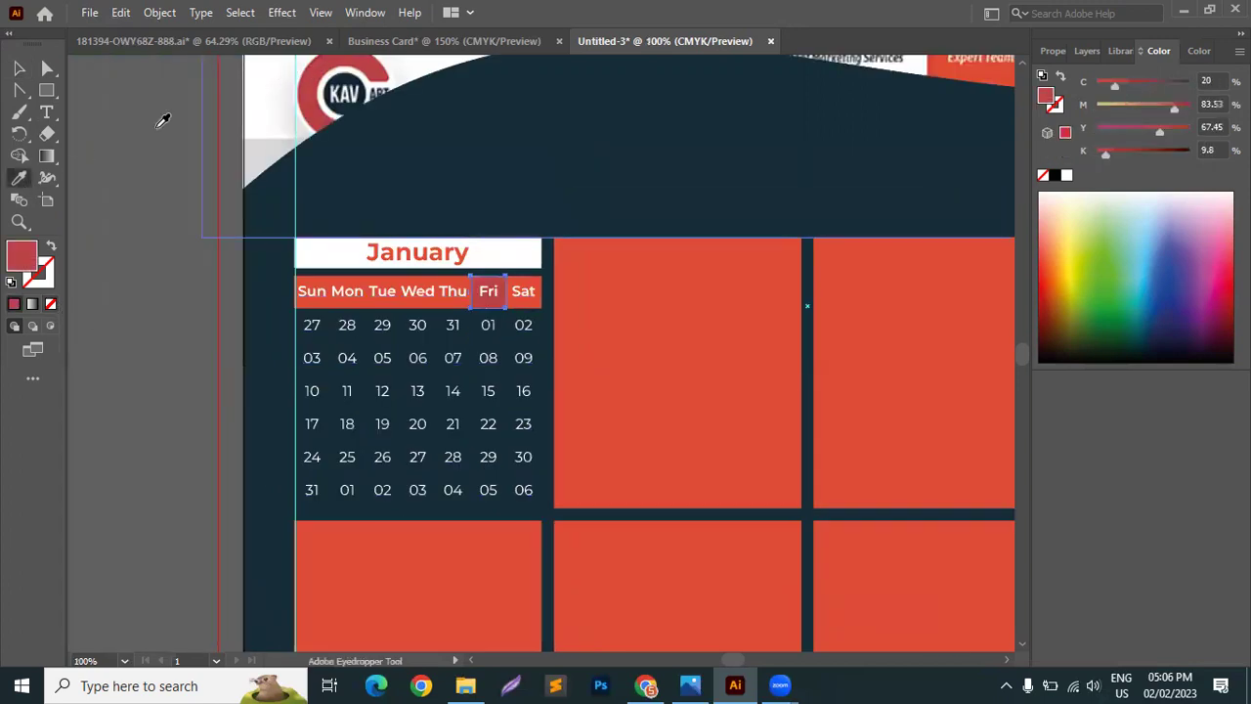
Change the Fri cell fill to the brighter red F91528 in the Color Picker.
double_click(1045, 95)
mouse_move(943, 157)
mouse_down()
mouse_move(959, 142)
mouse_move(1008, 150)
mouse_up()
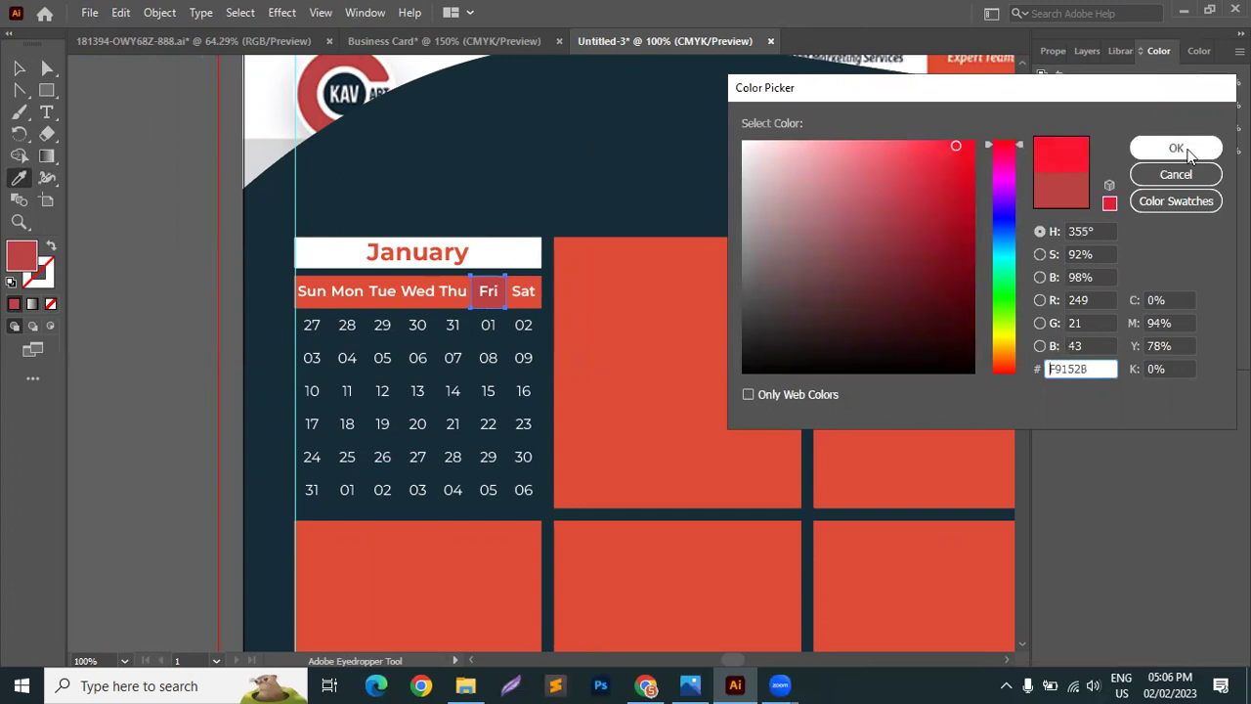
click(1175, 146)
click(20, 68)
click(215, 170)
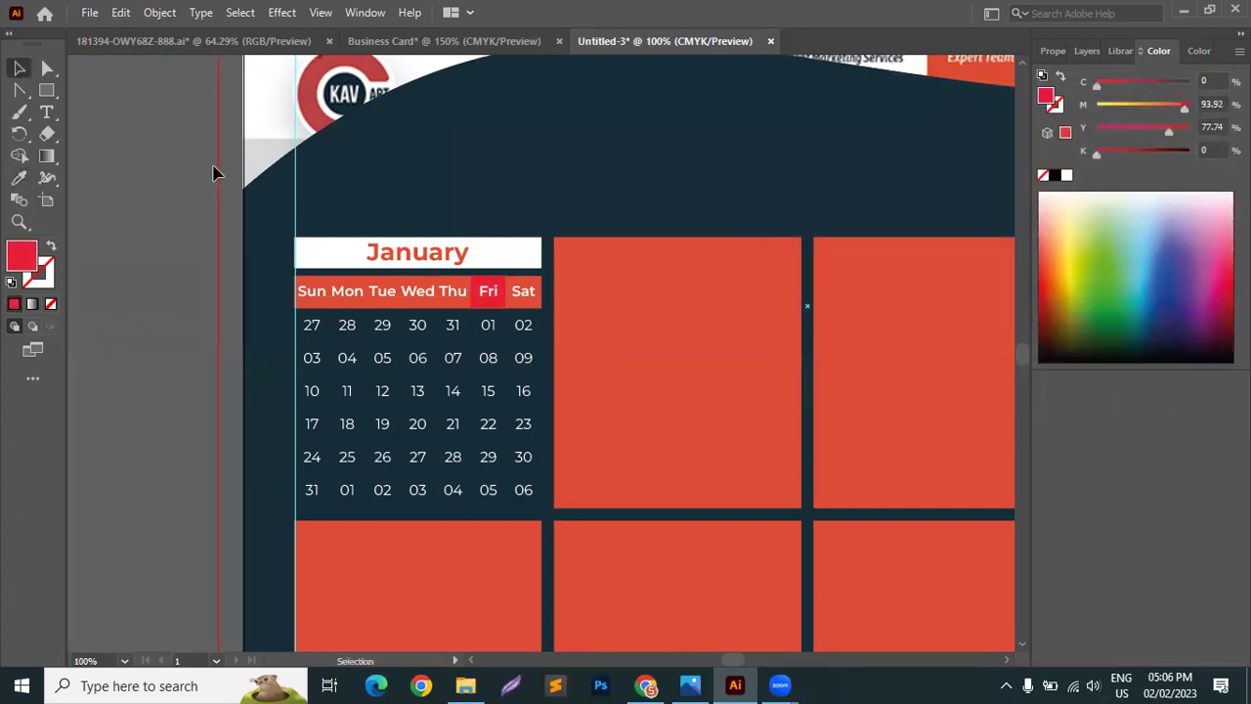
key(ctrl+minus)
Group all the January calendar objects together.
scroll(146, 409, up, 2)
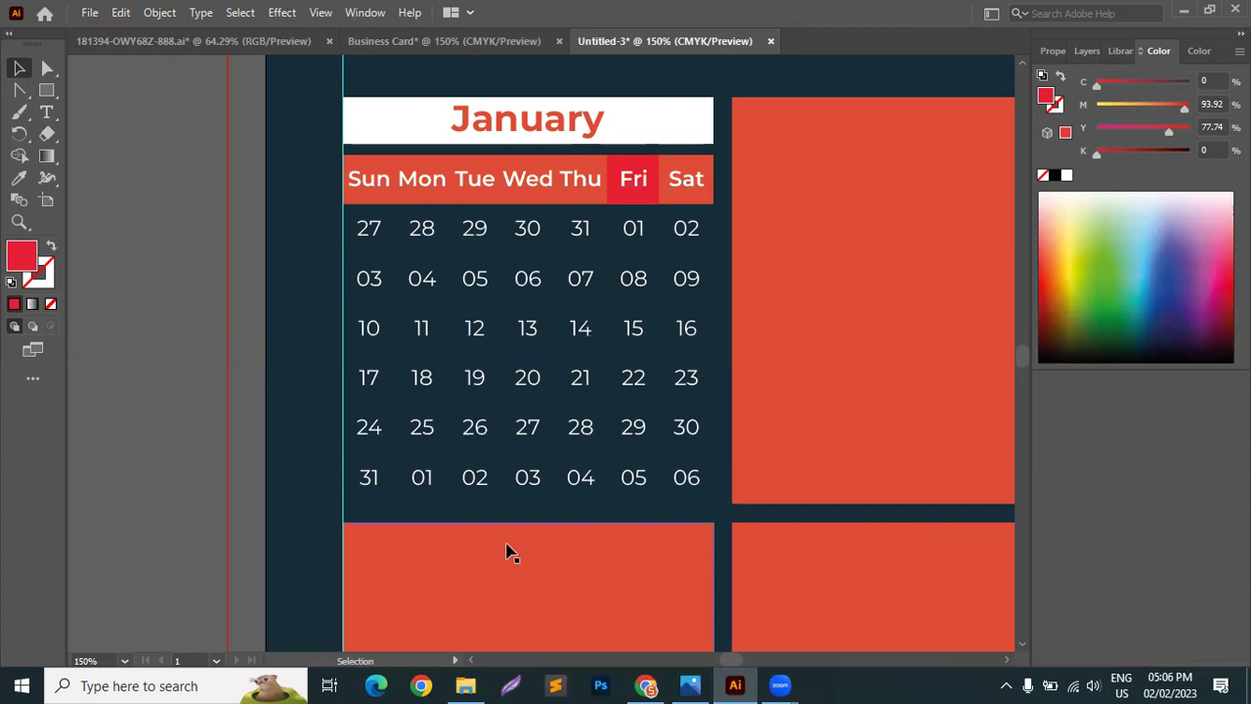
key(ctrl+0)
key(ctrl+1)
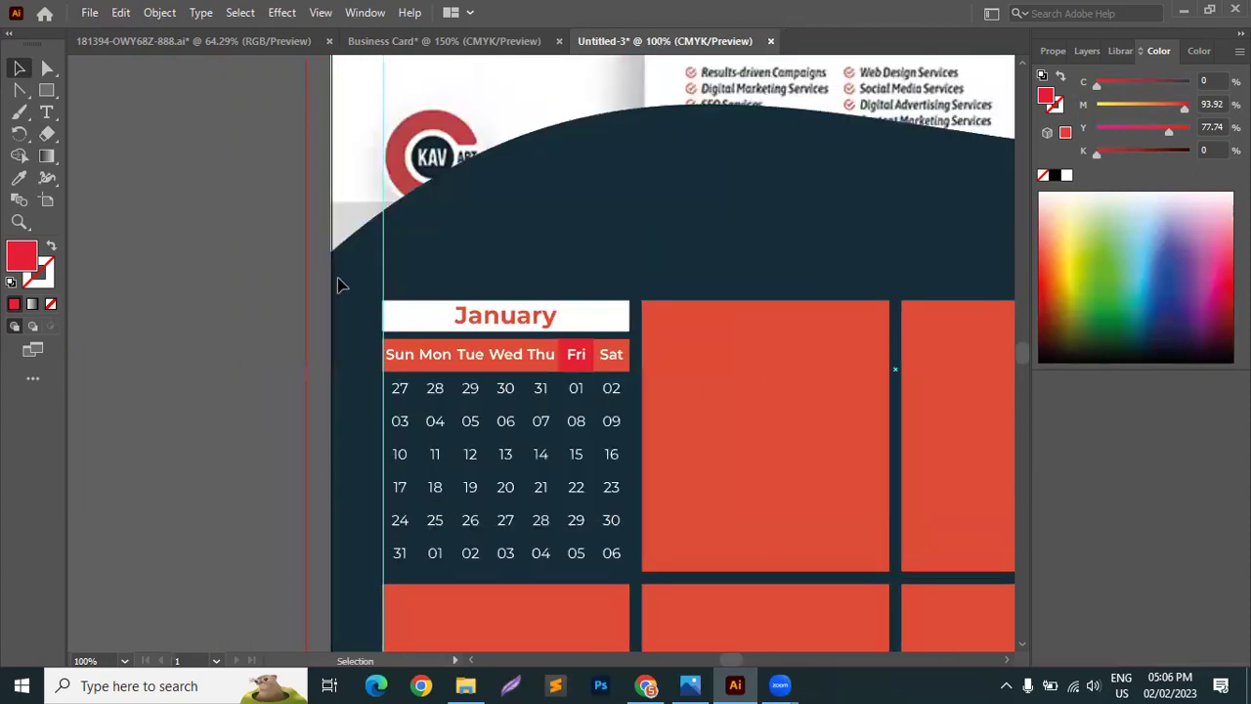
drag(426, 367, 635, 573)
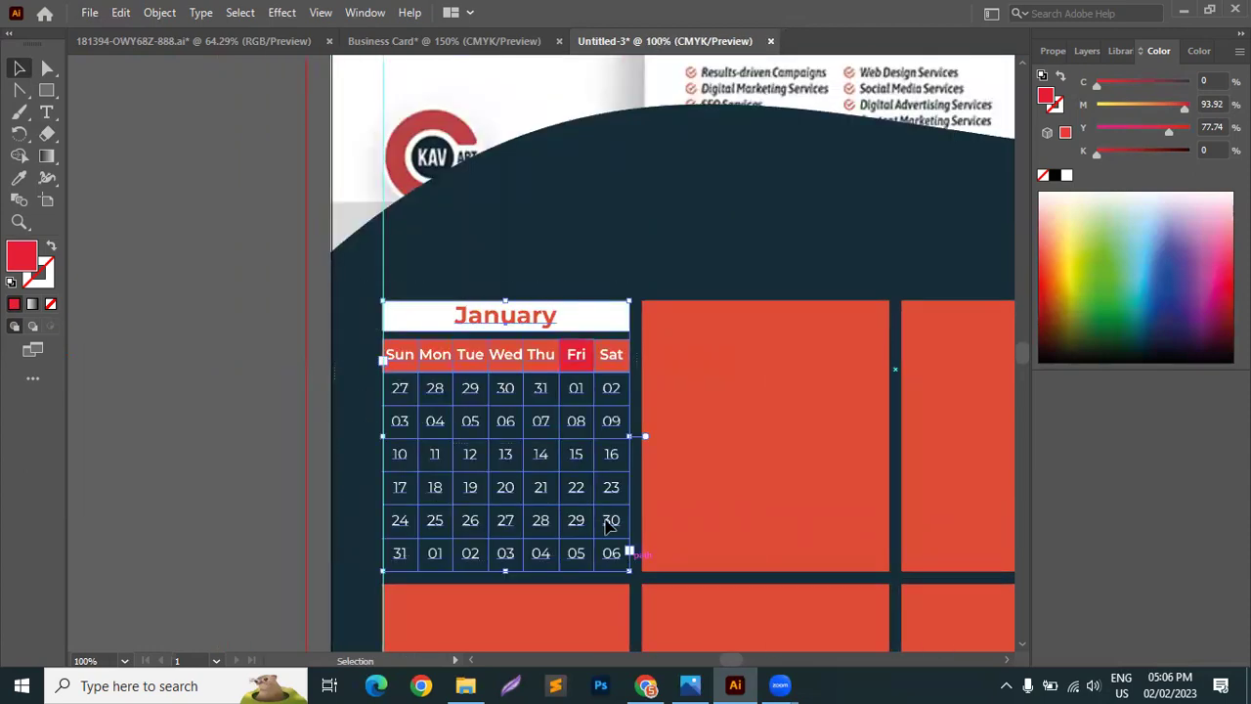
right_click(517, 364)
click(578, 203)
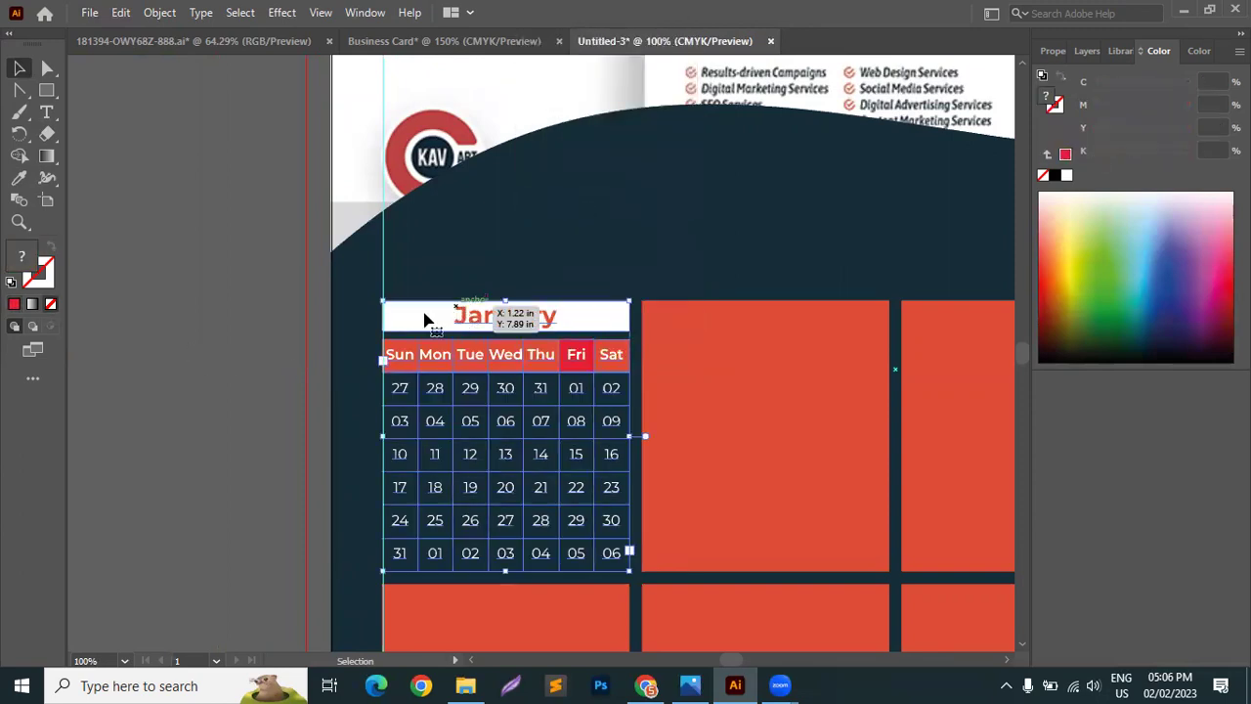
Alt-drag a copy of the January group into the second month cell and select its parts.
drag(446, 317, 663, 311)
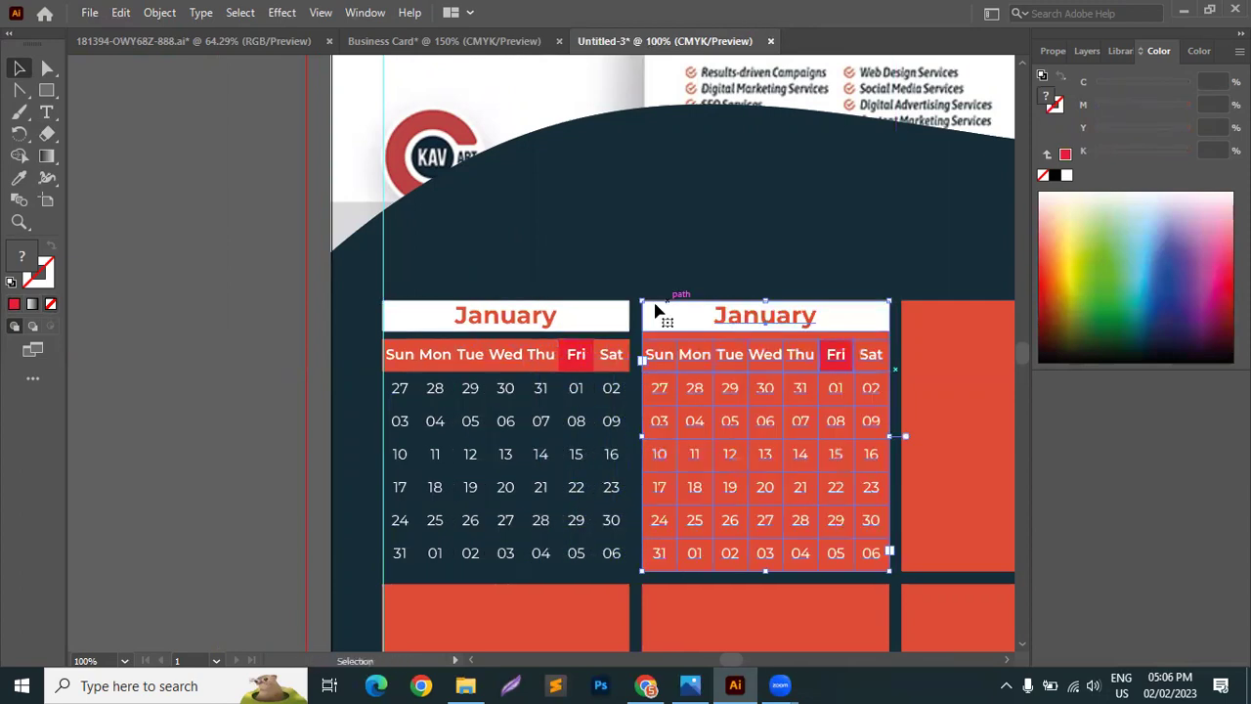
click(212, 290)
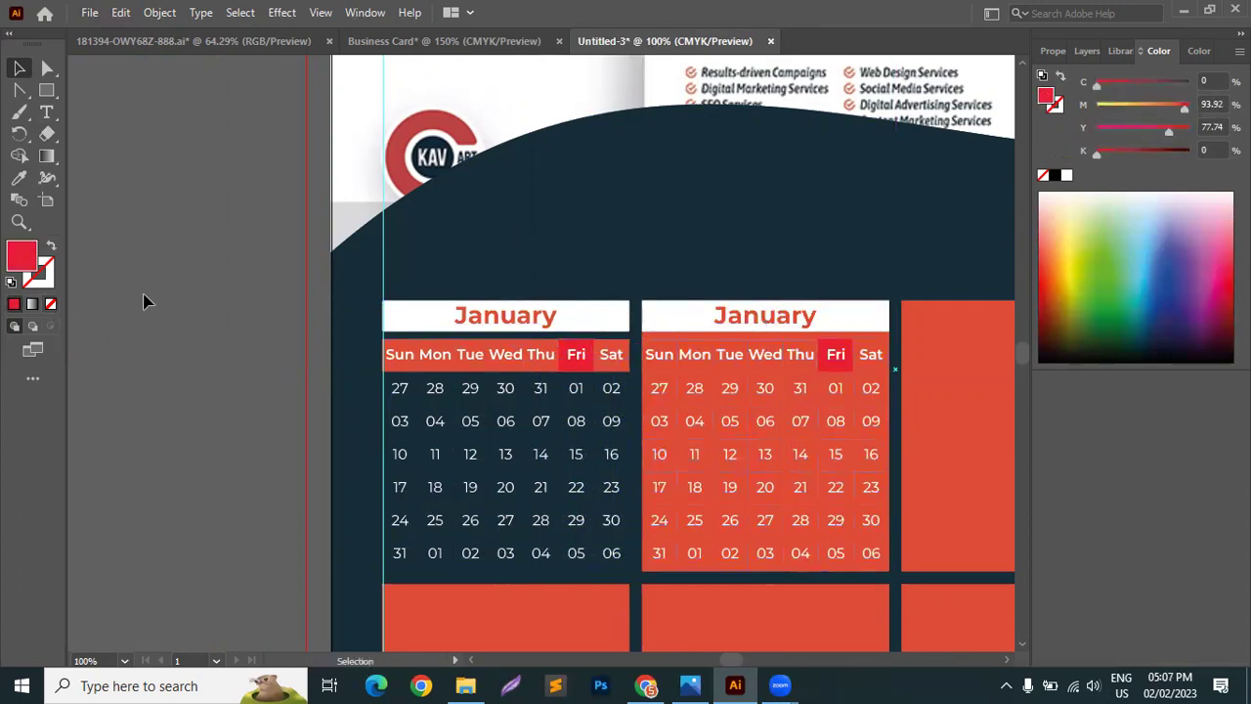
click(647, 388)
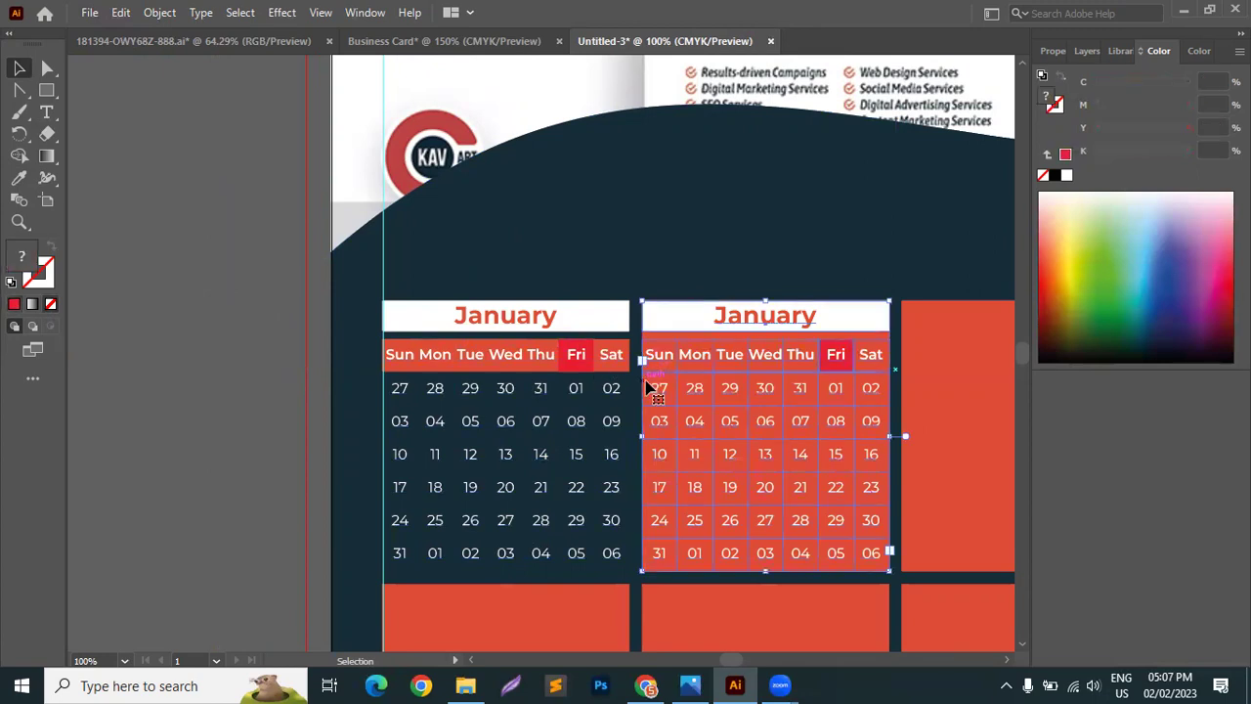
key(ctrl+shift+a)
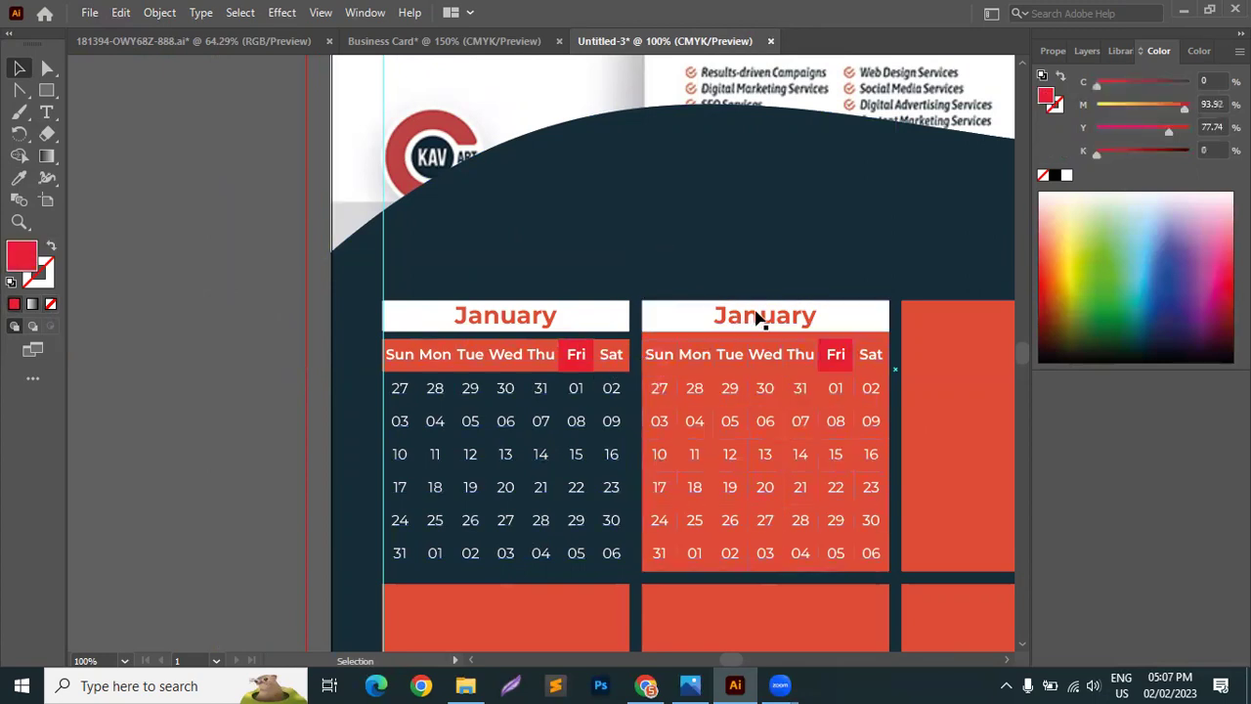
click(888, 569)
drag(902, 592, 884, 582)
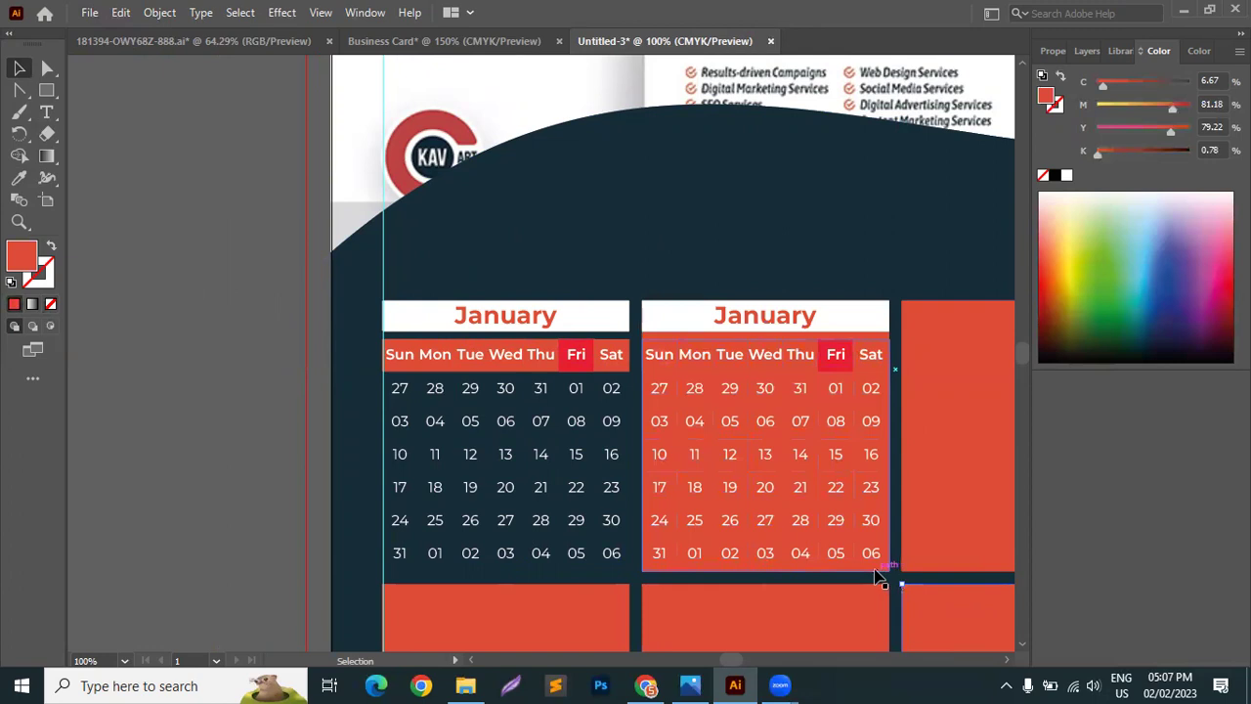
click(884, 569)
click(908, 590)
click(889, 570)
key(ctrl+shift+a)
click(891, 567)
click(912, 577)
click(758, 318)
shift+click(758, 318)
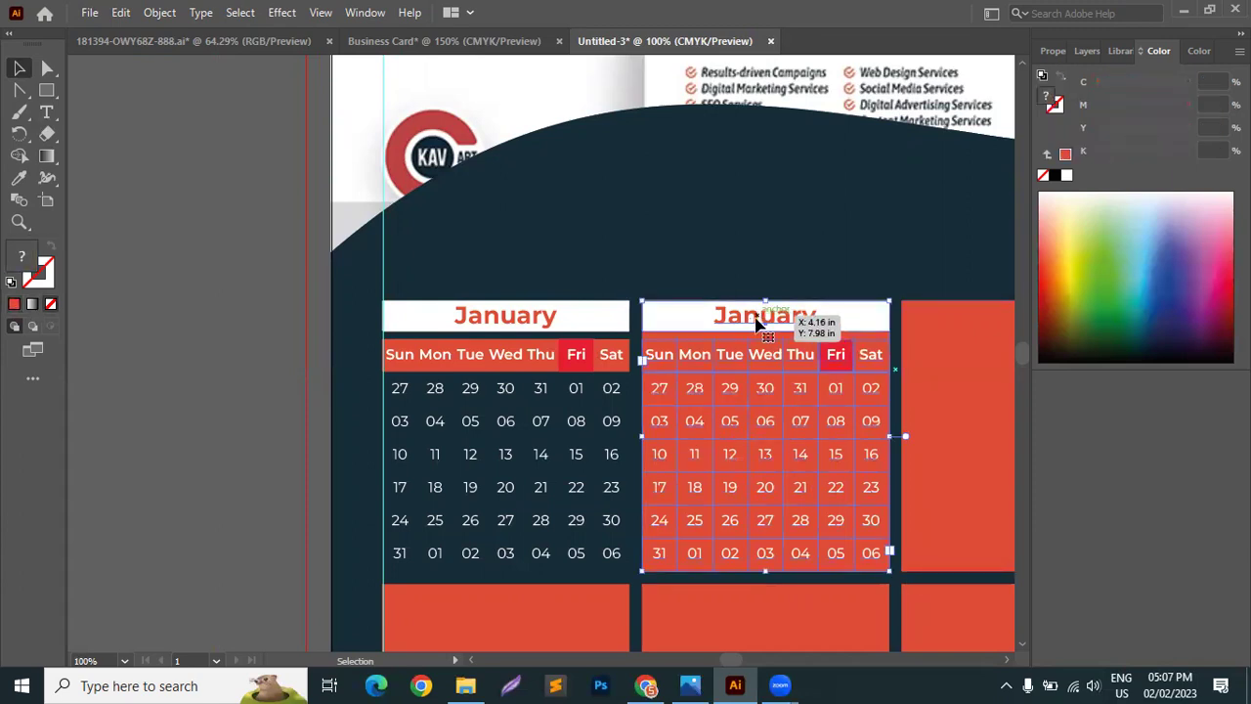
Delete the rectangle behind the copied grid and nudge the copy level with the original.
key(shift+Up)
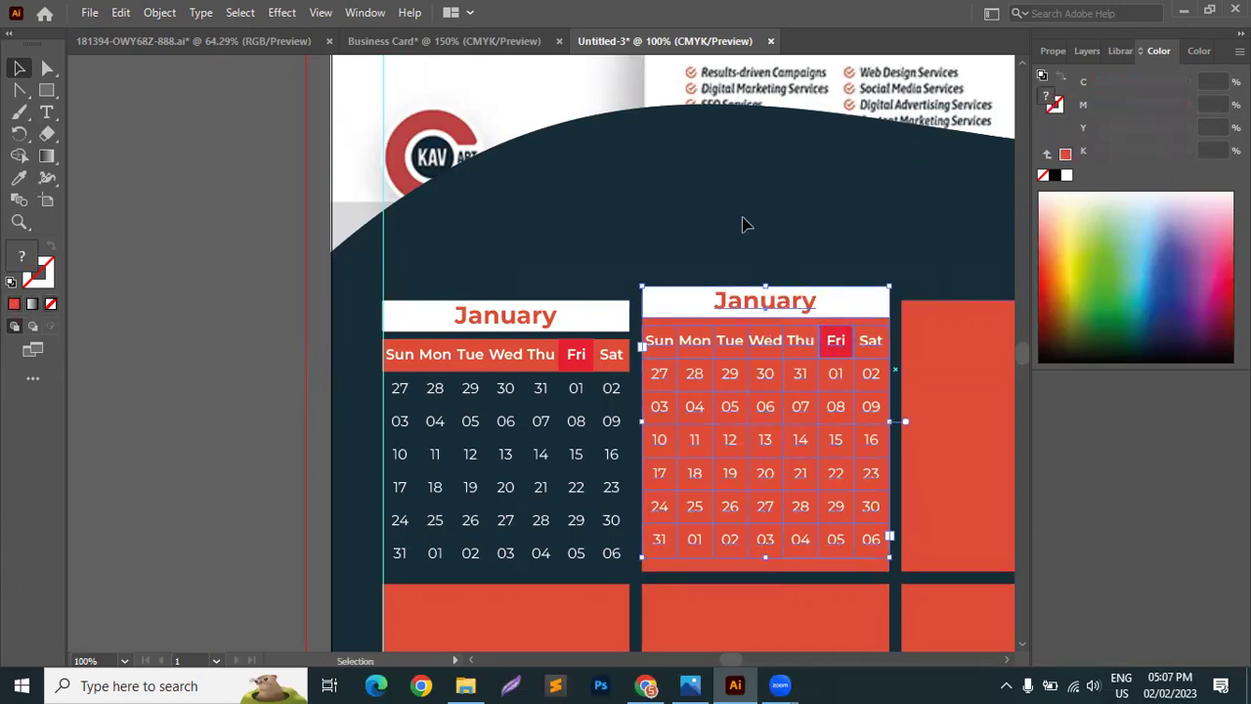
key(ctrl+shift+a)
key(Delete)
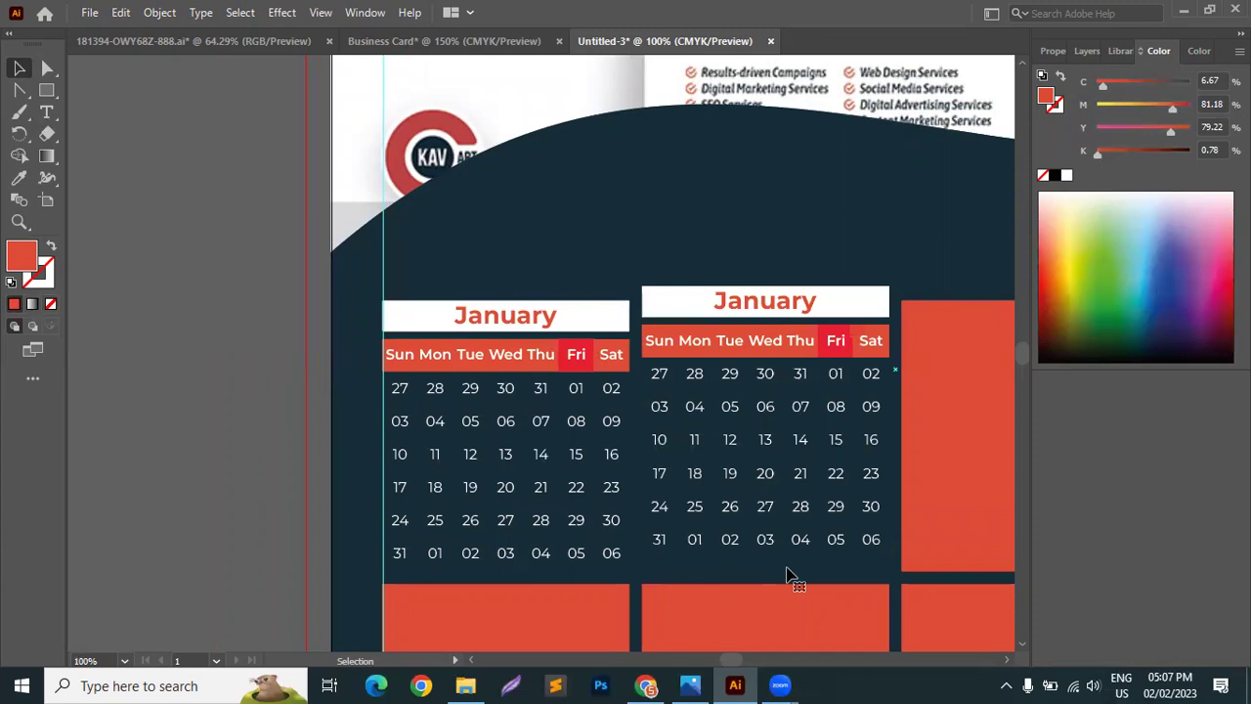
click(804, 303)
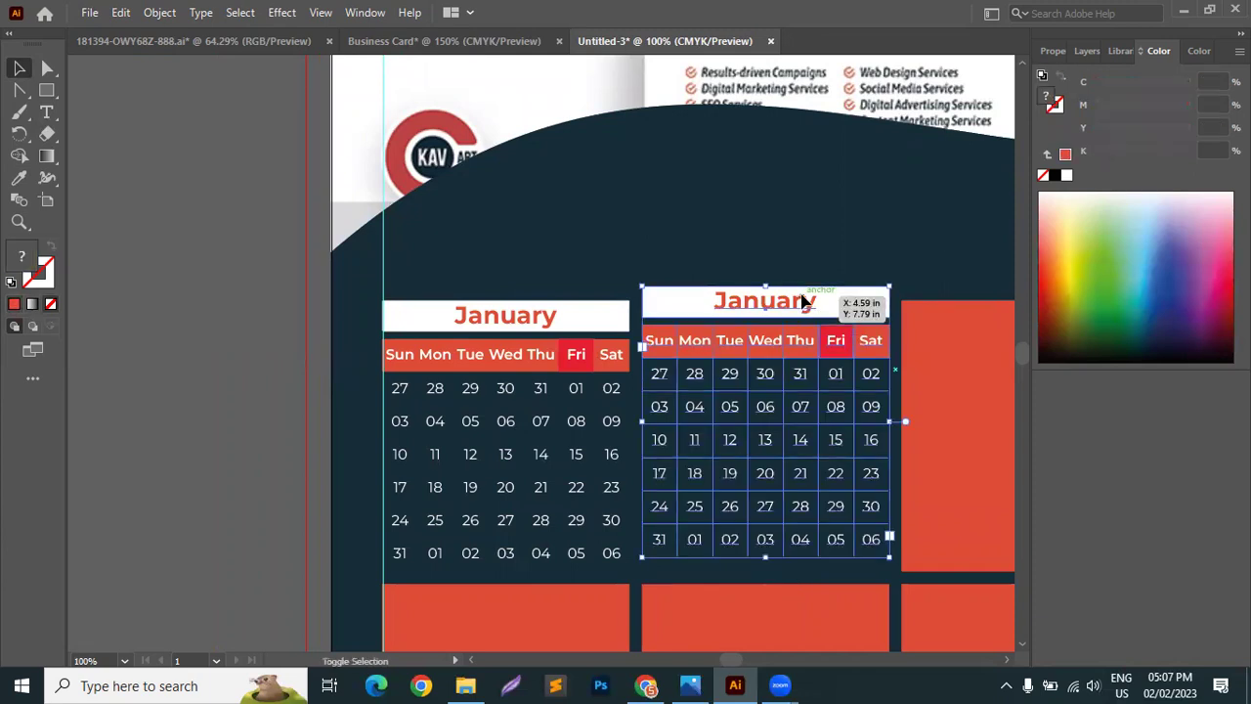
key(shift+Down)
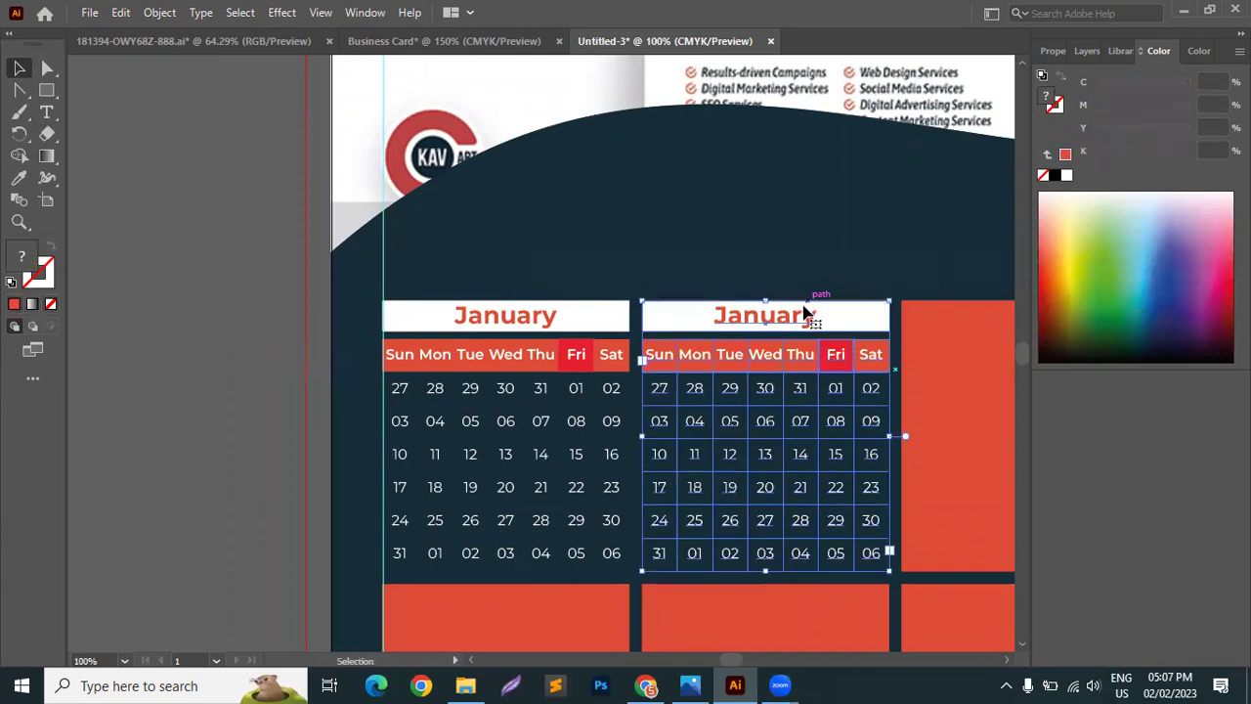
click(255, 278)
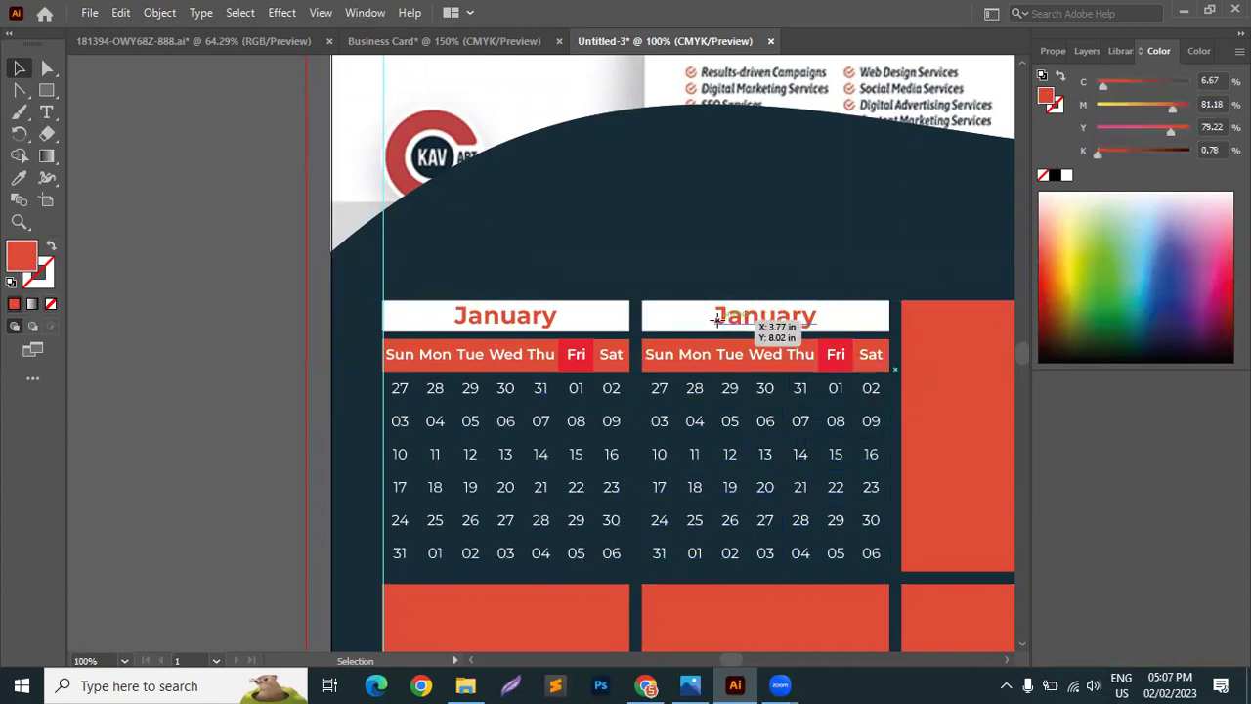
click(768, 340)
click(78, 114)
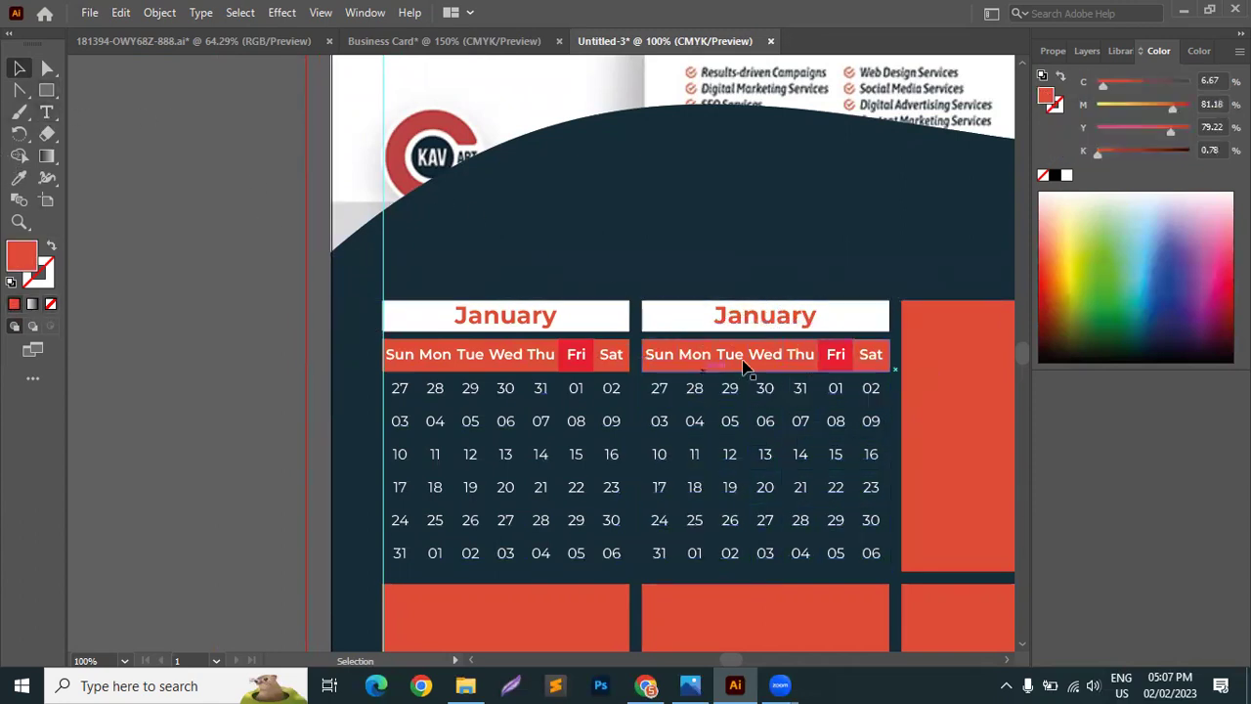
click(46, 111)
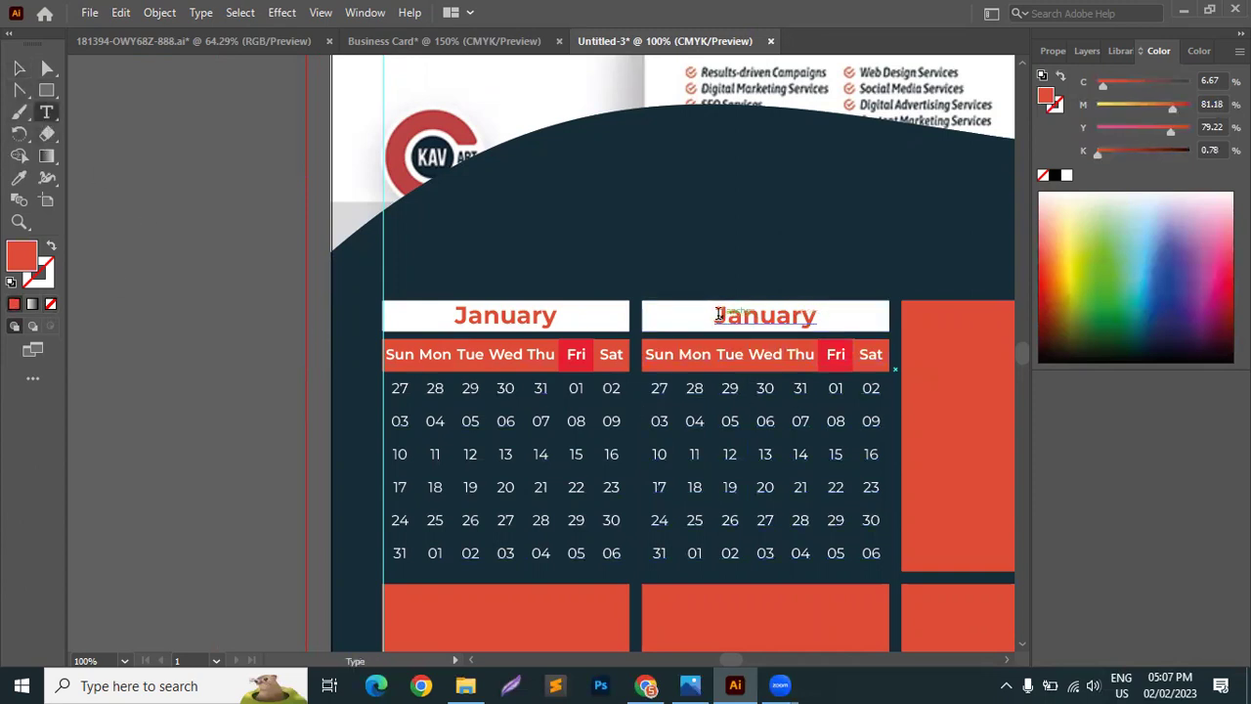
Replace the word 'January' in the second heading with 'February'.
drag(725, 313, 843, 312)
click(720, 323)
double_click(720, 318)
click(1052, 51)
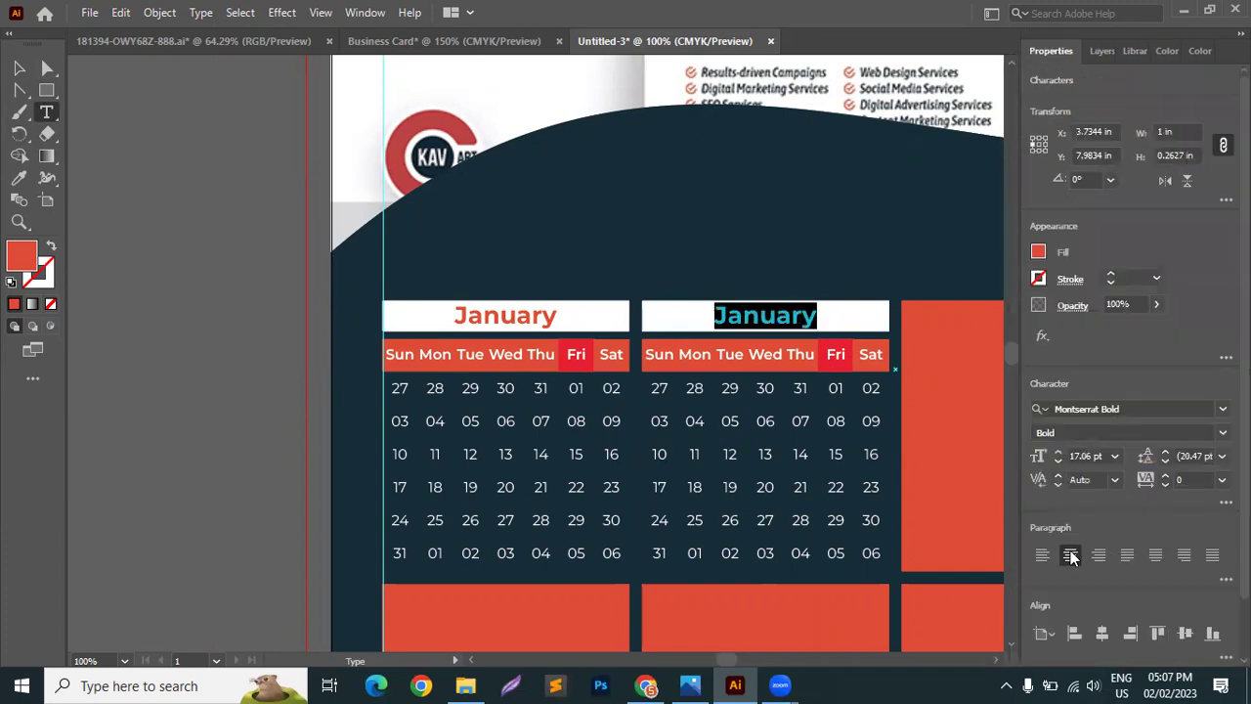
text(f)
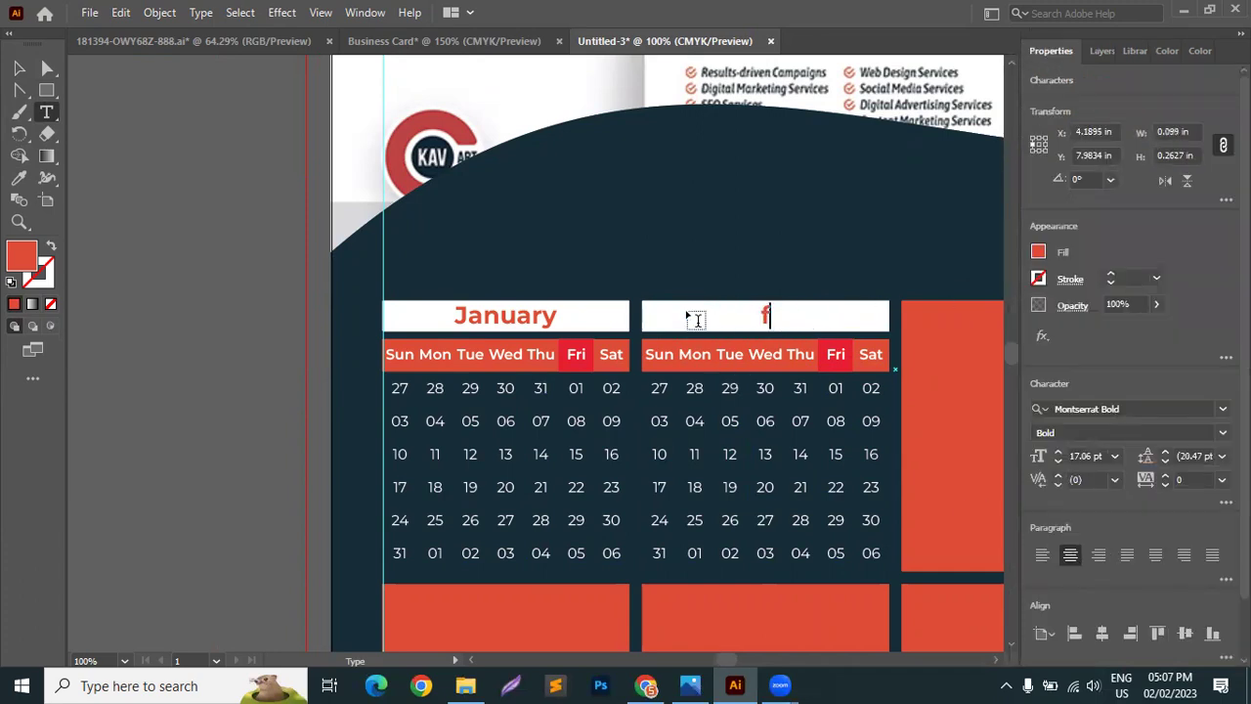
key(BackSpace)
text(FE)
key(BackSpace)
key(BackSpace)
text(Febr)
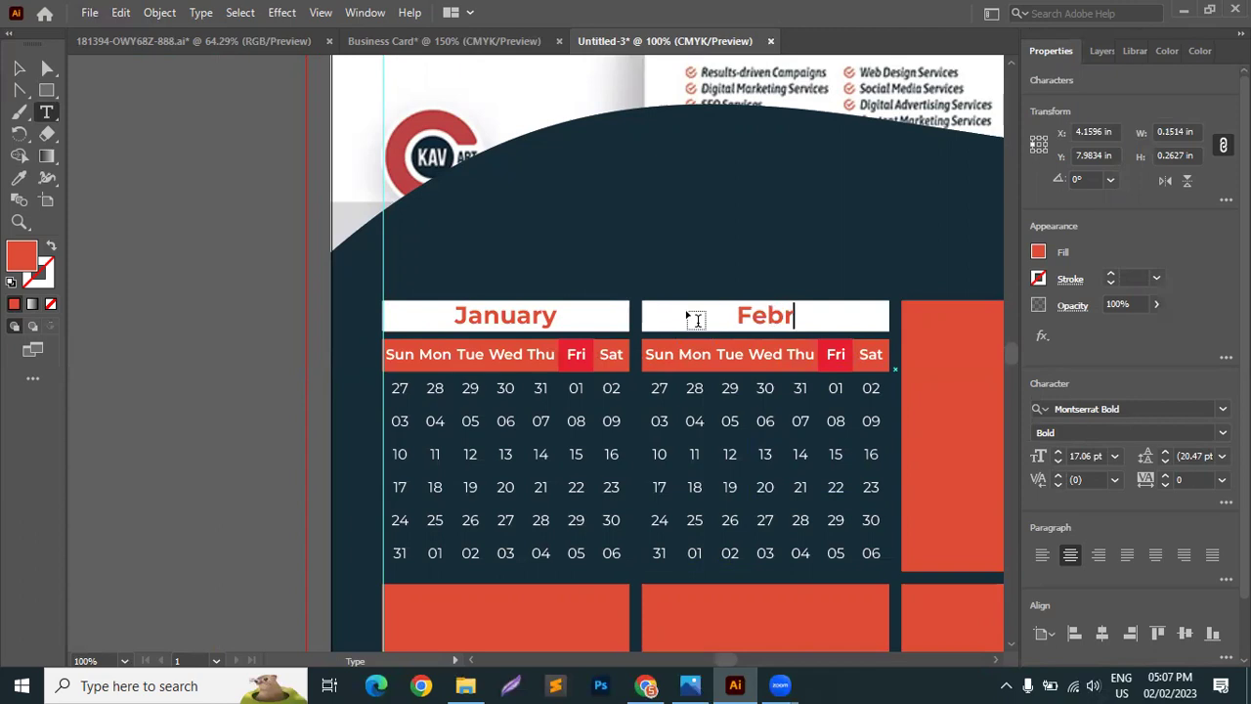
text(uary)
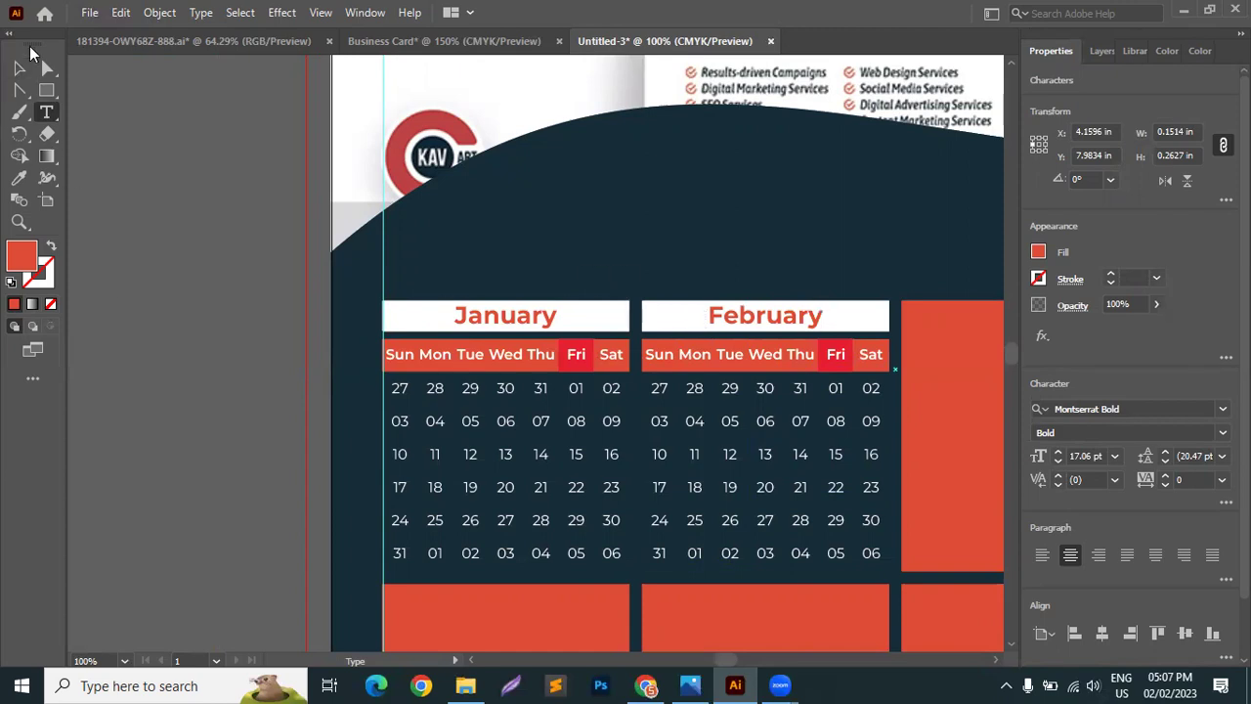
click(23, 69)
click(148, 198)
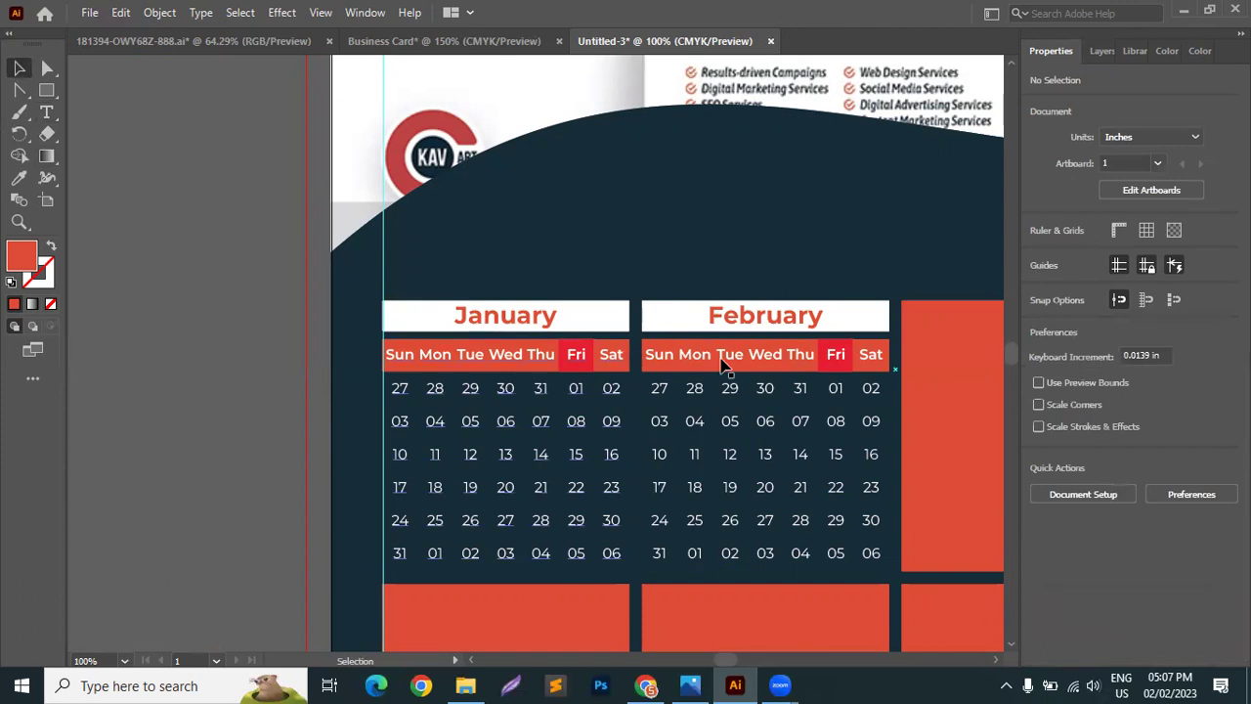
Select the top-row dates 27–31 and the bottom-row 01–06, lowering their opacity to 50%.
scroll(898, 269, down, 3)
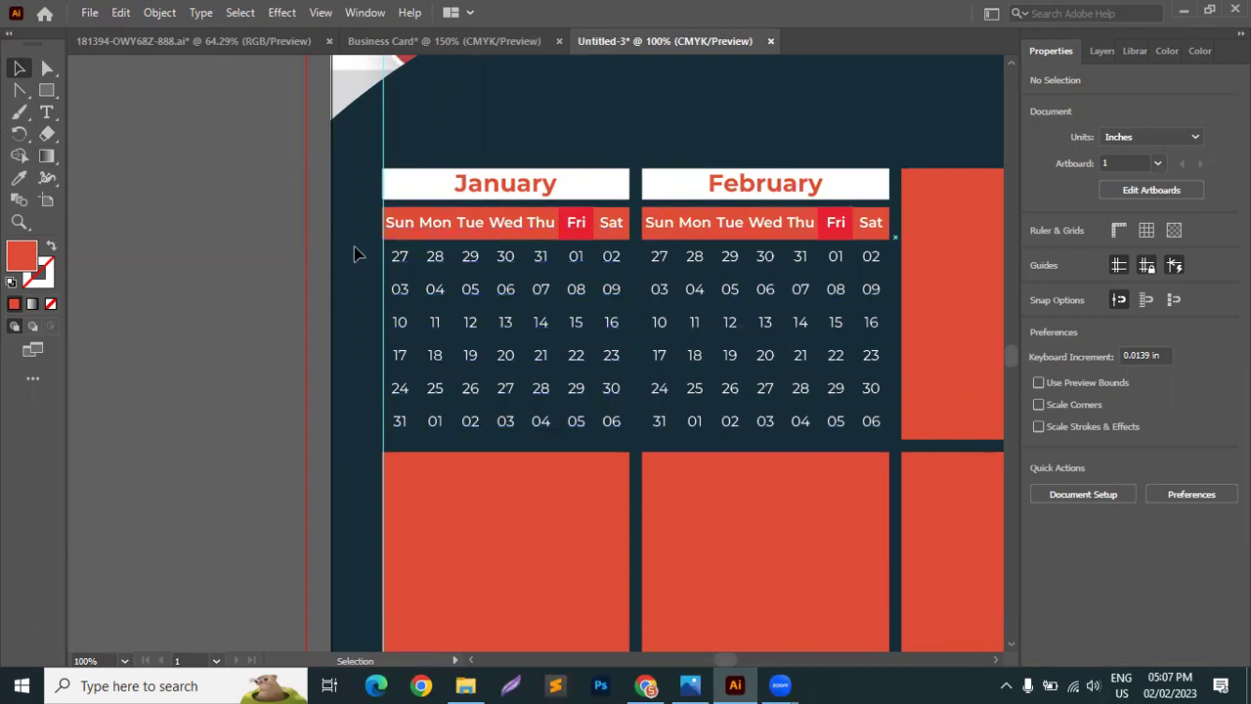
scroll(354, 252, up, 2)
click(44, 116)
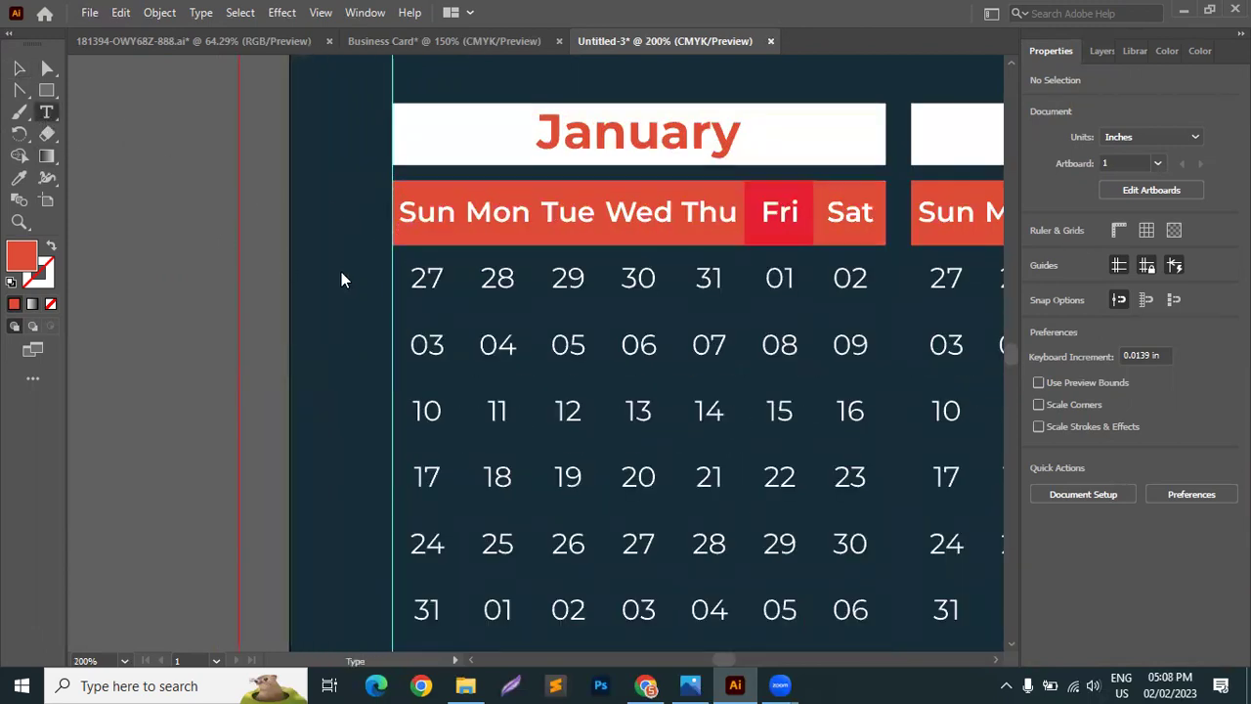
drag(713, 277, 498, 278)
drag(720, 277, 387, 280)
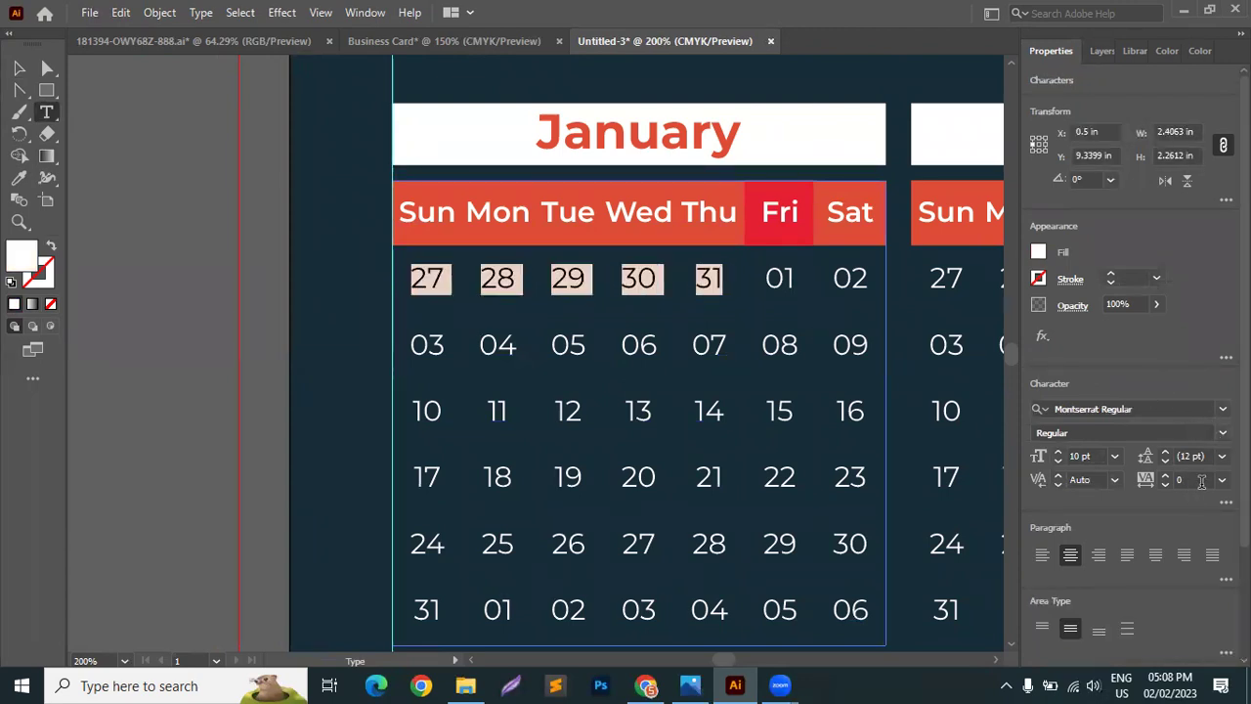
click(1156, 305)
drag(1141, 329, 1119, 332)
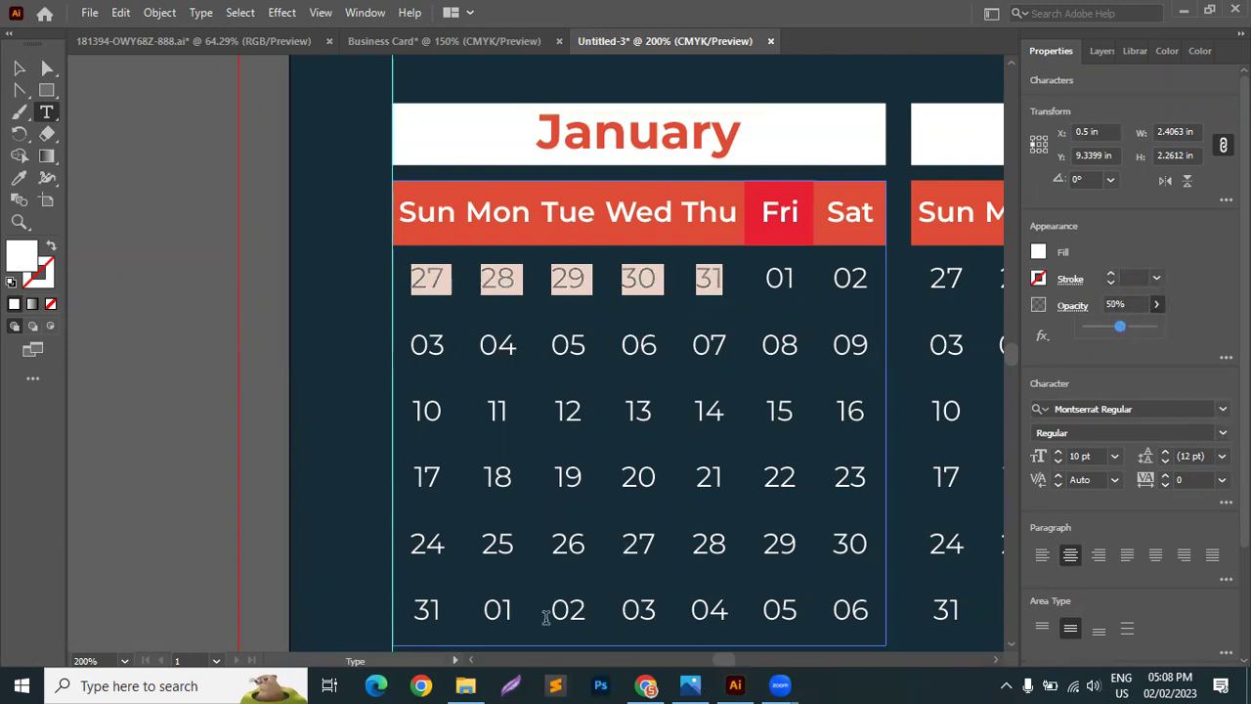
drag(483, 606, 864, 593)
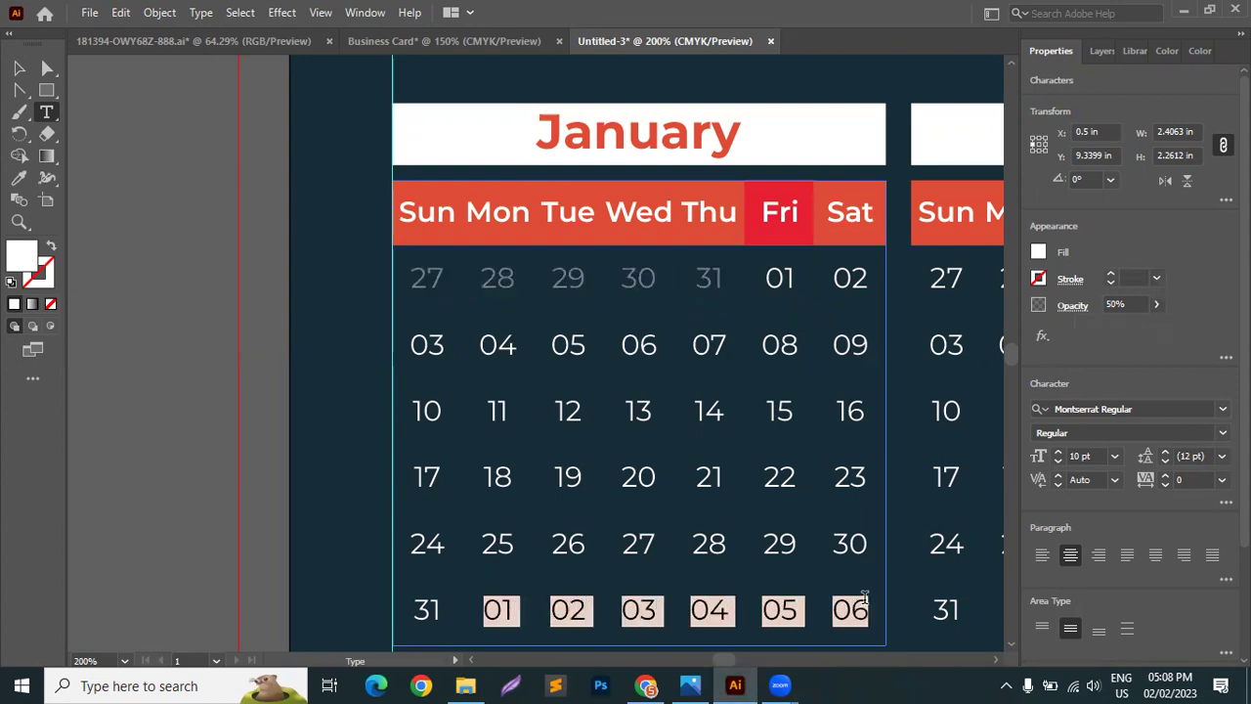
click(1157, 305)
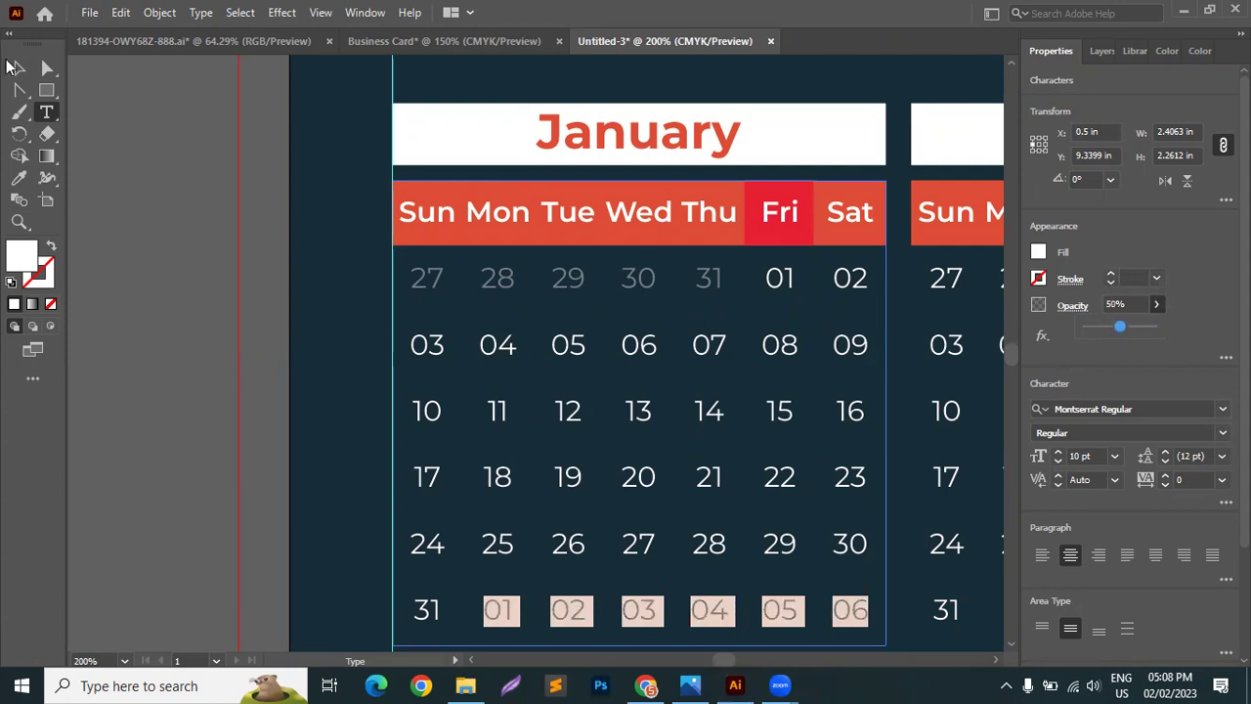
click(17, 67)
click(179, 150)
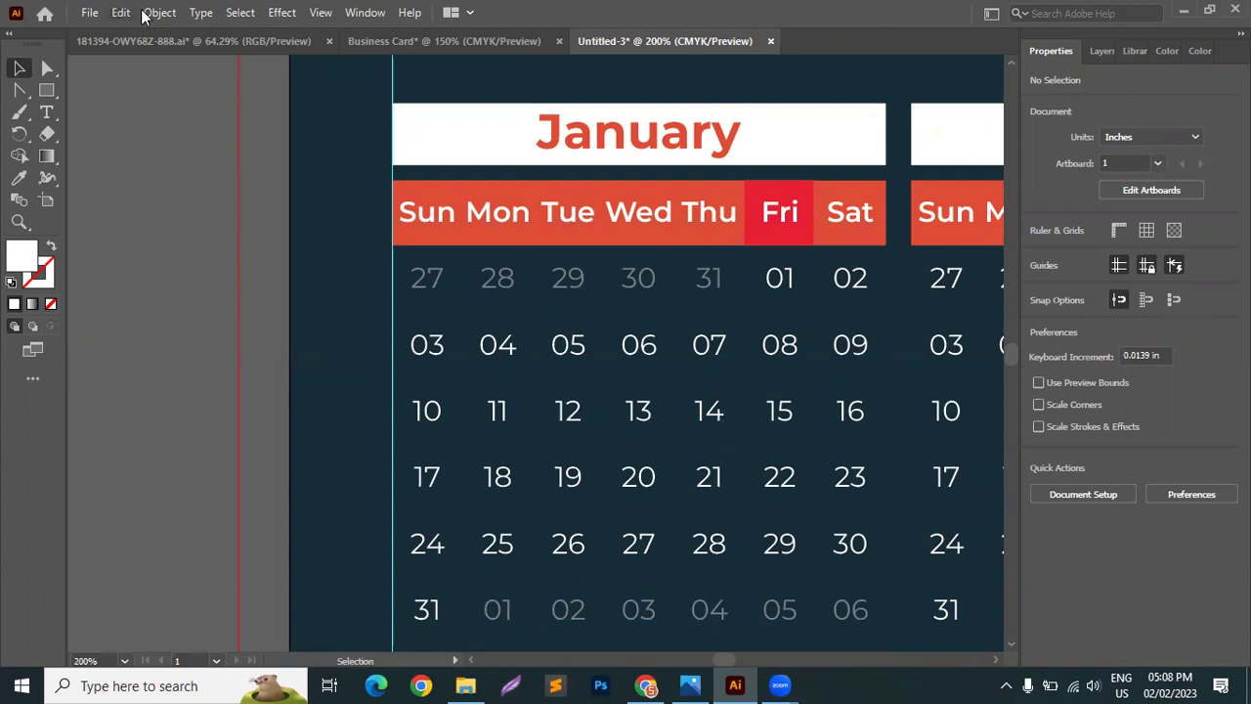
Copy date 07's text style onto January's date 01 with the Eyedropper.
click(42, 115)
double_click(777, 276)
click(19, 177)
click(755, 179)
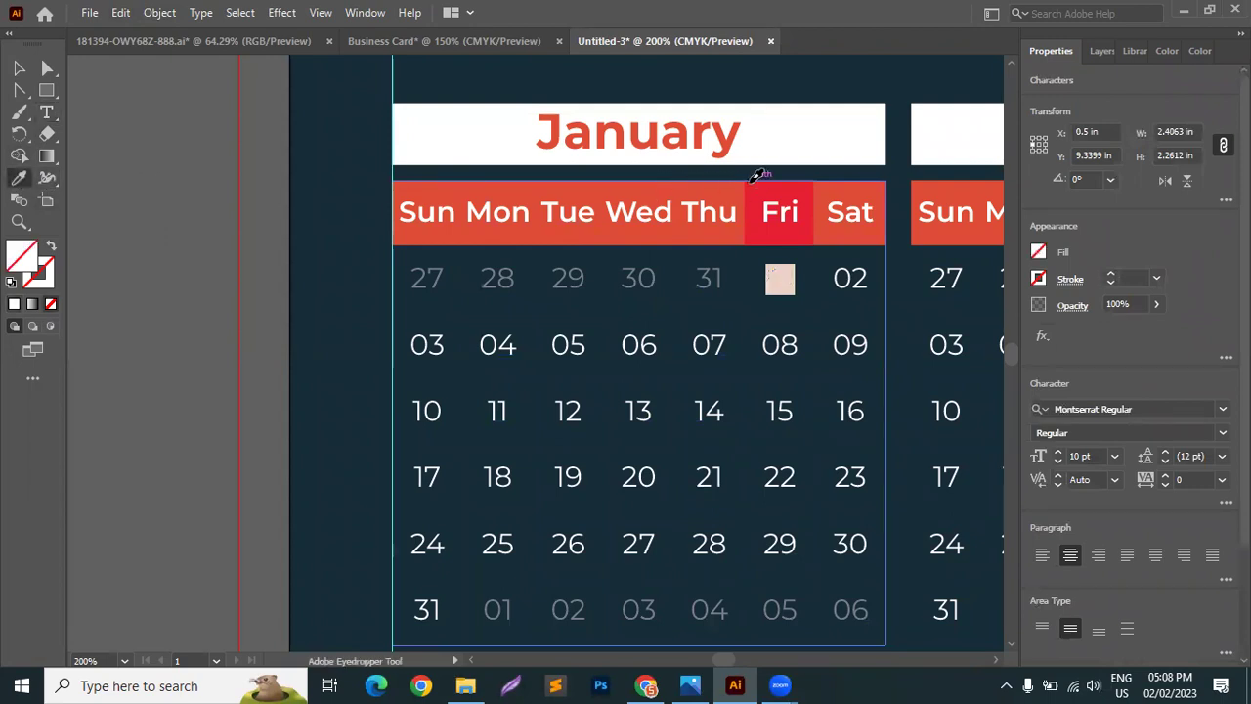
click(754, 188)
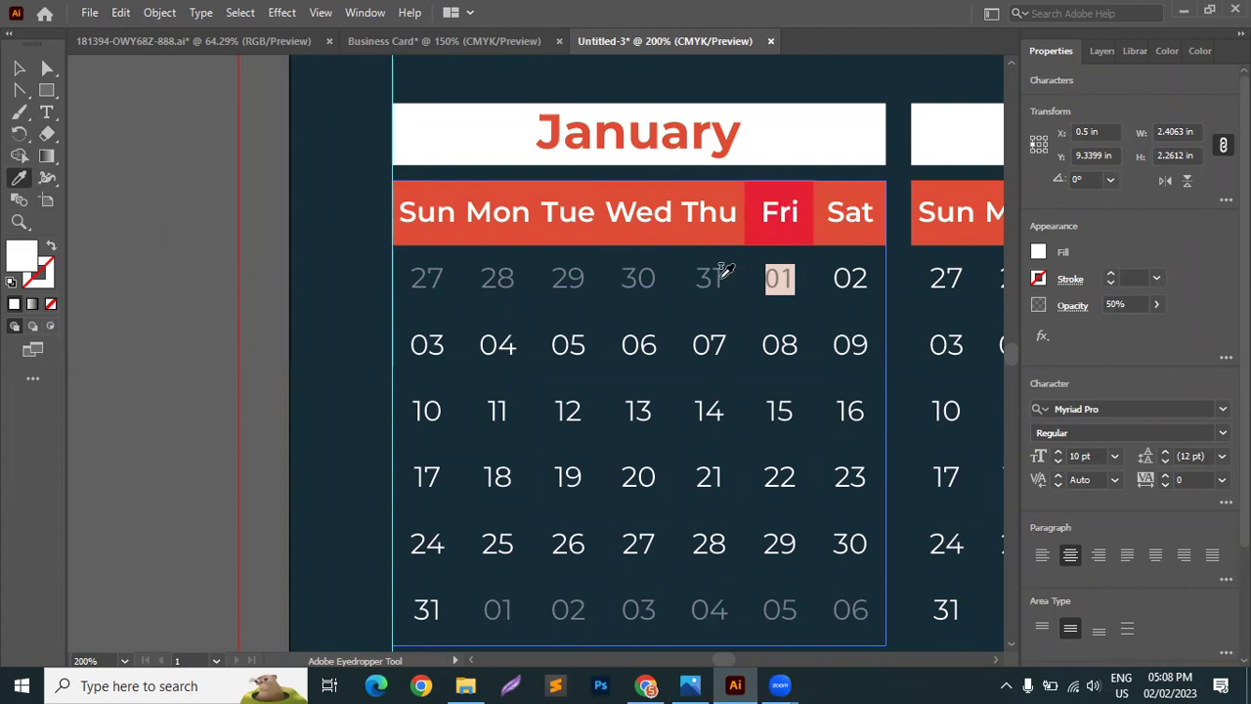
click(720, 333)
click(19, 68)
click(140, 117)
Draw a small rectangle on the pasteboard and give it the navy background colour.
click(46, 90)
drag(128, 87, 185, 164)
click(18, 178)
click(753, 182)
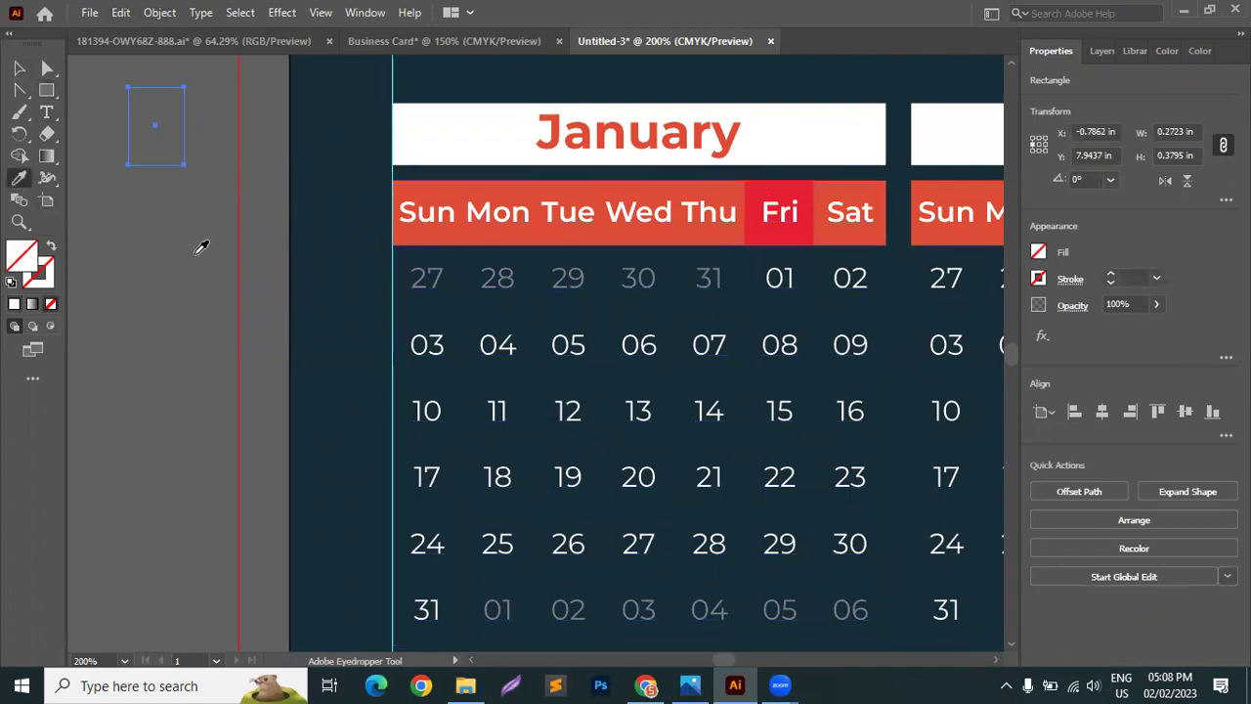
click(386, 244)
click(19, 67)
click(234, 269)
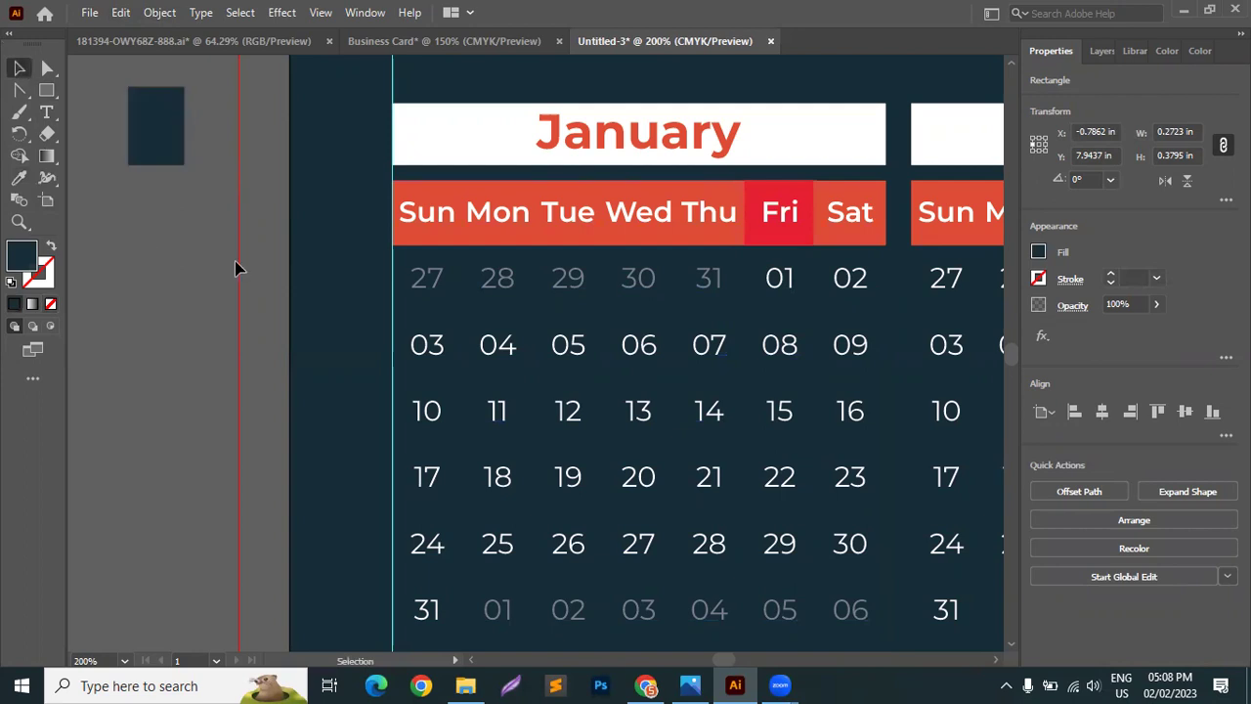
Copy the hex value E62733 from January's red Fri header fill.
click(808, 253)
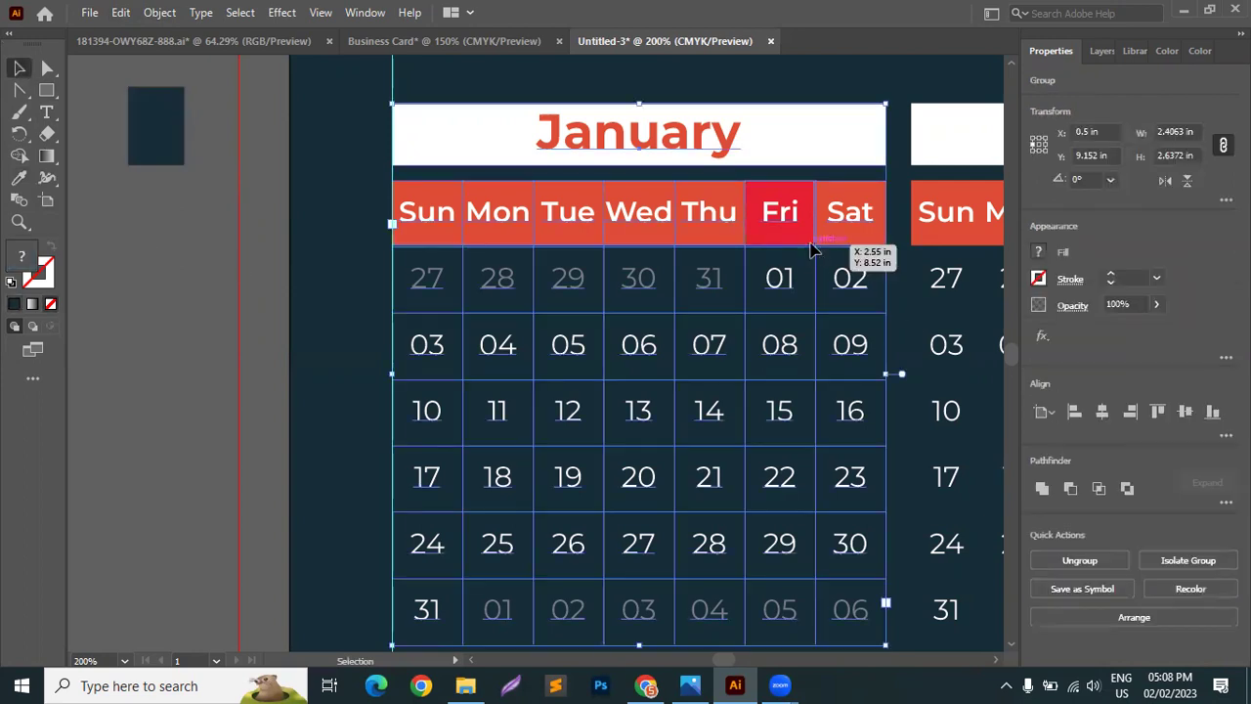
double_click(815, 252)
click(810, 244)
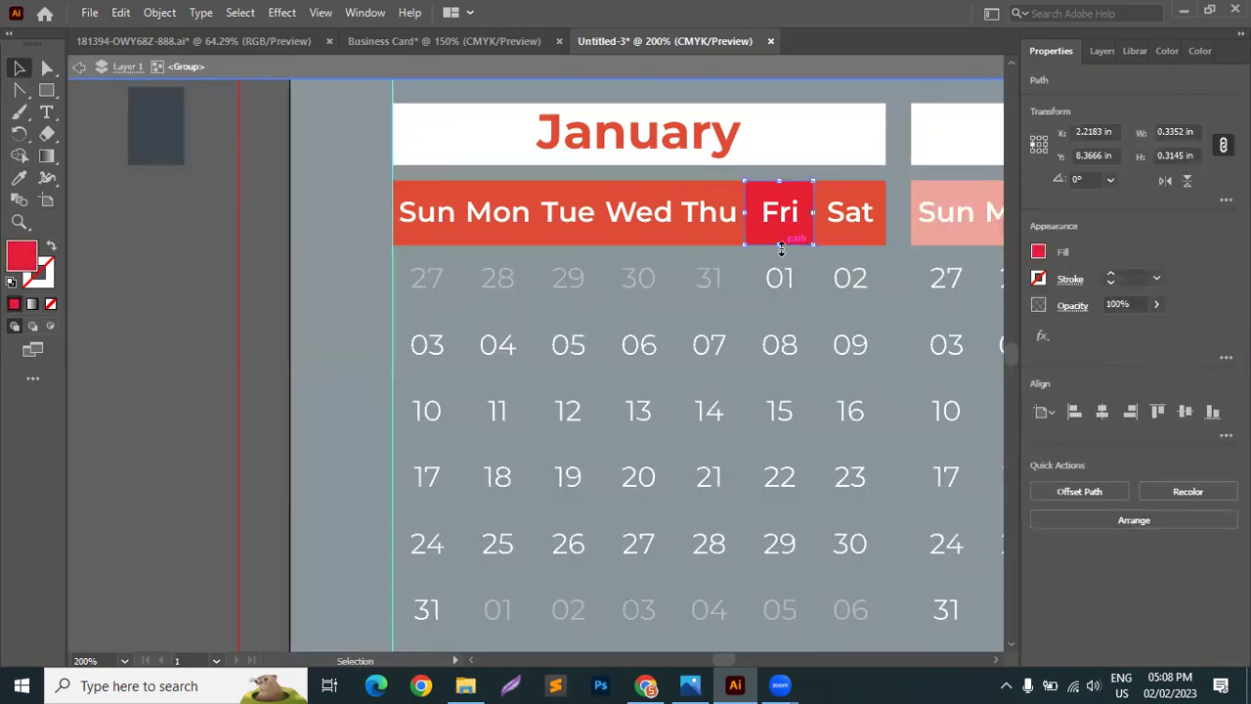
double_click(23, 255)
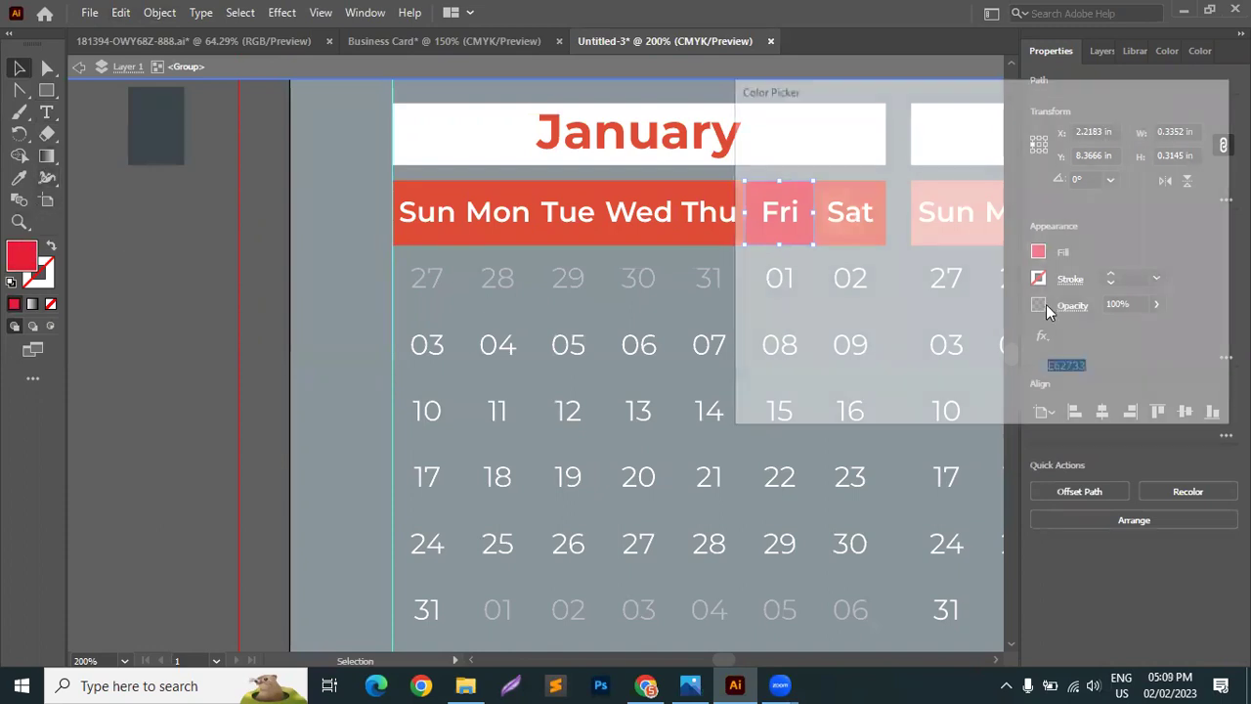
right_click(1077, 372)
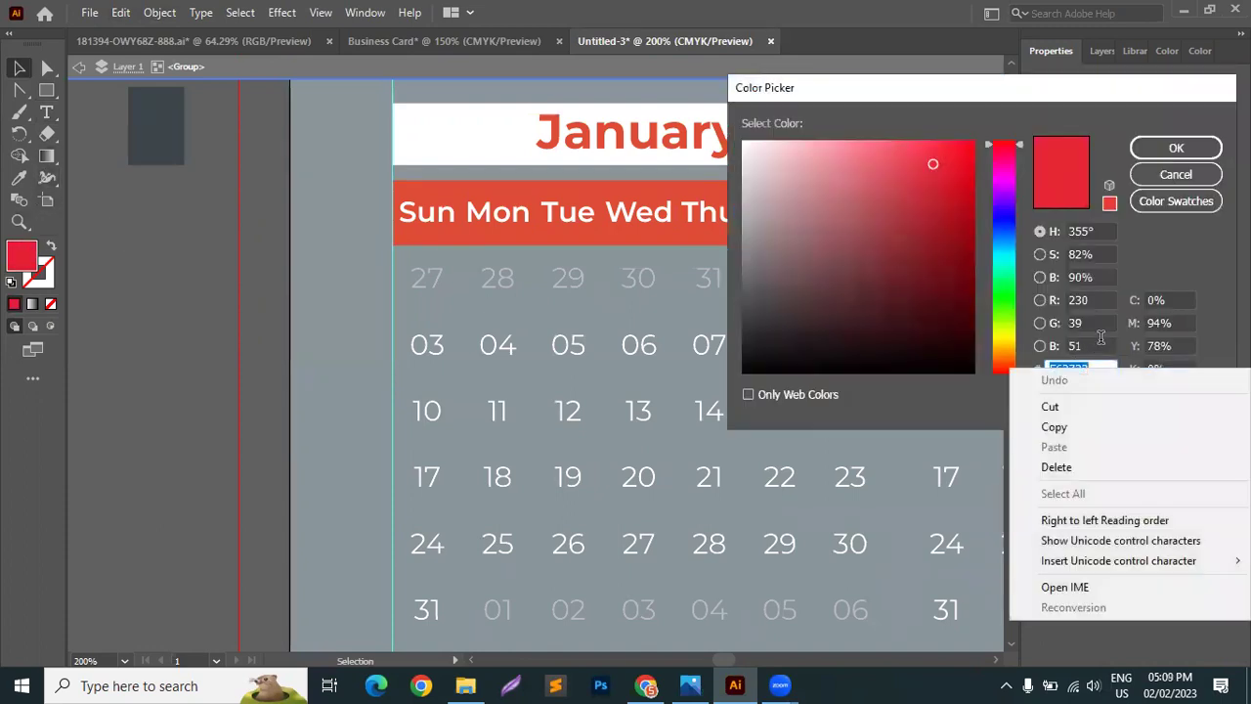
click(1054, 427)
click(1176, 147)
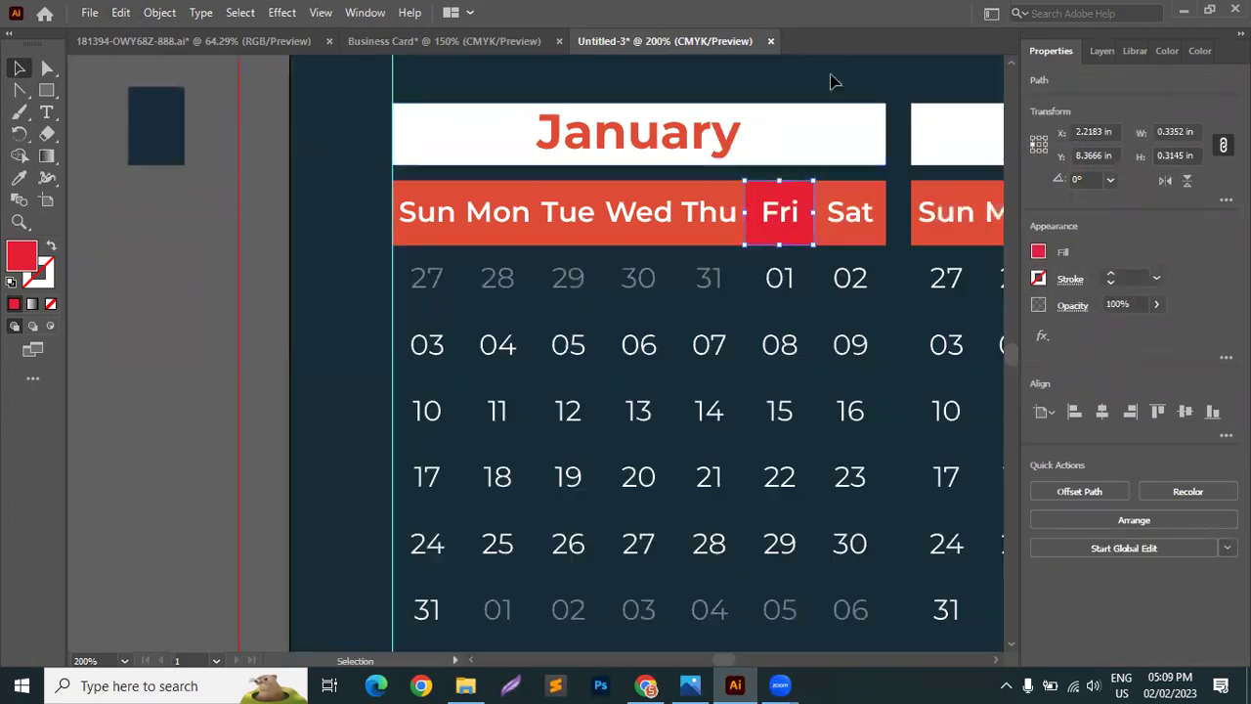
Paste E62733 as the small rectangle's fill colour.
click(156, 123)
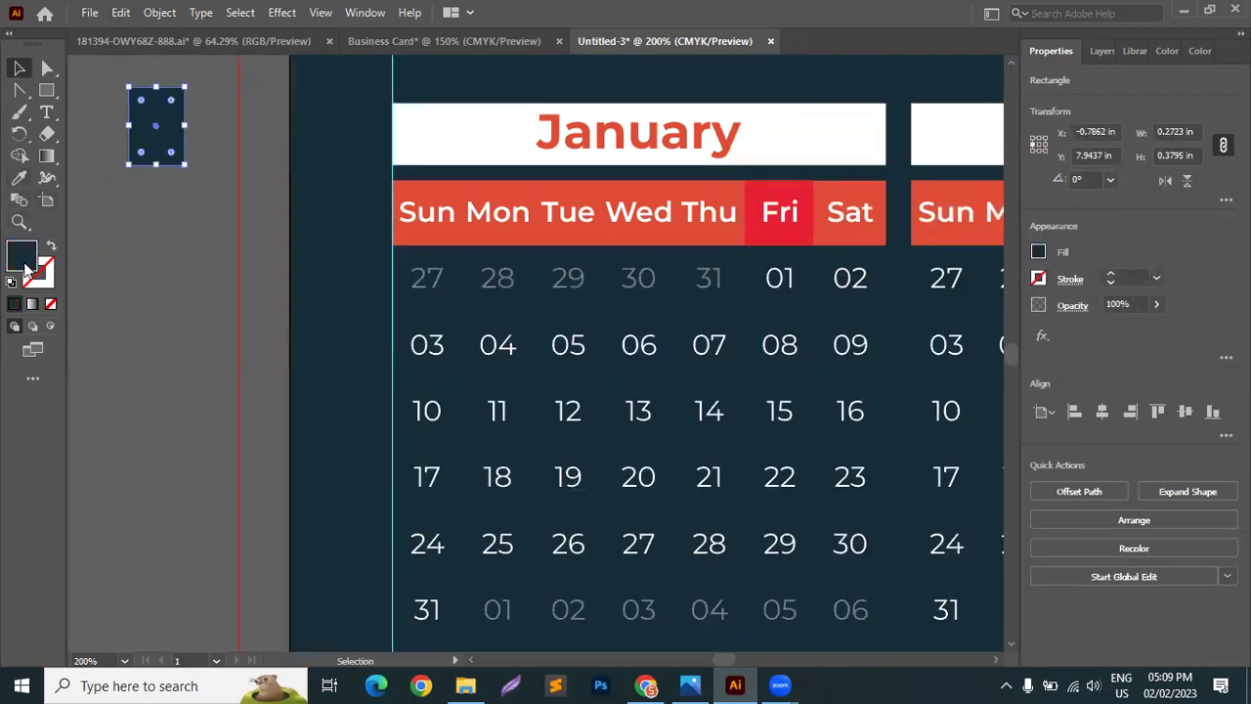
double_click(1037, 251)
right_click(1070, 368)
click(1075, 450)
click(1176, 147)
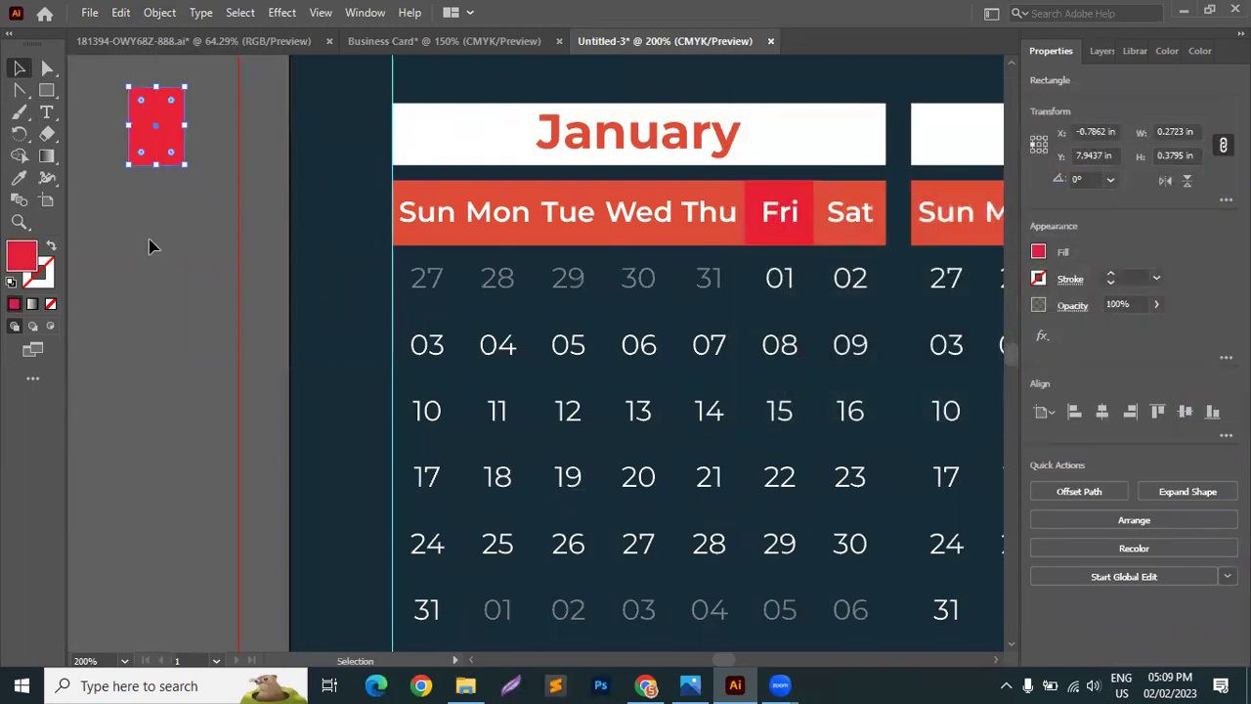
click(149, 273)
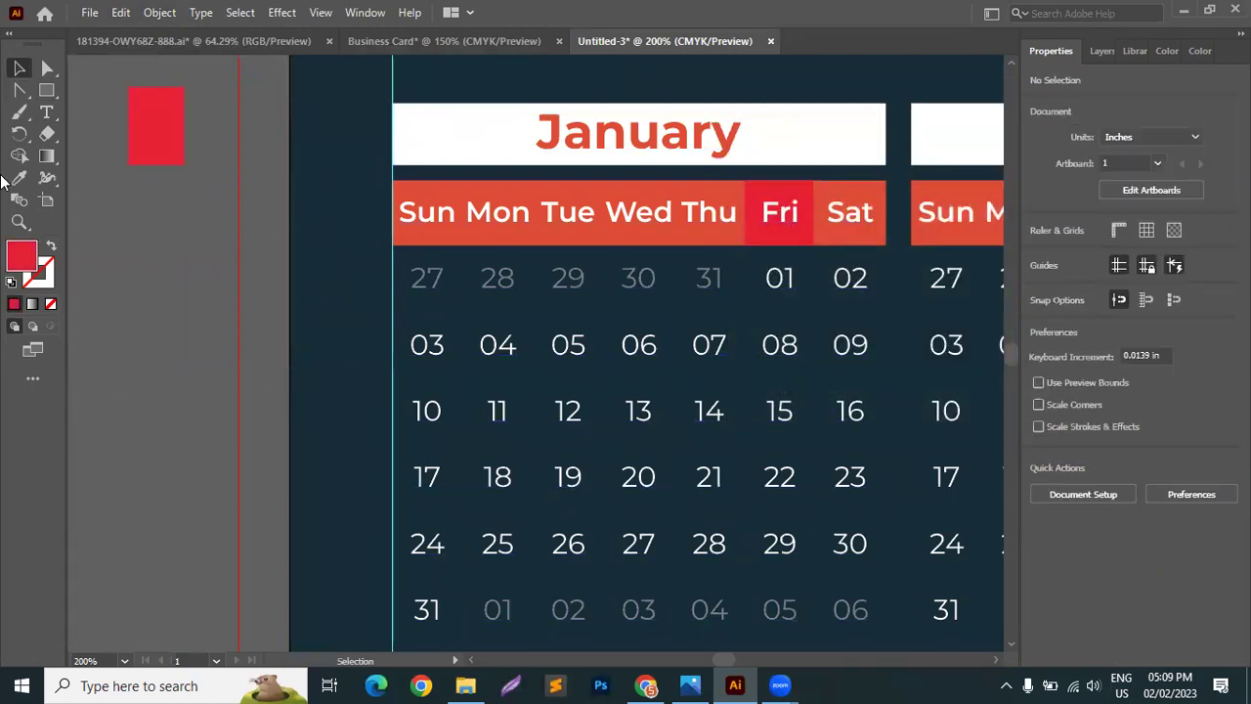
click(46, 111)
Try colouring January's dates 01 and 08 red, then undo those changes.
double_click(777, 279)
click(19, 178)
click(173, 143)
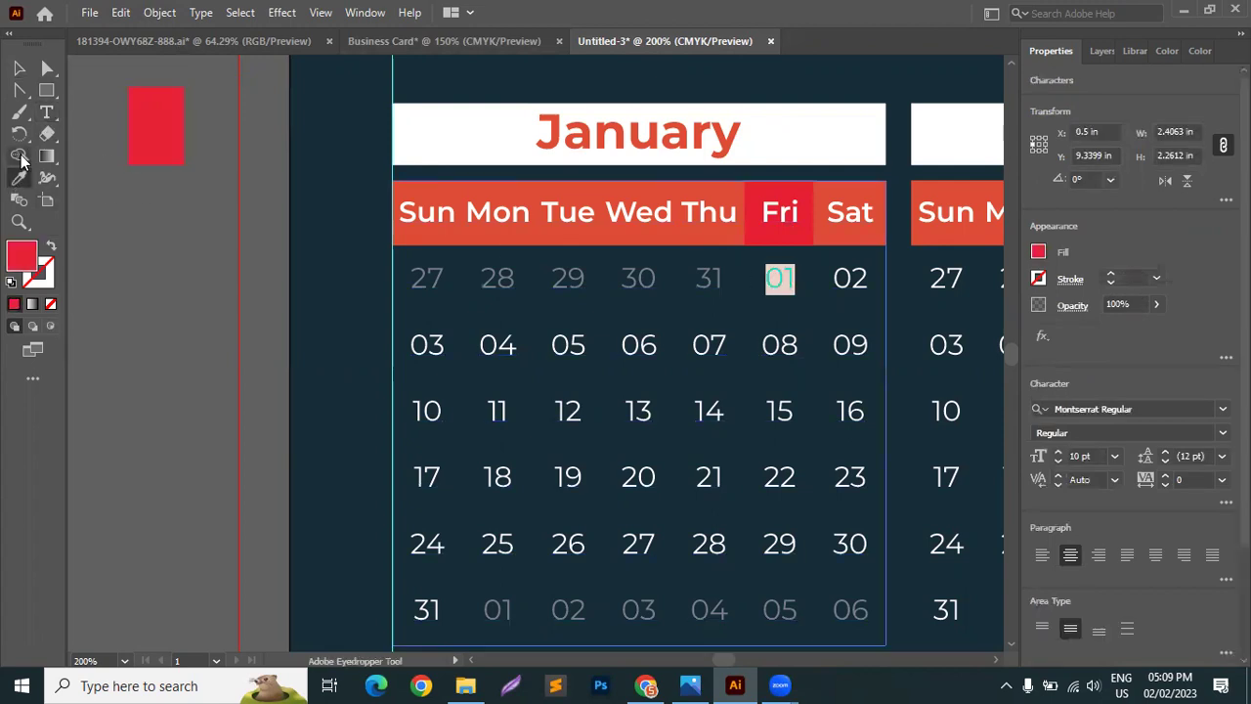
click(46, 112)
double_click(778, 344)
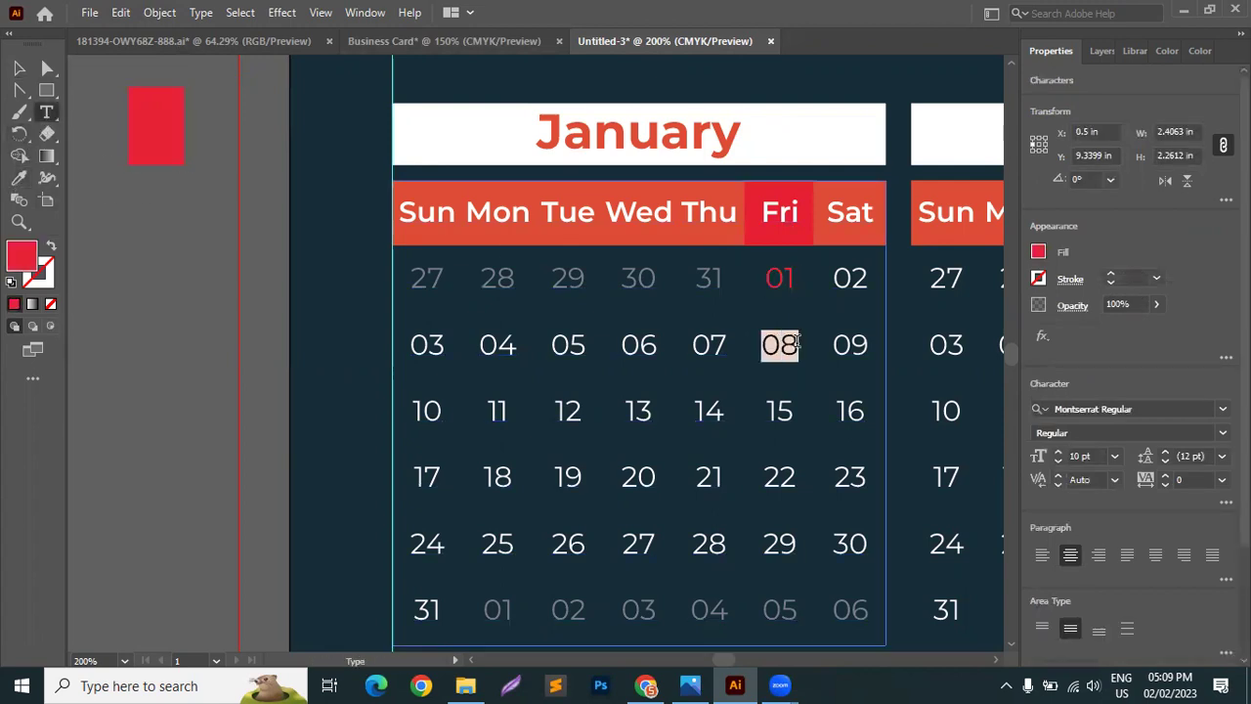
click(19, 178)
click(164, 141)
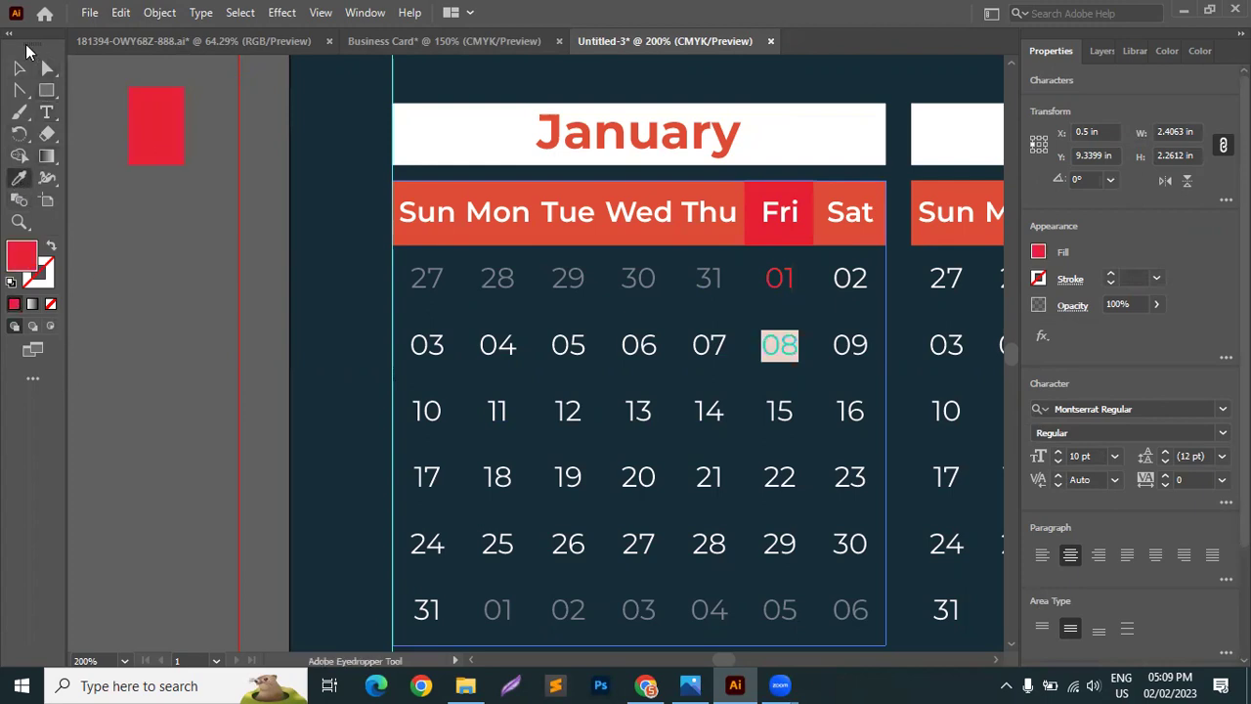
click(19, 67)
click(129, 234)
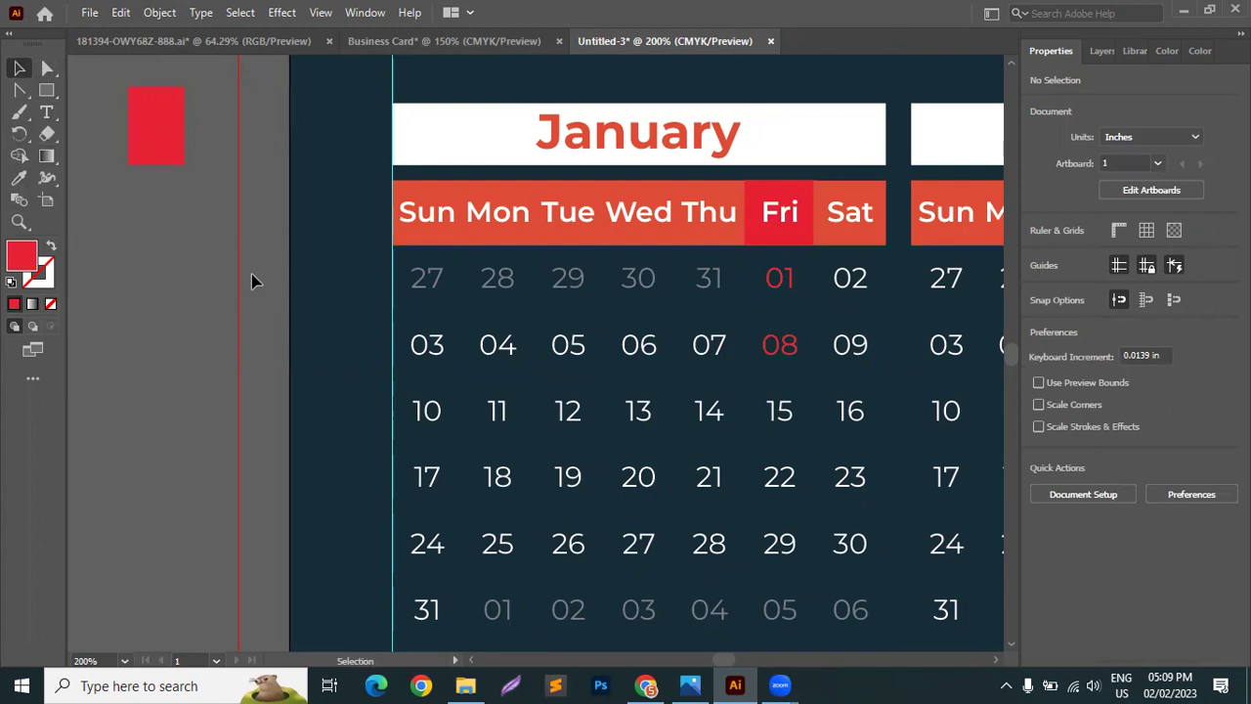
key(ctrl+z)
key(ctrl+z)
key(ctrl+z)
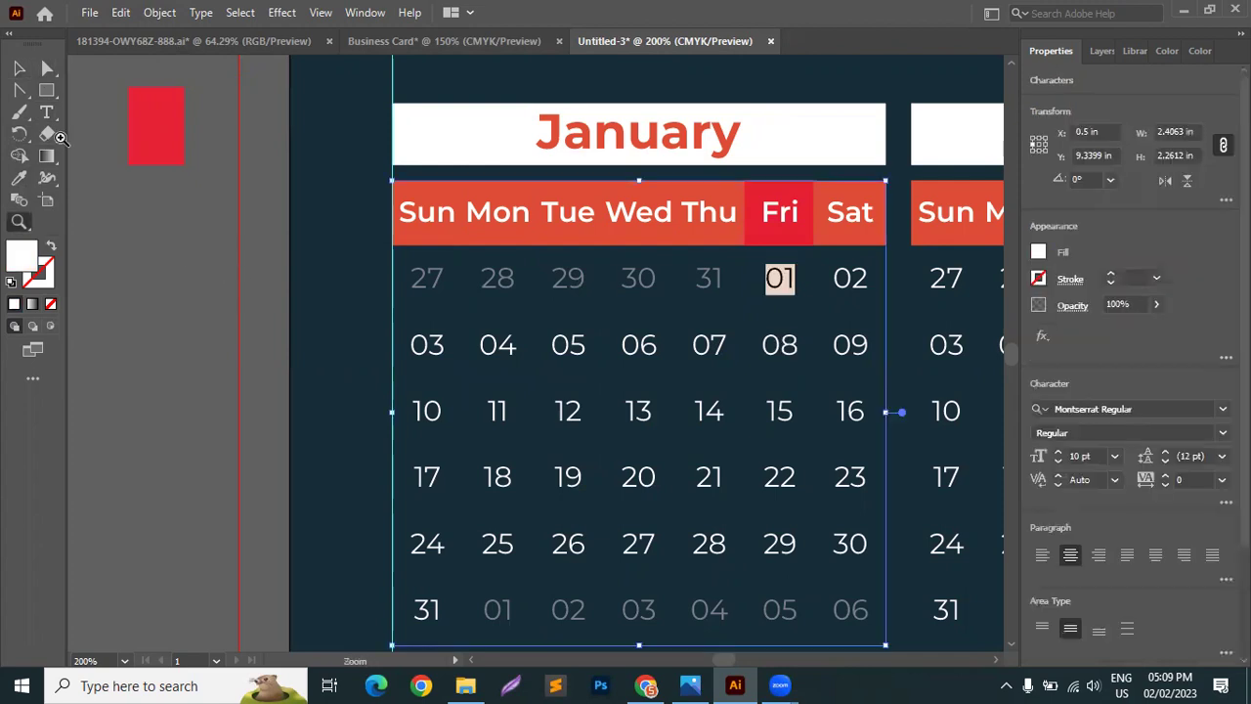
click(18, 67)
click(777, 249)
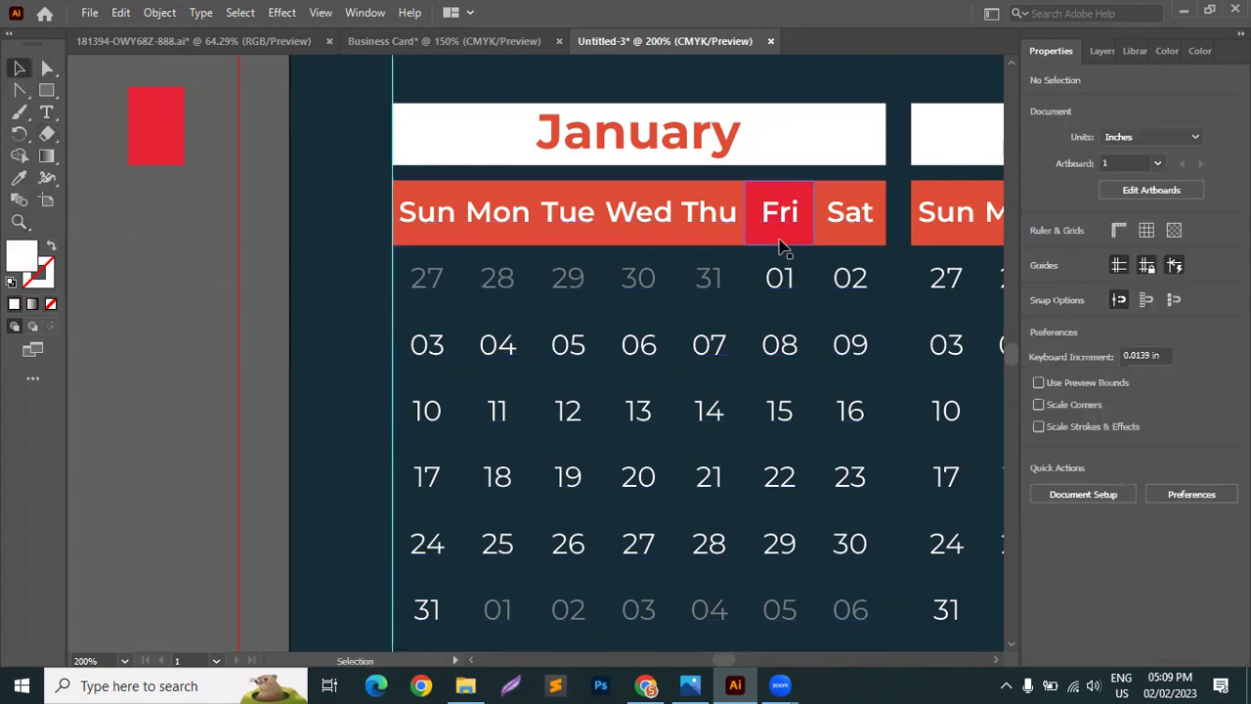
Stretch January's red Fri header down over the dates 01 through 05.
double_click(784, 246)
click(787, 245)
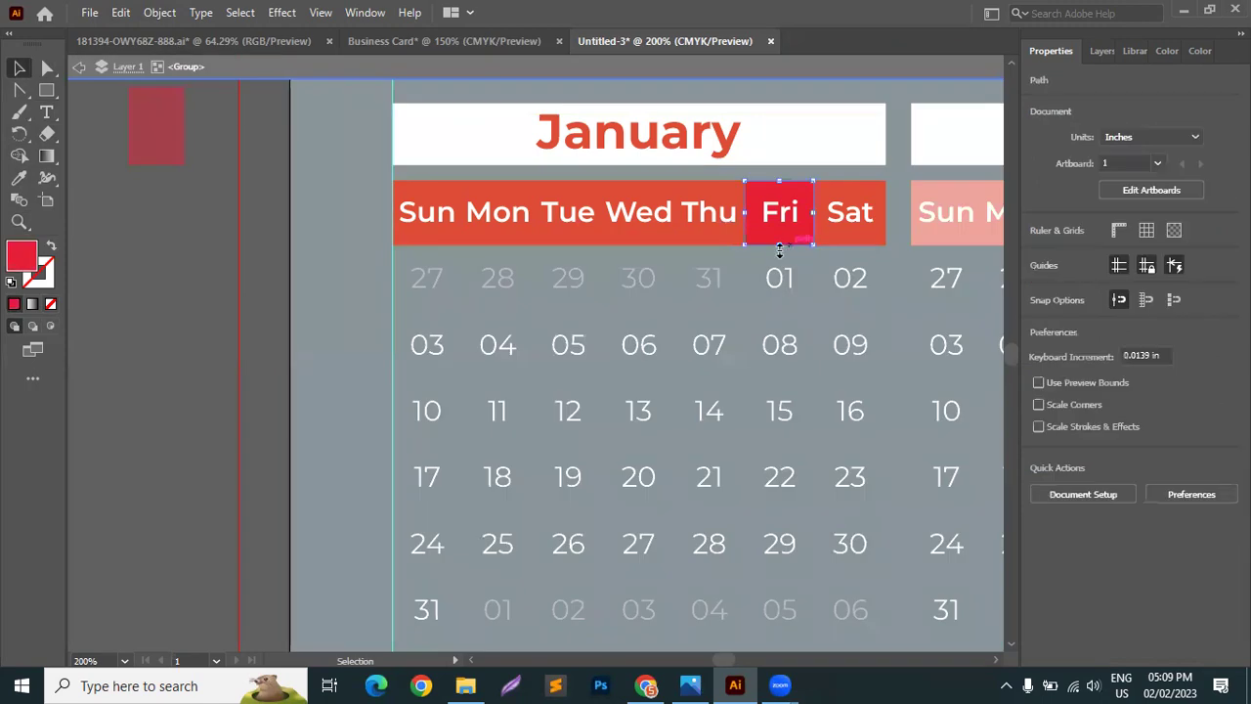
scroll(787, 244, down, 1)
scroll(782, 200, down, 1)
drag(779, 160, 772, 459)
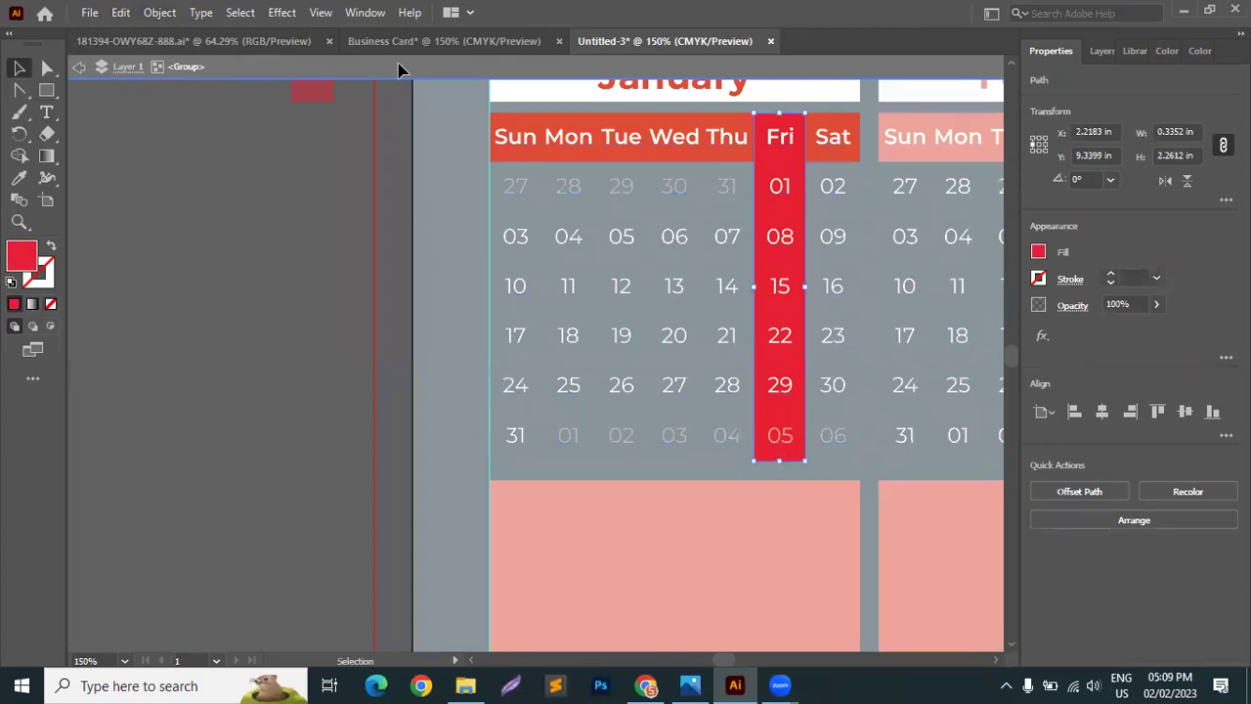
click(402, 68)
click(282, 207)
key(ctrl+minus)
key(ctrl+minus)
key(ctrl+minus)
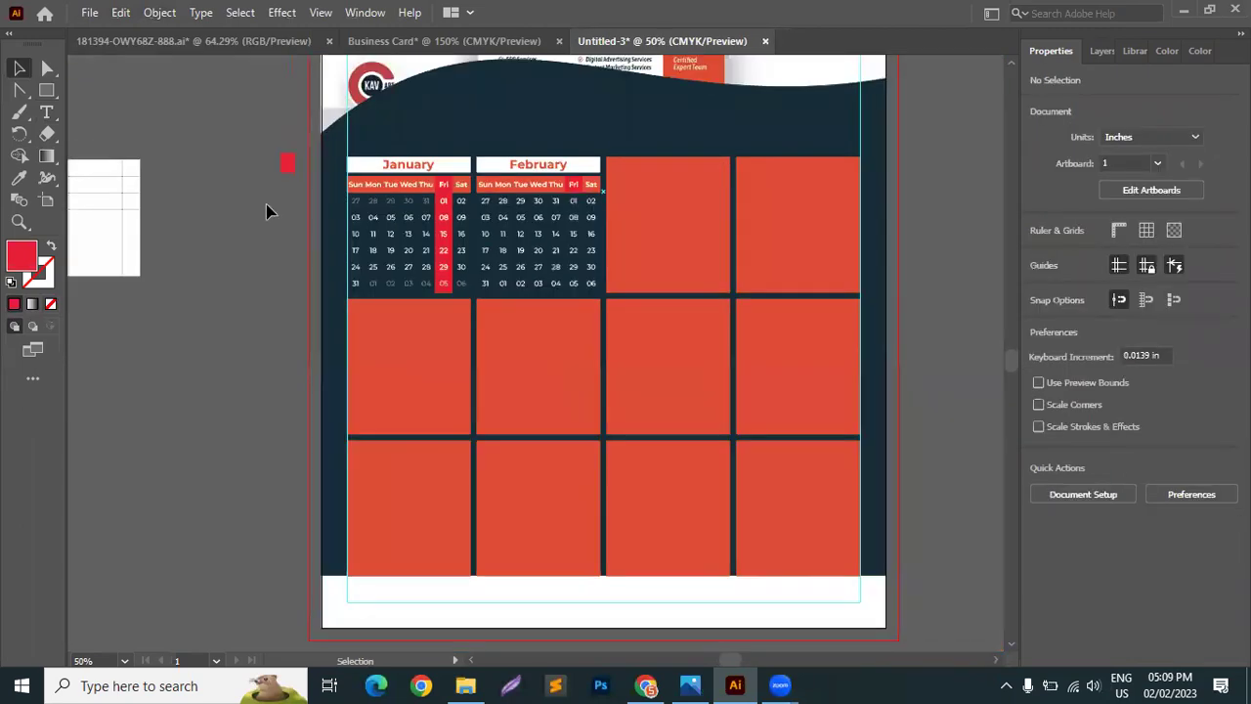
Delete the small red sample rectangle from the pasteboard.
scroll(322, 237, up, 1)
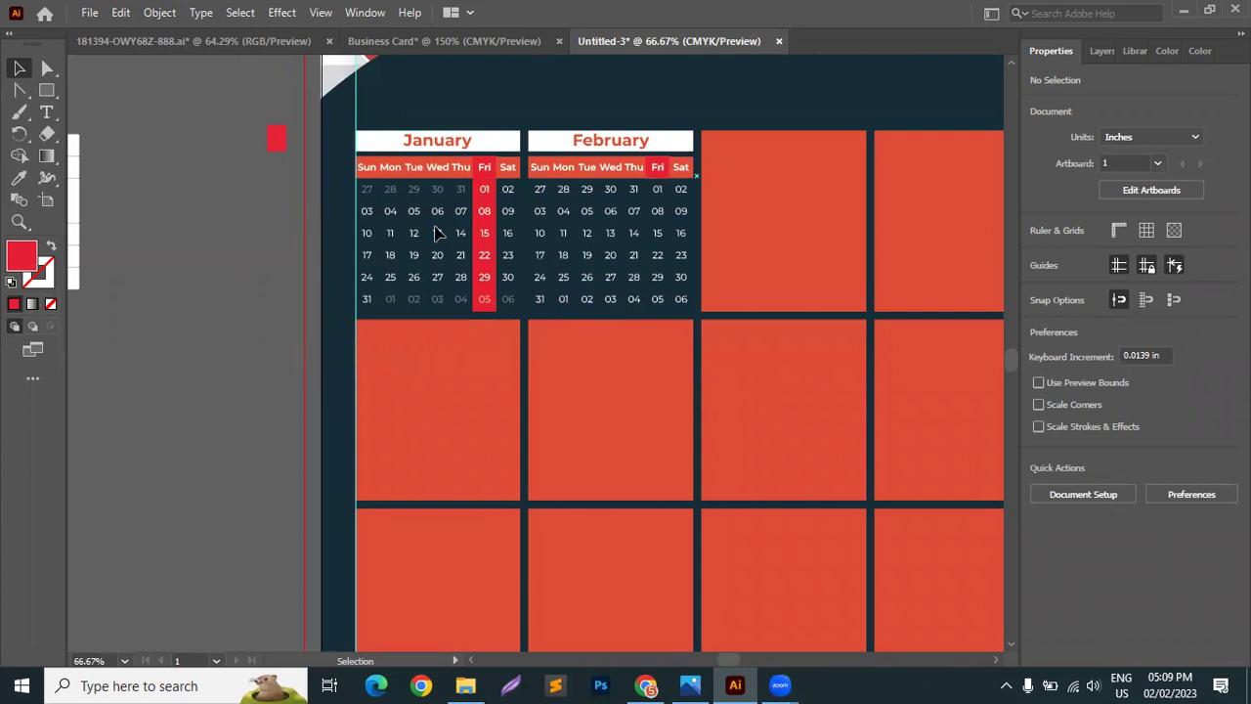
click(276, 139)
key(Delete)
Stretch February's Fri header box down into a red column over its Fridays.
scroll(697, 185, up, 3)
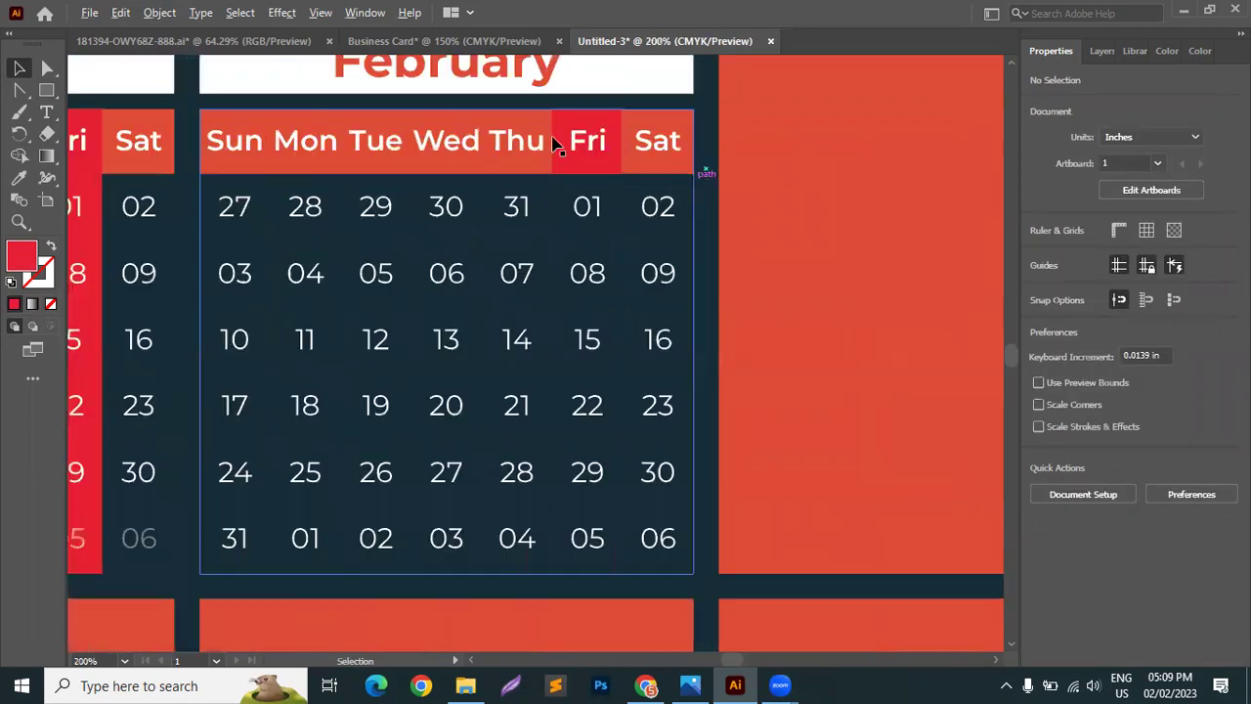
click(575, 123)
double_click(577, 121)
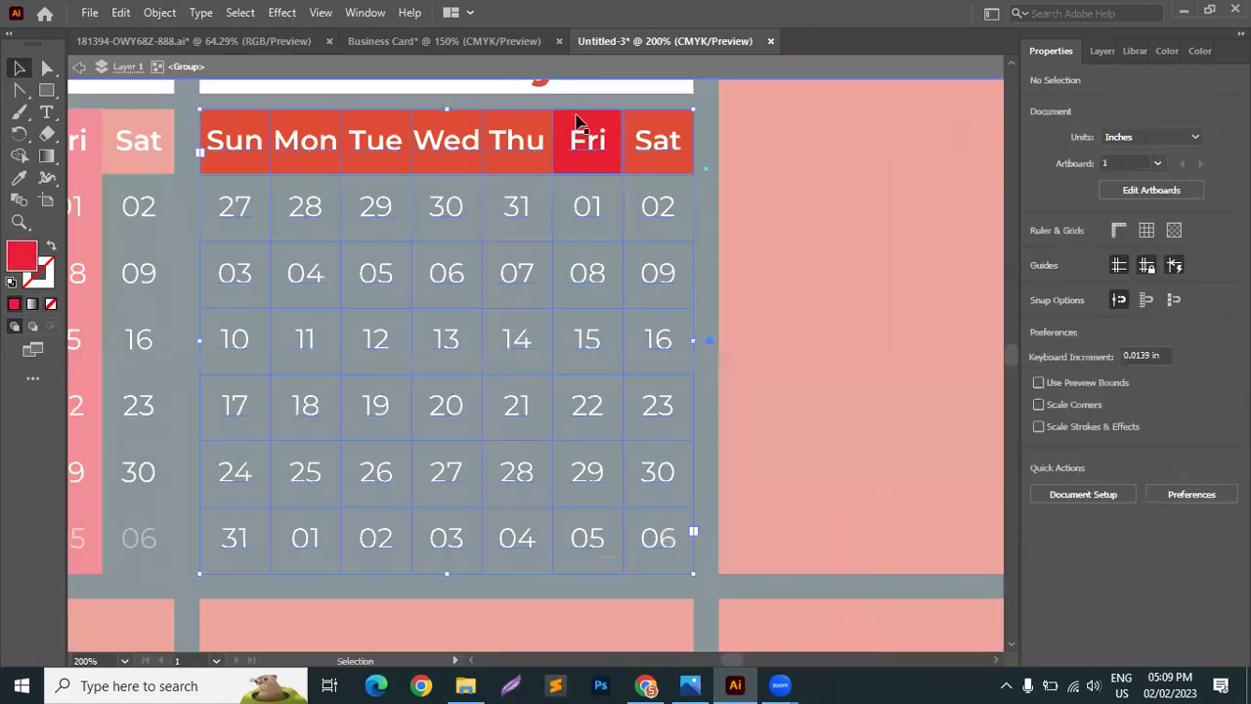
click(589, 168)
drag(587, 174, 538, 577)
double_click(818, 230)
click(819, 230)
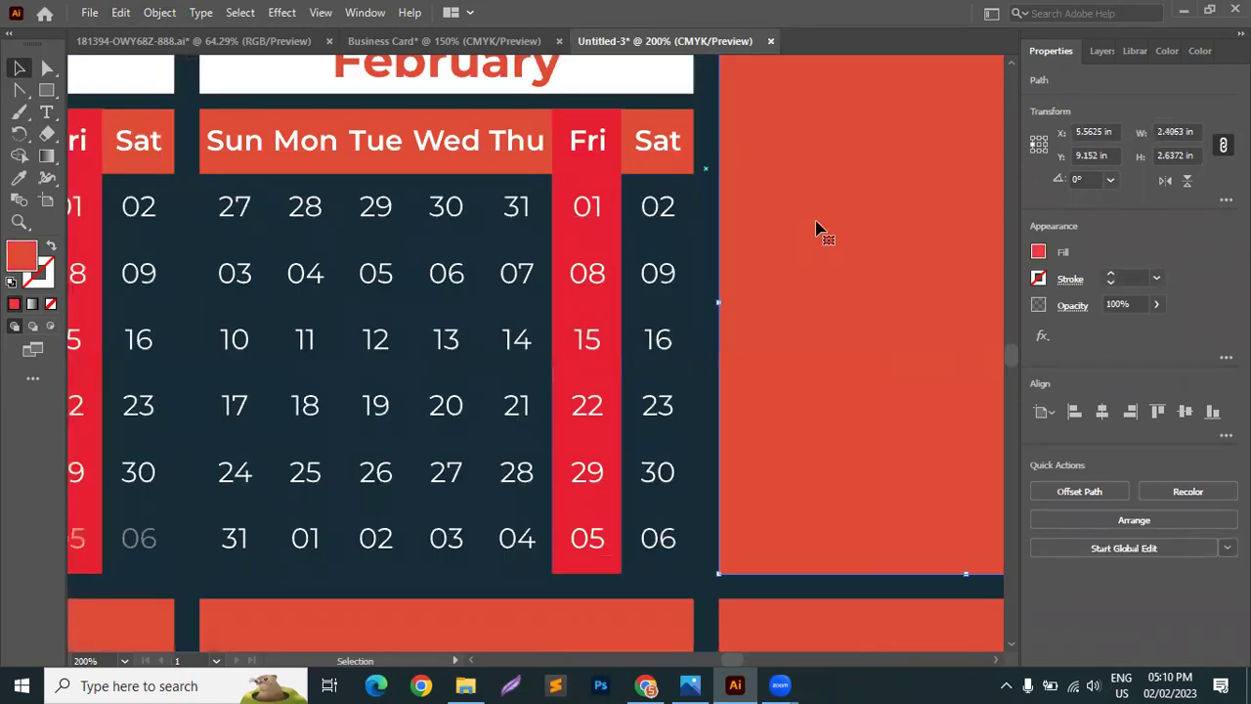
scroll(819, 230, down, 2)
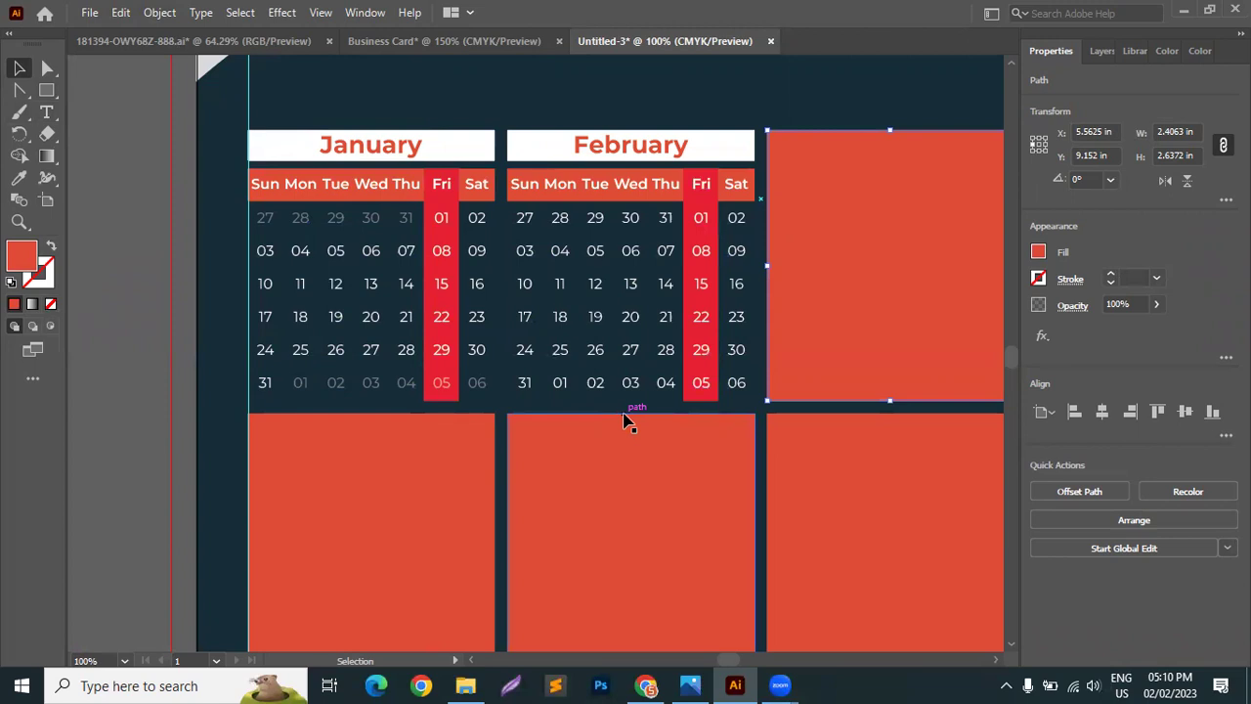
key(t)
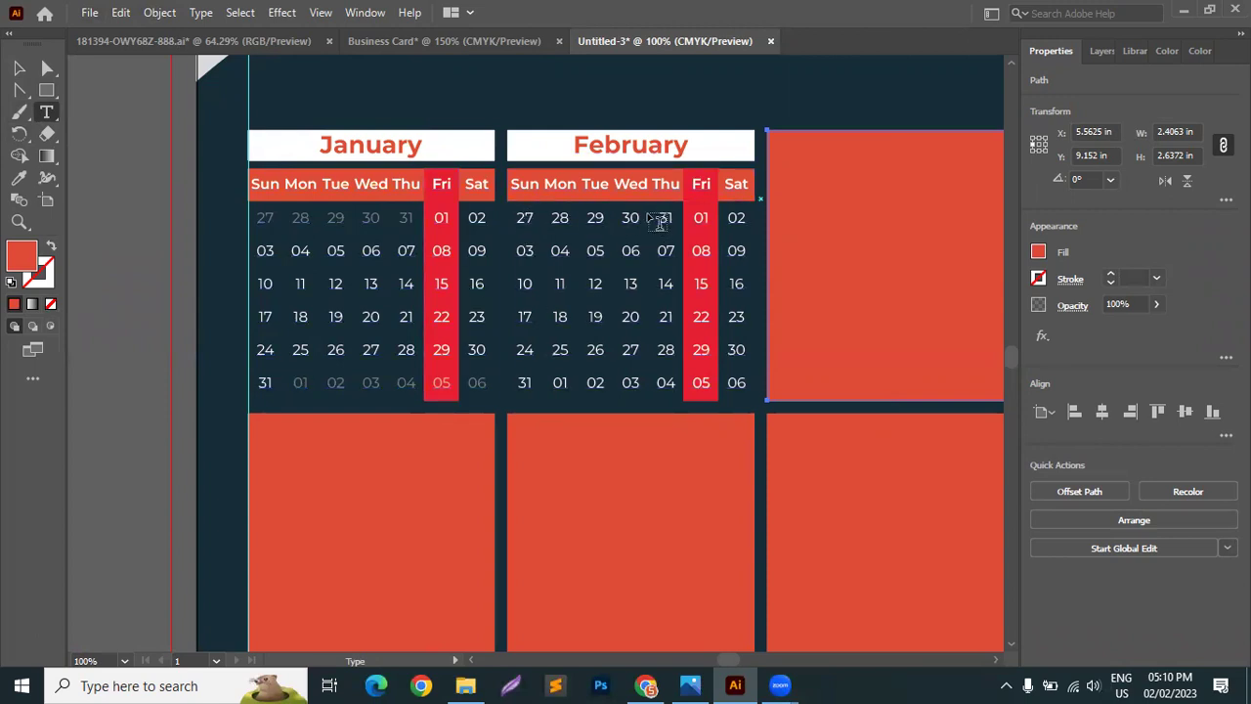
Remove dates 27–30 from February's first row and dim the leading 31 to 50% opacity.
drag(634, 216, 504, 206)
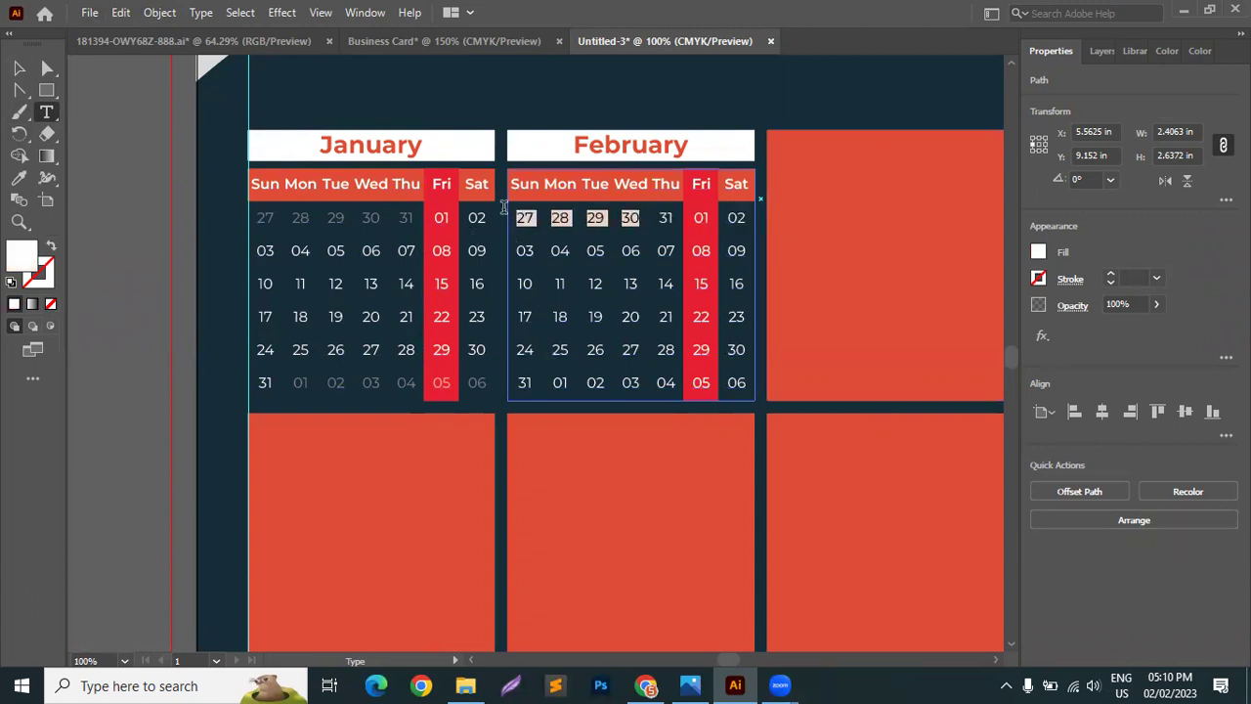
key(BackSpace)
key(BackSpace)
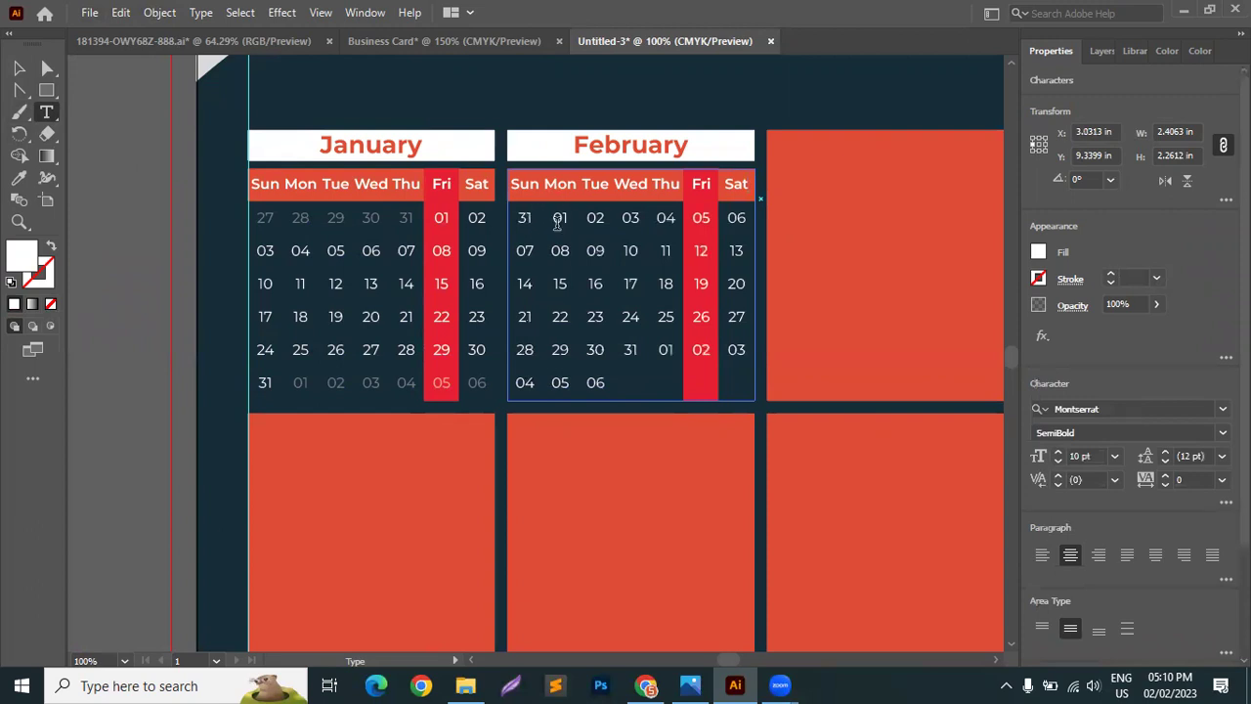
double_click(524, 217)
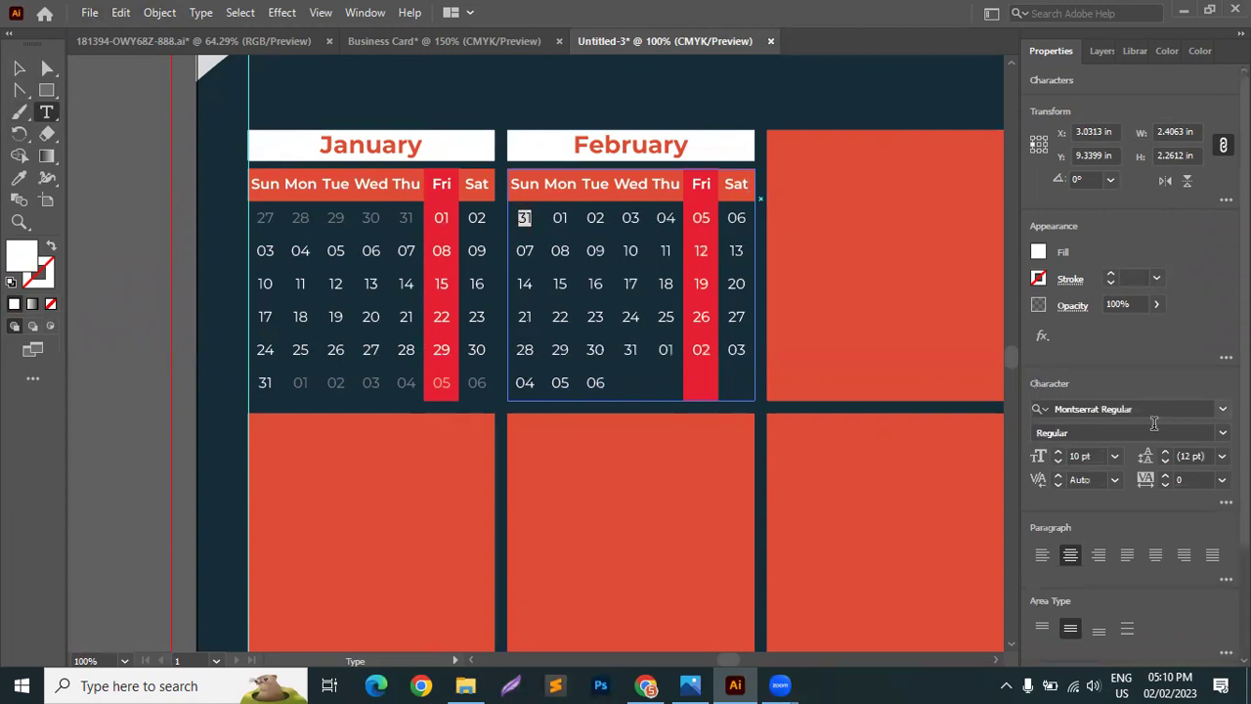
click(1122, 304)
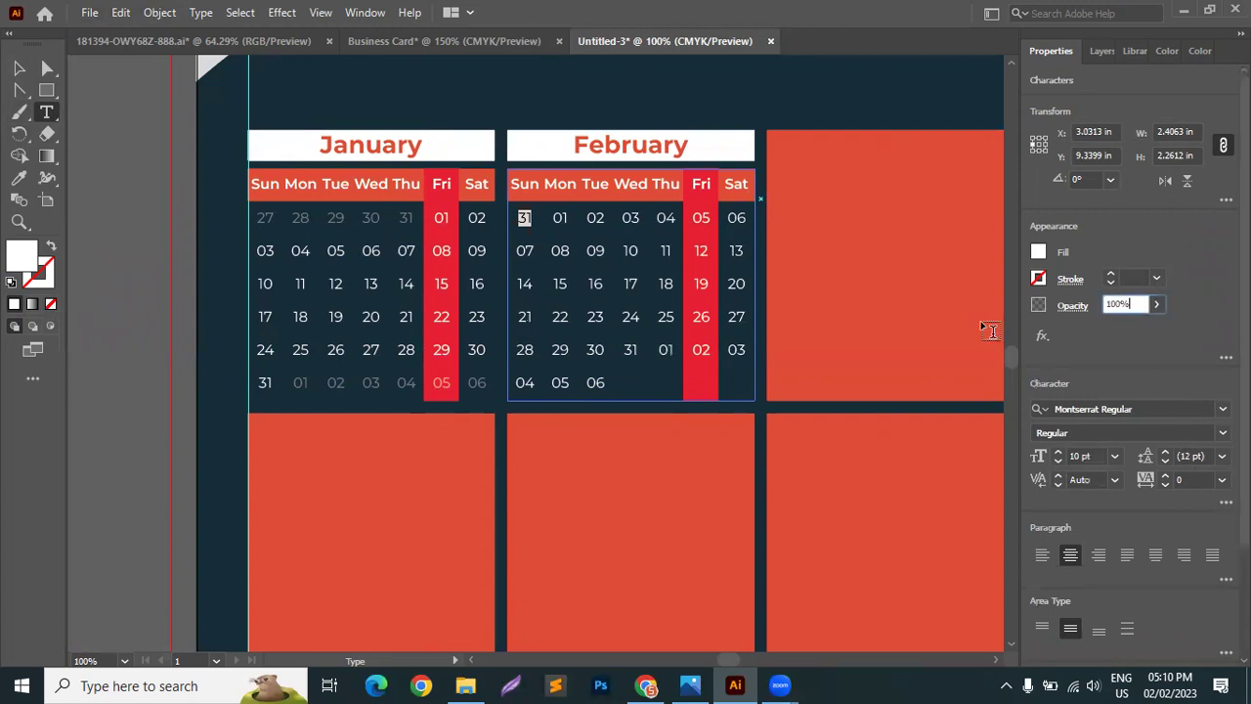
text(50)
key(Return)
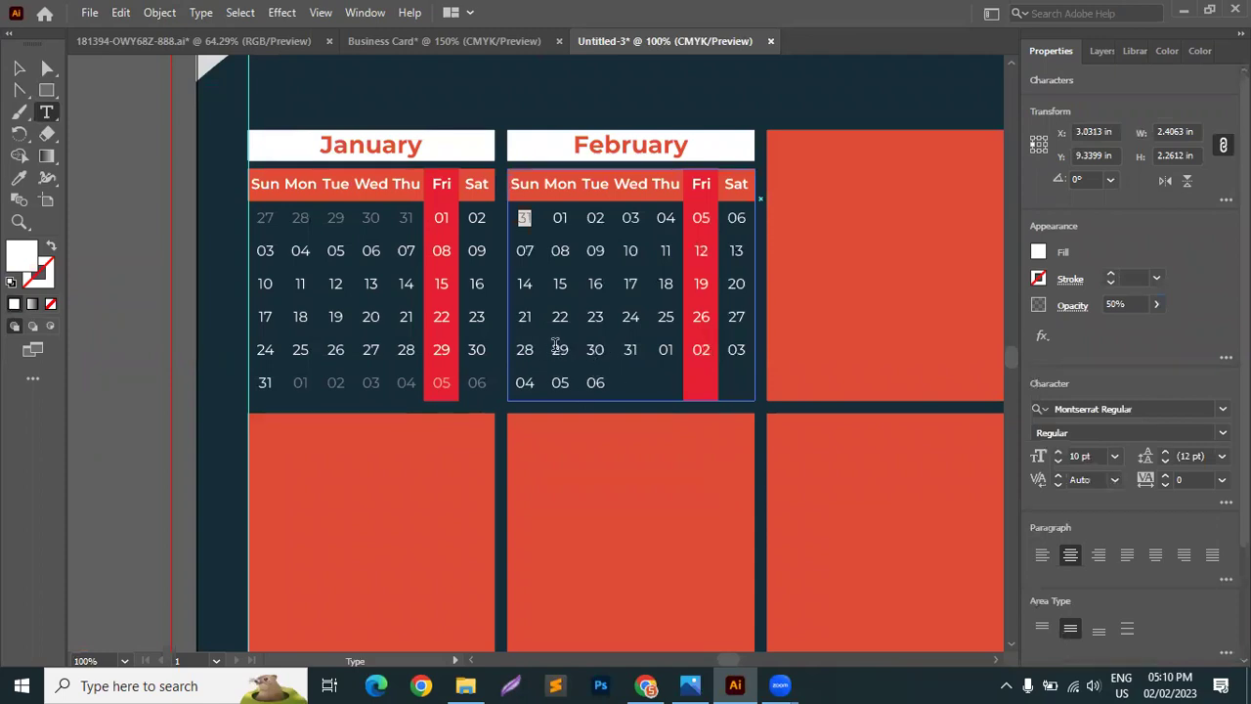
Replace February's extra 30 and 31 with trailing dates running through 12.
drag(592, 349, 628, 352)
key(BackSpace)
key(BackSpace)
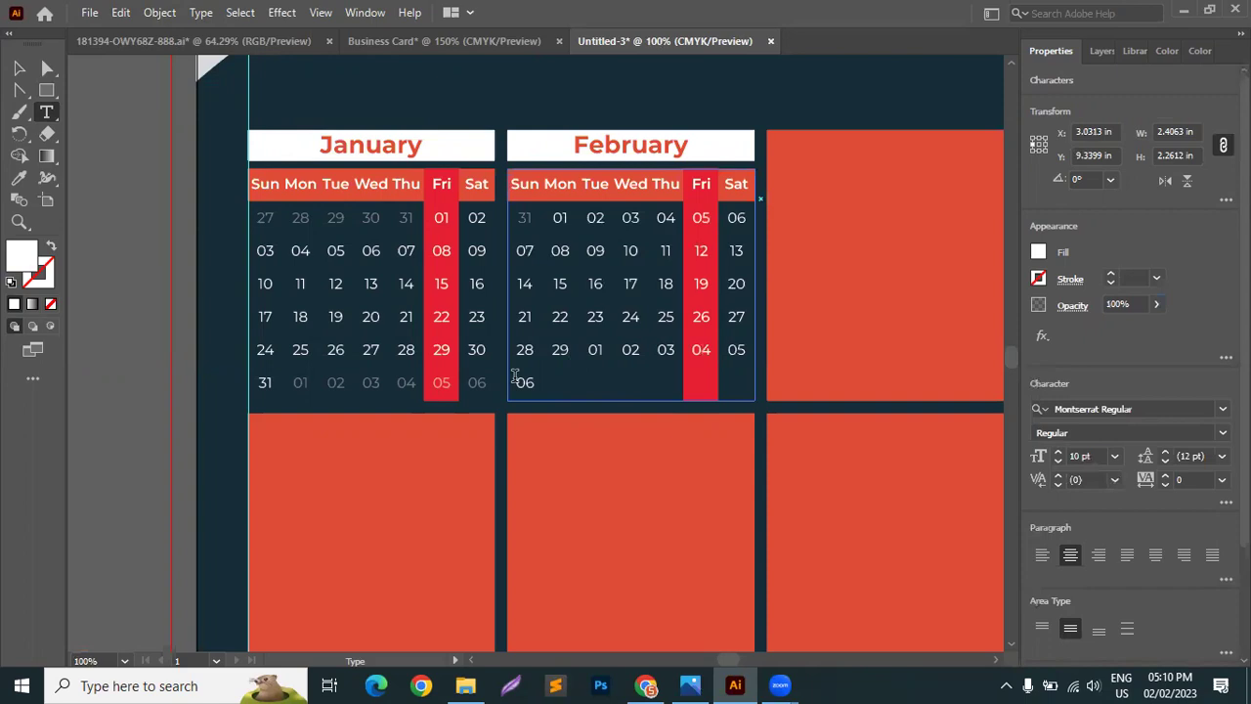
text(7	08	09	10	11	12)
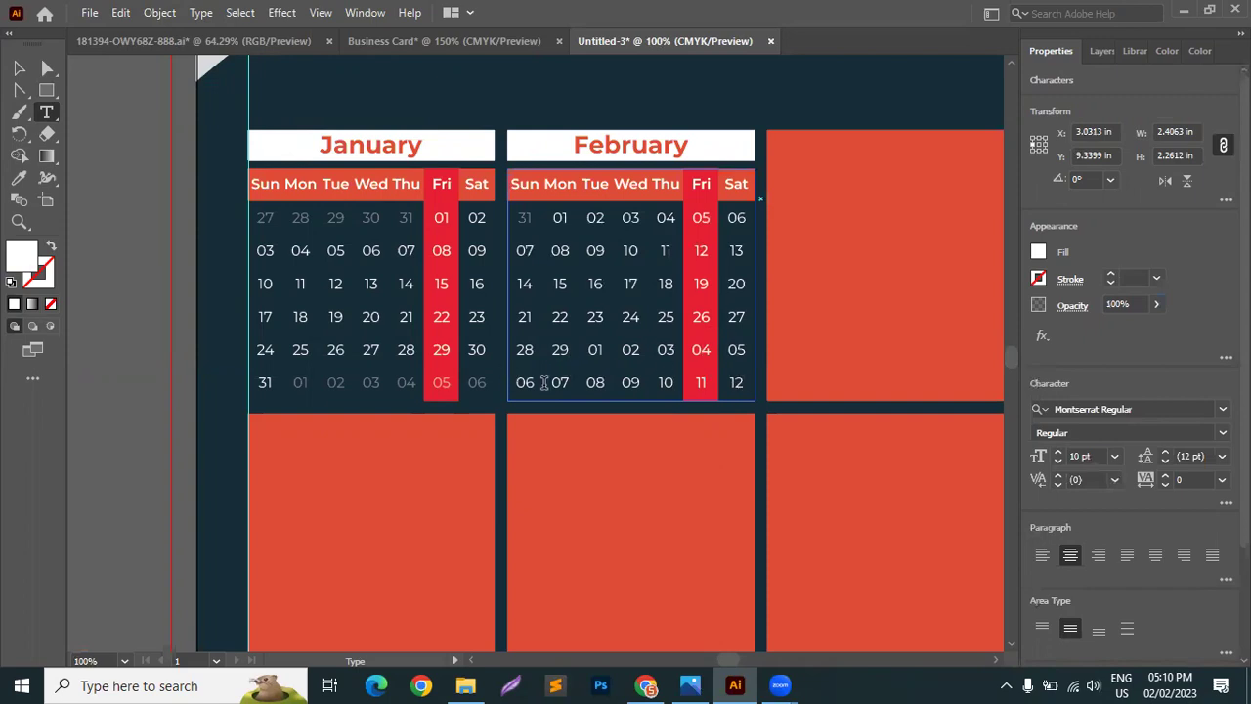
Set February's trailing dates 01 through 12 to 50% opacity.
drag(593, 349, 748, 385)
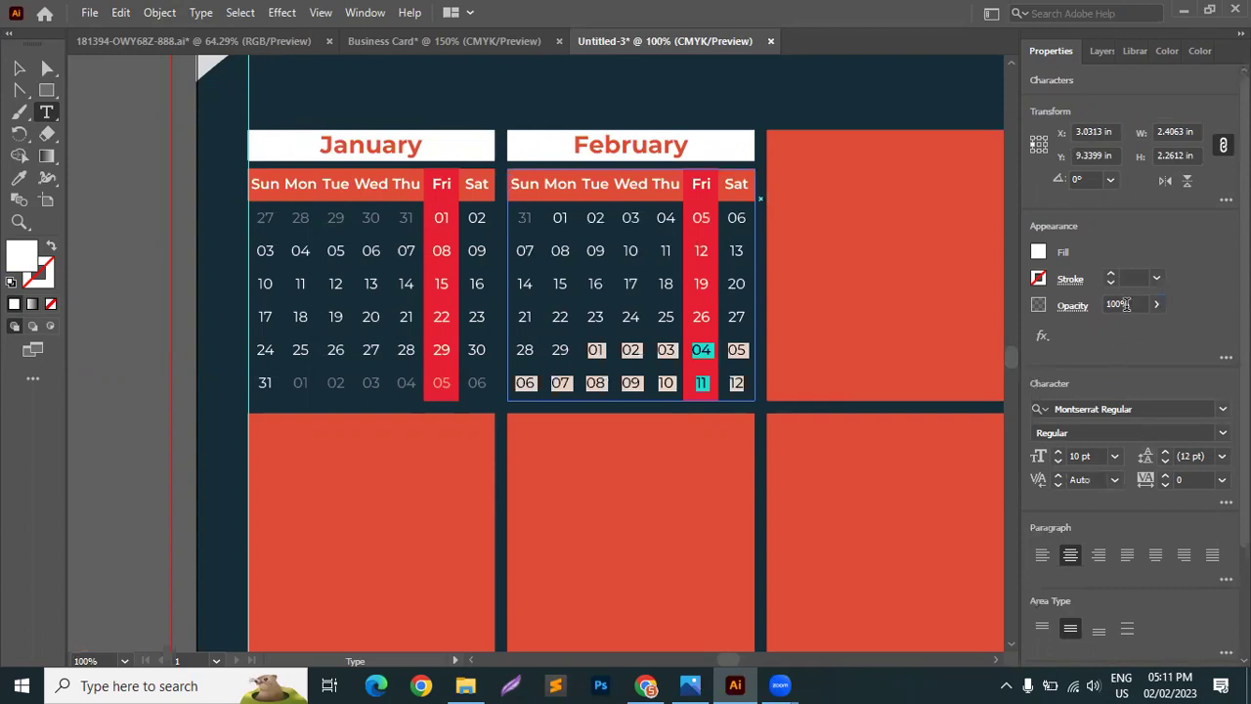
click(1121, 303)
text(50)
key(Return)
click(19, 67)
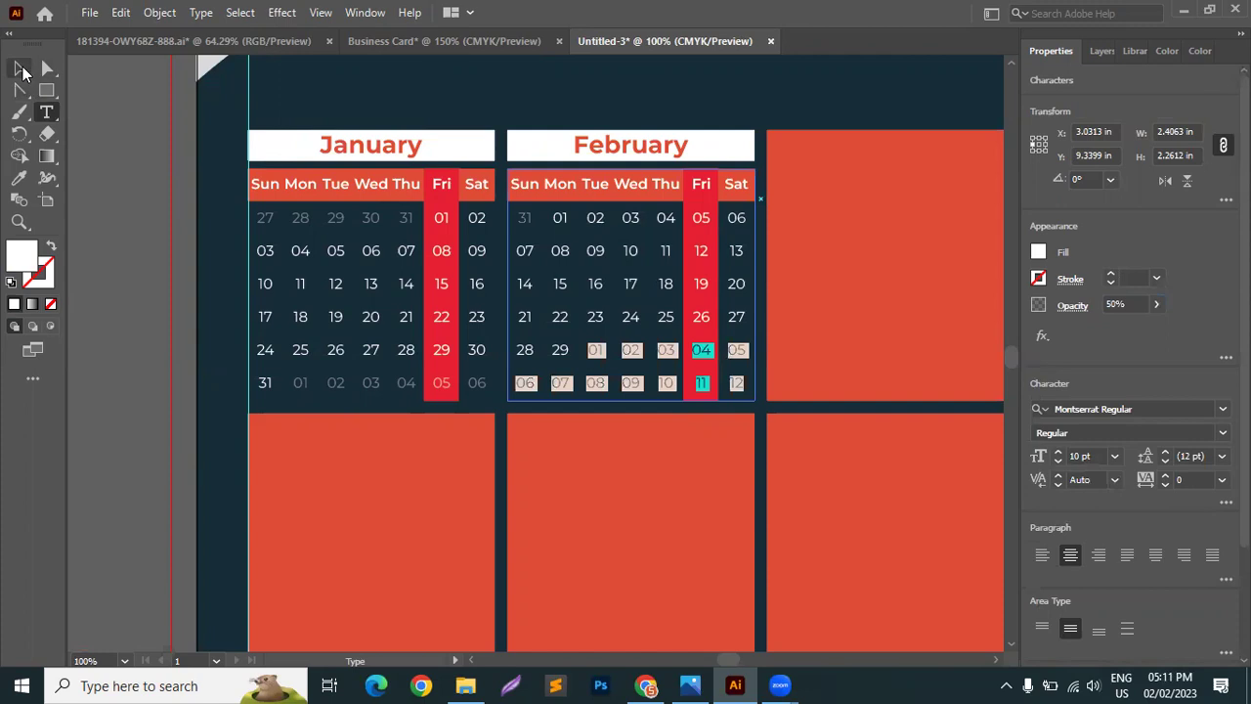
Duplicate the February block into the third month column.
click(125, 131)
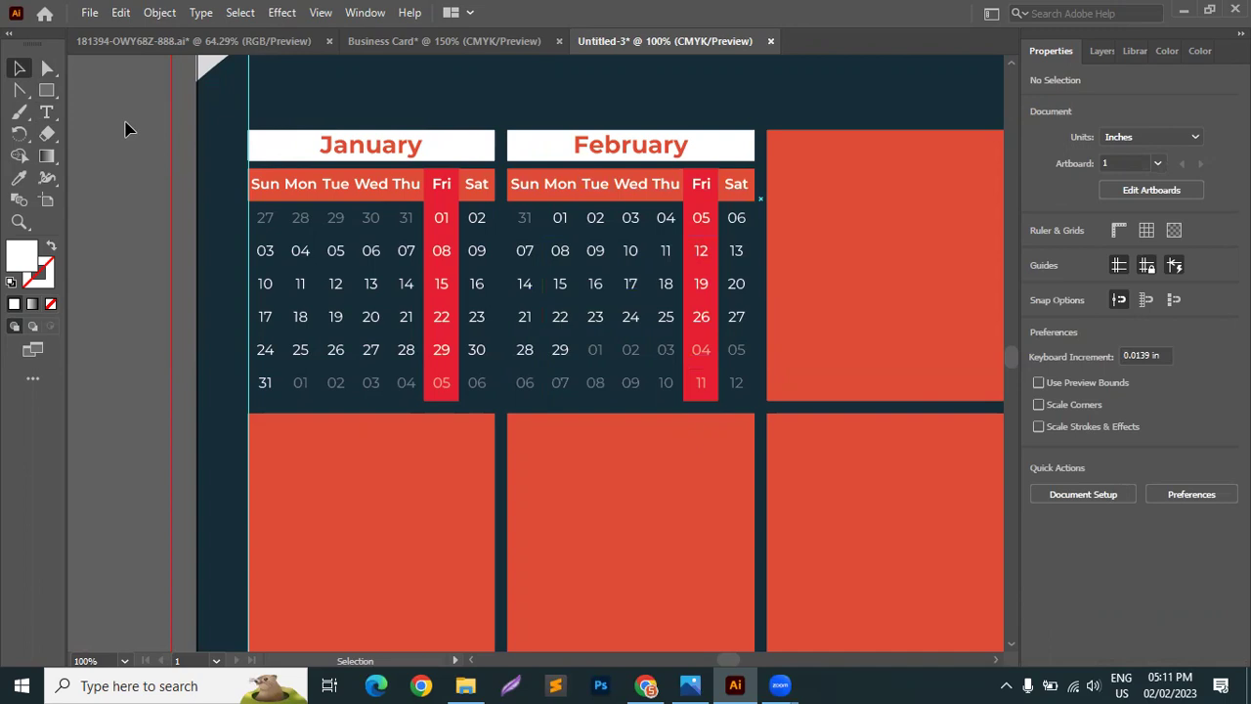
click(19, 67)
scroll(594, 390, down, 1)
scroll(799, 343, up, 1)
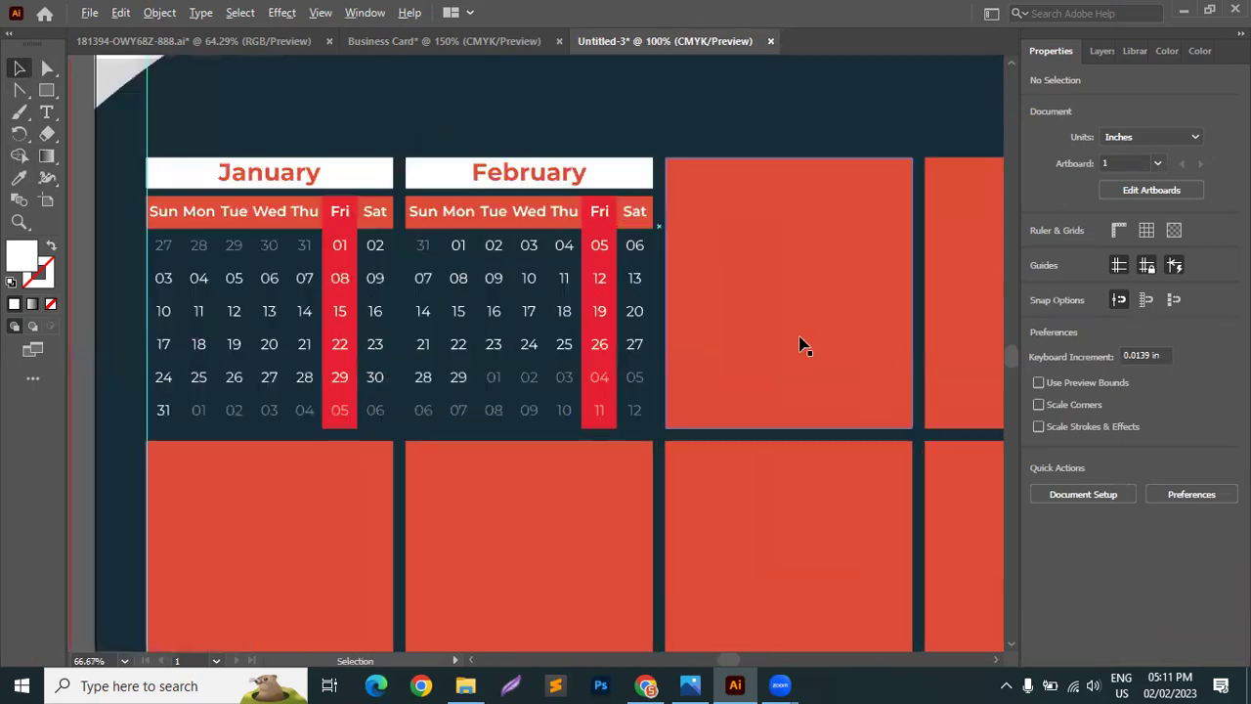
scroll(525, 297, right, 4)
click(379, 216)
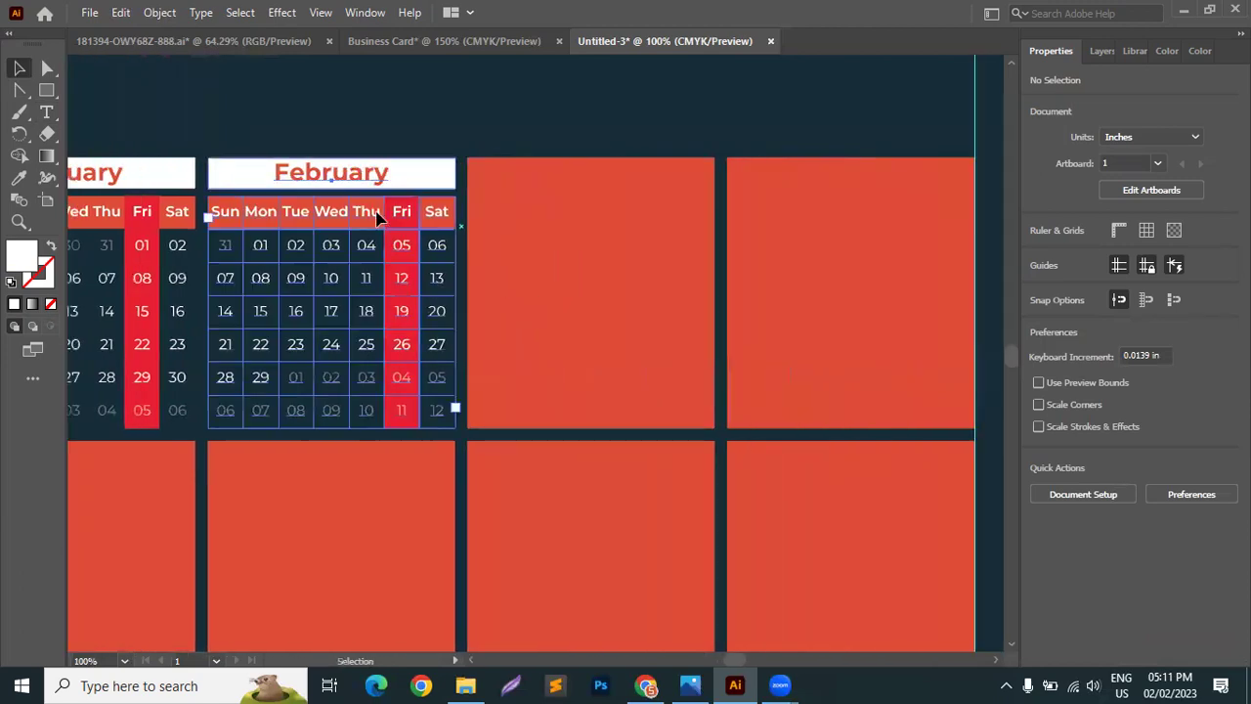
drag(379, 217, 578, 214)
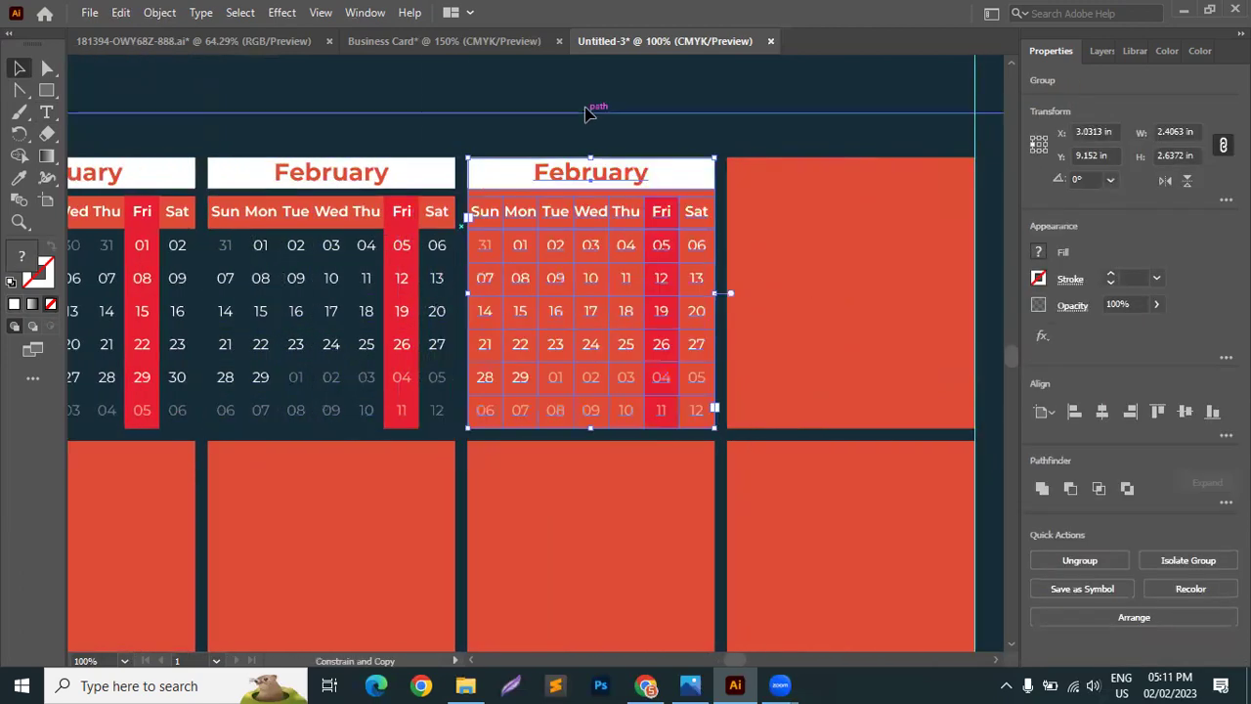
click(497, 234)
Delete the orange placeholder rectangle behind the copy, keeping the copy in line.
click(547, 496)
click(592, 425)
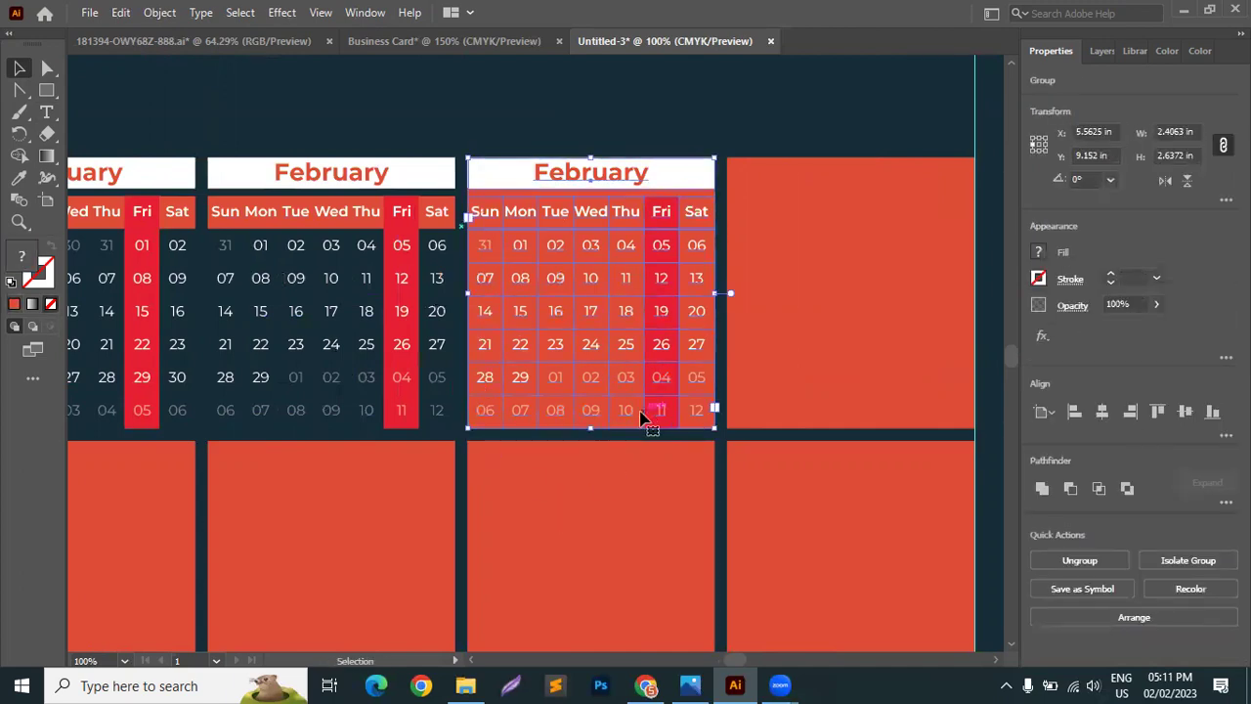
key(shift+Up)
click(633, 434)
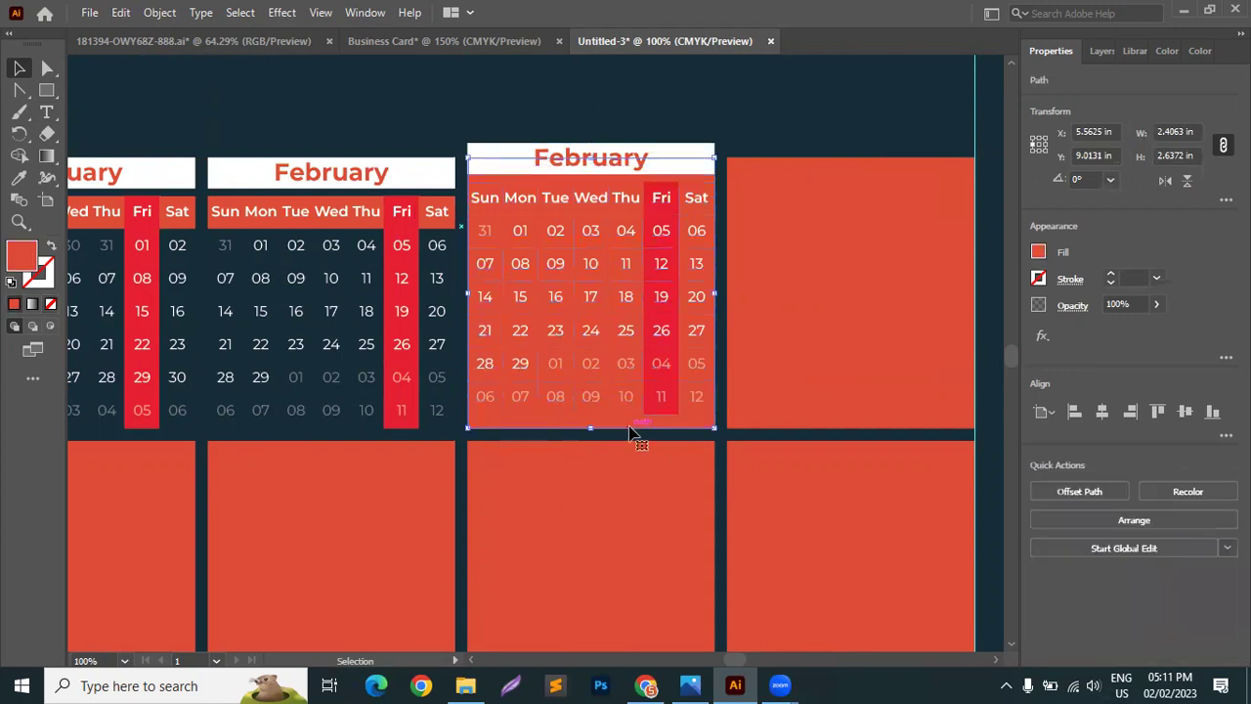
key(Delete)
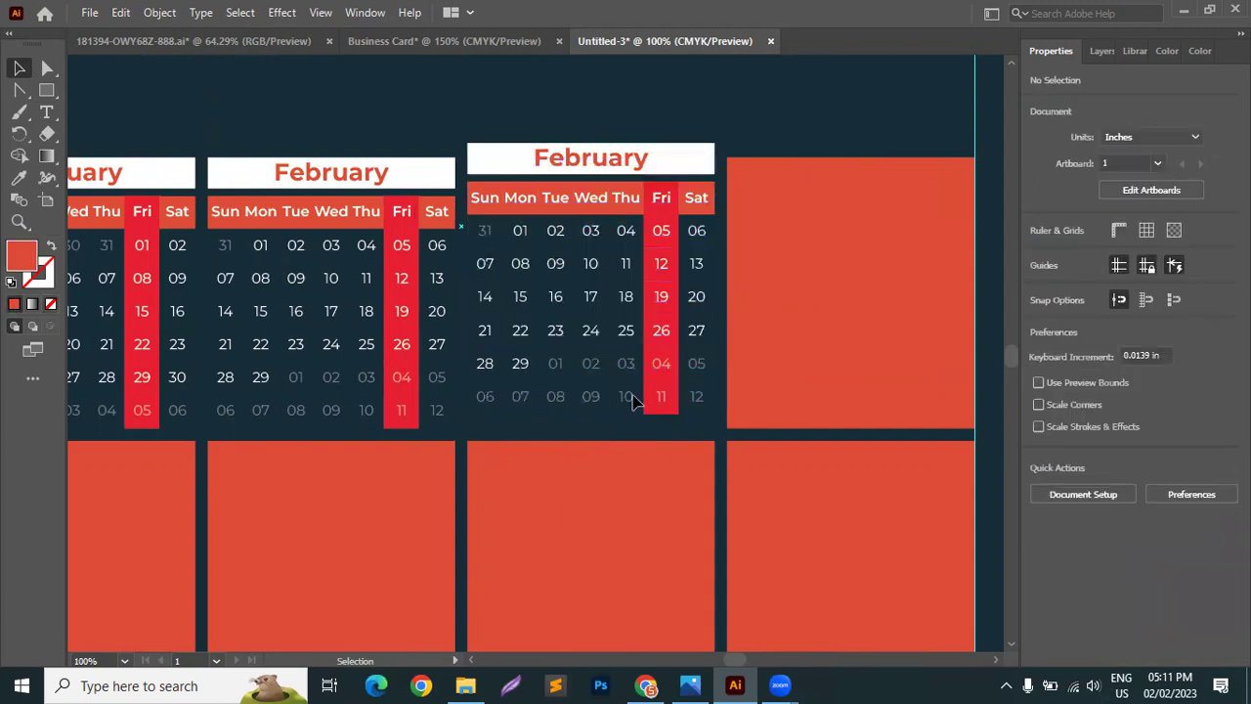
click(630, 400)
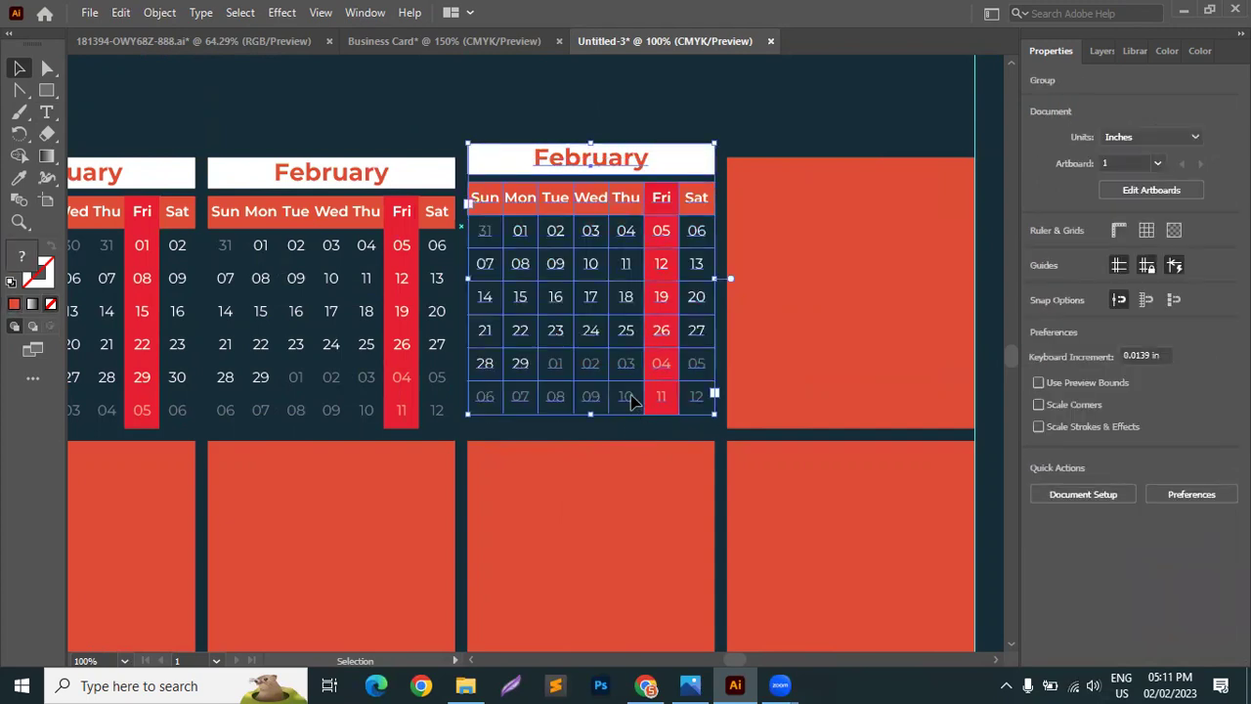
key(shift+Down)
click(424, 127)
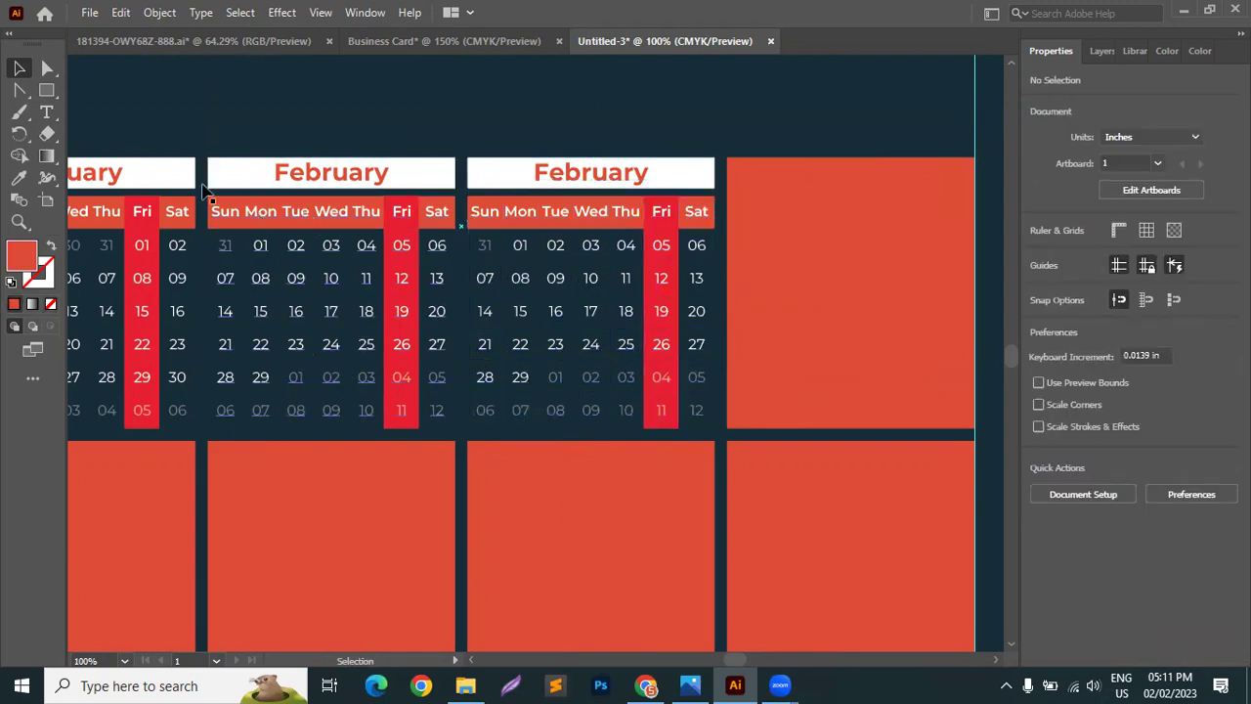
Delete surplus trailing dates in the third block and tab the dates one column right.
click(46, 111)
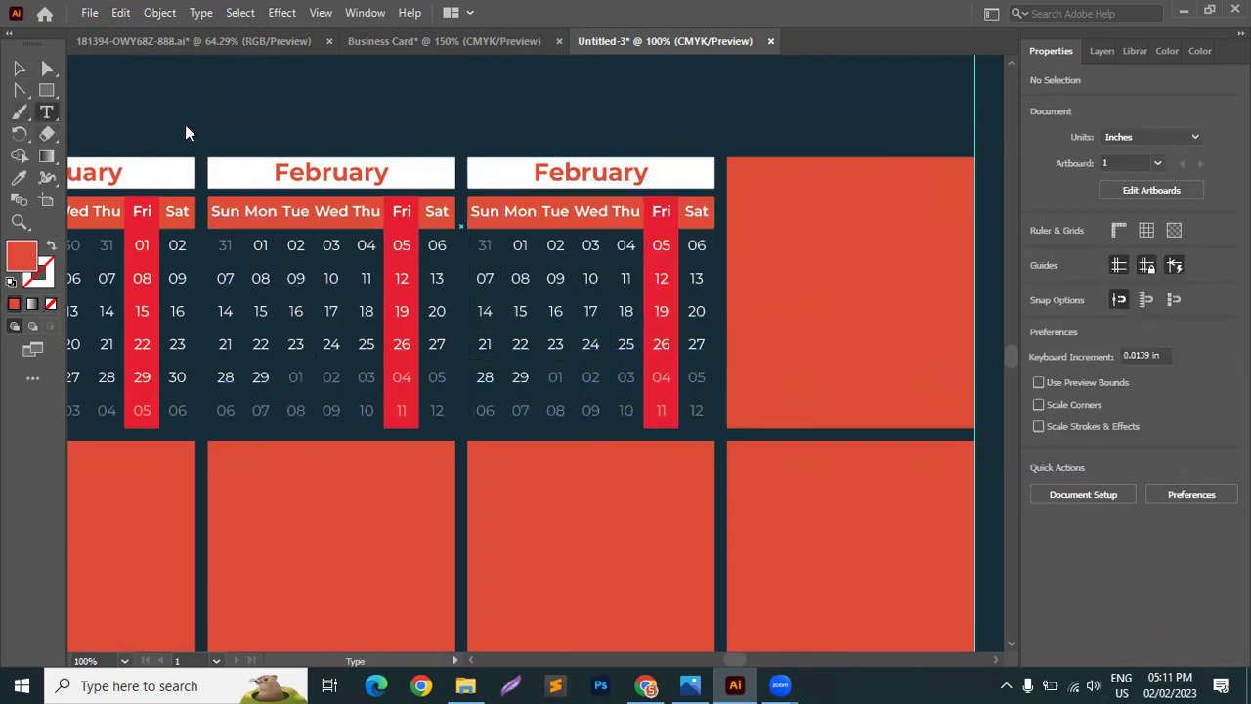
click(484, 243)
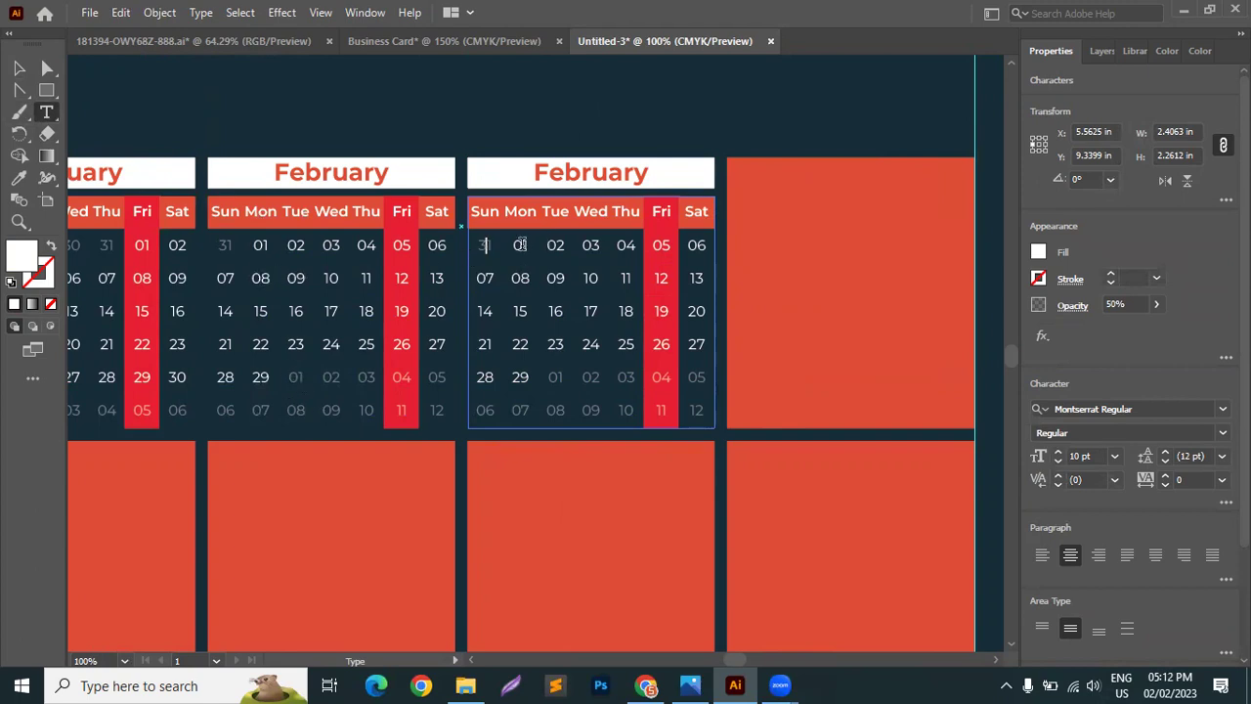
drag(684, 413, 727, 413)
key(BackSpace)
key(Tab)
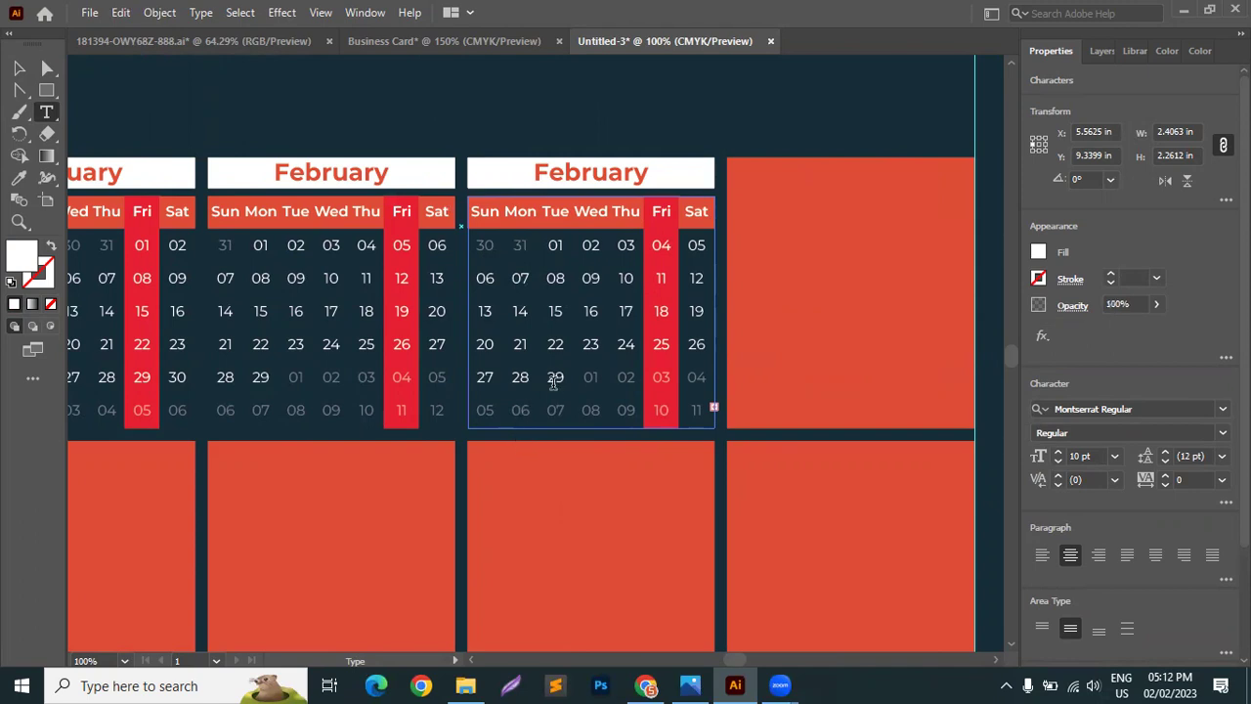
drag(584, 381, 724, 405)
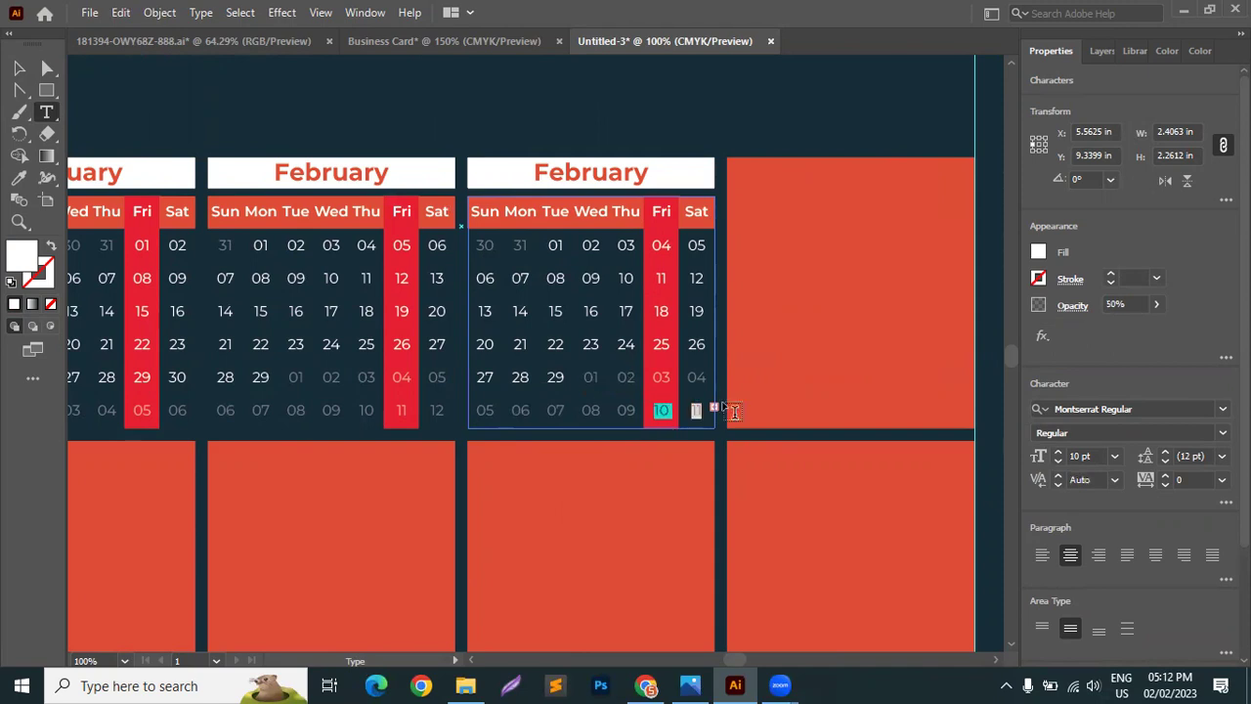
key(BackSpace)
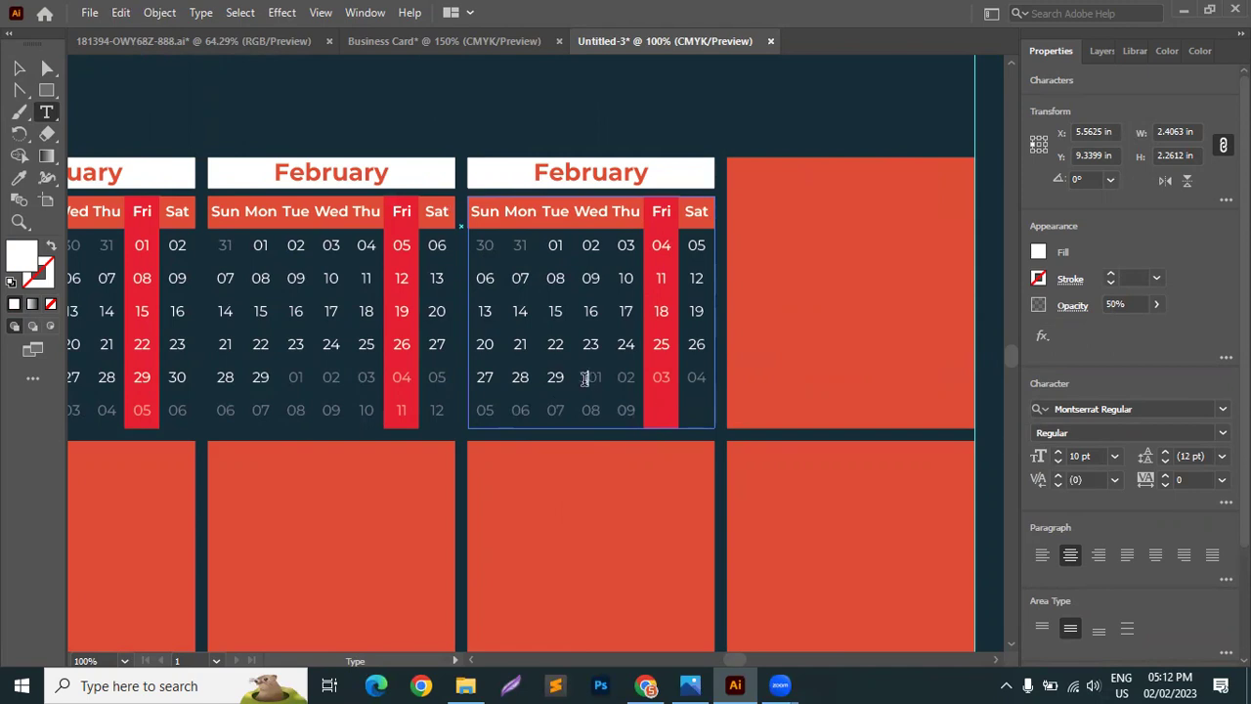
key(Tab)
key(Tab)
Restore dates 30 and 31 in the third block to 100% opacity.
drag(583, 376, 635, 377)
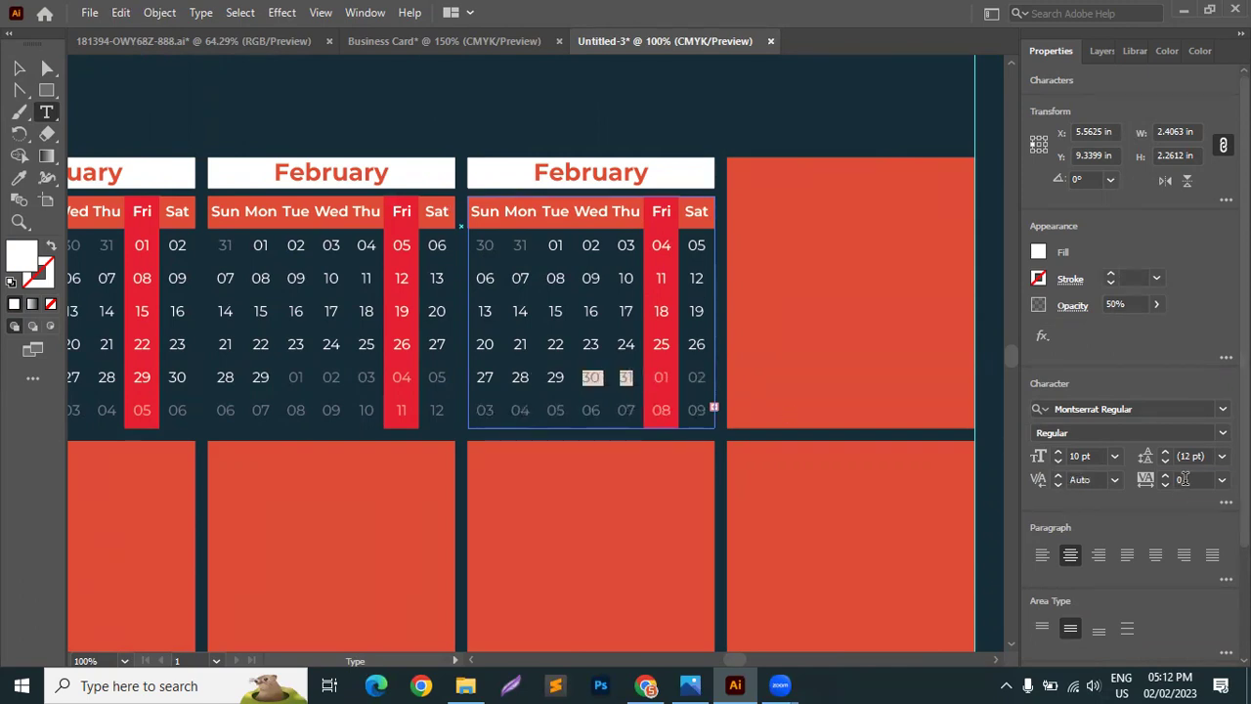
click(1129, 304)
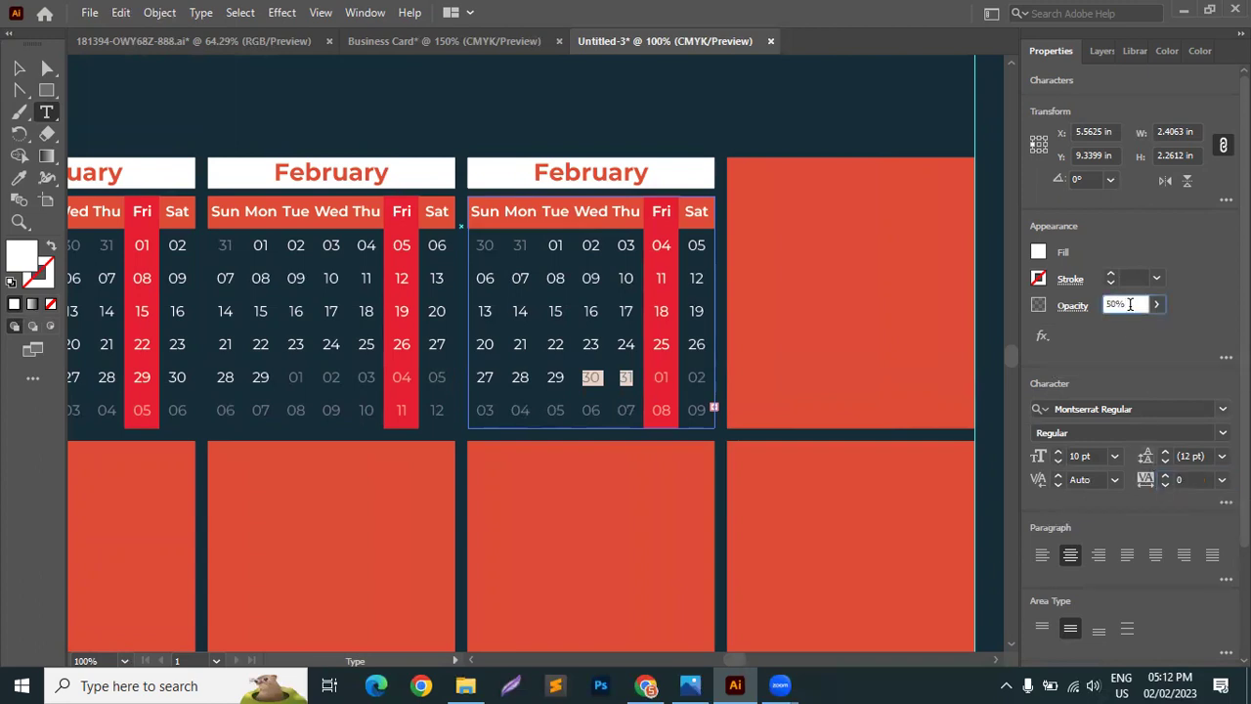
text(100)
key(Return)
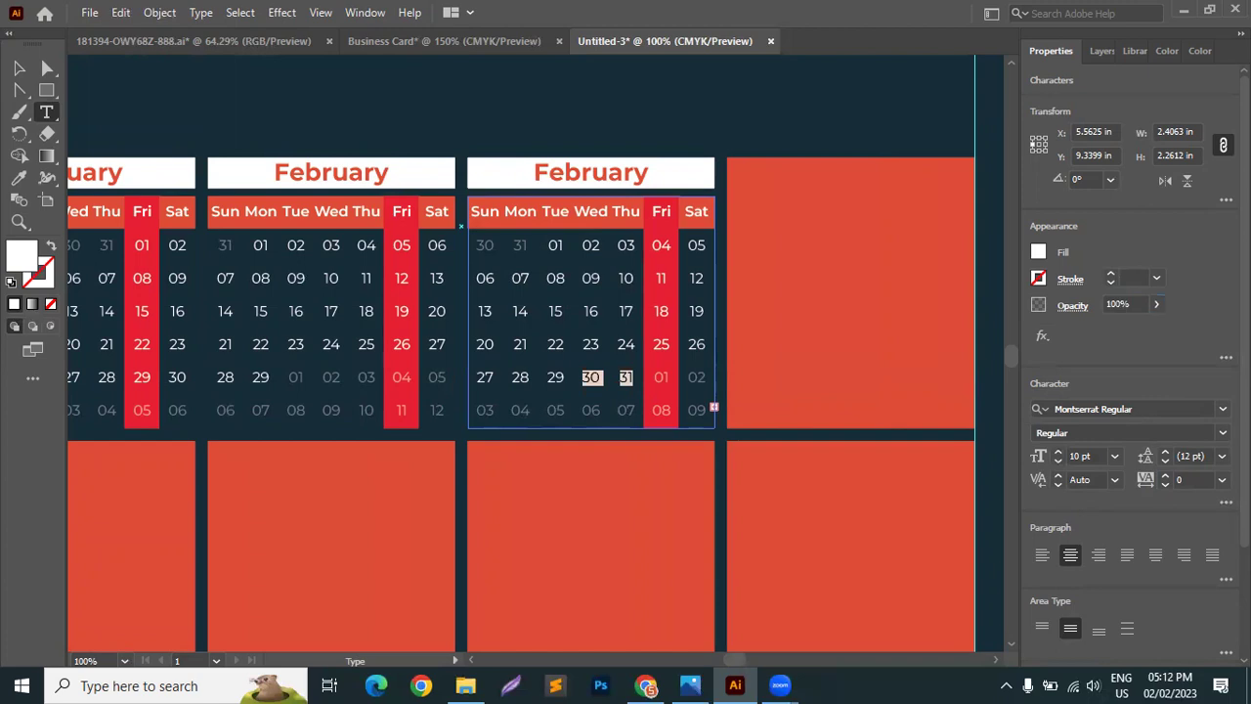
click(670, 384)
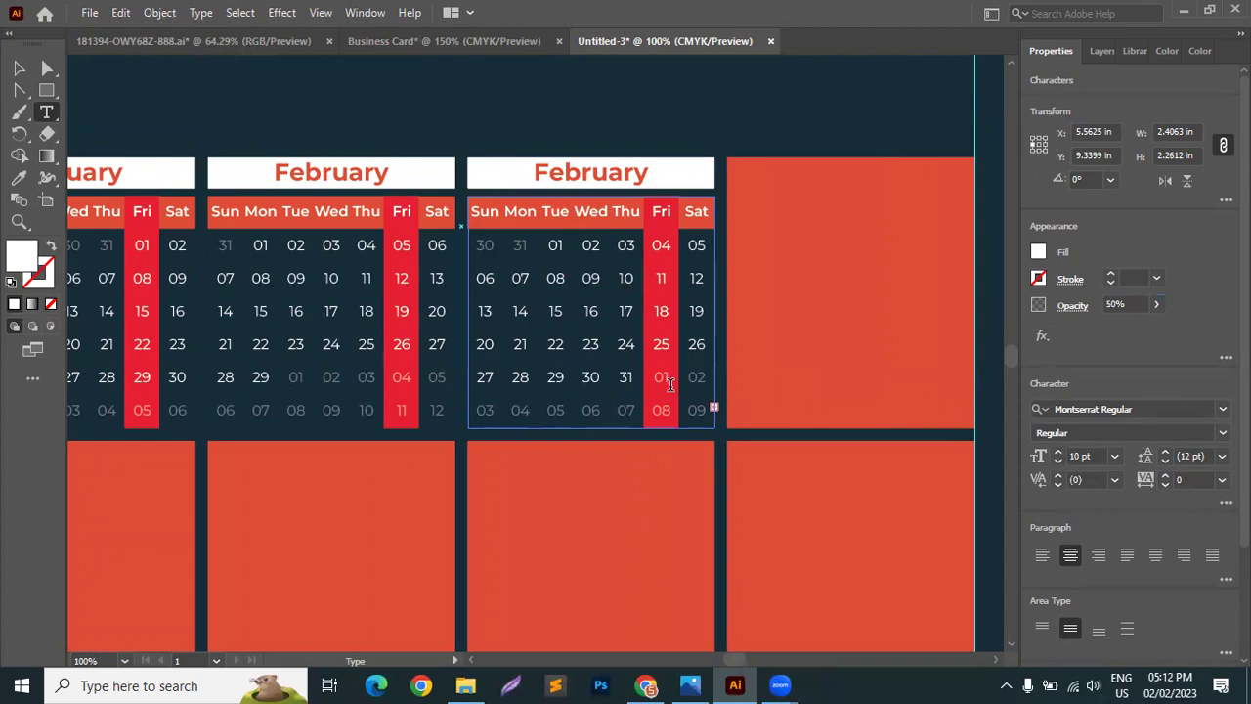
Replace 'February' with 'March' in the third calendar block's heading.
click(575, 176)
double_click(540, 178)
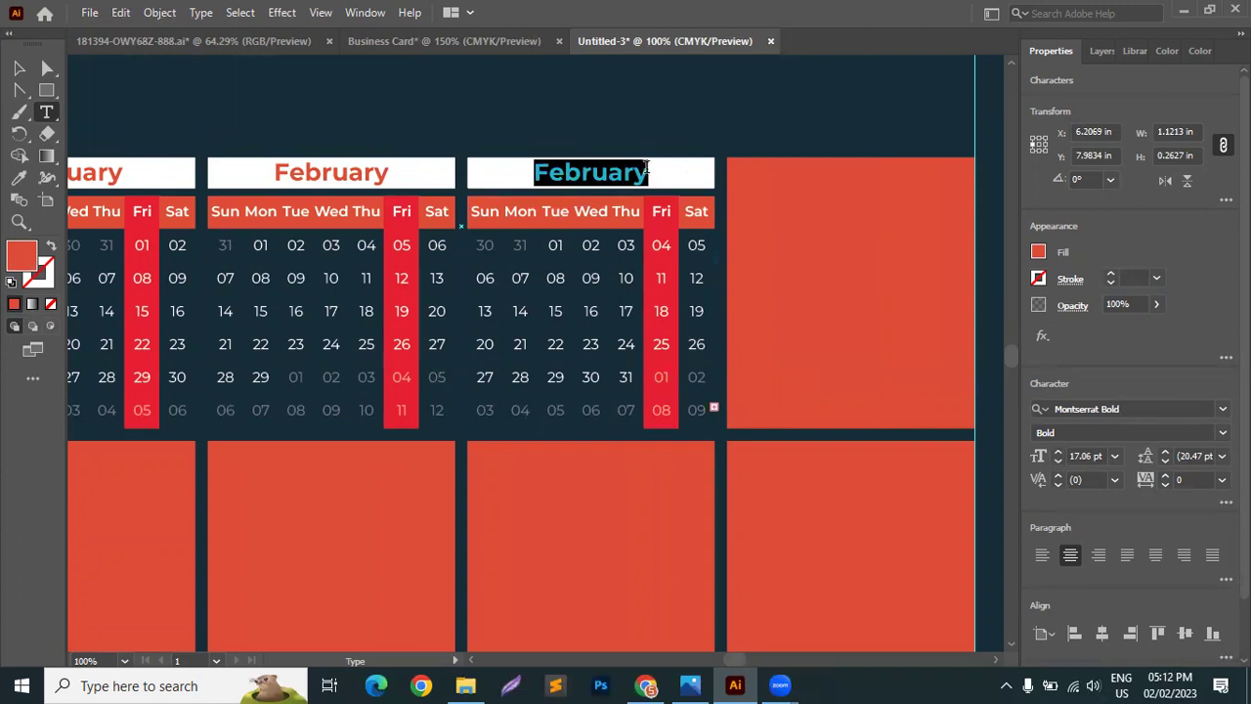
text(March)
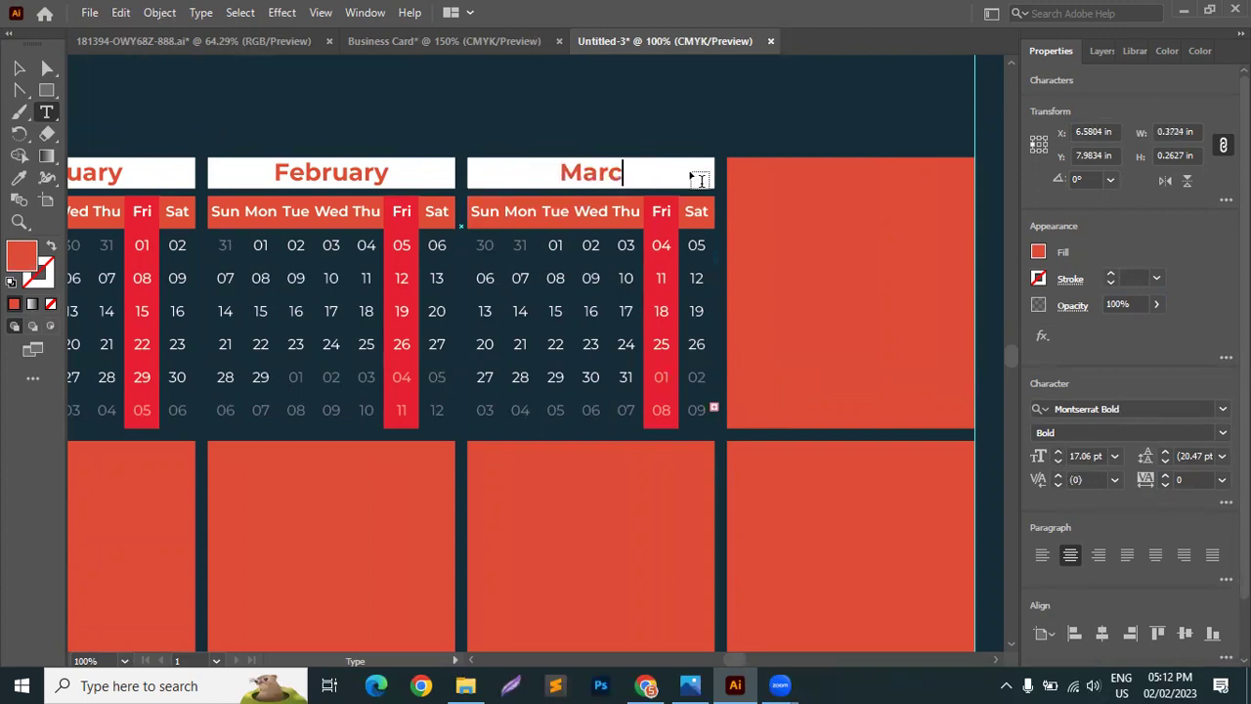
click(19, 68)
click(151, 76)
scroll(603, 239, down, 1)
scroll(663, 297, down, 1)
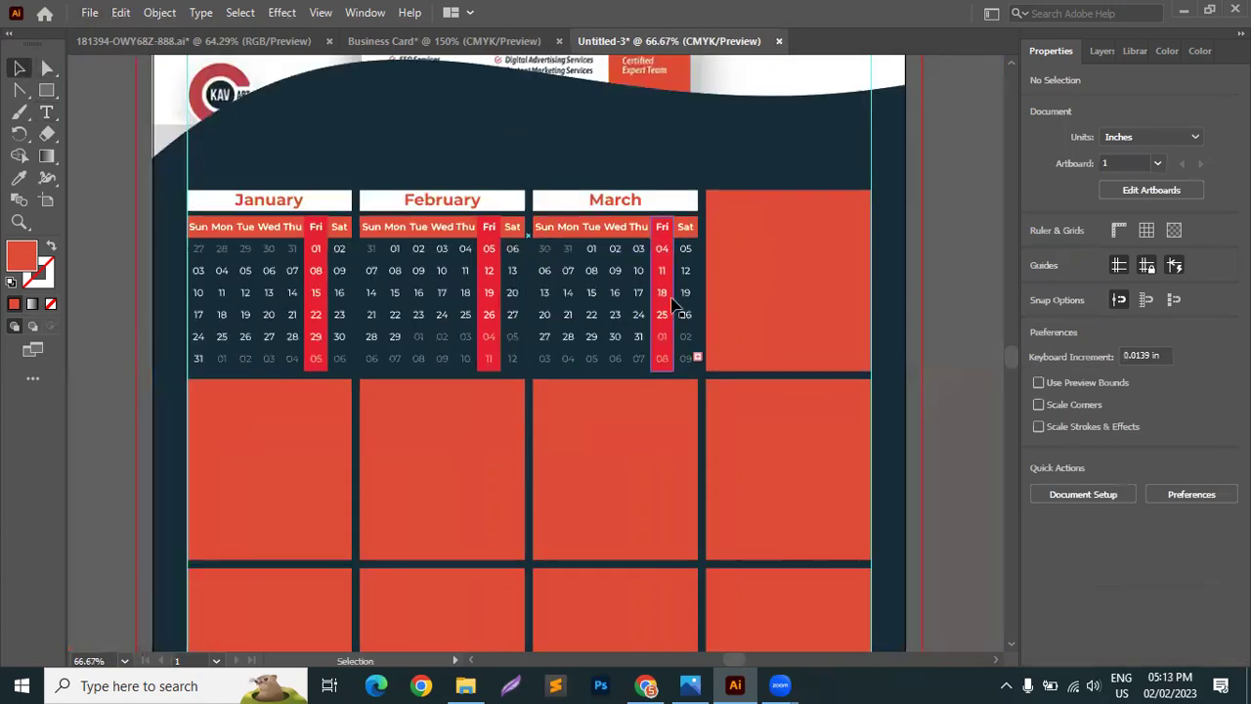
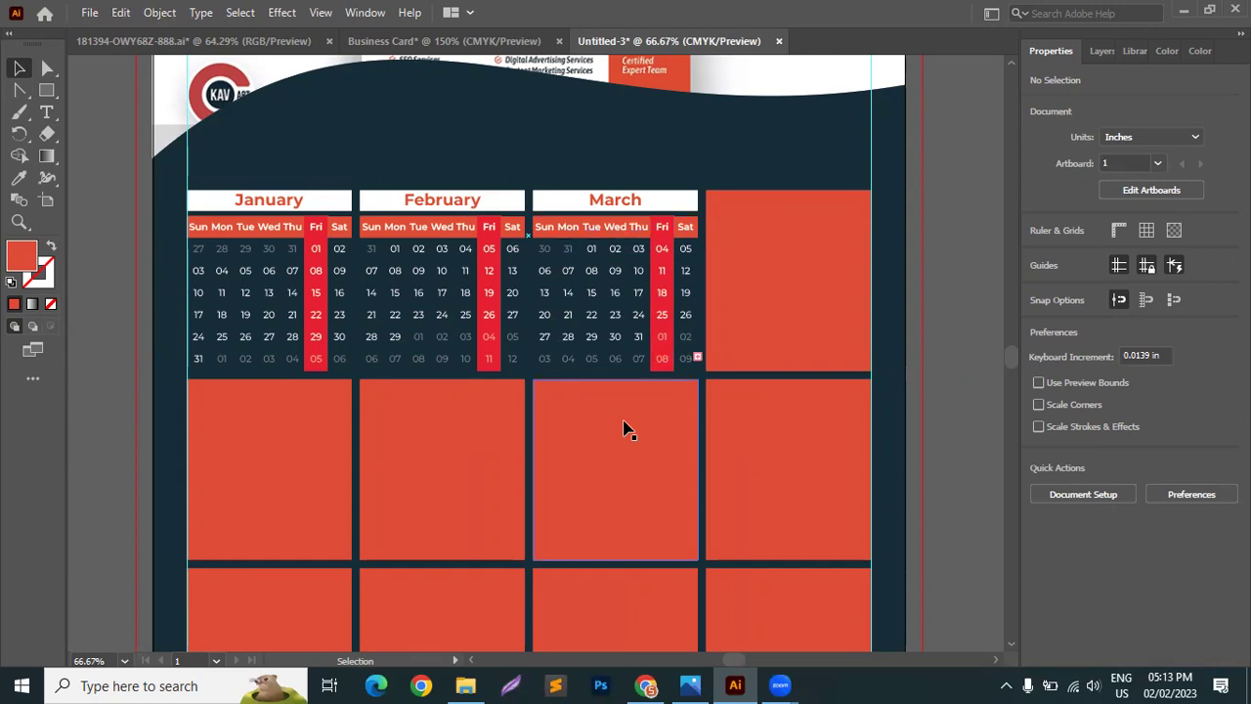
Delete the red block beside March and Alt-drag a copy of the March calendar into its slot.
click(628, 237)
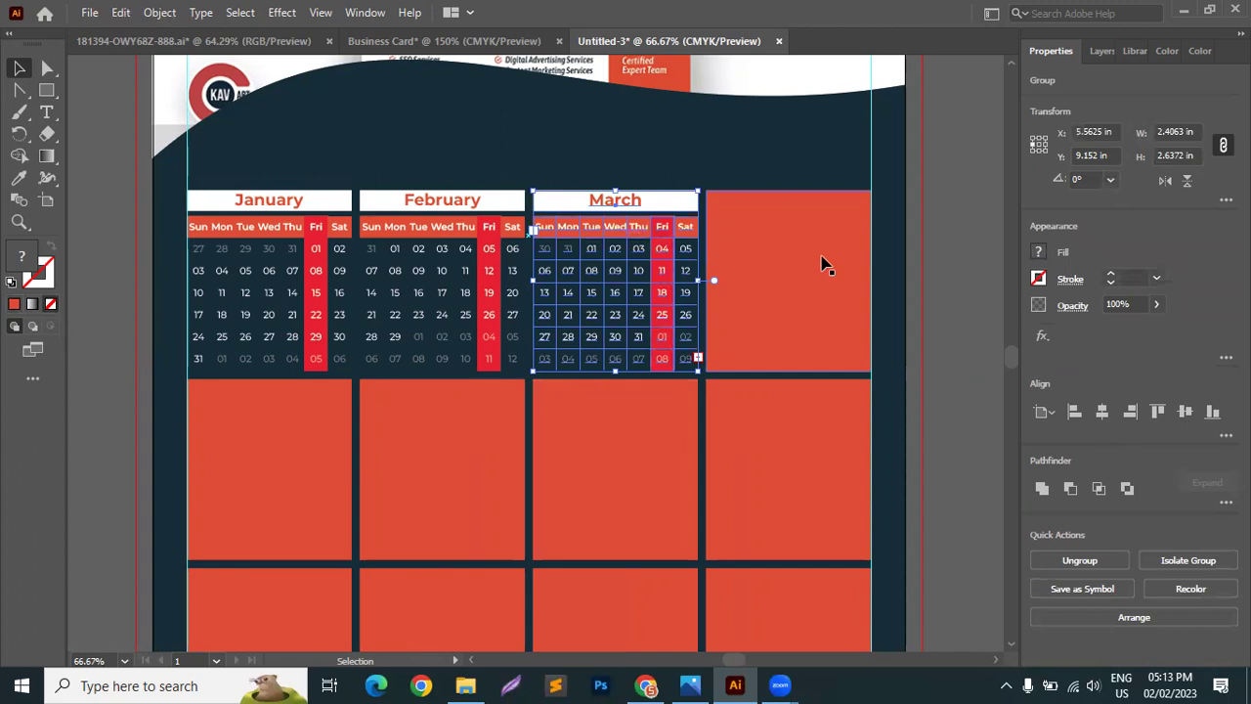
scroll(824, 265, up, 1)
click(722, 220)
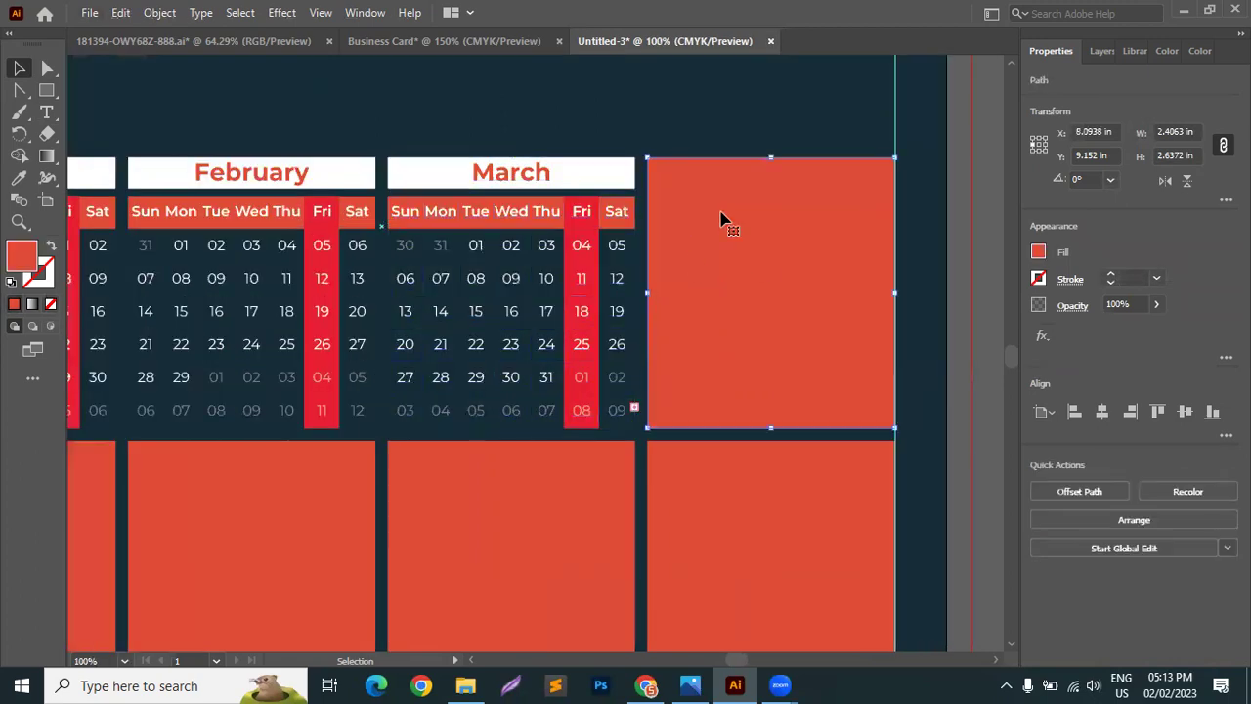
key(Delete)
click(511, 176)
drag(492, 173, 711, 186)
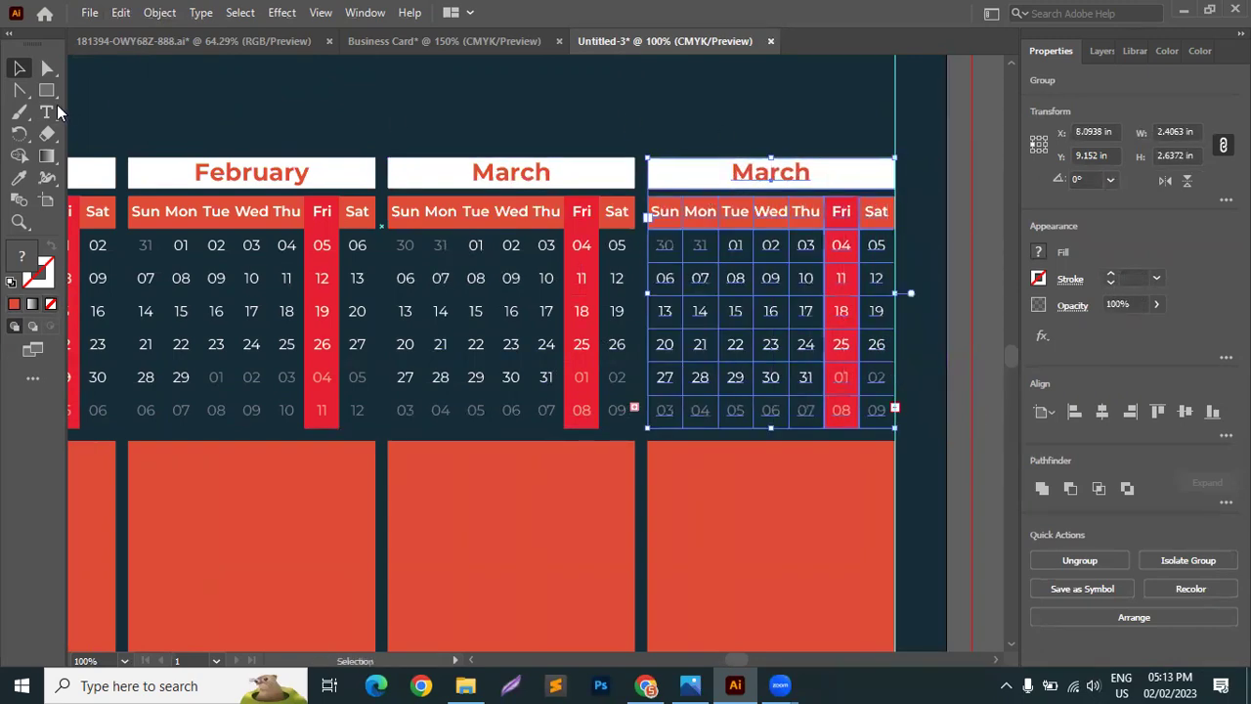
Retitle the copied calendar's header to 'April'.
click(51, 113)
click(754, 173)
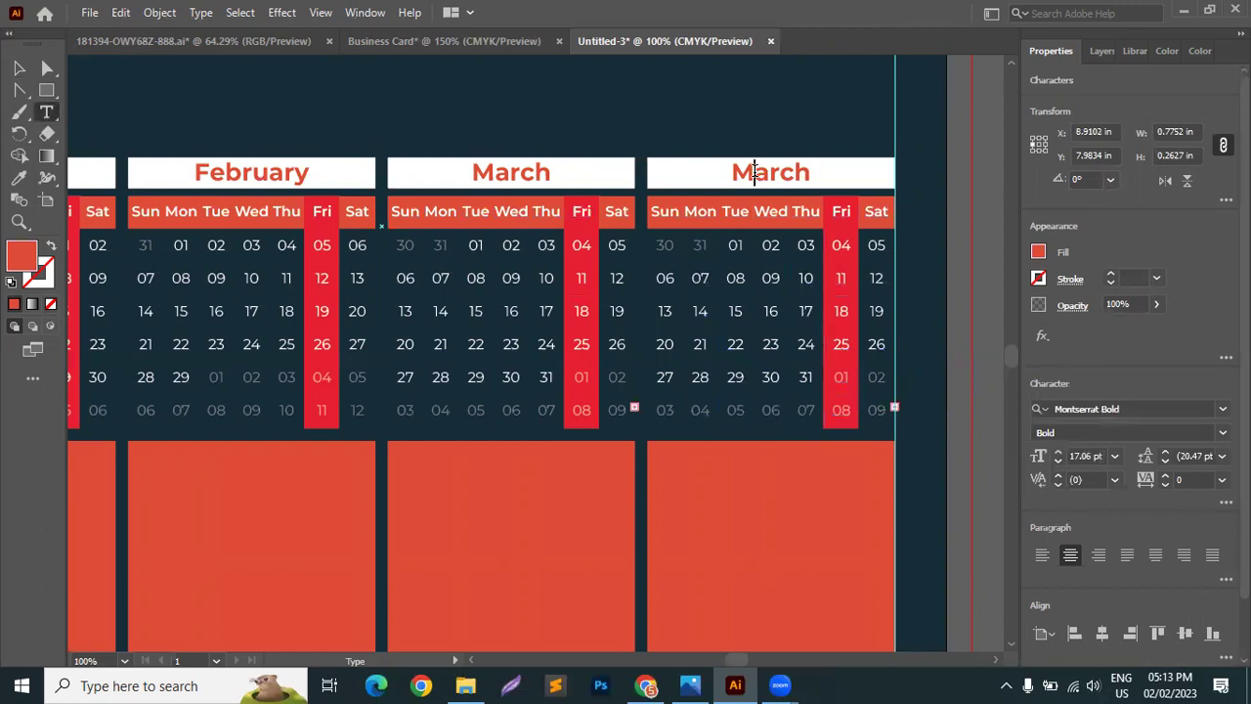
text(A)
key(BackSpace)
key(BackSpace)
key(Delete)
key(Delete)
key(Delete)
key(Delete)
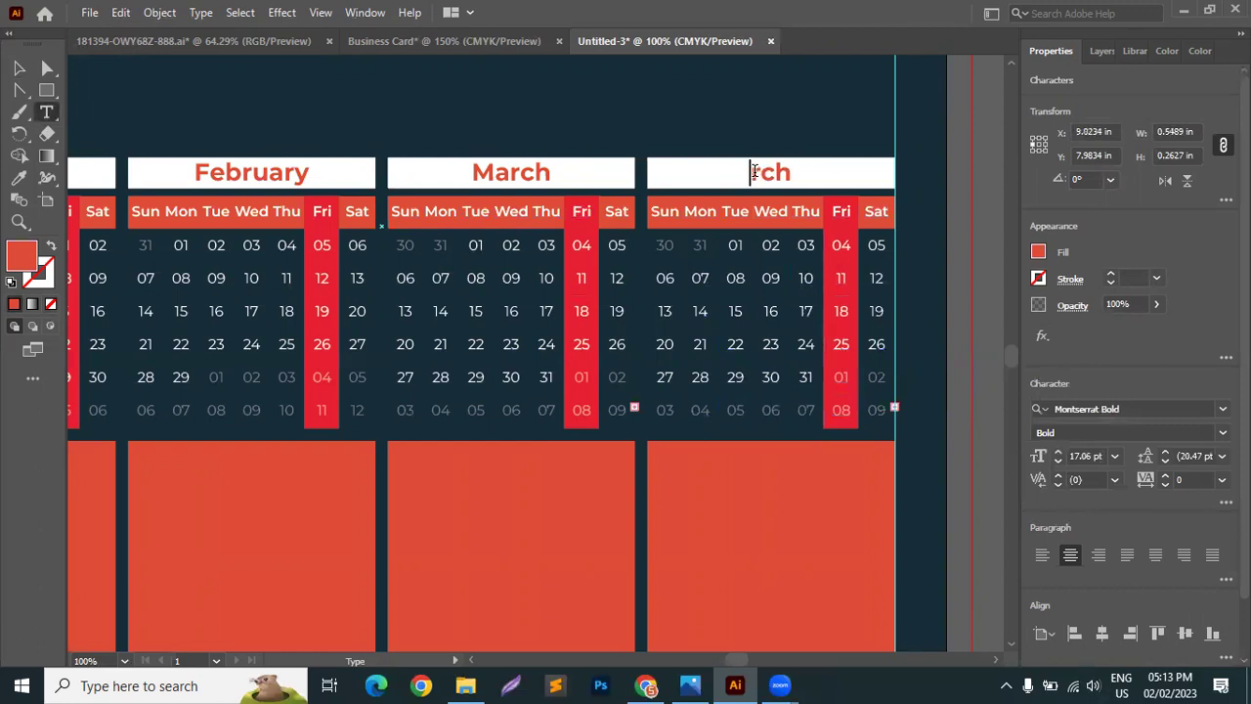
text(Apro)
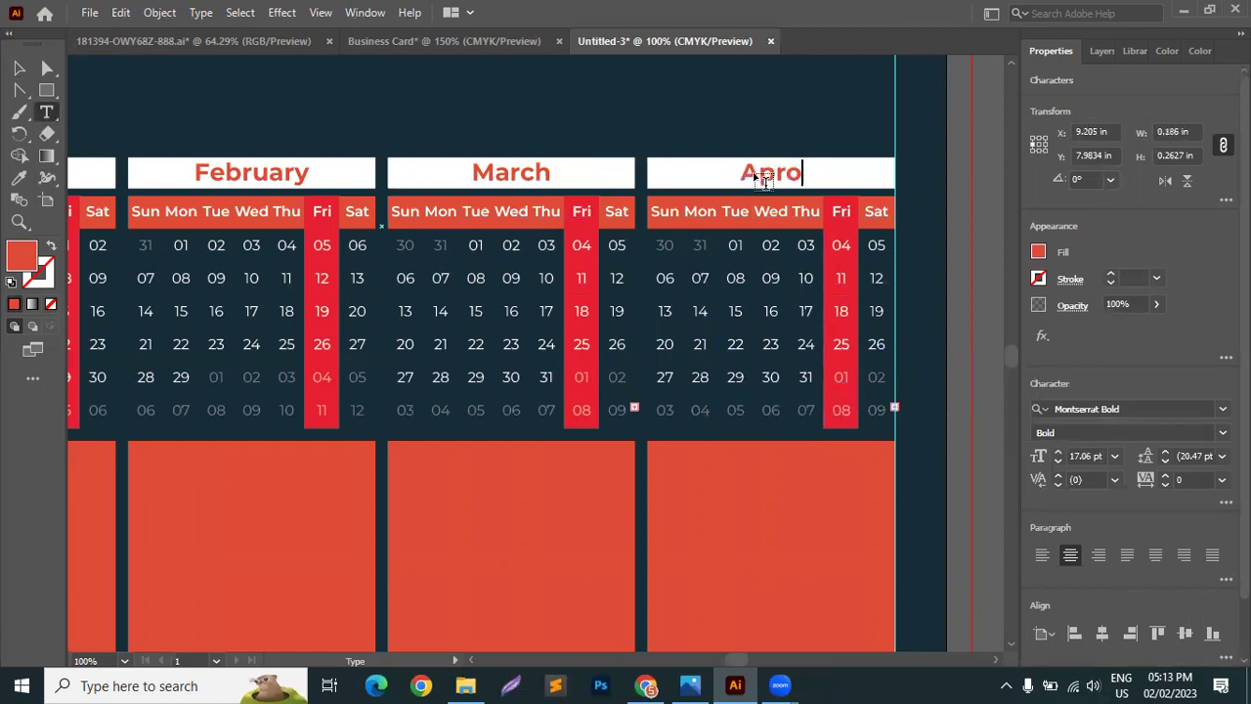
key(BackSpace)
text(il)
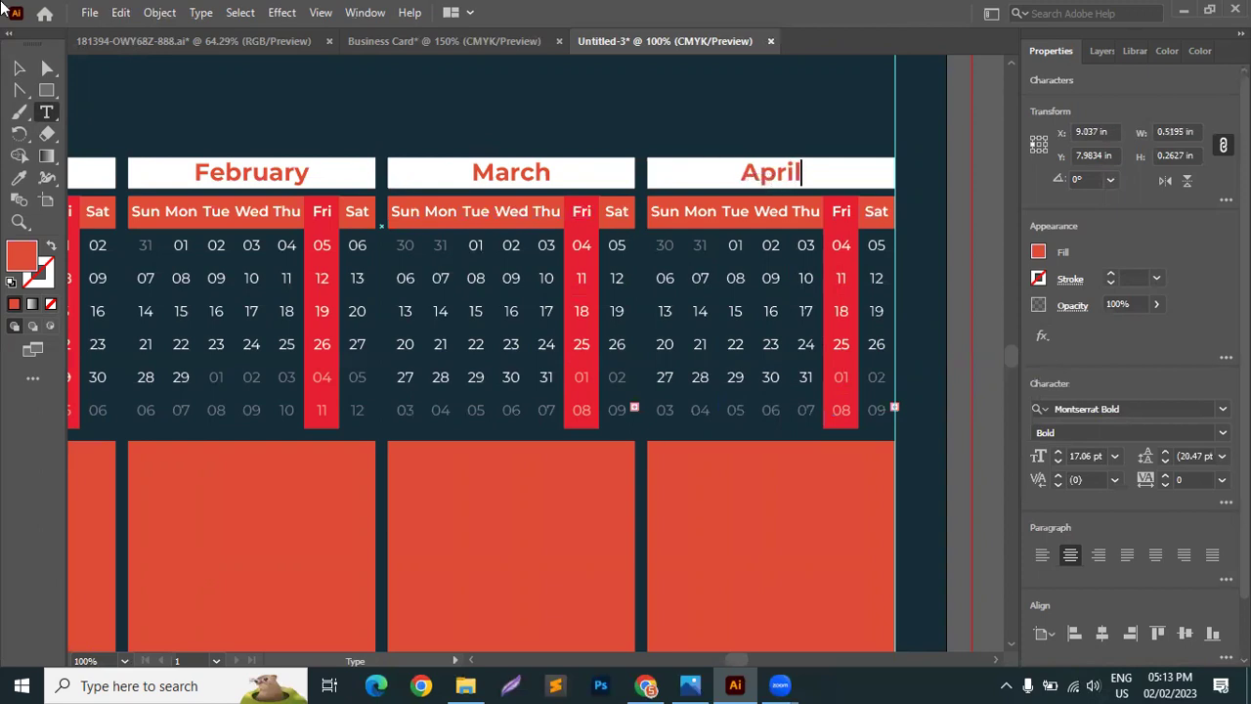
click(19, 68)
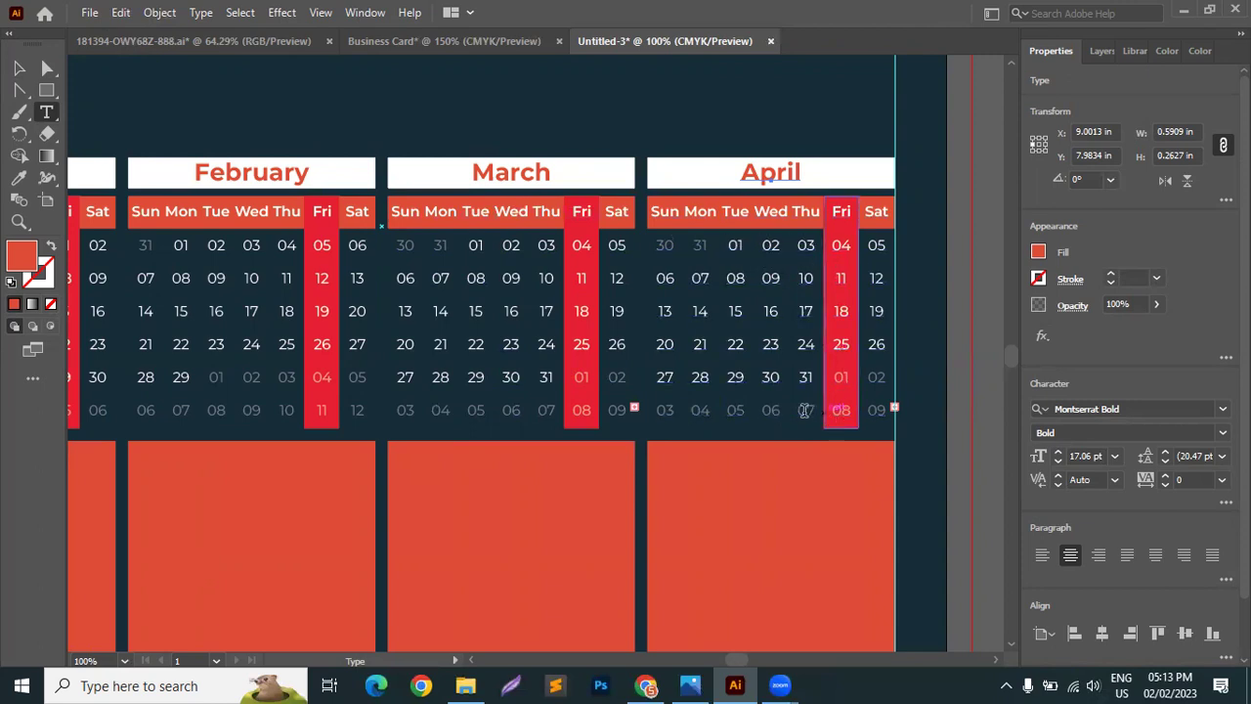
Delete the extra trailing dates, including the 31, from April's last rows.
drag(806, 409, 891, 408)
key(BackSpace)
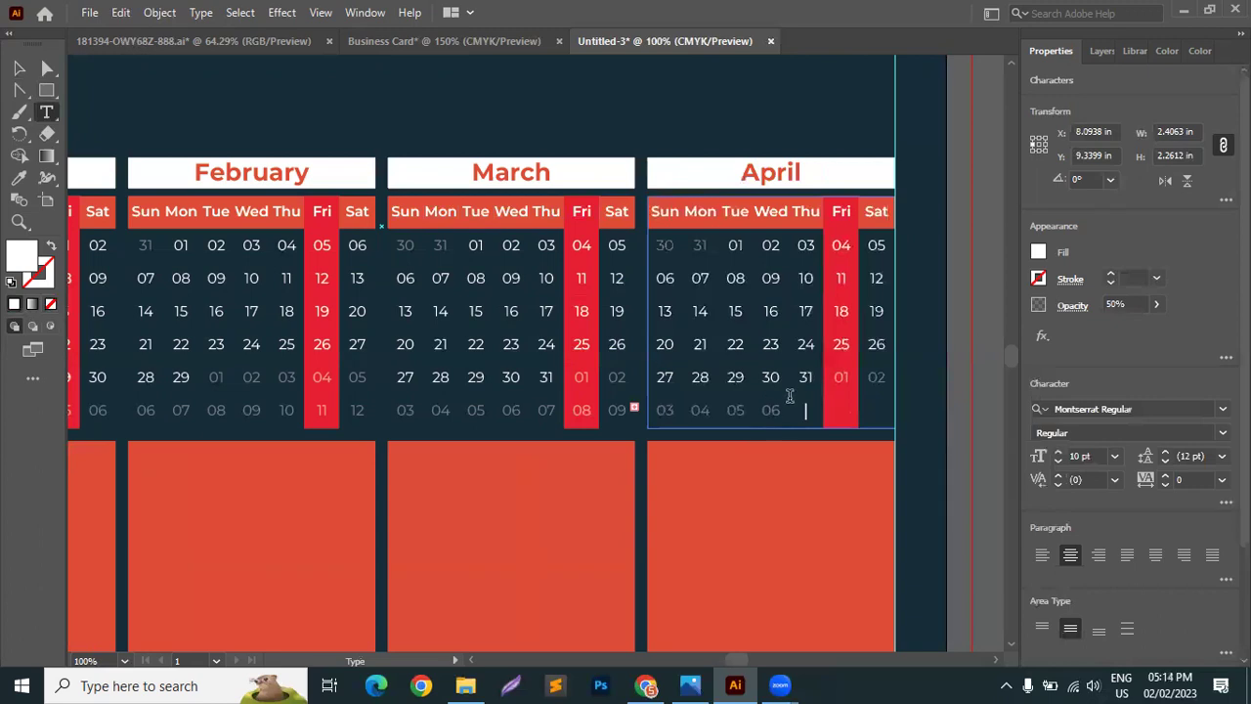
drag(761, 411, 781, 410)
double_click(808, 379)
key(BackSpace)
key(BackSpace)
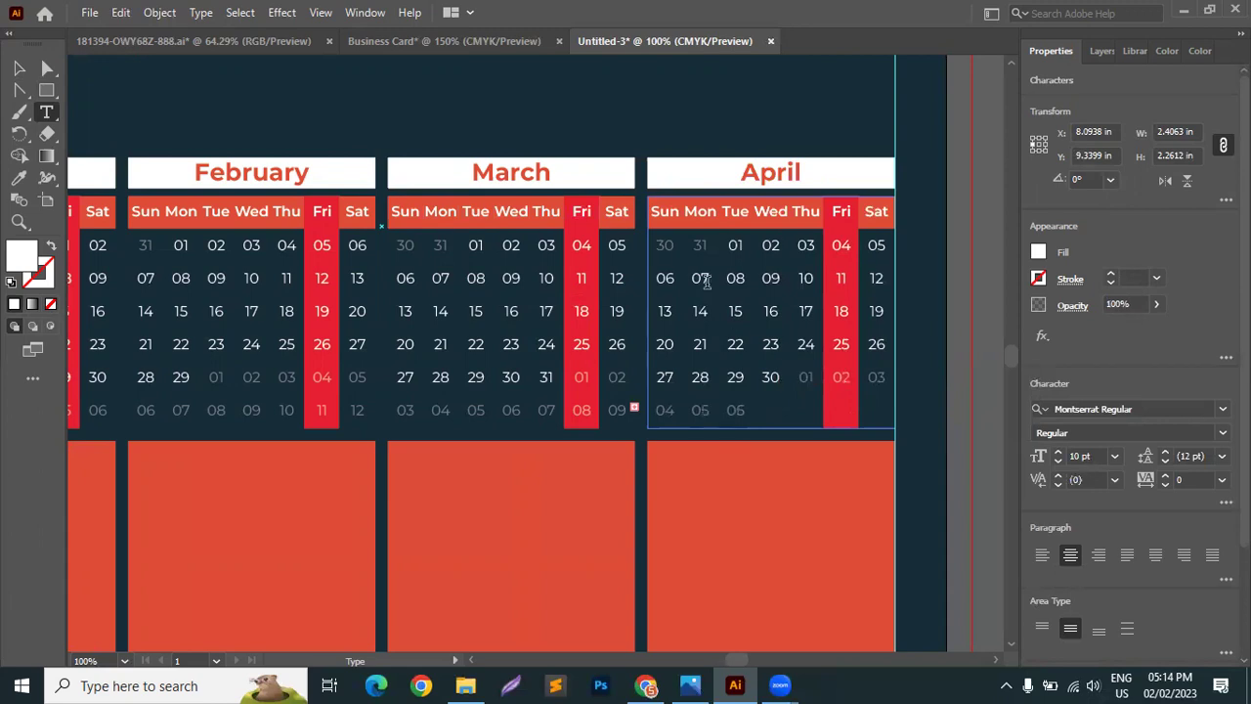
Insert tab-separated leading dates 27, 28 and 29 so April 1st falls on Friday.
click(657, 247)
text(27)
key(Tab)
text(28)
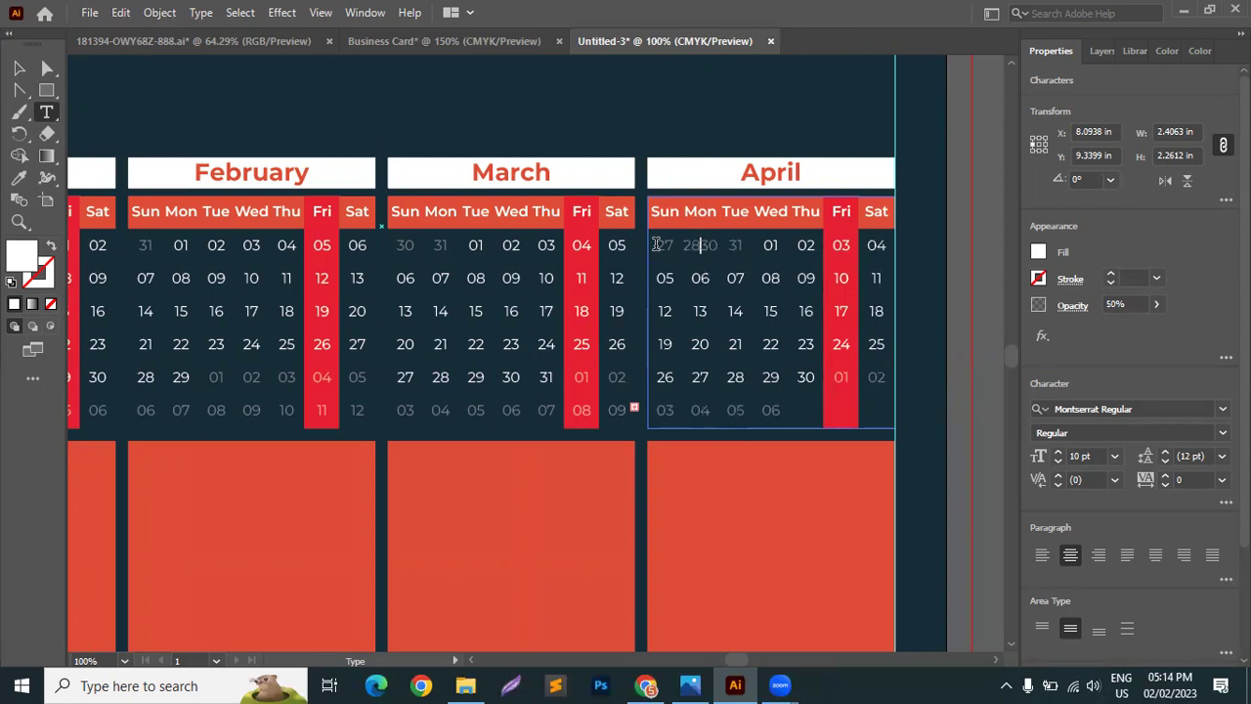
key(Tab)
text(29)
key(Tab)
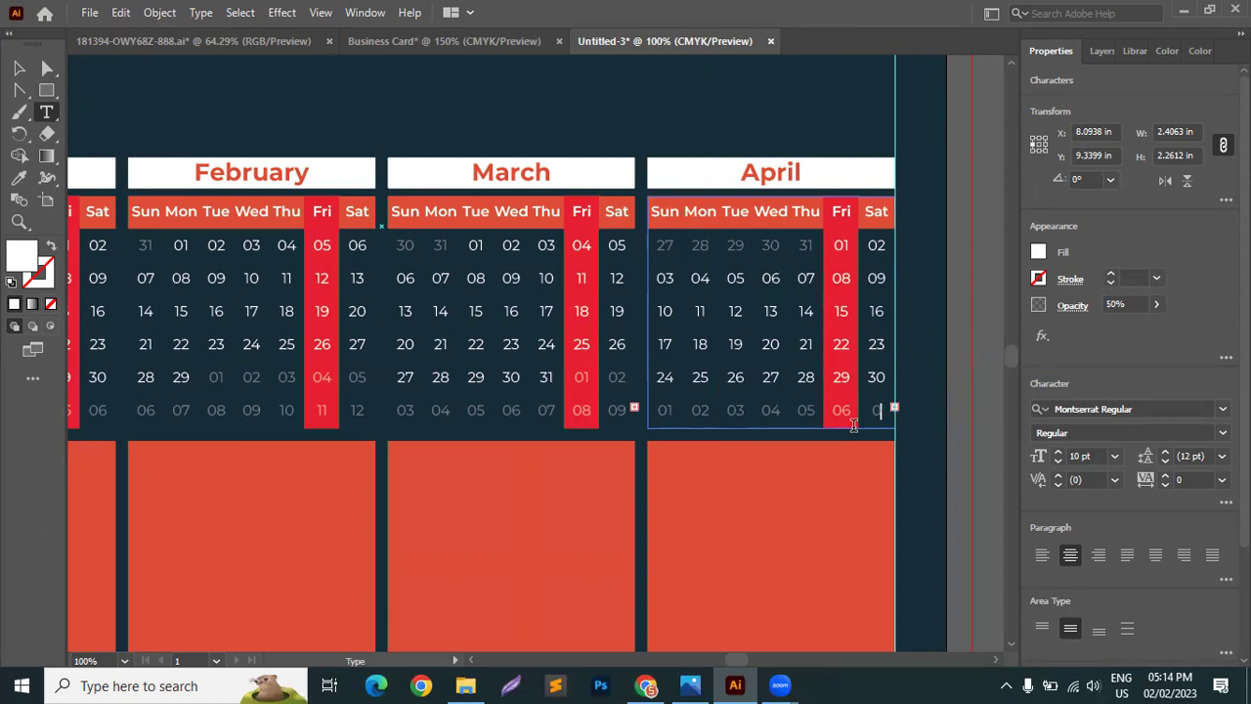
click(19, 68)
click(354, 74)
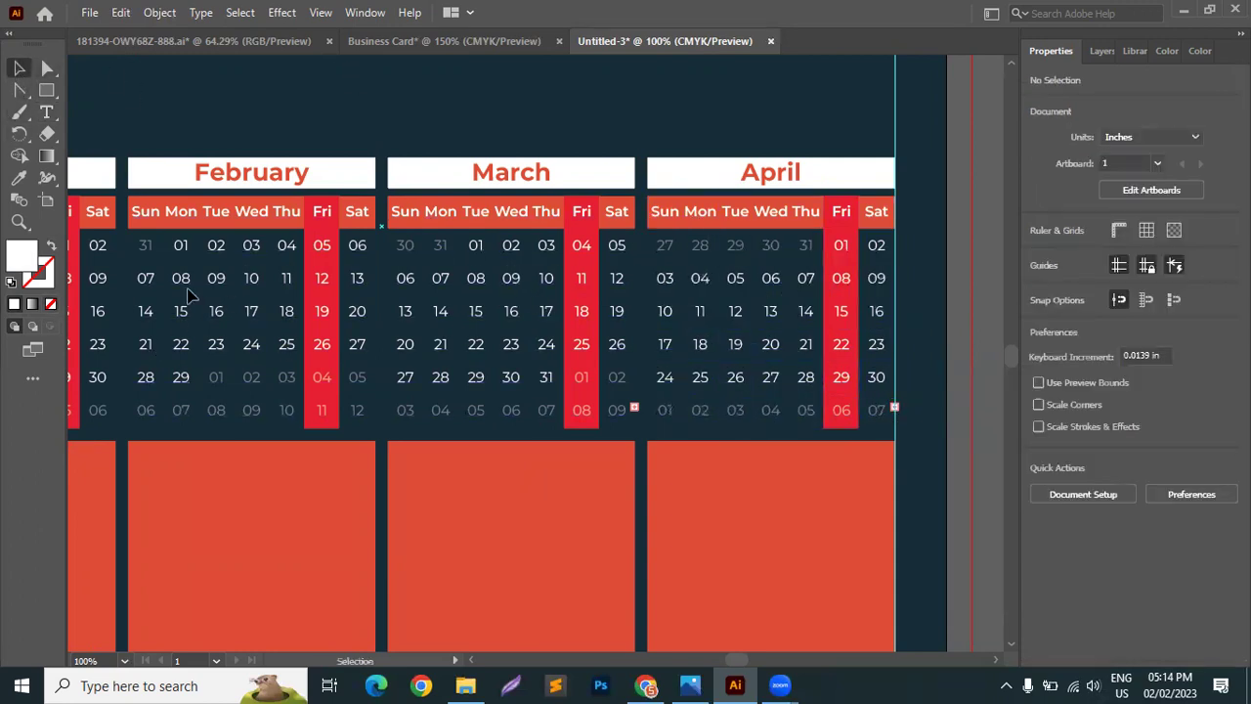
Group the five orange blocks in the top row.
key(ctrl+minus)
key(ctrl+minus)
key(ctrl+minus)
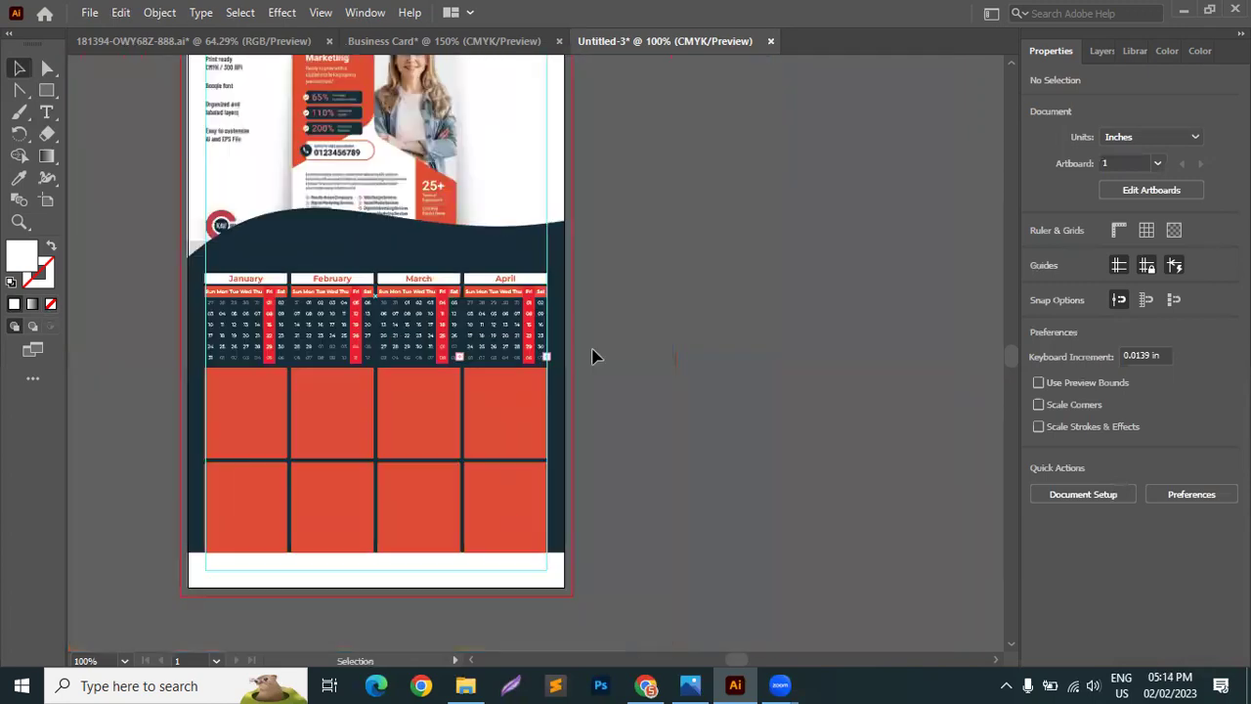
scroll(226, 338, down, 2)
scroll(230, 332, up, 2)
click(237, 324)
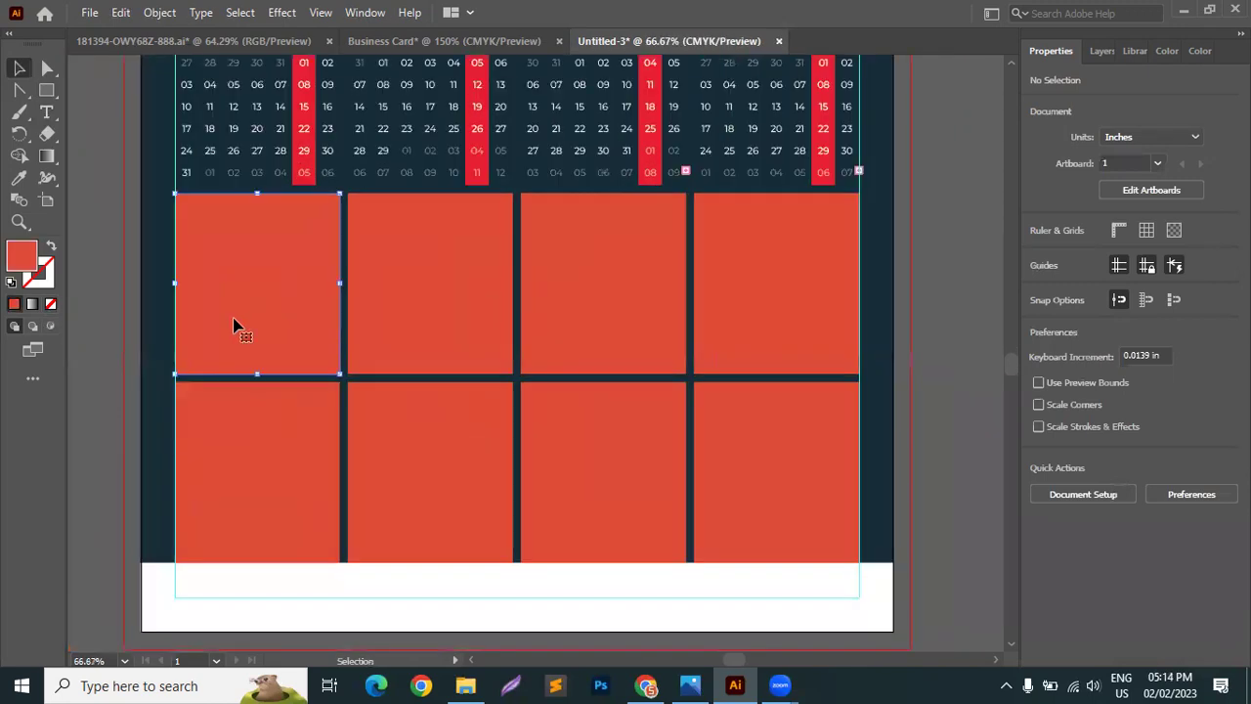
click(764, 307)
shift+click(630, 304)
shift+click(433, 298)
shift+click(289, 300)
right_click(296, 309)
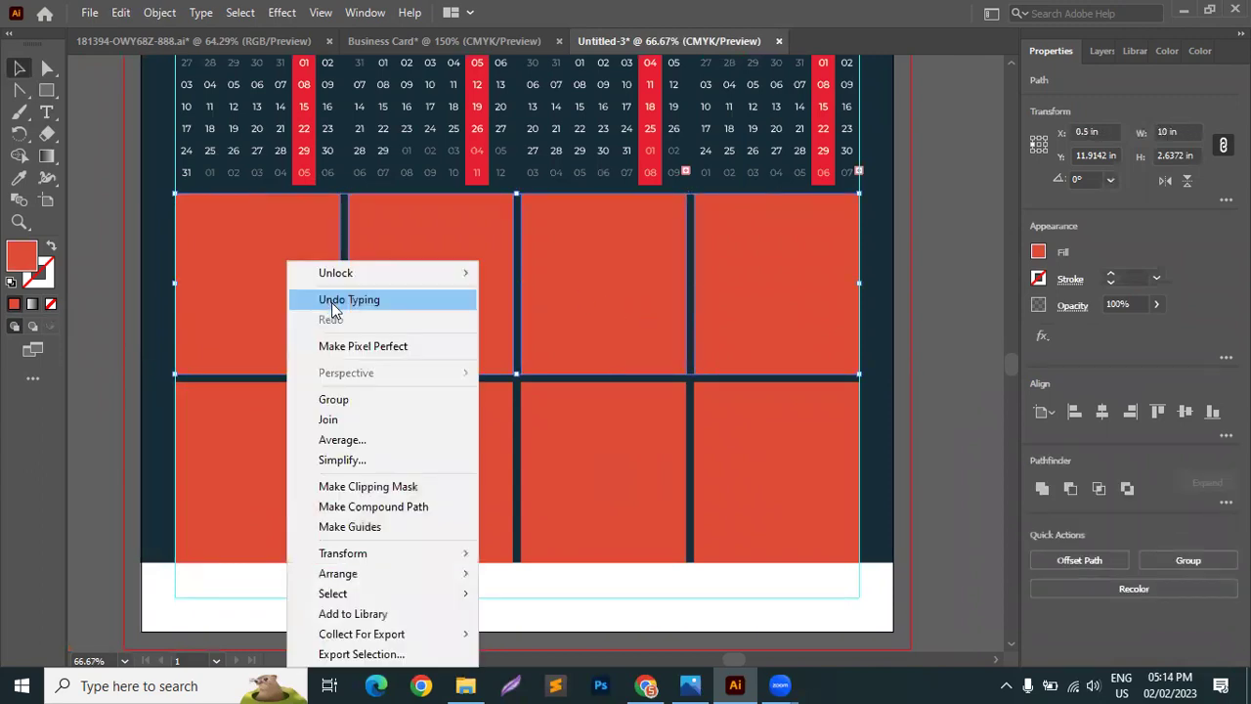
click(333, 399)
click(918, 315)
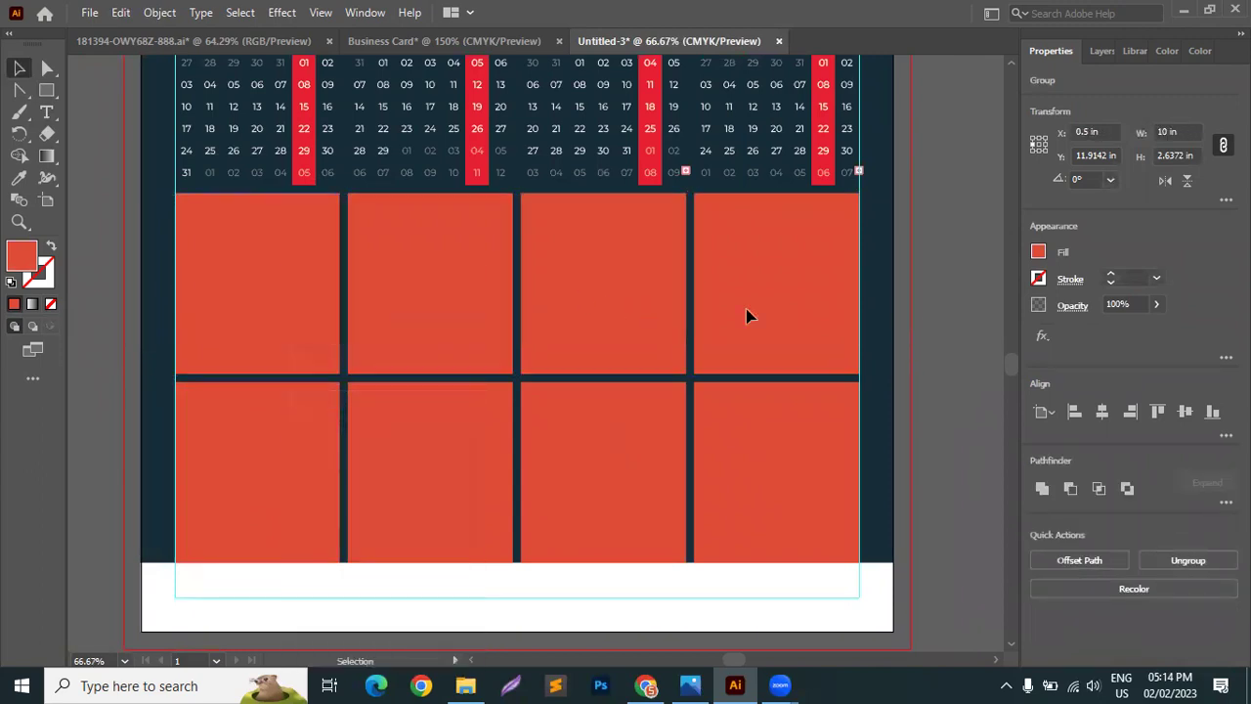
Group the four orange blocks in the bottom row.
click(257, 448)
shift+click(419, 442)
shift+click(523, 440)
shift+click(818, 447)
right_click(817, 446)
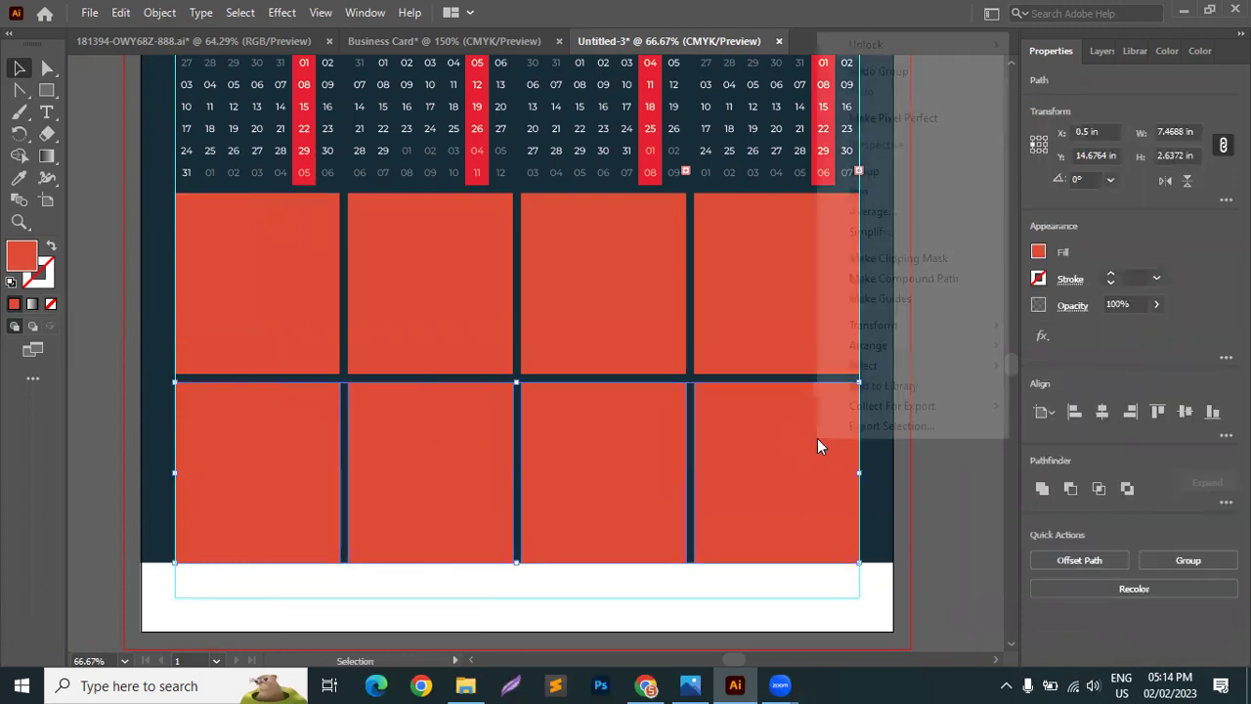
click(864, 171)
Group the January–April calendars and drag a copy of the row down onto the orange blocks.
scroll(245, 146, up, 3)
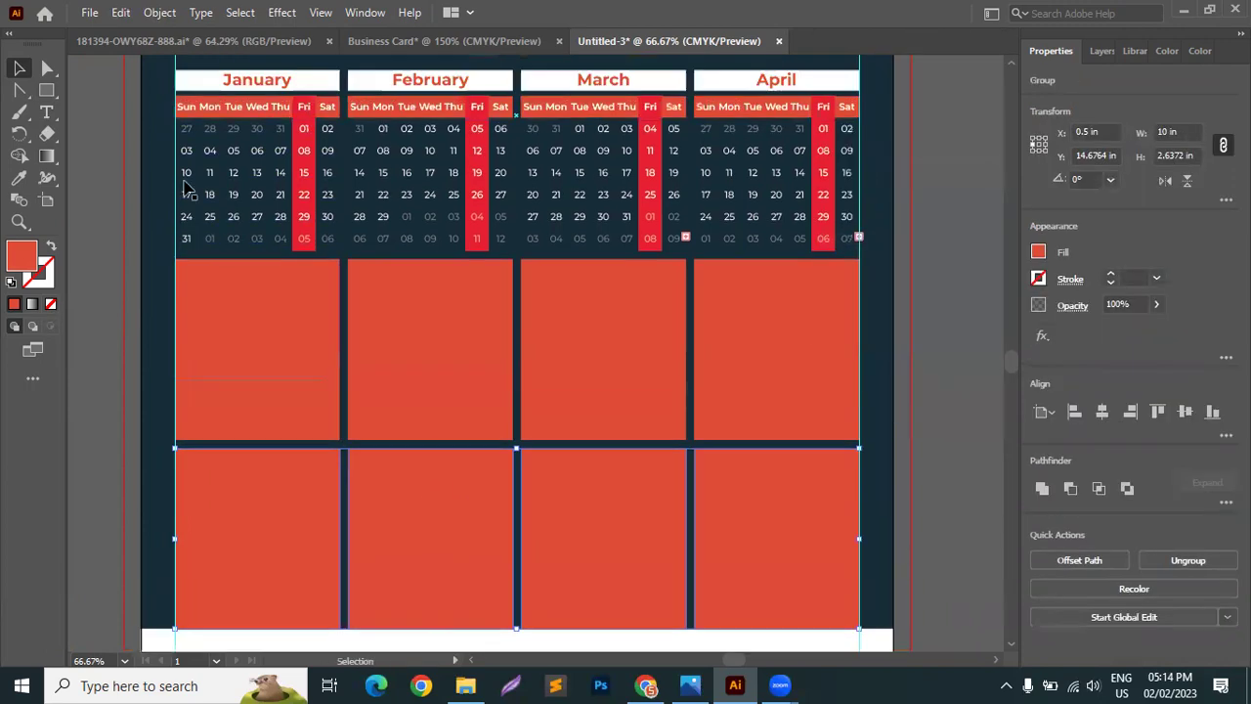
click(244, 139)
shift+click(432, 127)
shift+click(556, 127)
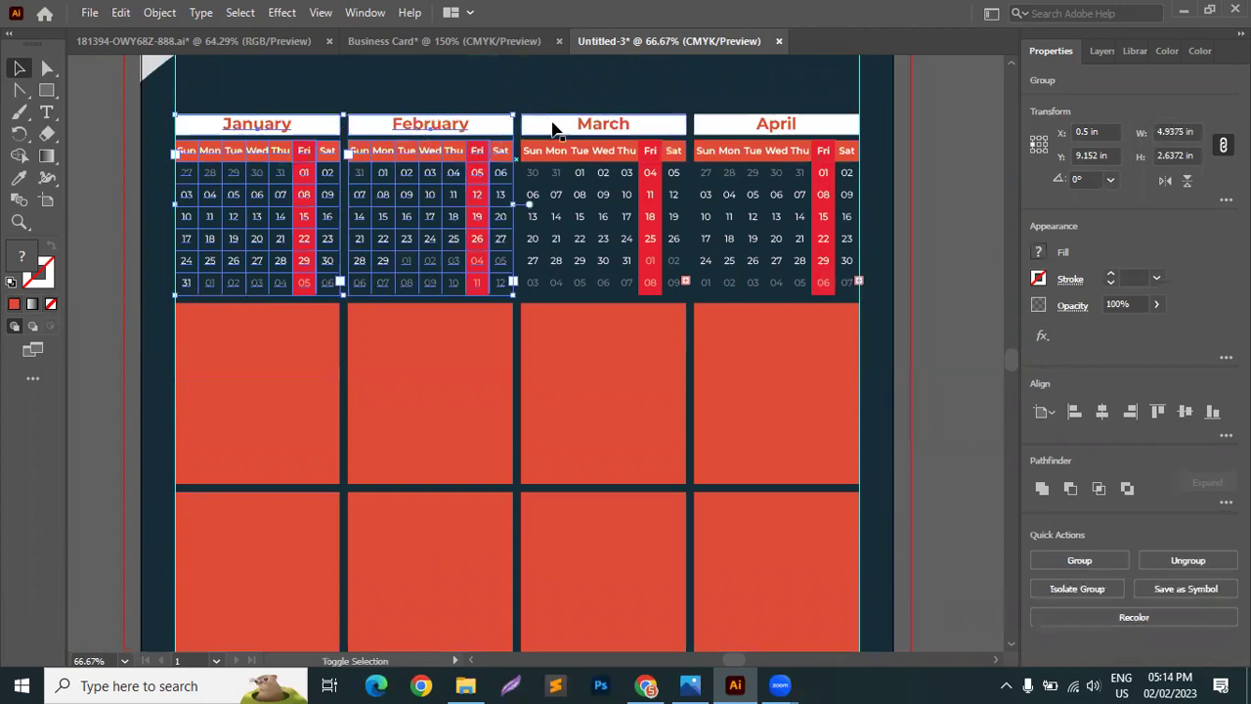
shift+click(758, 127)
right_click(759, 127)
click(796, 285)
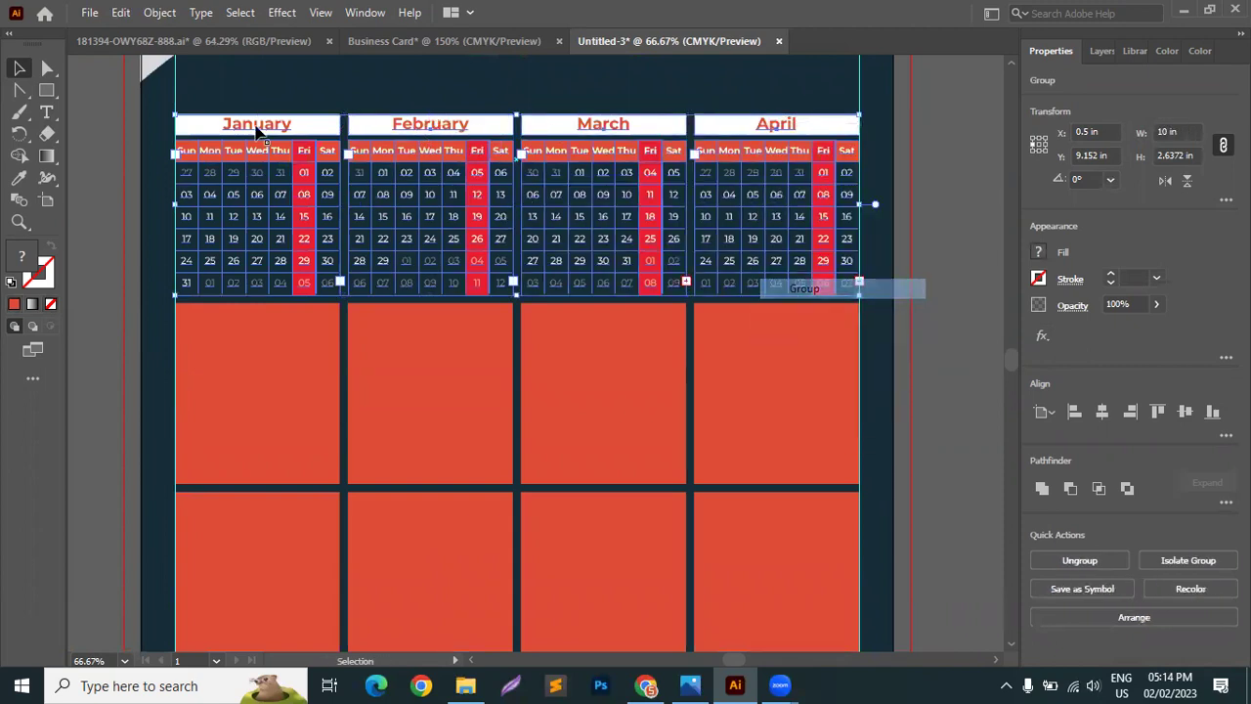
drag(256, 131, 250, 322)
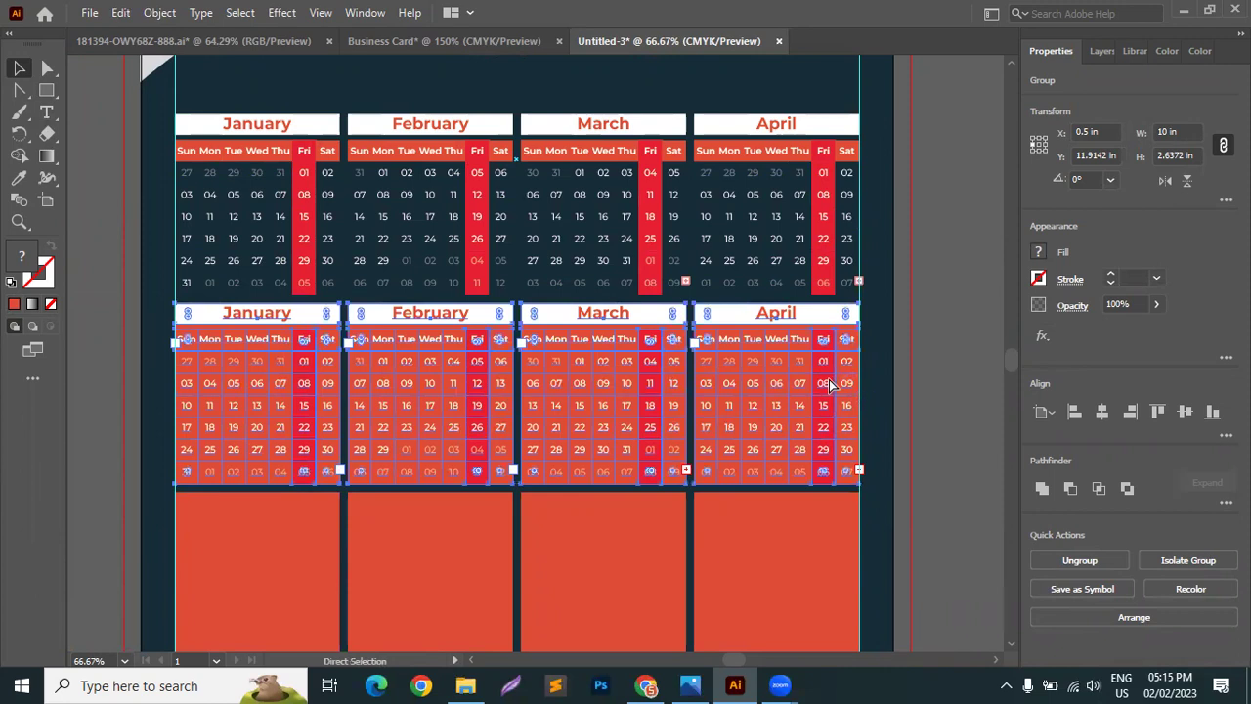
Repeat the copy with Ctrl+D for a third row and fine-tune the middle row's position.
key(ctrl+d)
scroll(522, 424, down, 3)
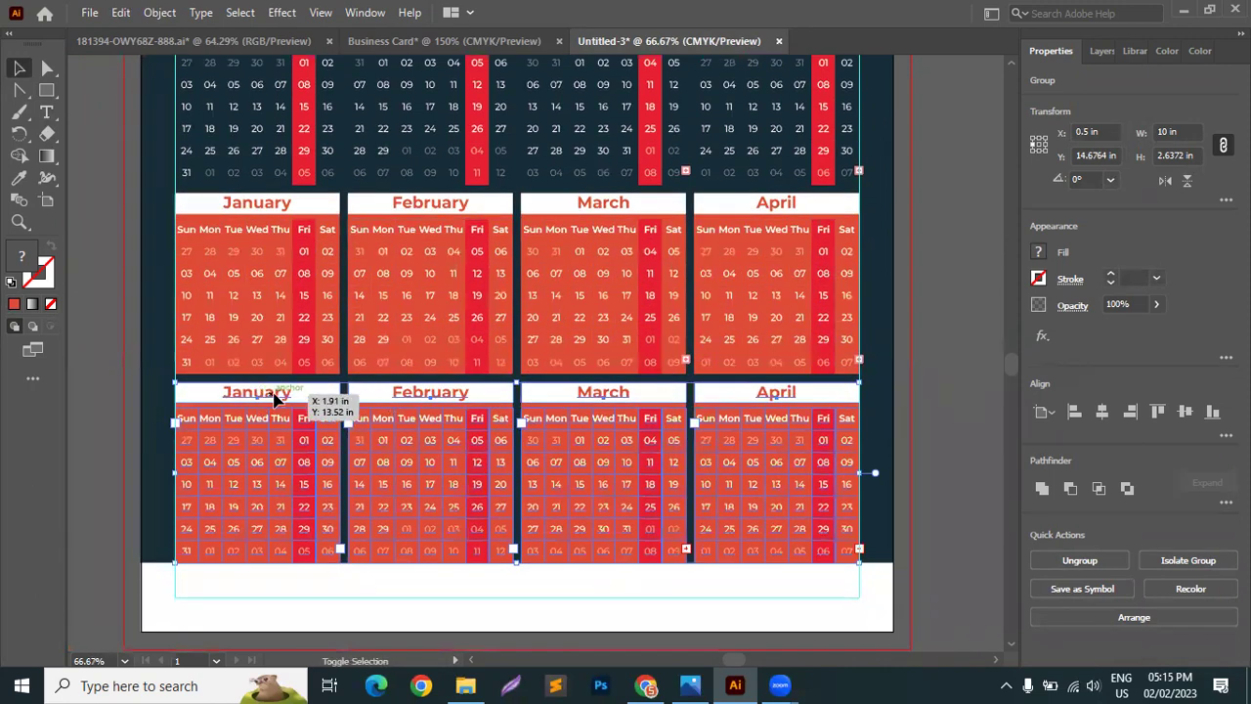
click(816, 318)
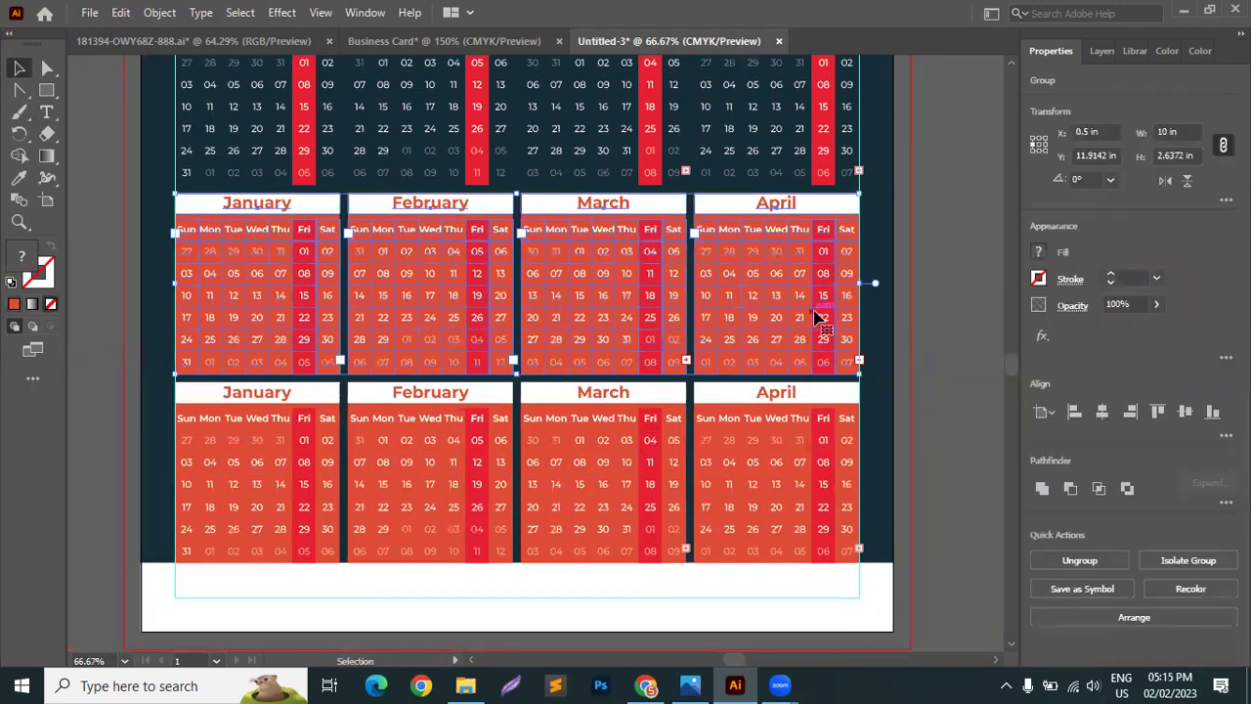
key(shift+Up)
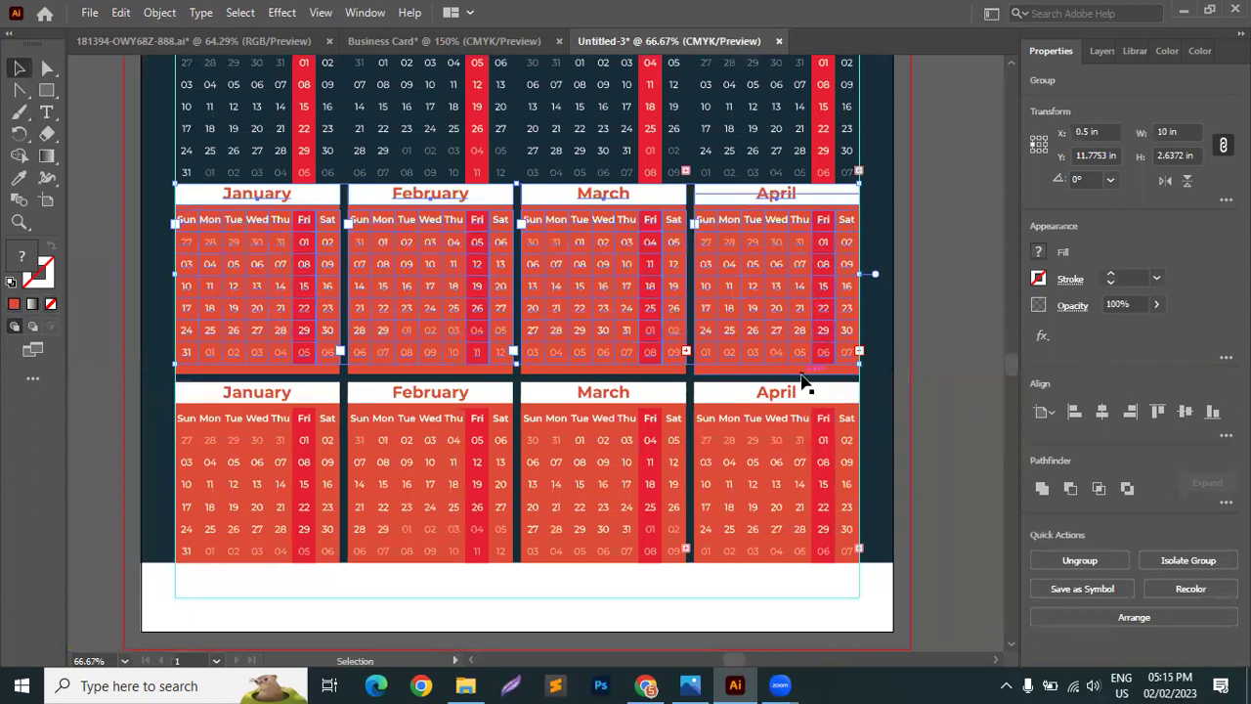
click(799, 373)
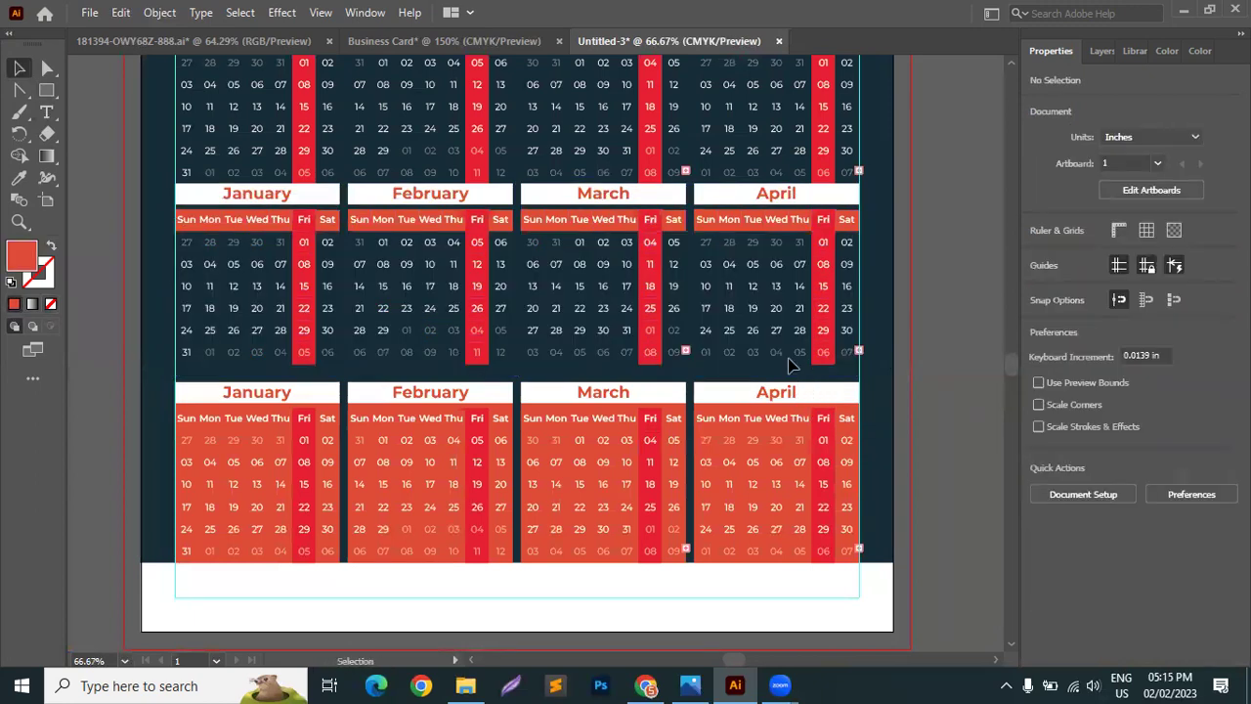
click(801, 333)
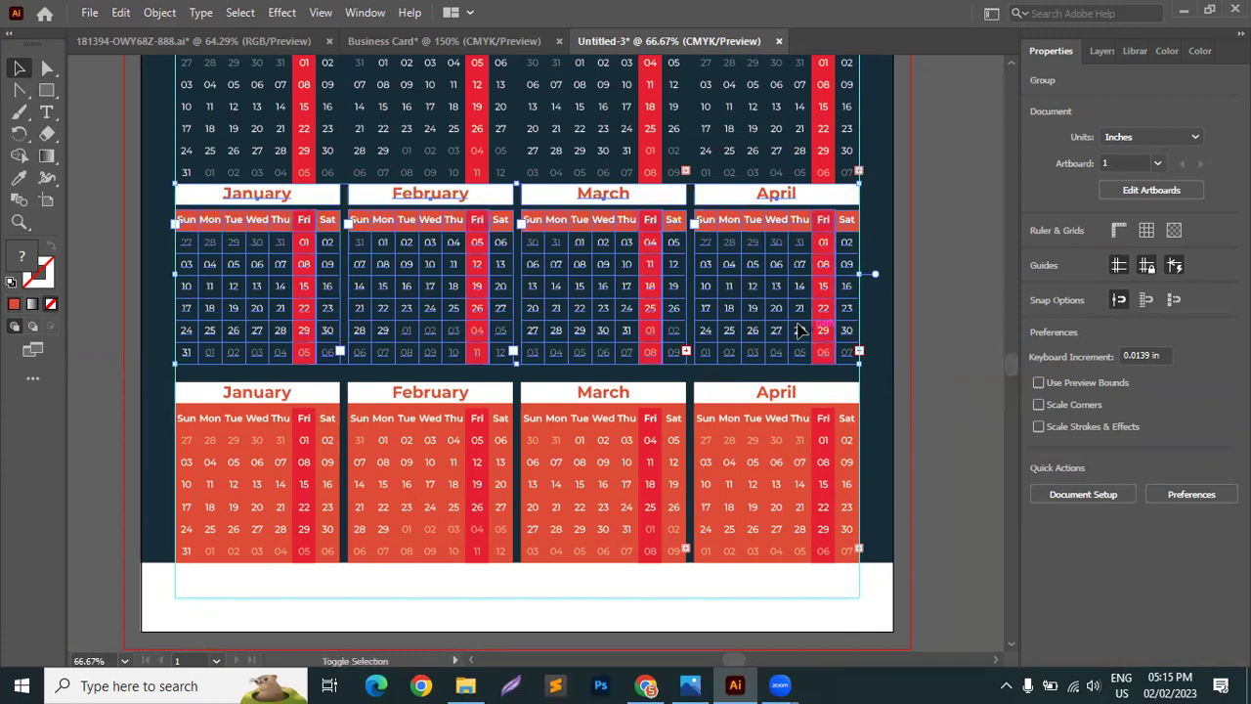
key(shift+Down)
Nudge the bottom calendar row up and back down to even the spacing.
click(739, 470)
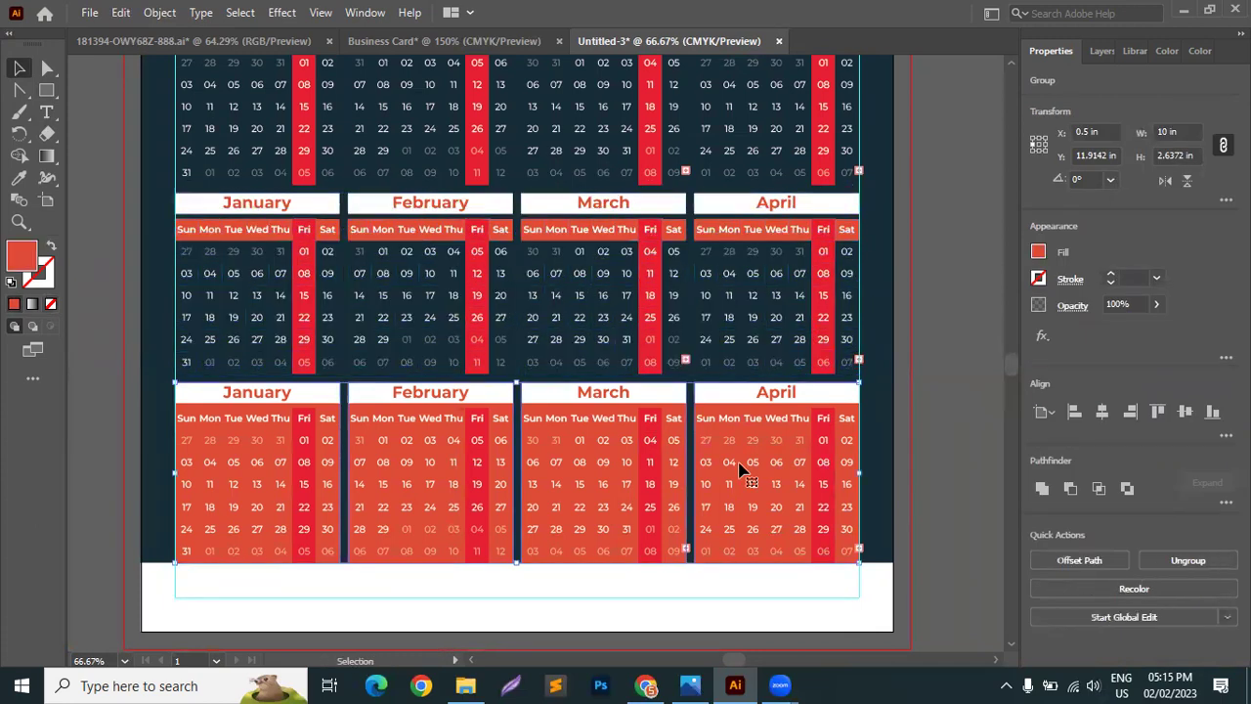
shift+click(773, 417)
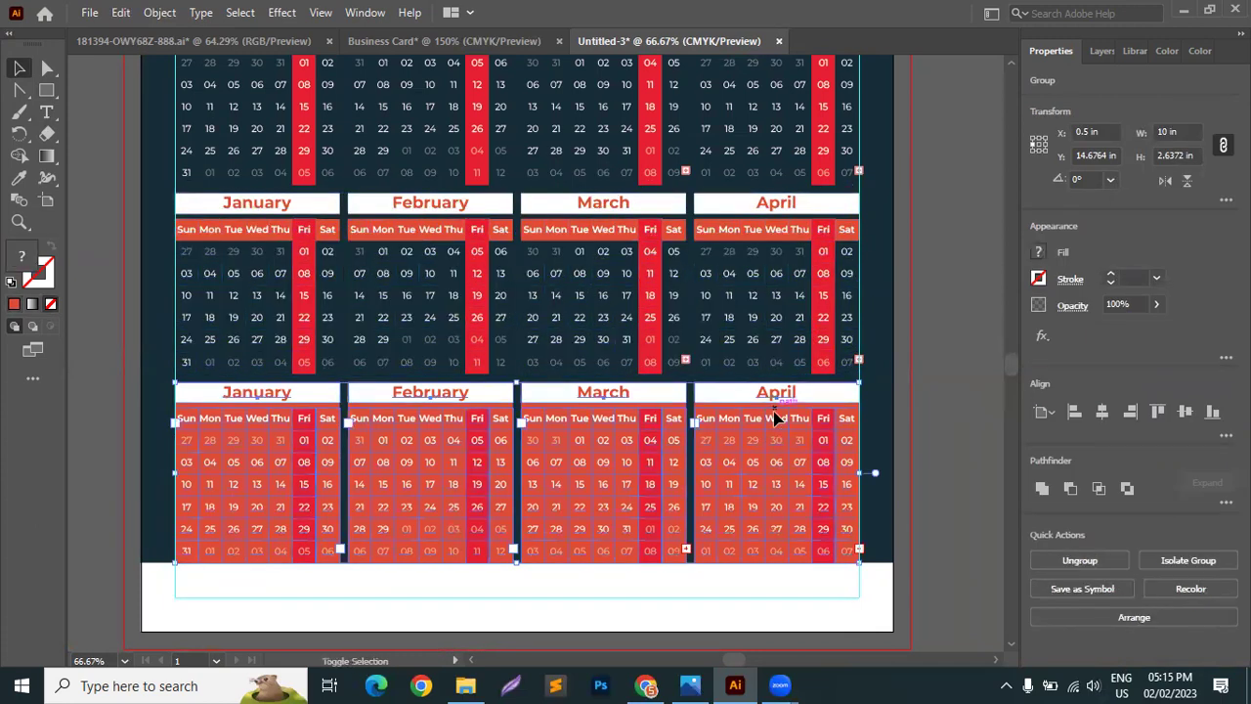
key(shift+Up)
click(789, 577)
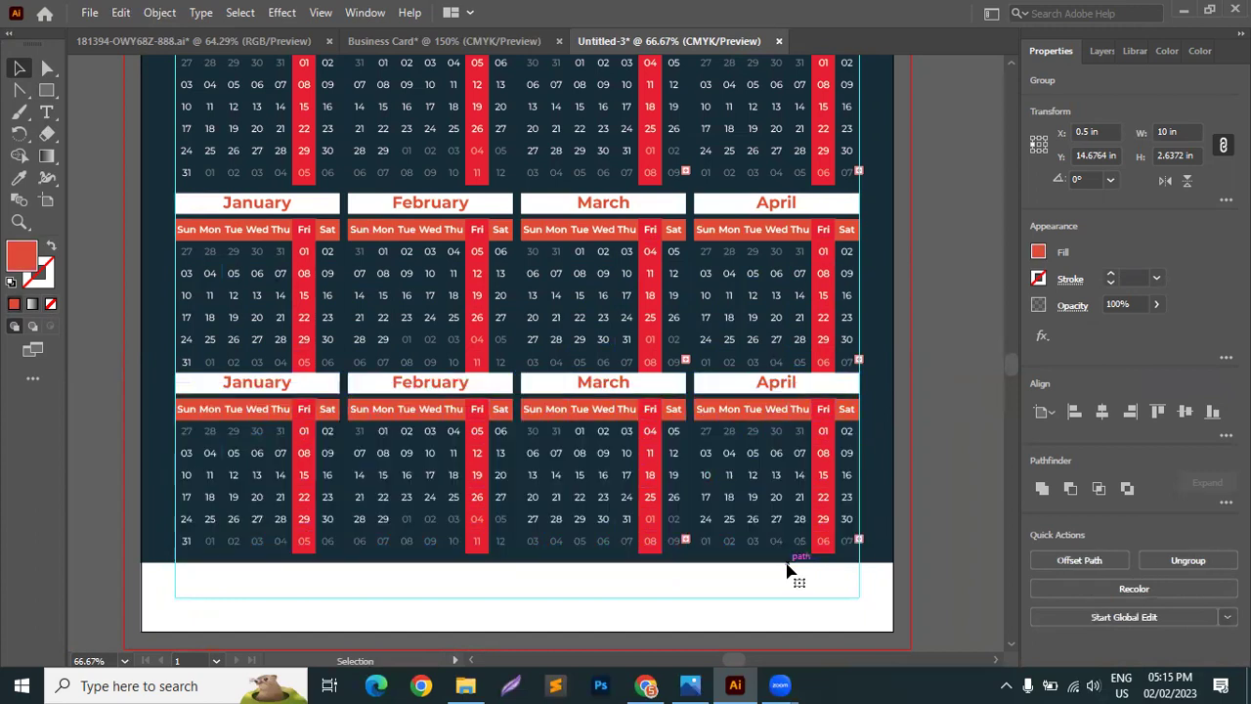
shift+click(789, 572)
click(774, 428)
key(shift+Down)
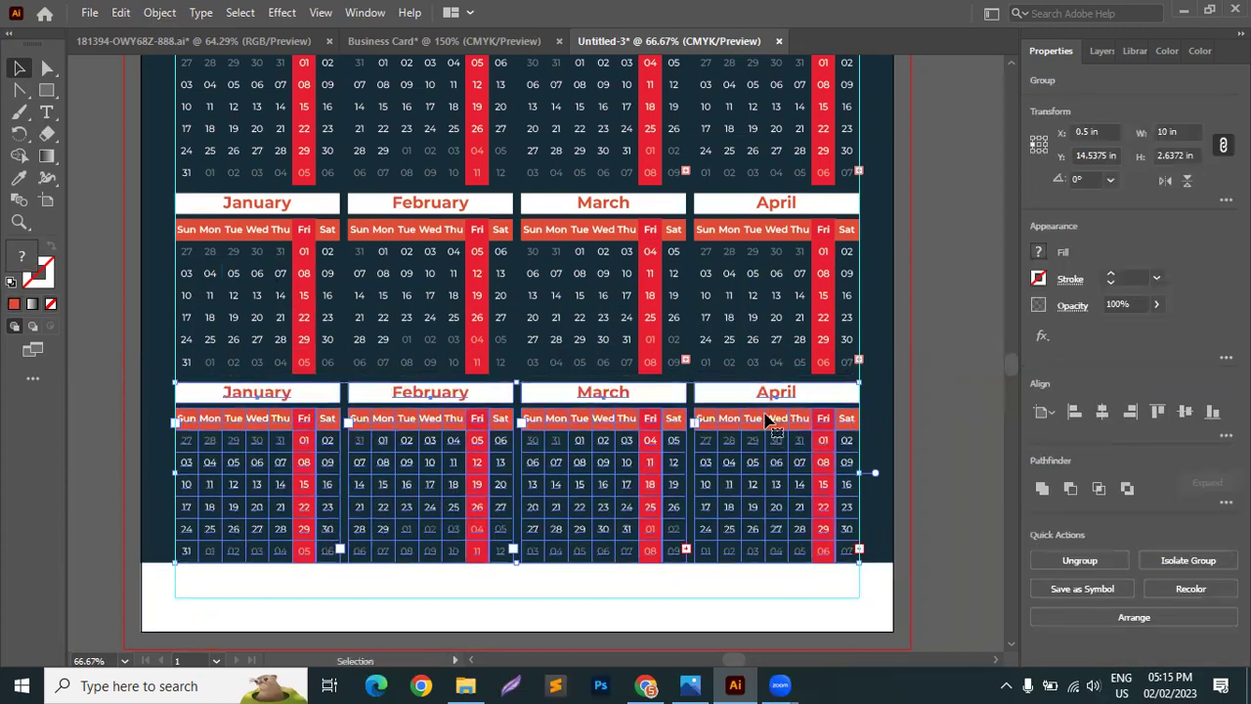
click(904, 369)
scroll(670, 362, down, 2)
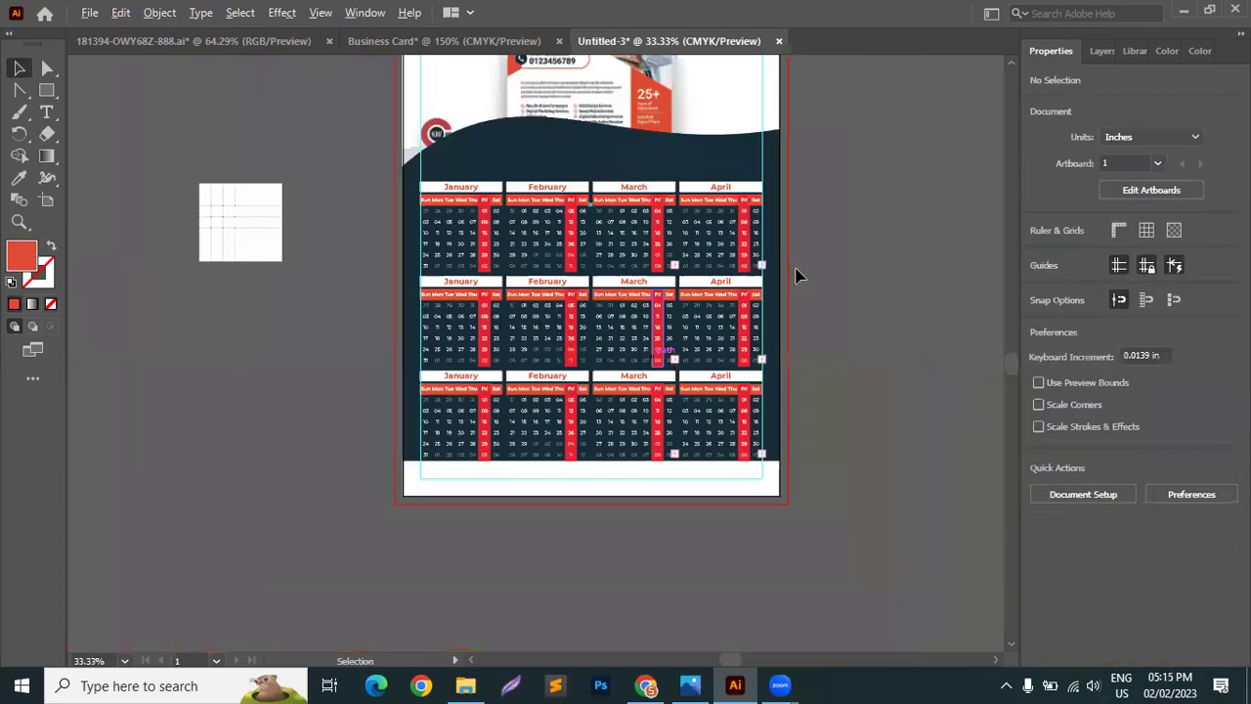
click(657, 494)
scroll(545, 519, up, 1)
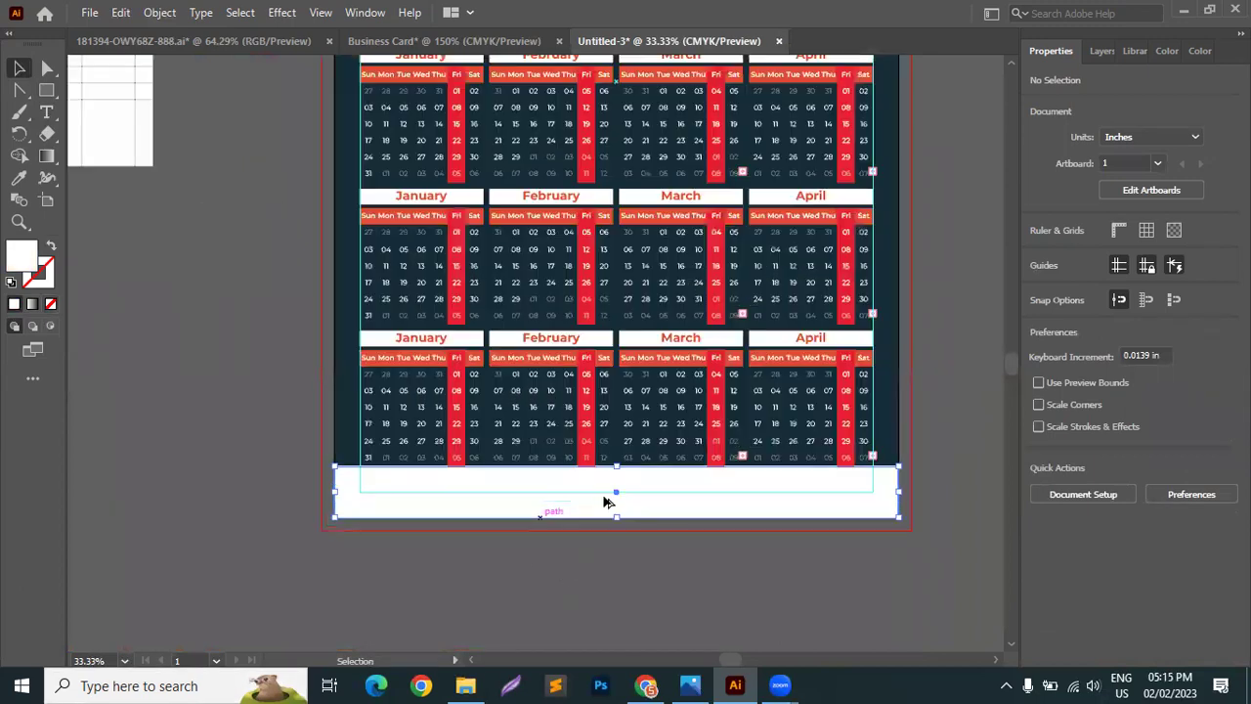
scroll(604, 501, up, 3)
mouse_move(707, 391)
mouse_down()
mouse_move(697, 418)
mouse_move(694, 391)
mouse_up()
scroll(670, 424, down, 3)
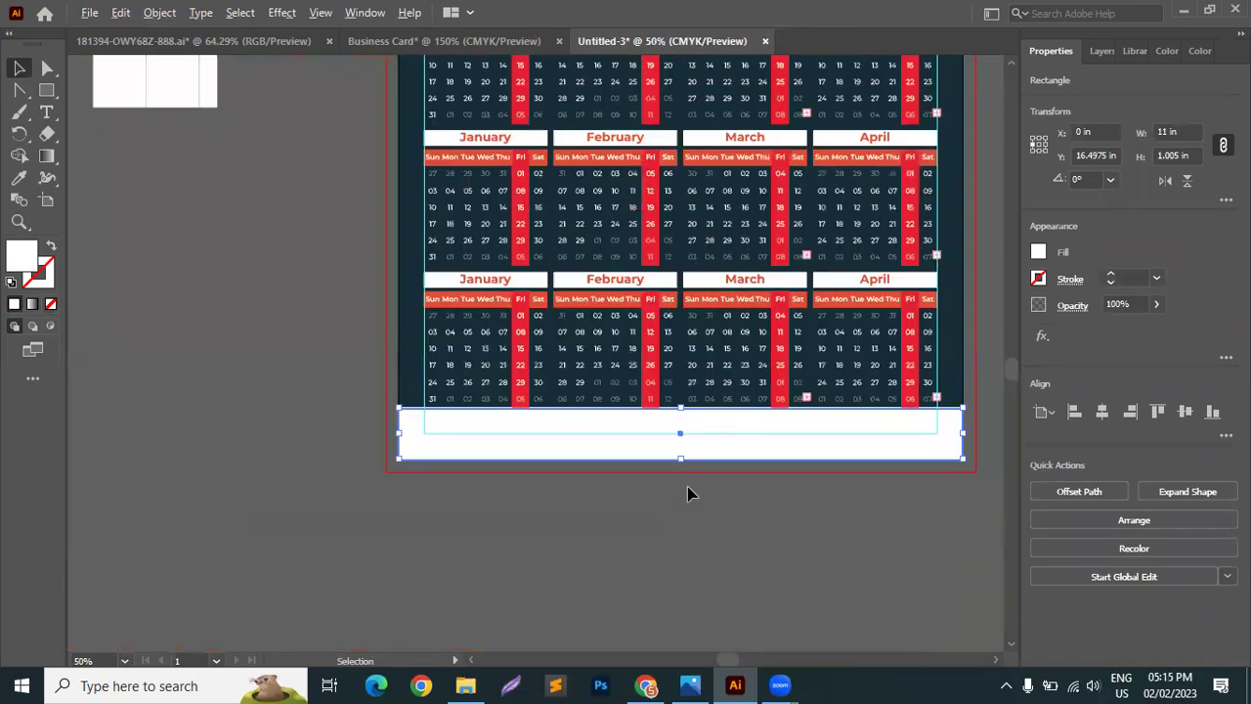
click(687, 493)
scroll(460, 564, up, 4)
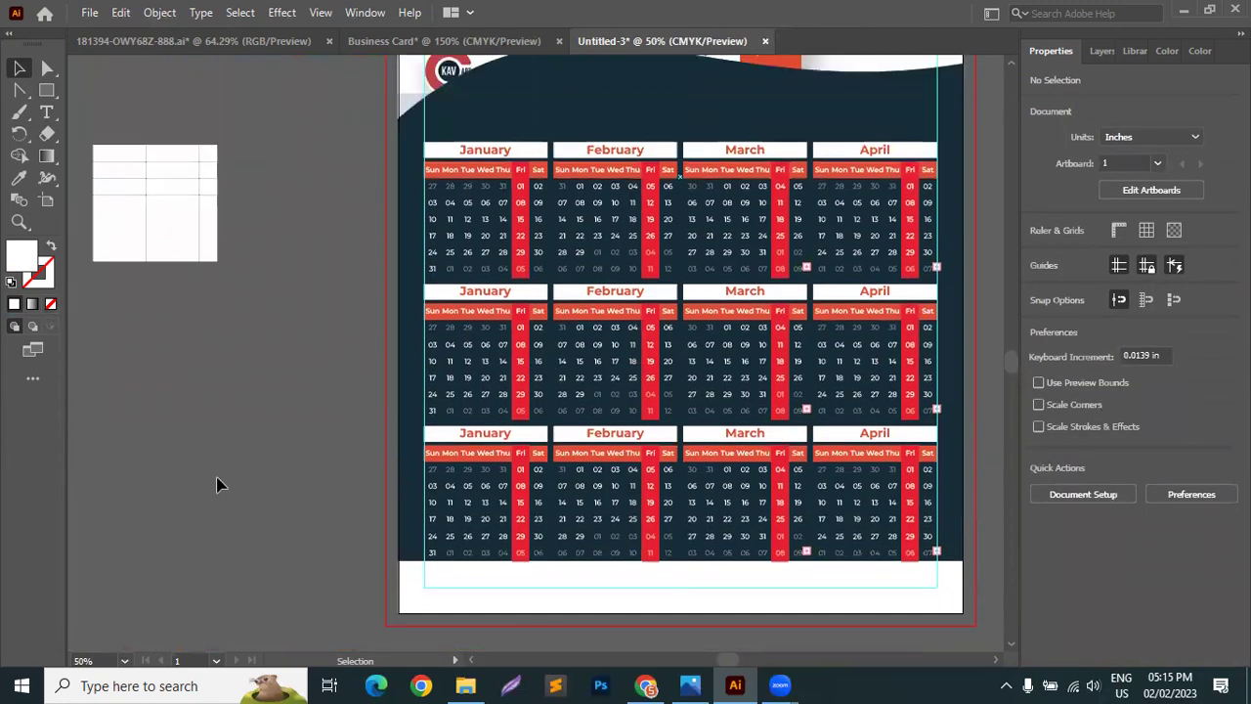
Group all the loose grid lines into one object.
scroll(213, 464, down, 2)
scroll(203, 428, down, 1)
scroll(164, 305, up, 3)
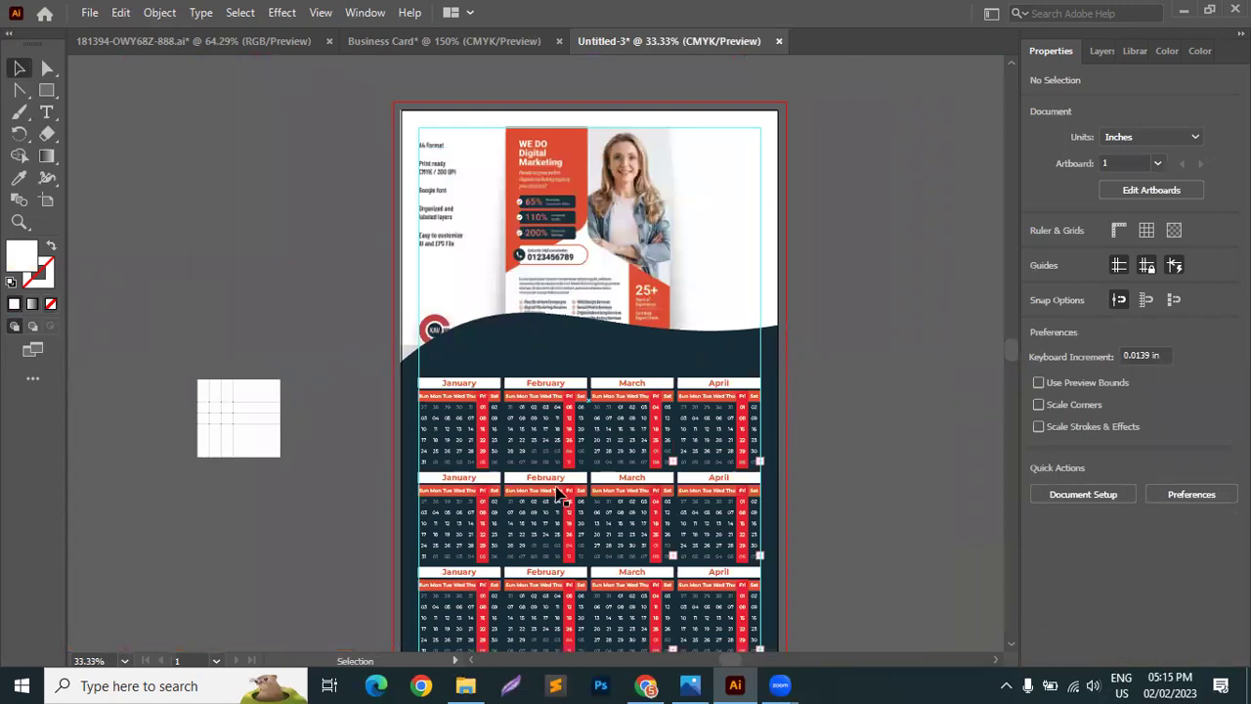
scroll(528, 471, up, 5)
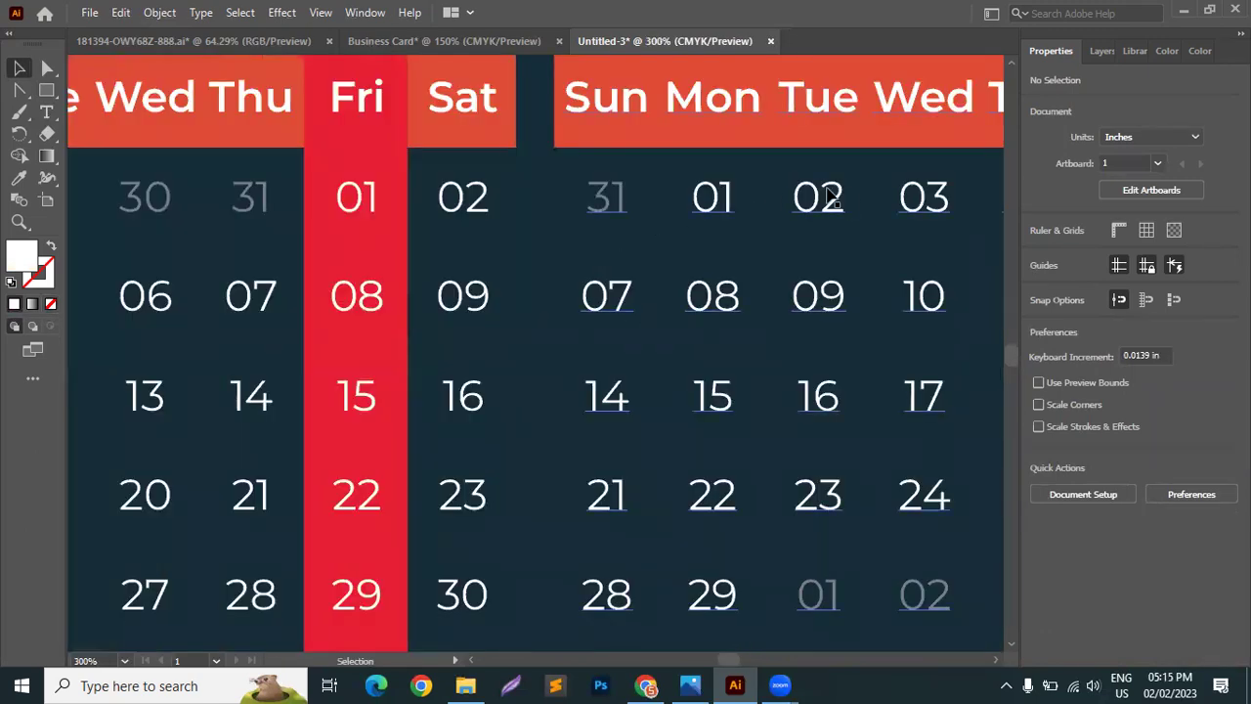
scroll(311, 250, down, 5)
drag(311, 251, 698, 373)
right_click(399, 387)
click(439, 400)
scroll(704, 380, up, 4)
Give the grid a saturated yellow fill.
click(19, 178)
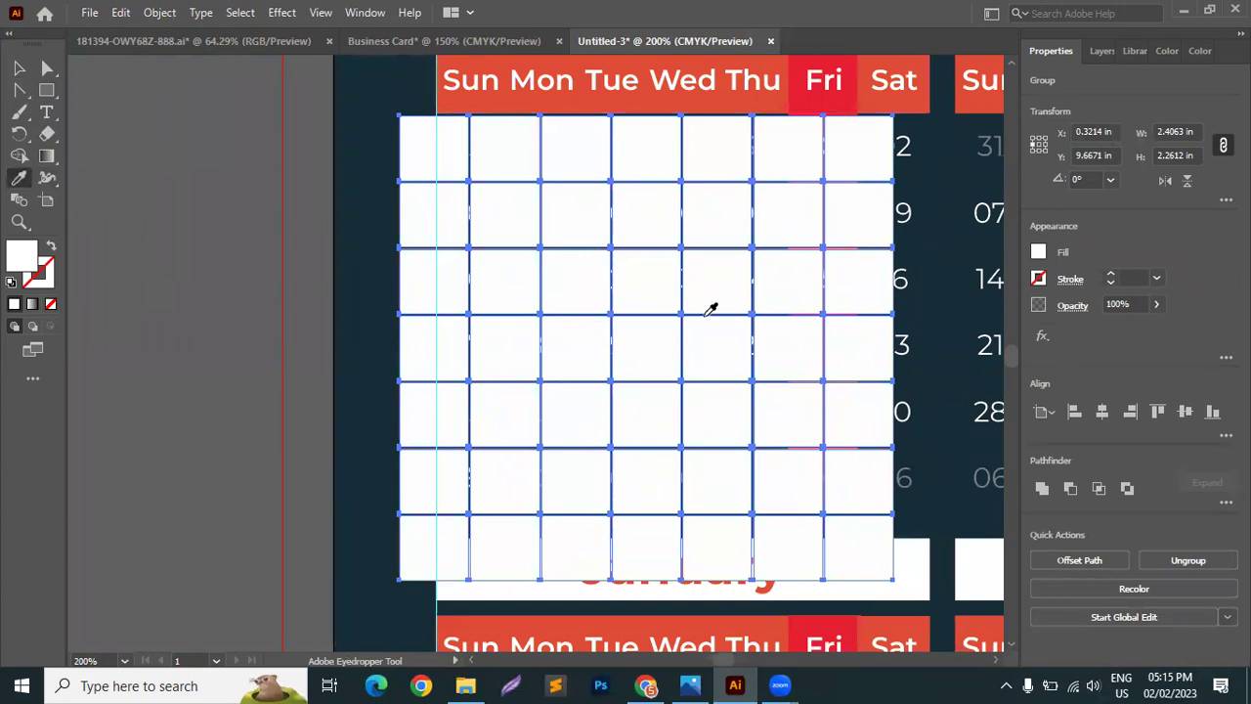
scroll(684, 307, up, 5)
scroll(587, 313, down, 3)
scroll(638, 285, up, 2)
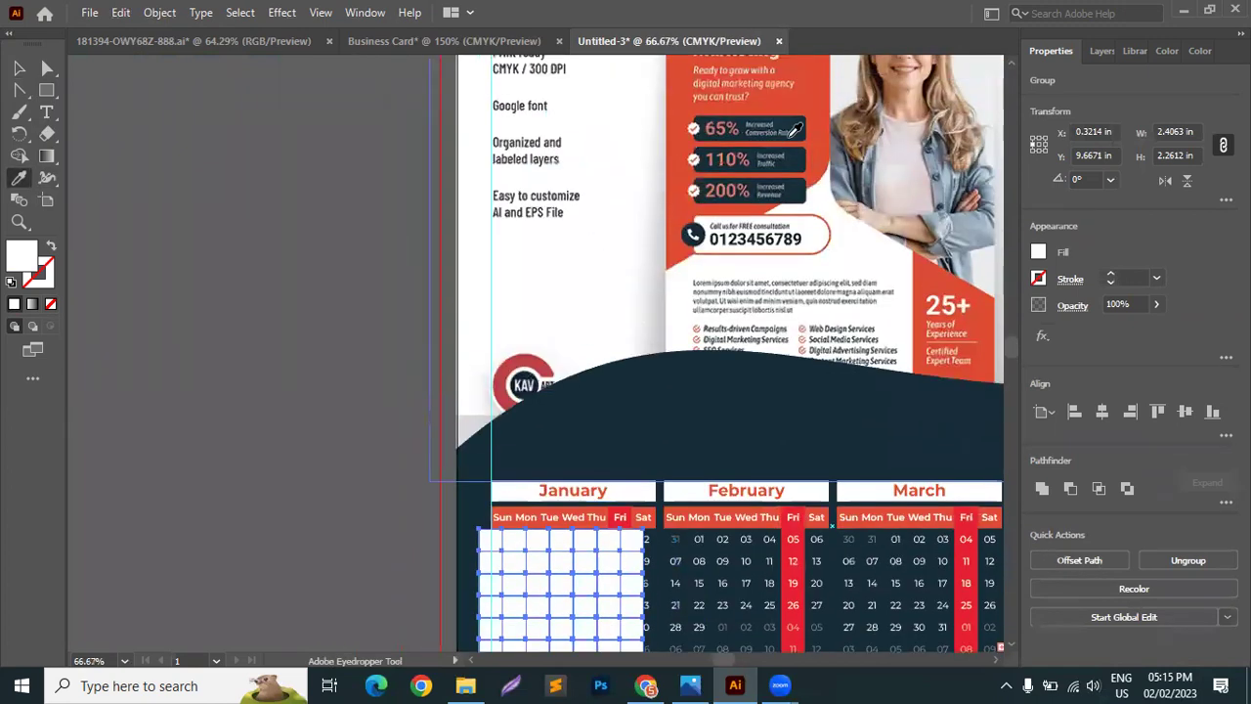
scroll(626, 154, up, 3)
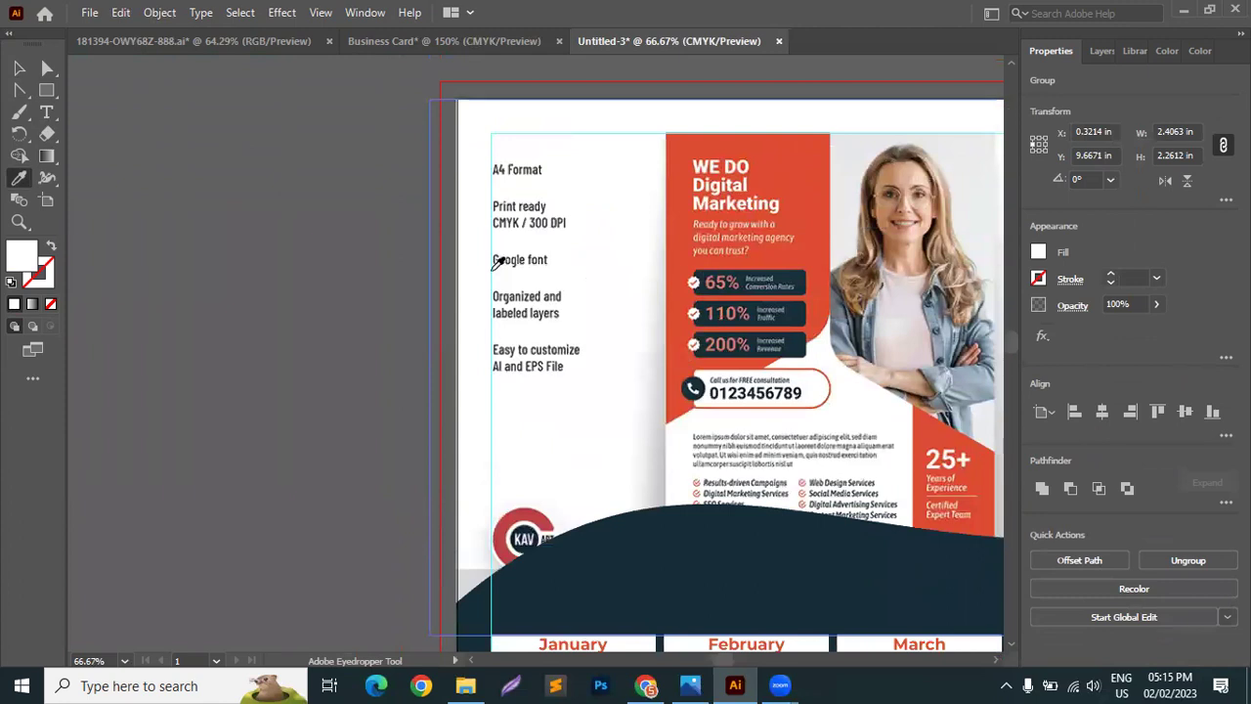
double_click(39, 285)
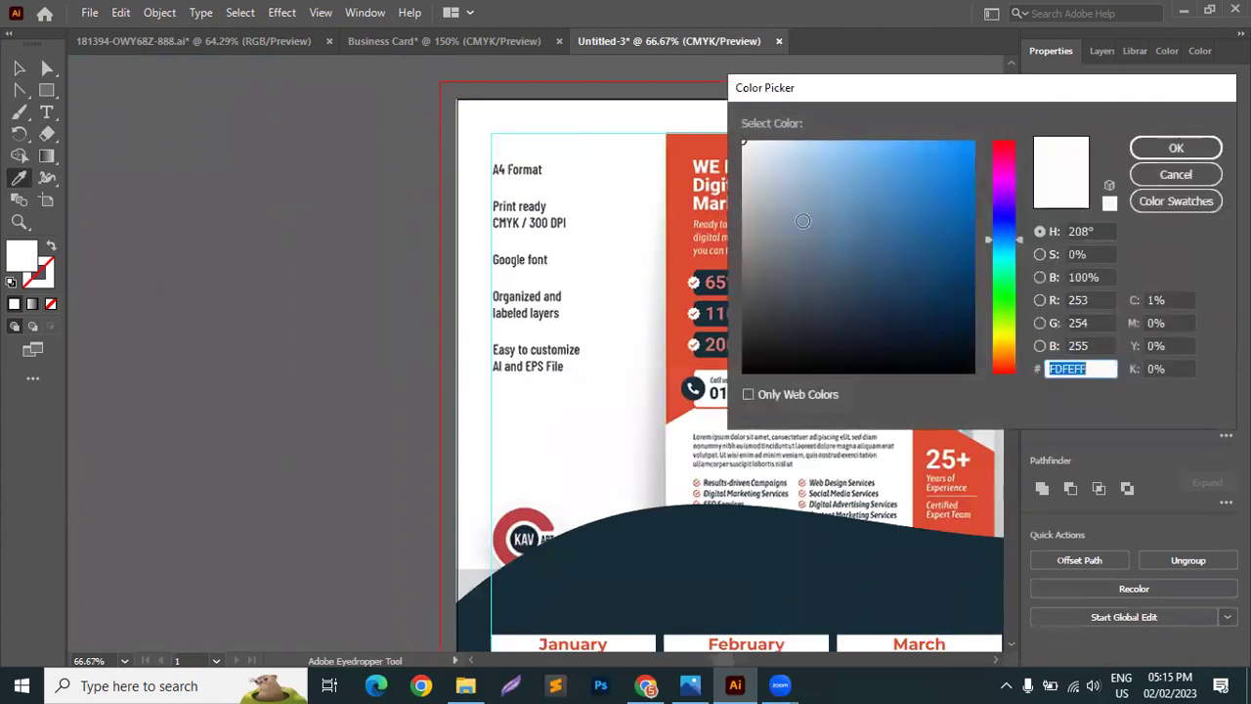
drag(1002, 176, 994, 344)
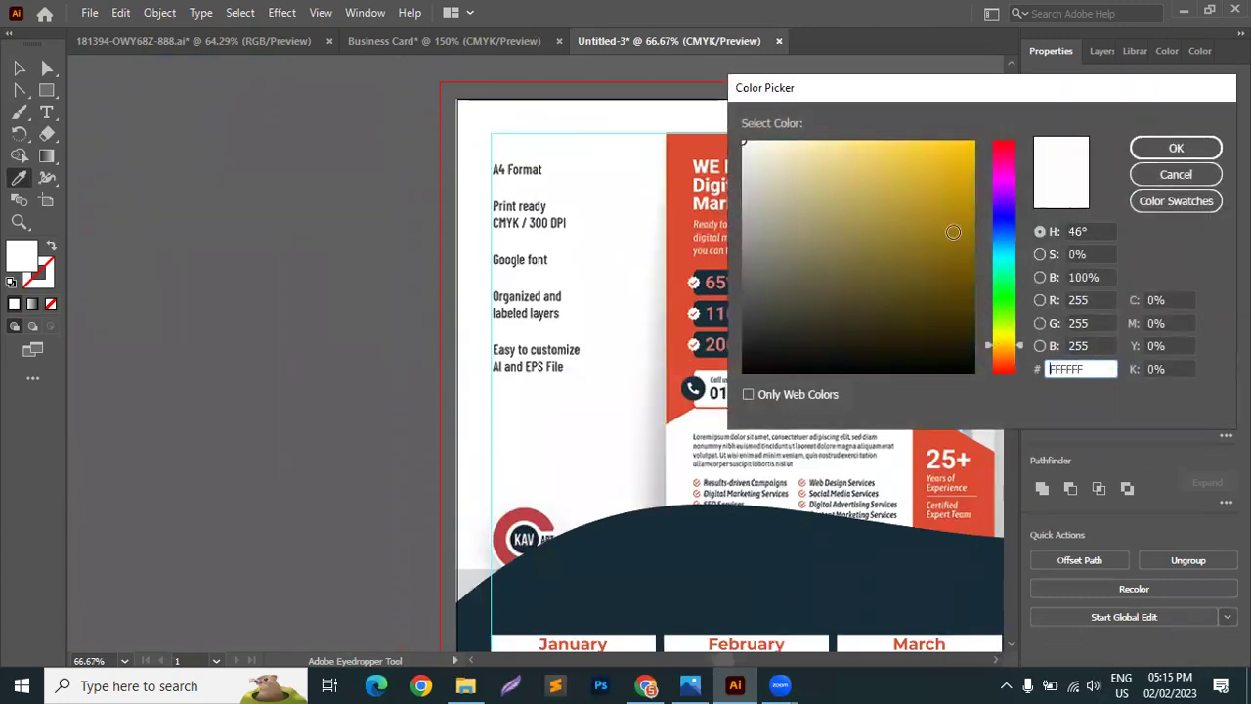
drag(952, 232, 953, 134)
click(1175, 148)
Send the yellow grid backward and align it with January's day cells.
click(18, 67)
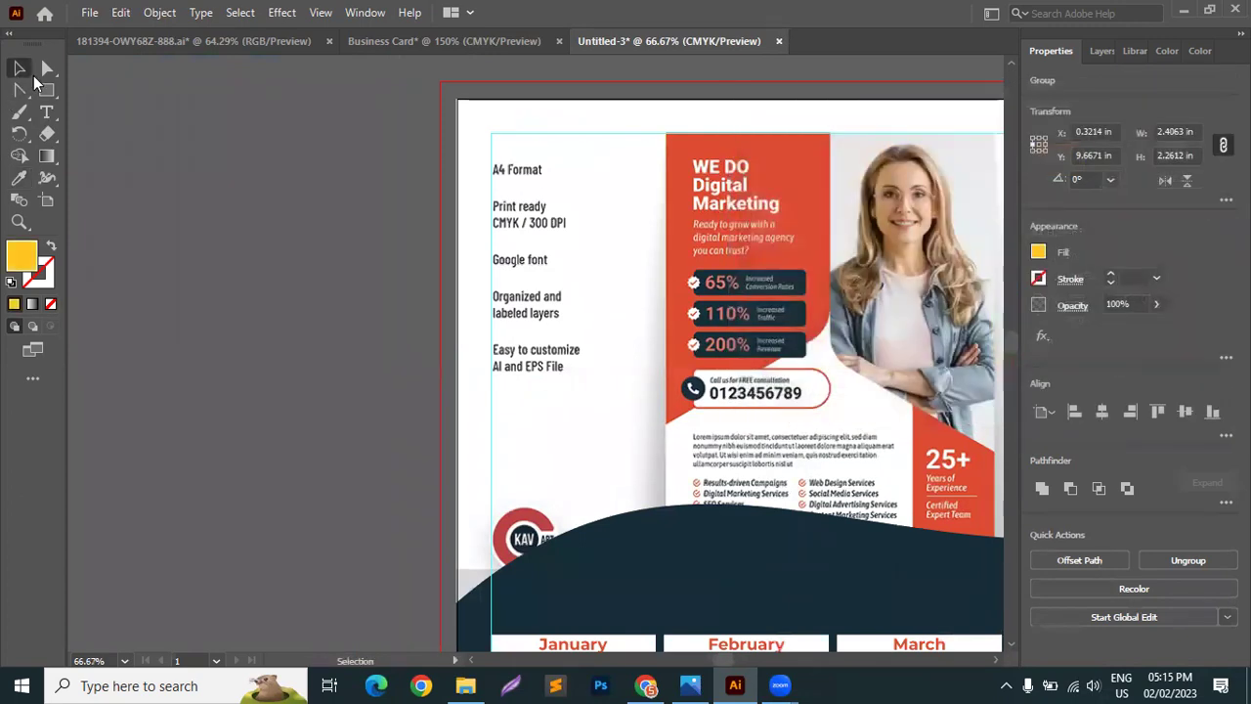
scroll(578, 422, down, 5)
key(a)
click(697, 455)
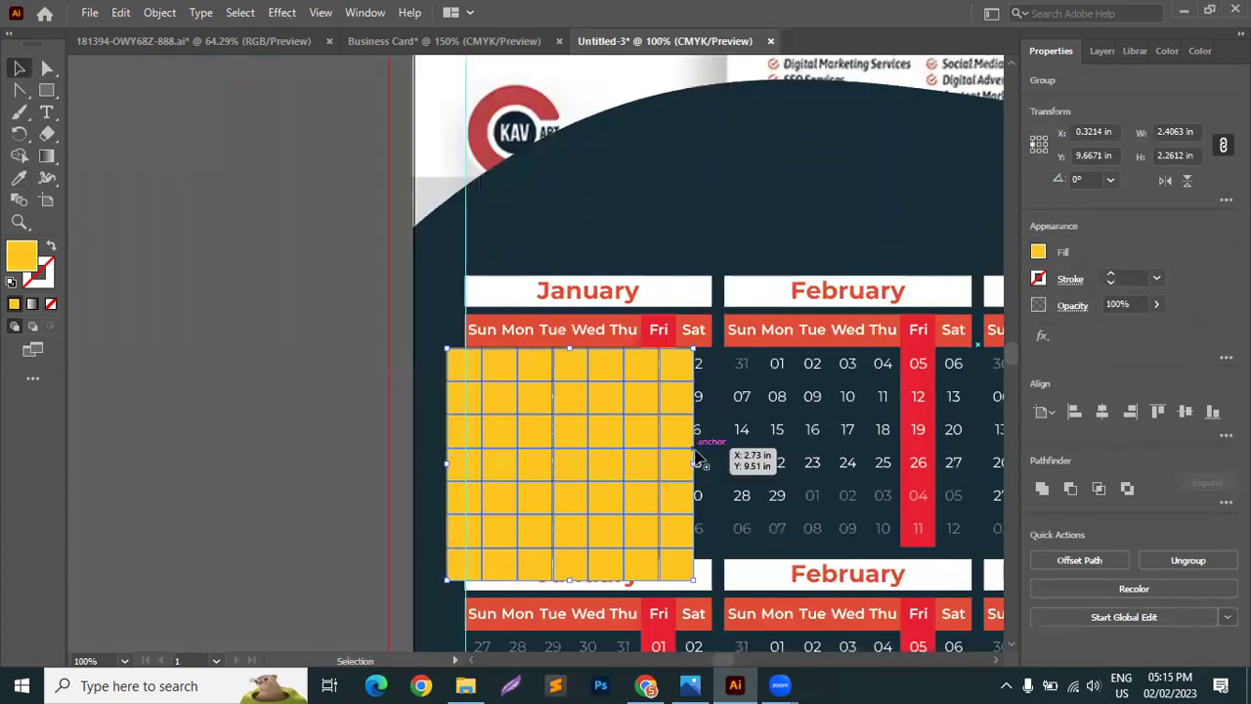
key(ctrl+bracketleft)
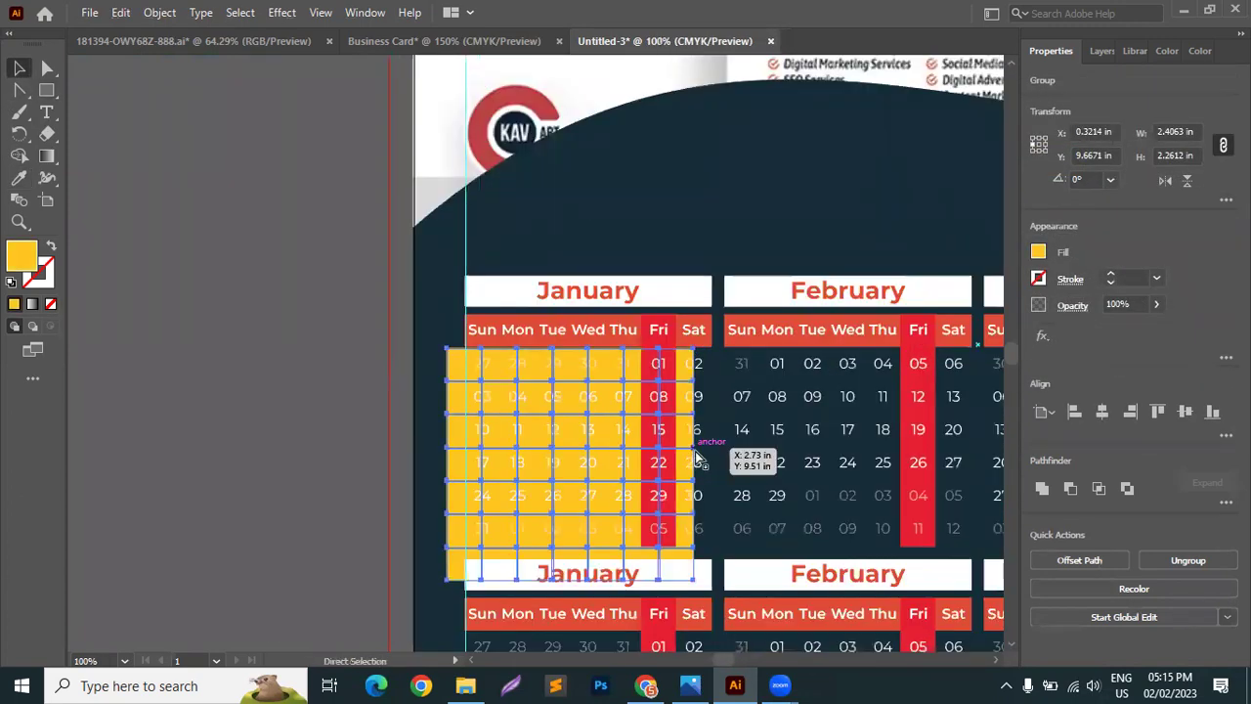
key(ctrl+equal)
drag(504, 377, 508, 354)
key(ctrl+minus)
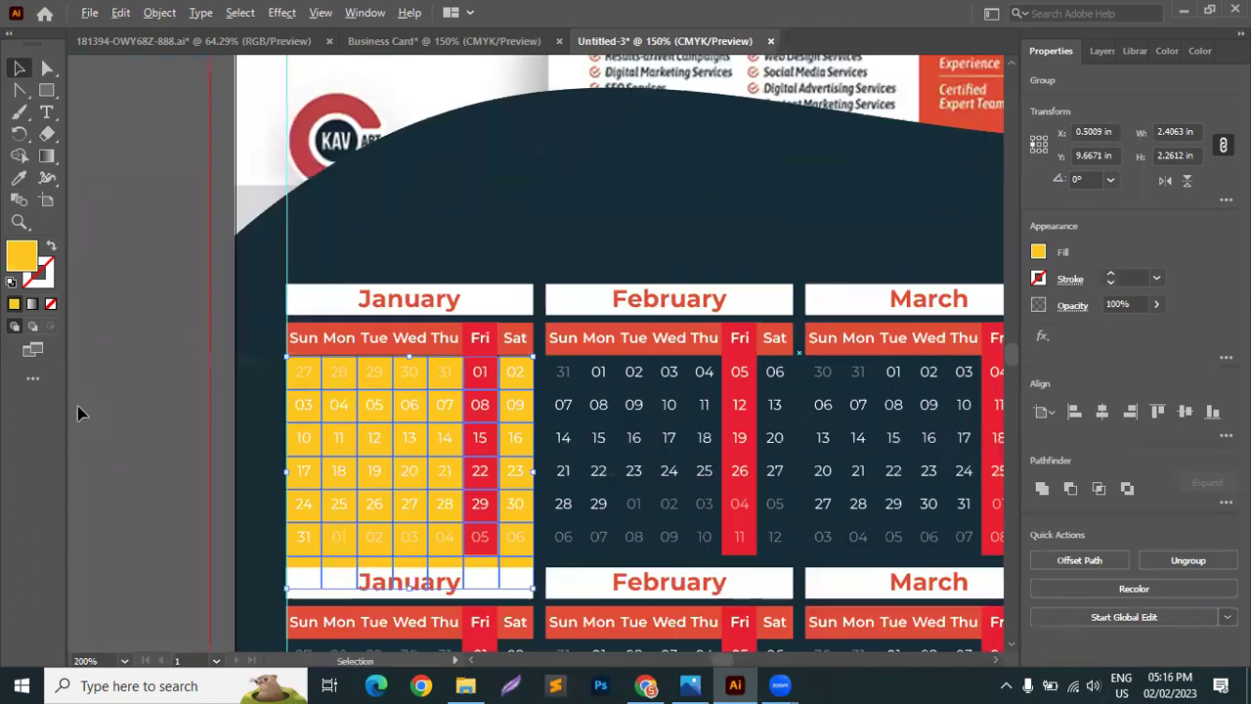
click(115, 414)
key(ctrl+minus)
key(ctrl+minus)
key(ctrl+minus)
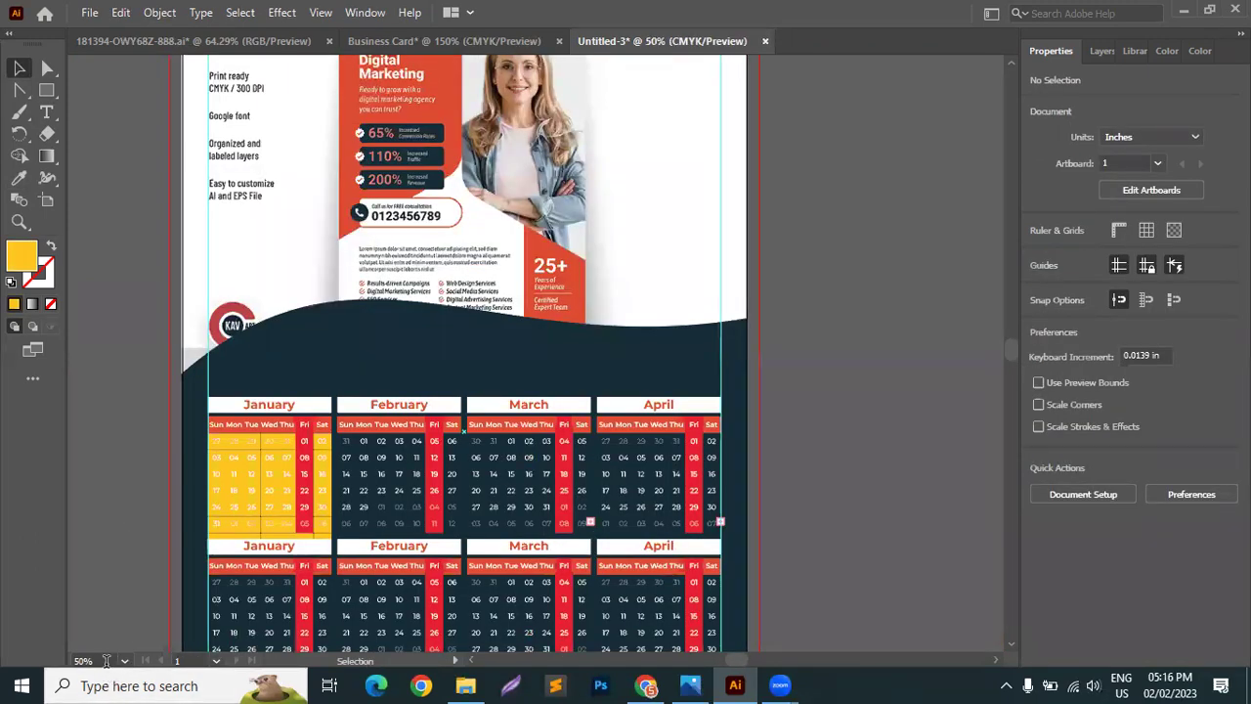
Undo the last move and send the yellow grid group to the back with Ctrl+Shift+[.
scroll(195, 547, up, 6)
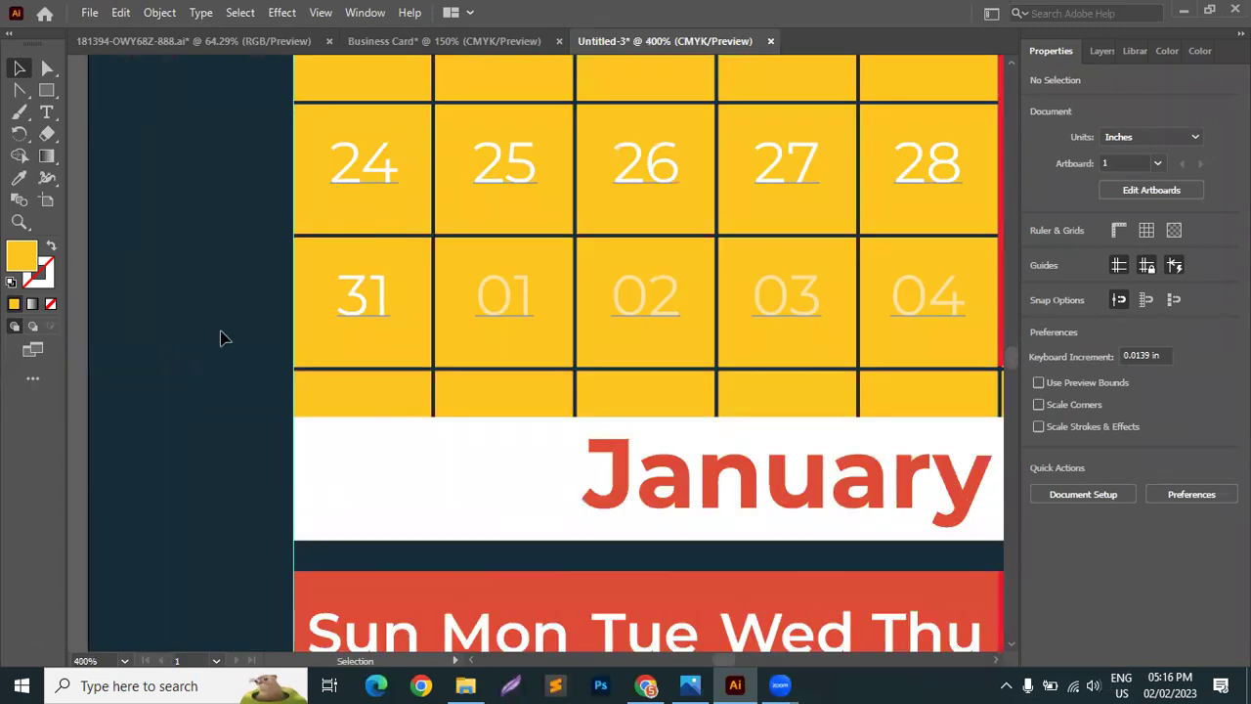
scroll(220, 337, down, 2)
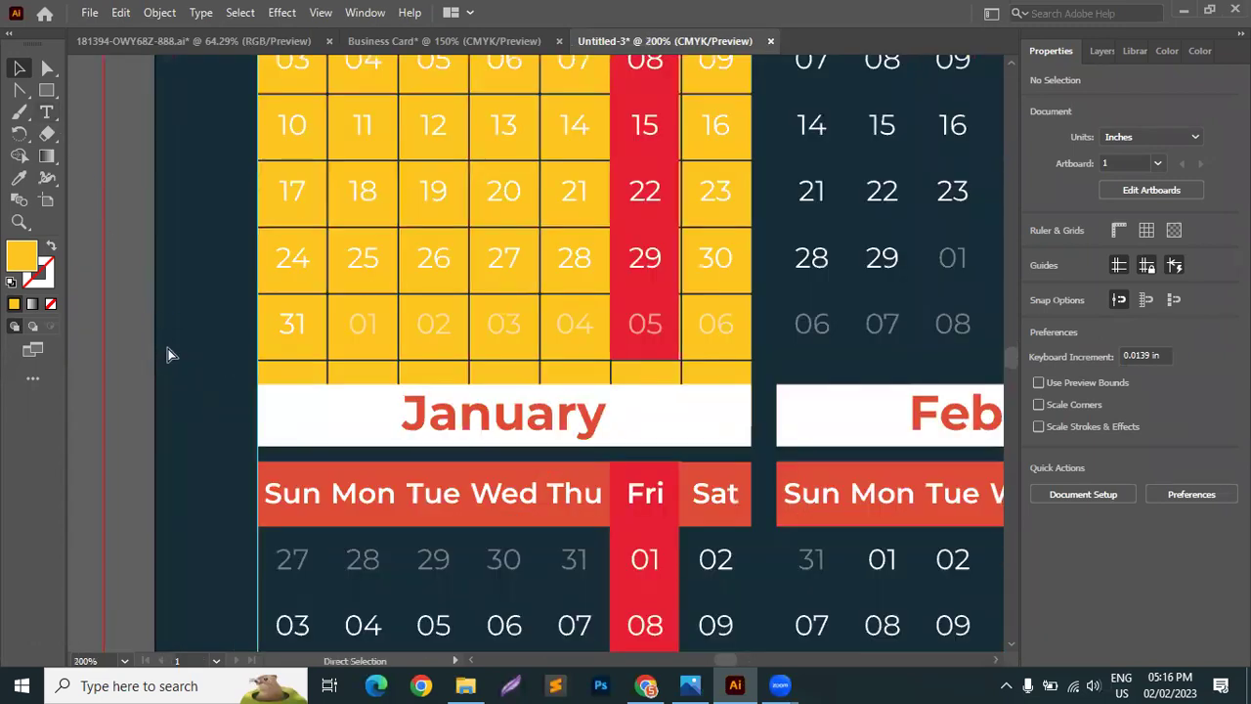
key(ctrl+z)
scroll(167, 352, down, 4)
click(242, 425)
click(241, 425)
key(ctrl+shift+bracketleft)
key(ctrl+shift+a)
scroll(242, 425, down, 2)
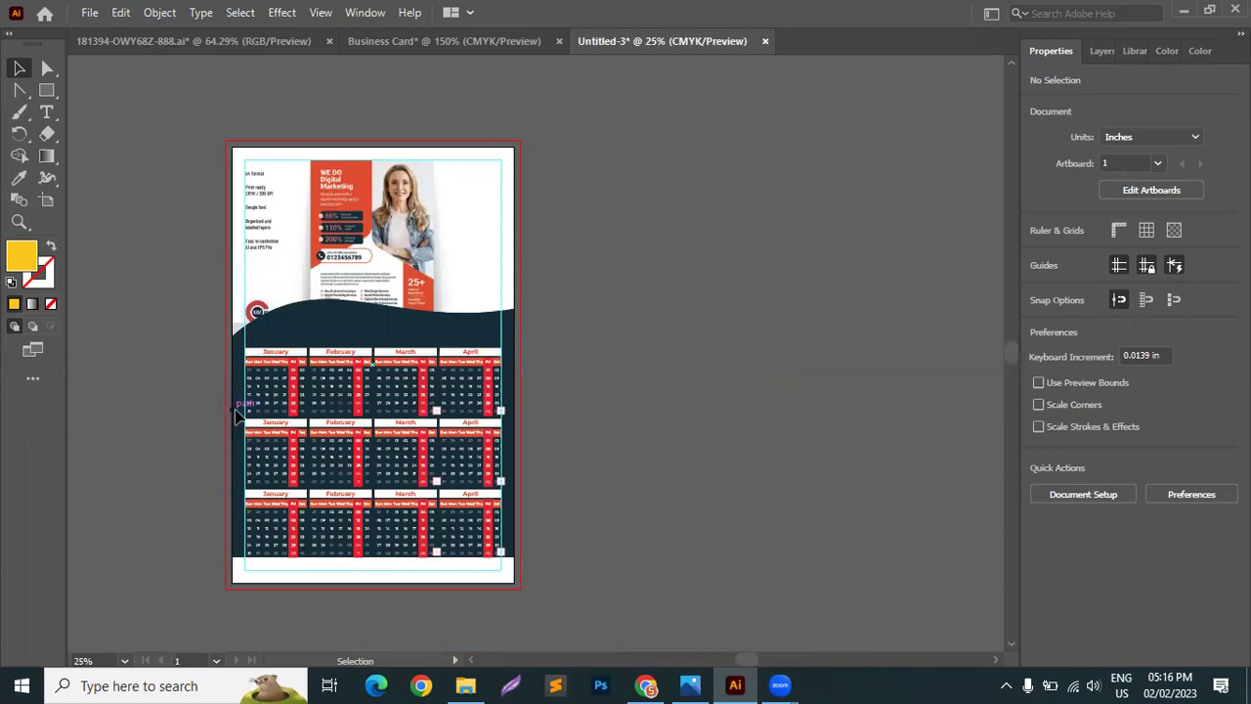
Zoom to 100% and inspect the February dates text block.
key(ctrl+1)
click(44, 114)
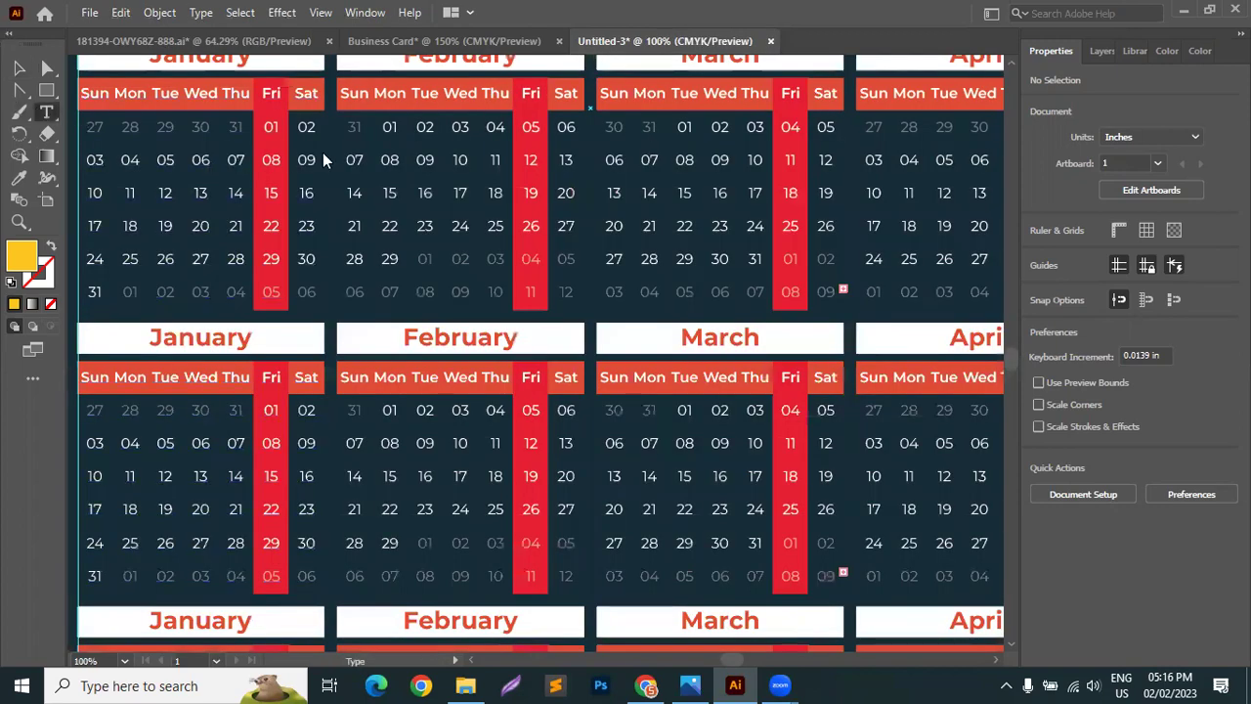
click(355, 153)
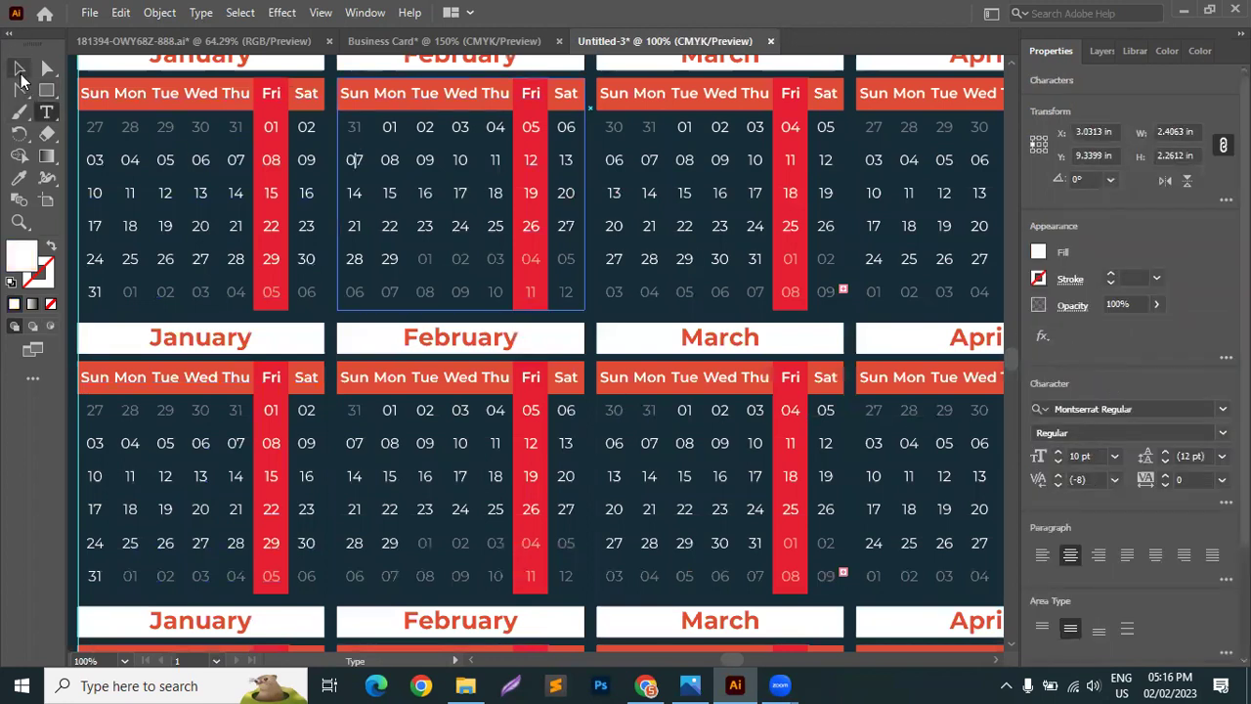
click(19, 67)
scroll(420, 227, down, 4)
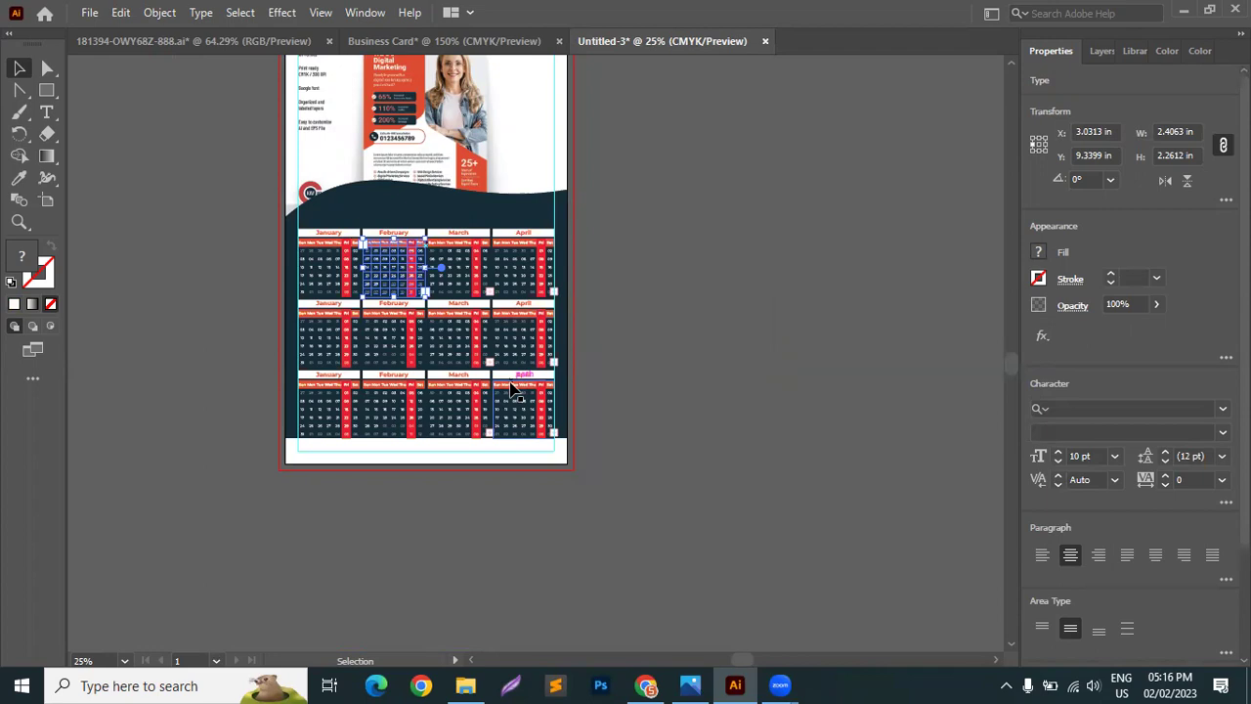
Ungroup the top calendar row and move the middle and bottom rows off the artboard.
drag(433, 265, 436, 239)
right_click(457, 242)
click(509, 421)
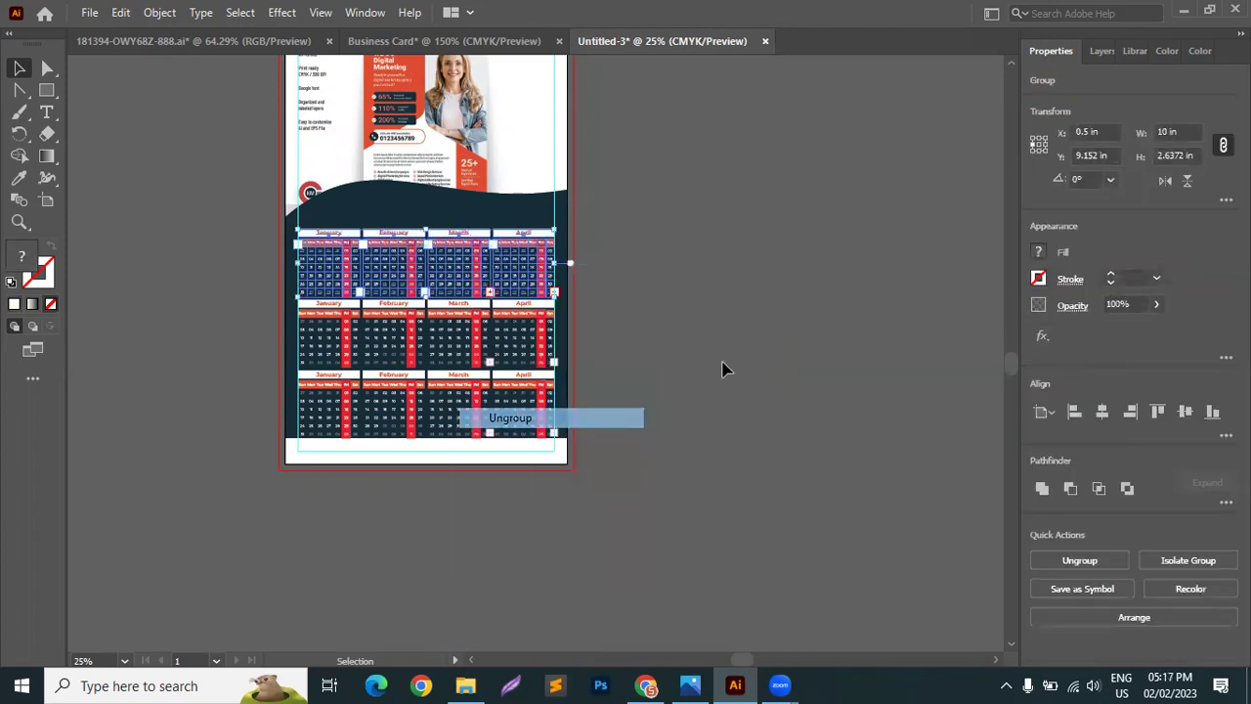
click(723, 365)
click(362, 337)
shift+click(337, 410)
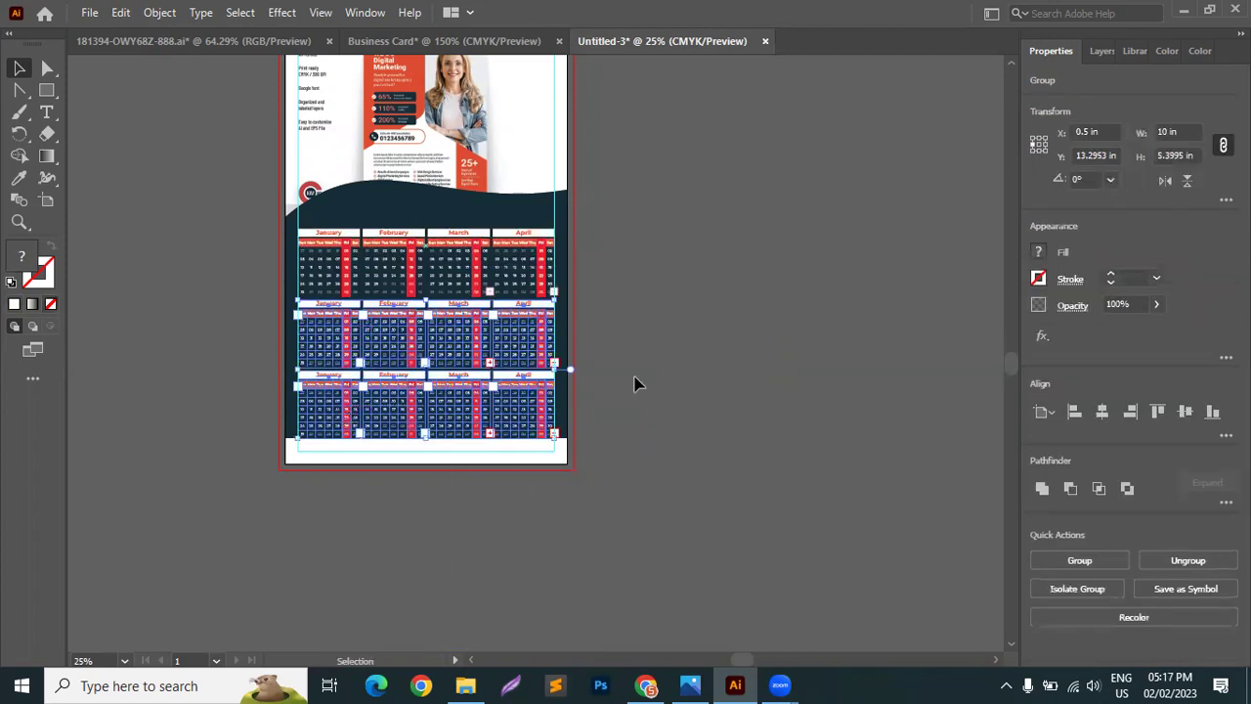
drag(558, 362, 982, 315)
Move the February, March and April calendars off the artboard to the upper right.
click(393, 270)
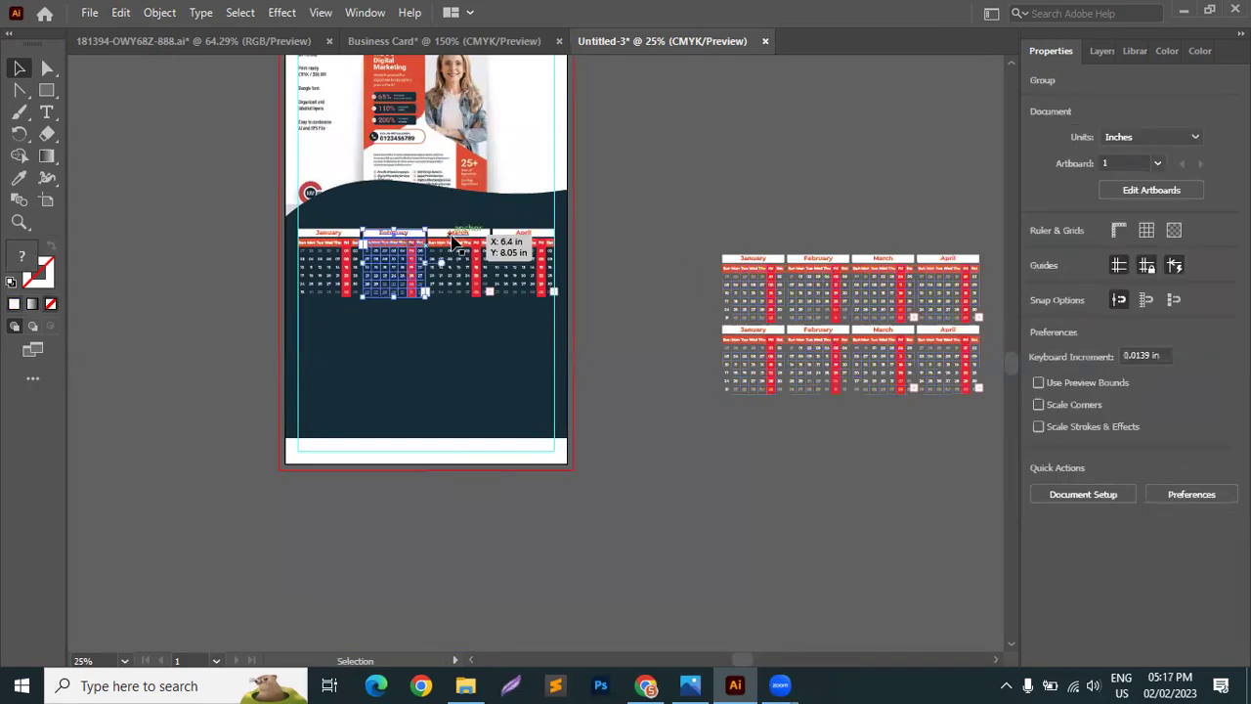
shift+click(524, 242)
drag(524, 242, 851, 180)
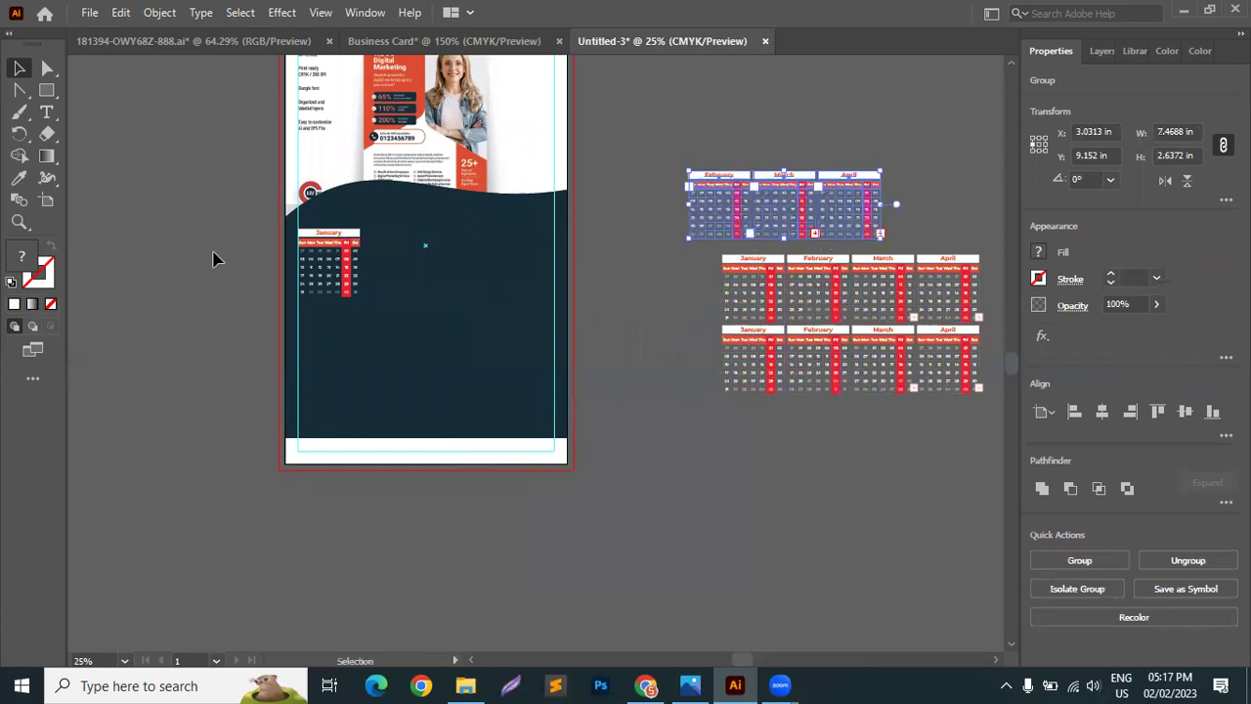
Scale the January calendar up from its corner to fill the navy panel.
click(321, 264)
drag(360, 292, 595, 437)
click(603, 518)
Stretch the January calendar group wider across its column, then undo the stretch.
scroll(673, 262, up, 2)
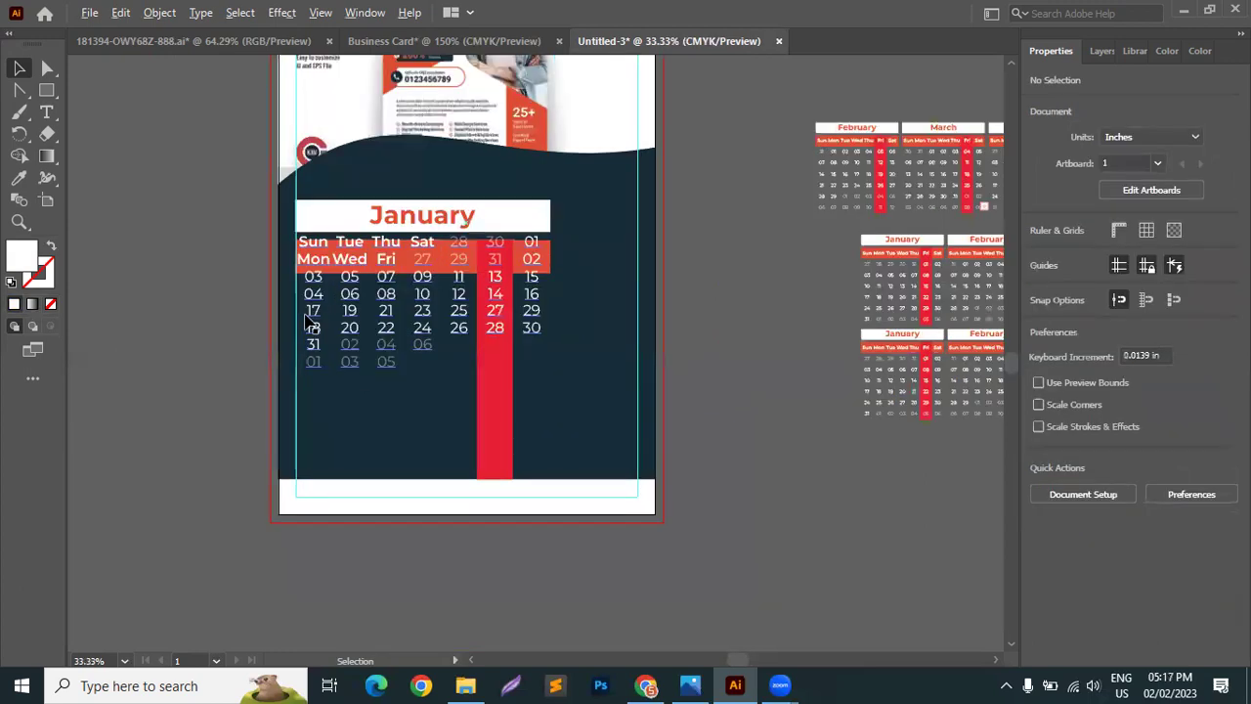
scroll(720, 237, down, 1)
scroll(692, 251, down, 2)
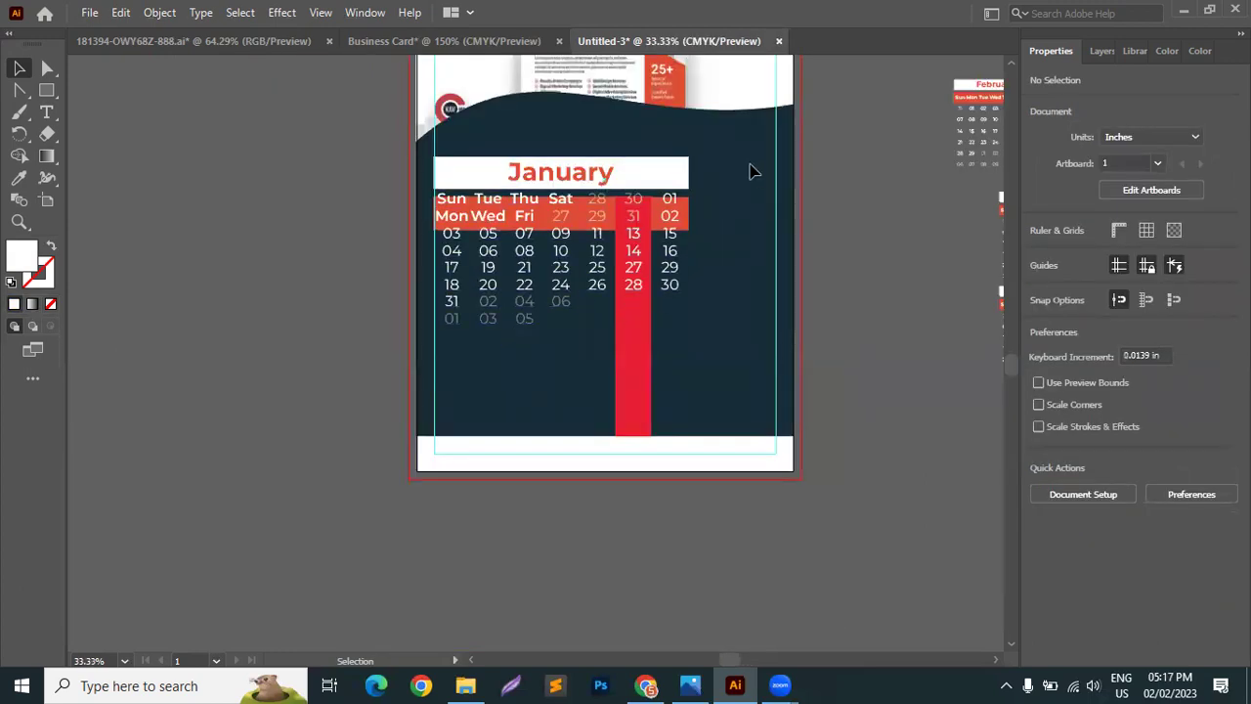
click(684, 332)
drag(742, 296, 782, 293)
key(ctrl+z)
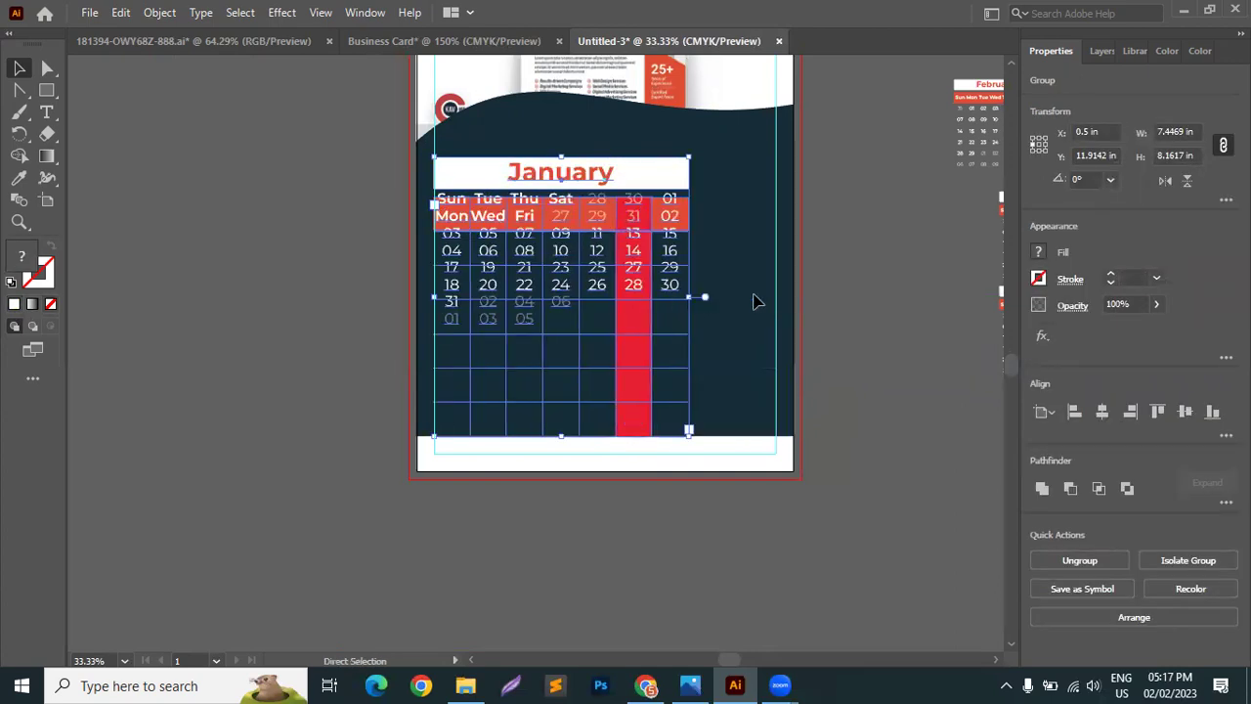
Widen the January dates text box, then shorten it from the bottom.
click(46, 112)
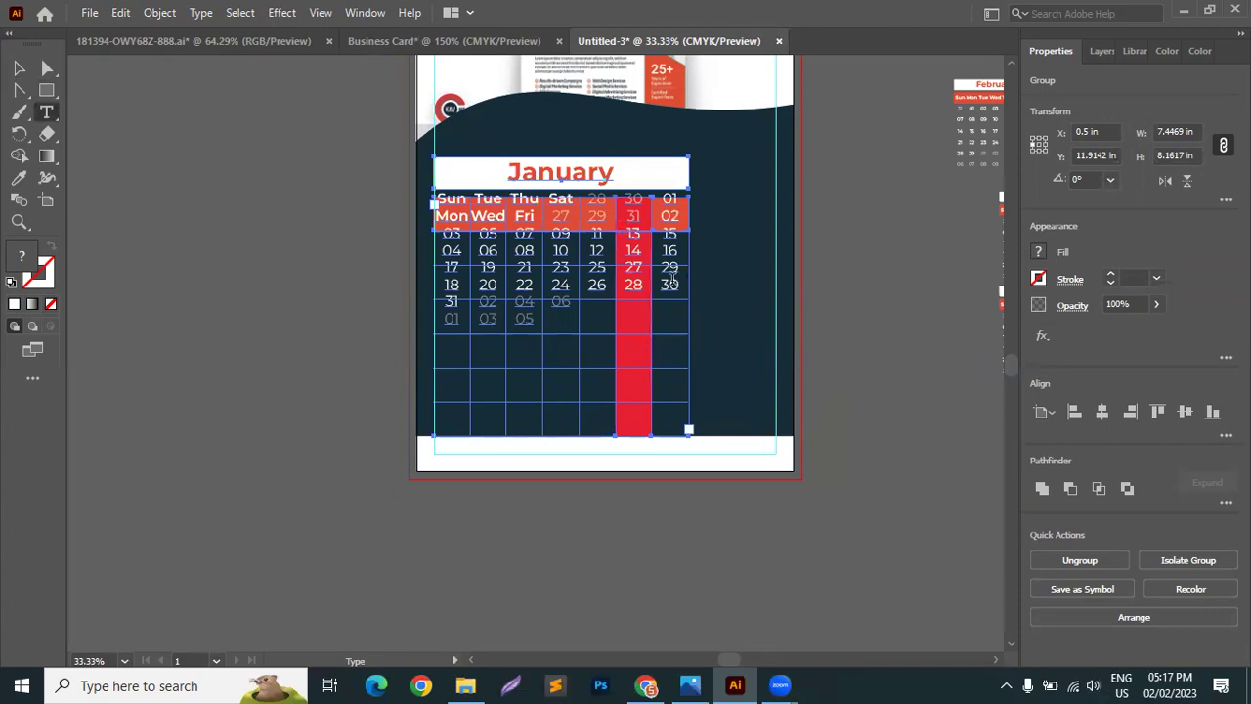
ctrl+click(688, 289)
drag(700, 315, 787, 315)
ctrl+click(616, 432)
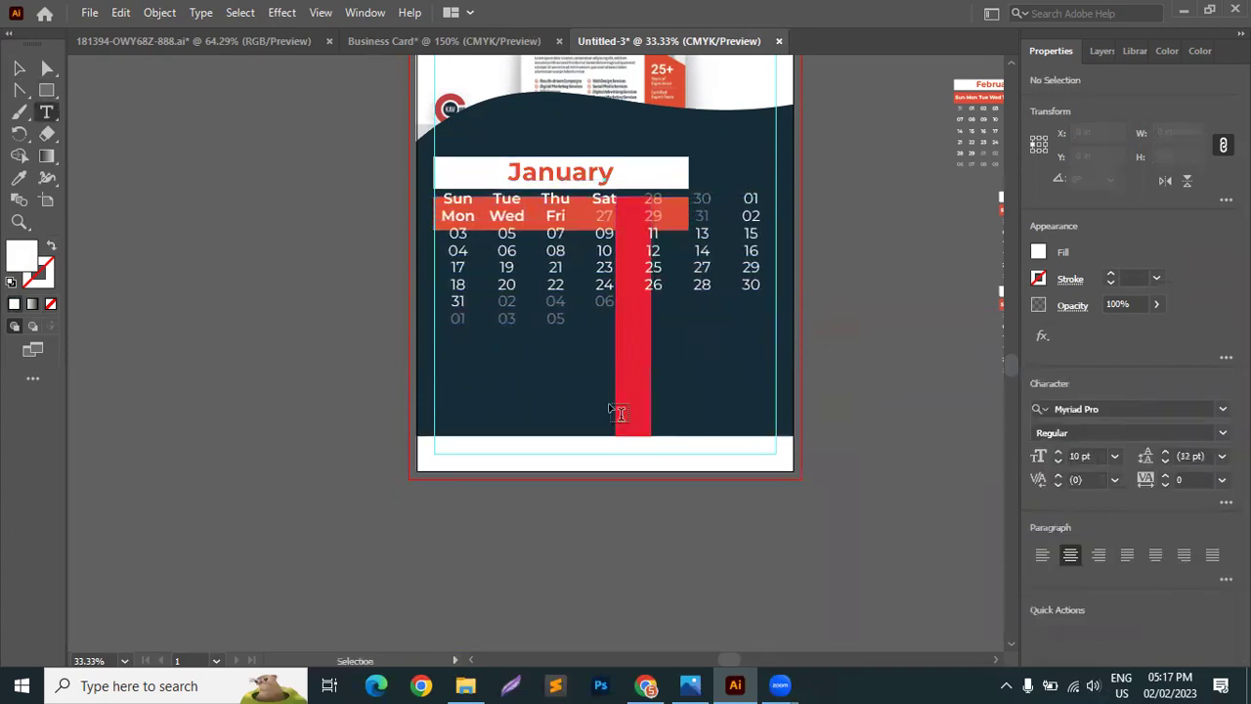
ctrl+click(608, 435)
drag(607, 437, 606, 382)
key(ctrl+shift+a)
Undo the January text-box edits and redo forward to the full three-row January–April layout.
click(21, 69)
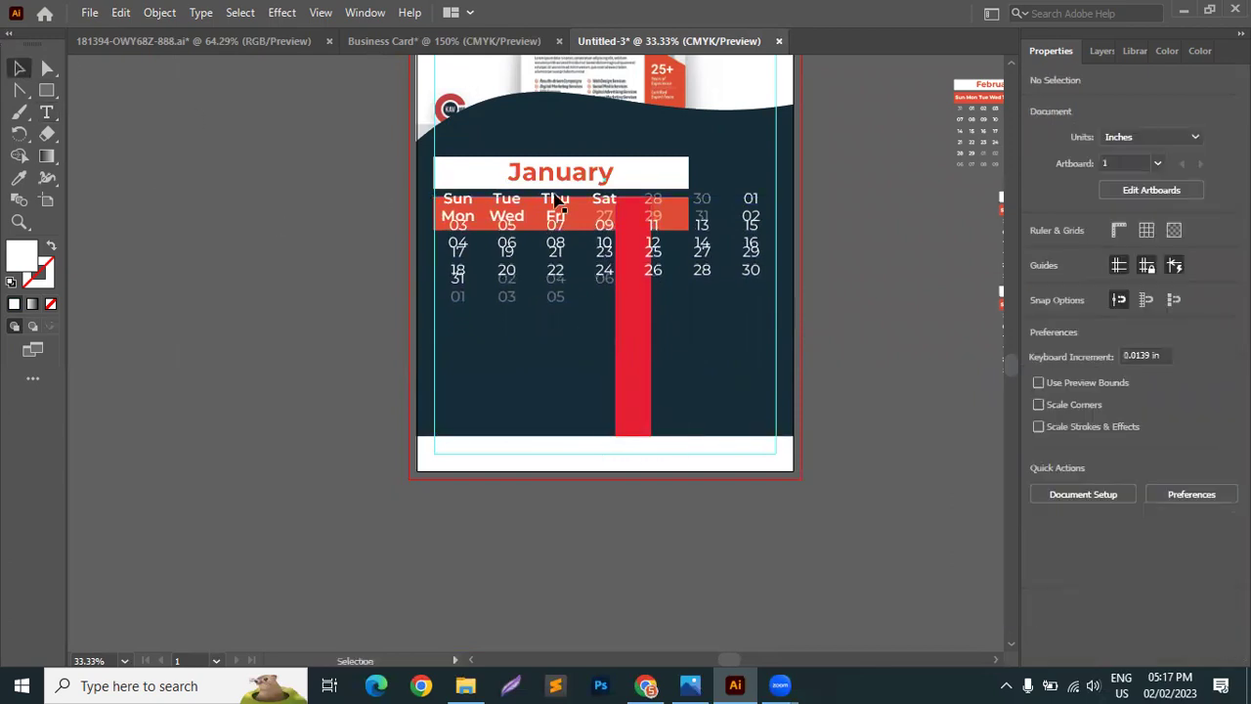
click(565, 408)
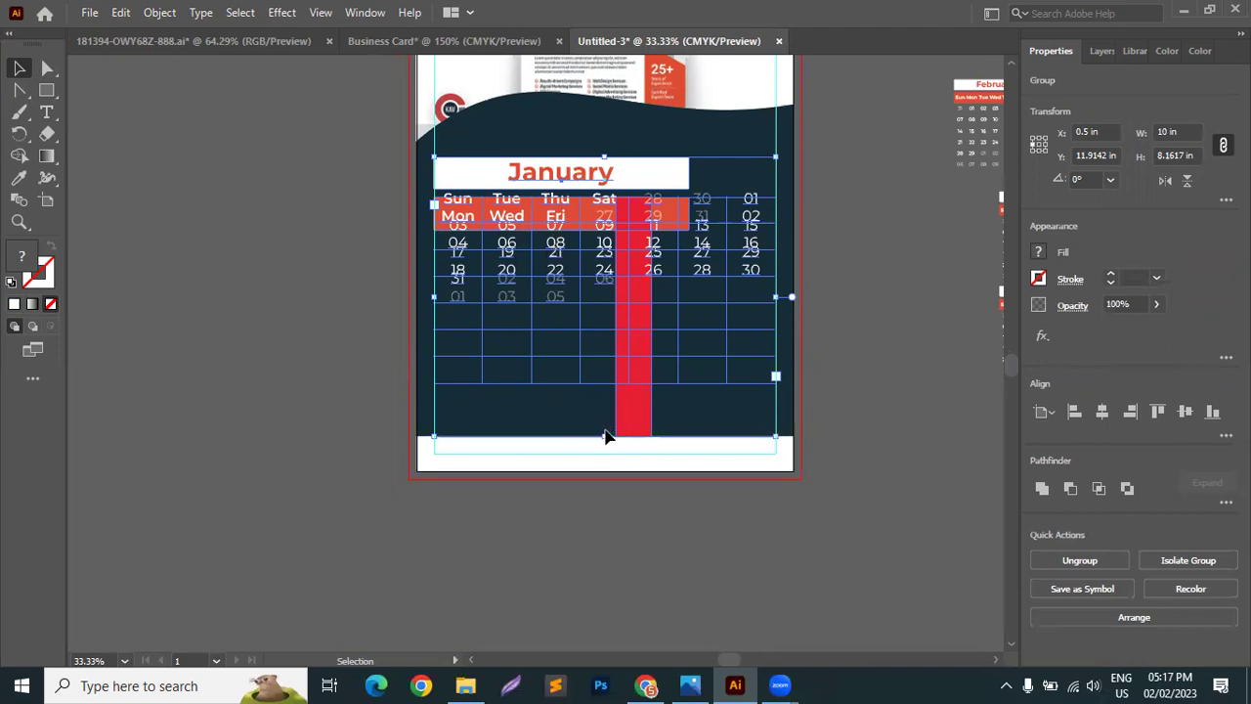
key(ctrl+z)
key(ctrl+z)
key(ctrl+z)
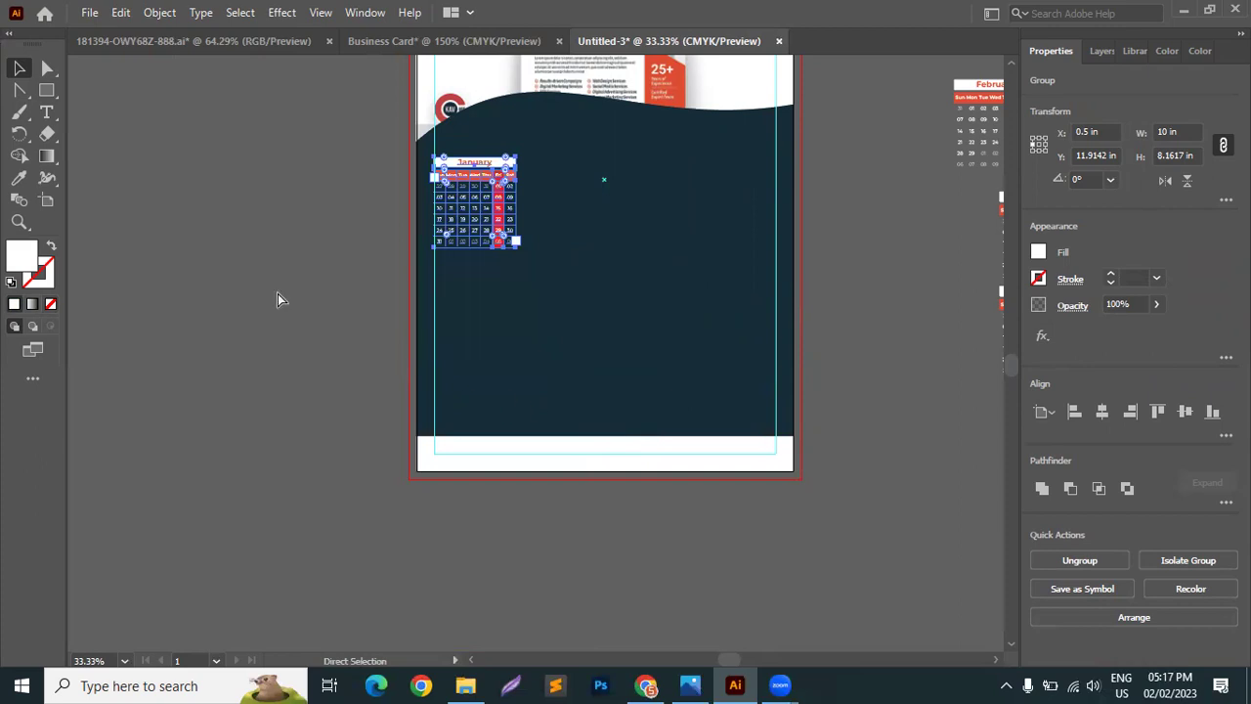
key(ctrl+shift+z)
key(ctrl+shift+z)
key(ctrl+shift+z)
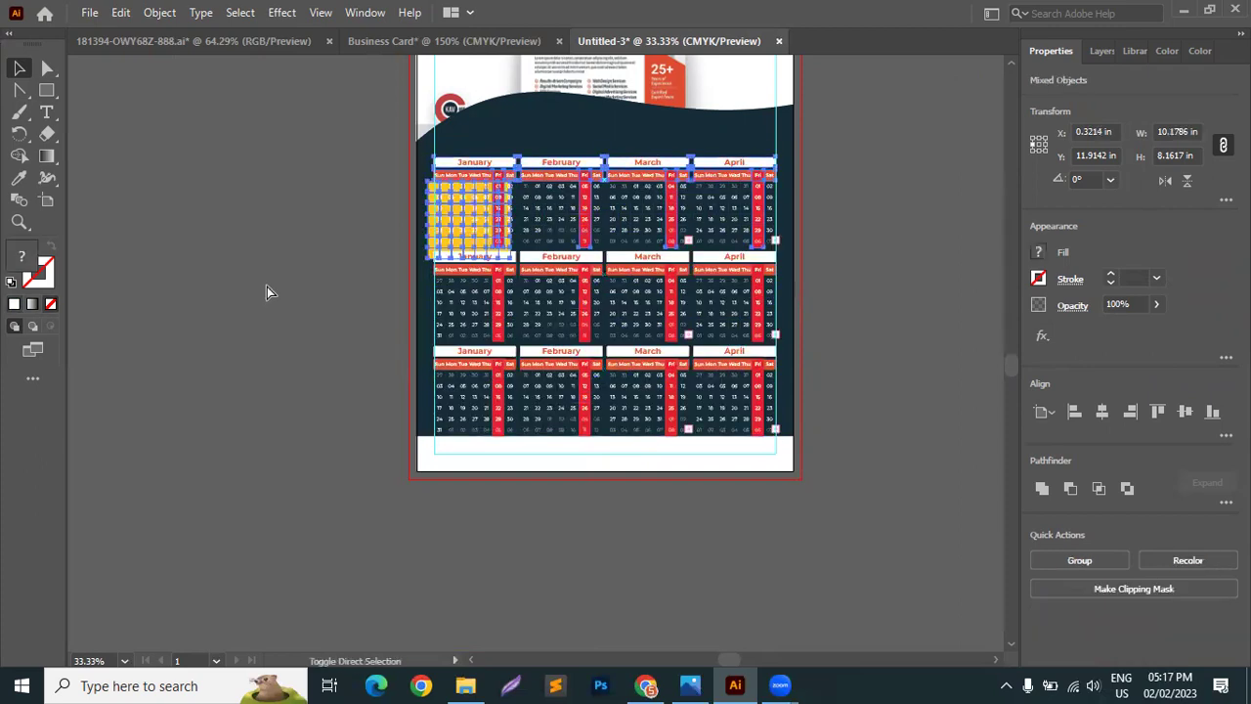
key(ctrl+shift+z)
key(ctrl+shift+z)
scroll(280, 303, down, 1)
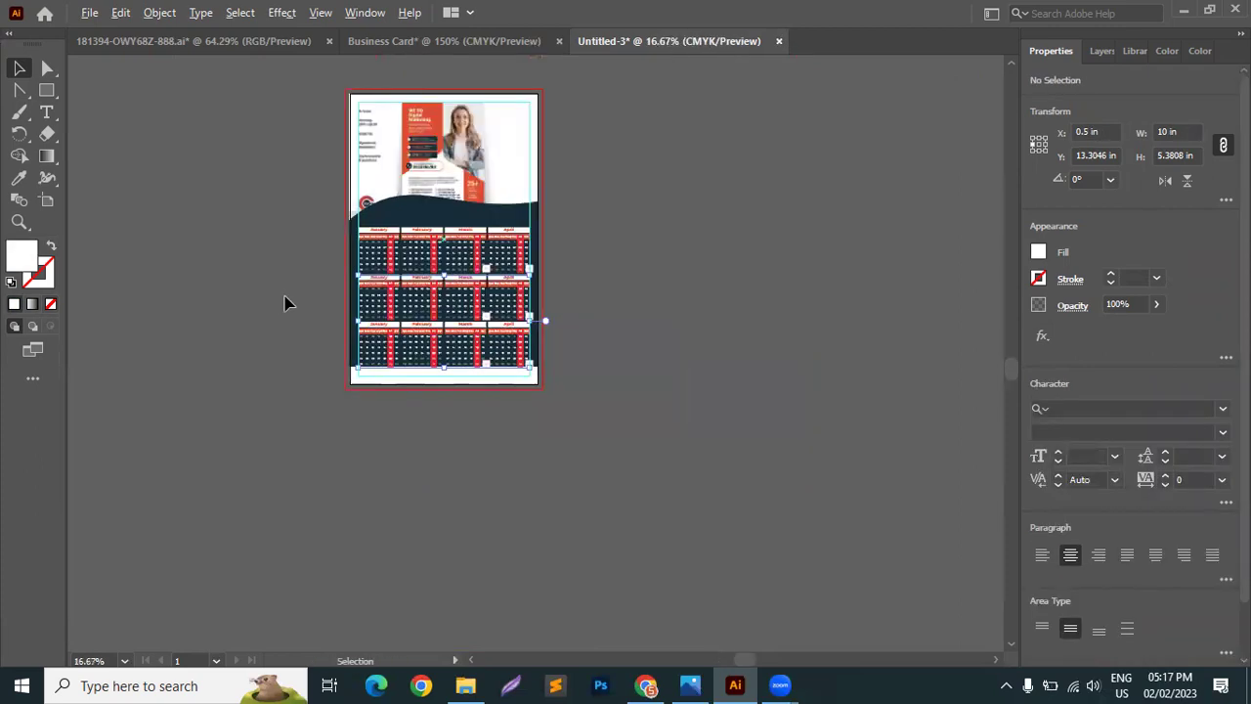
scroll(279, 307, up, 5)
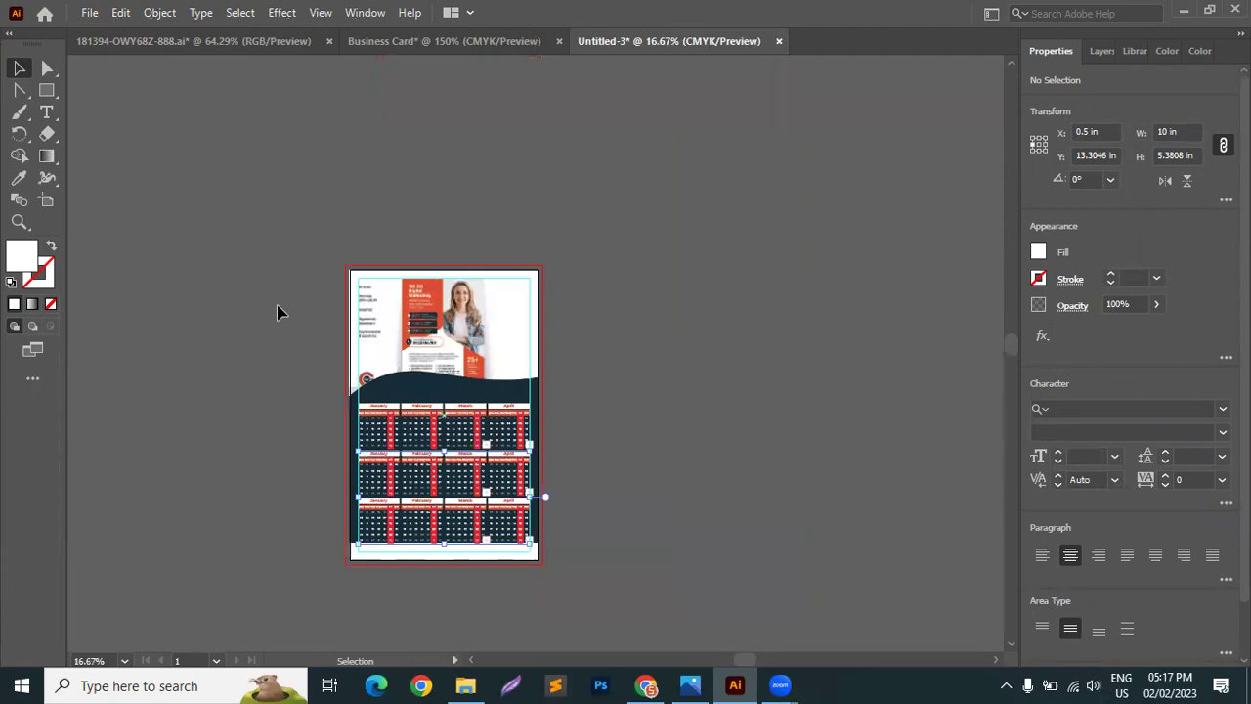